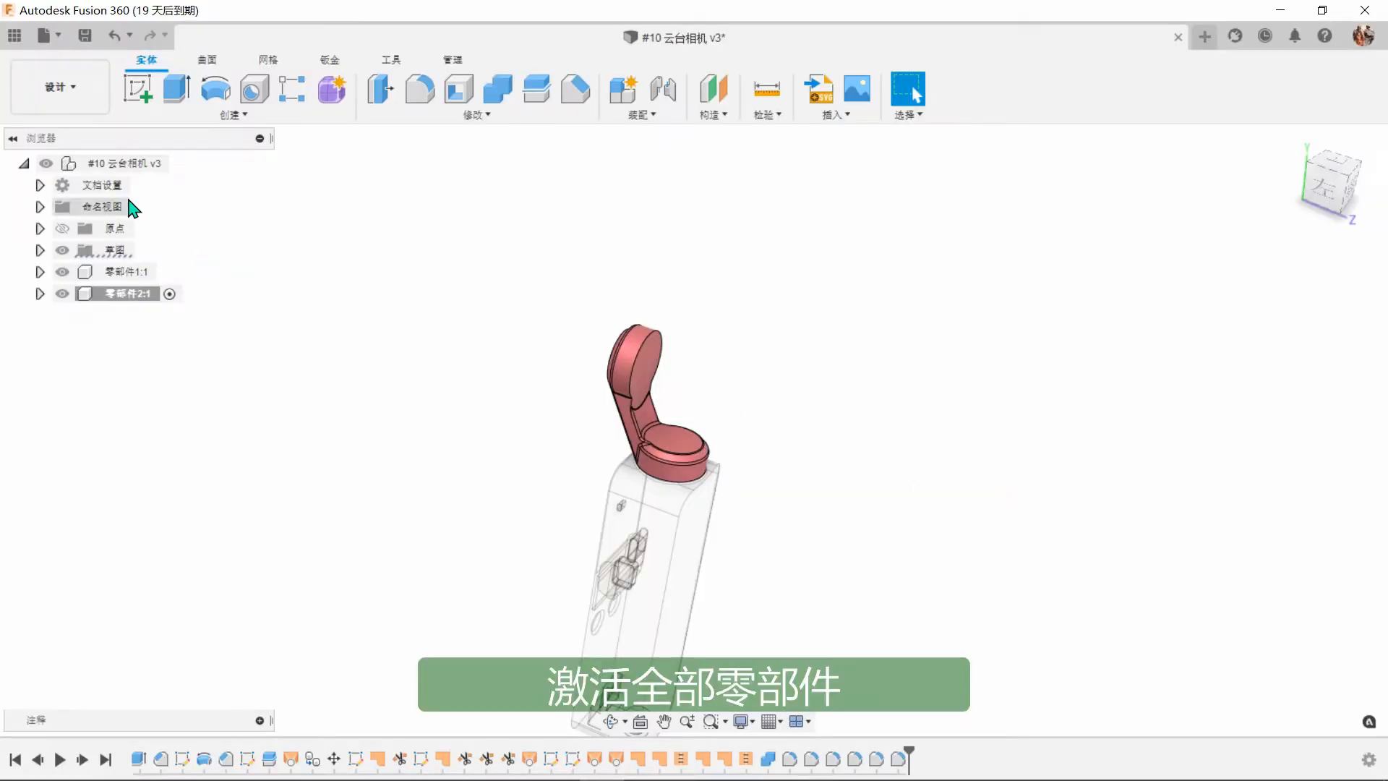
Activate the top-level assembly and create a construction axis through the cylindrical face of the gimbal arm's upper round head.
left_click(186, 164)
left_click(1007, 441)
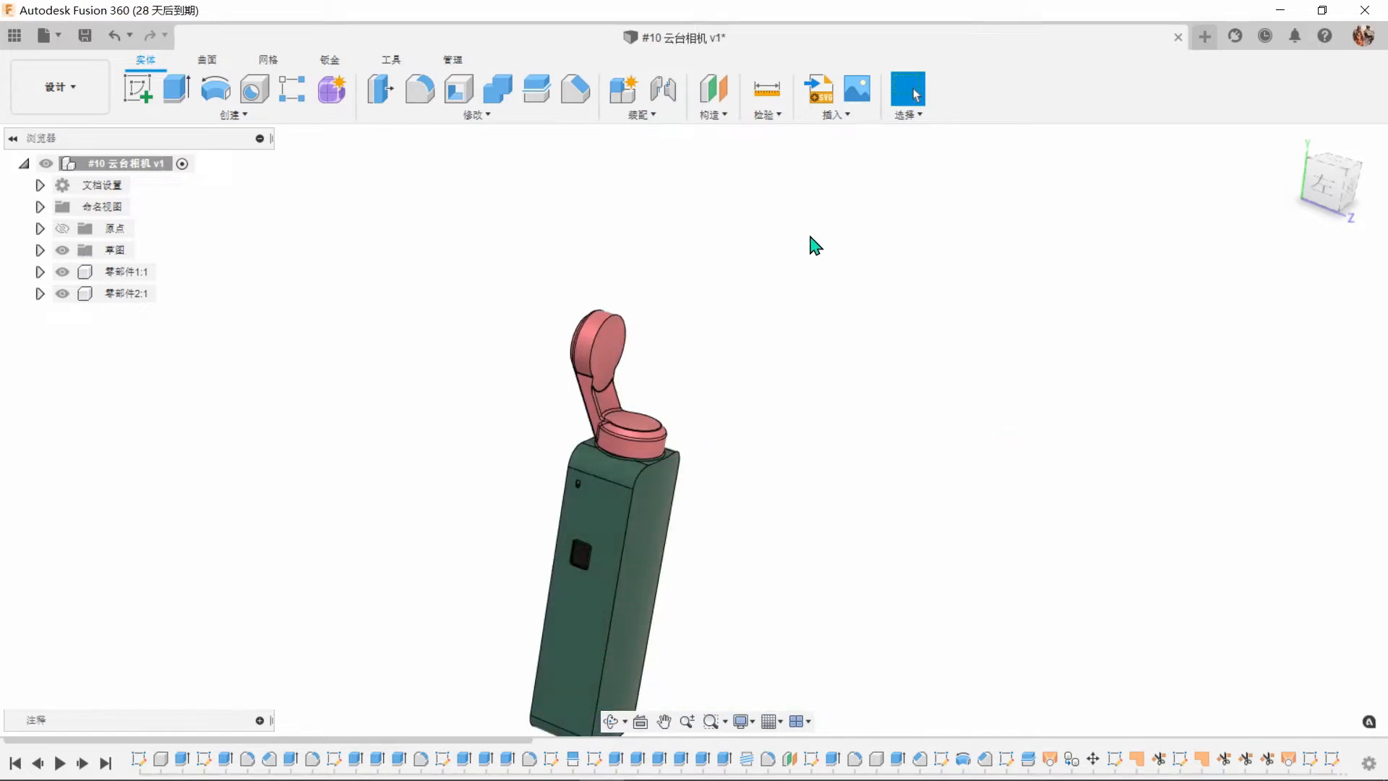
left_click(723, 120)
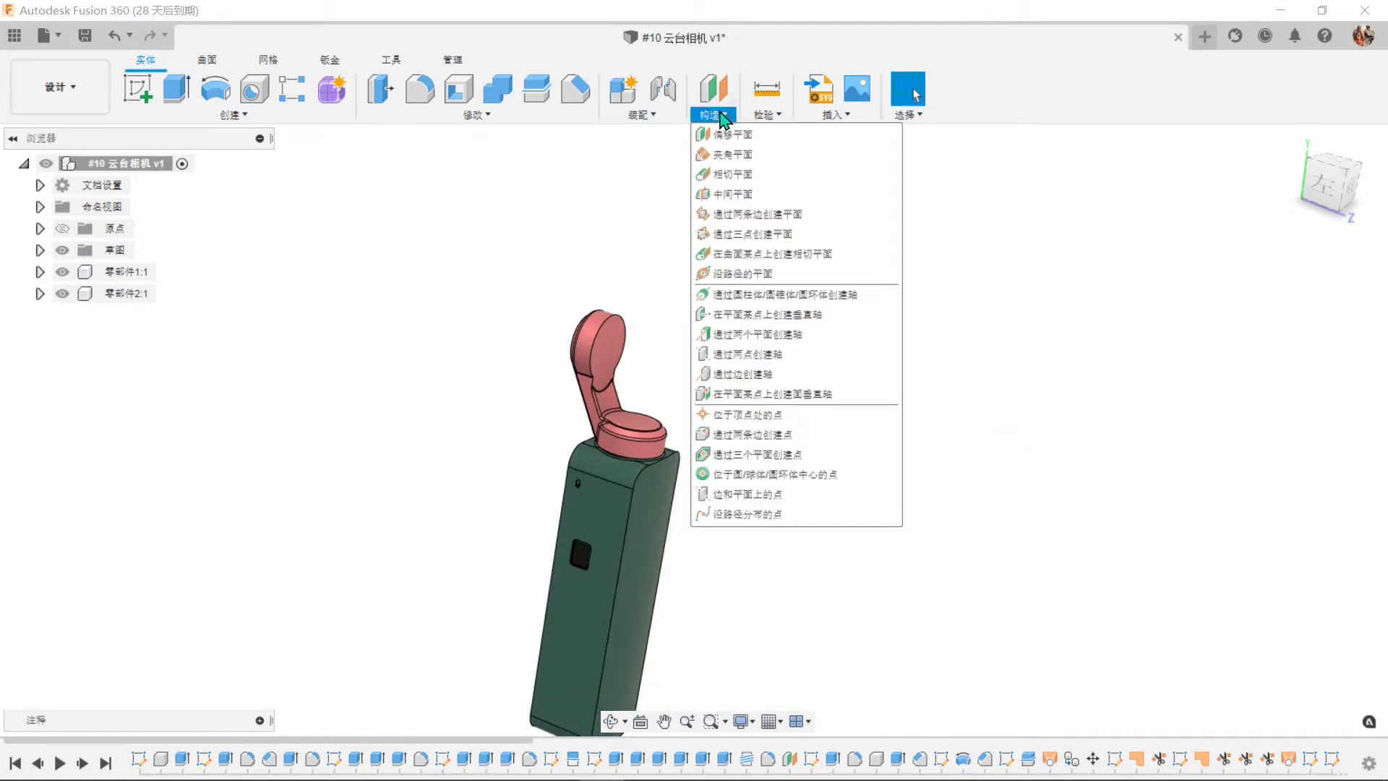
left_click(781, 297)
scroll(780, 296, "up", 10)
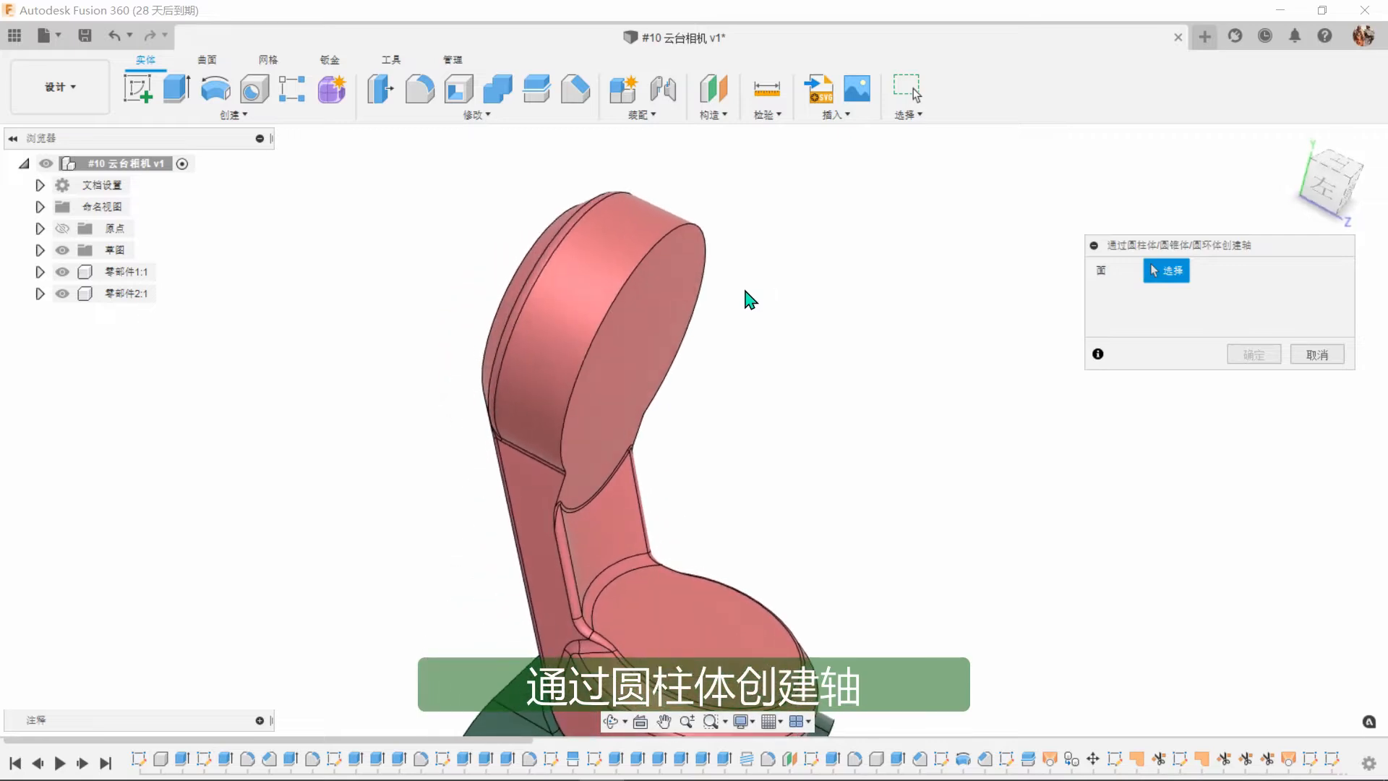
left_click(609, 282)
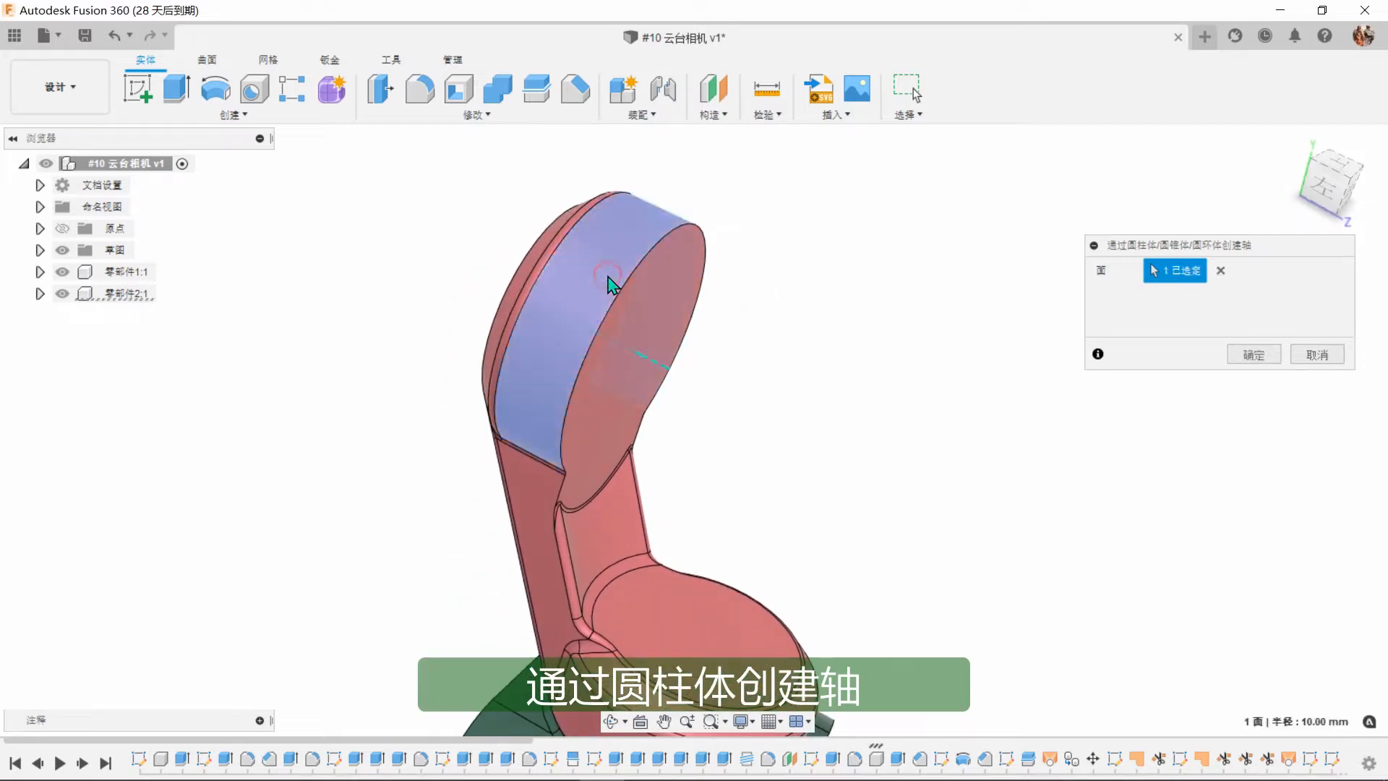
left_click(1252, 355)
Create an angled construction plane through the new axis at 90 degrees.
middle_click_drag(962, 370, 669, 363, "shift")
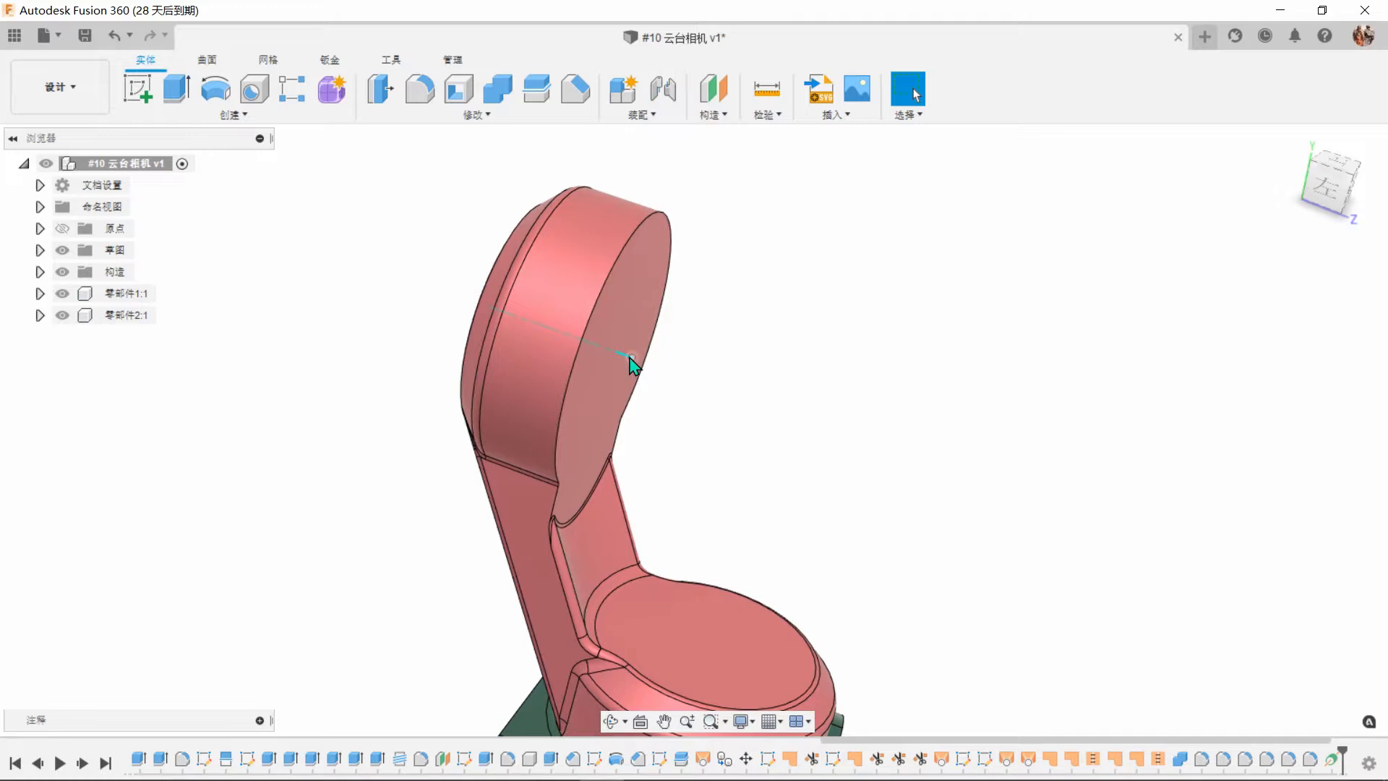
left_click(719, 114)
left_click(716, 153)
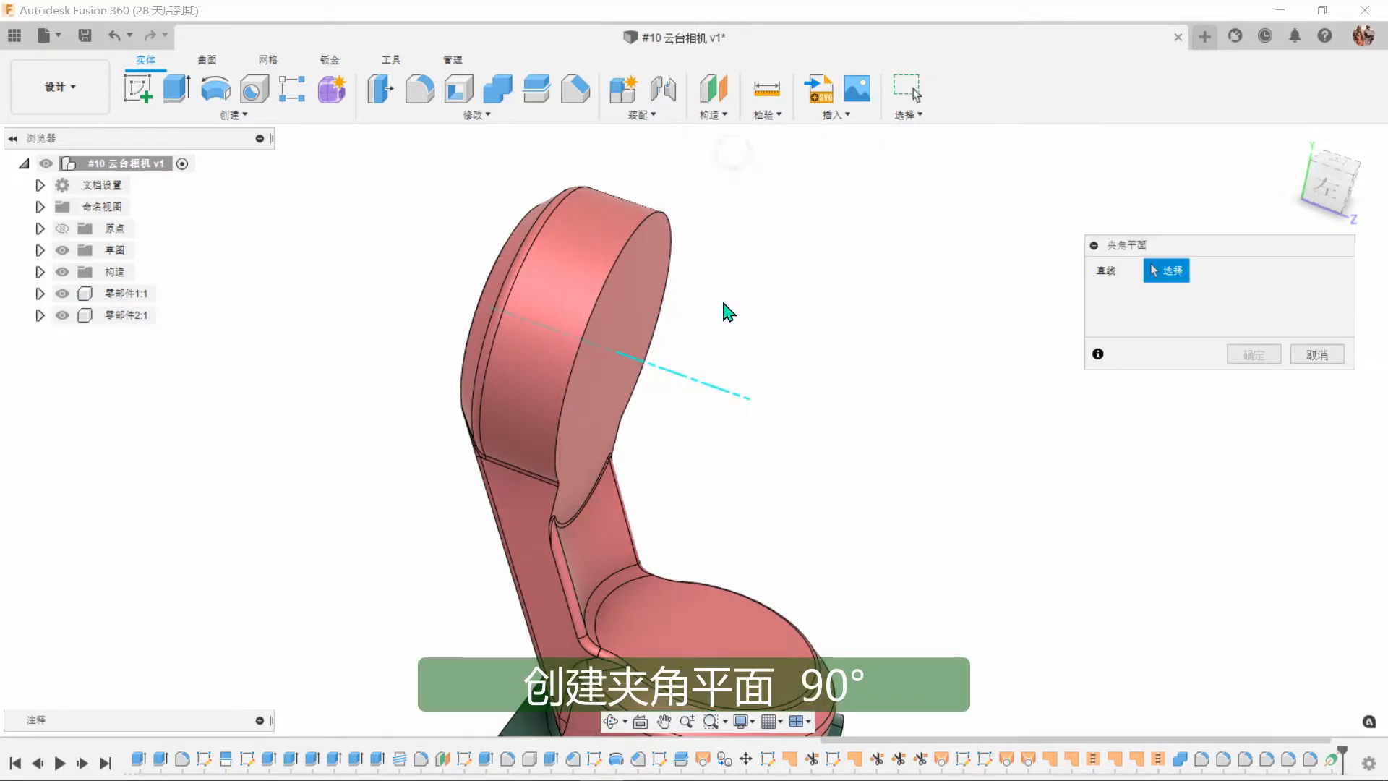
left_click(716, 396)
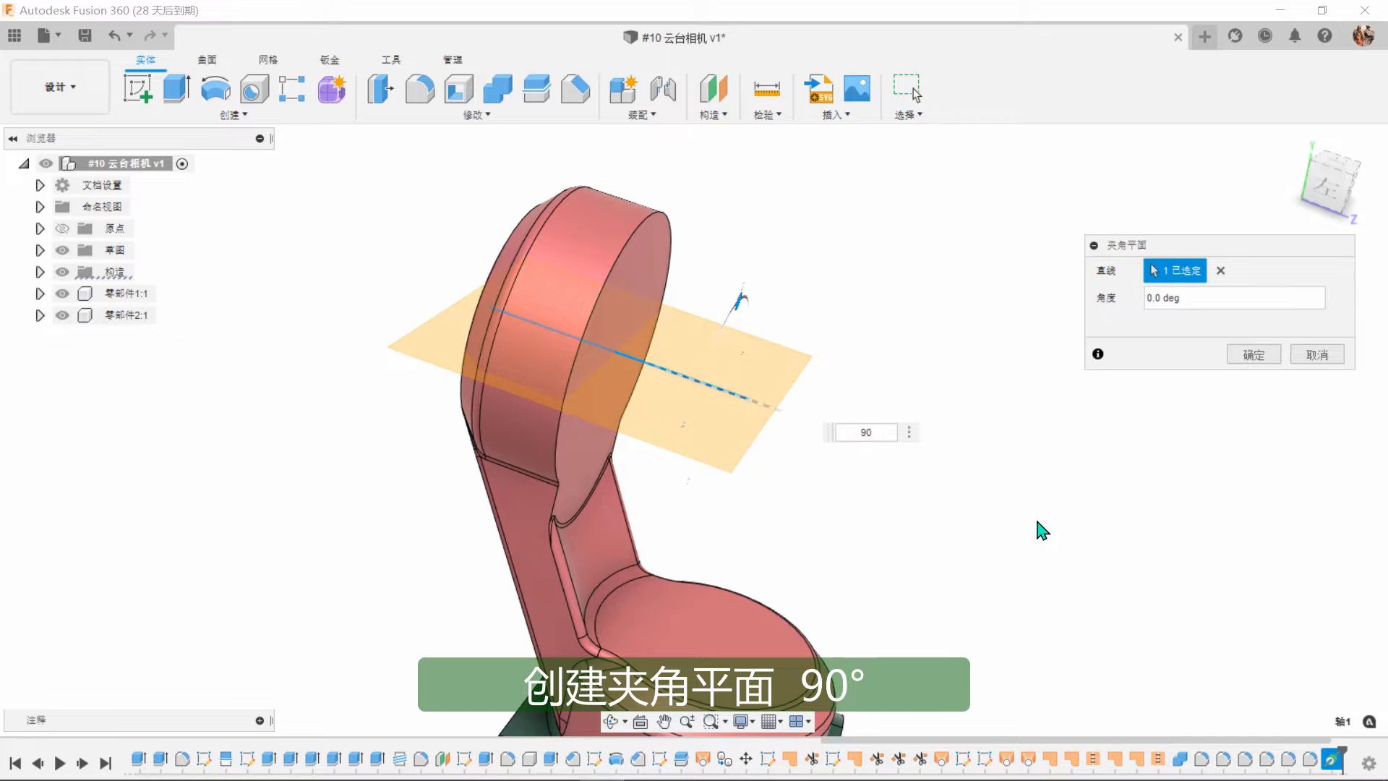
left_click(1253, 355)
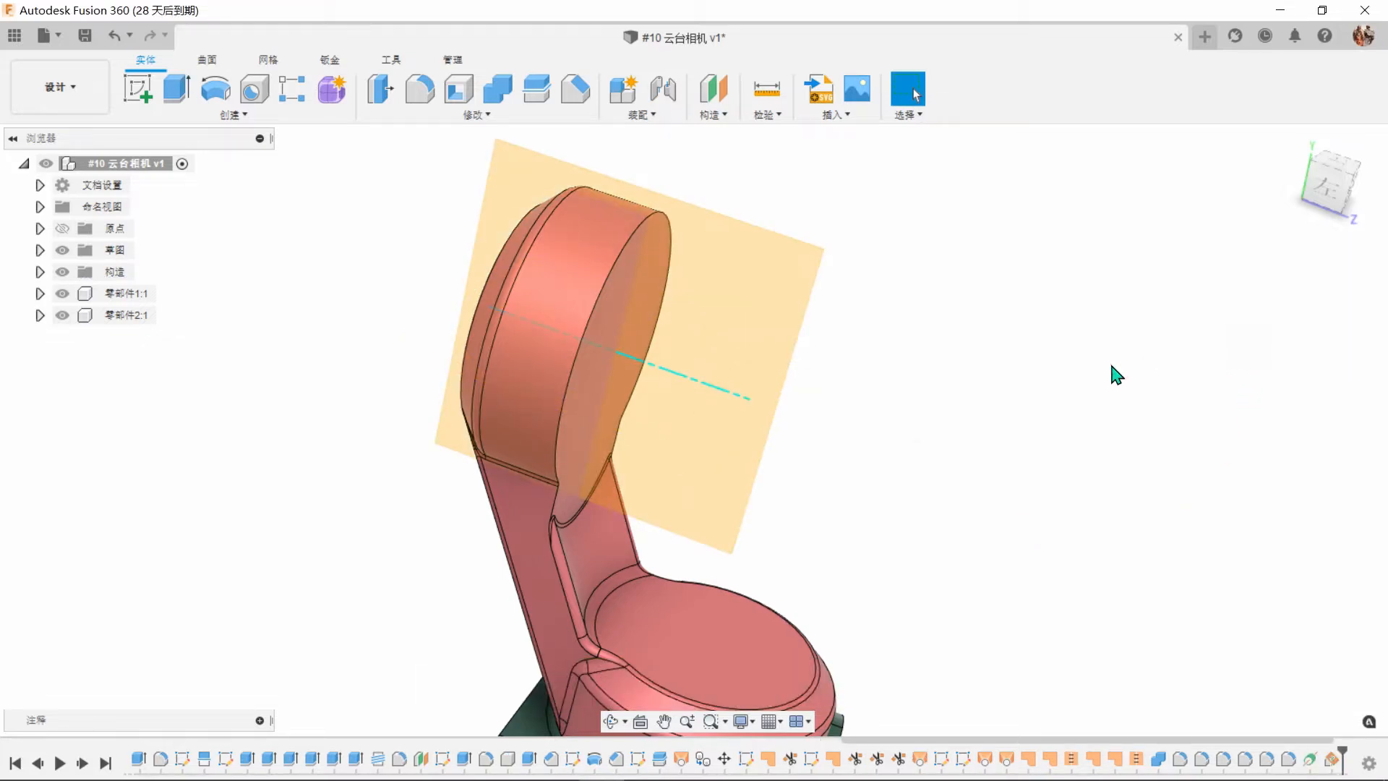
Start a sketch on the angled plane and draw a vertical line about 9 mm long beside the head, with a horizontal line extending outward from each end.
left_click(764, 322)
left_click(142, 99)
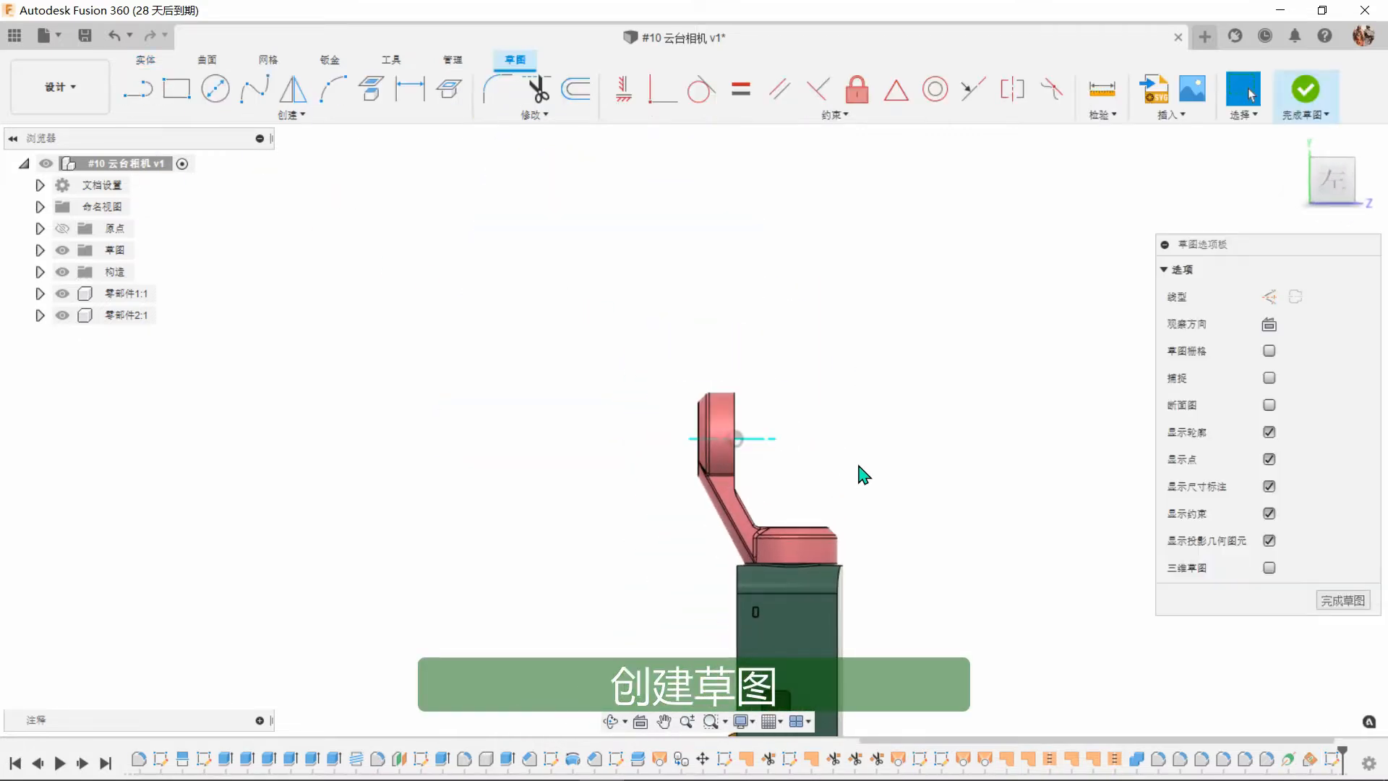
scroll(861, 466, "up", 6)
scroll(732, 391, "up", 1)
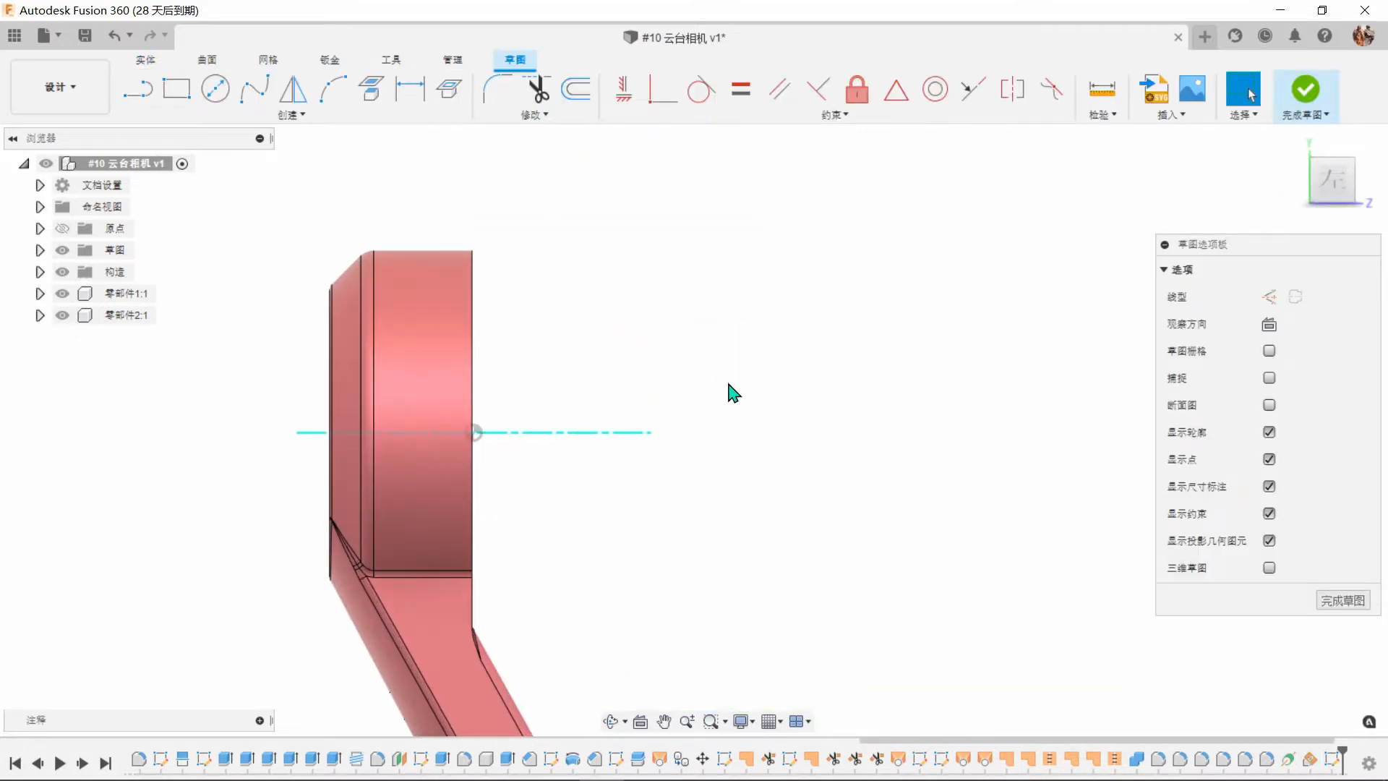
left_click(147, 95)
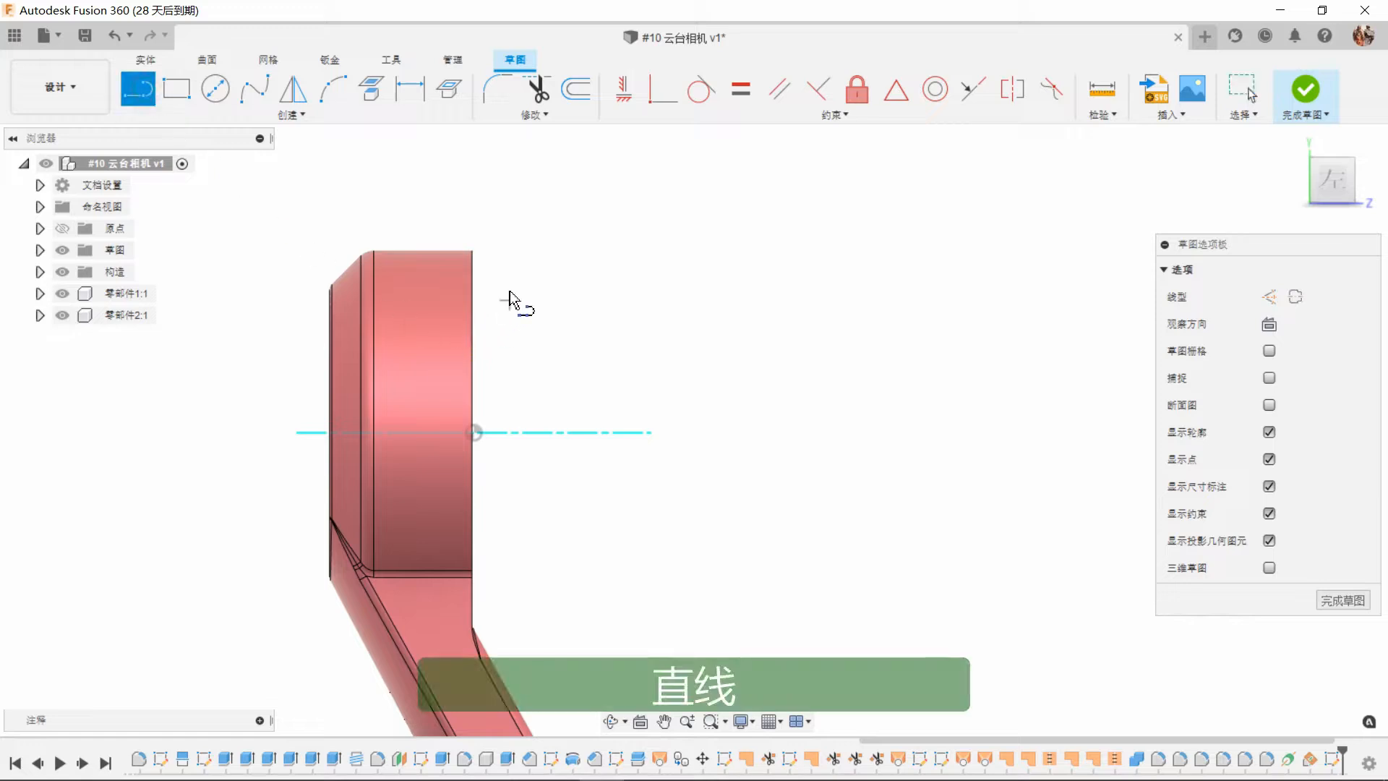
left_click(495, 255)
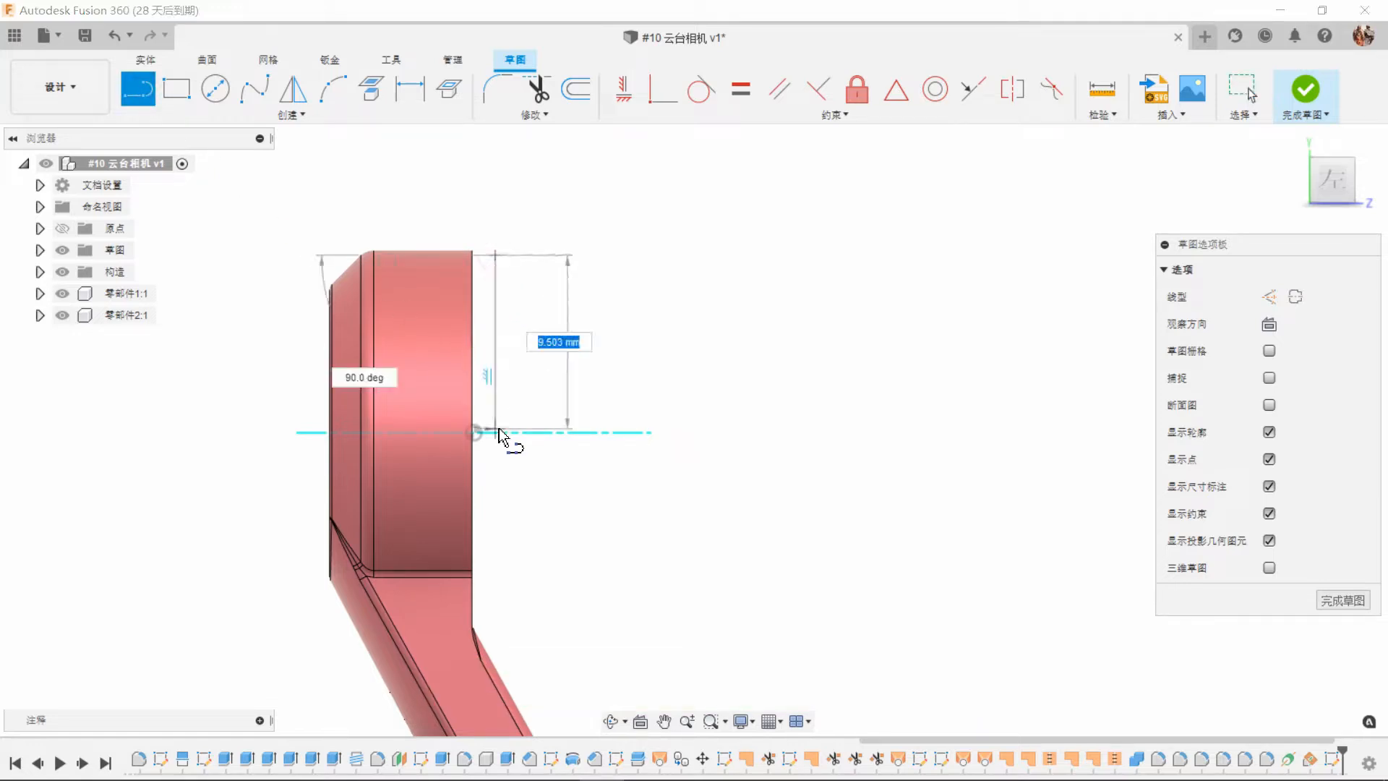
left_click(495, 417)
double_click(651, 418)
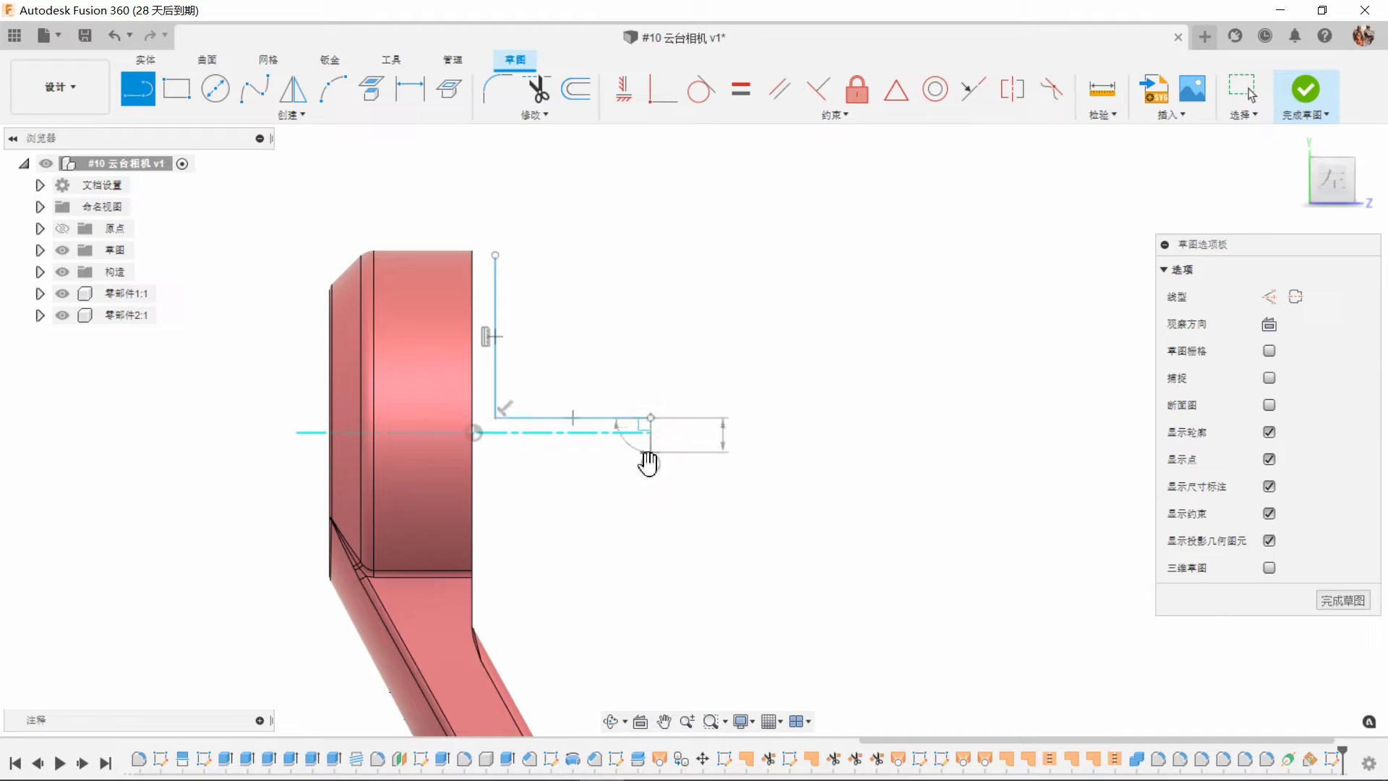
left_click(495, 254)
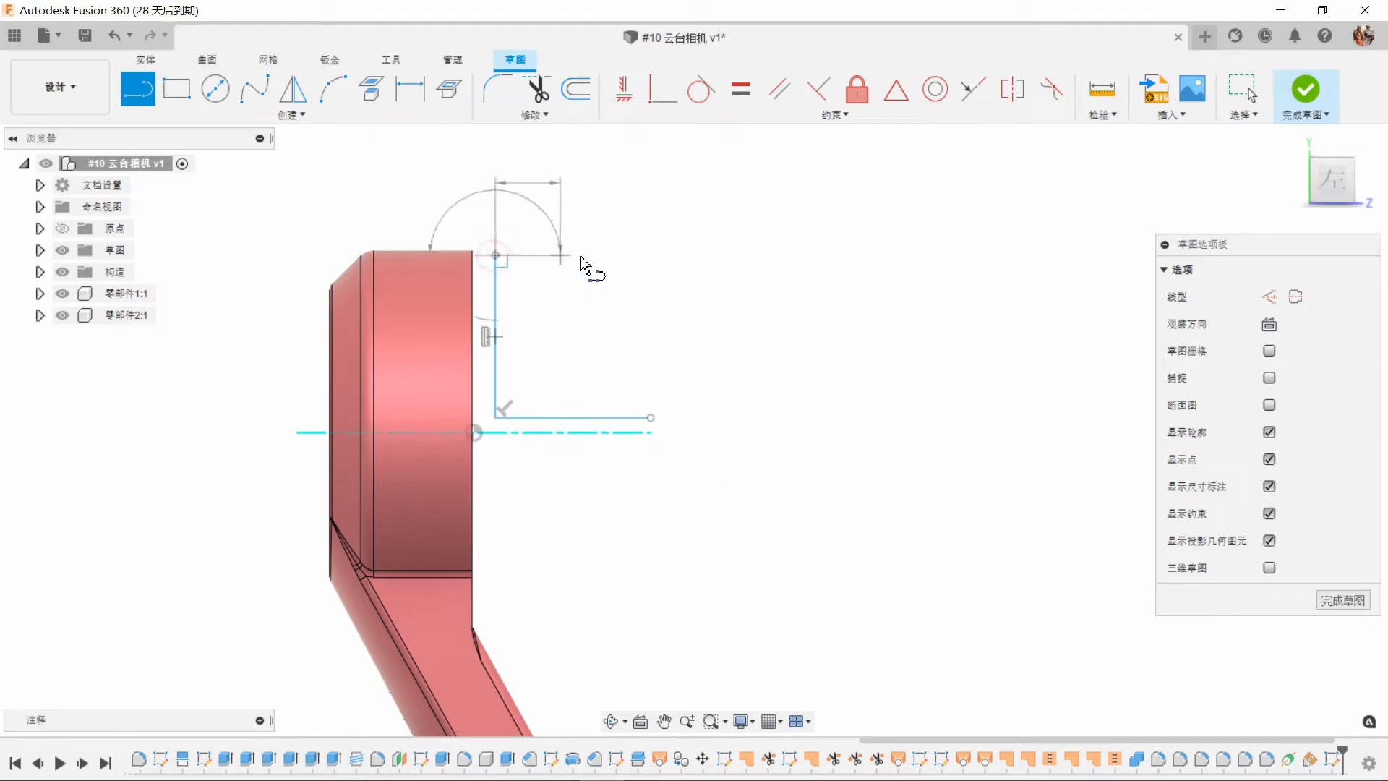
left_click(578, 255)
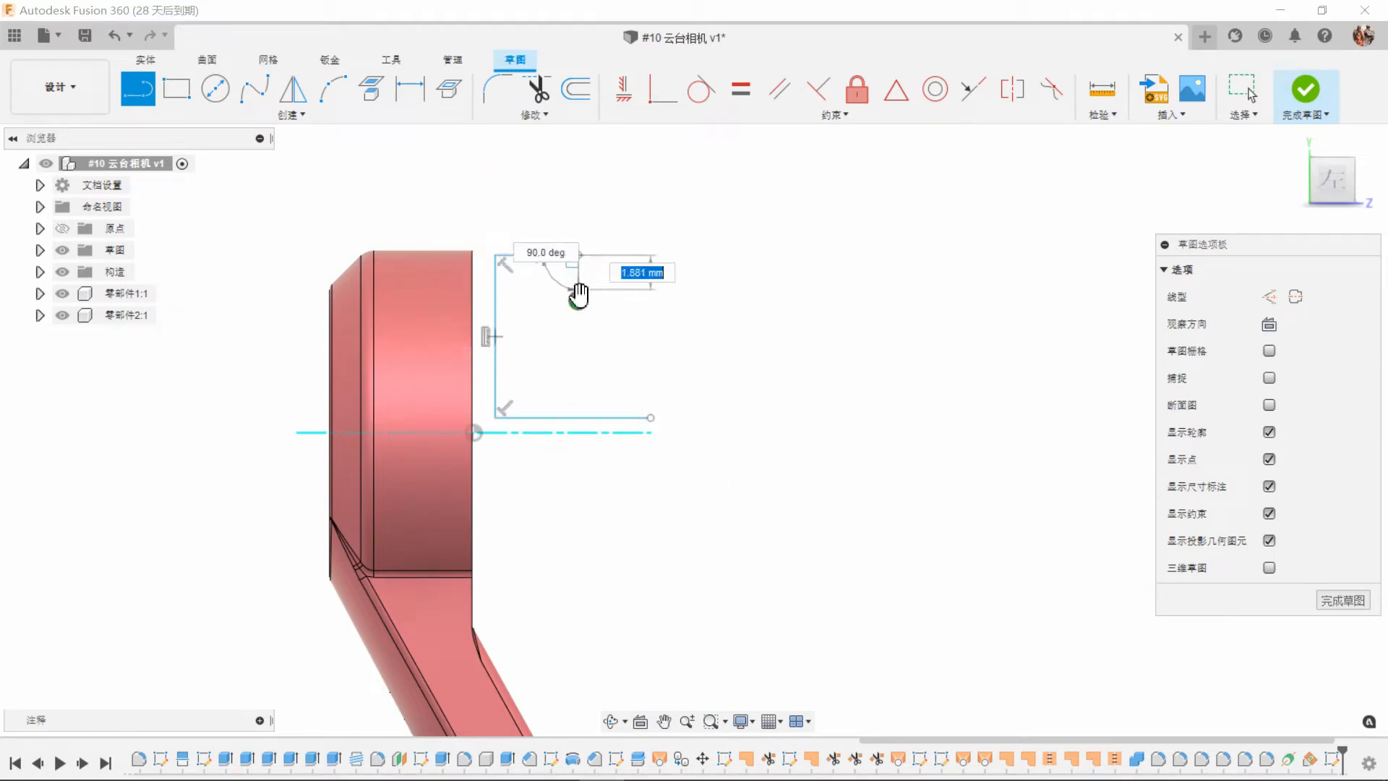
key("Escape")
Close the profile with a three-point arc bulging outward between the open ends of the two horizontal lines.
left_click(333, 88)
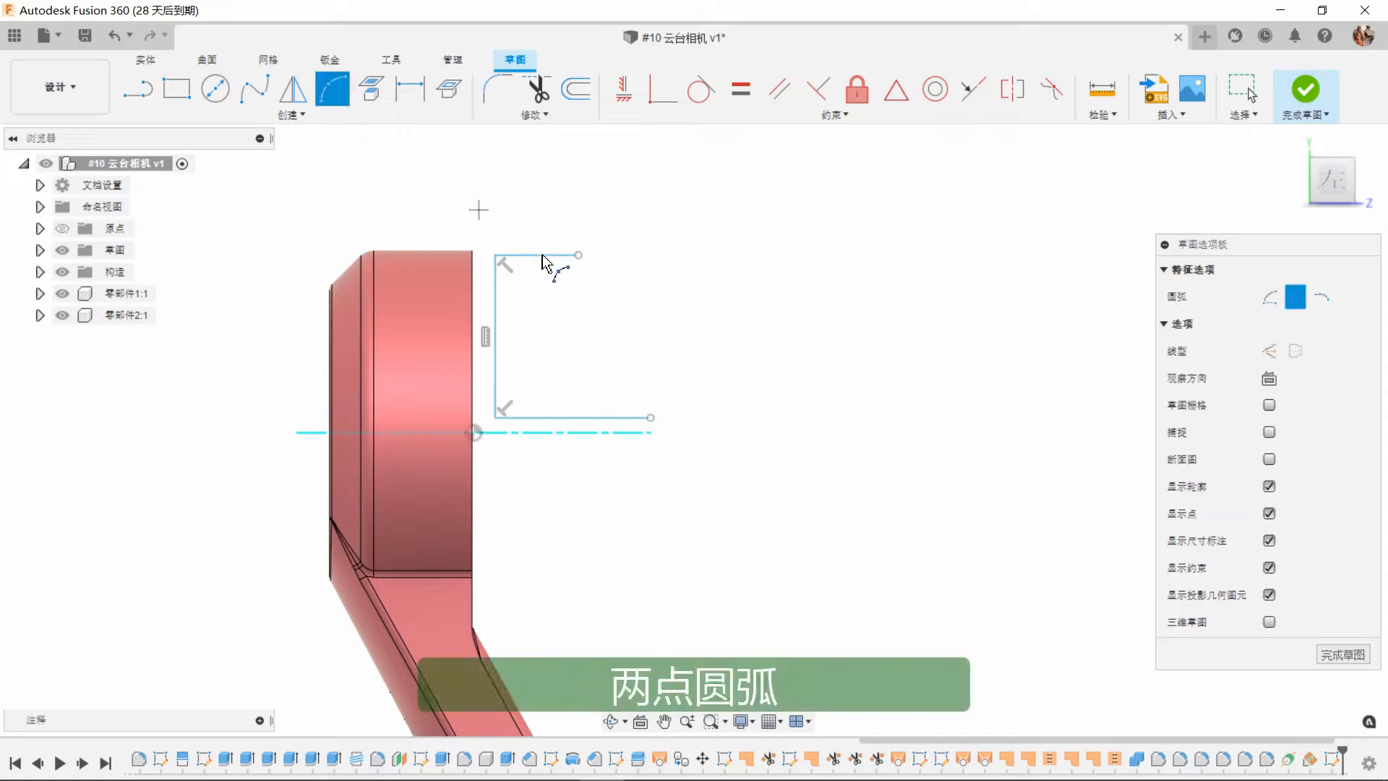
left_click(578, 255)
left_click(650, 418)
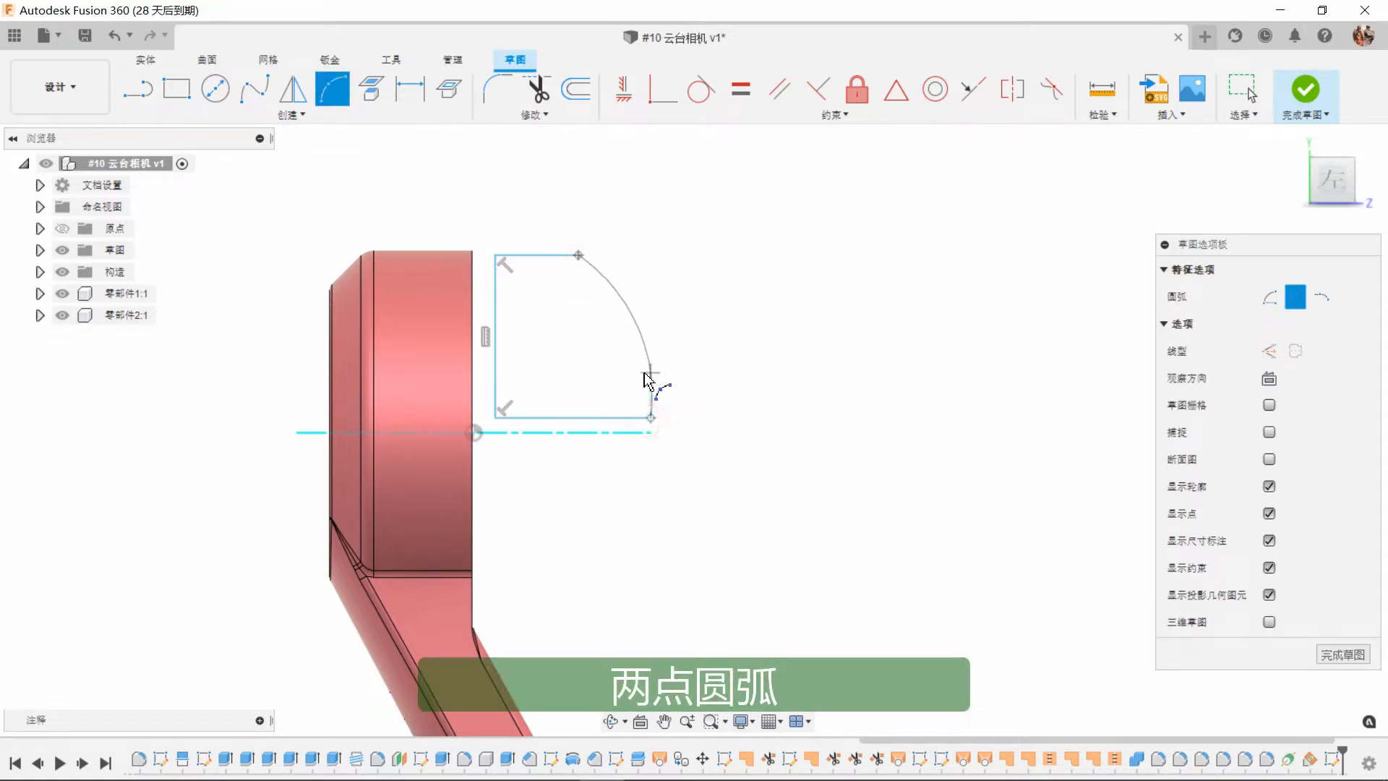
left_click(639, 376)
right_click(756, 355)
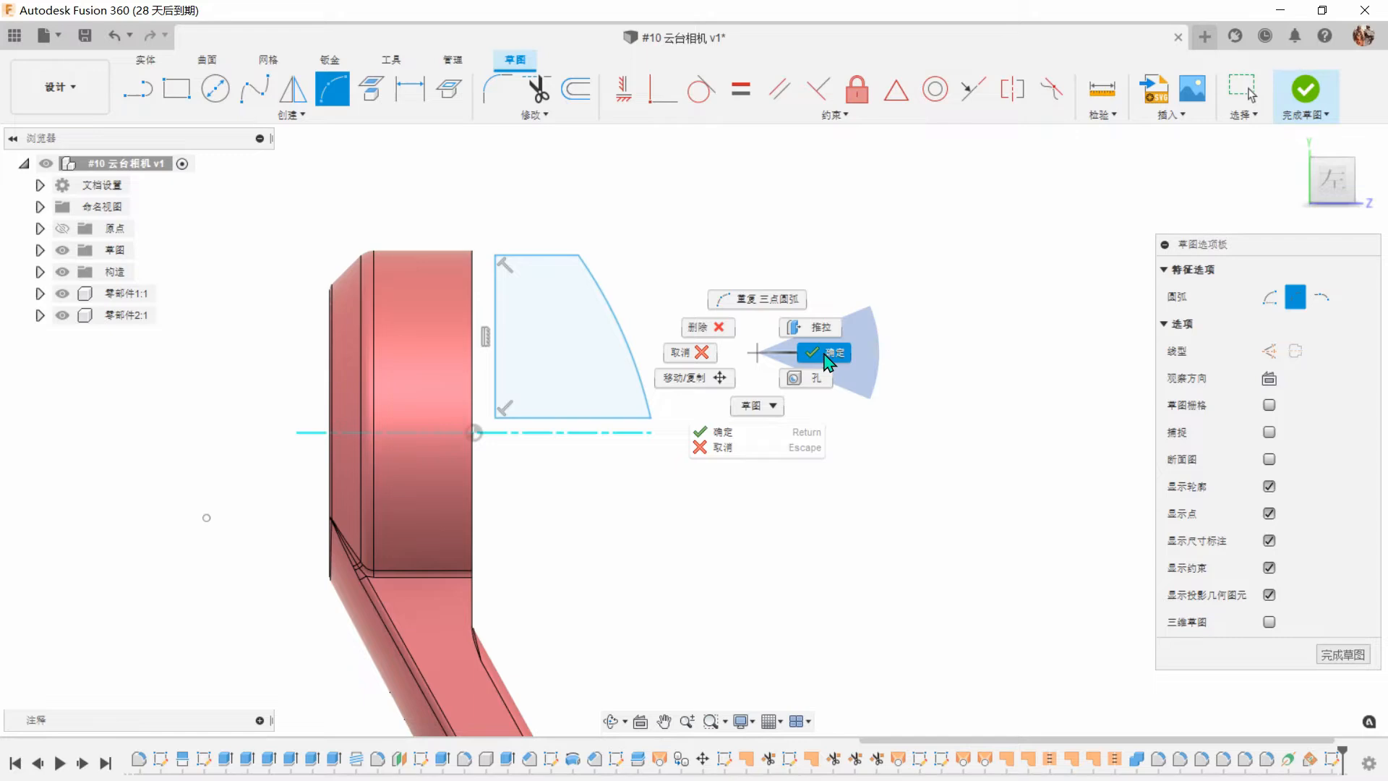
left_click(829, 361)
Project the edge of the round head's flat front face into the sketch.
left_click(371, 89)
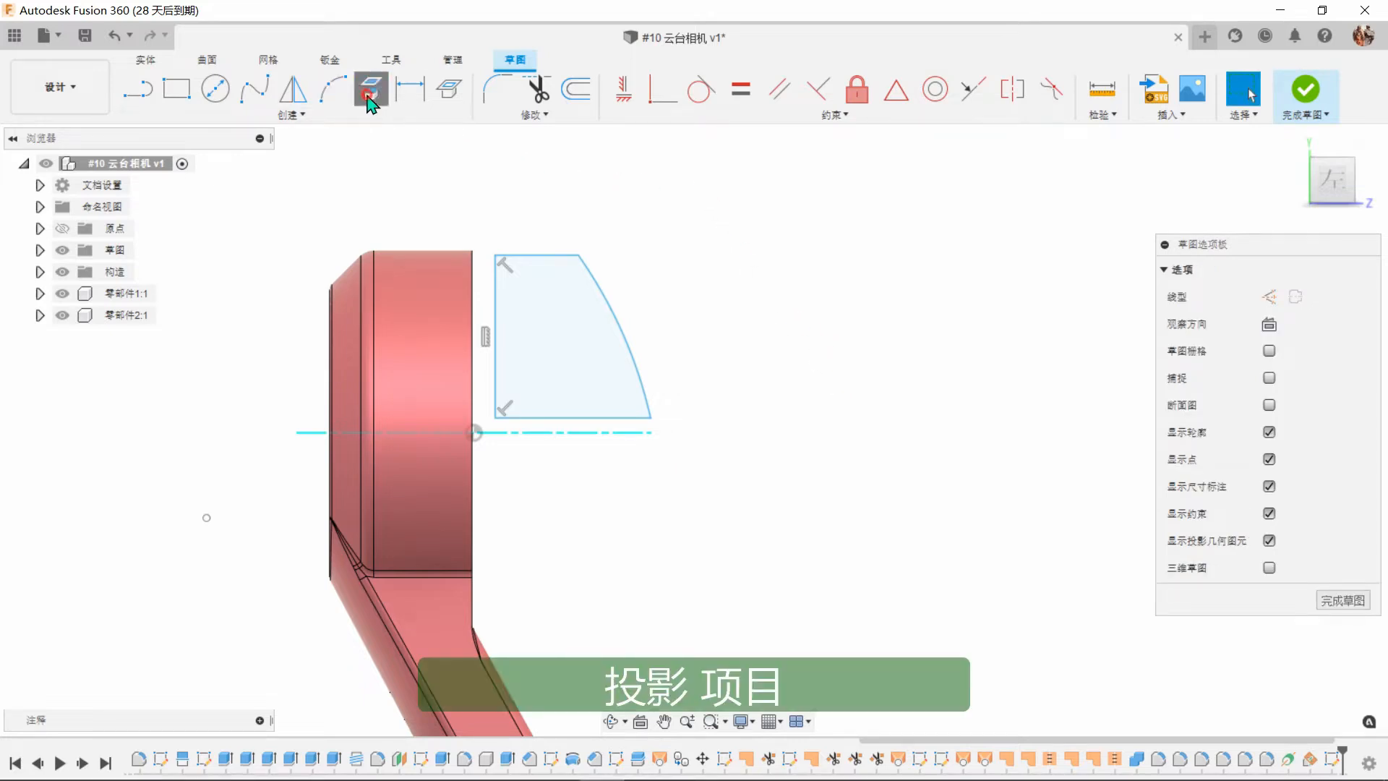
left_click(473, 278)
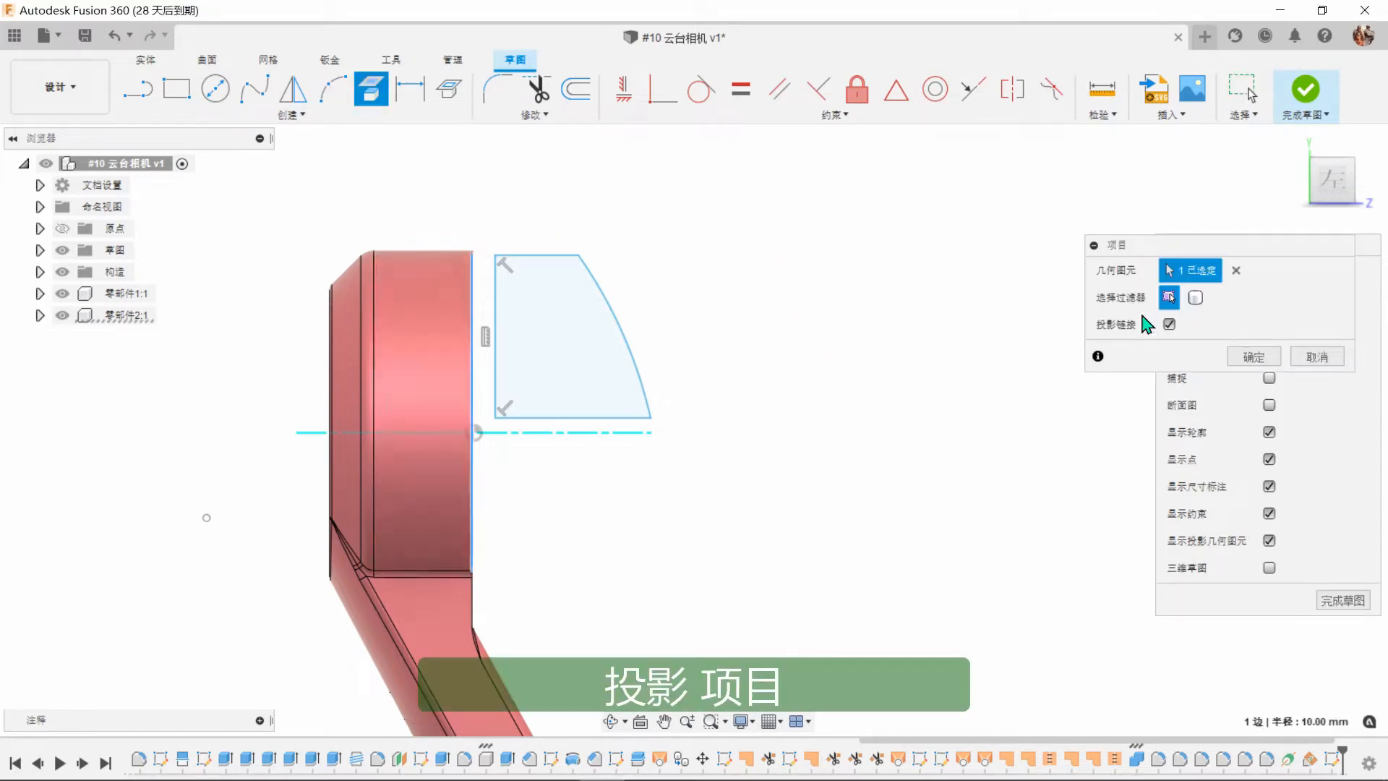
left_click(1254, 357)
Horizontally constrain the profile's upper inner corner to the projected edge's upper endpoint and its lower inner corner to the reference point on the axis.
scroll(371, 238, "up", 3)
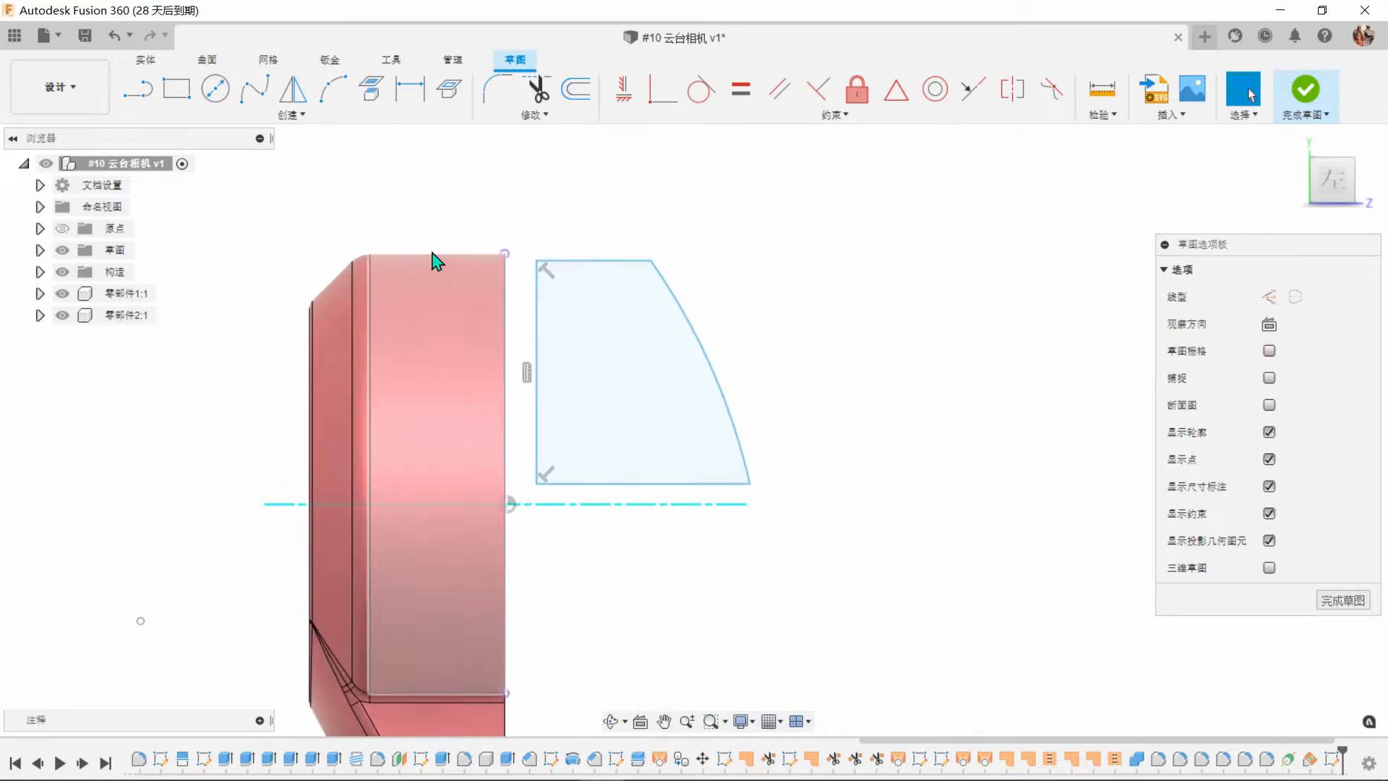
left_click(624, 101)
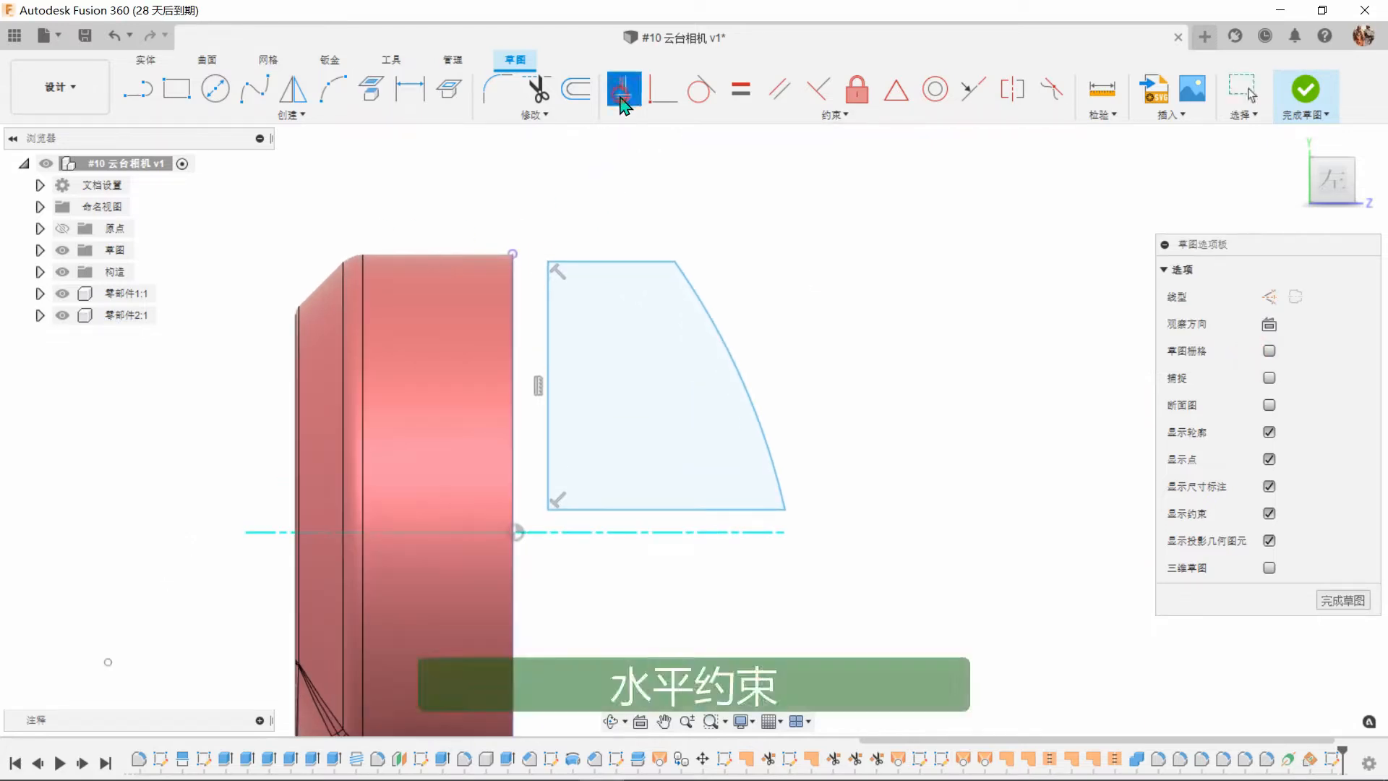
left_click(548, 262)
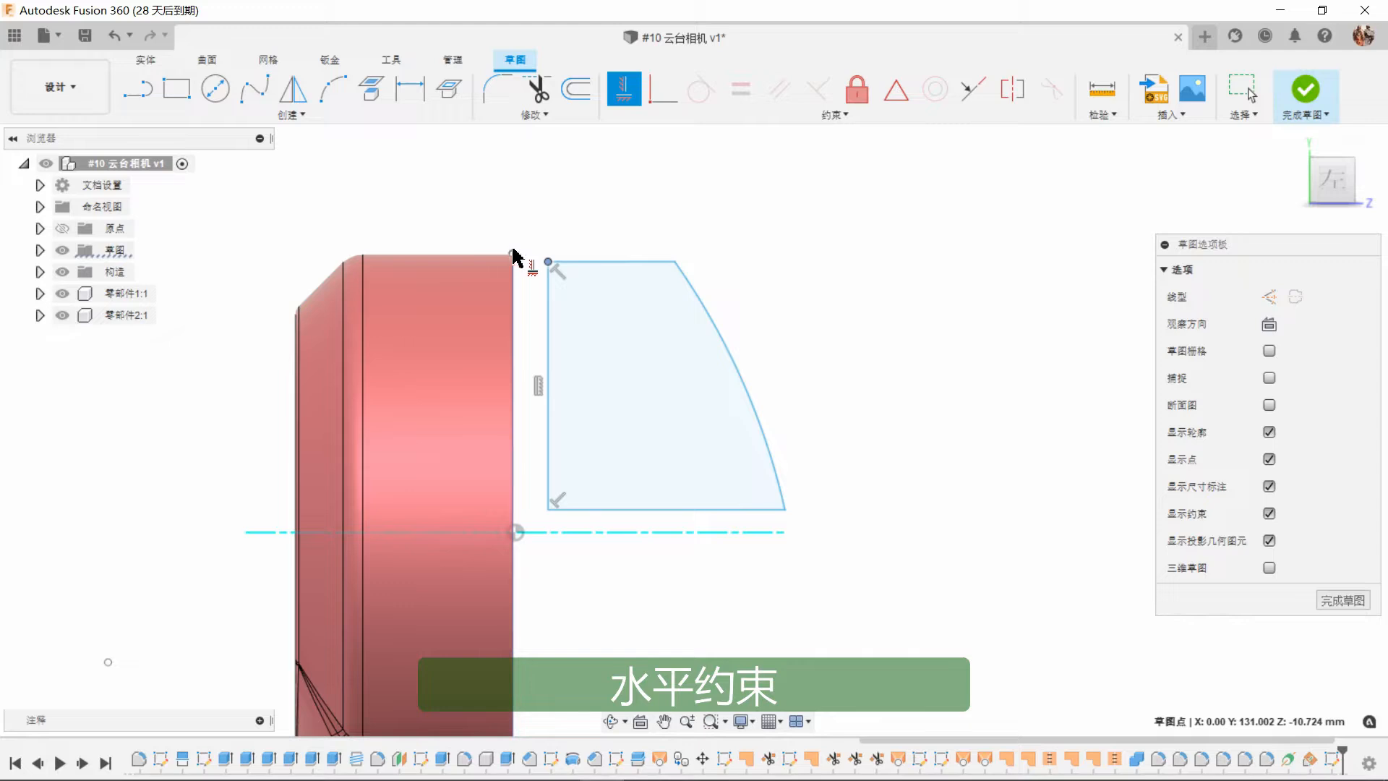
left_click(514, 253)
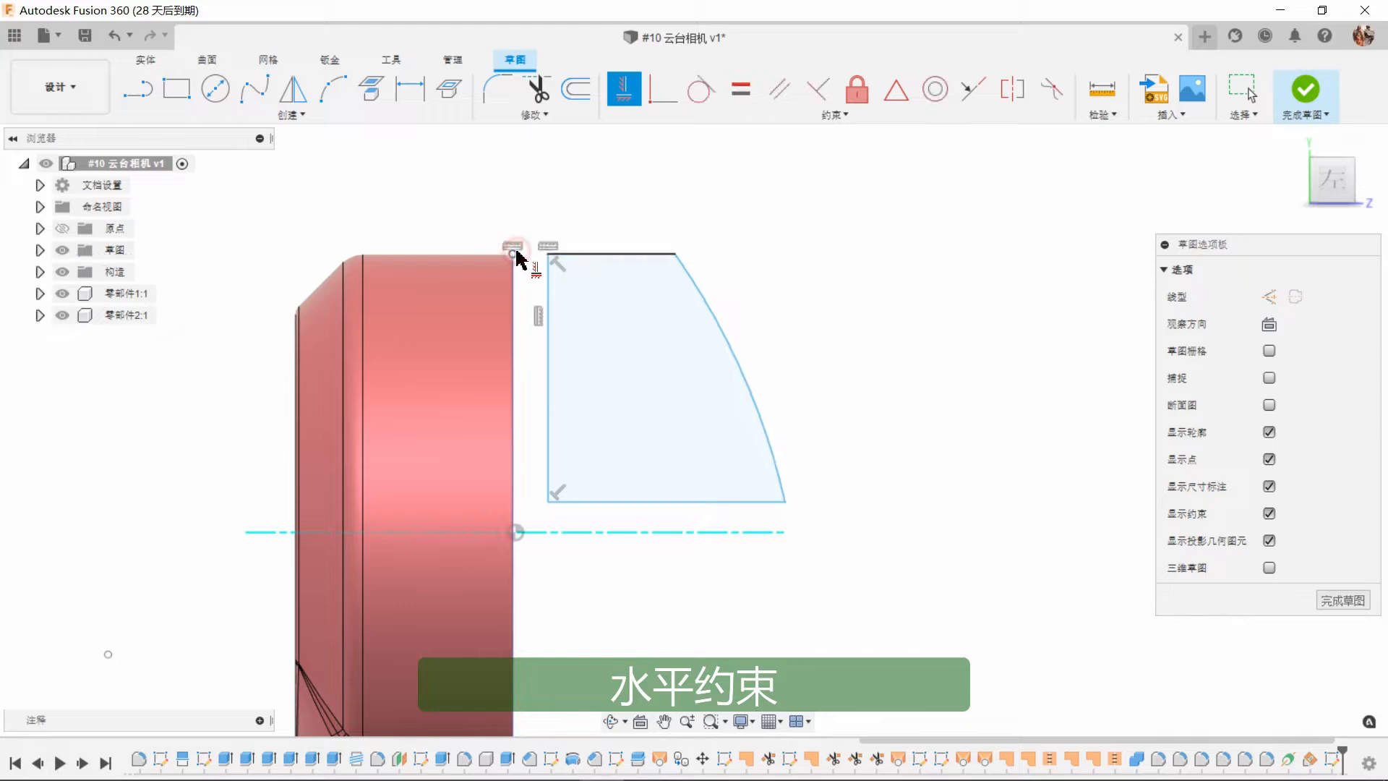
left_click(547, 500)
left_click(515, 533)
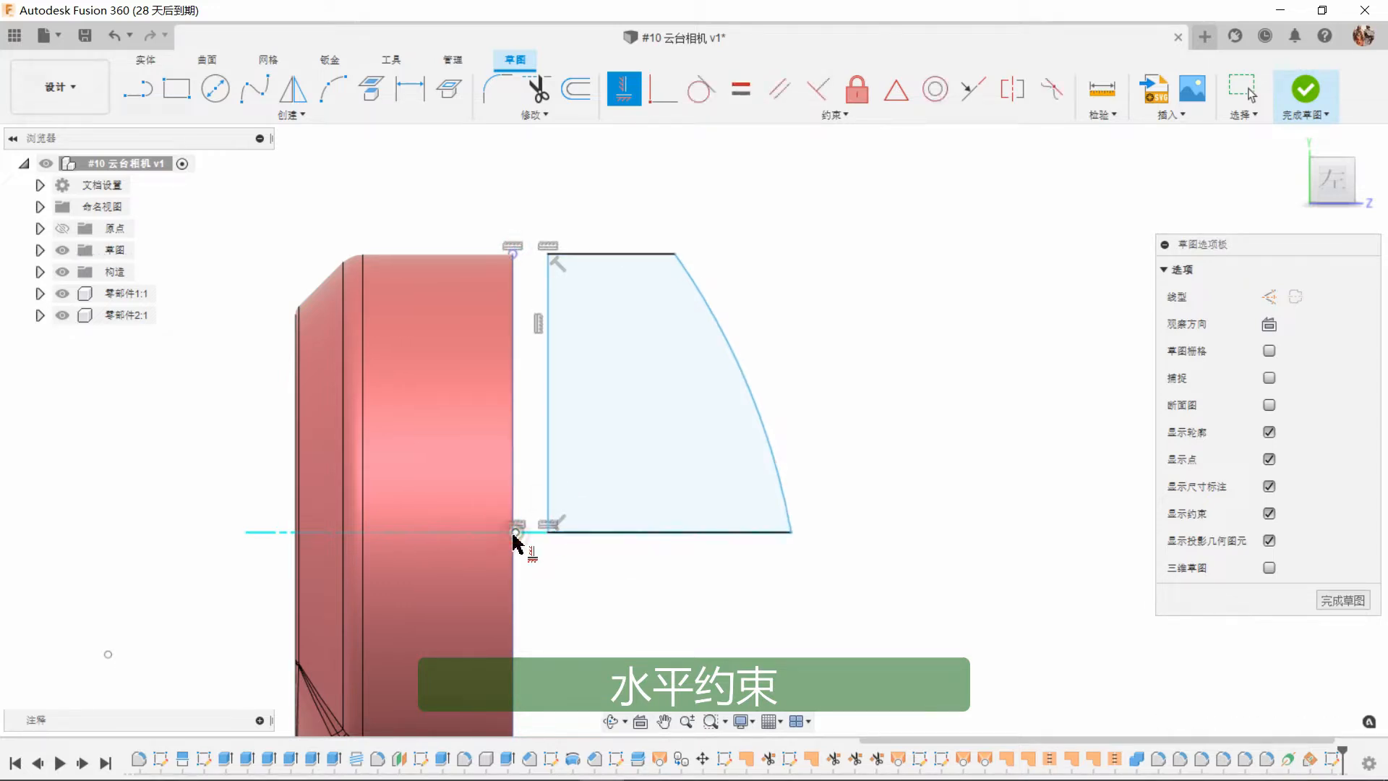
right_click(826, 396)
left_click(893, 385)
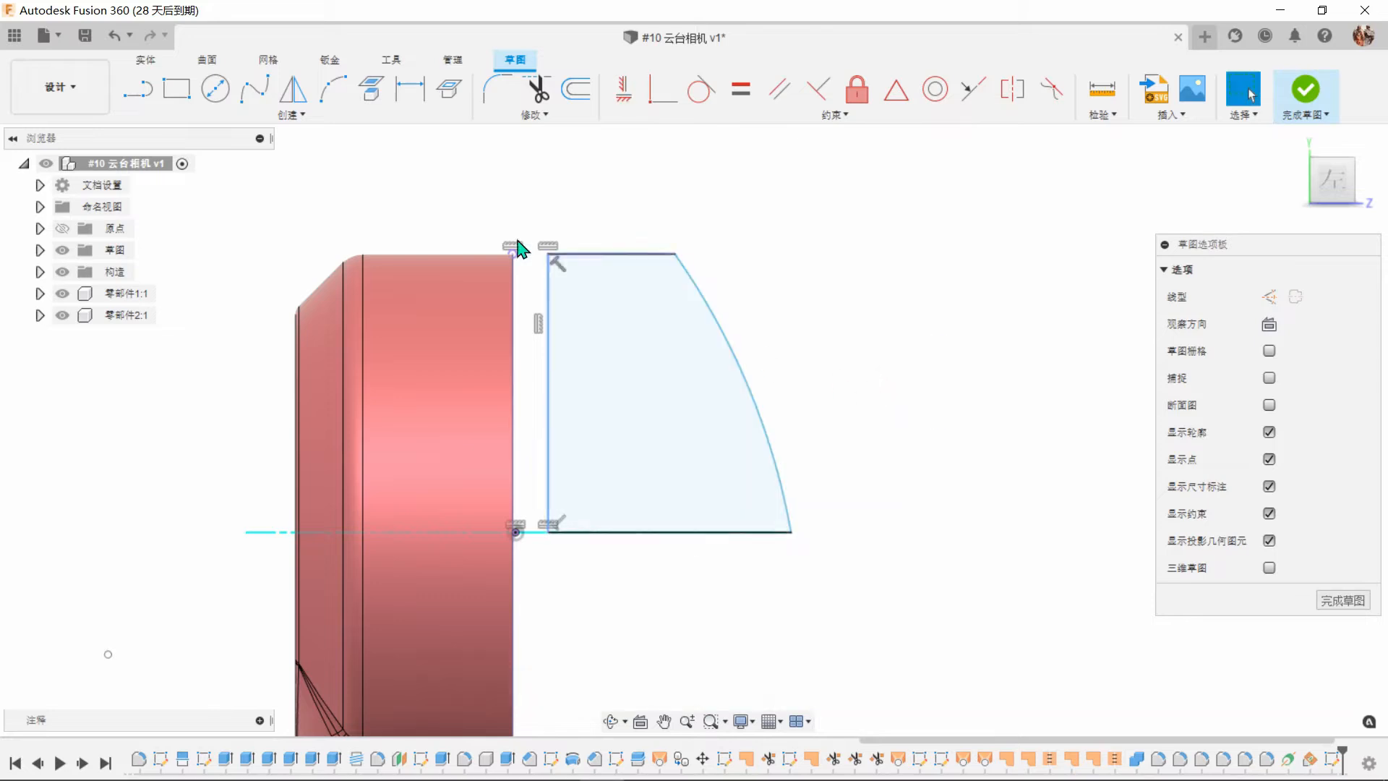
Dimension the profile's upper horizontal line at 3 mm and its lower horizontal line at 6.3 mm.
left_click(417, 93)
left_click(623, 254)
left_click(626, 210)
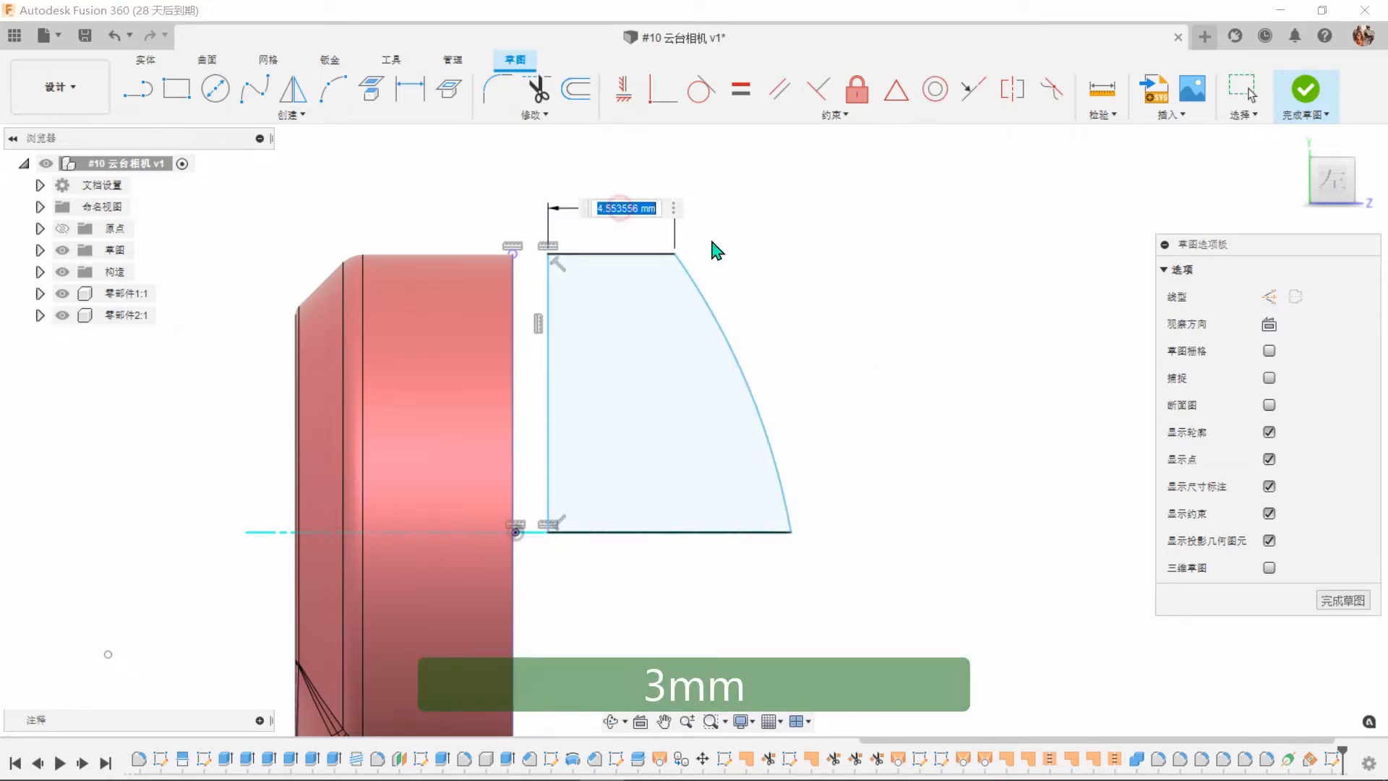
key("Return")
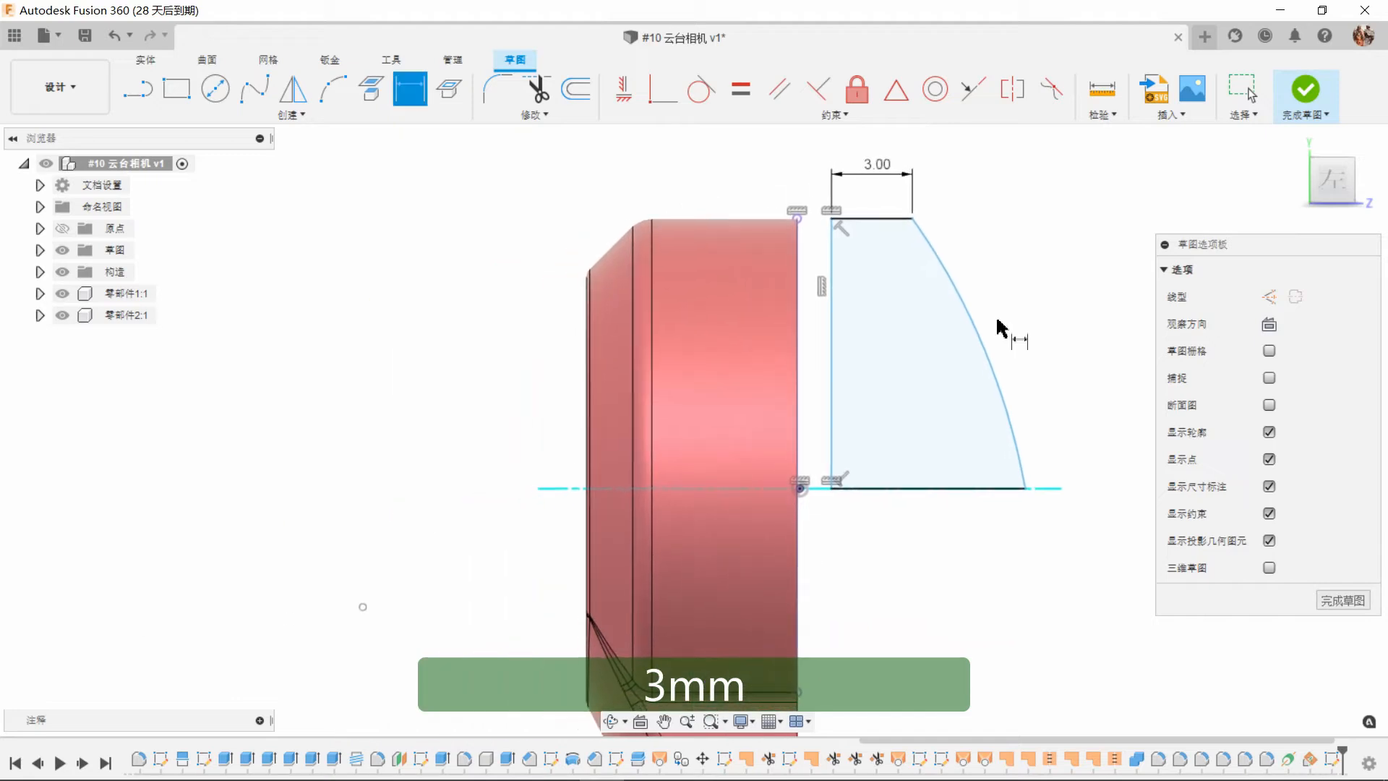
middle_click_drag(955, 312, 682, 376)
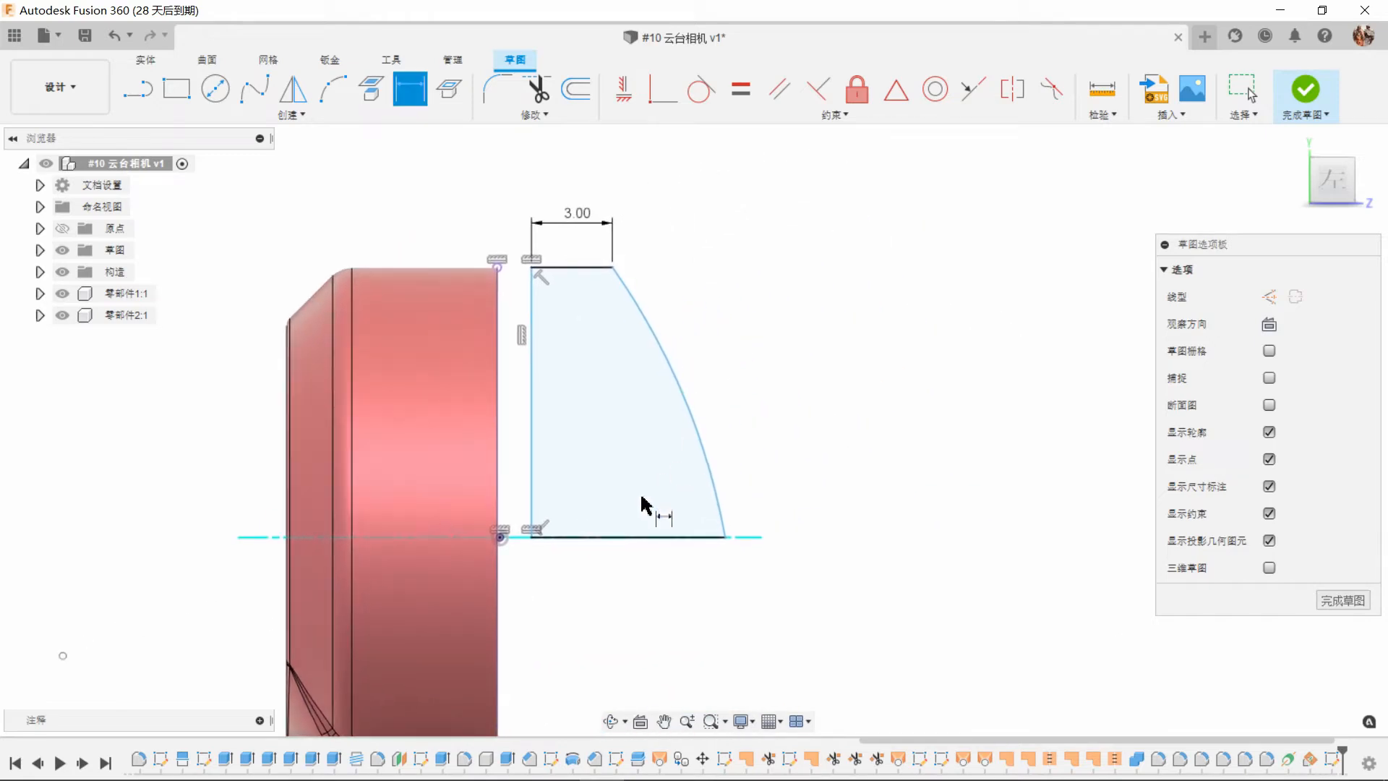
left_click(621, 539)
left_click(623, 594)
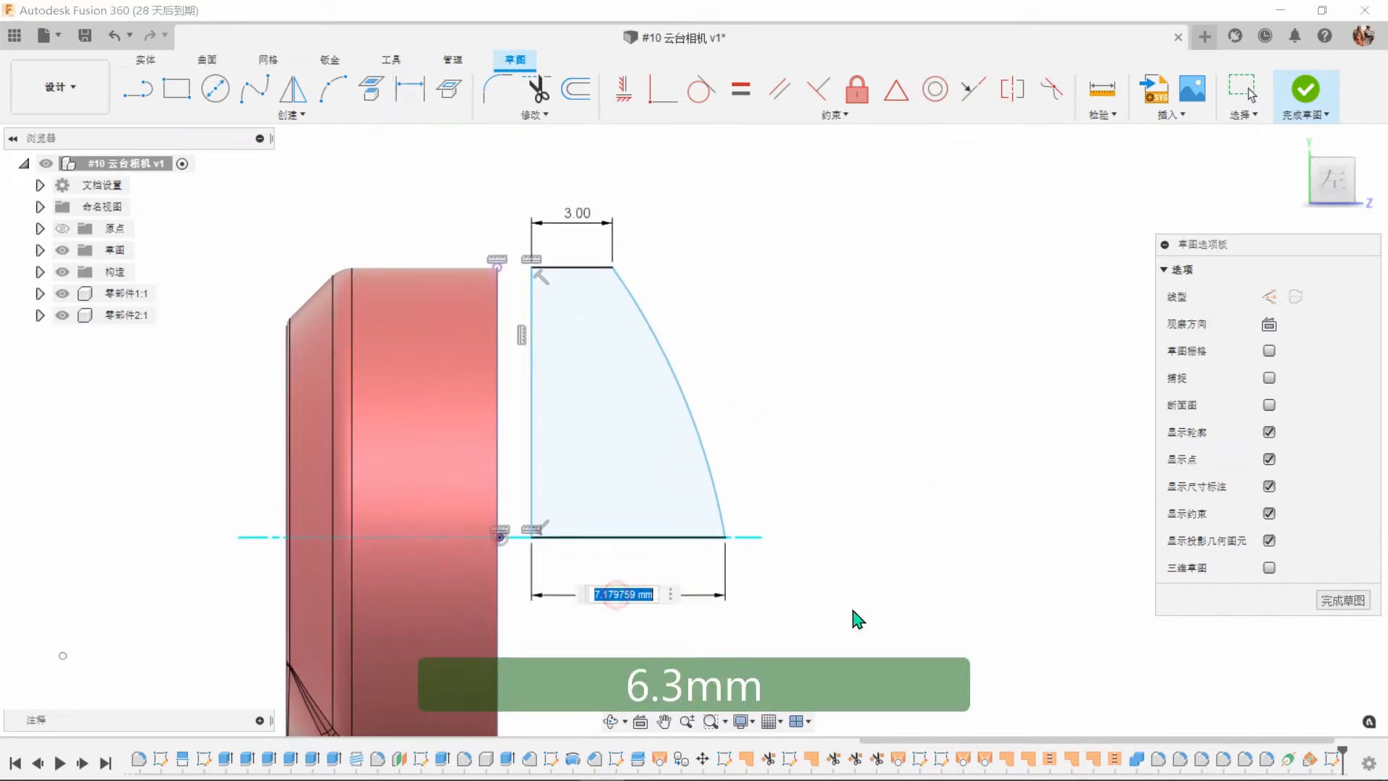
key("Return")
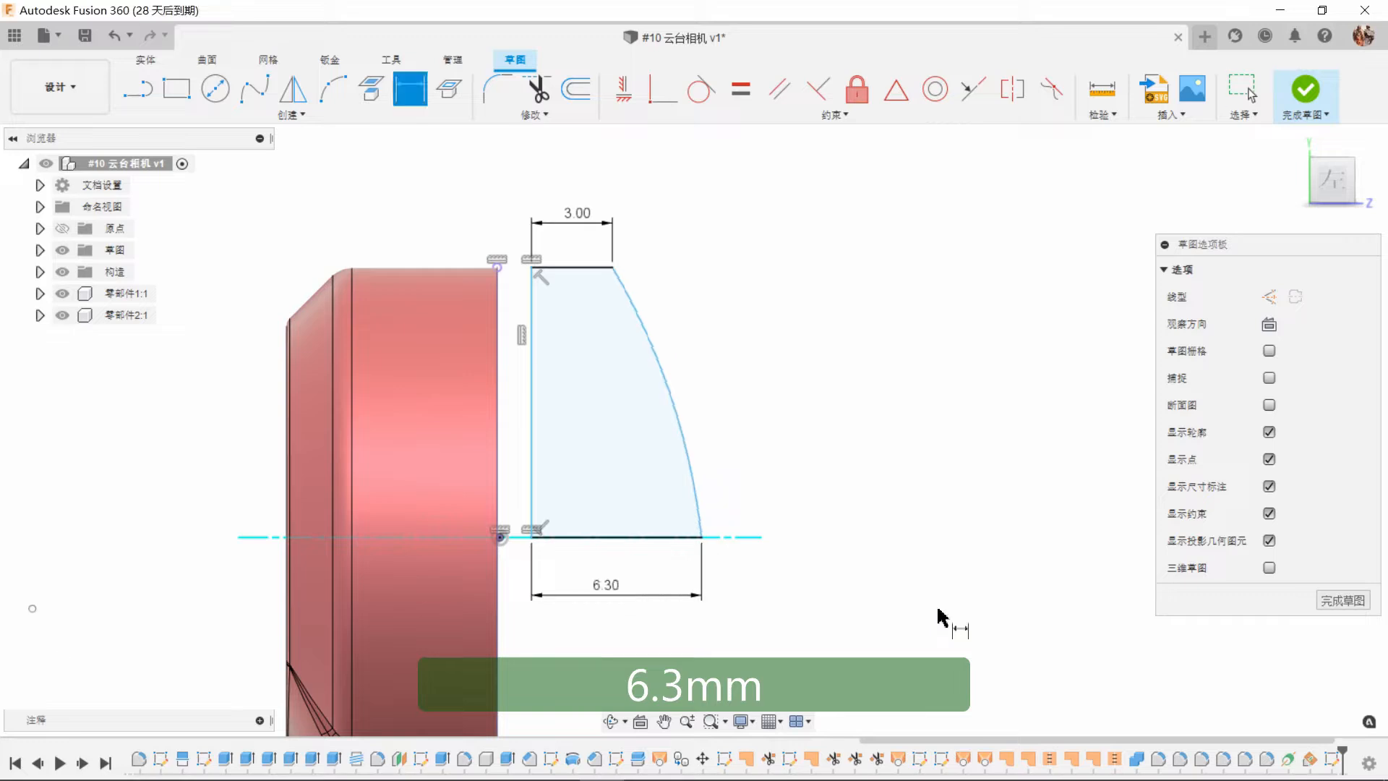
Dimension the arc with a radius of 16.8 mm.
left_click(682, 452)
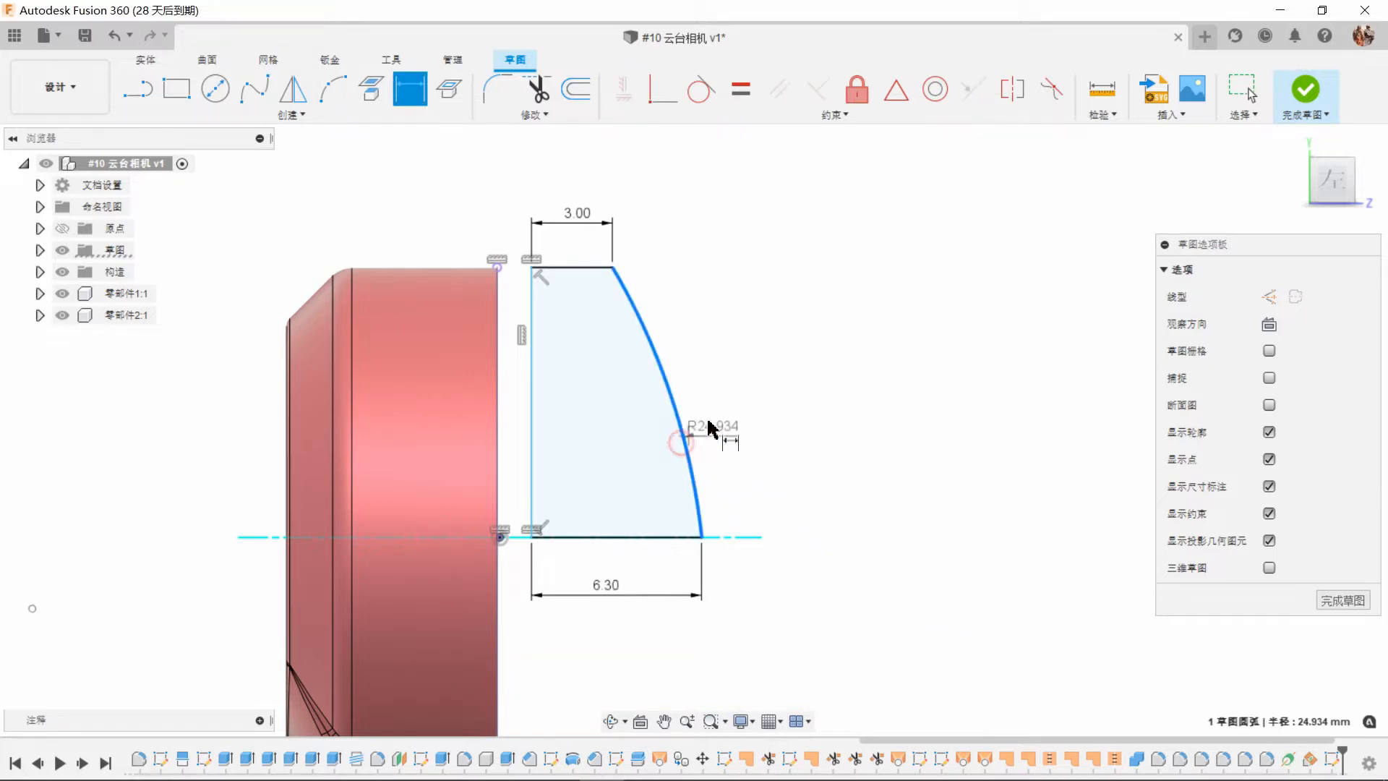
left_click(730, 367)
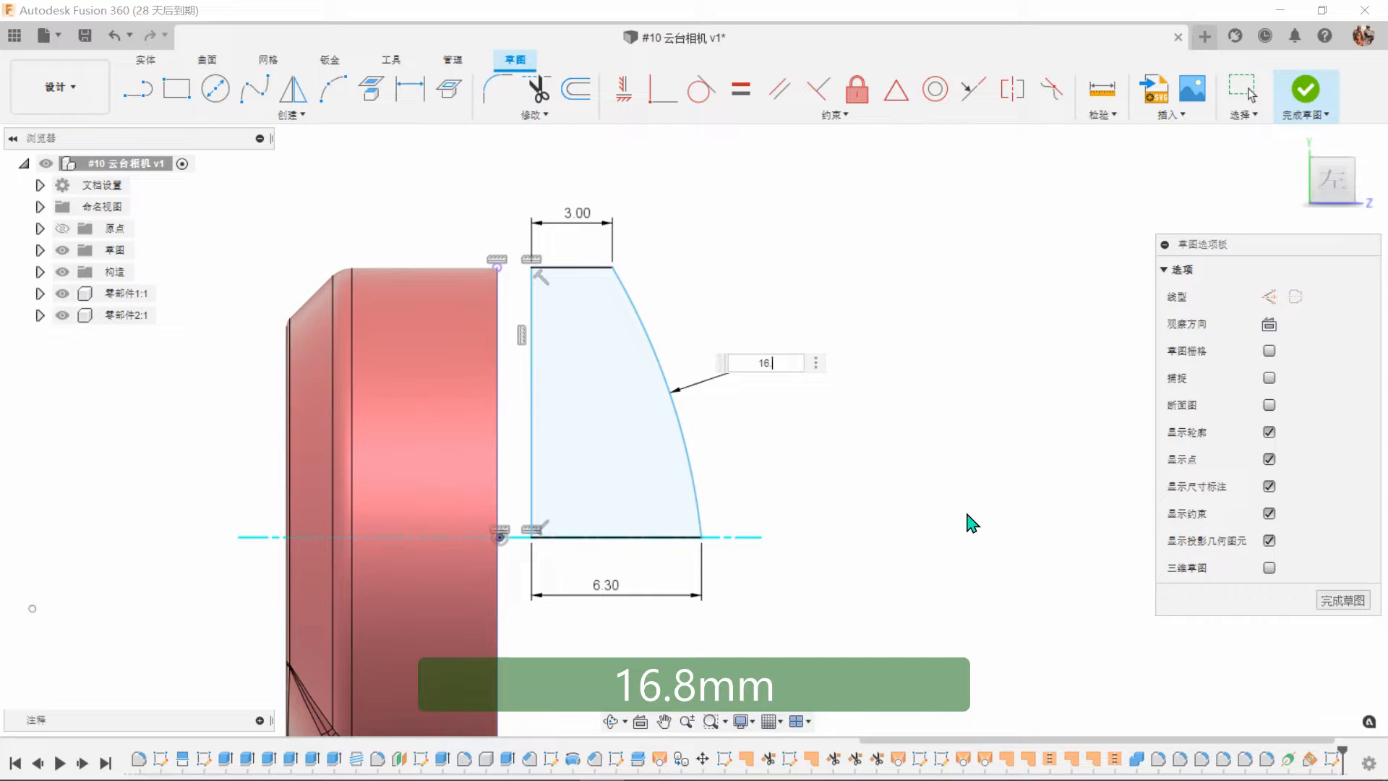
type("16.8")
key("Return")
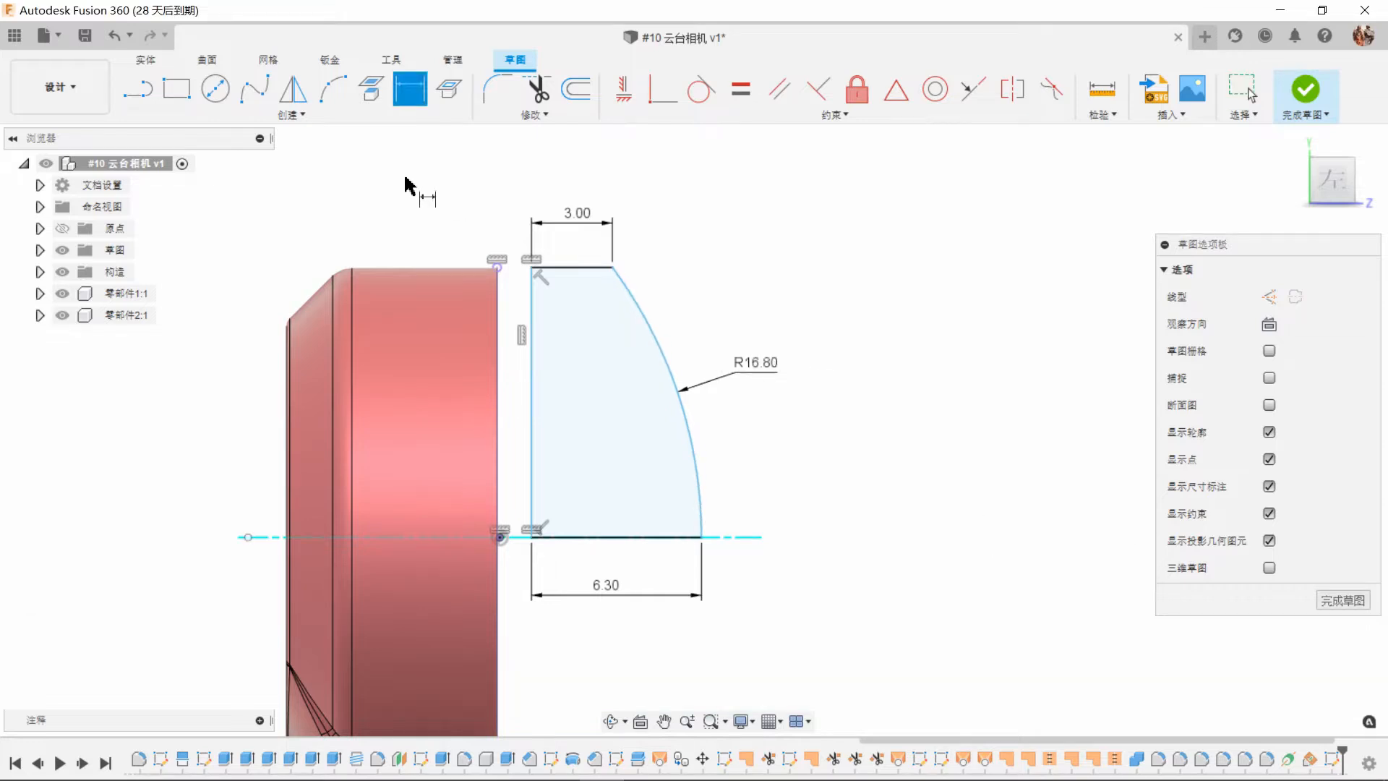
Dimension the horizontal gap between the profile's upper inner corner and the projected edge's upper endpoint at 0.03 mm, and finish the sketch.
scroll(426, 198, "up", 2)
left_click(572, 311)
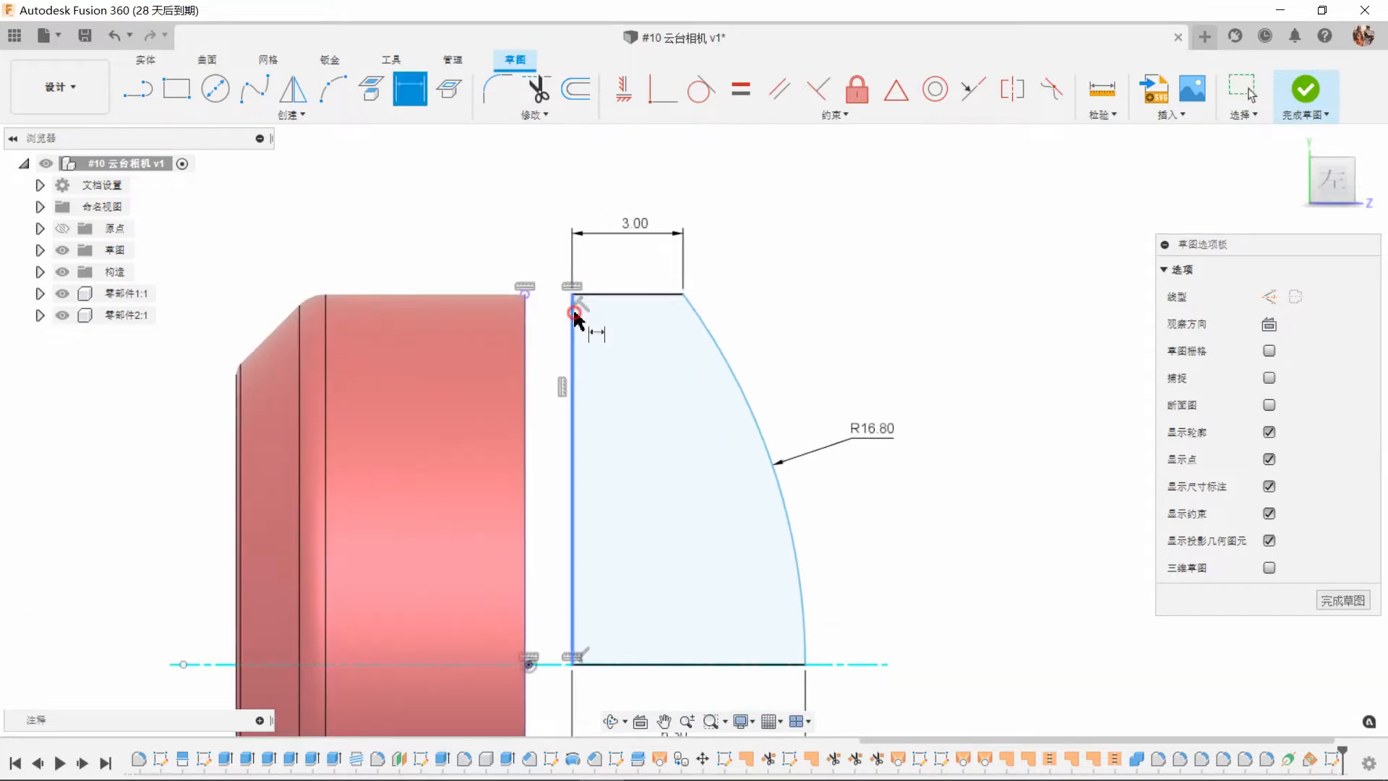
left_click(525, 294)
left_click(486, 244)
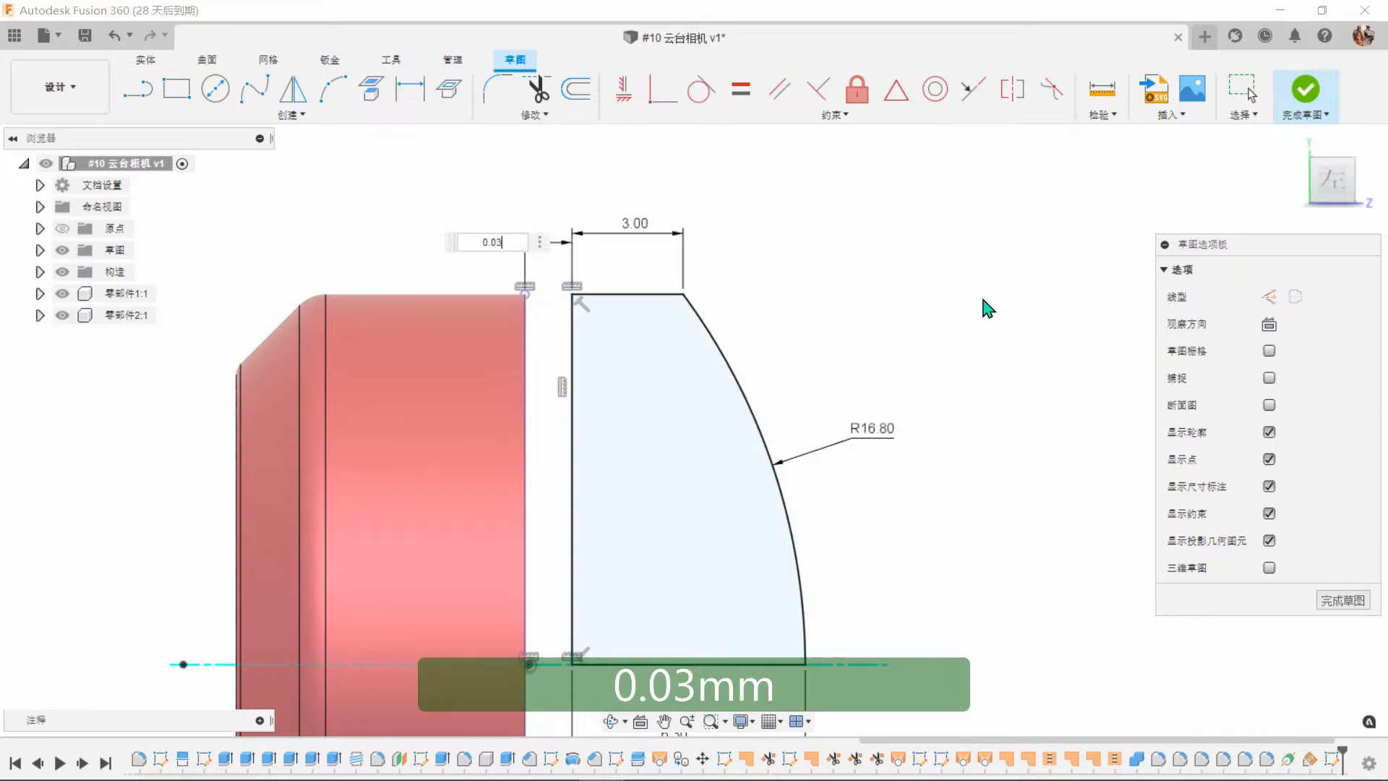
type("0.03")
key("Return")
scroll(896, 266, "down", 2)
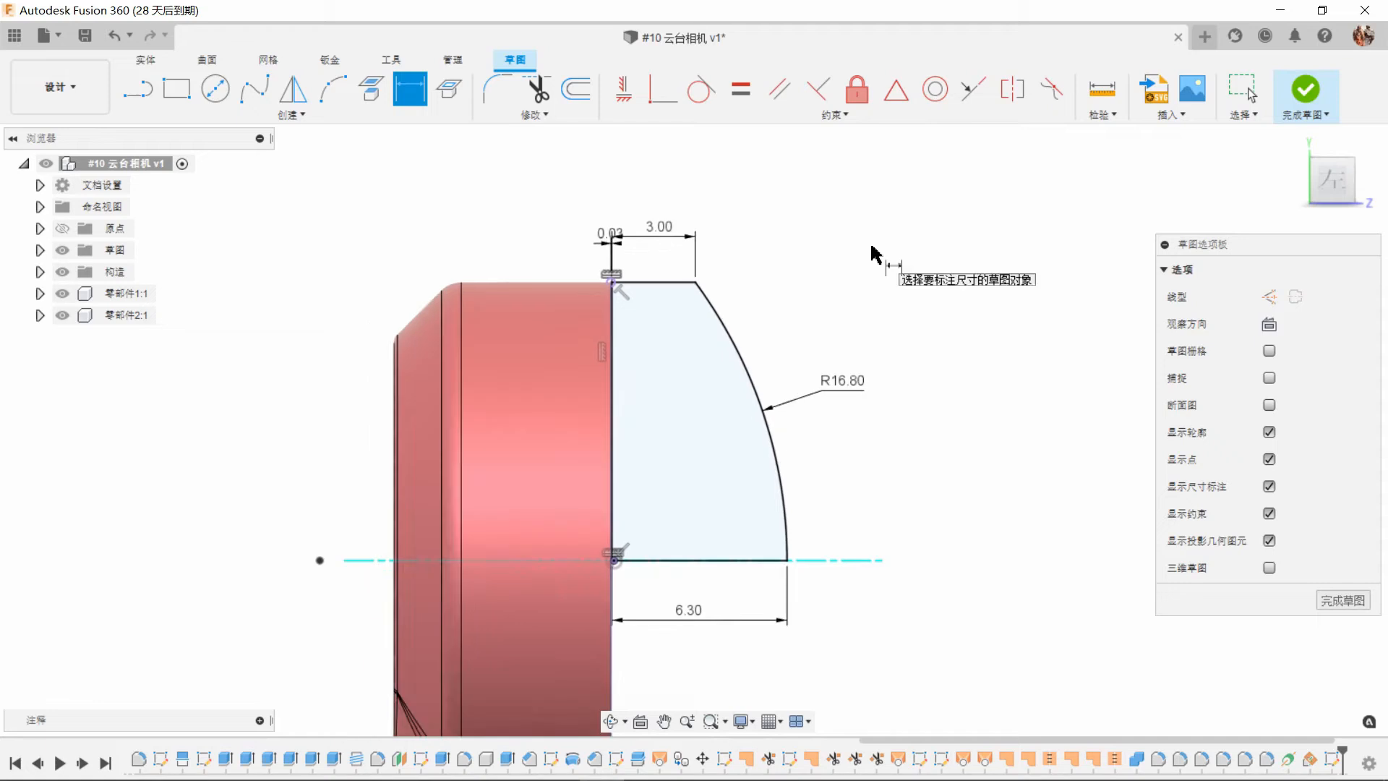
left_click(1304, 90)
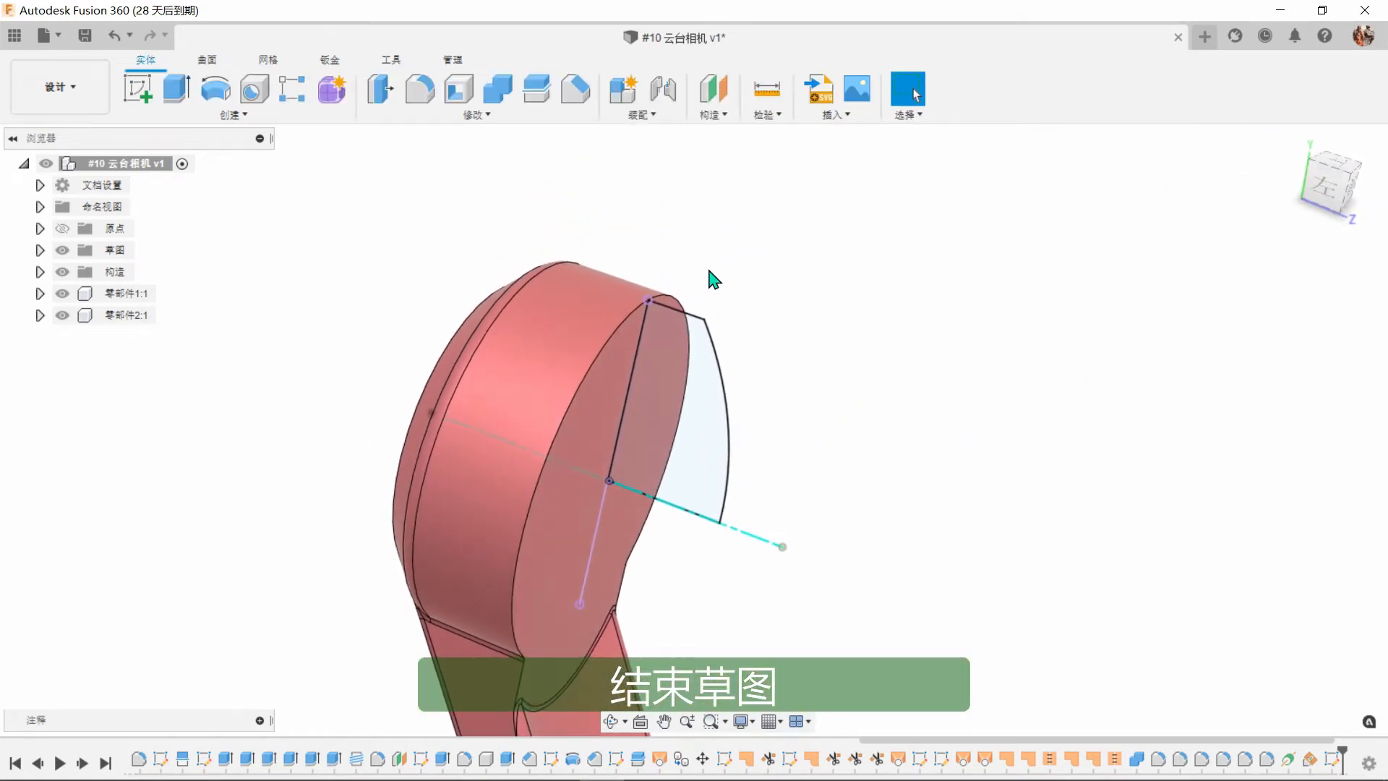
Revolve the profile 360° about the round head's axis as a new component.
left_click(216, 90)
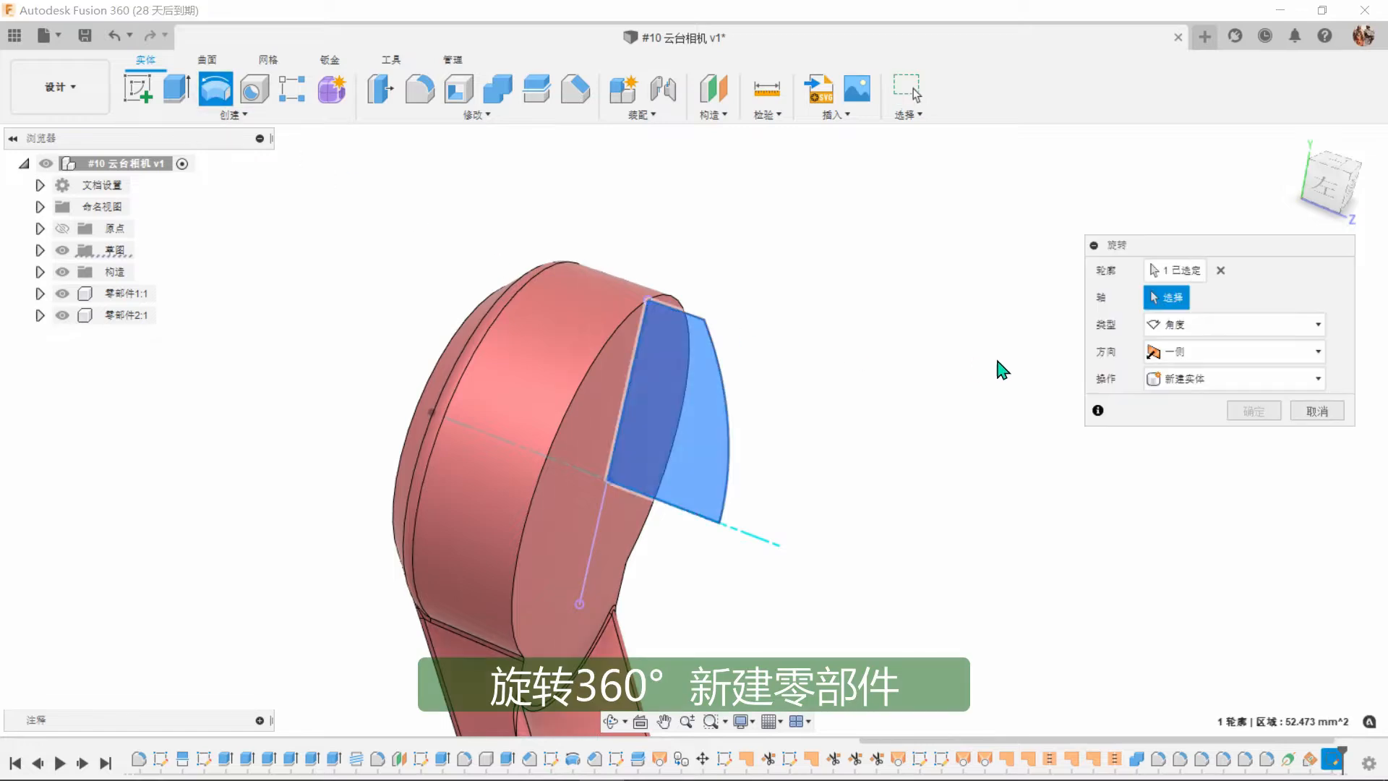
left_click(768, 549)
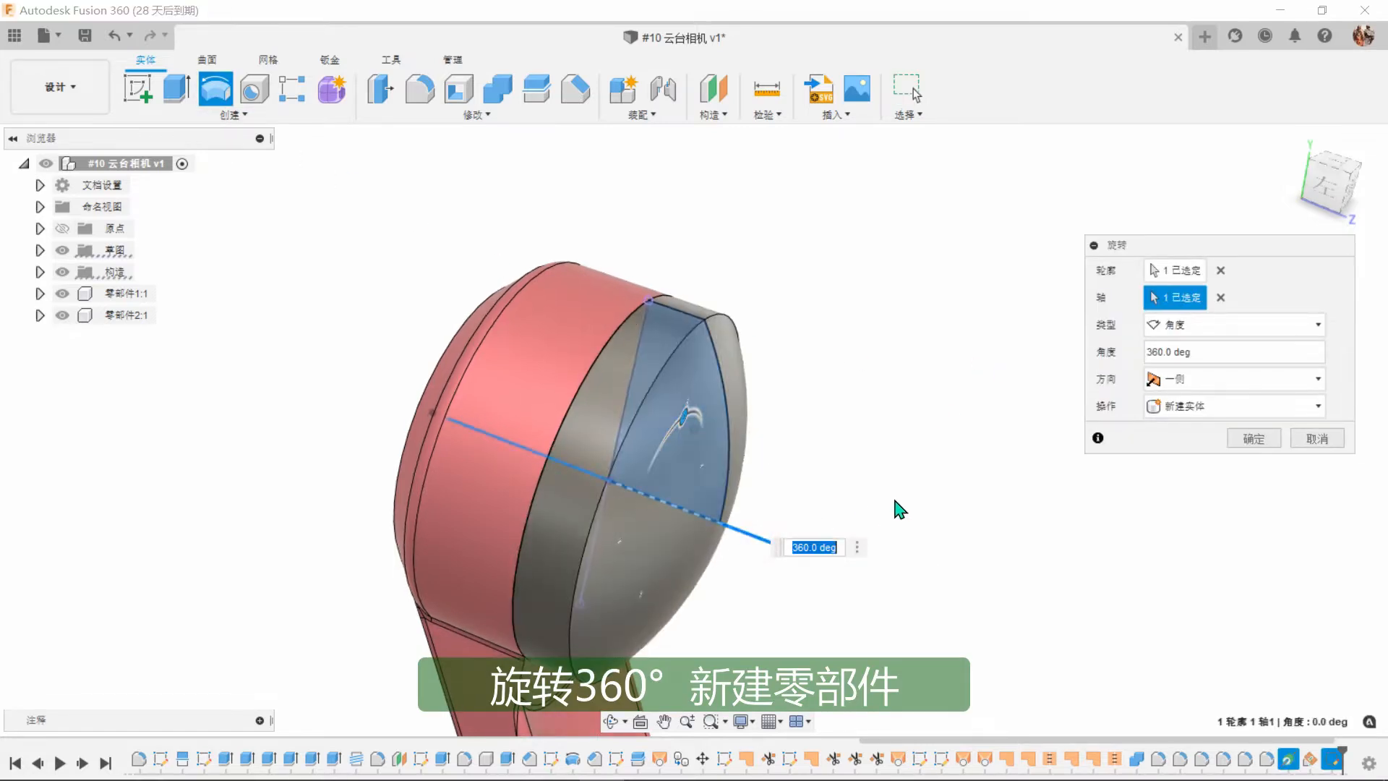
left_click(1233, 408)
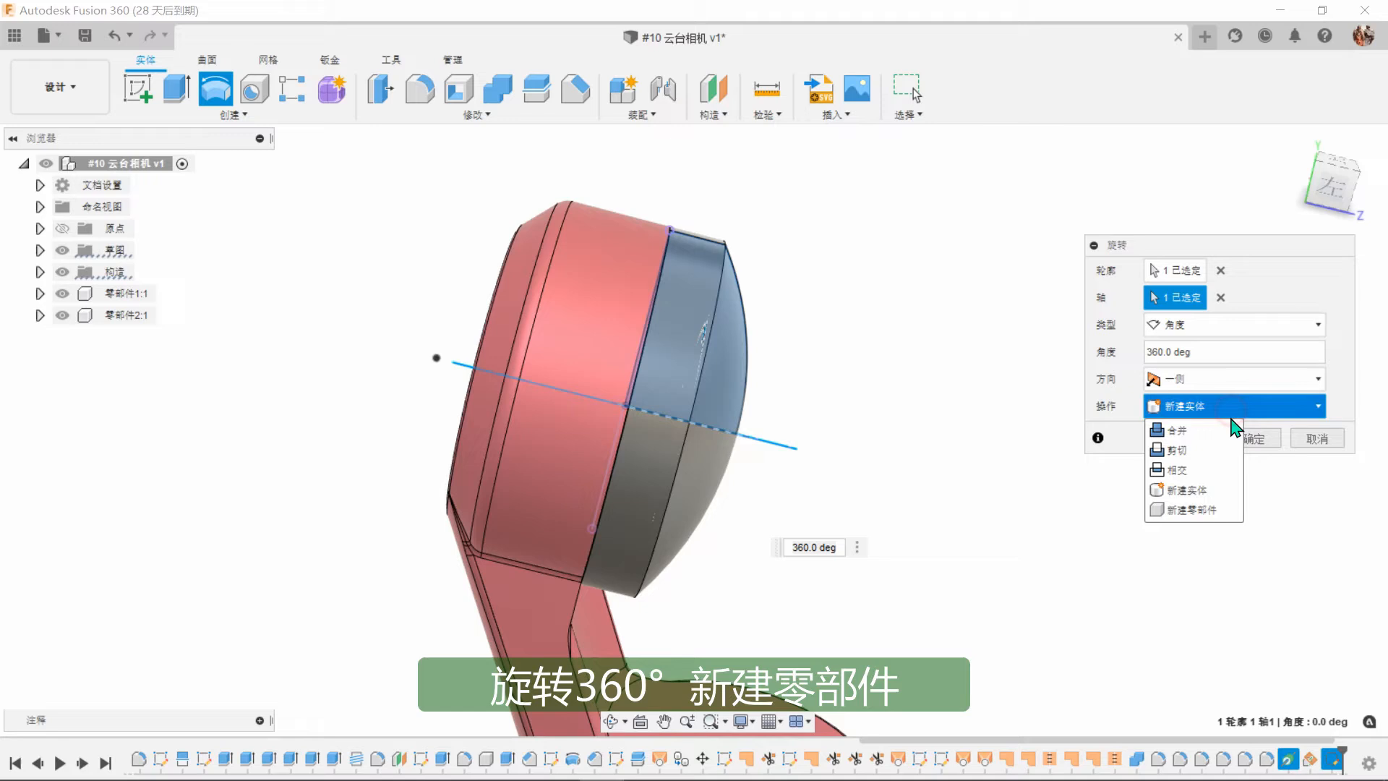
left_click(1214, 510)
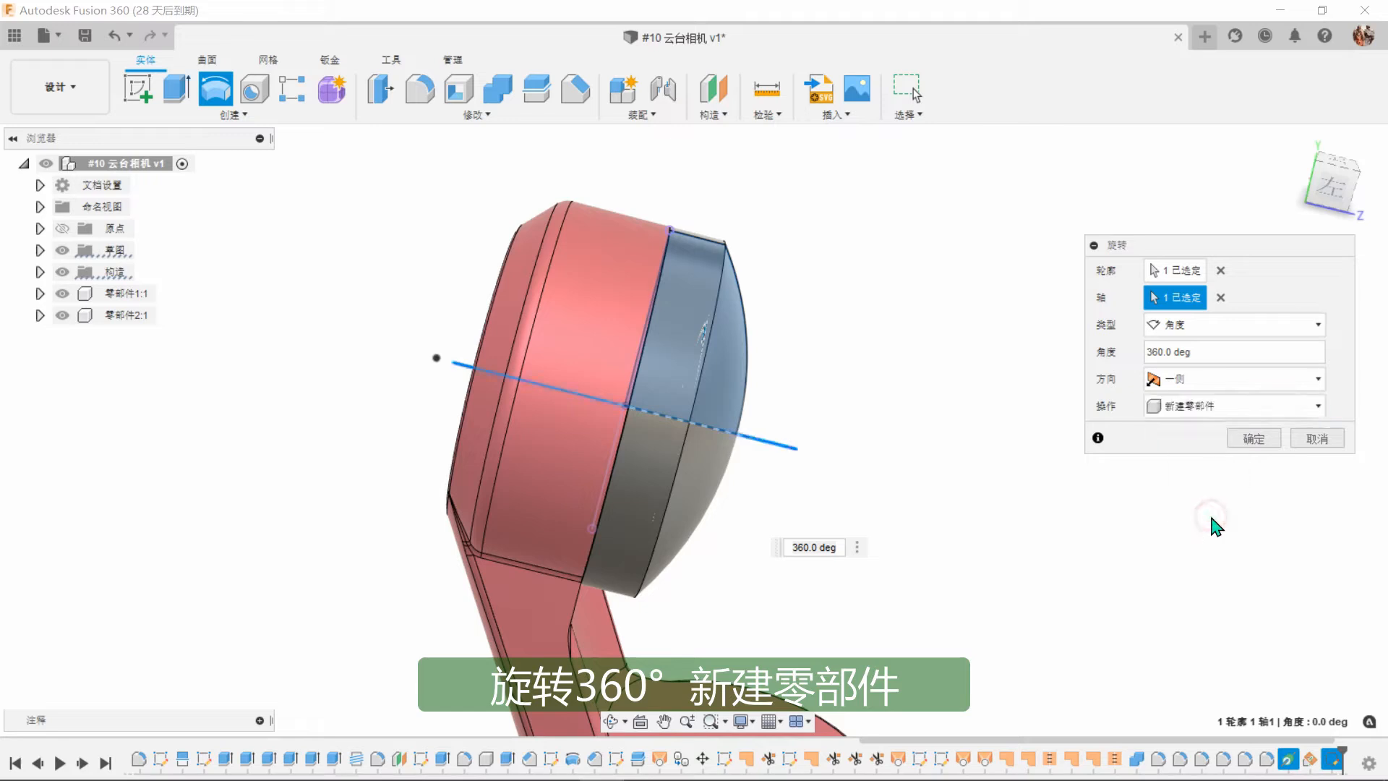
left_click(1252, 440)
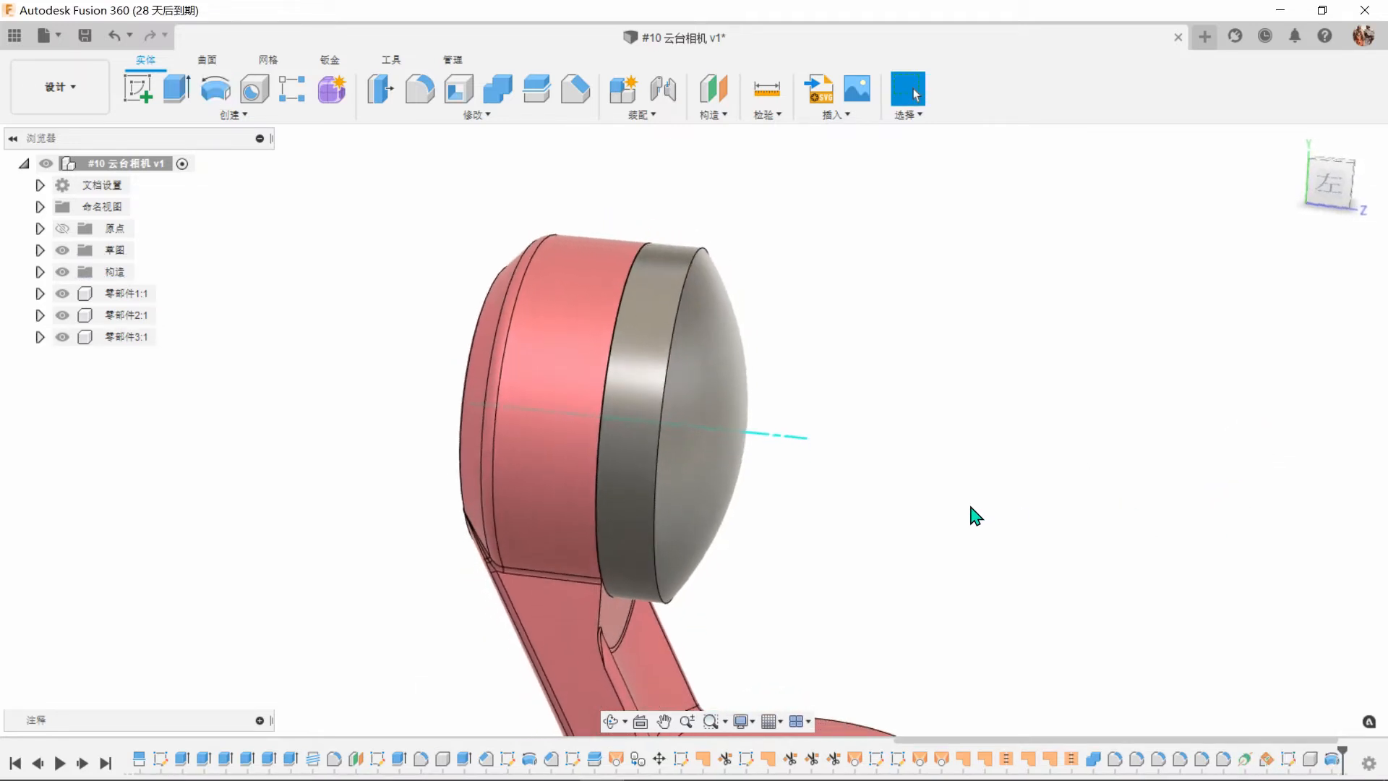
With the revolved component active and the arm component hidden, extrude its flat back face -35 mm with a 45° taper as a new body.
left_click(167, 337)
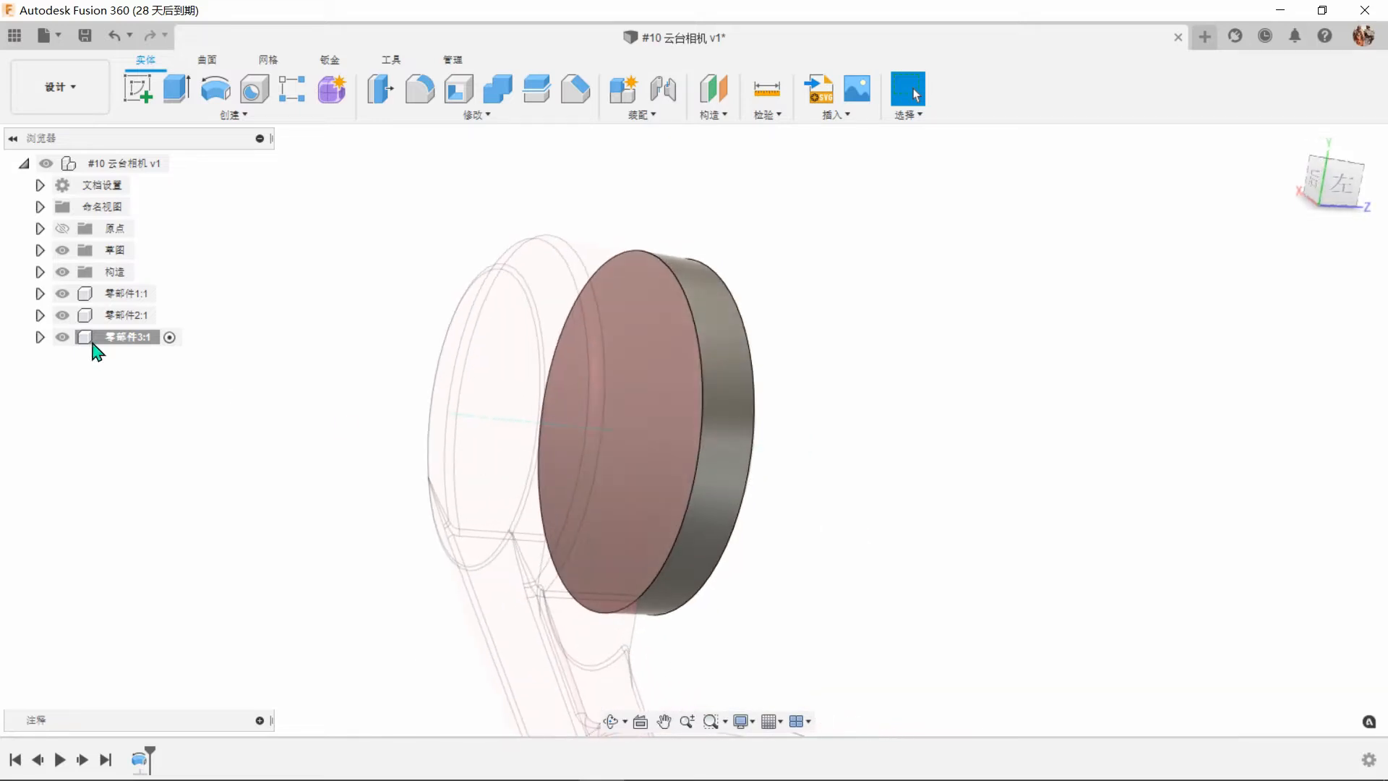
left_click(63, 316)
left_click(183, 96)
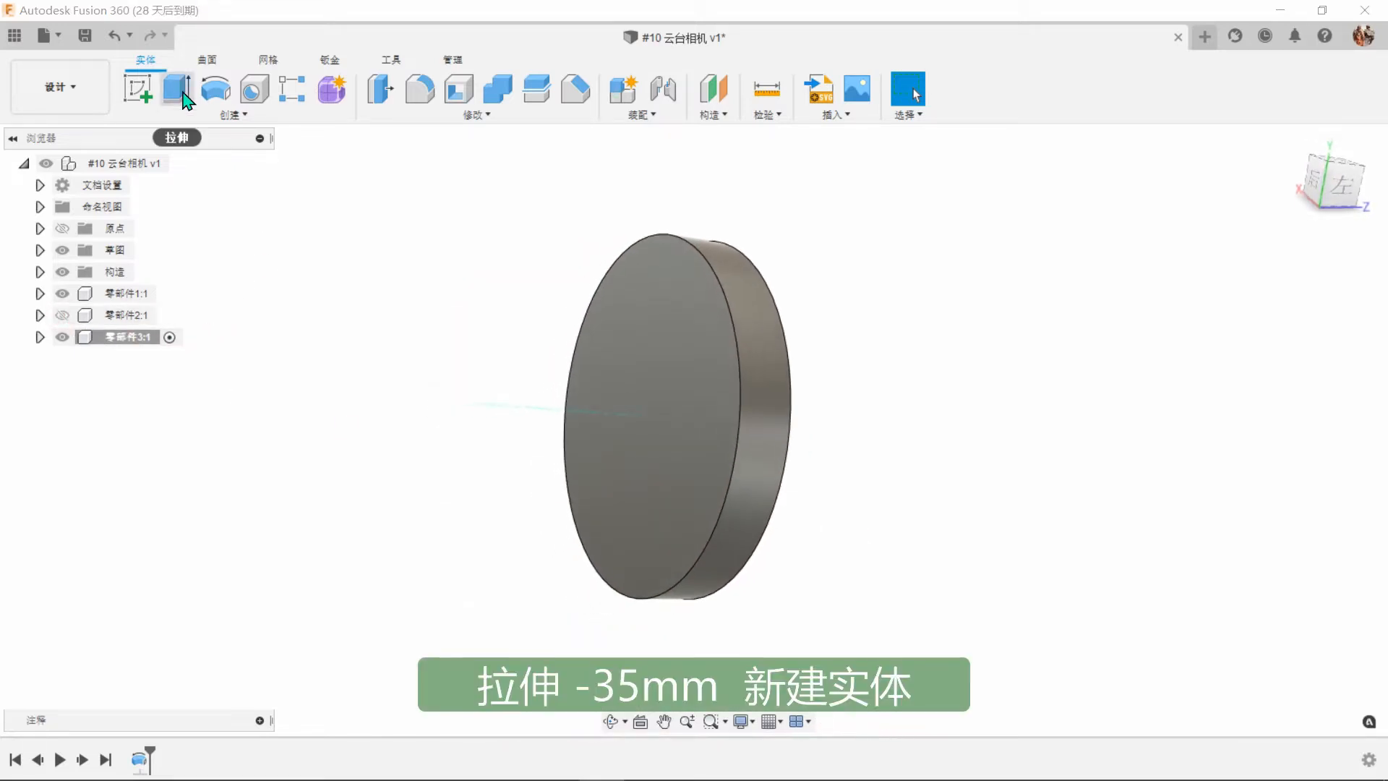
left_click(731, 456)
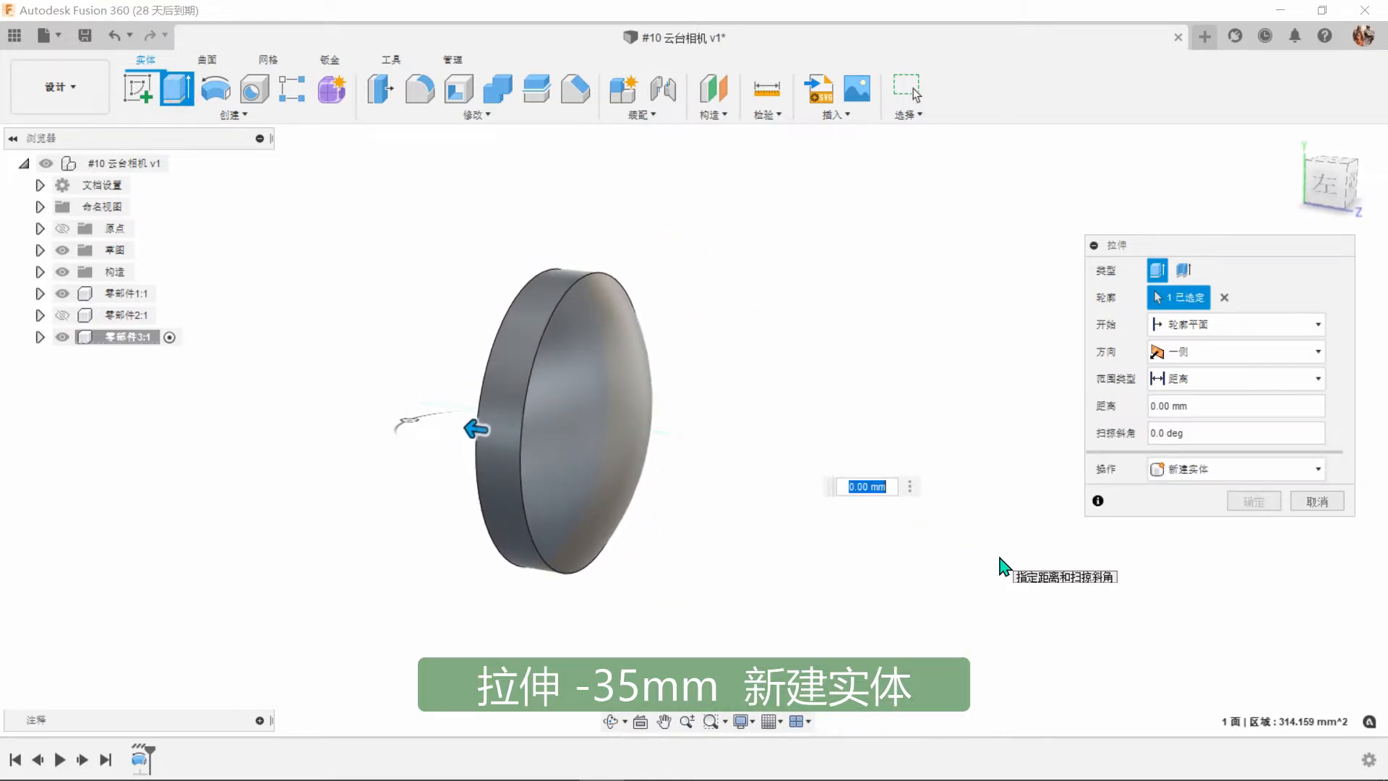
type("-3")
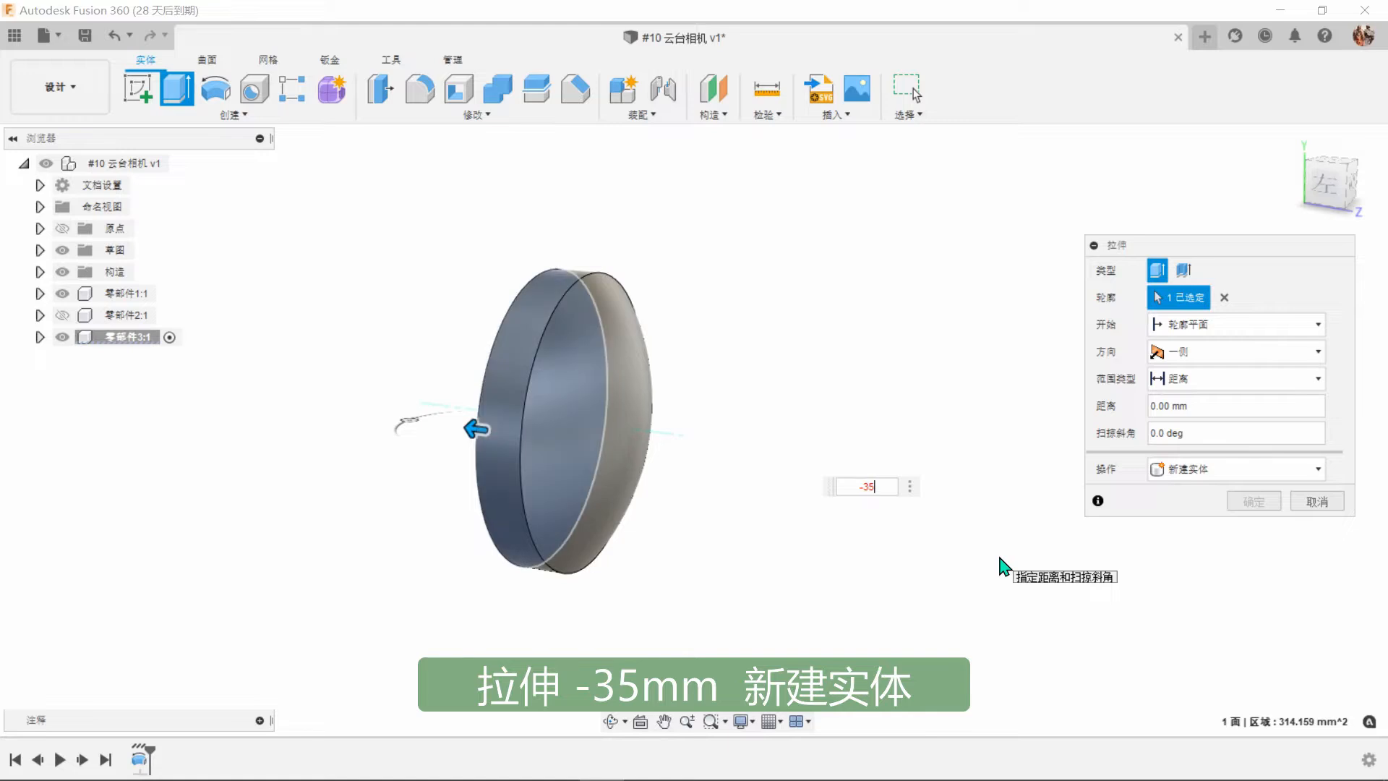
type("5")
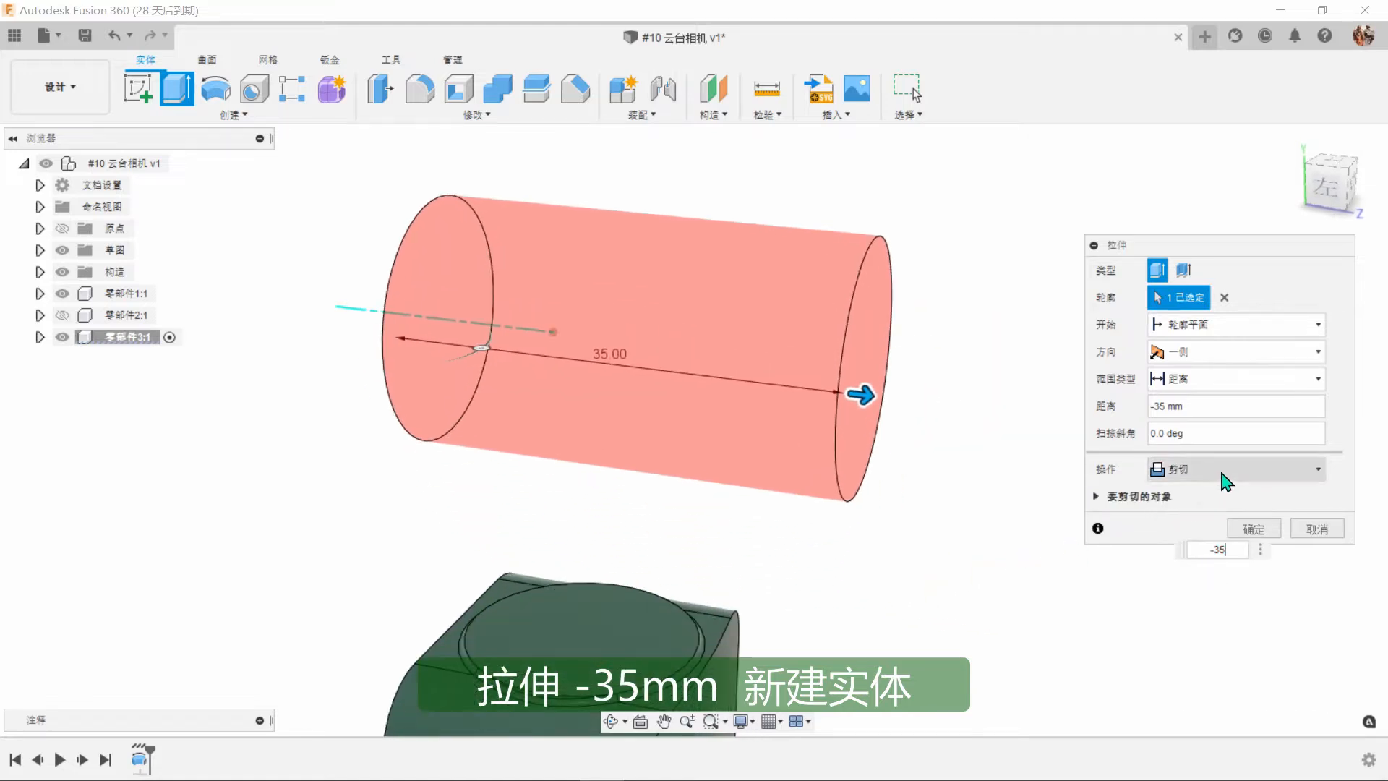
left_click(1229, 469)
left_click(1214, 553)
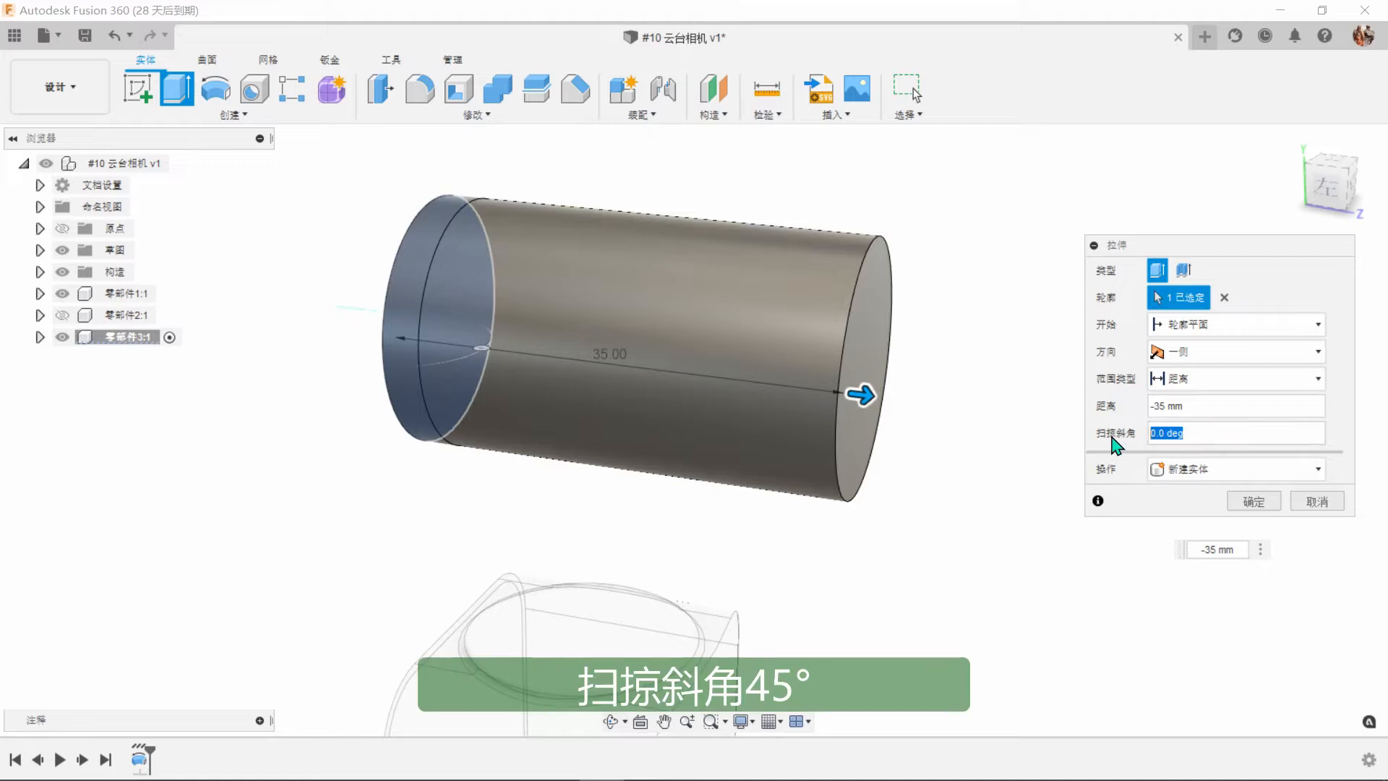
type("45")
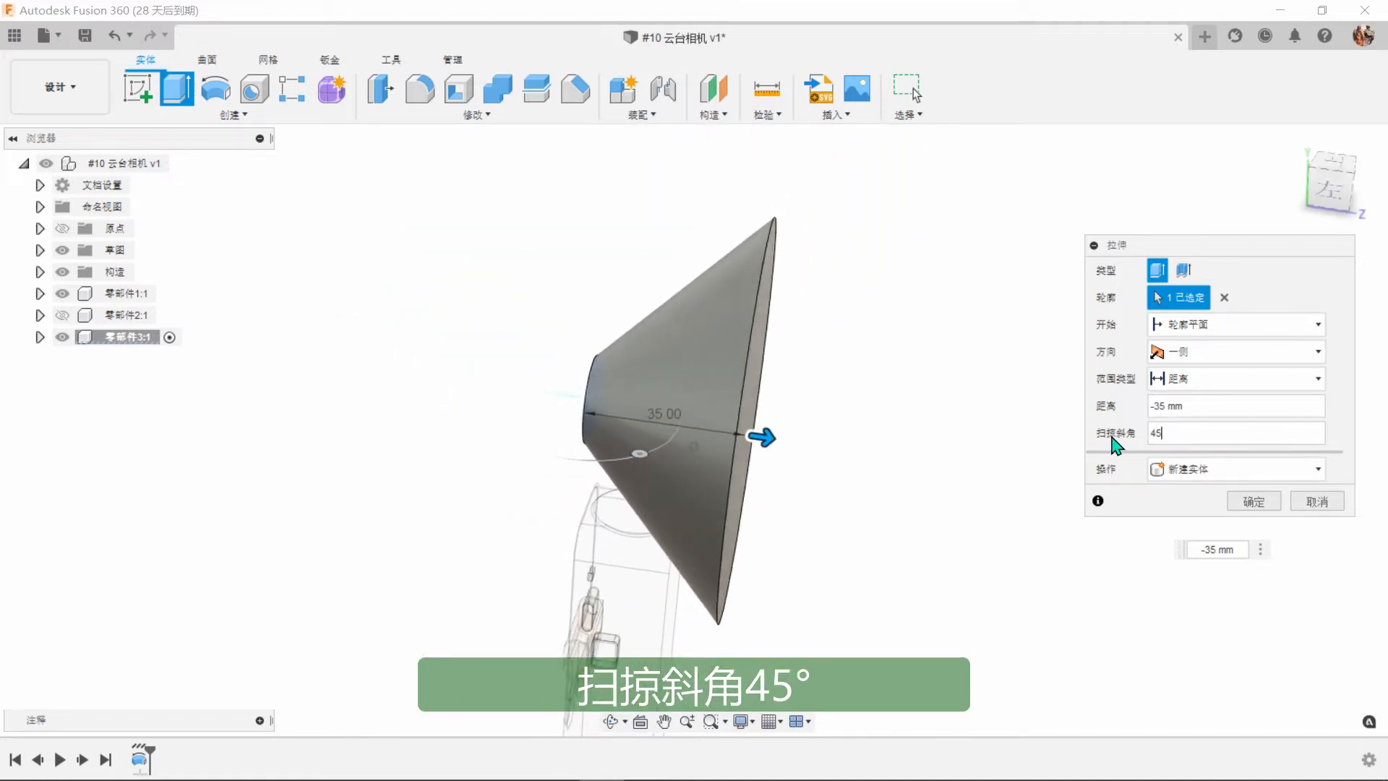
left_click(1265, 501)
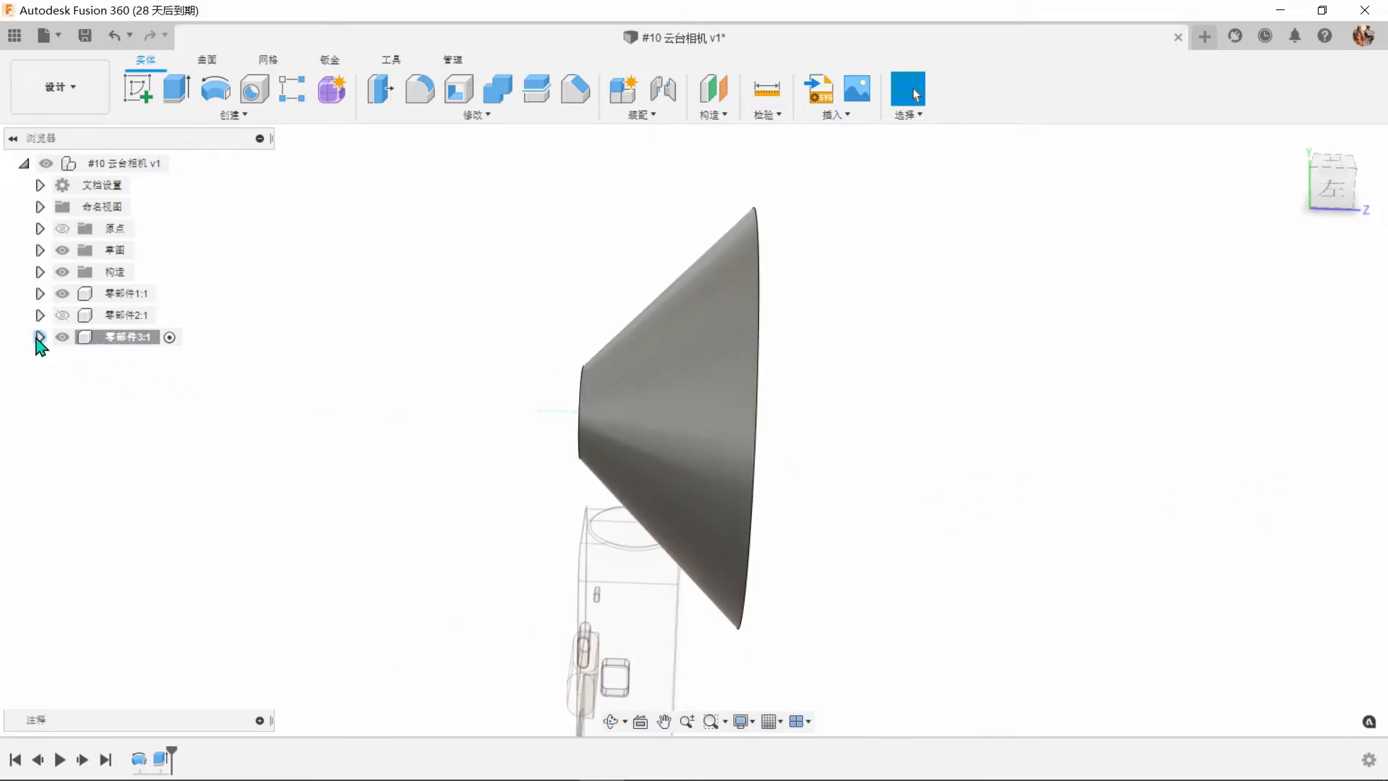
Show the arm component again and apply the blue appearance already in the design to the tapered cone body.
left_click(62, 315)
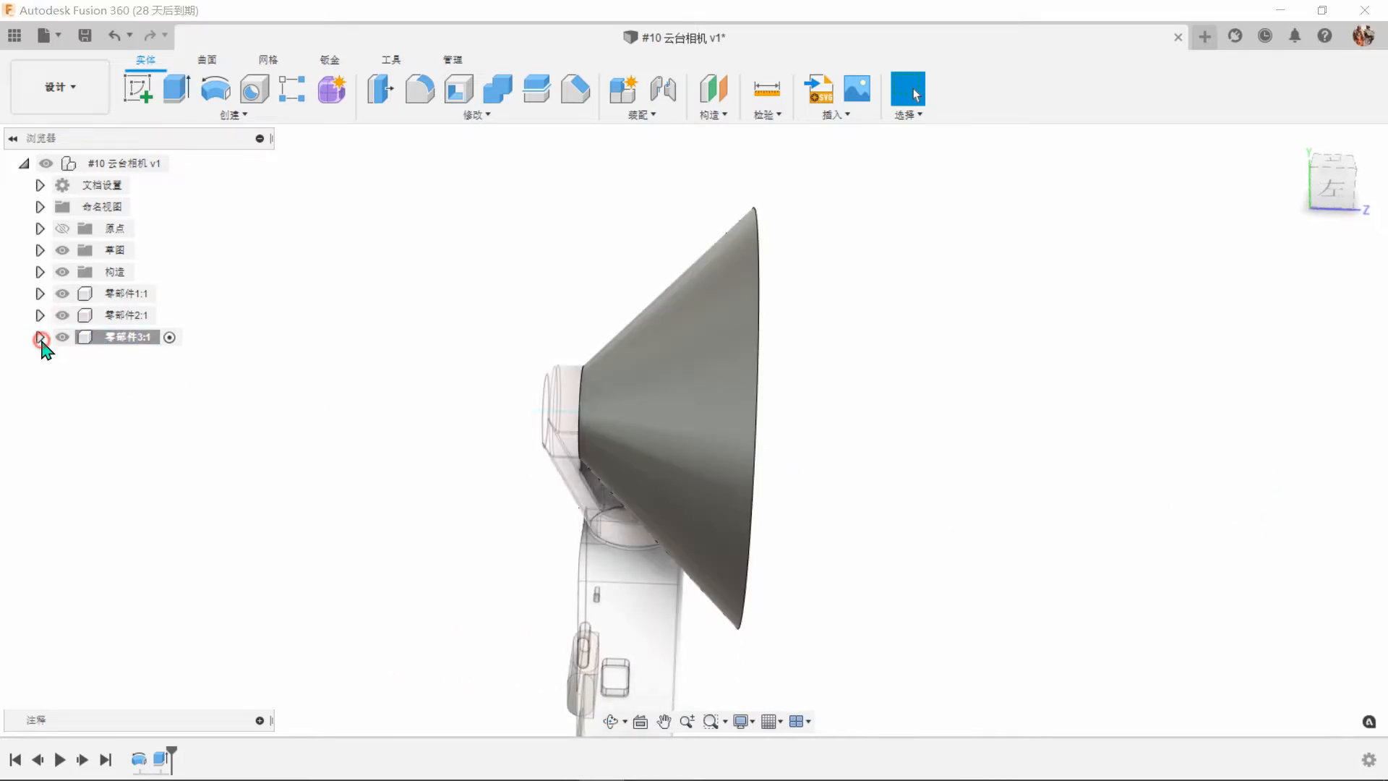
left_click(40, 336)
left_click(57, 380)
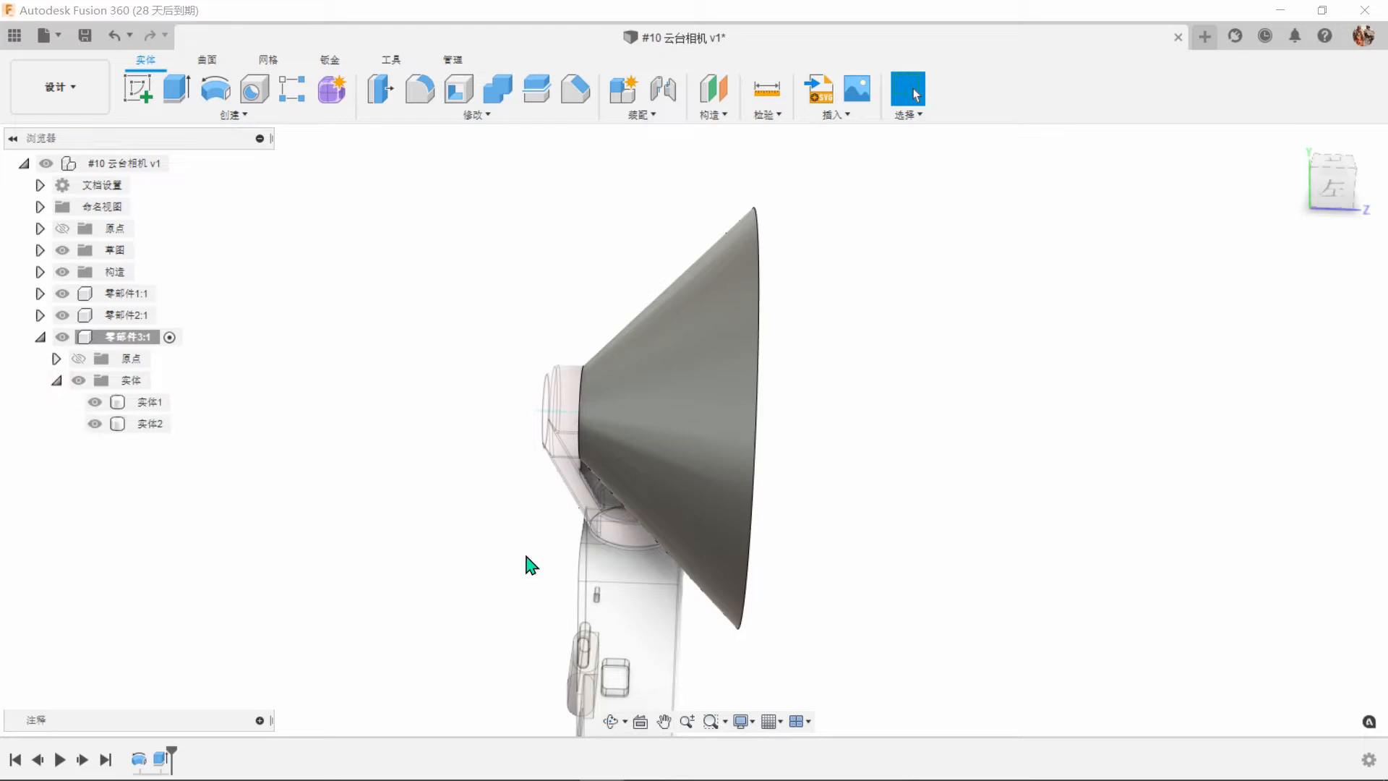
middle_click_drag(994, 556, 994, 556, "shift")
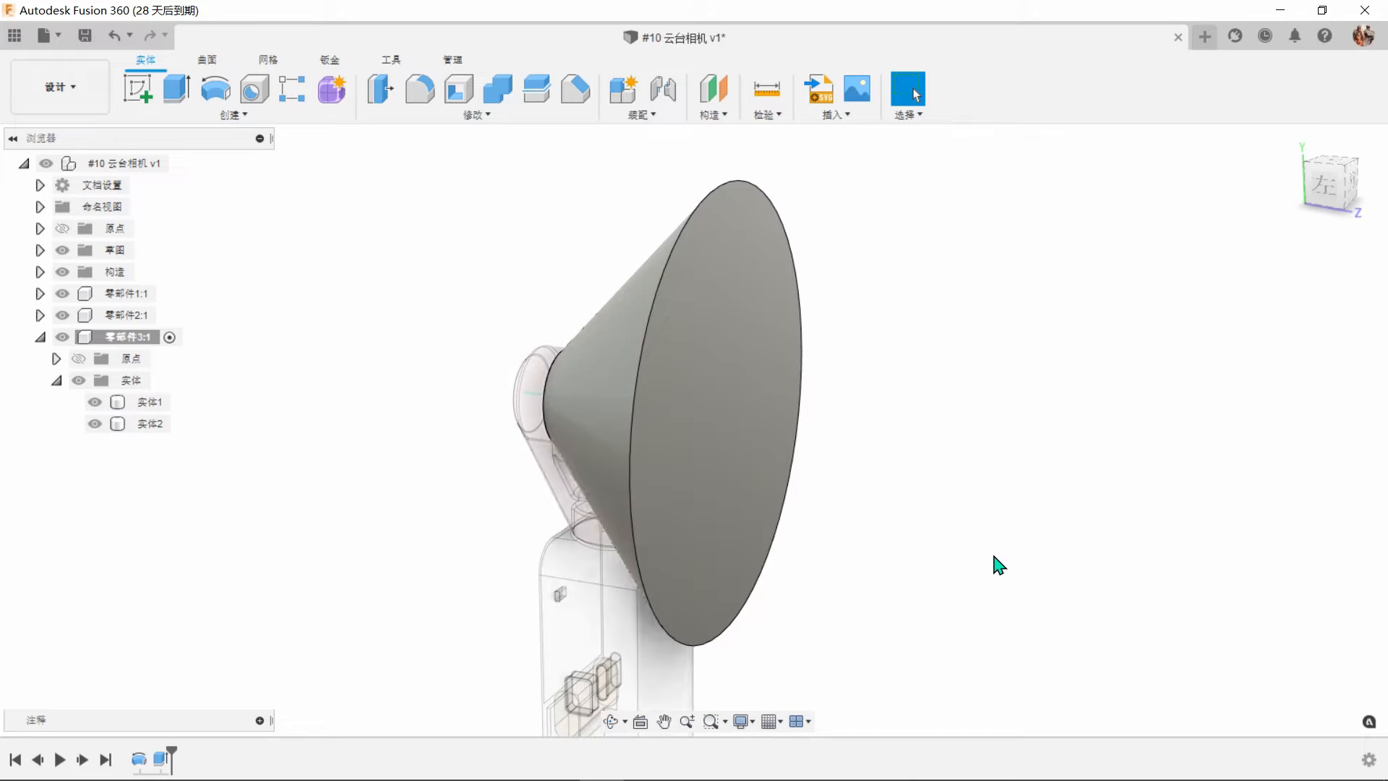
key("a")
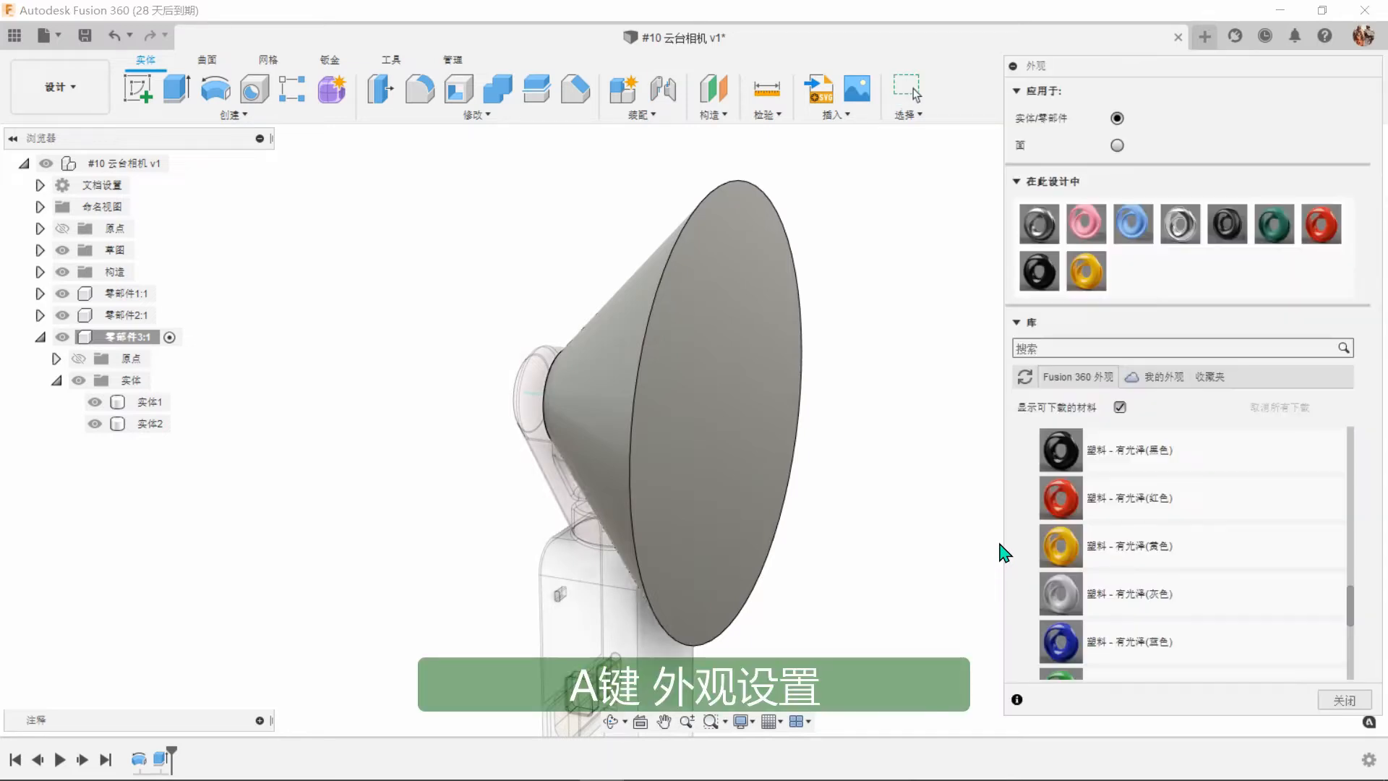
left_click_drag(1155, 238, 799, 535)
left_click(1344, 700)
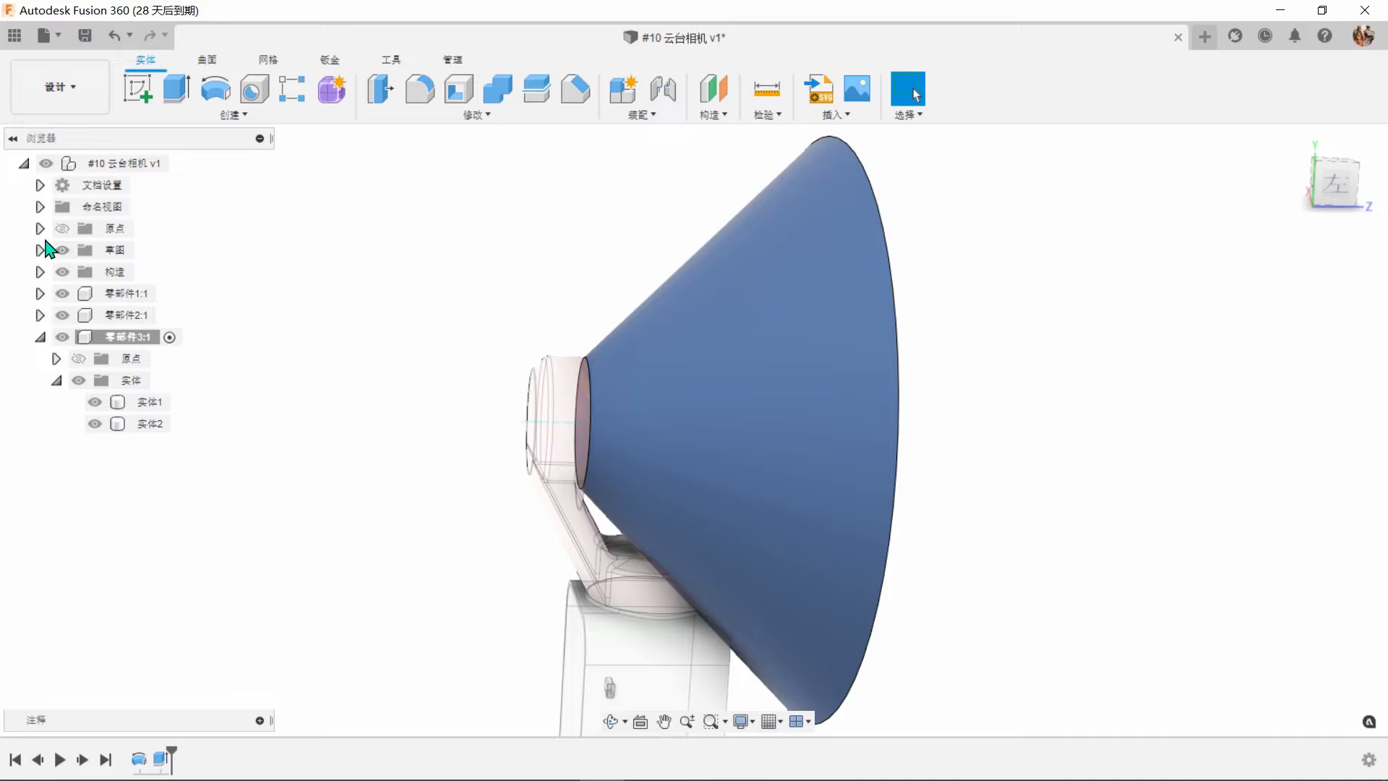
Show the angled construction plane 平面1 and create a sketch on it inside the active head component.
left_click(40, 271)
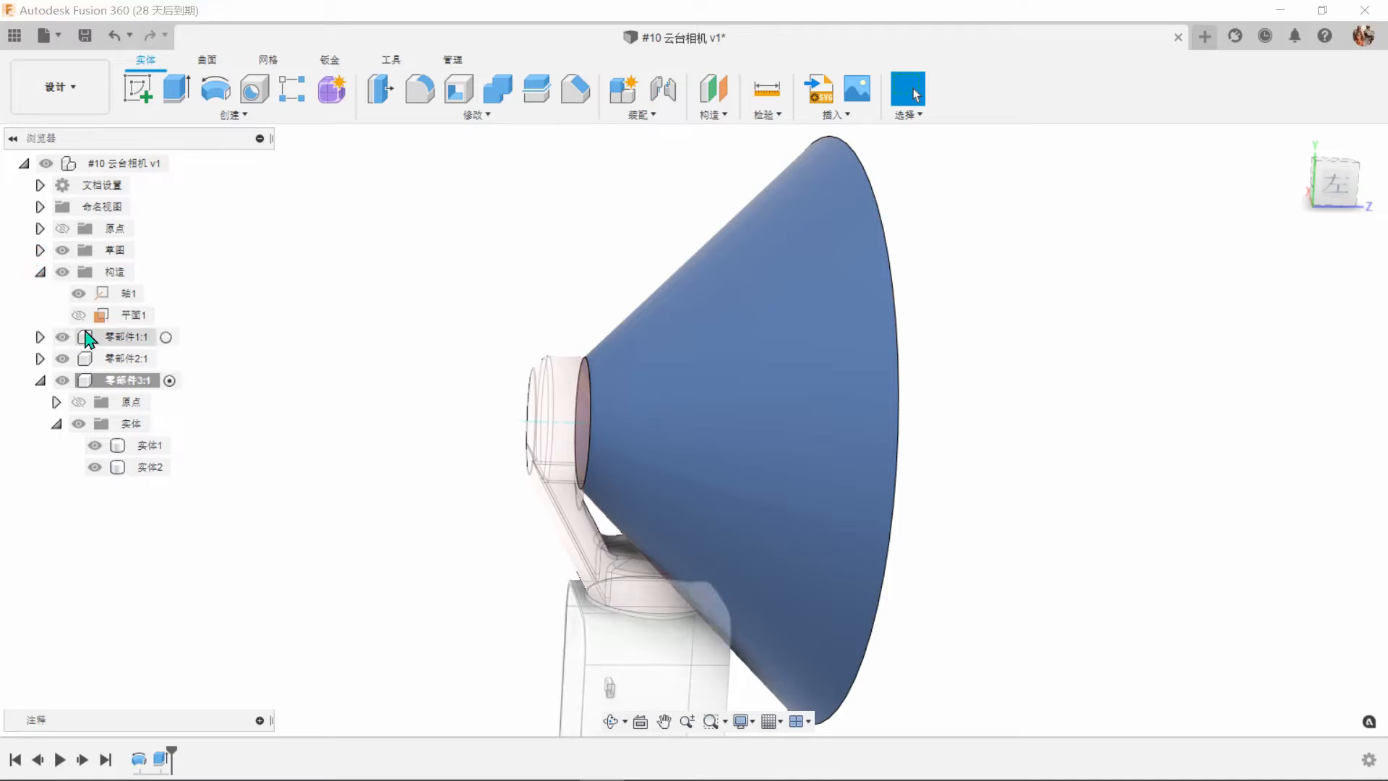
left_click(78, 316)
left_click(527, 501)
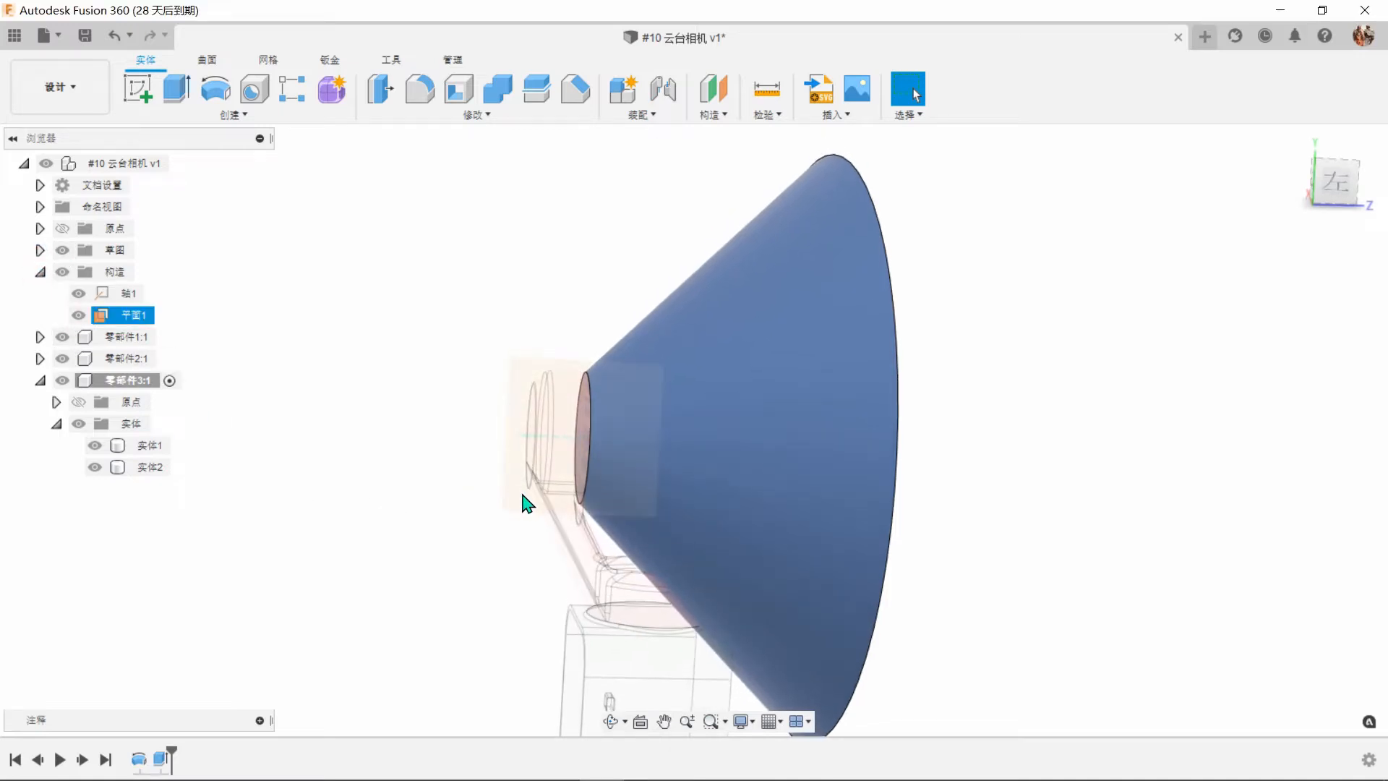
left_click(137, 88)
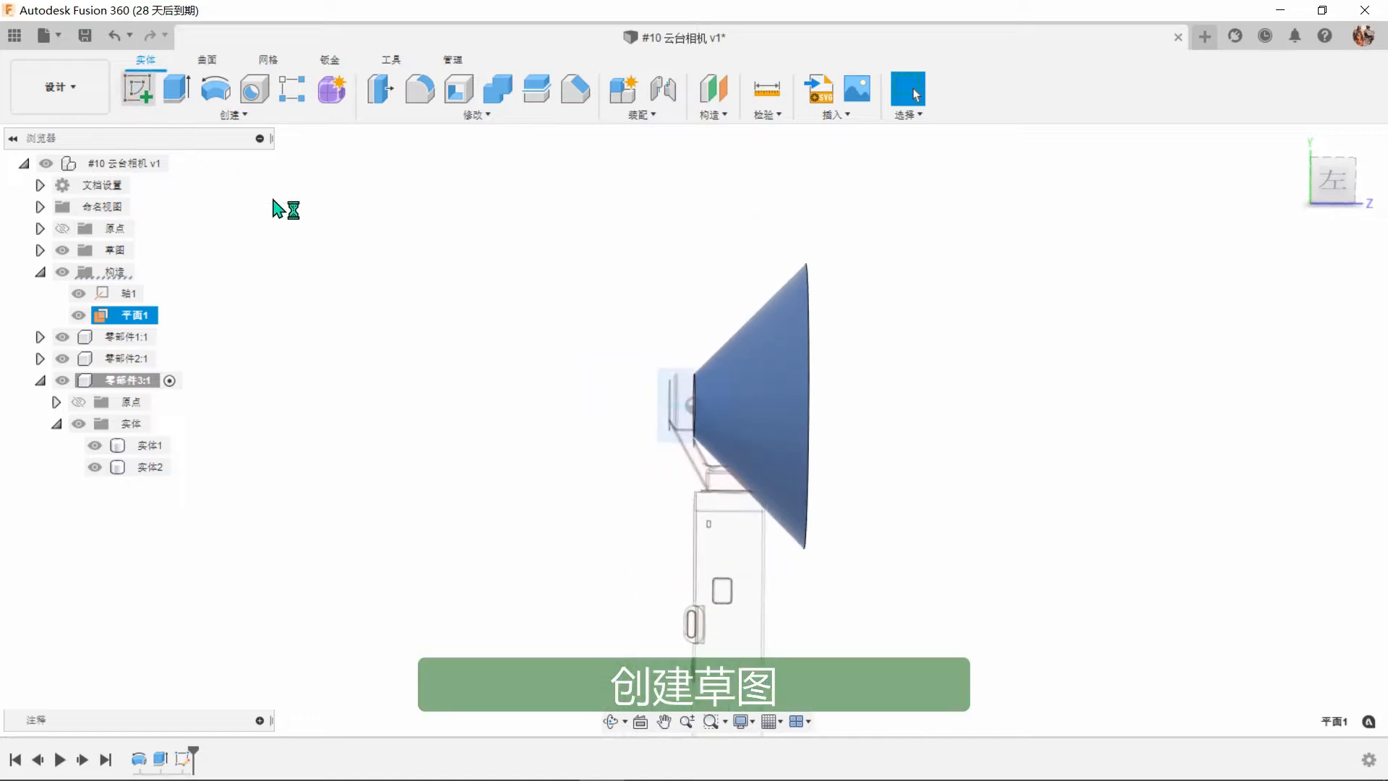
left_click(666, 480)
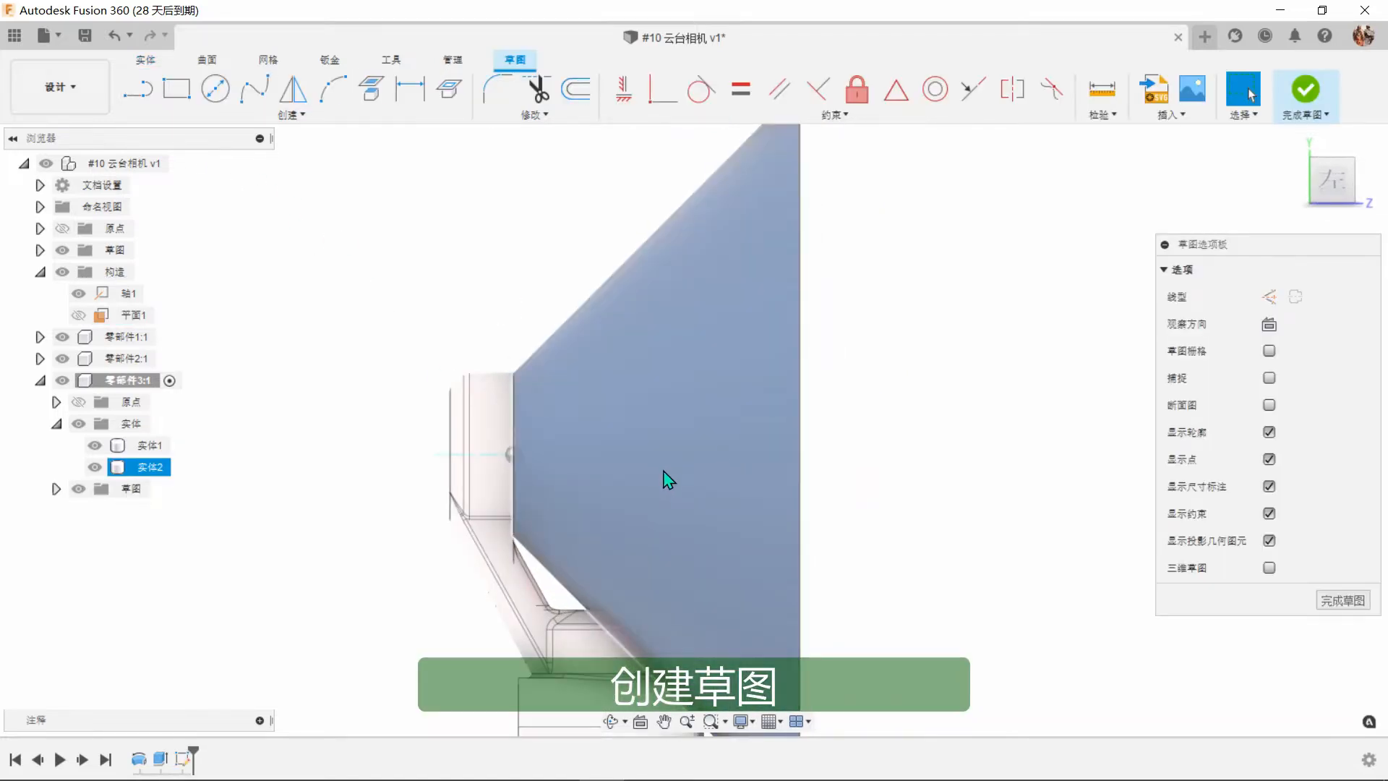
left_click(311, 430)
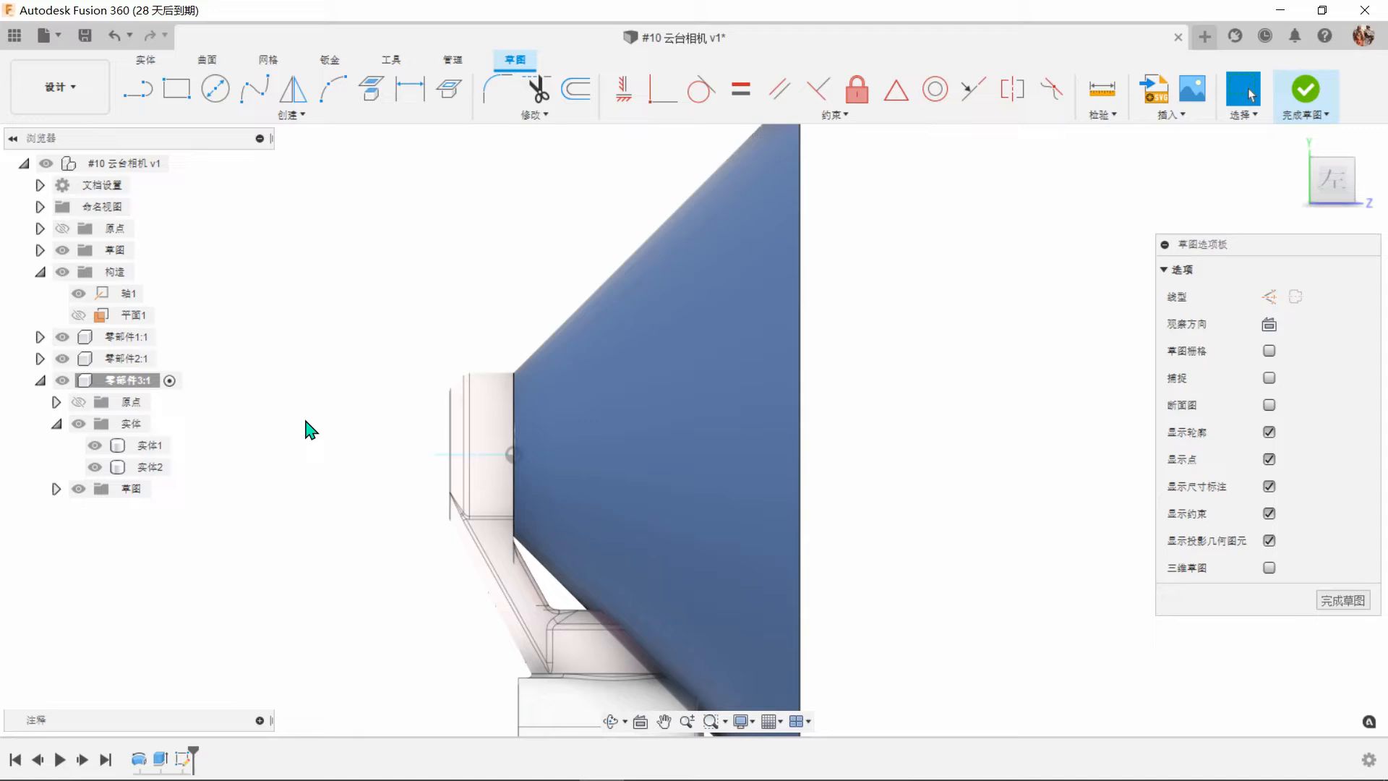
Hide the arm component and project the circular edge of the head's flat back face into the sketch.
left_click(64, 361)
left_click(551, 490)
scroll(513, 434, "up", 1)
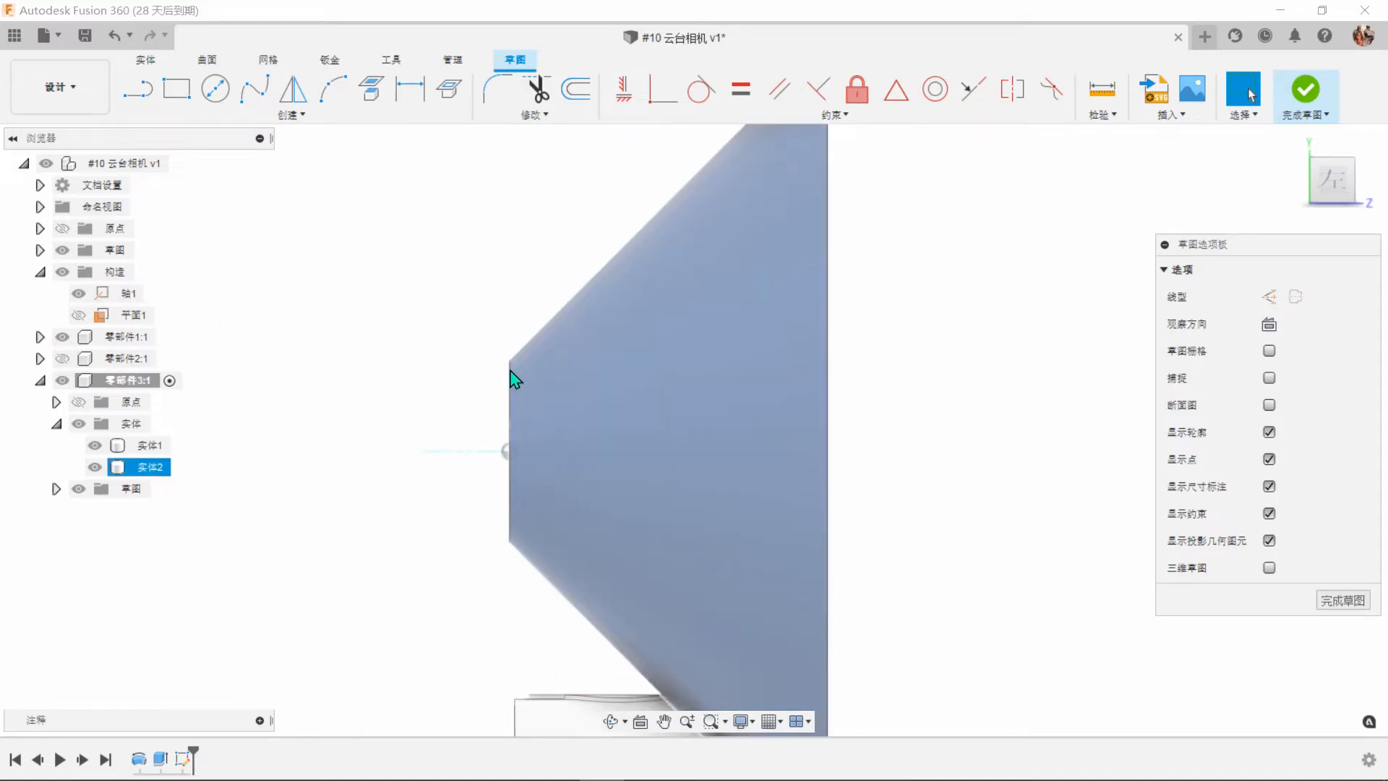
key("Escape")
left_click(371, 88)
left_click(509, 427)
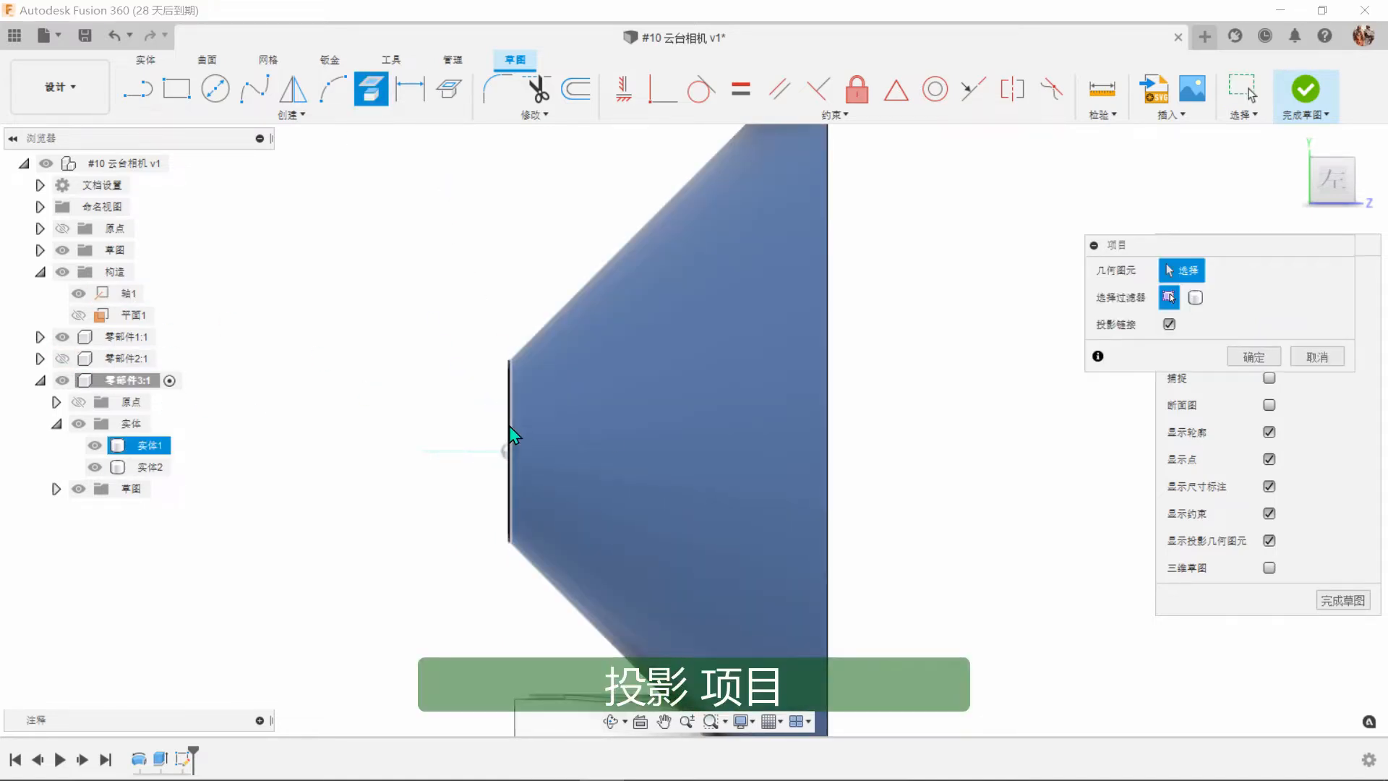
left_click(510, 428)
left_click(1255, 357)
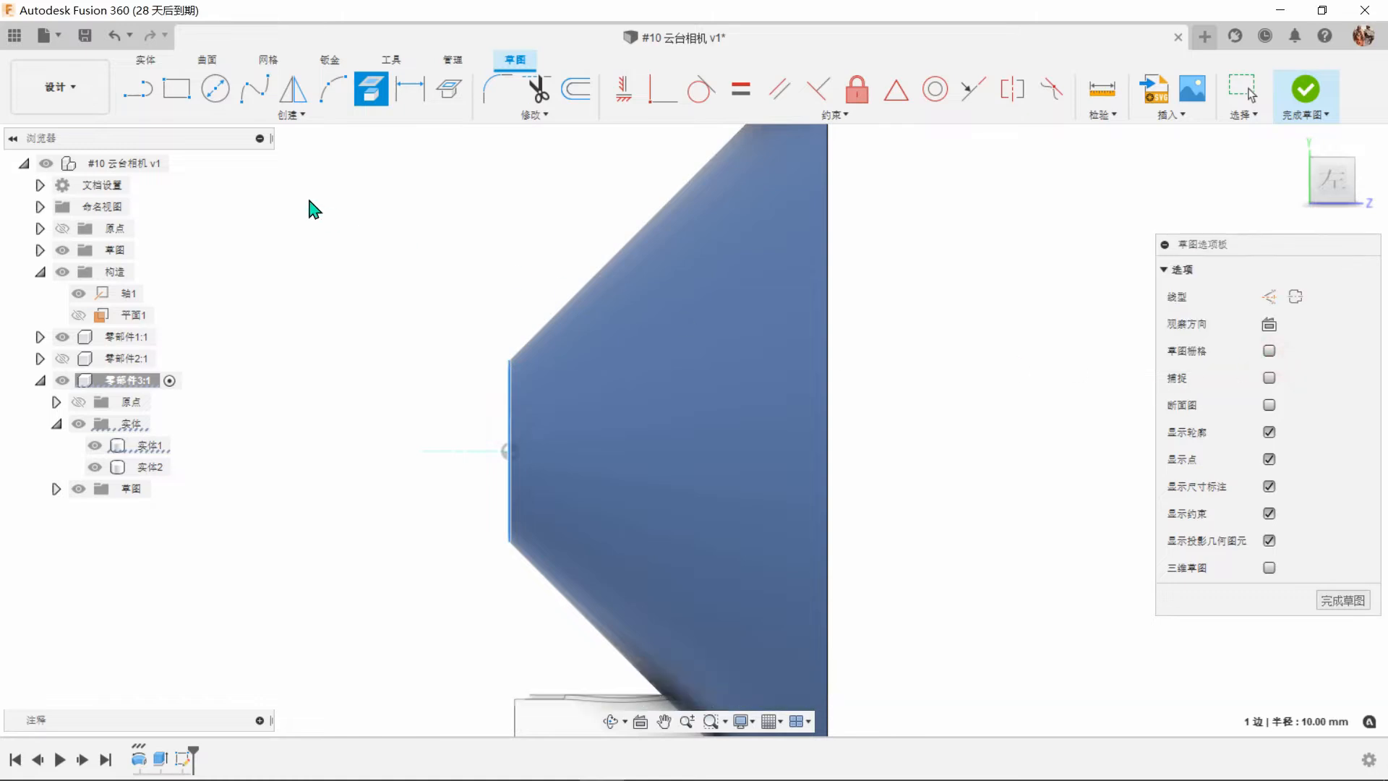
Sketch a two-point rectangle starting on the projected edge above the axis and extending into the cone below the axis.
left_click(177, 89)
key("r")
left_click(510, 403)
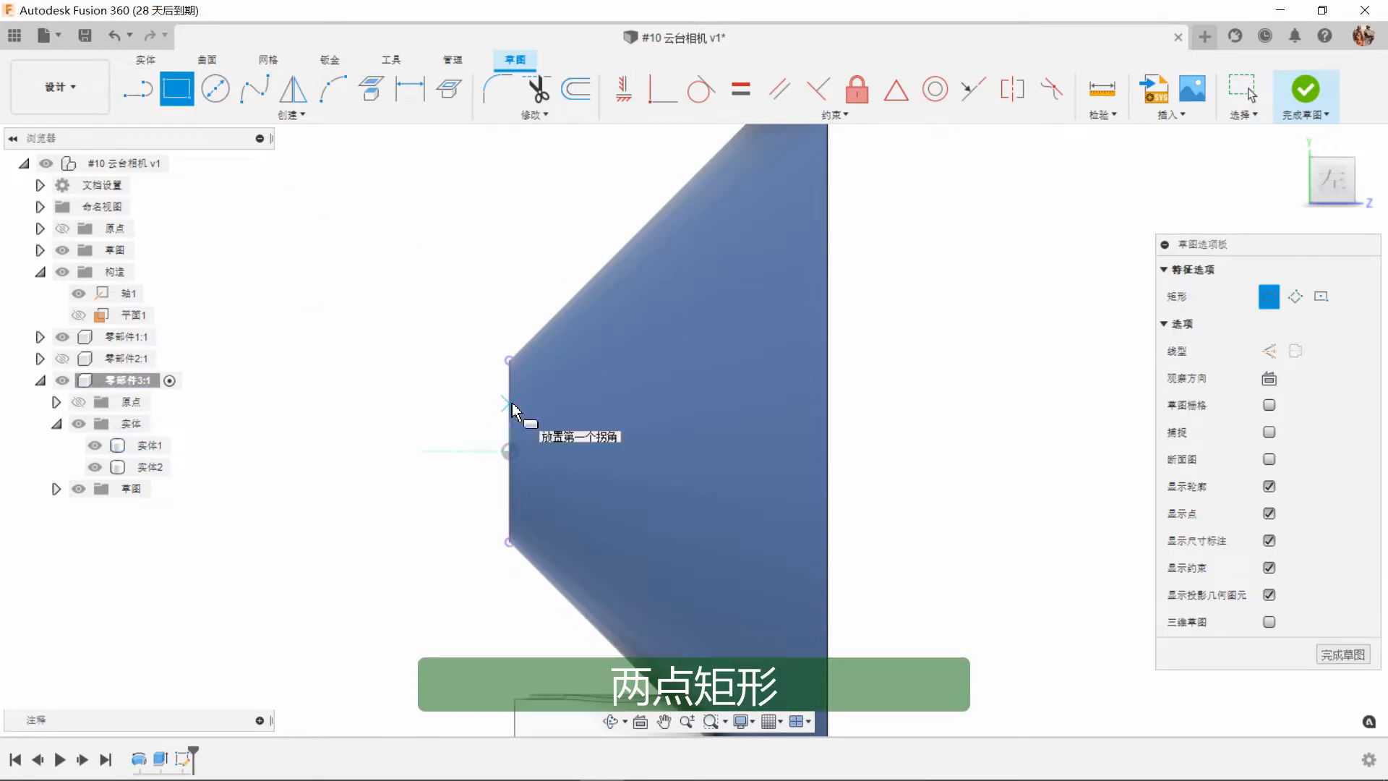
left_click(694, 513)
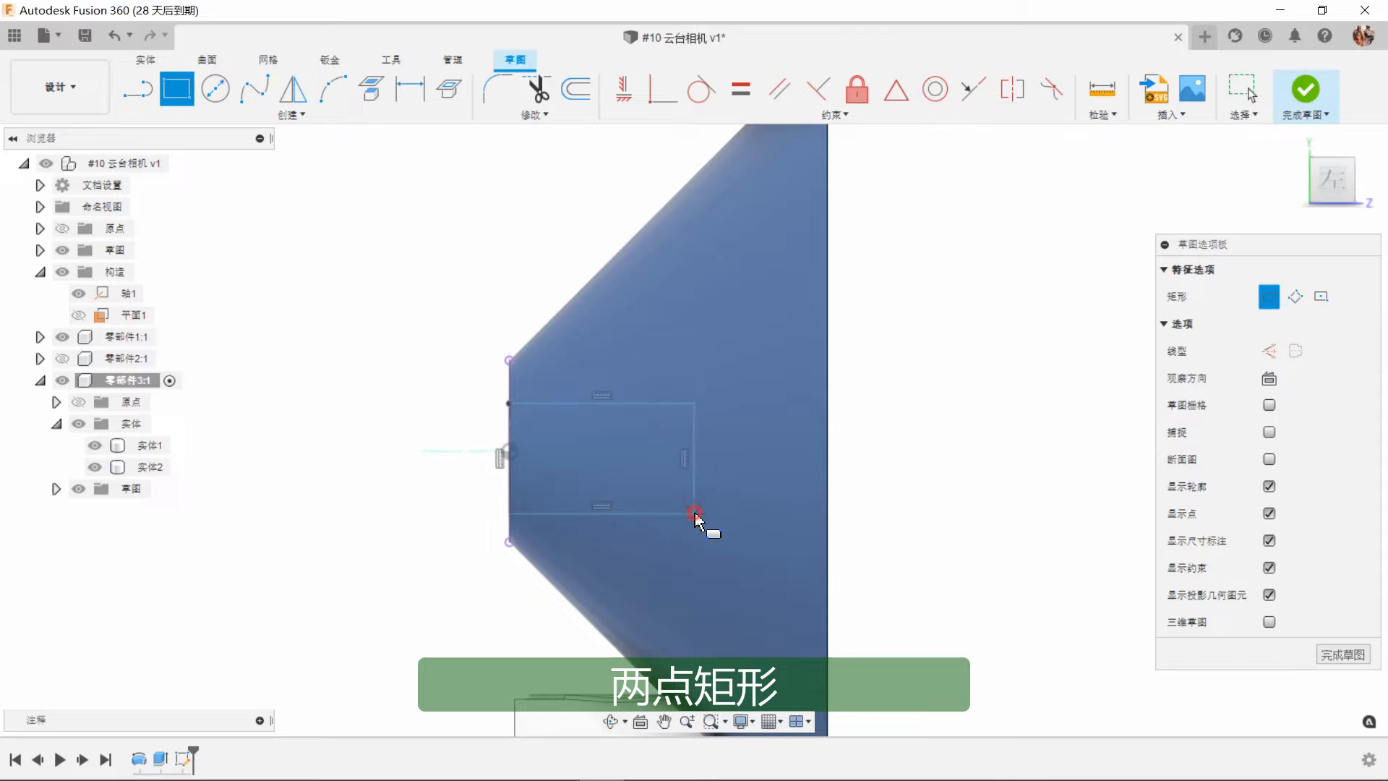
right_click(907, 449)
left_click(984, 452)
scroll(832, 506, "up", 1)
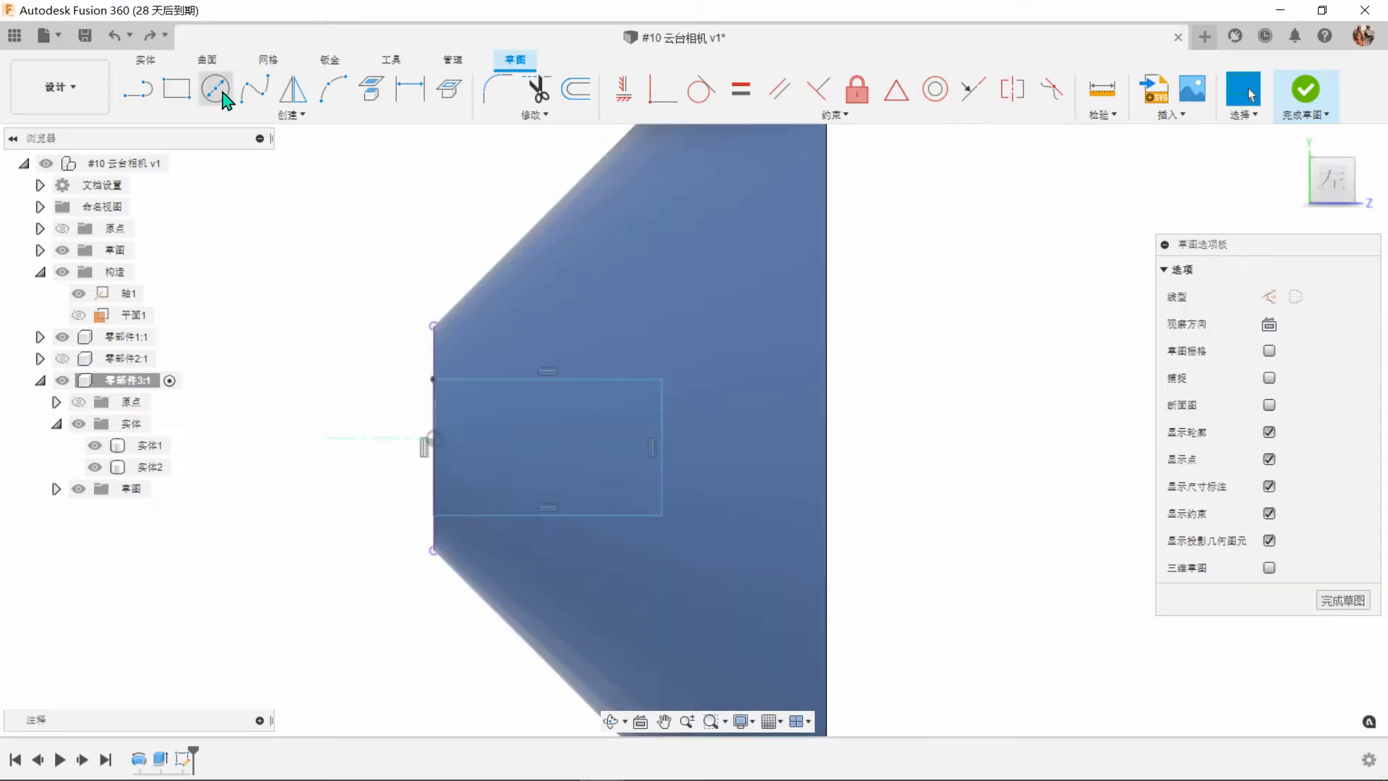
Sketch a center-diameter circle beyond the rectangle, centered near the axis and overlapping the cone's wide end.
left_click(221, 92)
left_click(797, 434)
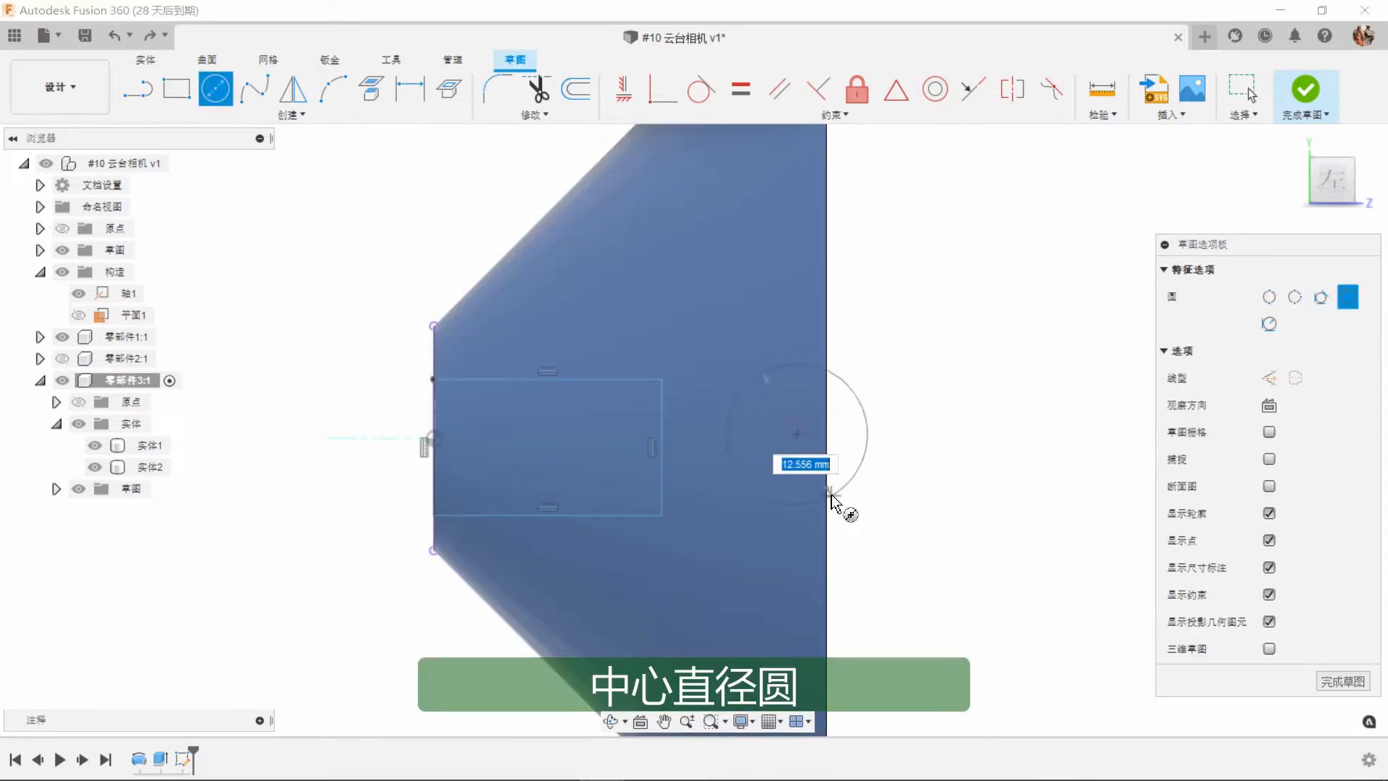
left_click(841, 523)
right_click(1031, 485)
left_click(1093, 490)
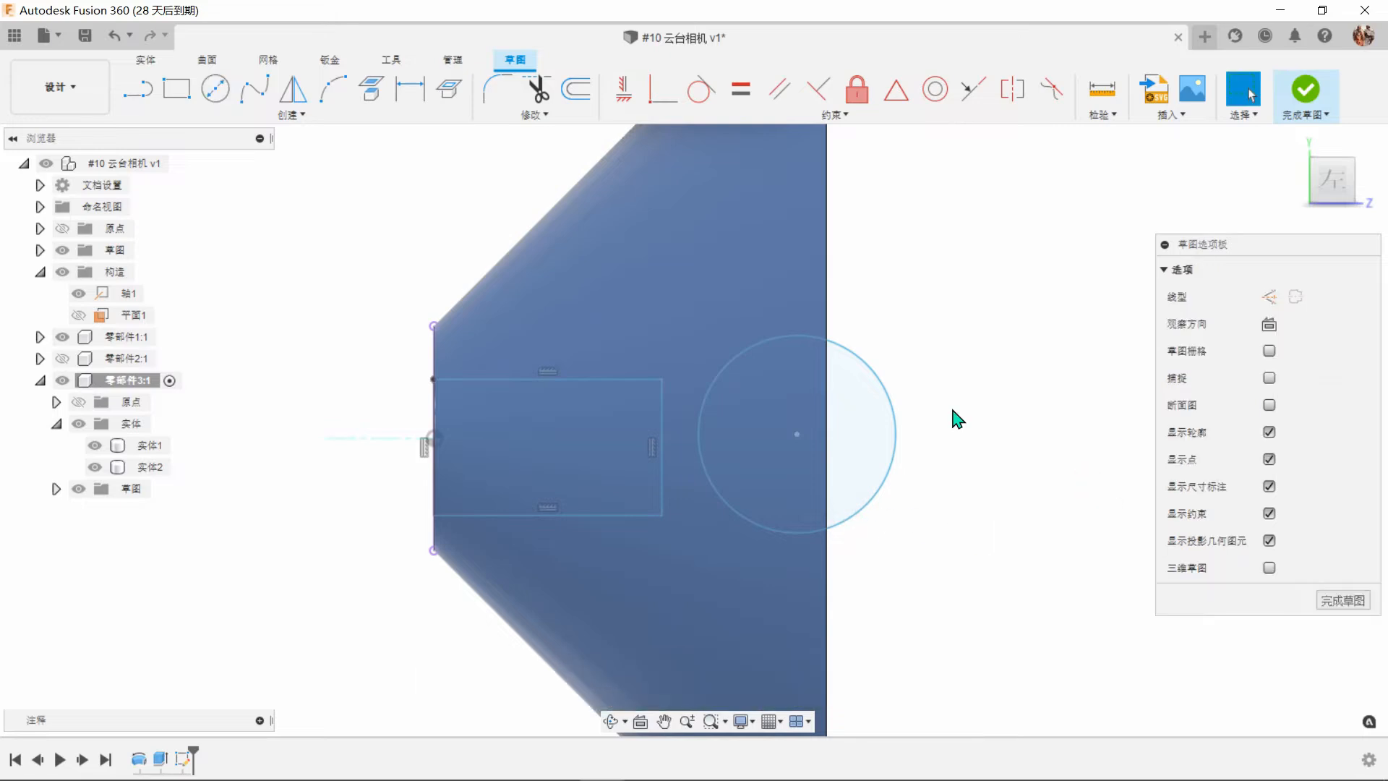
Hide the cone body and horizontally align the midpoint of the rectangle's outer side and the circle's center with the projected edge's midpoint.
left_click(95, 467)
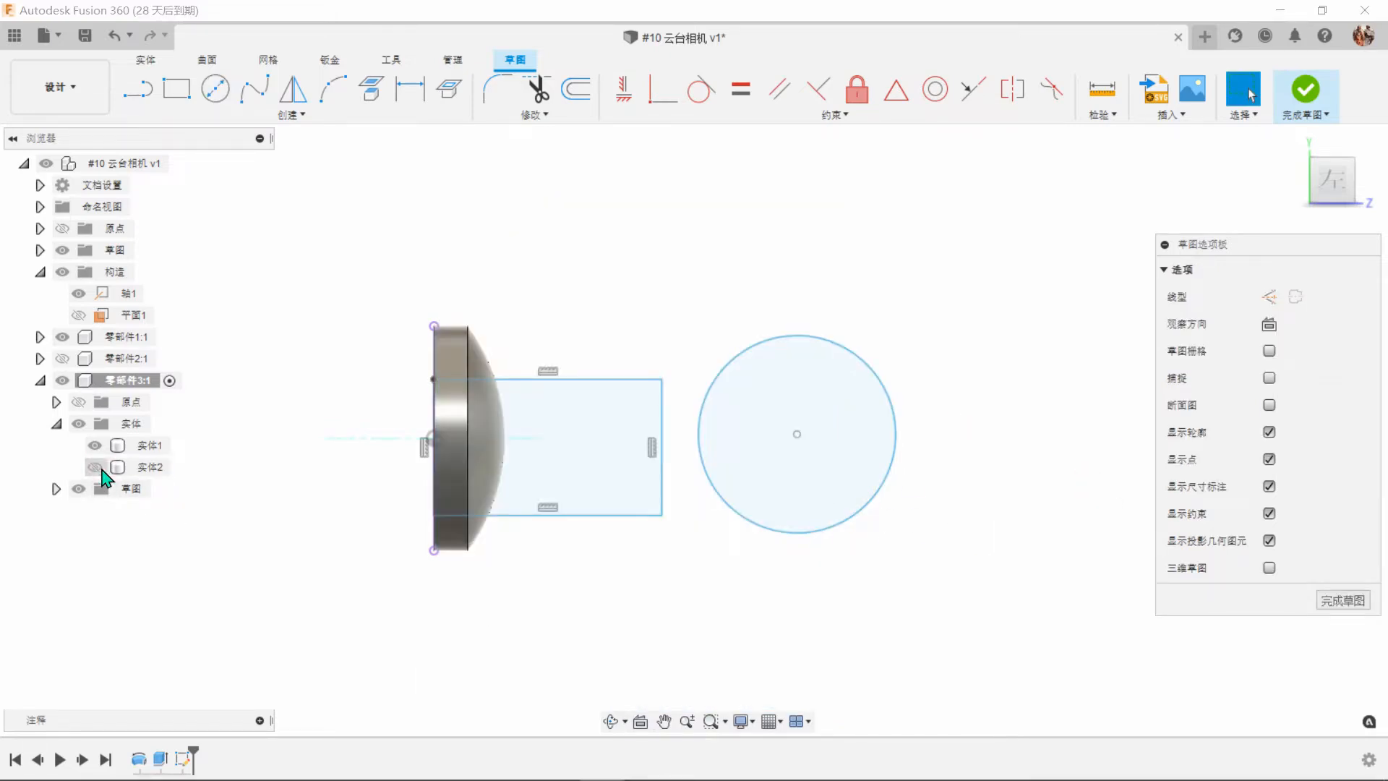
left_click(570, 324)
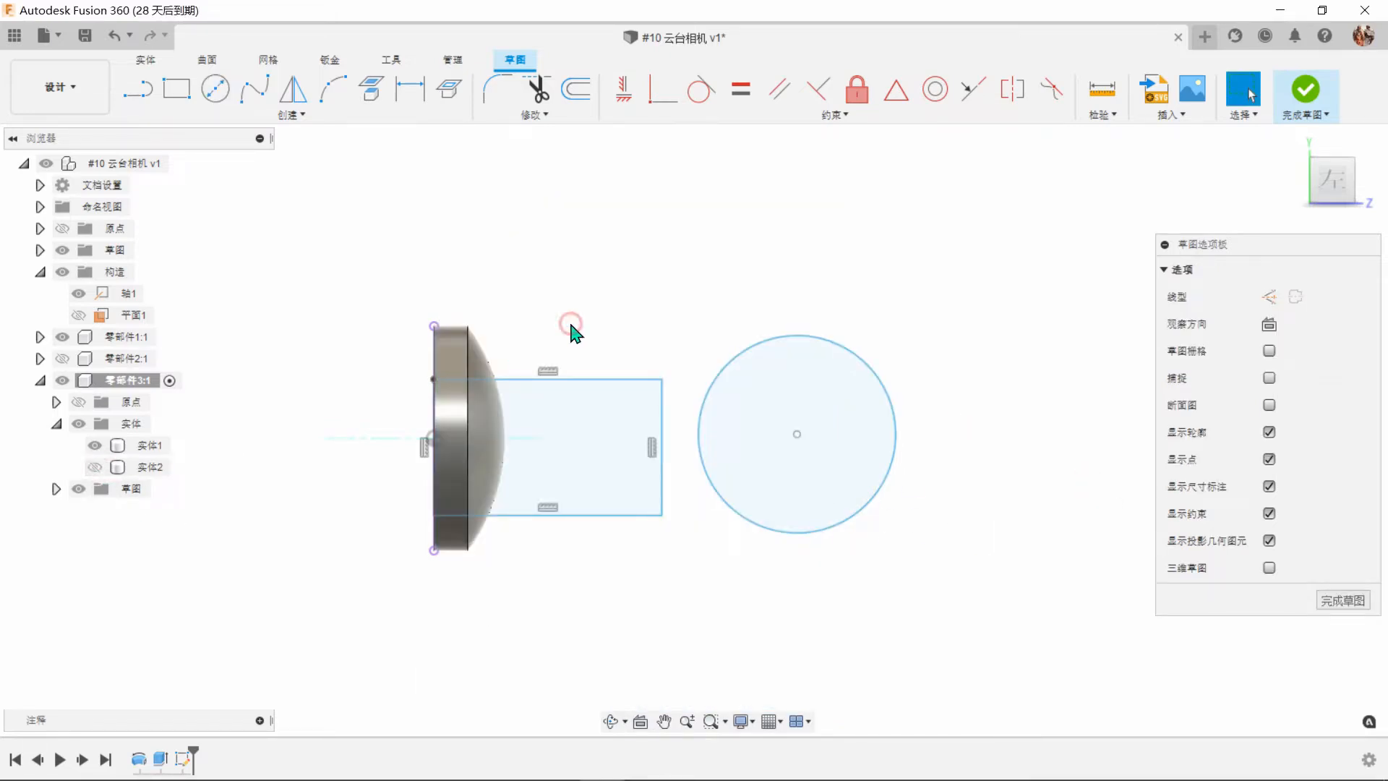
left_click(624, 97)
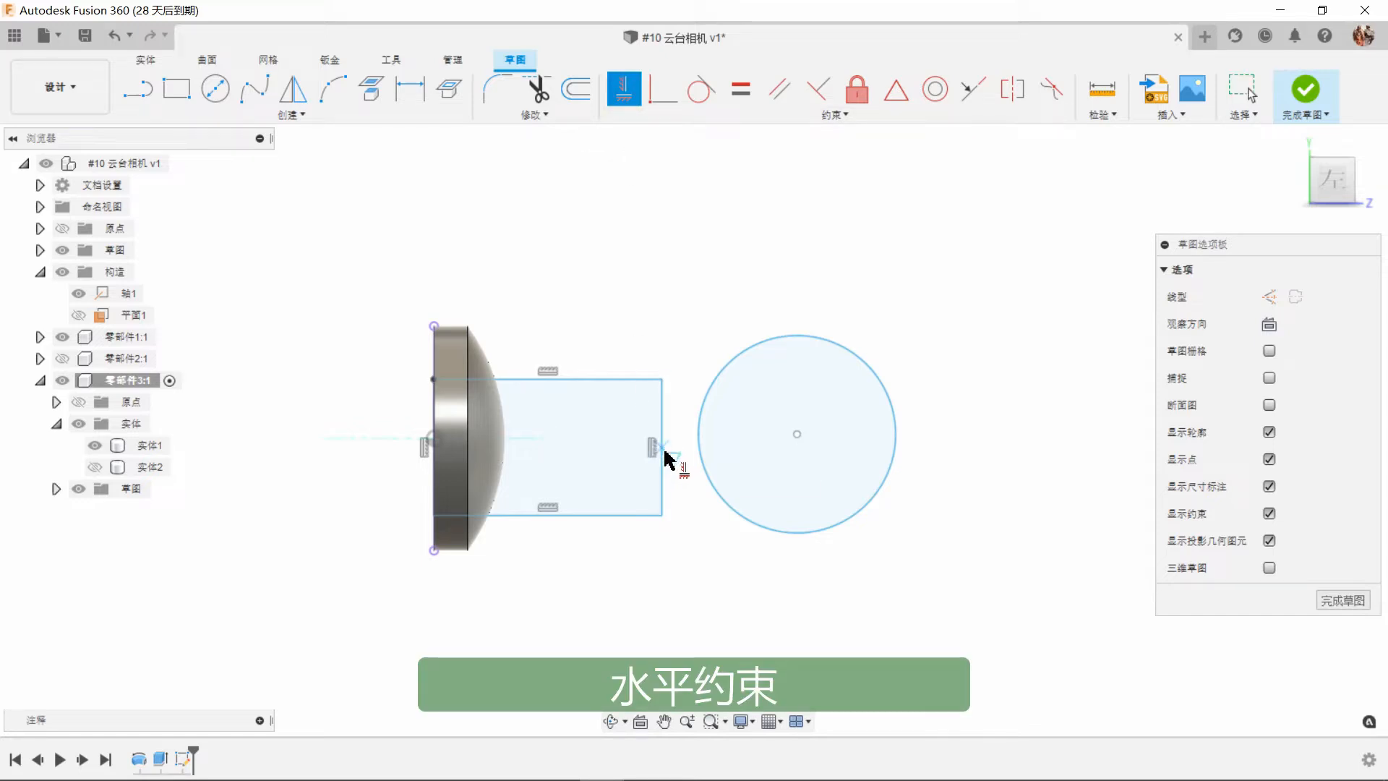
left_click(436, 439)
left_click(798, 435)
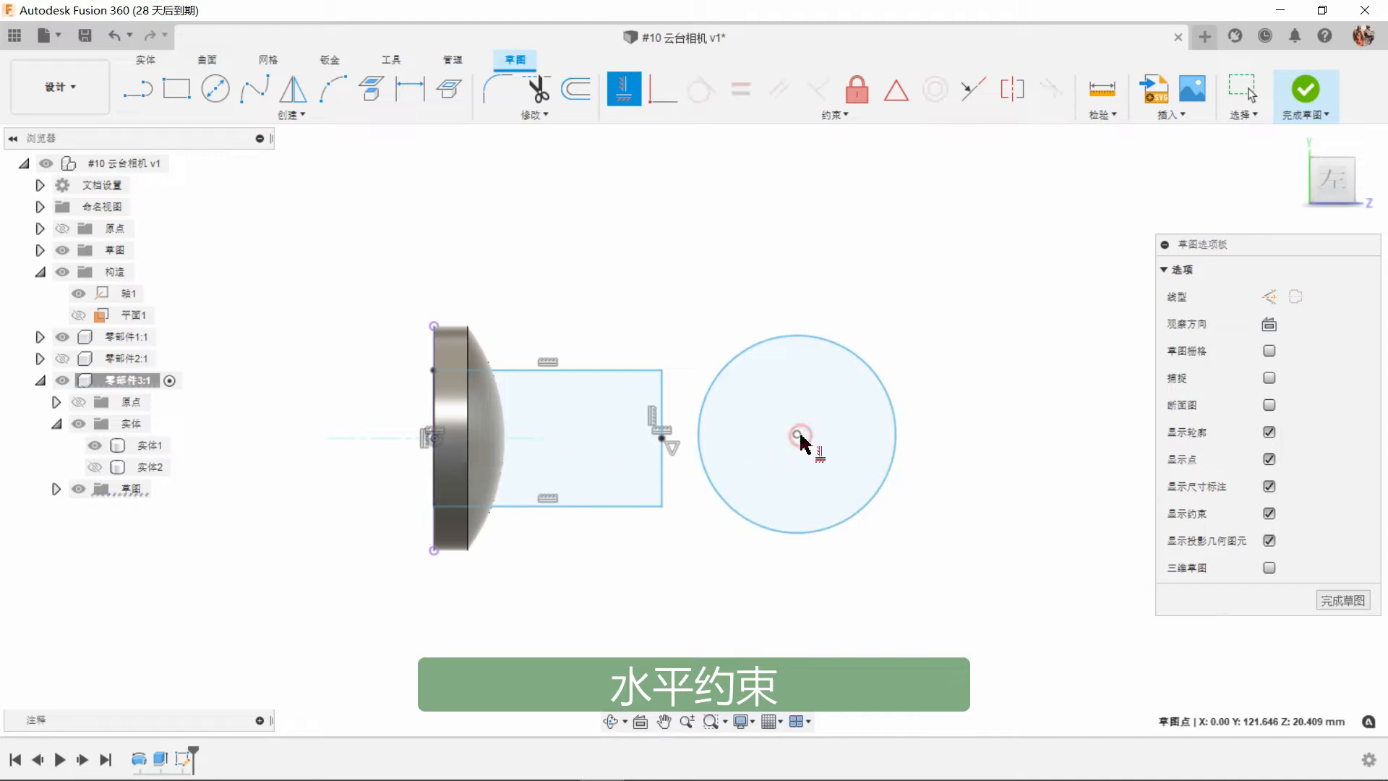
left_click(662, 446)
right_click(883, 255)
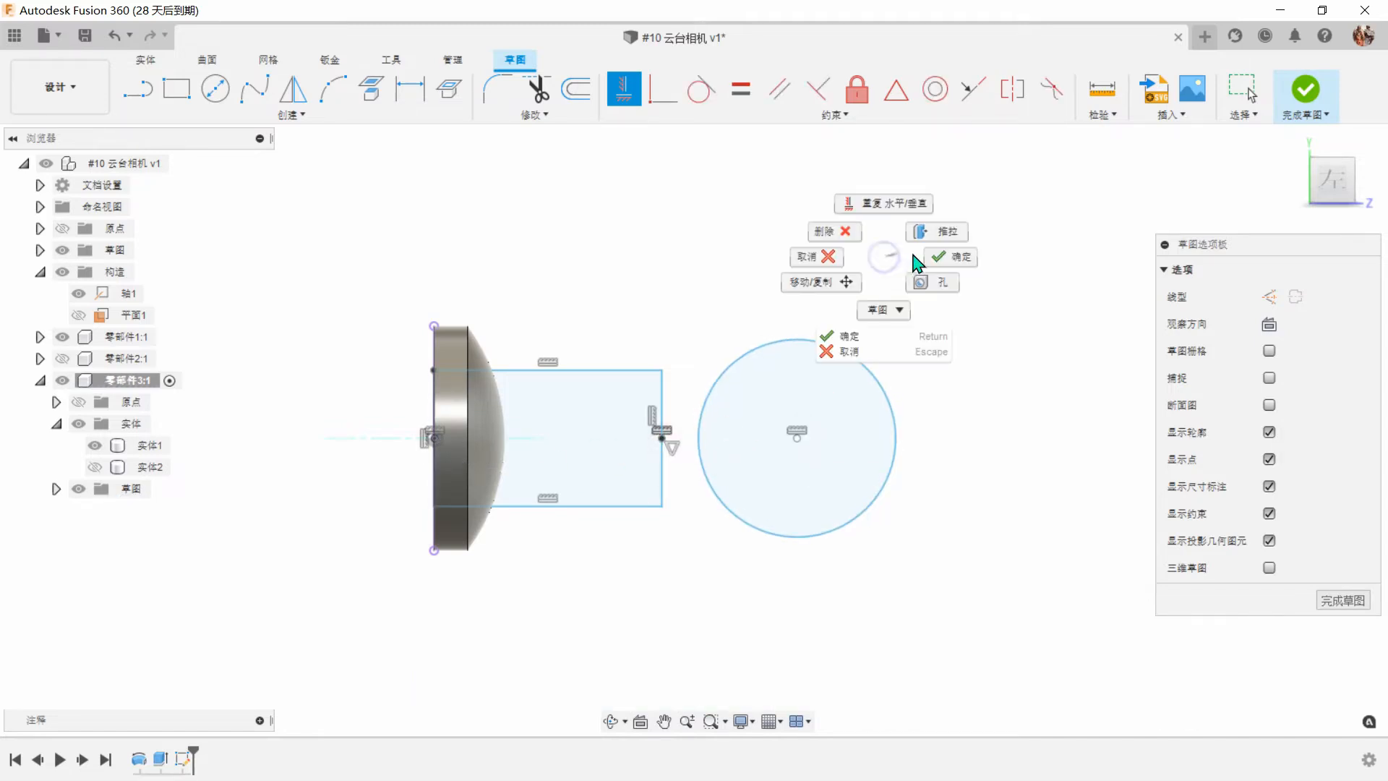
left_click(935, 264)
Add a coincident constraint placing the rectangle's upper outer corner on the circle.
left_click(662, 88)
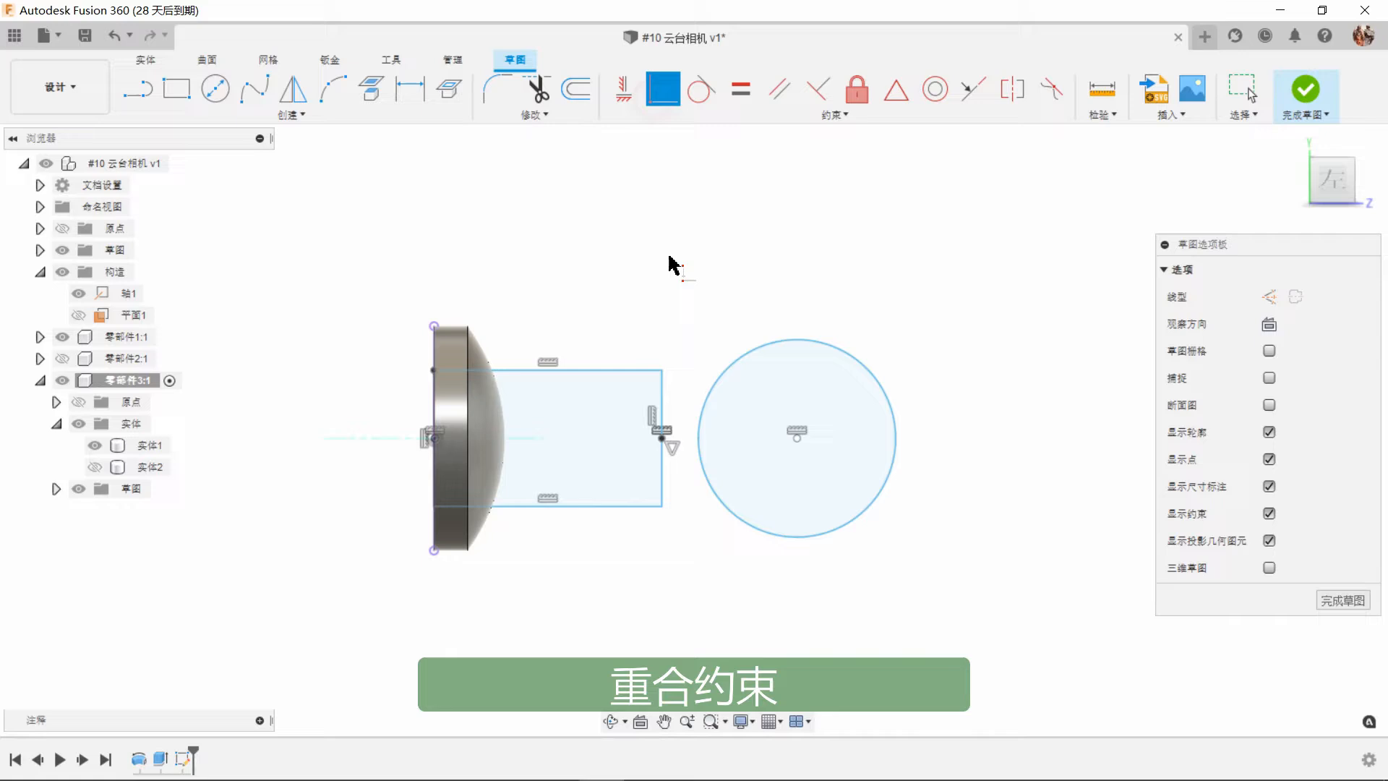
left_click(658, 369)
left_click(722, 375)
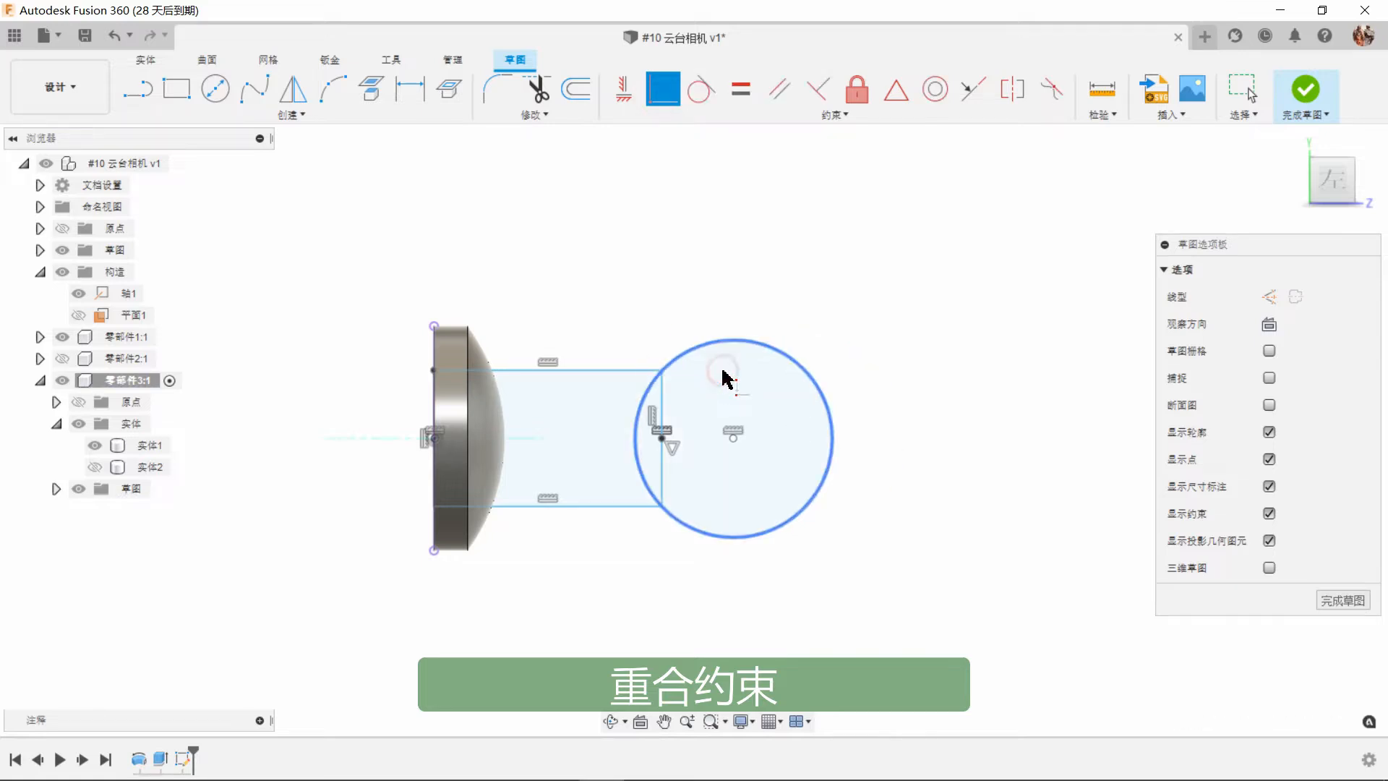
right_click(934, 342)
left_click(1013, 343)
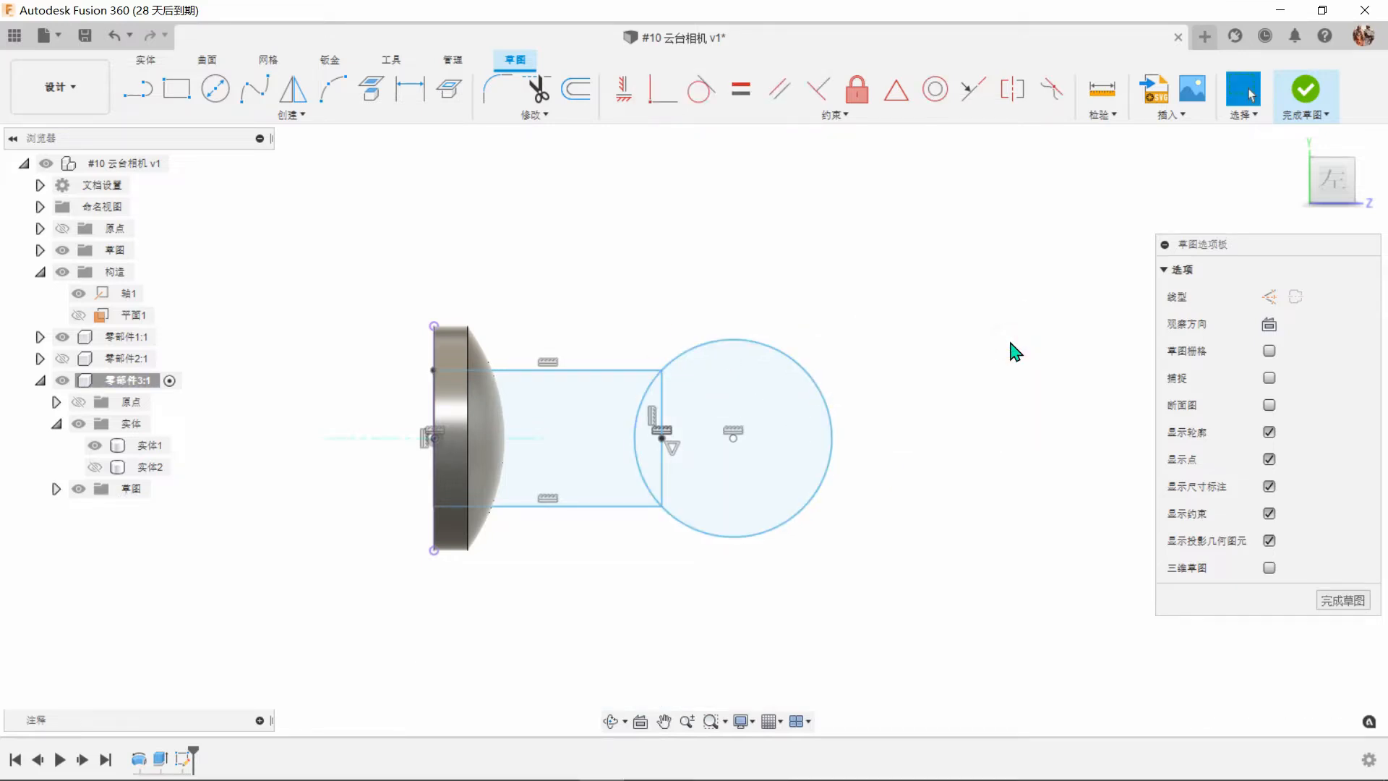
Dimension the rectangle's height between its two horizontal sides to 12.8 mm.
left_click(416, 87)
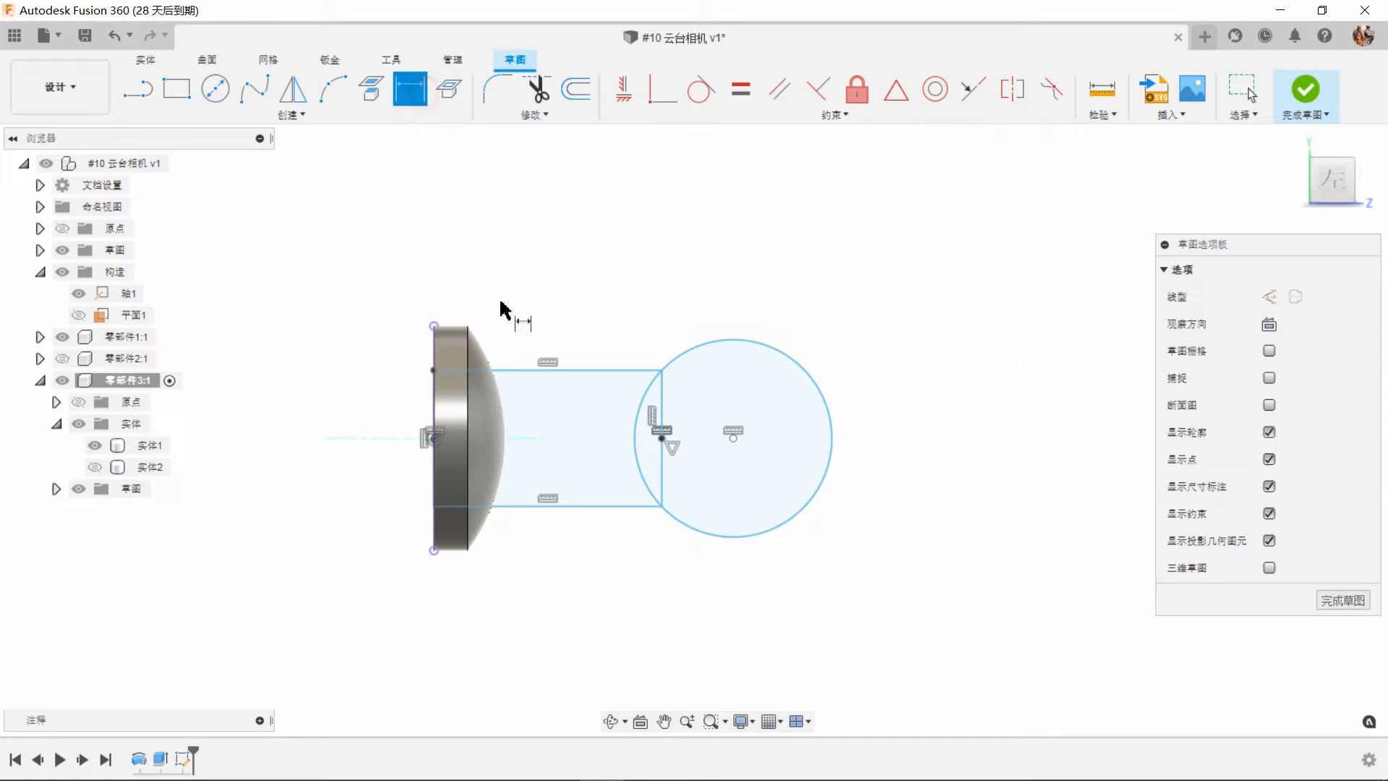
left_click(544, 372)
left_click(543, 506)
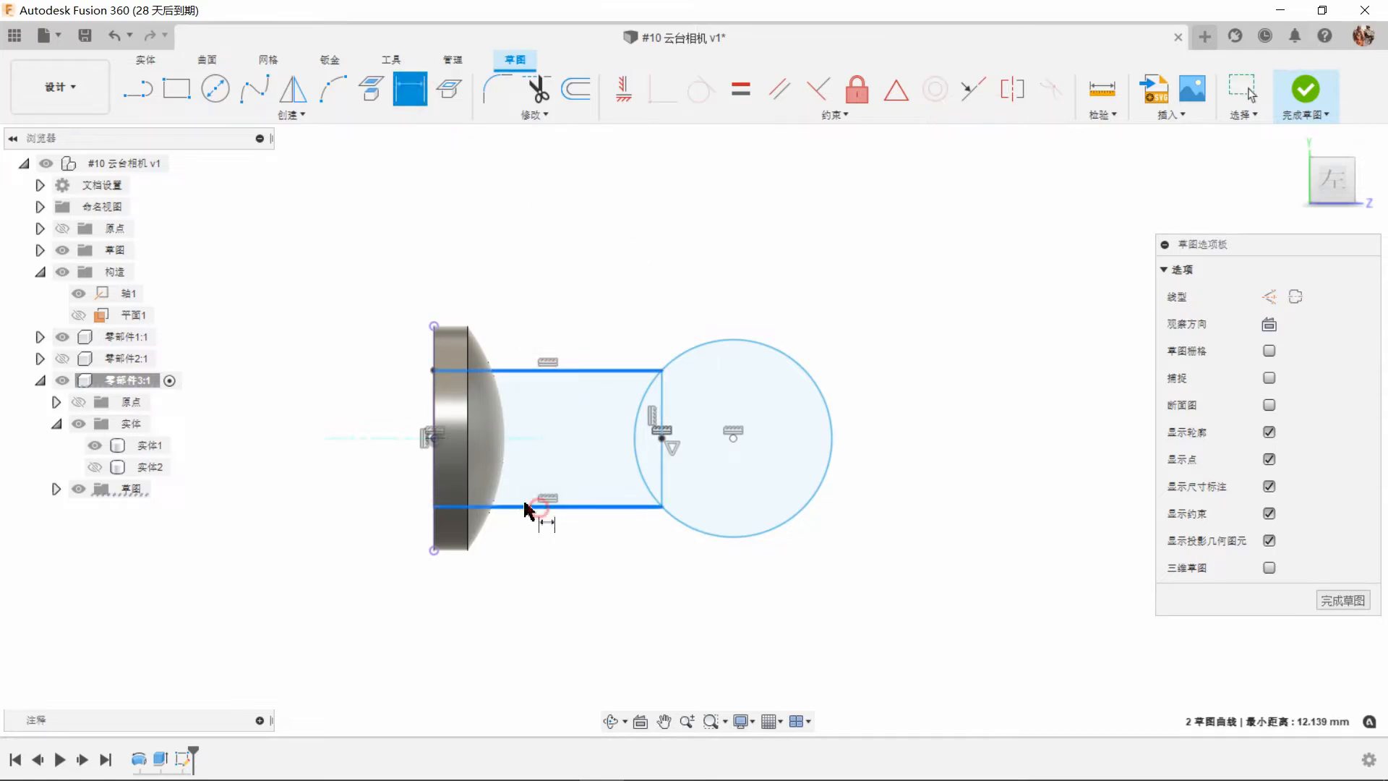
left_click(324, 462)
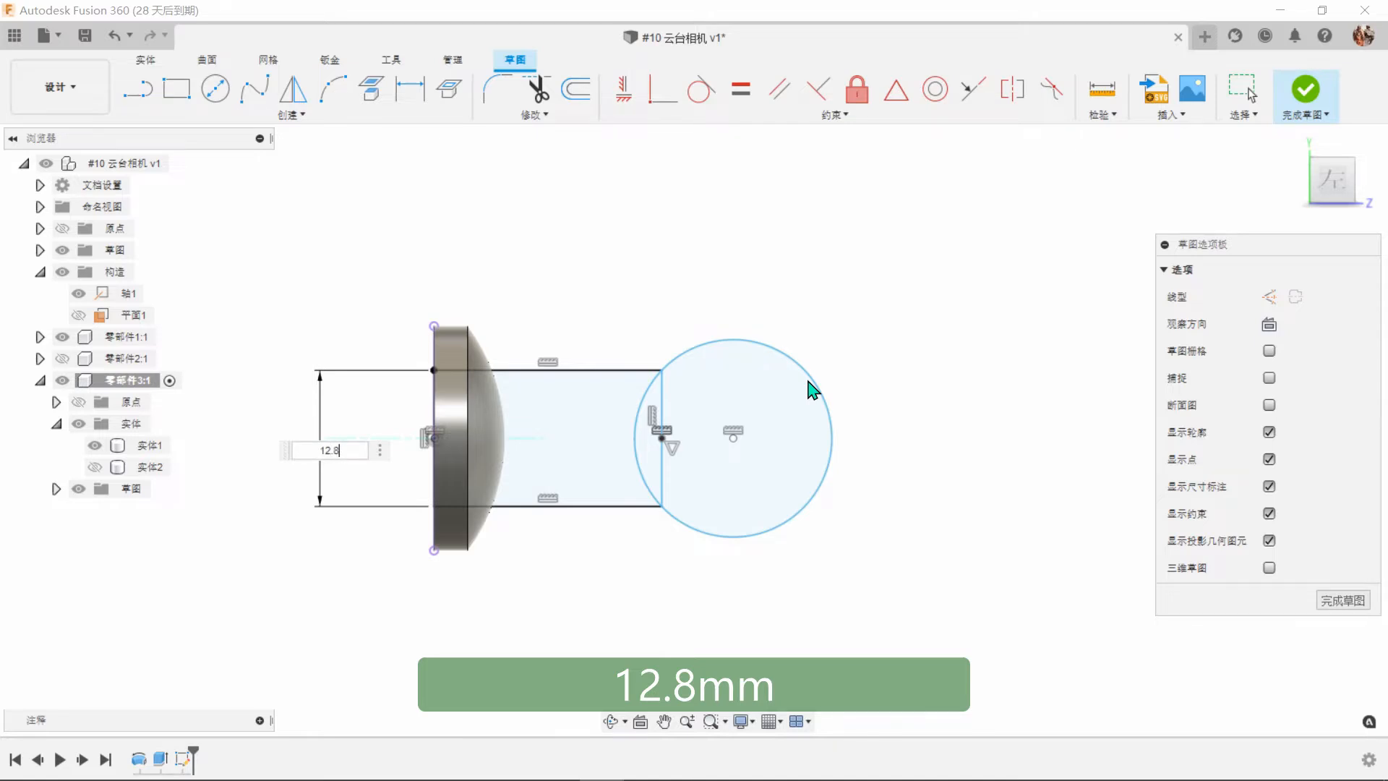
key("Return")
Dimension the circle's diameter to 18.36 mm.
left_click(821, 393)
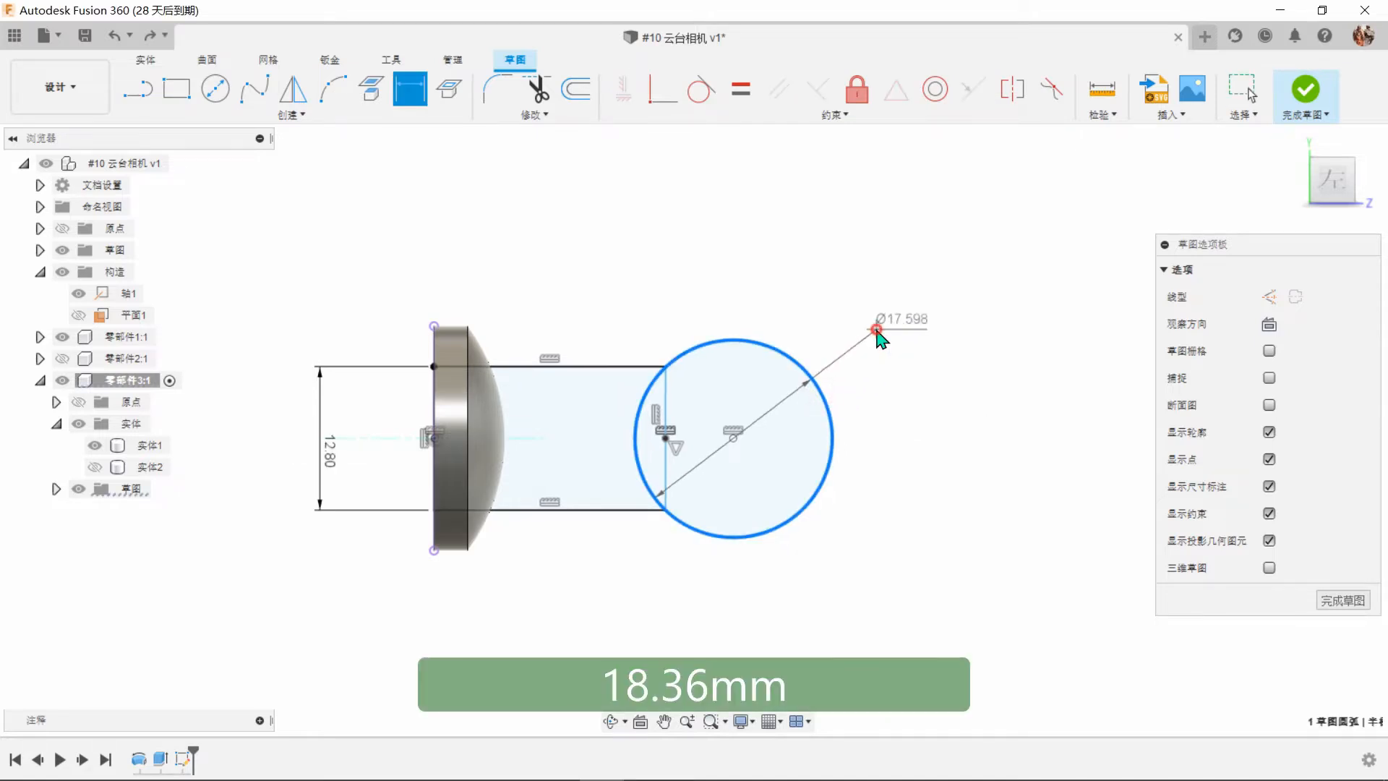
left_click(876, 330)
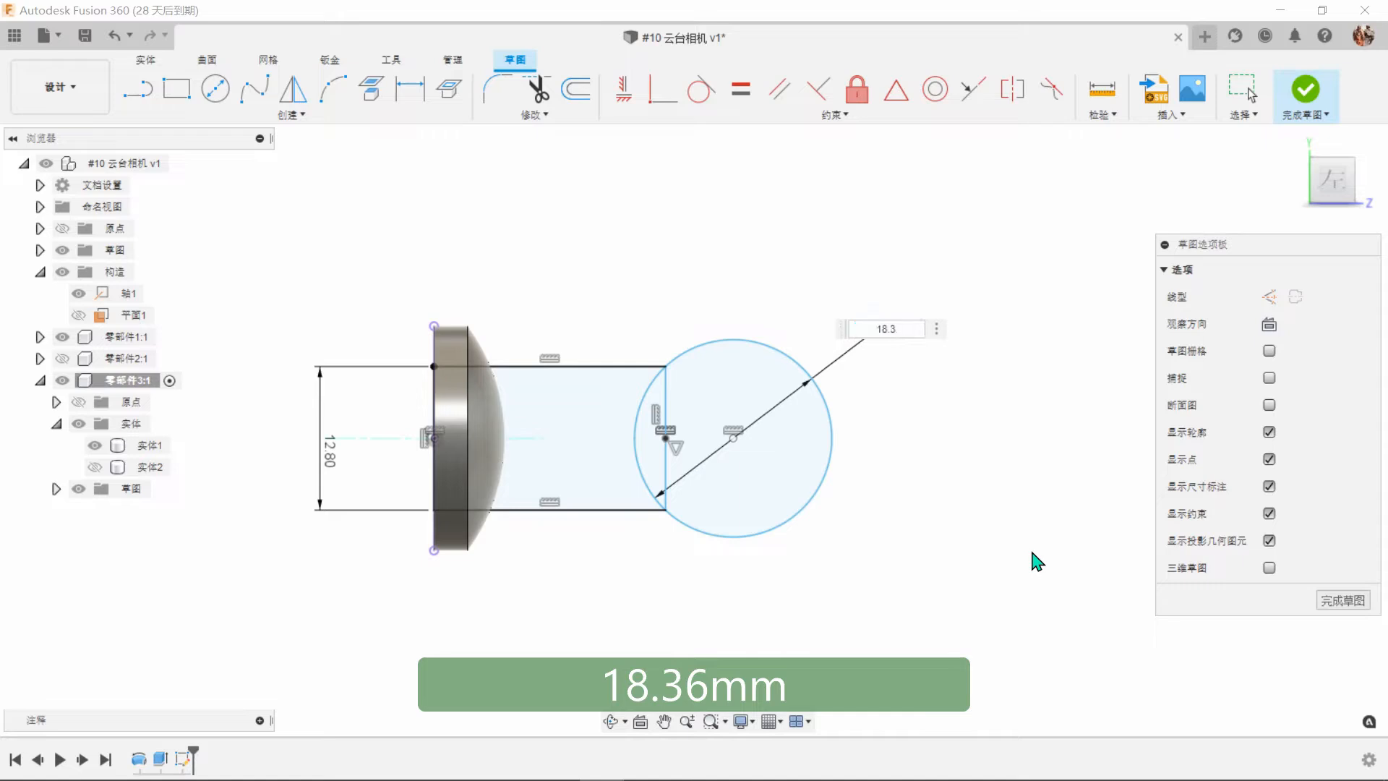
type("18.36")
key("Return")
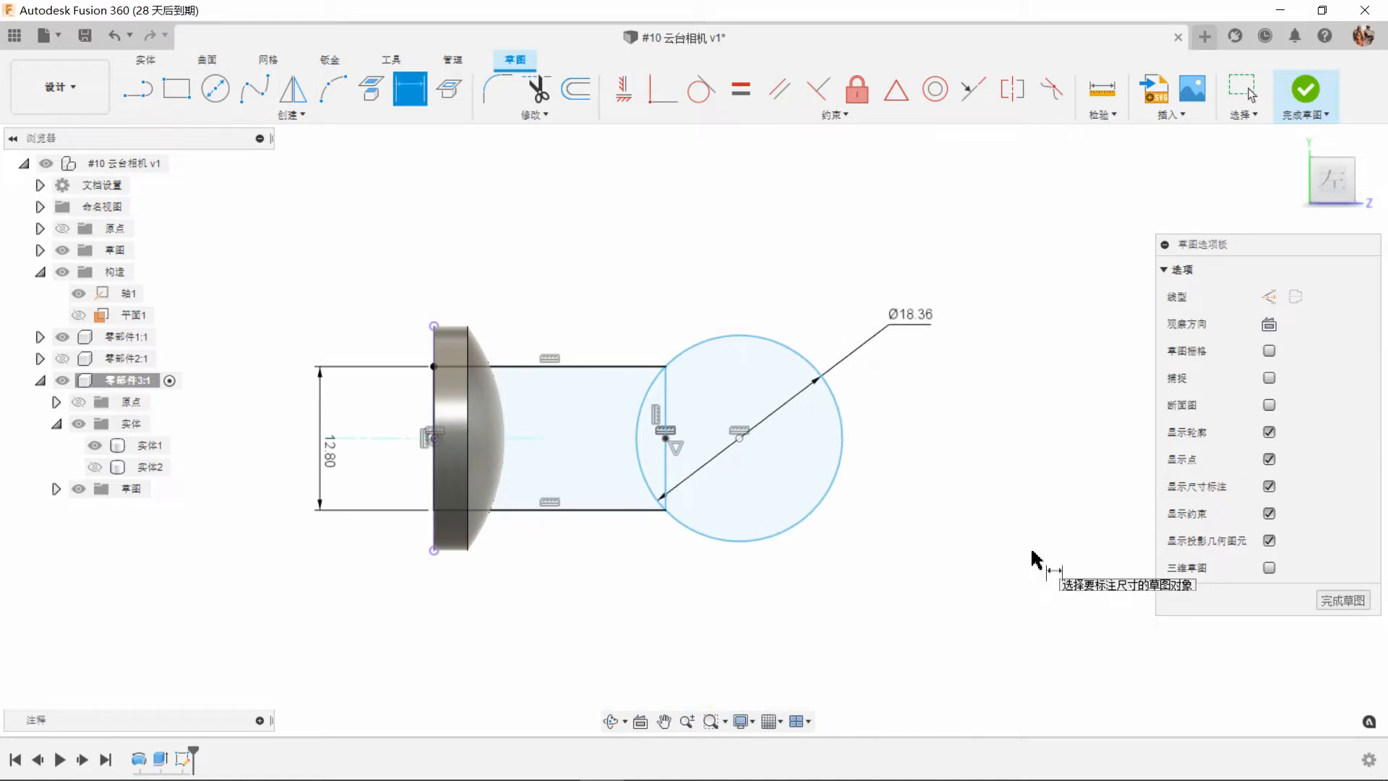
Dimension the overall length from the projected edge to the circle's far tangent to 30 mm, using the arc-tangent pick option.
right_click(954, 422)
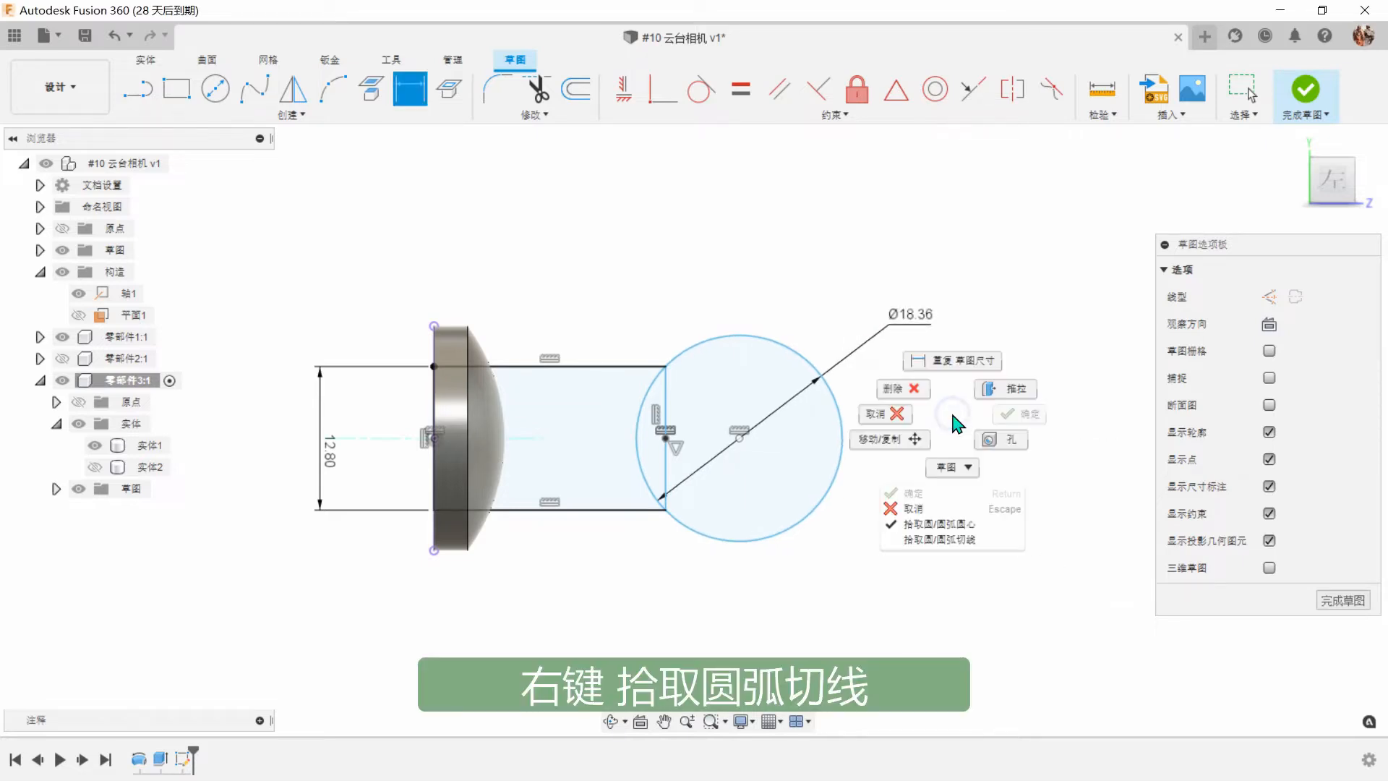
left_click(934, 538)
left_click(842, 440)
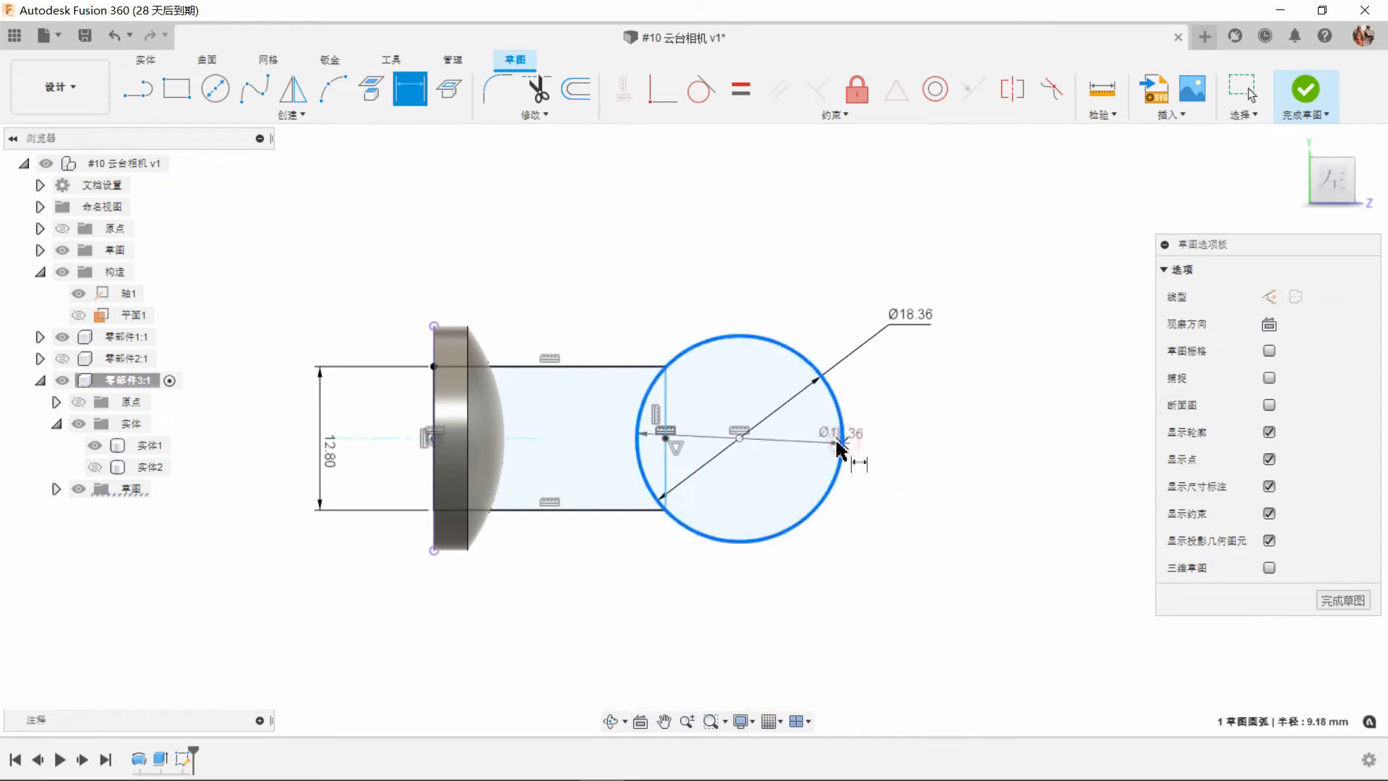
left_click(434, 441)
left_click(488, 208)
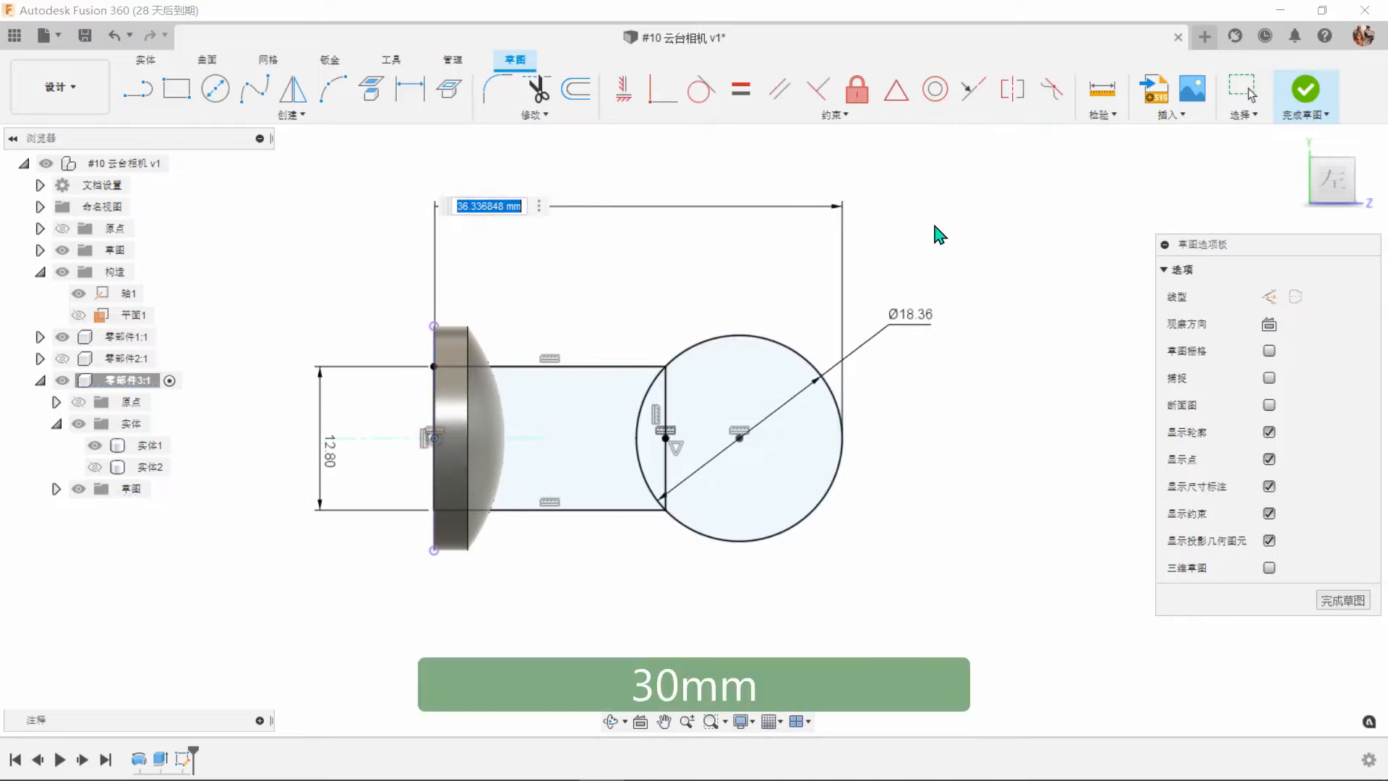
type("30")
key("Return")
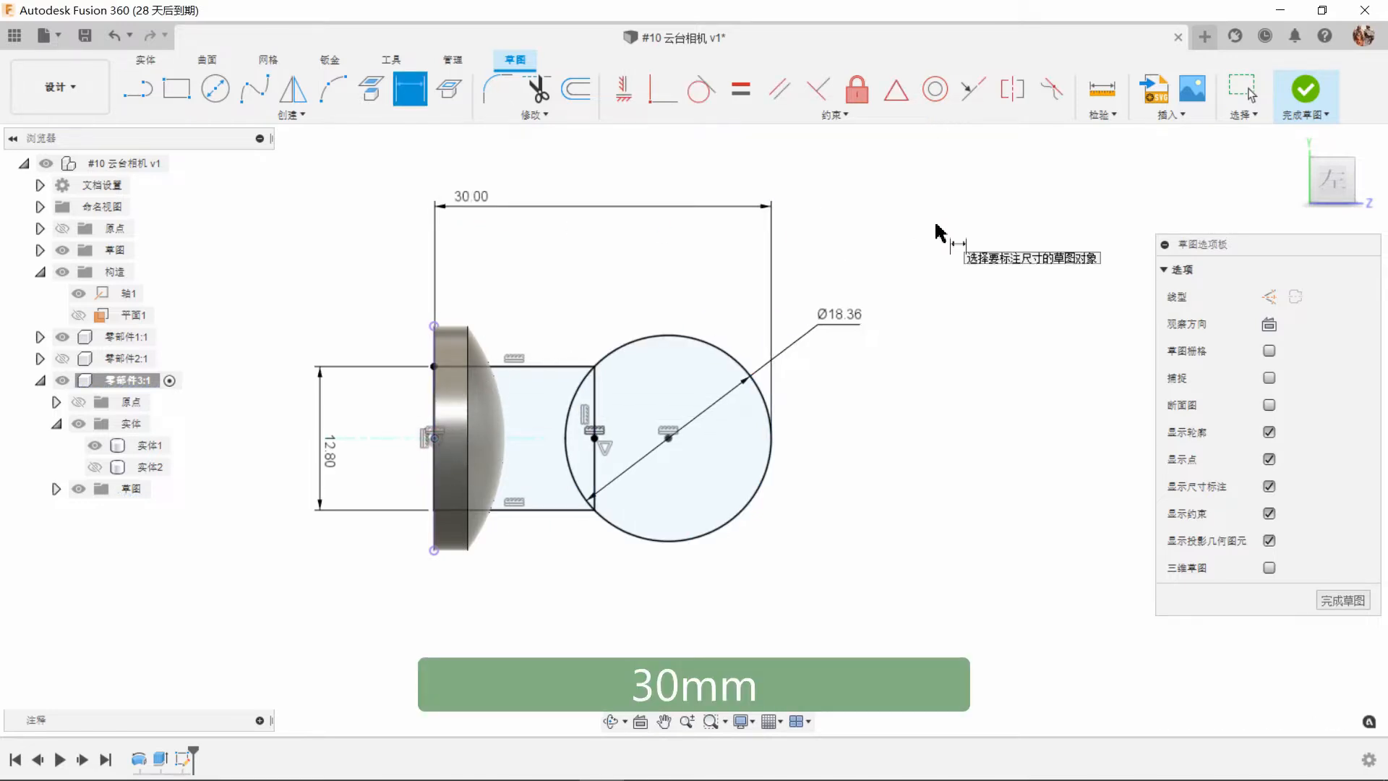
Trim the rectangle's side inside the circle and the arc inside the rectangle, and finish the sketch.
left_click(539, 101)
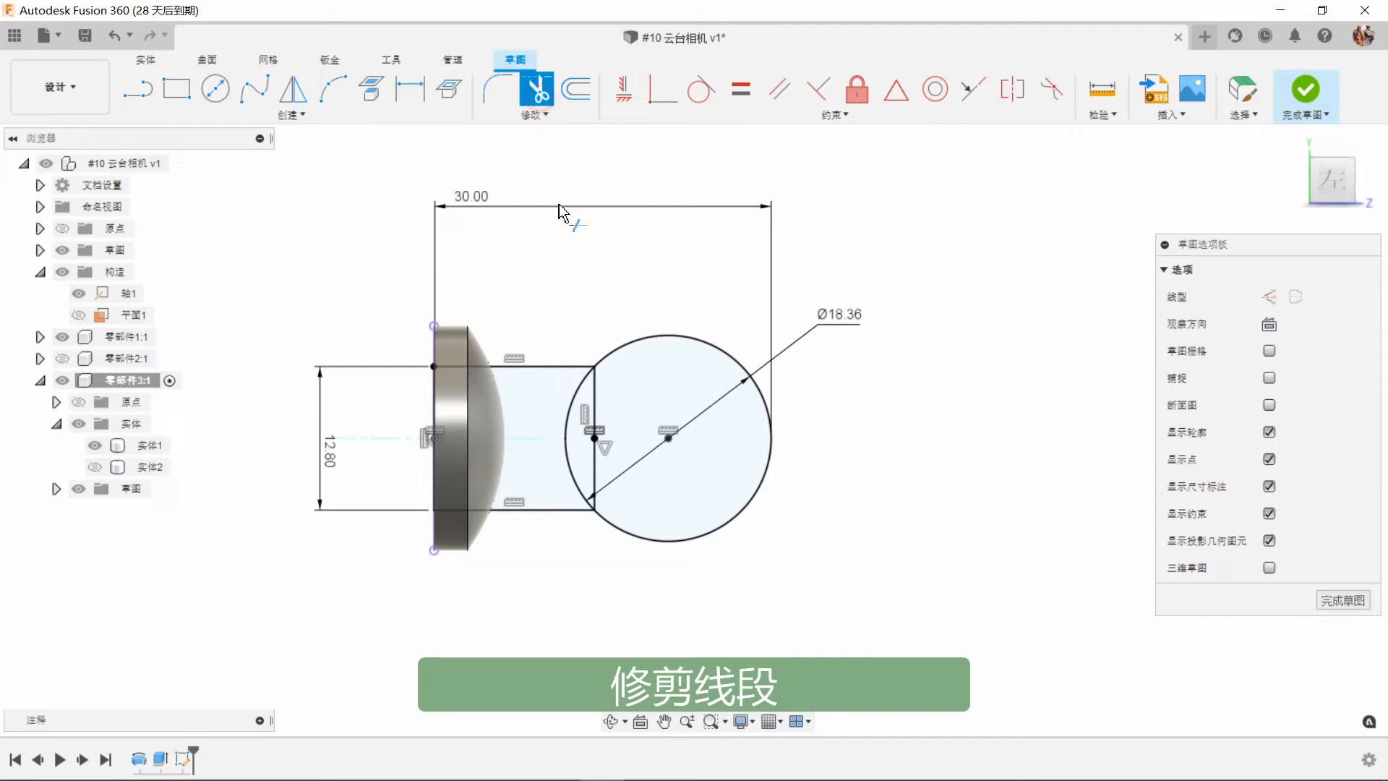
left_click(593, 433)
left_click(567, 437)
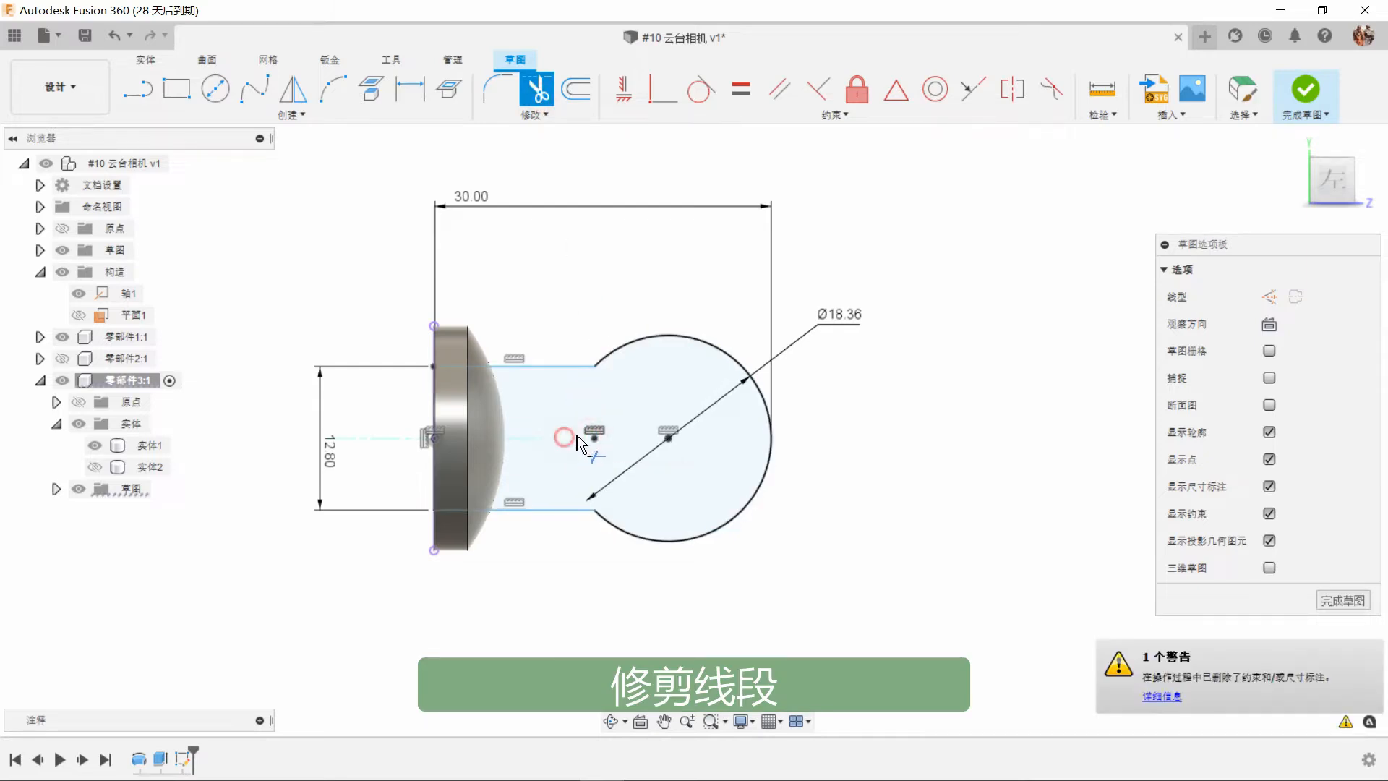
right_click(925, 373)
left_click(987, 366)
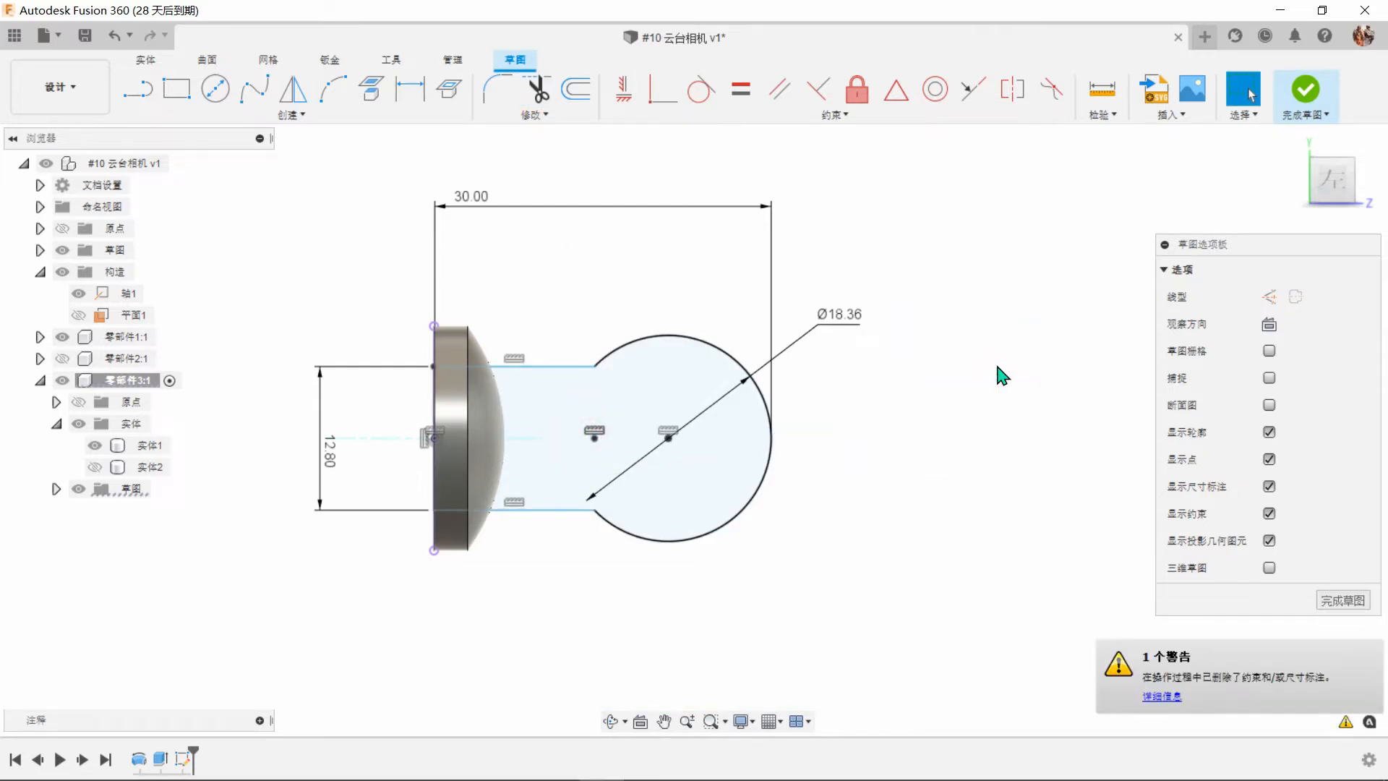
left_click(1302, 105)
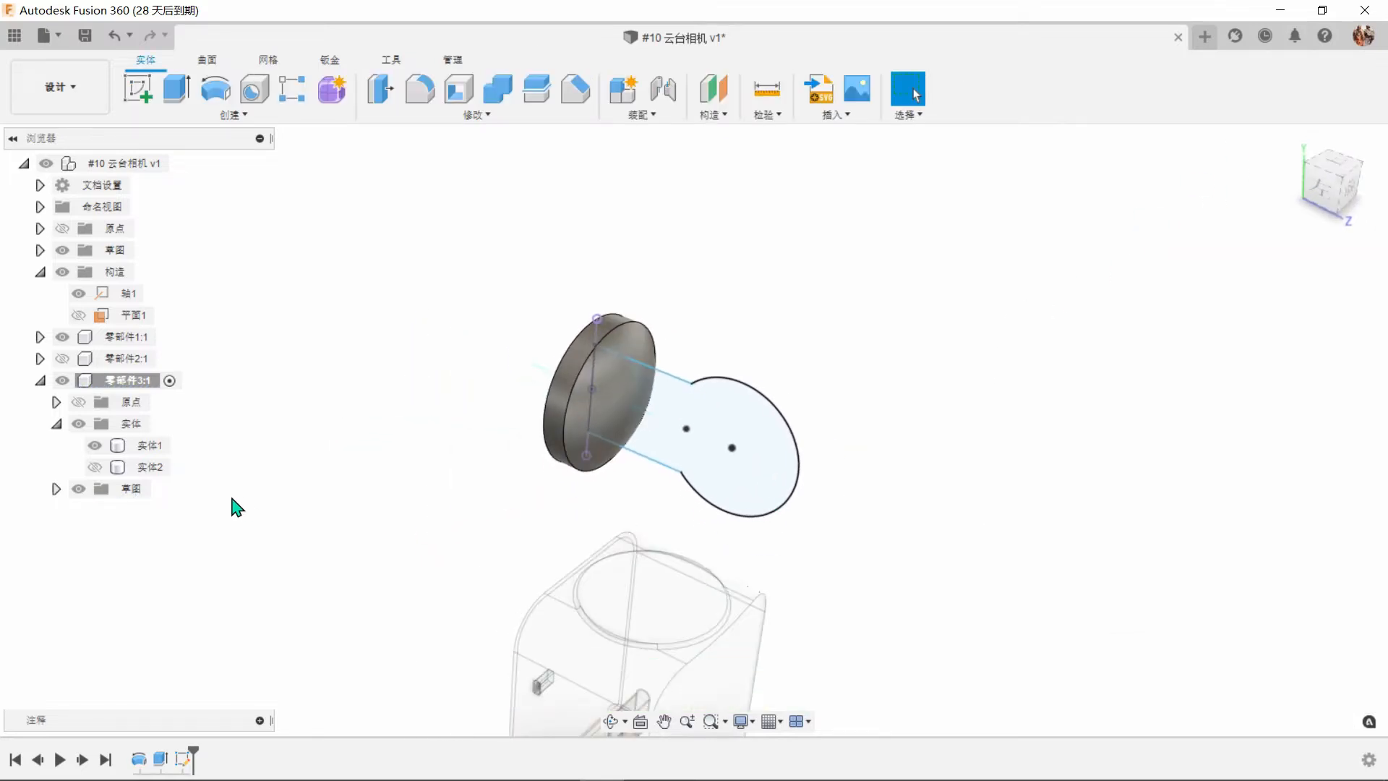
With the base body hidden and the cone body shown, extrude the sketched profile symmetrically 42.602 mm per side as an intersect with the cone.
left_click(94, 445)
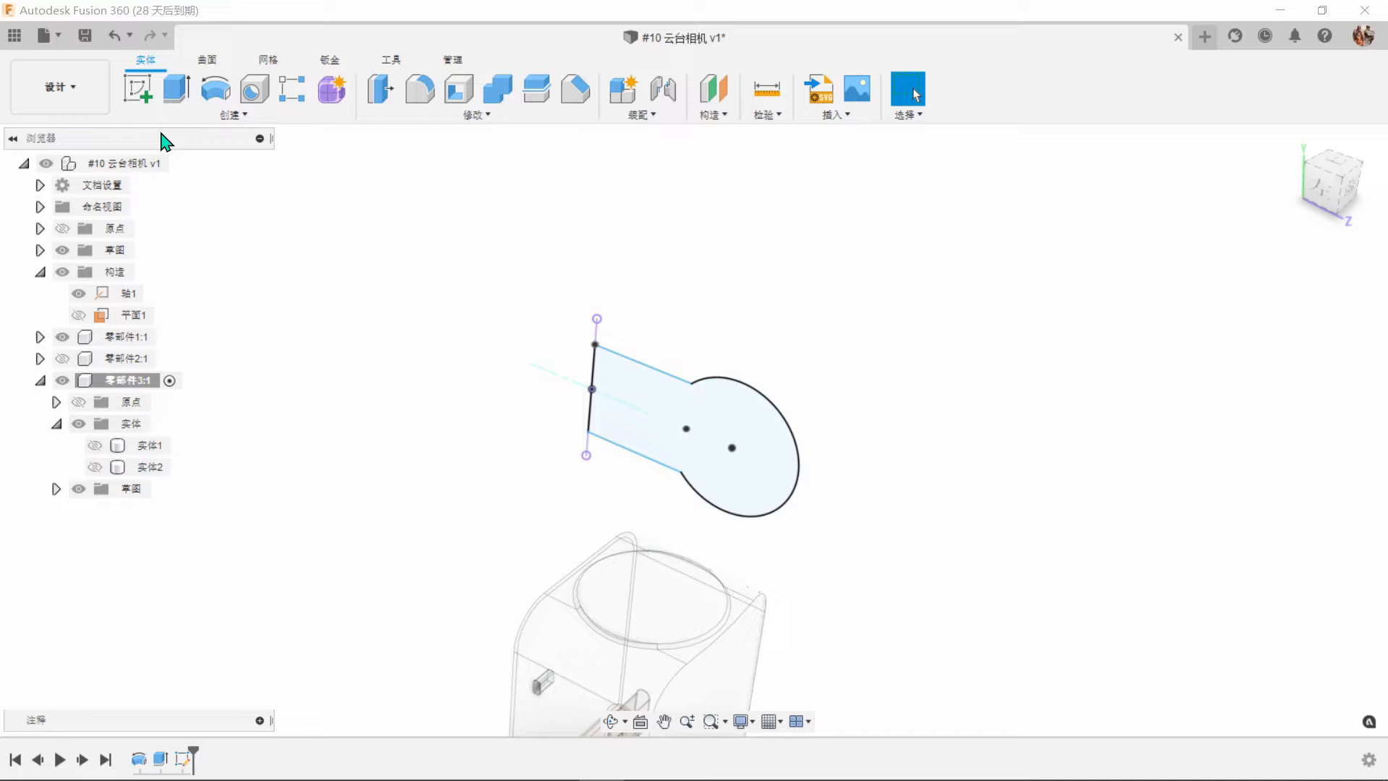
left_click(176, 88)
left_click(1160, 352)
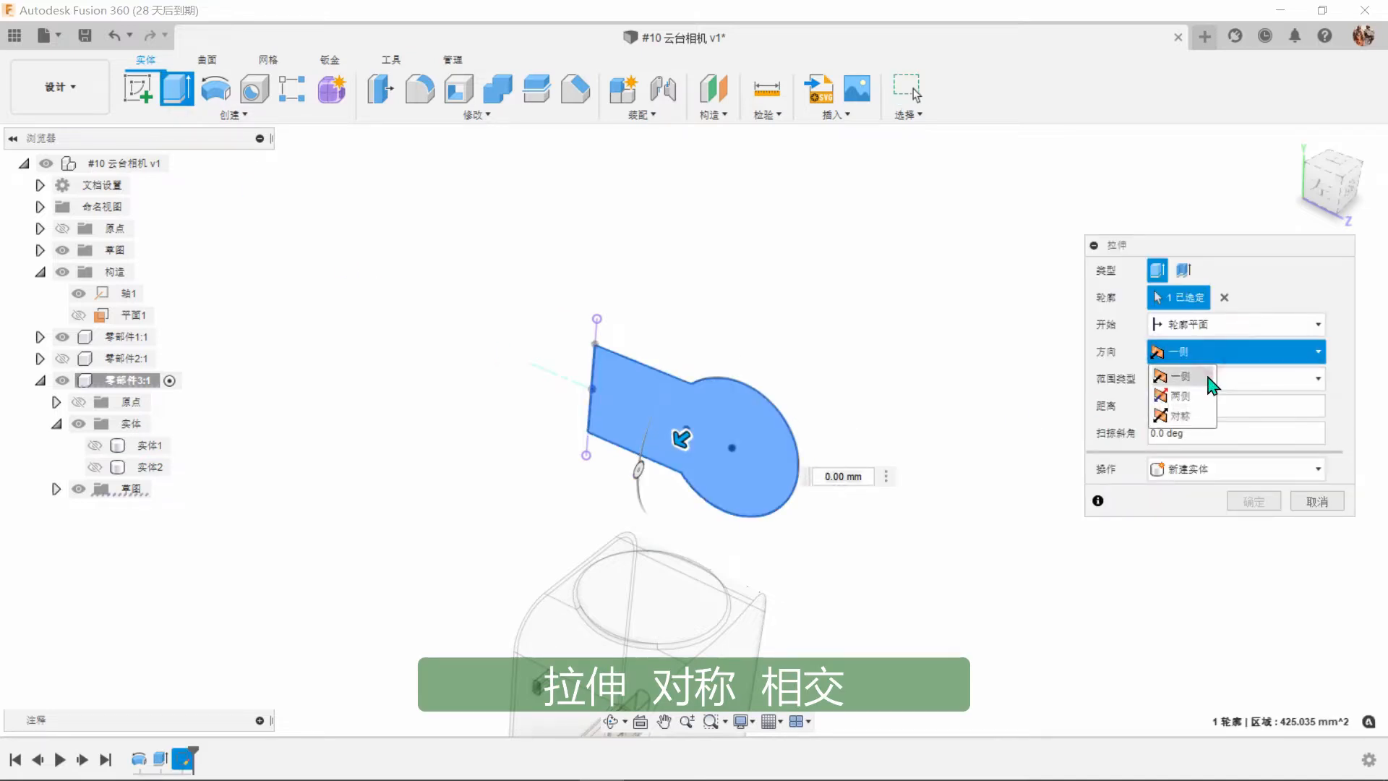
left_click(1160, 406)
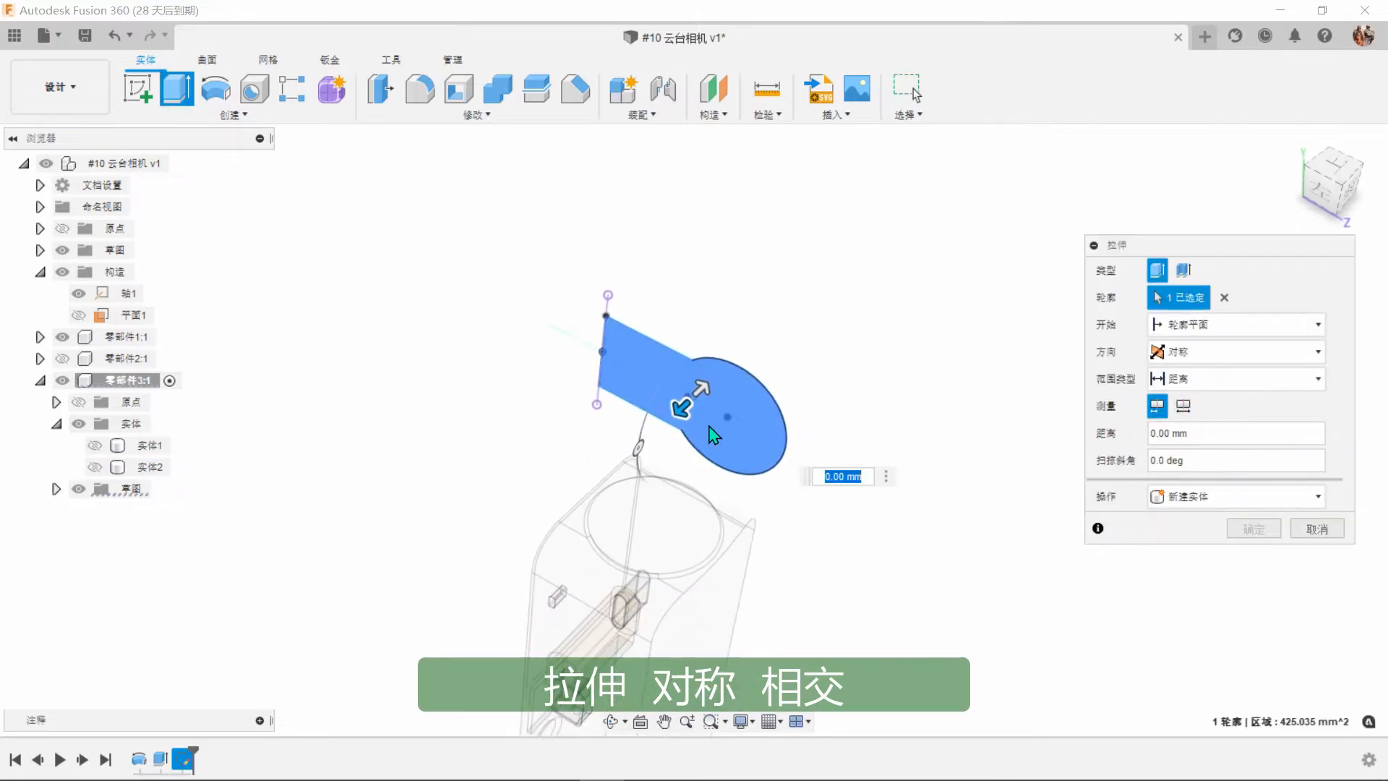
left_click_drag(679, 410, 465, 567)
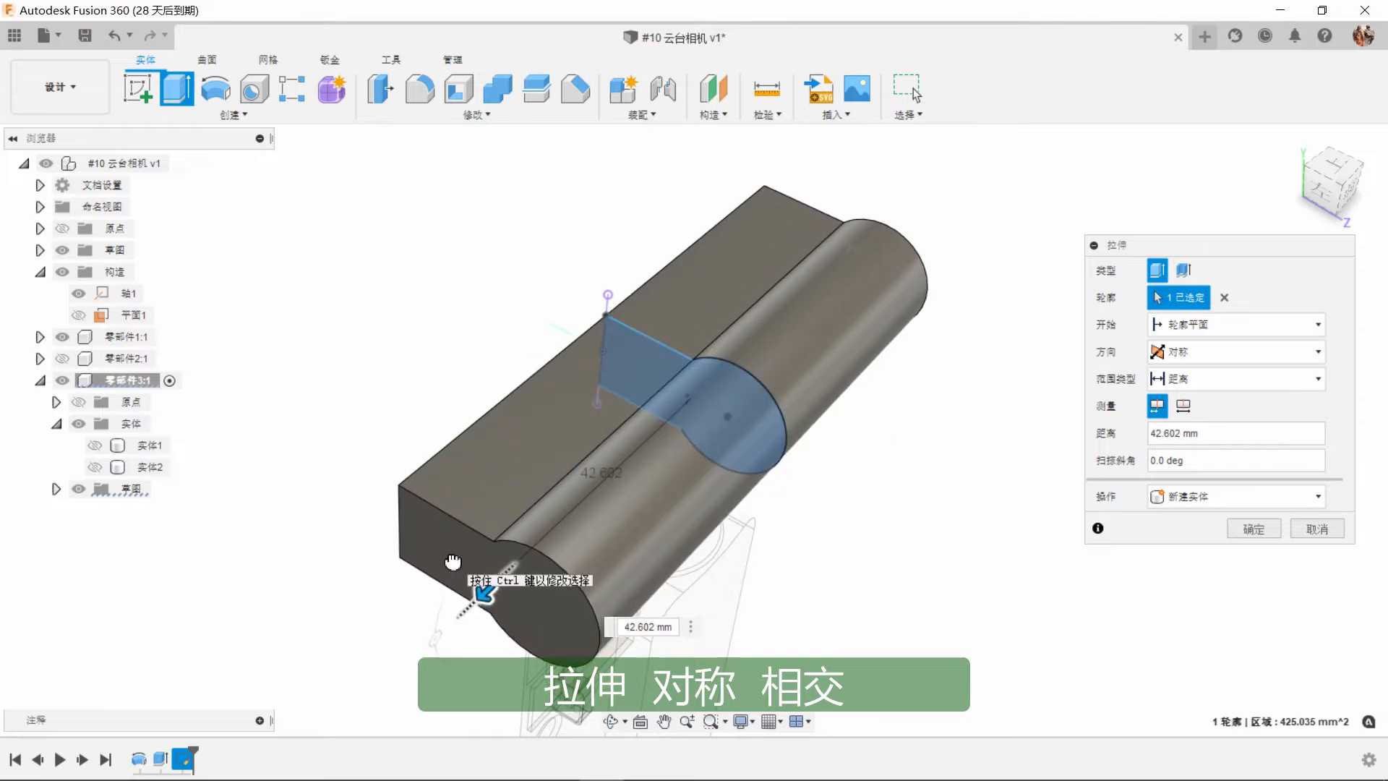
left_click(94, 467)
left_click(150, 467)
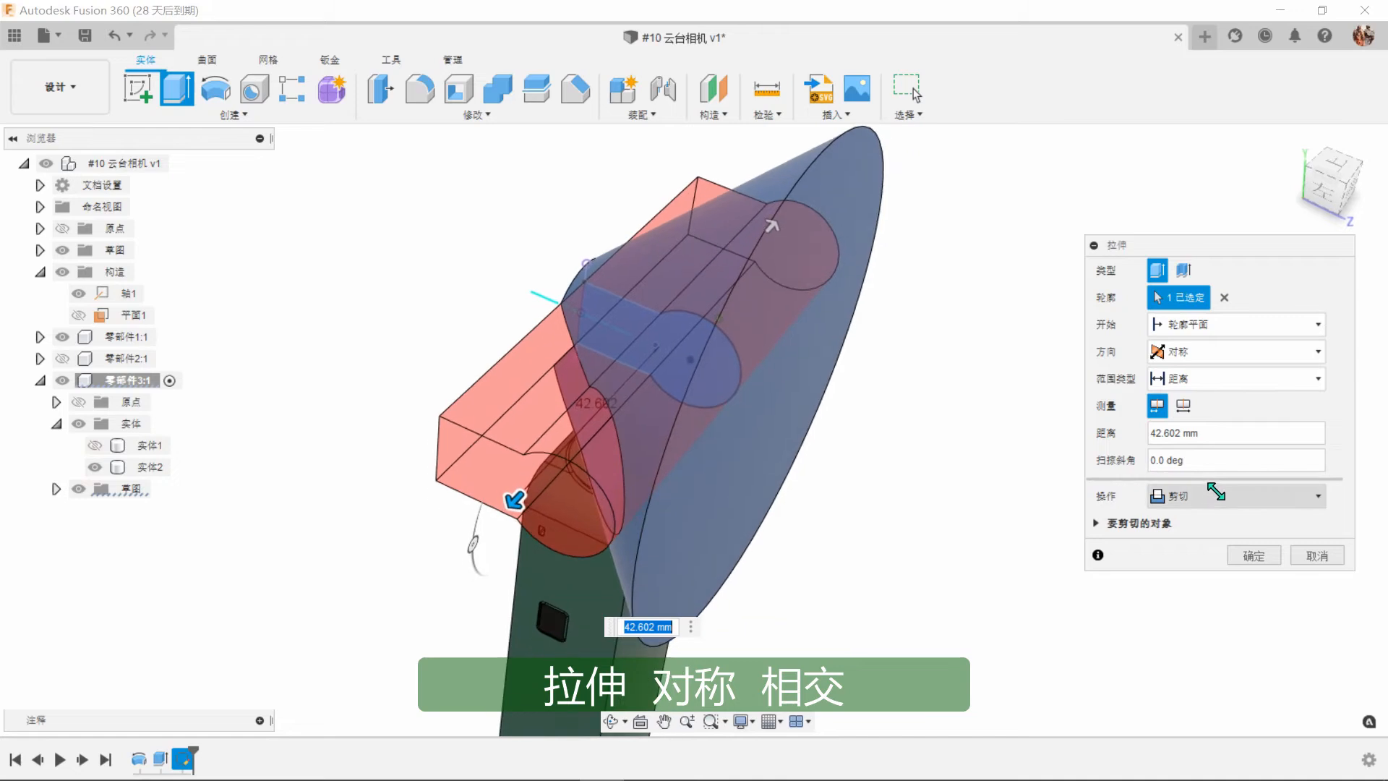
left_click(1236, 496)
left_click(1199, 560)
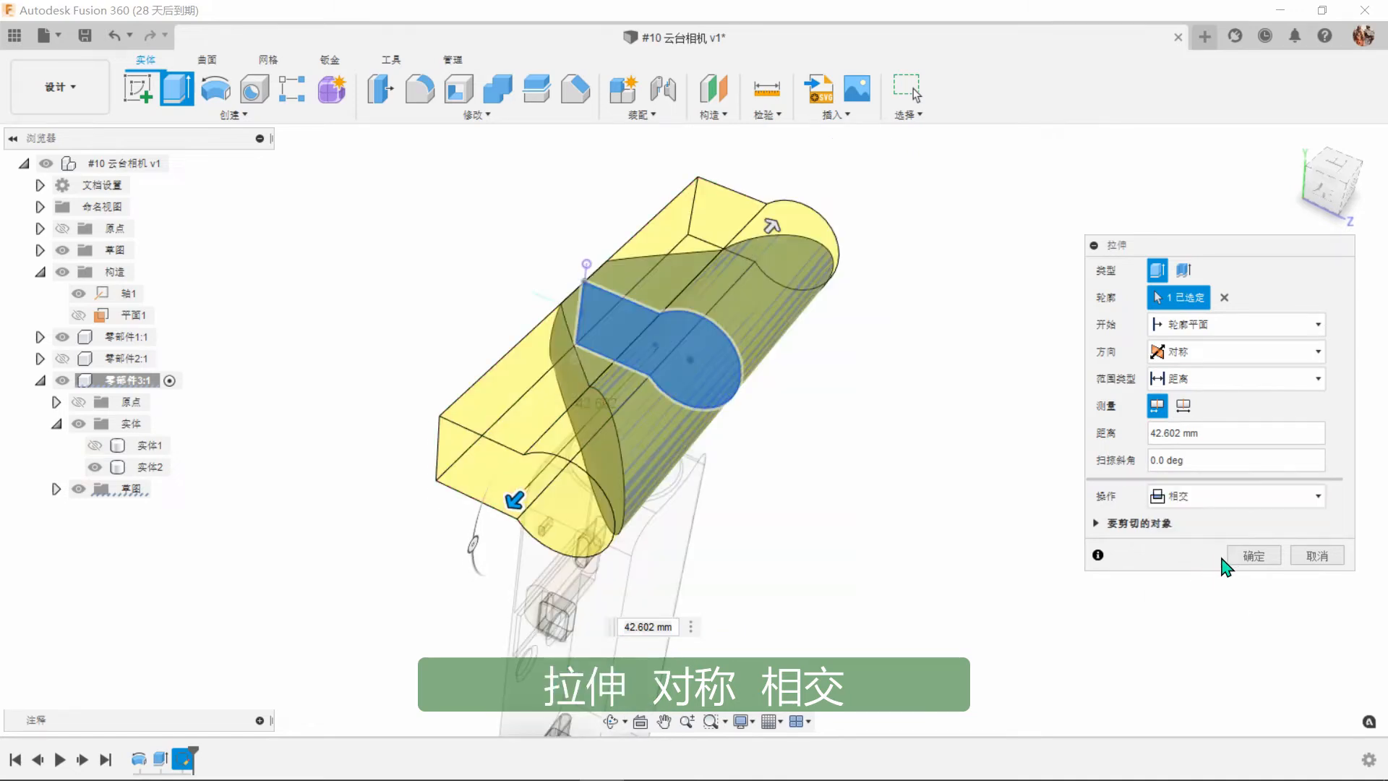
left_click(1238, 557)
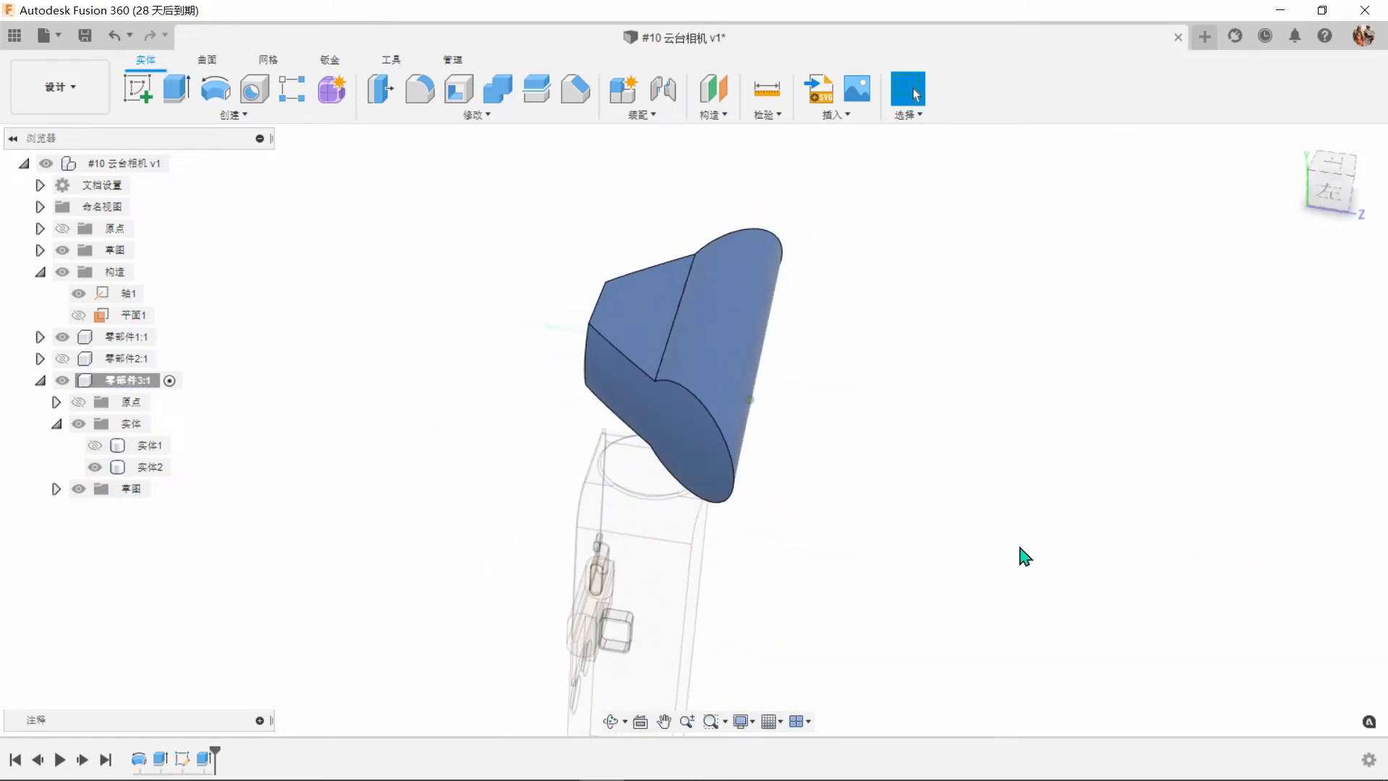
With the base body shown again, construct an angle plane at 0° through axis 轴1 and create a sketch on it.
left_click(95, 445)
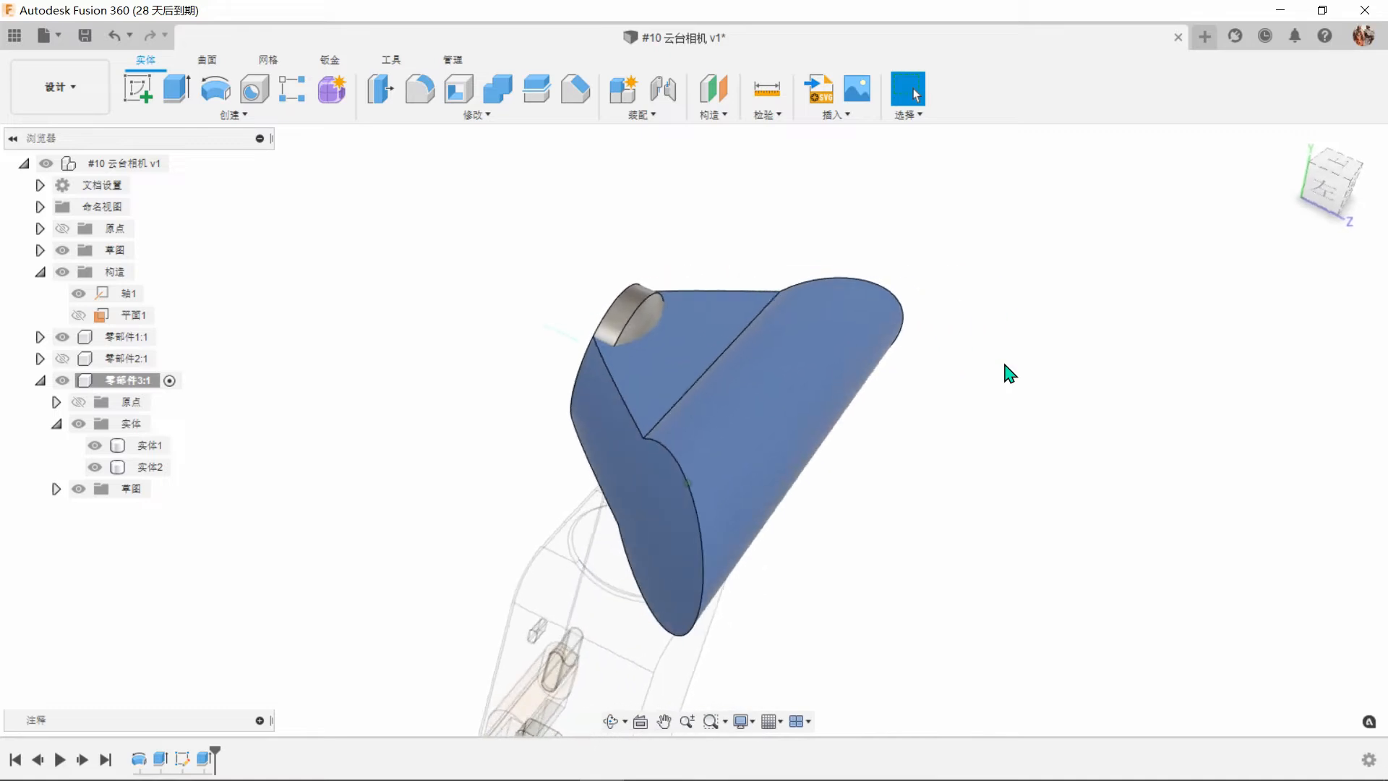
left_click(726, 116)
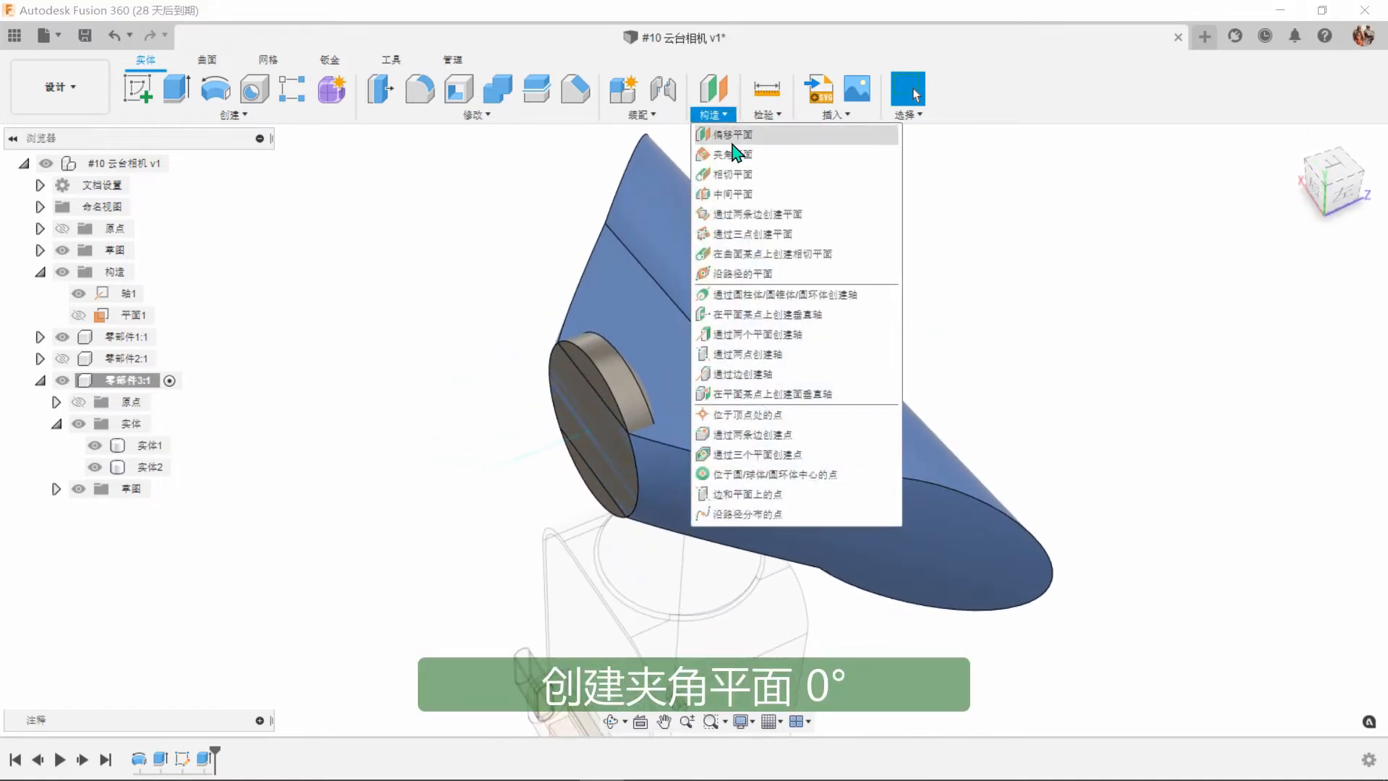
left_click(730, 153)
left_click(546, 457)
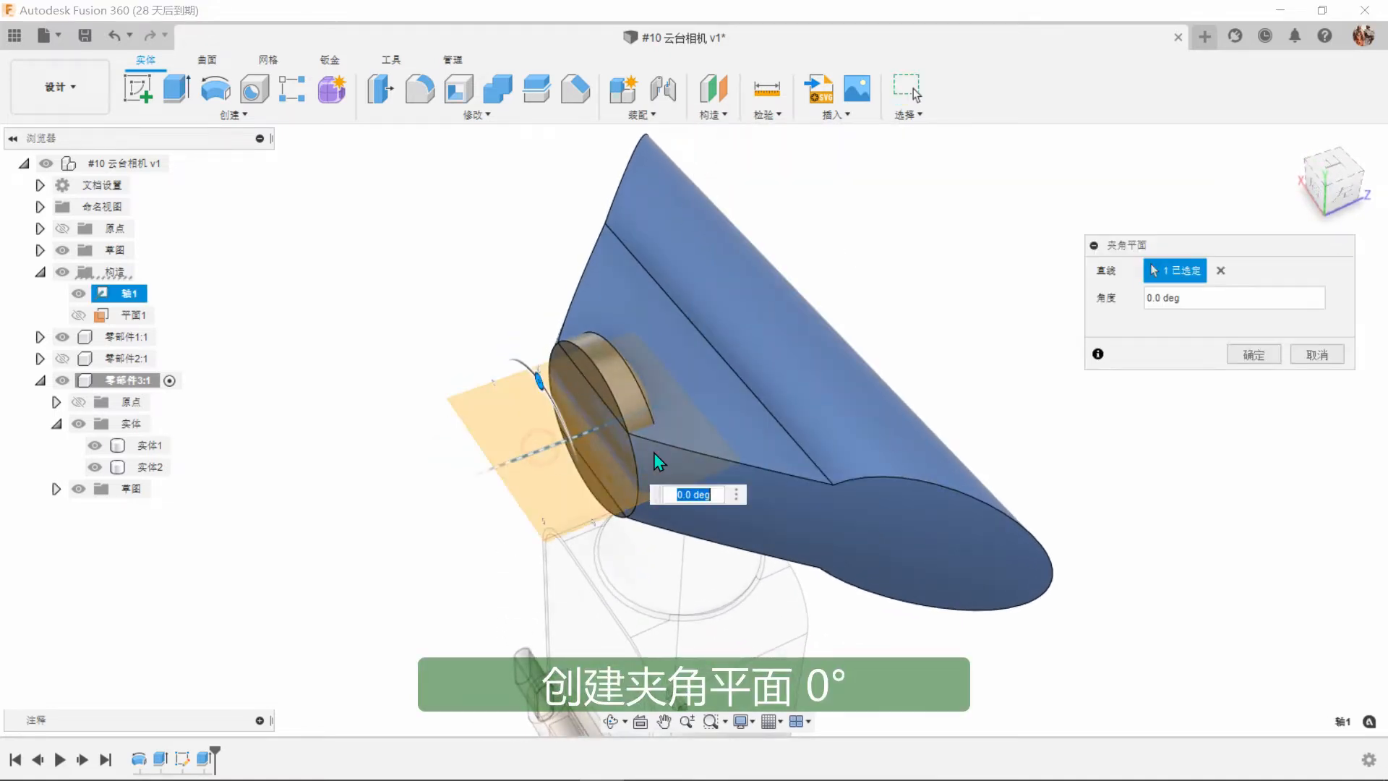
left_click(1253, 354)
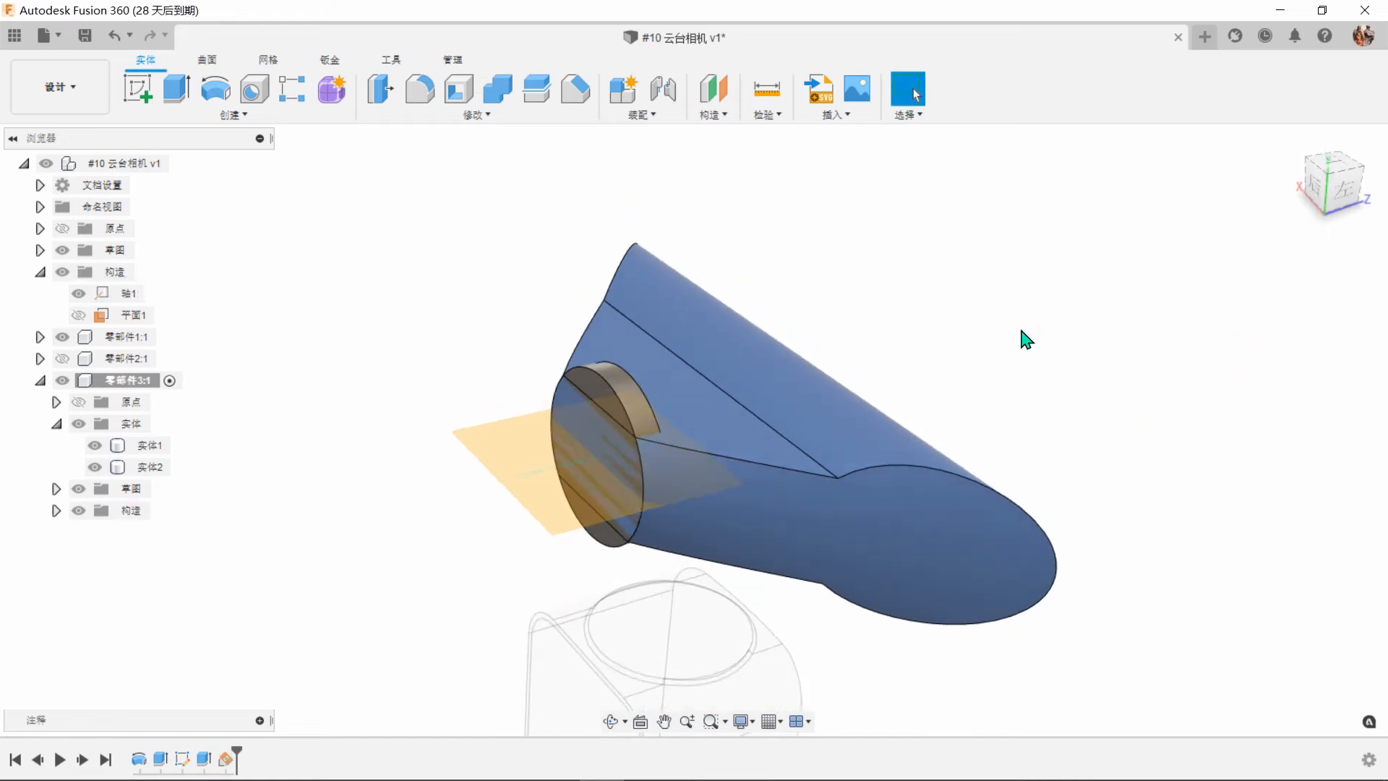
left_click(137, 88)
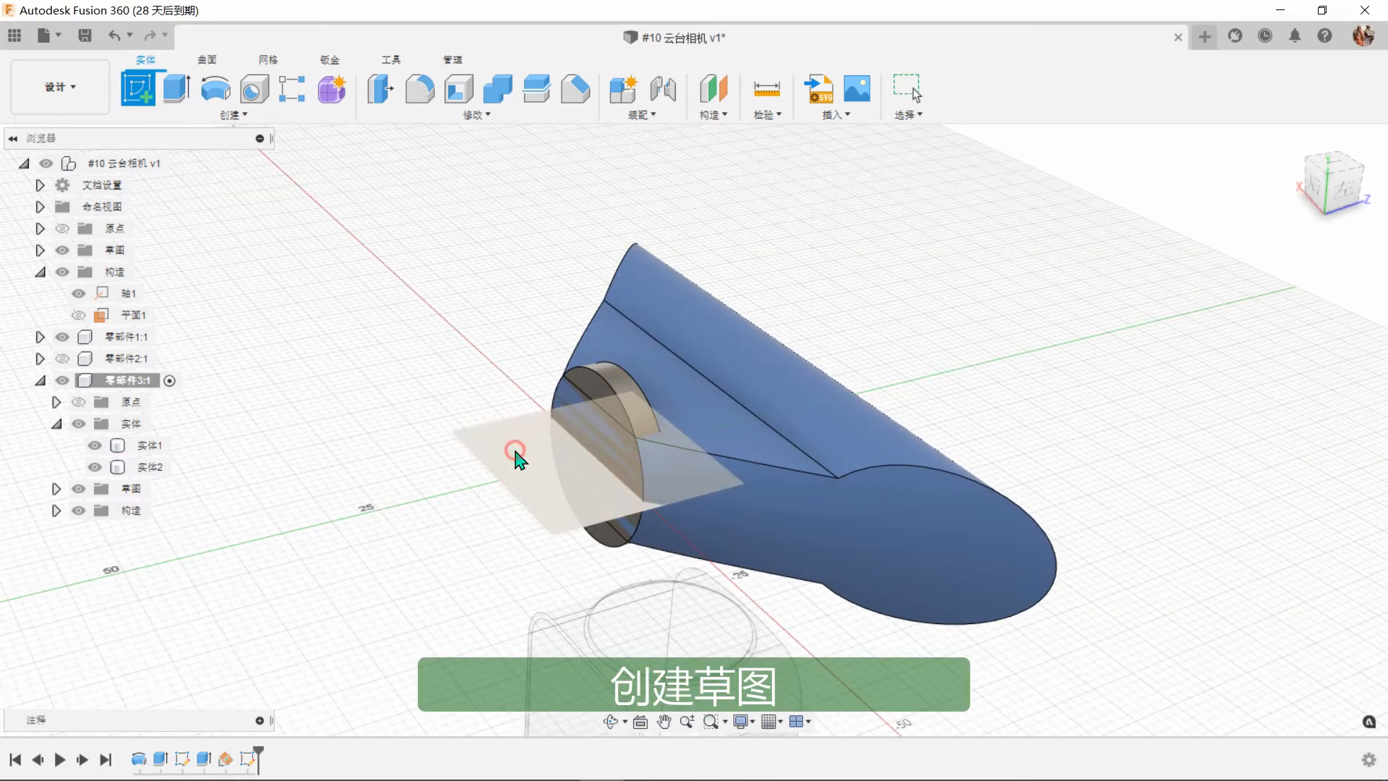
left_click(515, 452)
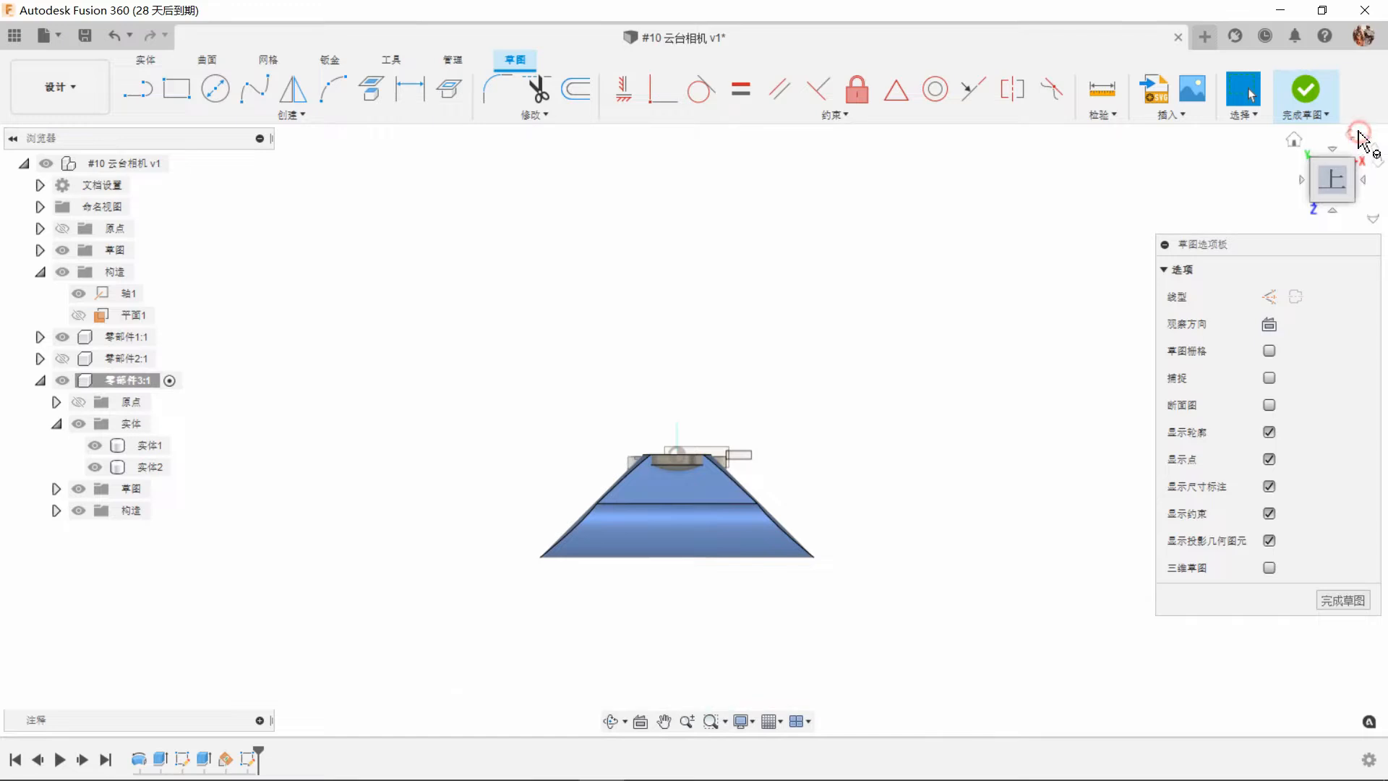
Draw two nested two-point rectangles over the cone body, the outer about 35.6 mm wide and the inner about 19.9 mm wide.
left_click(1358, 134)
left_click(1357, 135)
scroll(736, 310, "up", 3)
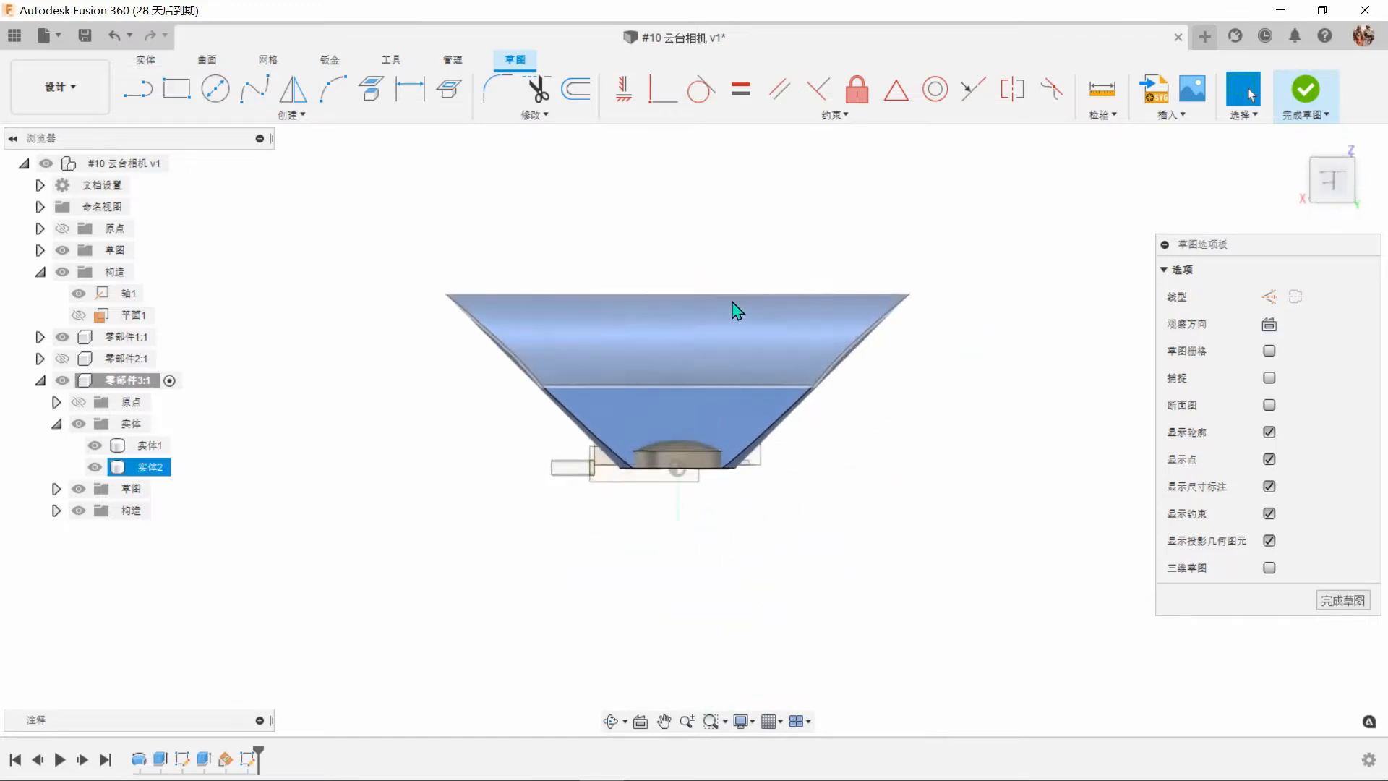
scroll(735, 309, "up", 3)
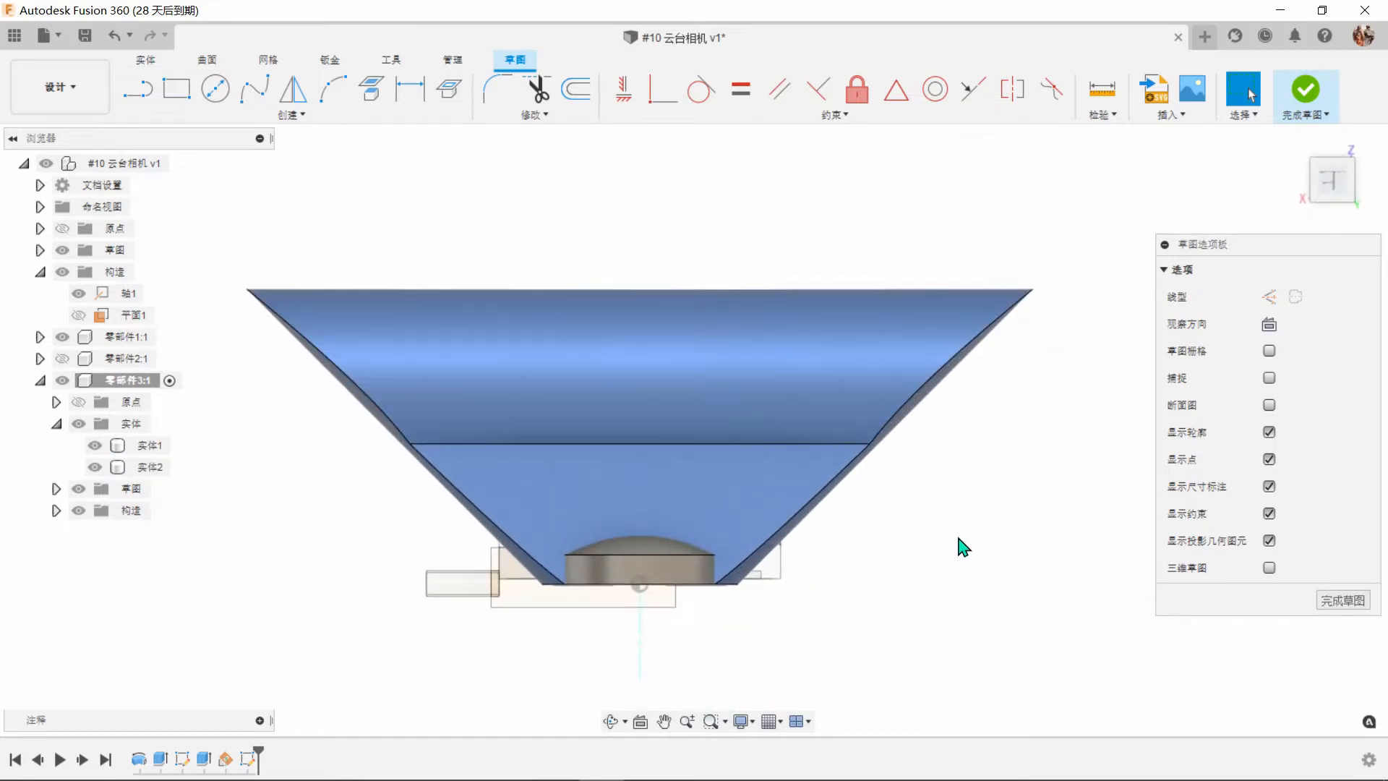
left_click(177, 89)
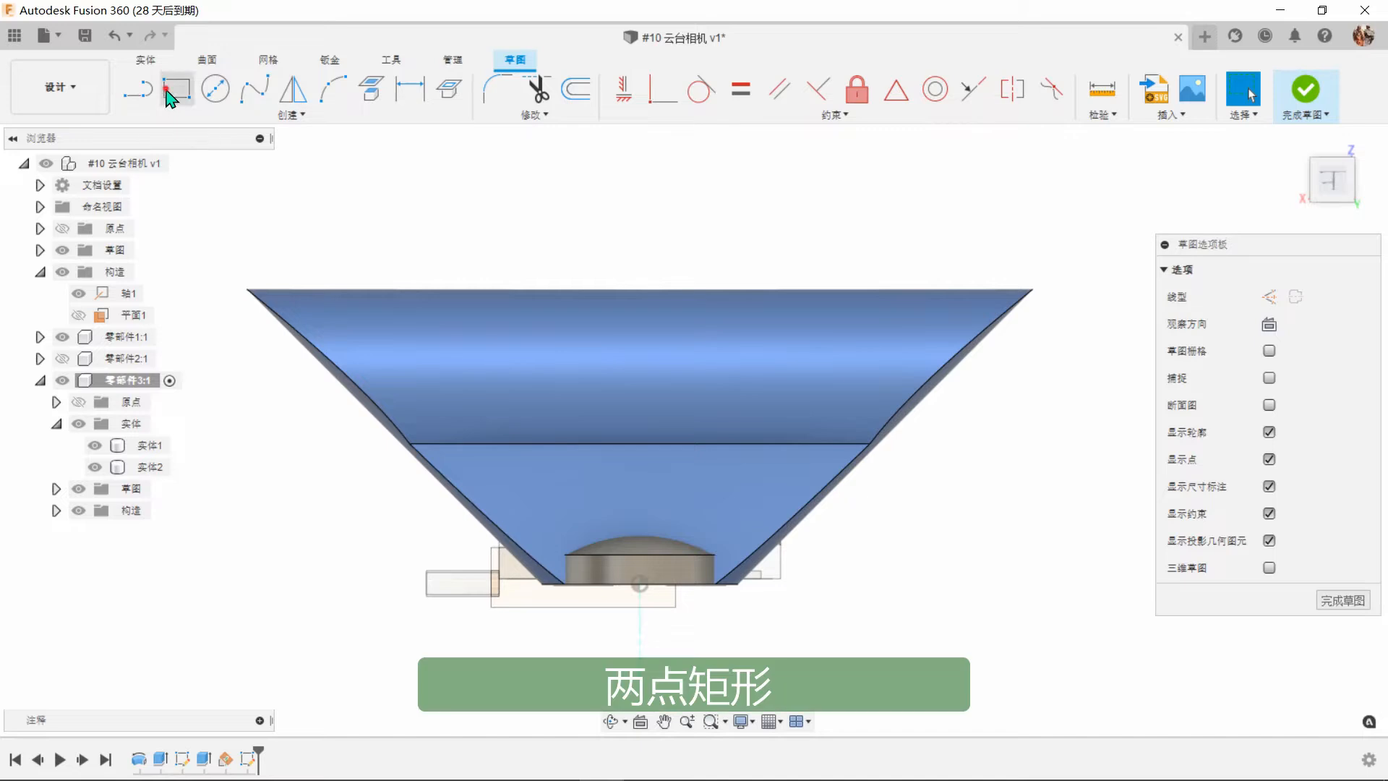
left_click(473, 181)
left_click(823, 592)
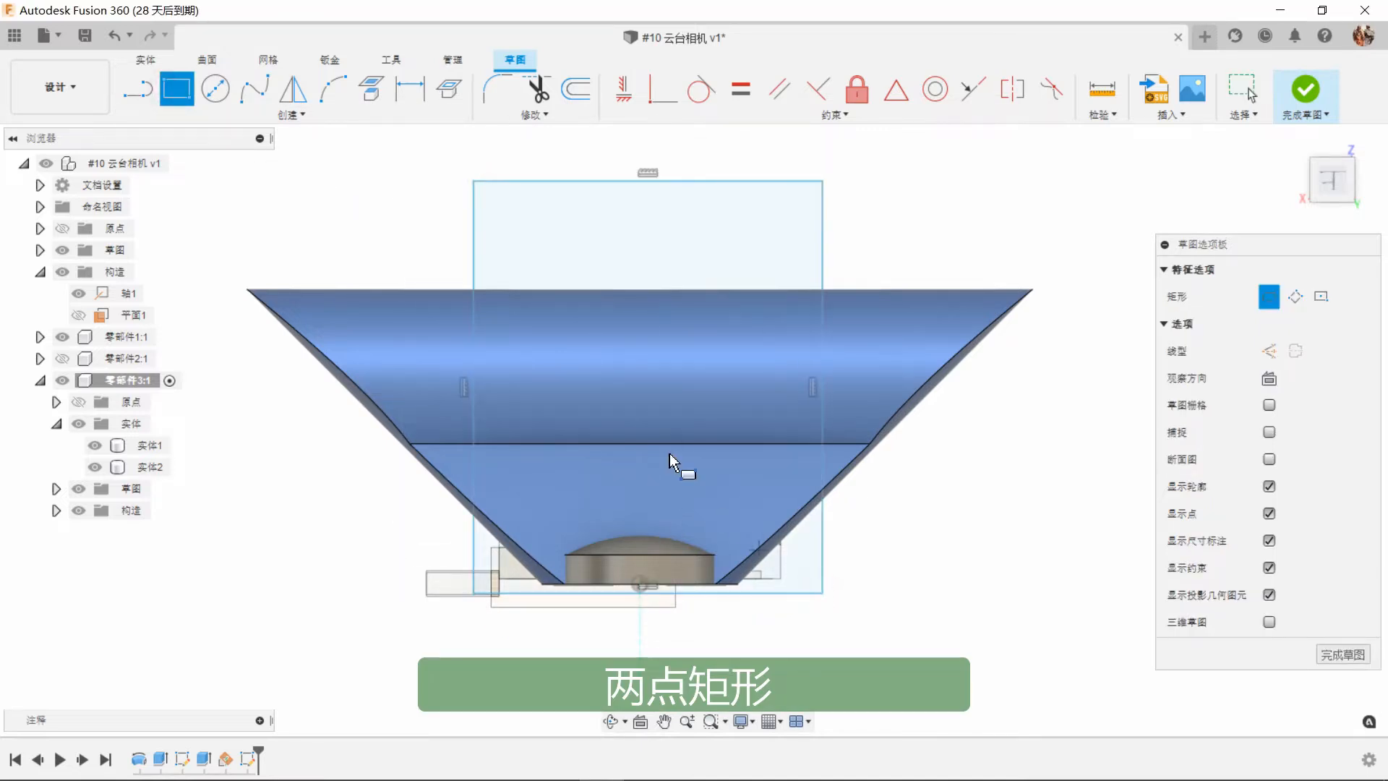
left_click(563, 239)
left_click(756, 547)
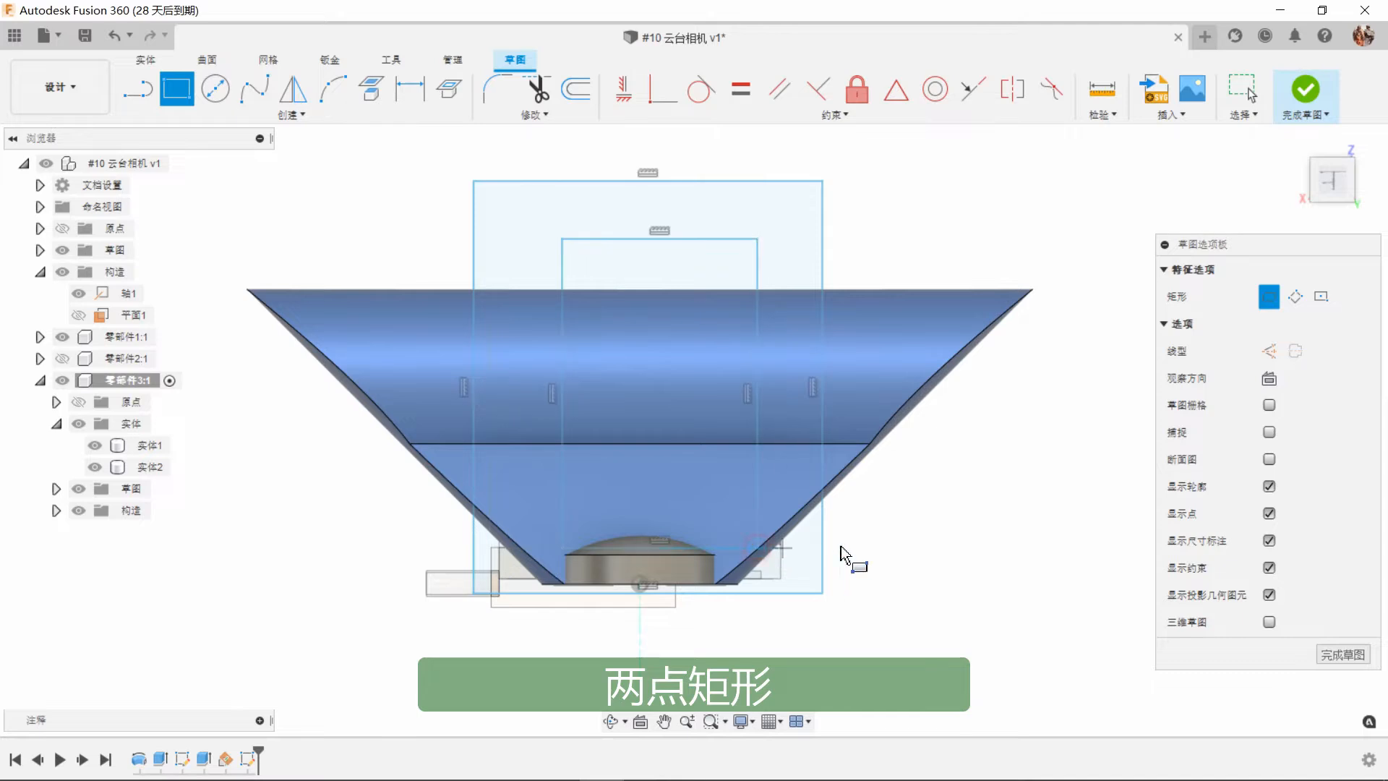
right_click(985, 535)
left_click(1007, 539)
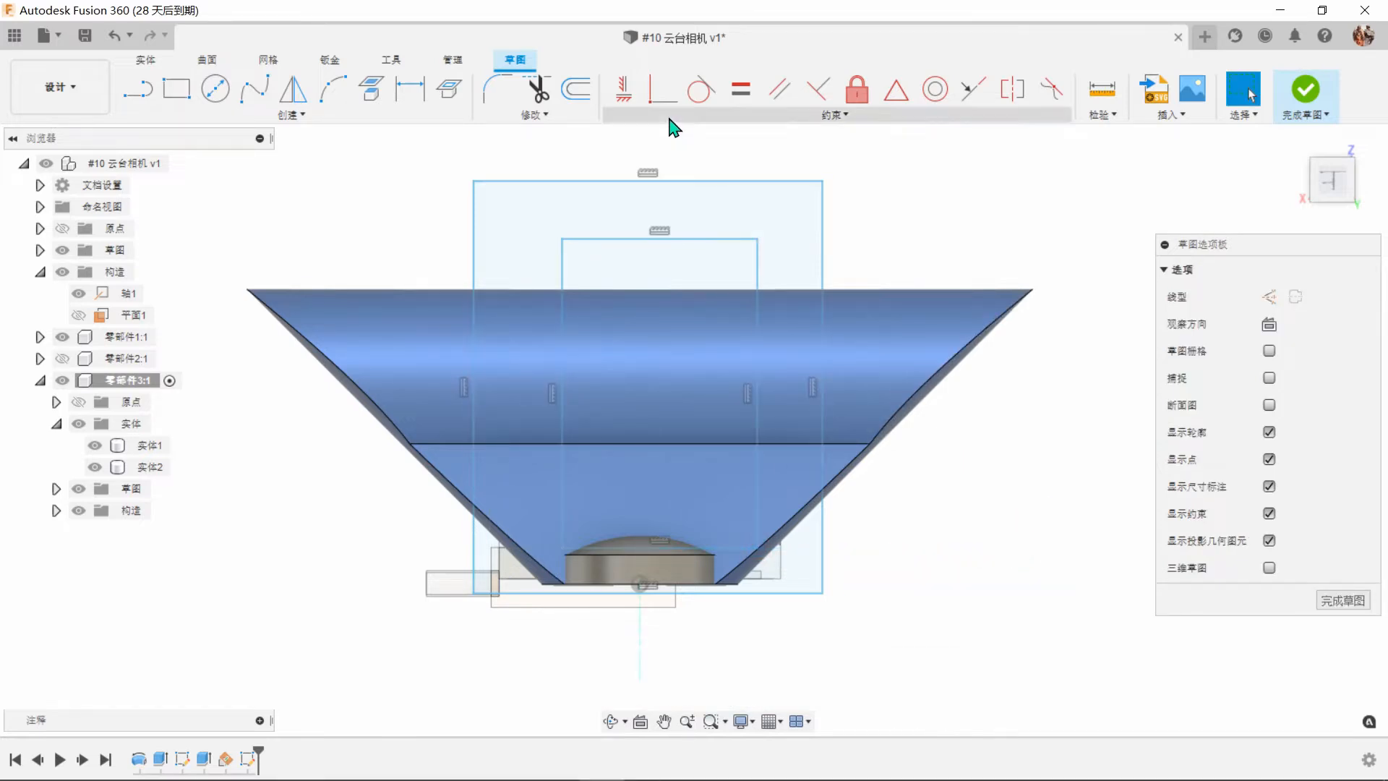
Align the upper-edge midpoints of both rectangles with the sketch's centre point using vertical constraints.
left_click(624, 93)
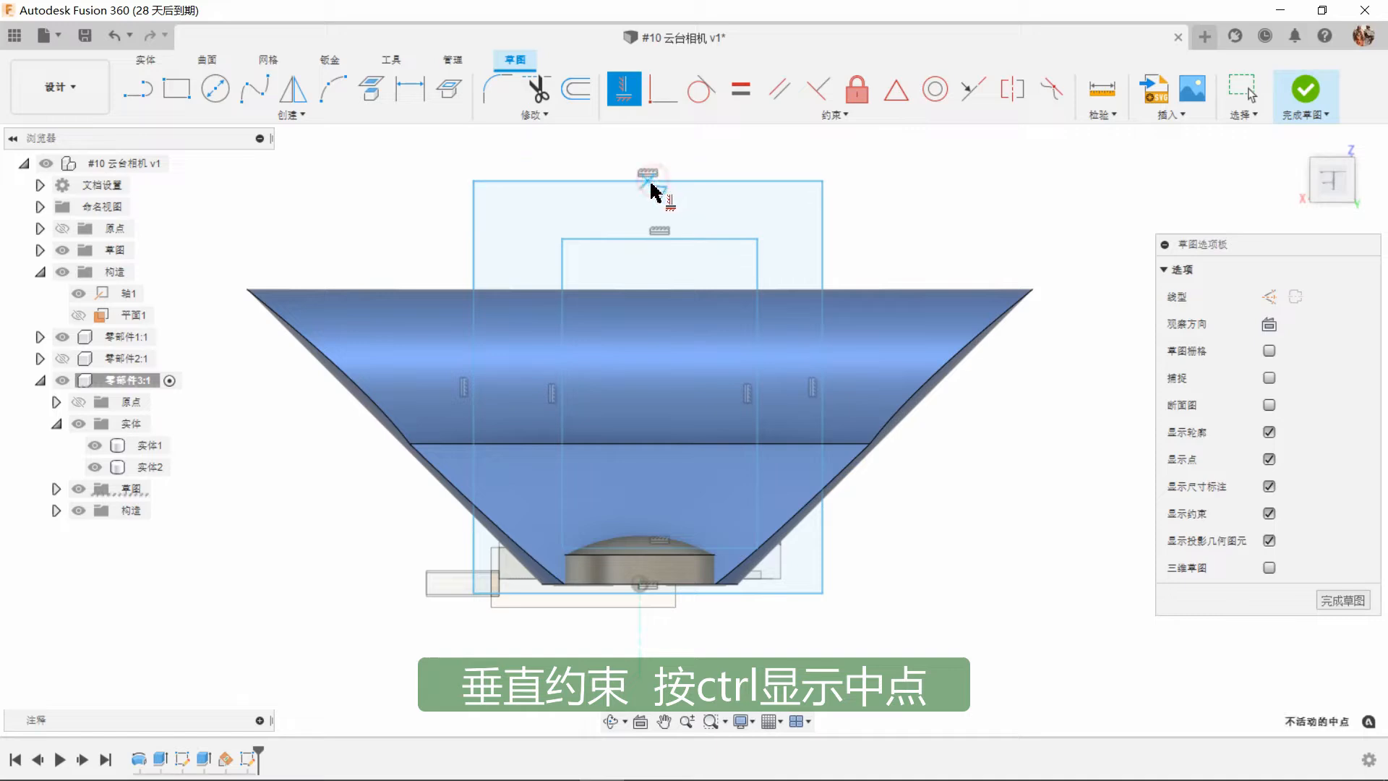
left_click(643, 585)
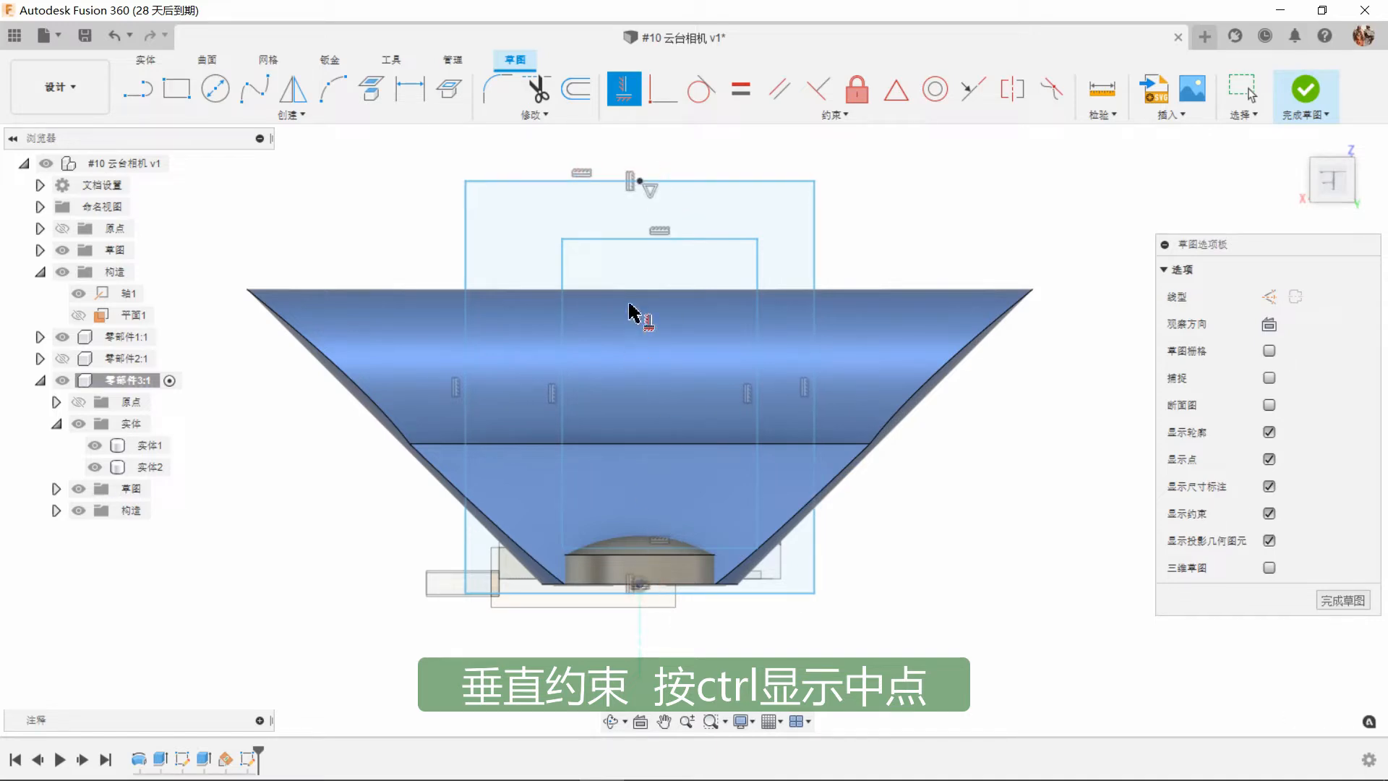
left_click(640, 587)
right_click(913, 529)
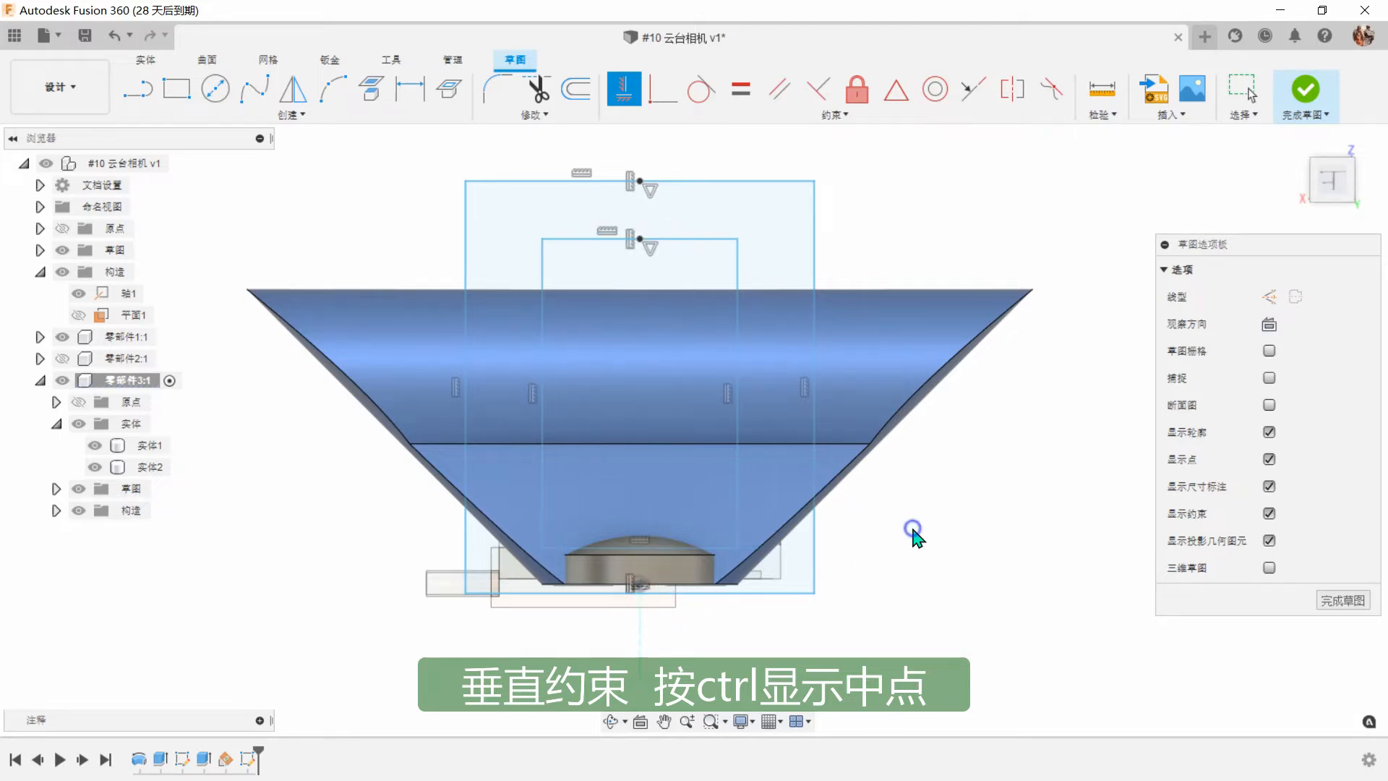
left_click(963, 528)
Make the outer rectangle's lower edge coincident with the sketch's centre point.
left_click(658, 96)
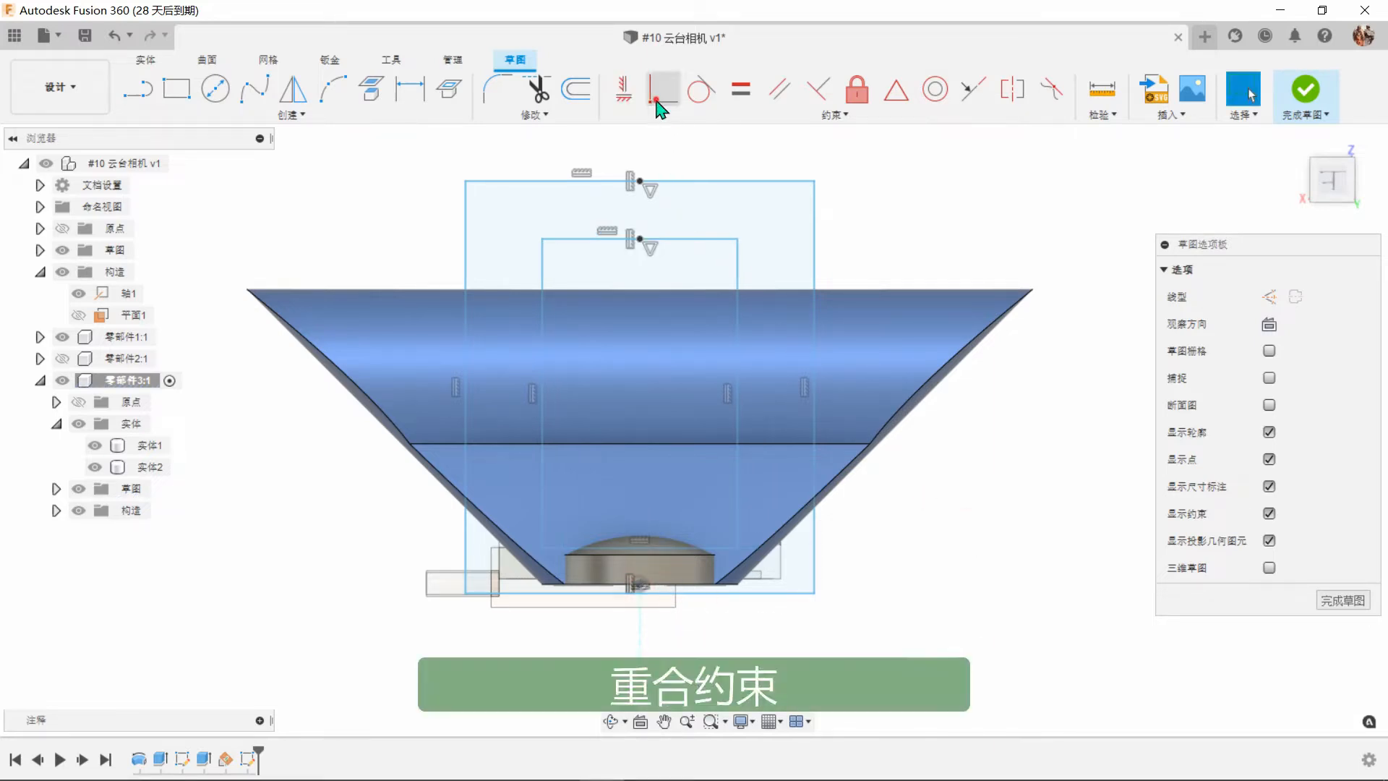
left_click(754, 593)
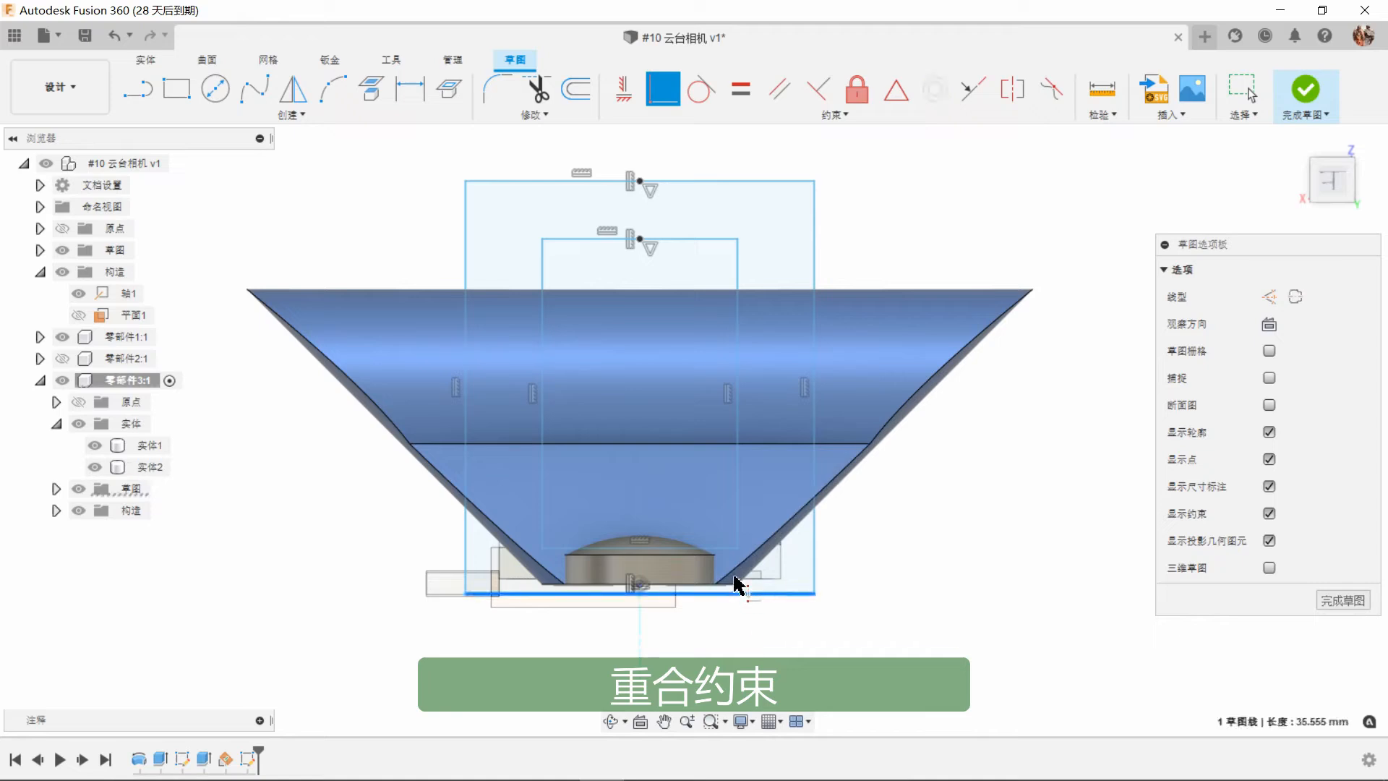
left_click(639, 587)
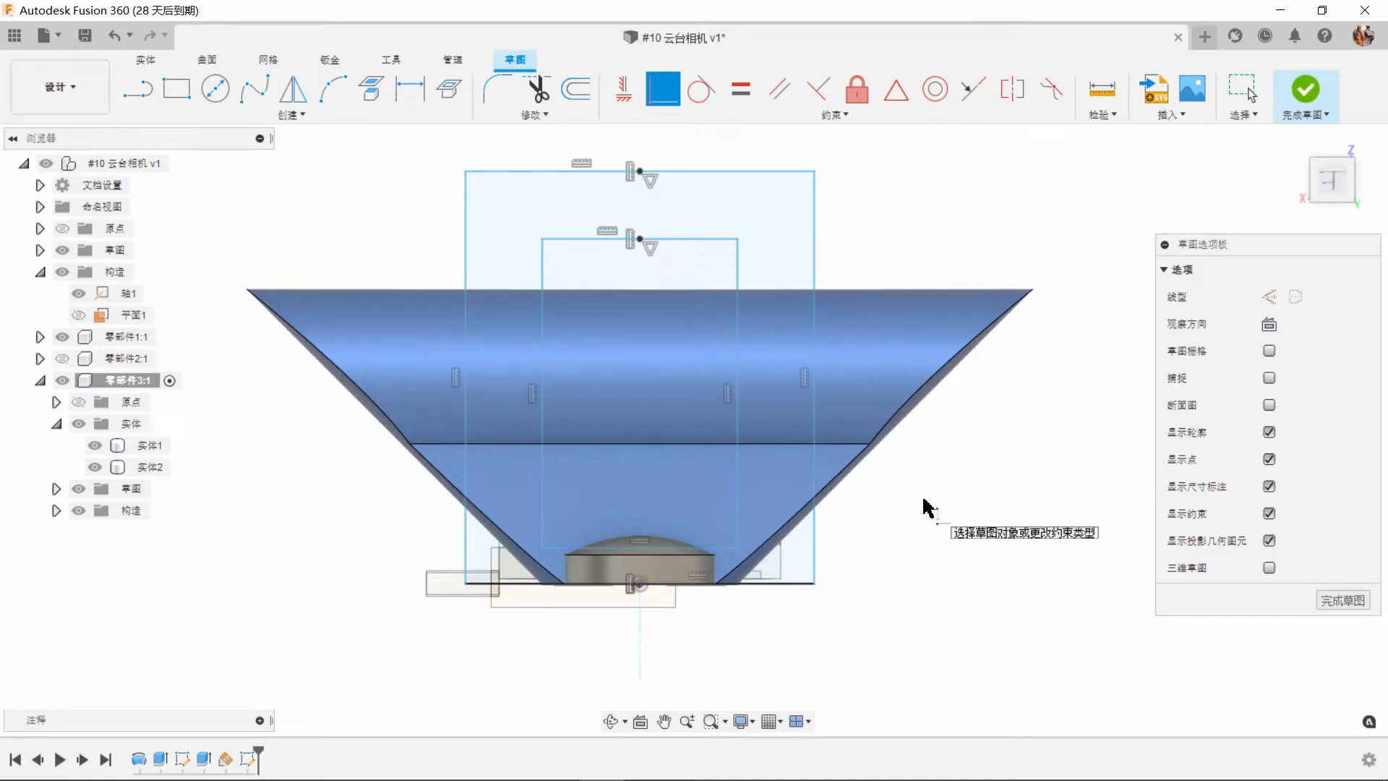
right_click(962, 497)
left_click(977, 497)
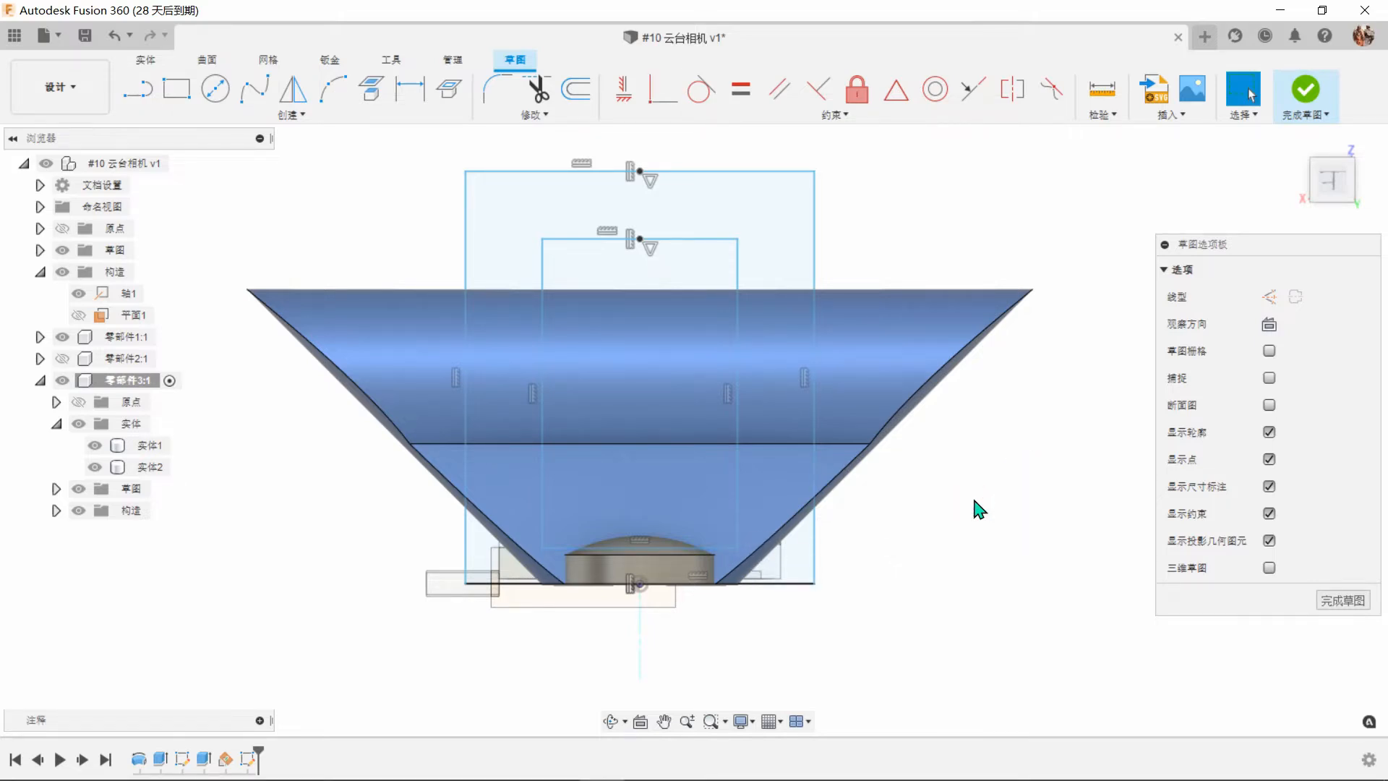
Move the inner rectangle's lower edge farther from the grey base body and project that body's edge into the sketch.
left_click_drag(722, 548, 723, 505)
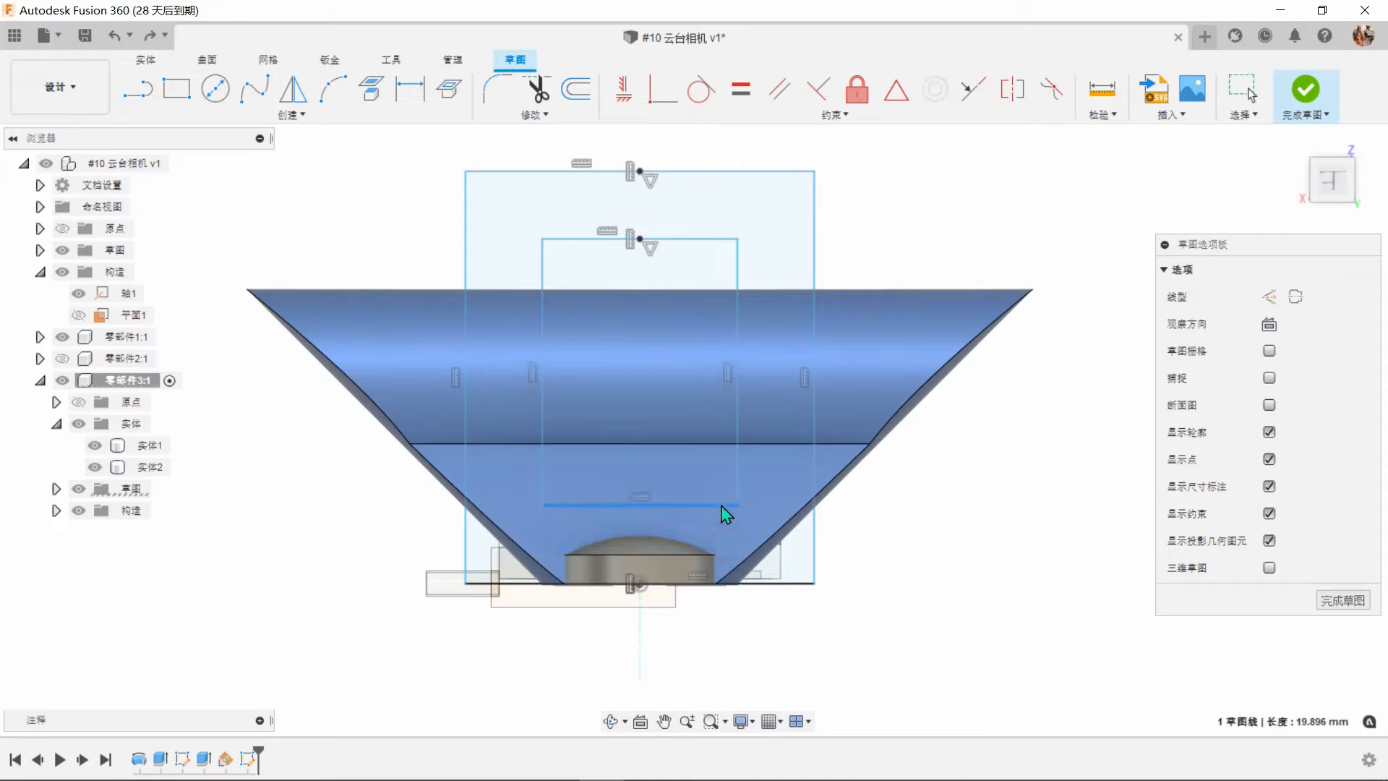
left_click(927, 545)
left_click(371, 89)
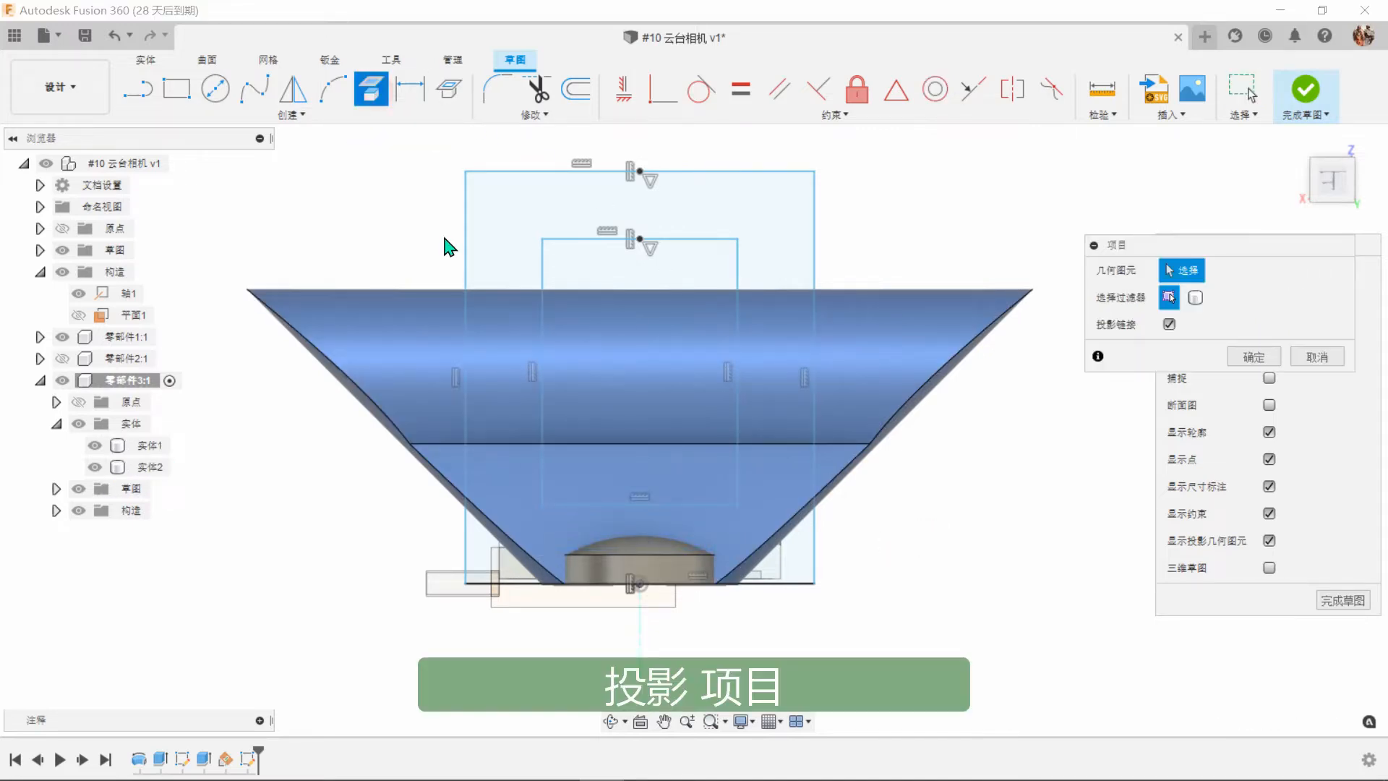
left_click(672, 563)
left_click(1247, 356)
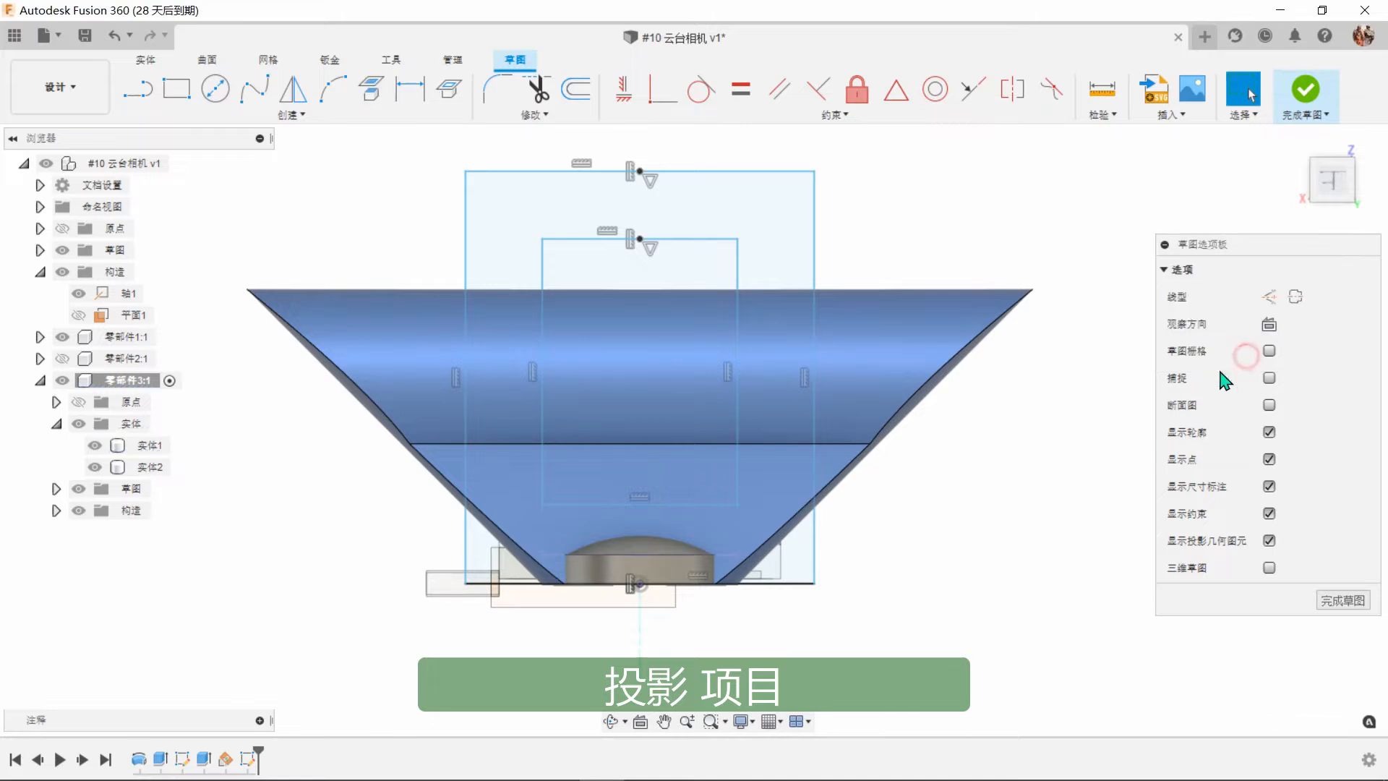
Dimension the distance between the inner rectangle's lower edge and the projected base edge to 3 mm.
left_click(418, 99)
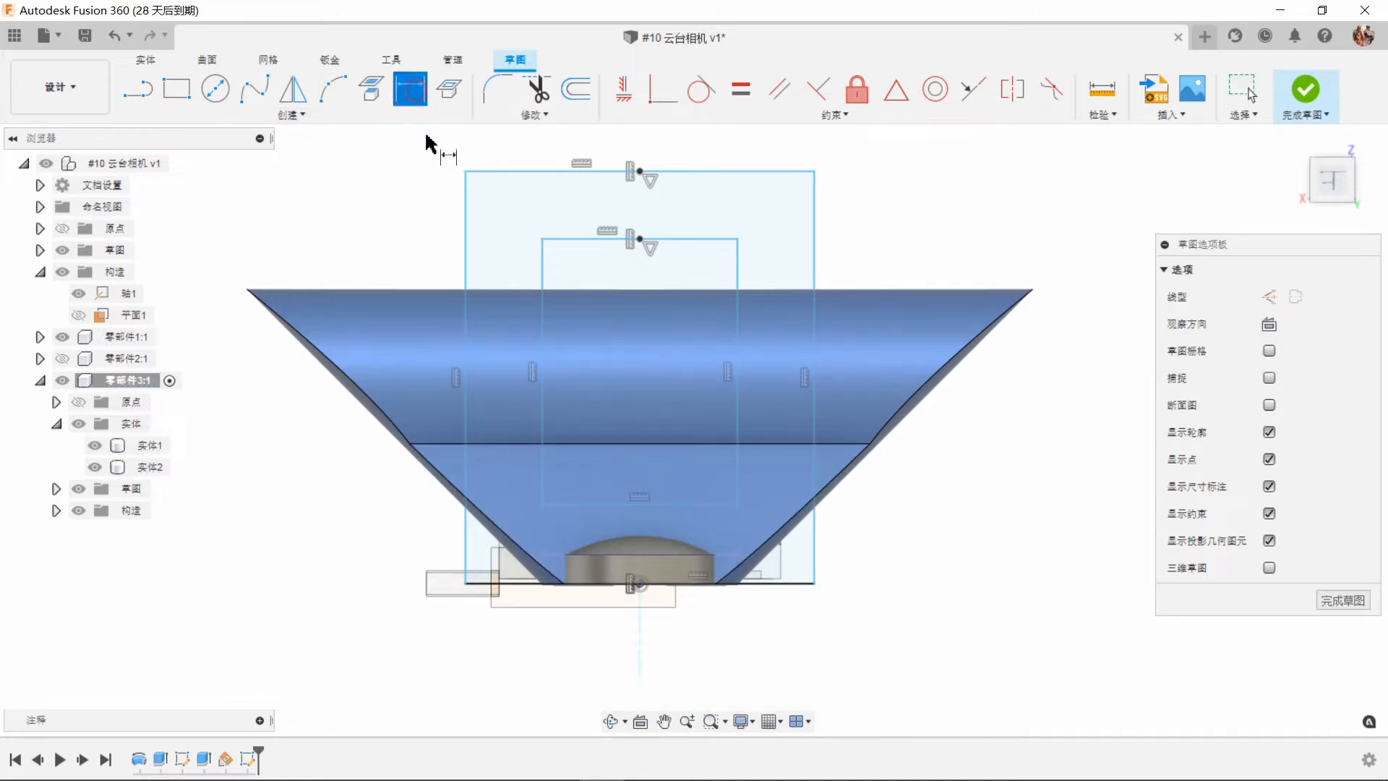
left_click(701, 505)
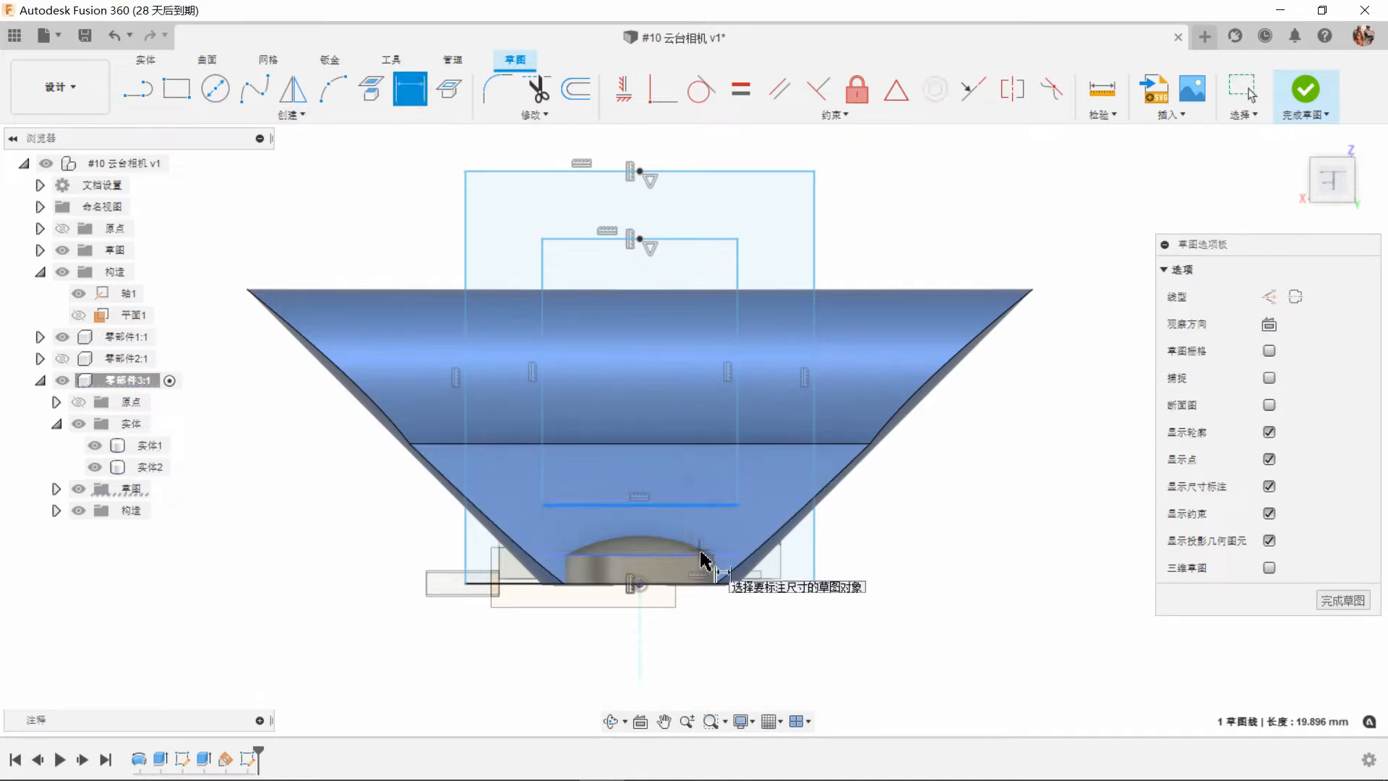
left_click(701, 555)
left_click(909, 524)
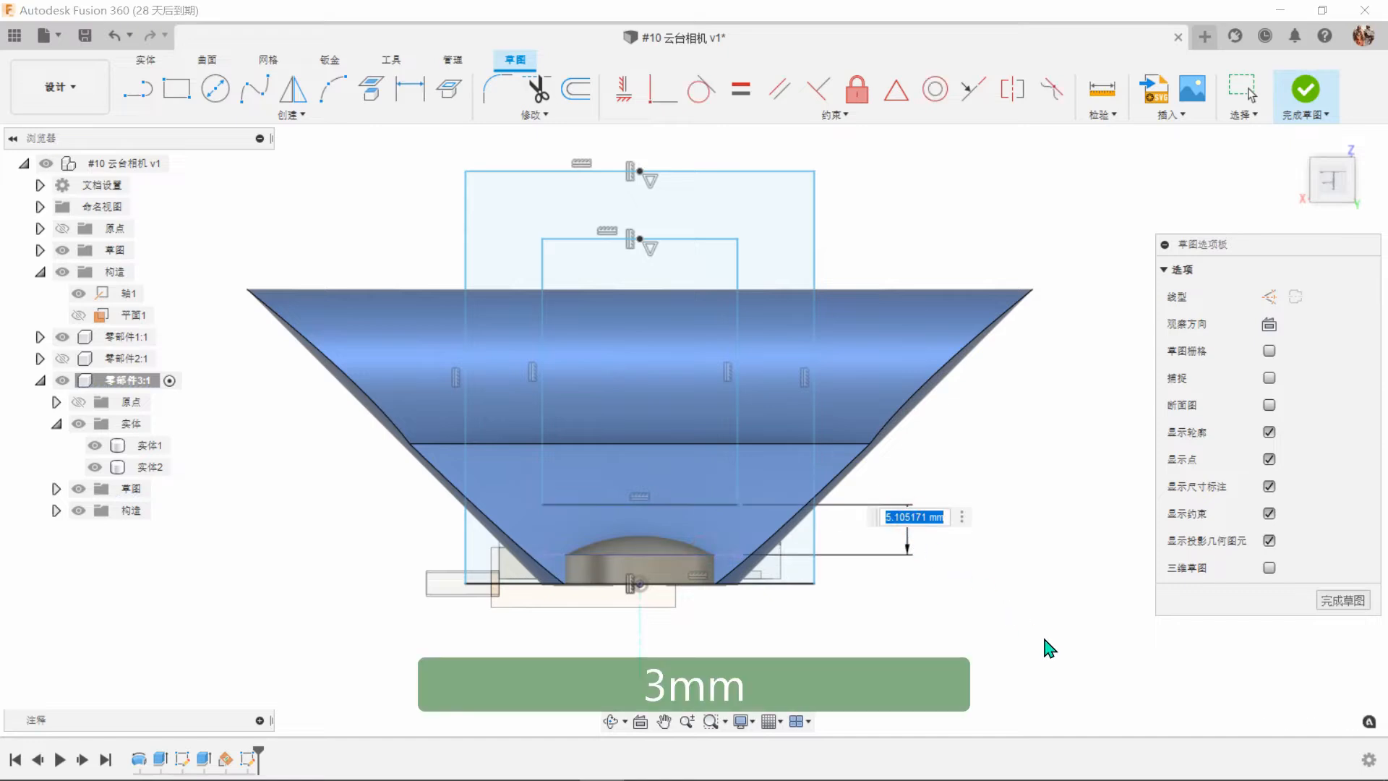
type("3")
key("Return")
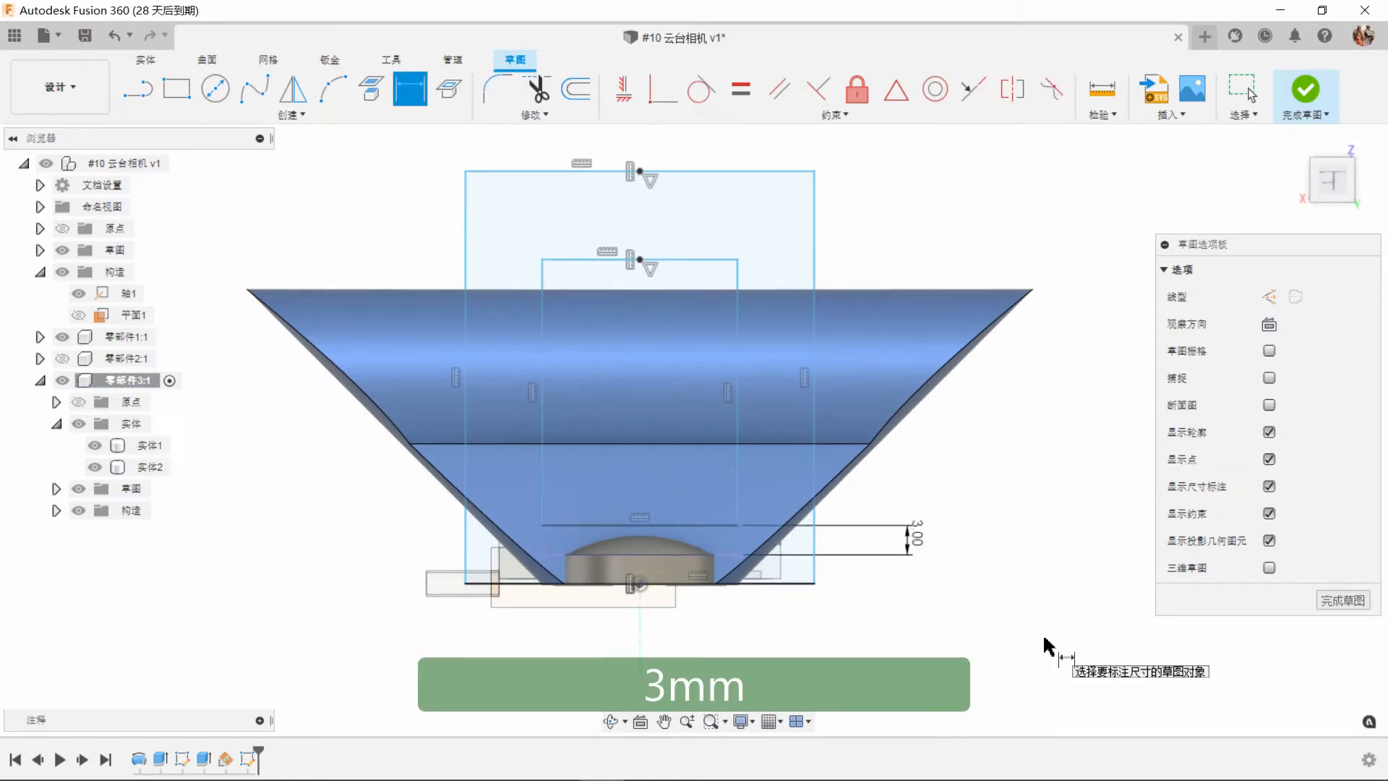
Dimension the outer rectangle's width to 30.18 mm and the inner rectangle's to 21.35 mm, and finish the sketch.
scroll(802, 585, "down", 3)
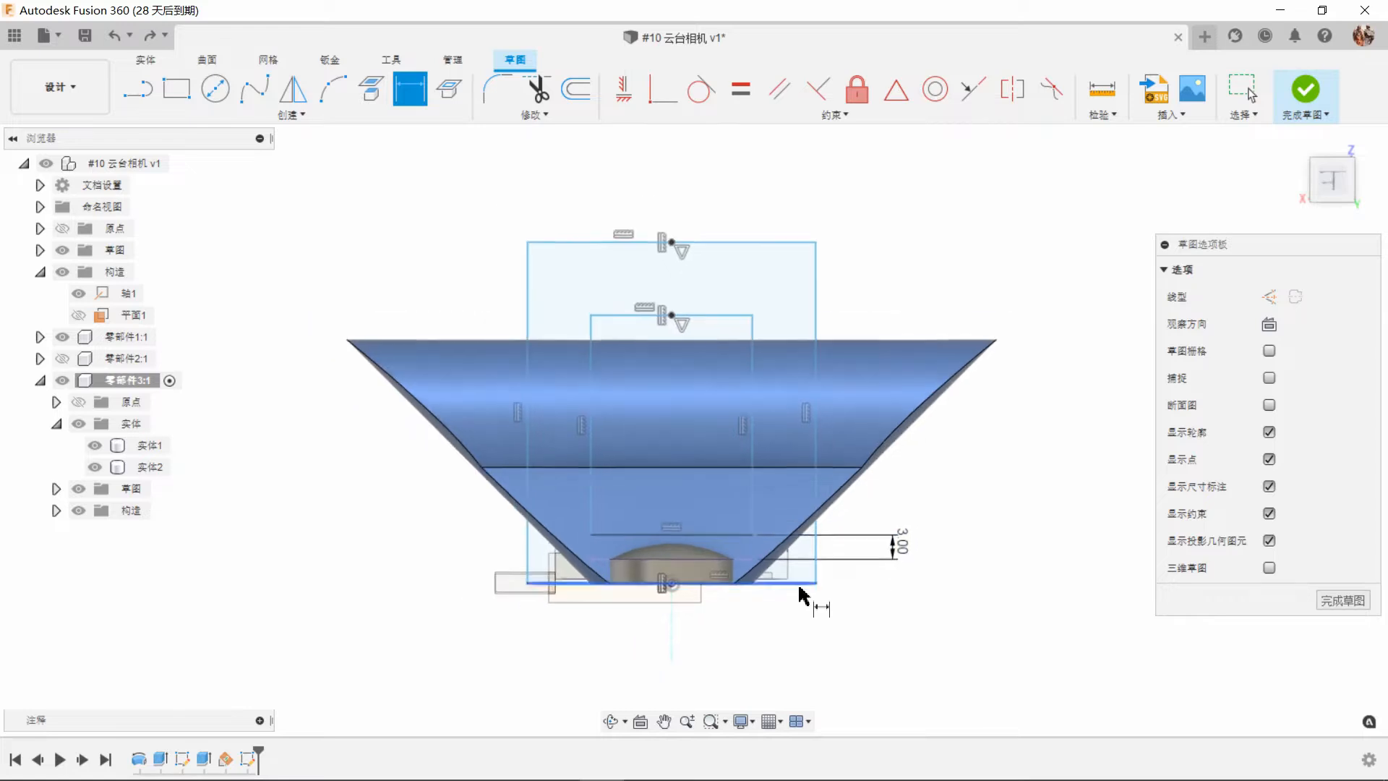
left_click(752, 274)
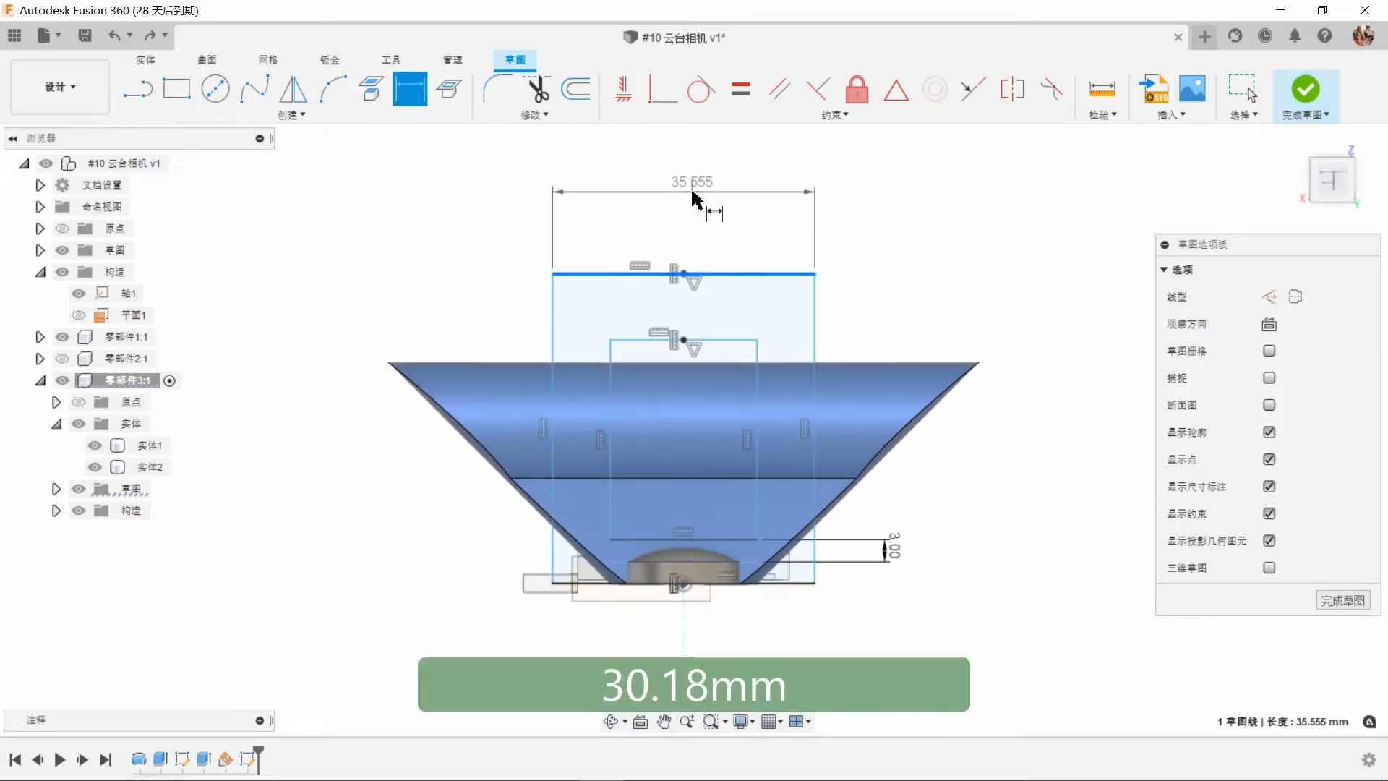
left_click(696, 205)
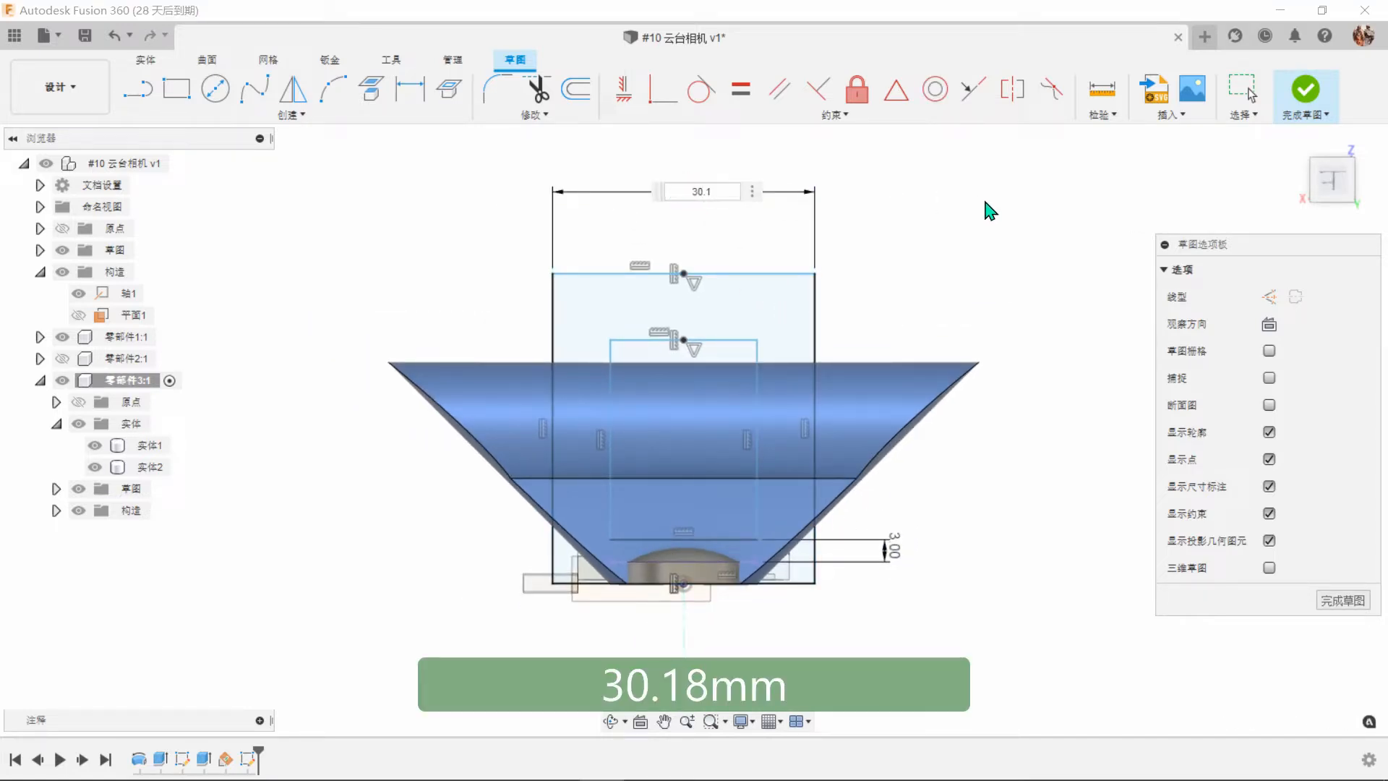
key("Return")
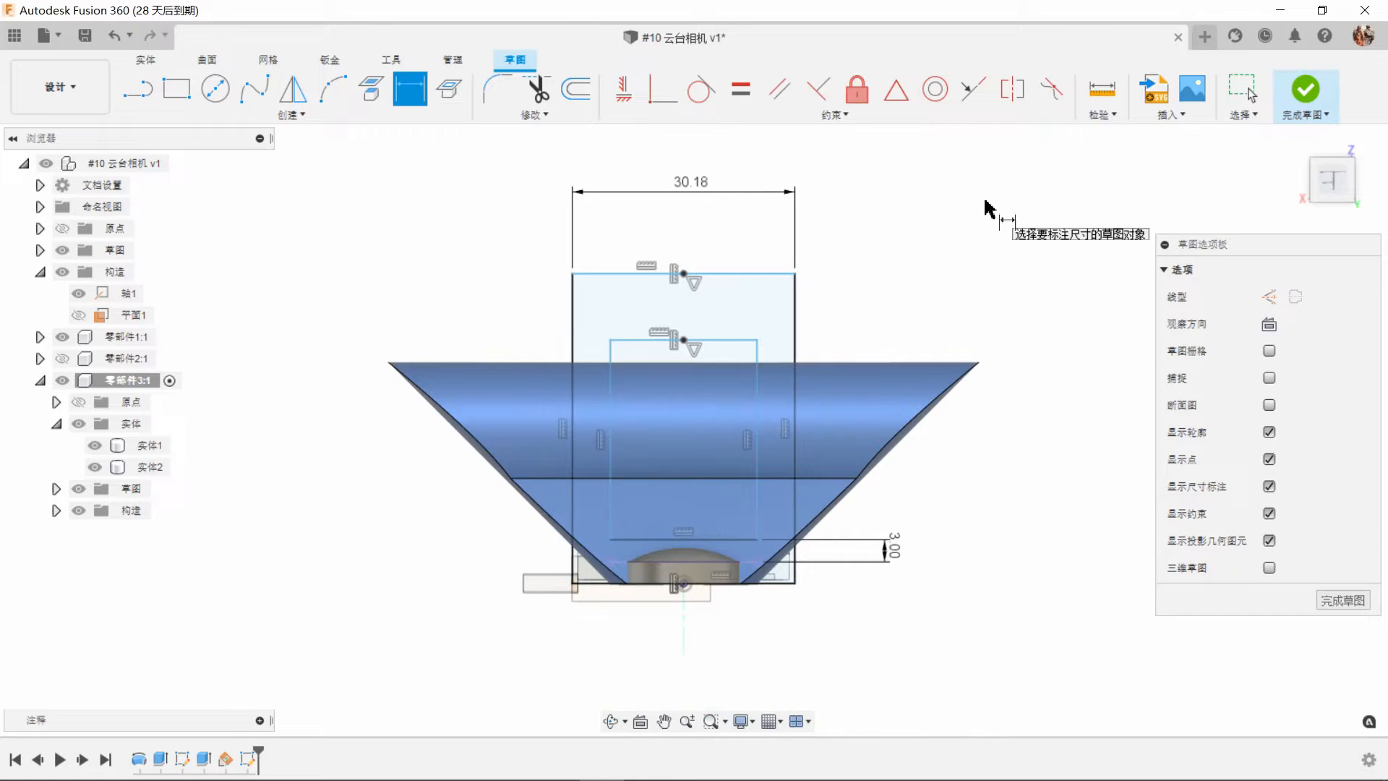
left_click(713, 340)
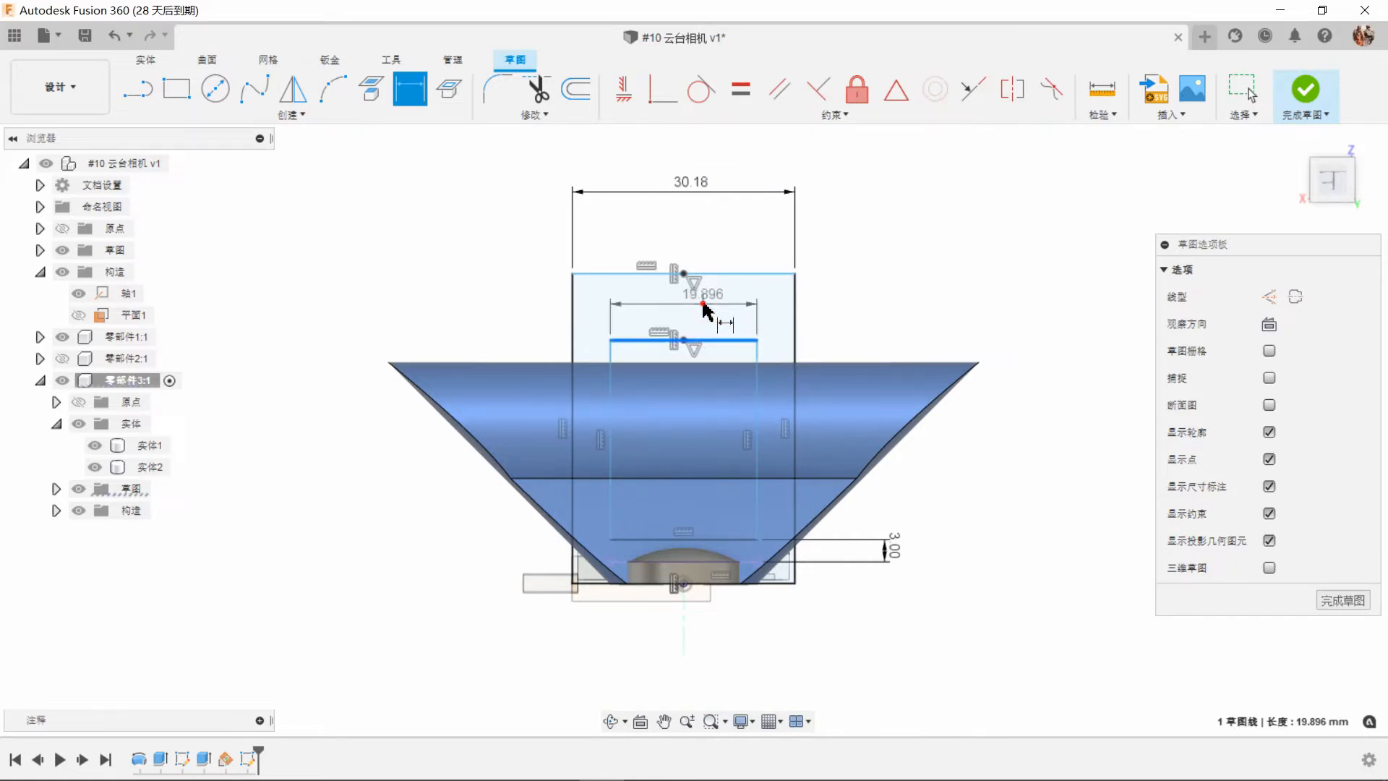
left_click(705, 307)
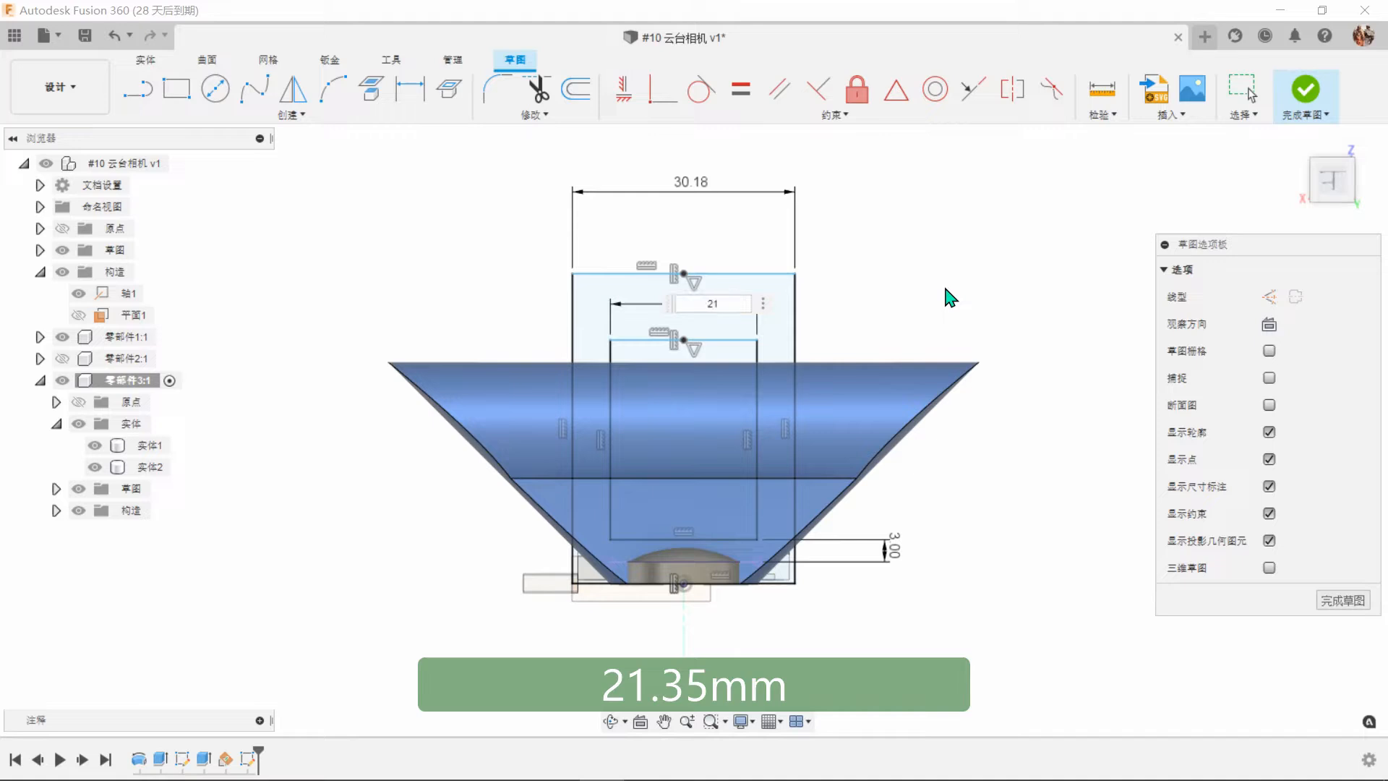
type("21.35")
key("Return")
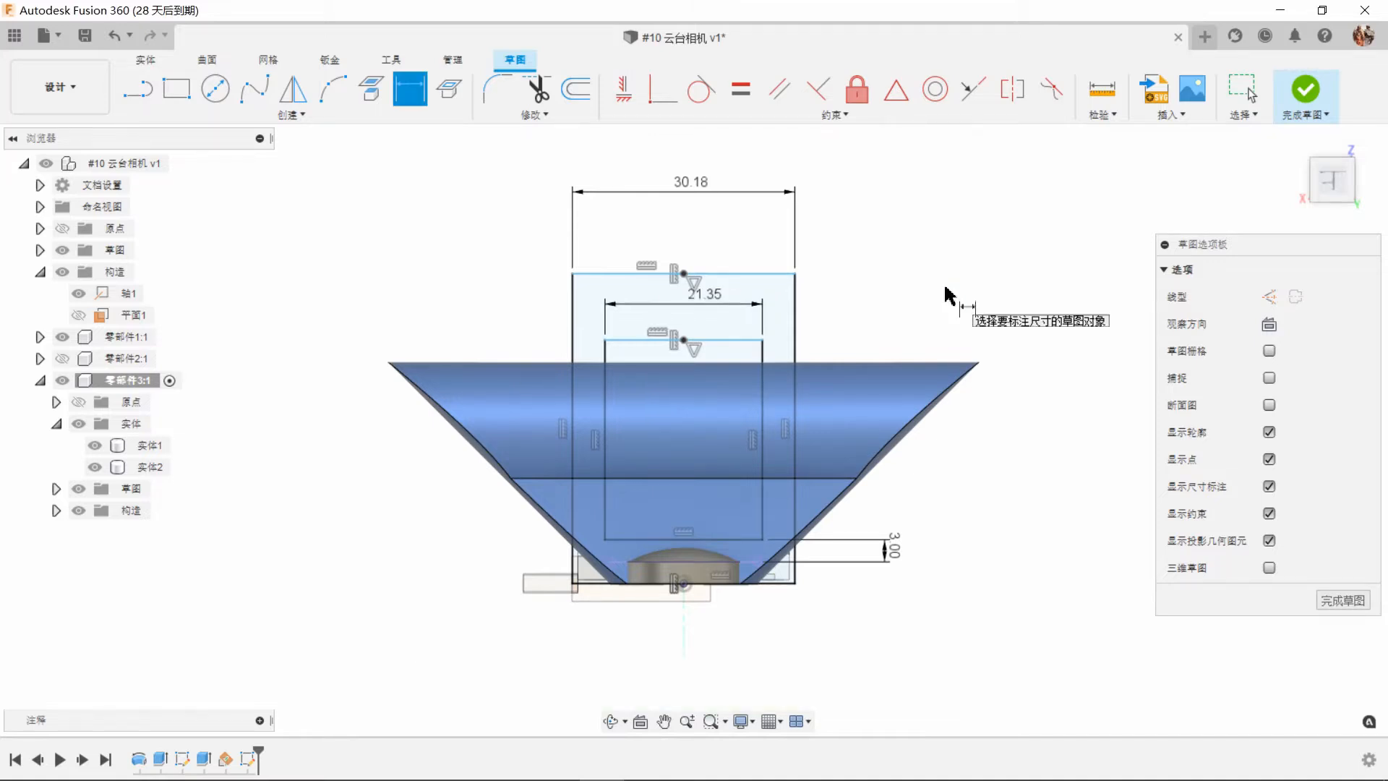
left_click(1305, 90)
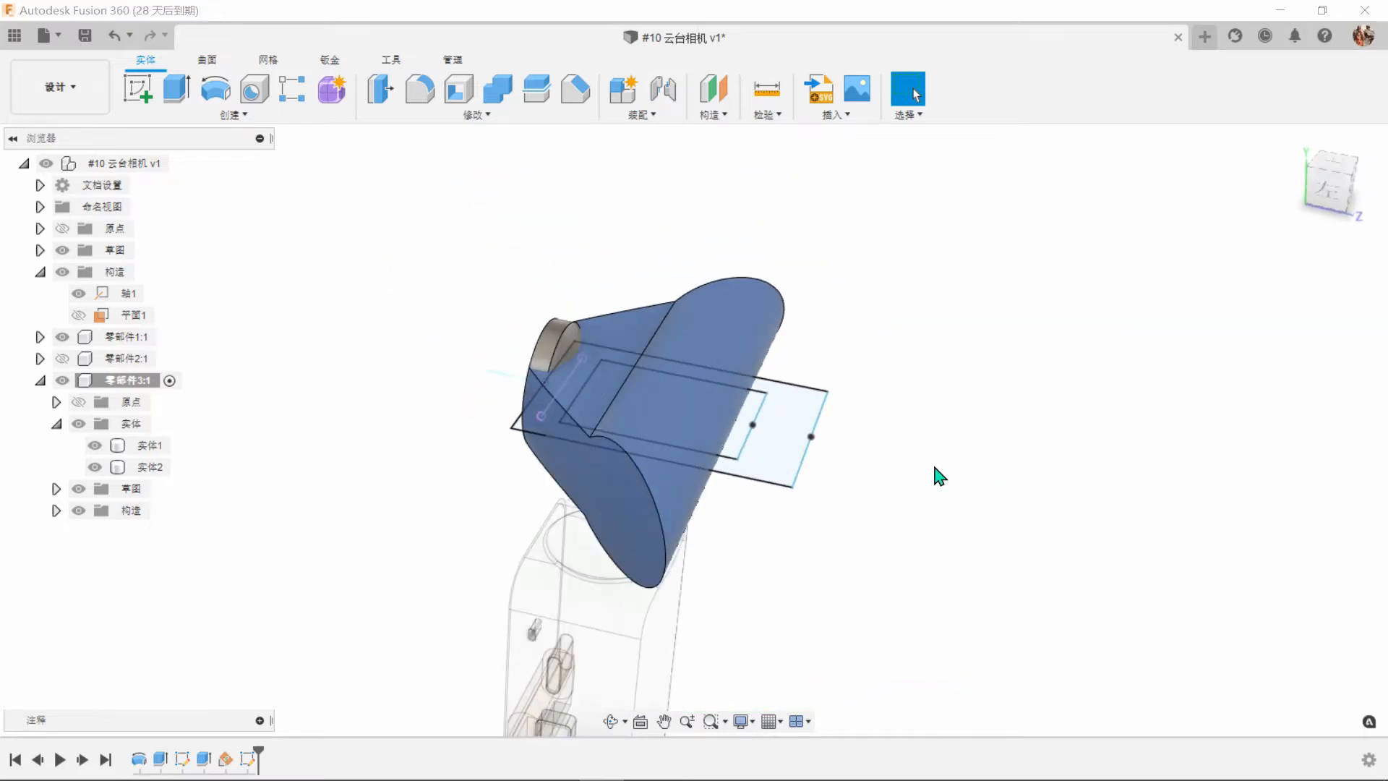
With component 零部件1:1 hidden, extrude the U-shaped profile between the rectangles symmetrically with extent All (全部) as an intersect (相交).
left_click(62, 337)
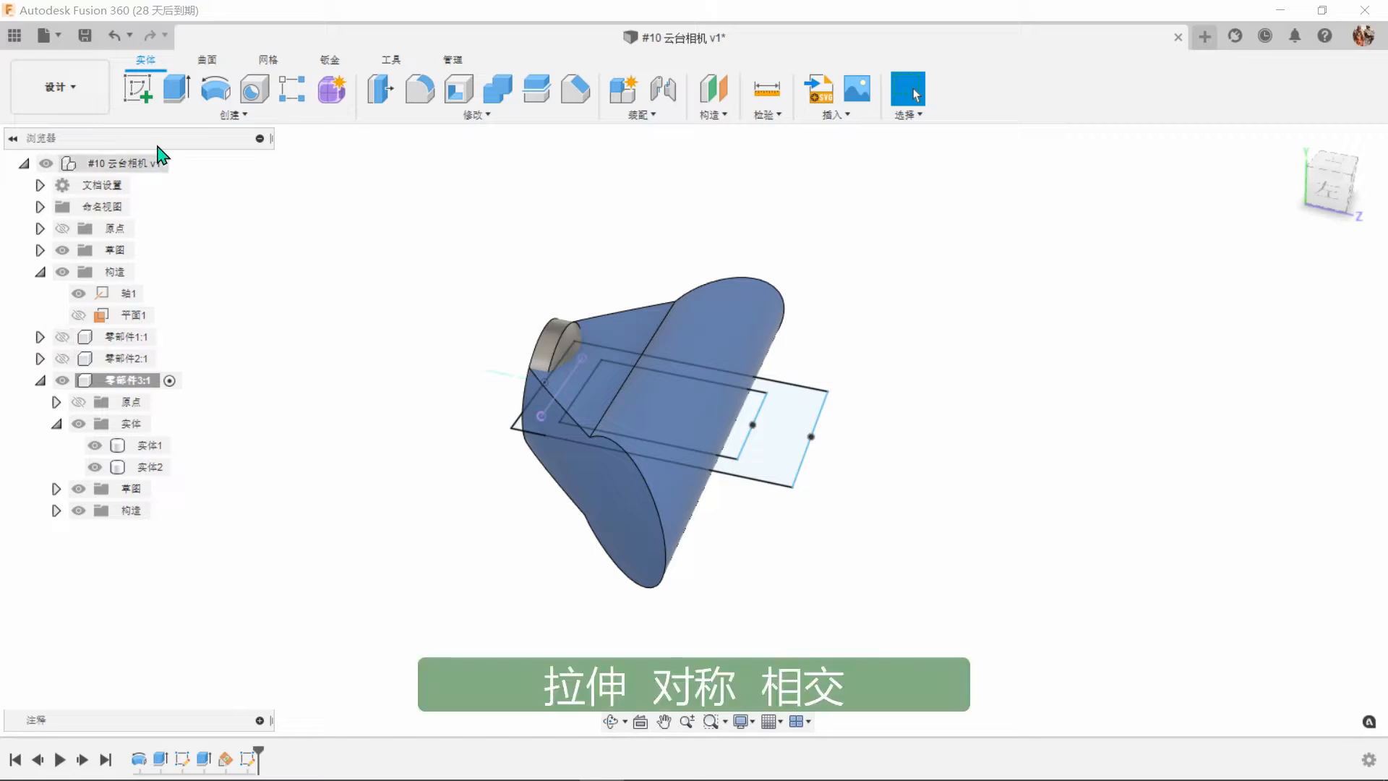
left_click(176, 88)
left_click(802, 448)
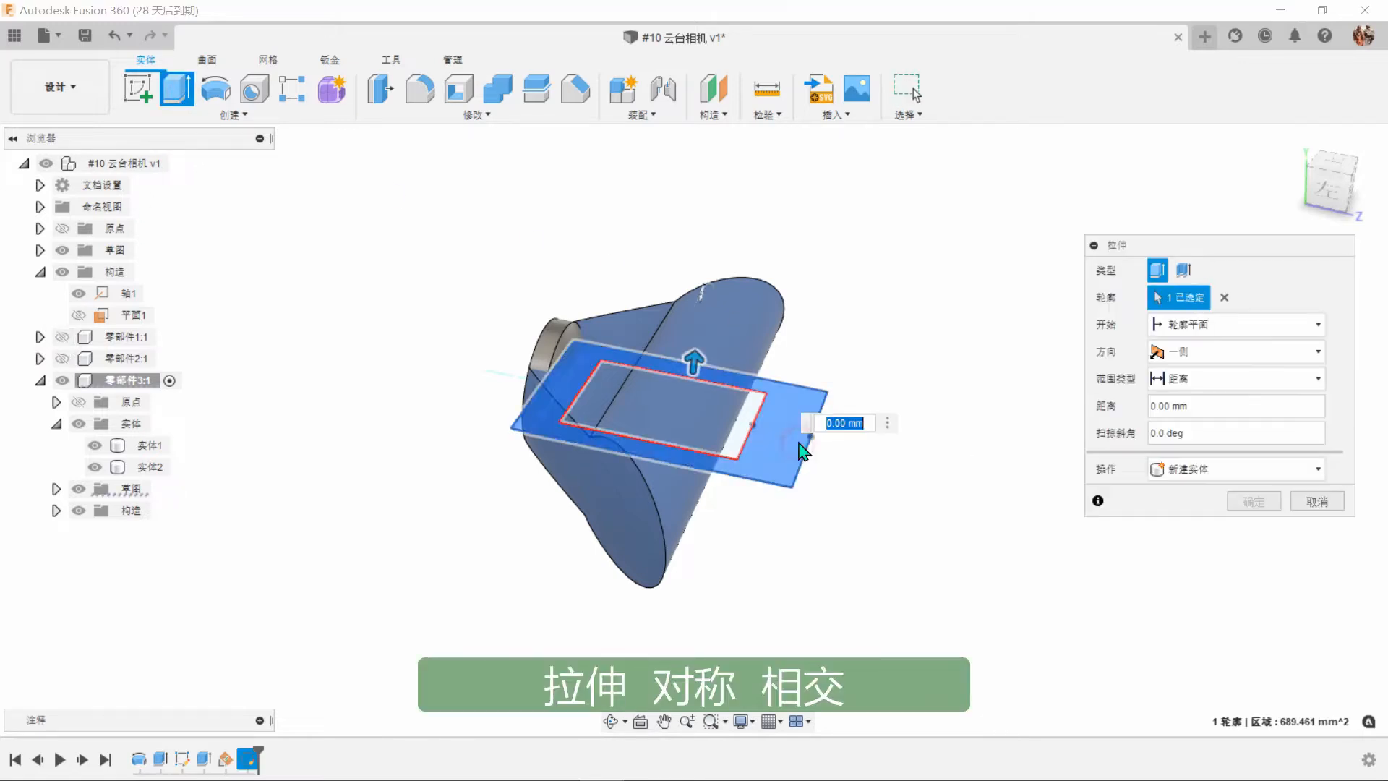
left_click(1215, 352)
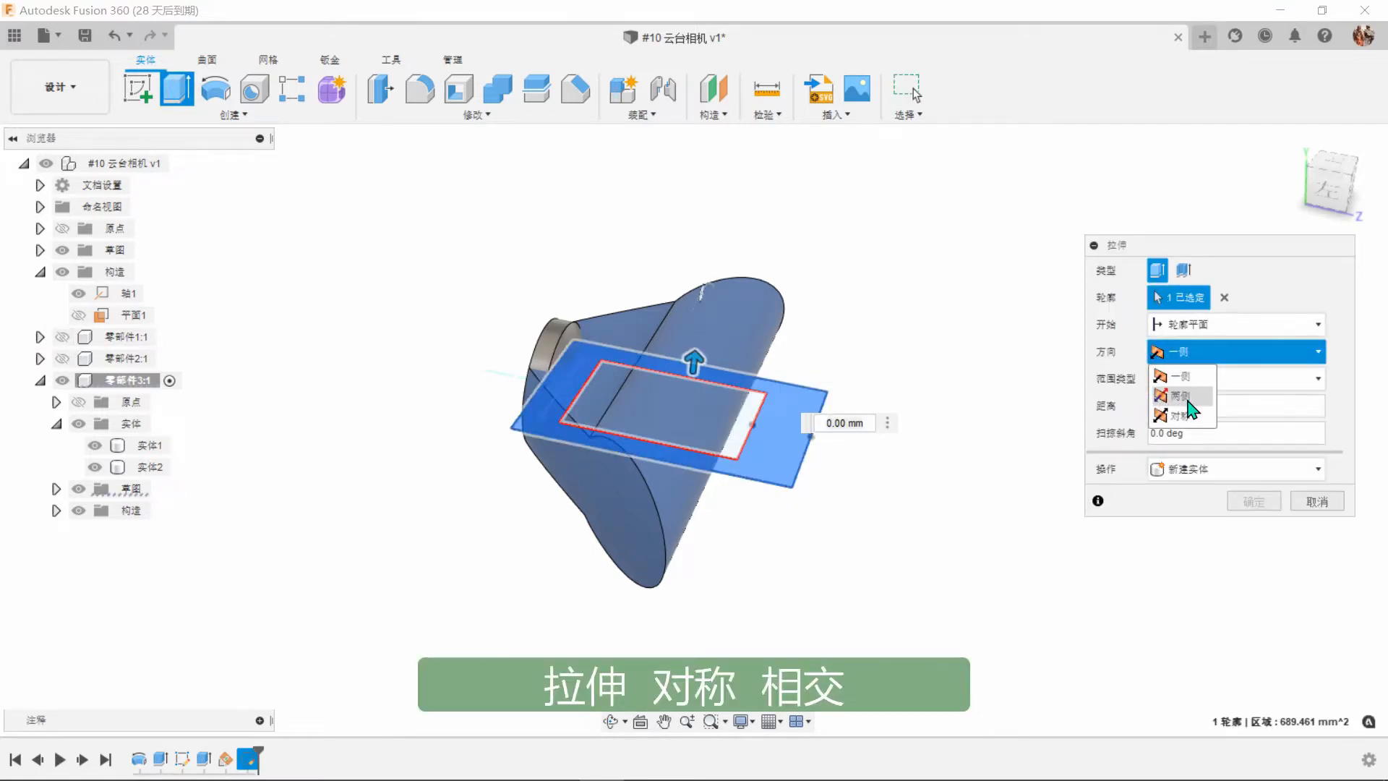
left_click(1186, 414)
left_click_drag(696, 365, 711, 195)
left_click(1226, 380)
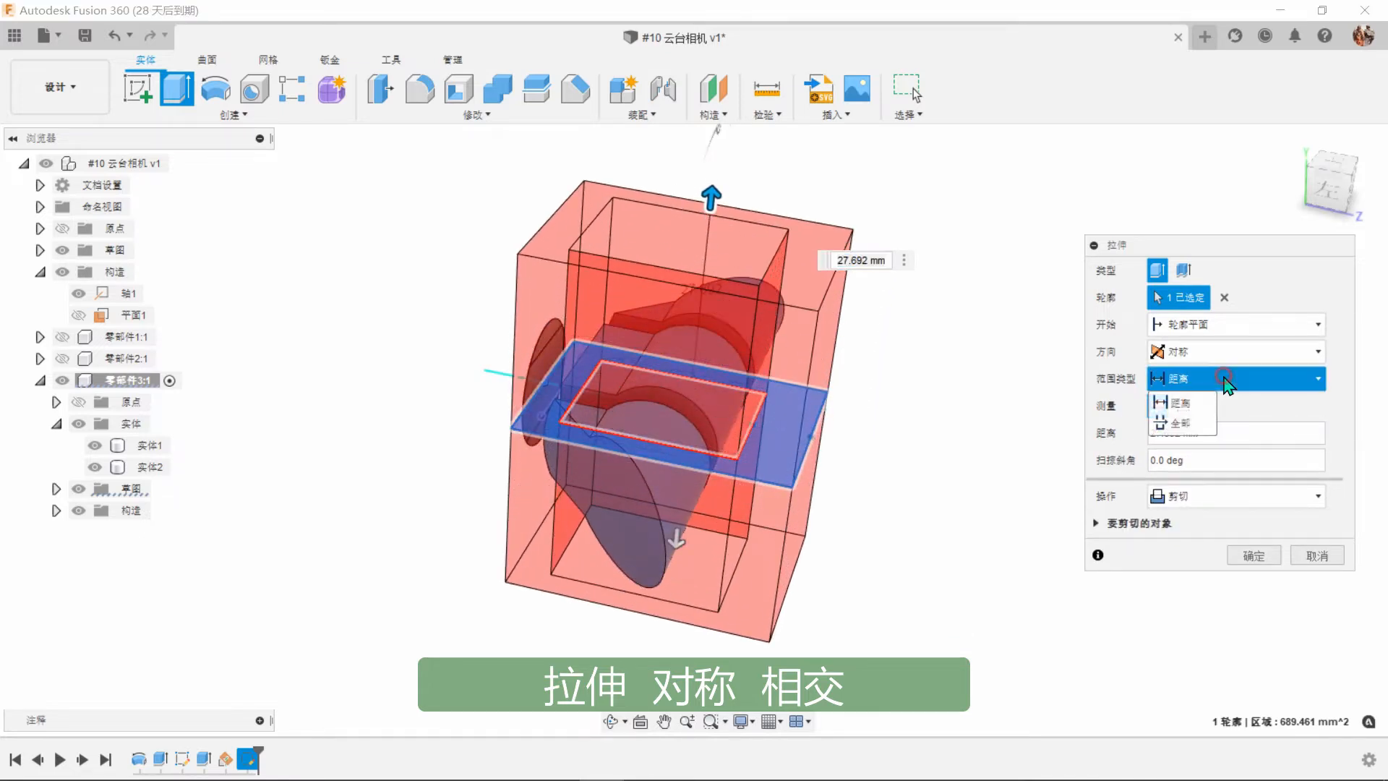
left_click(1180, 423)
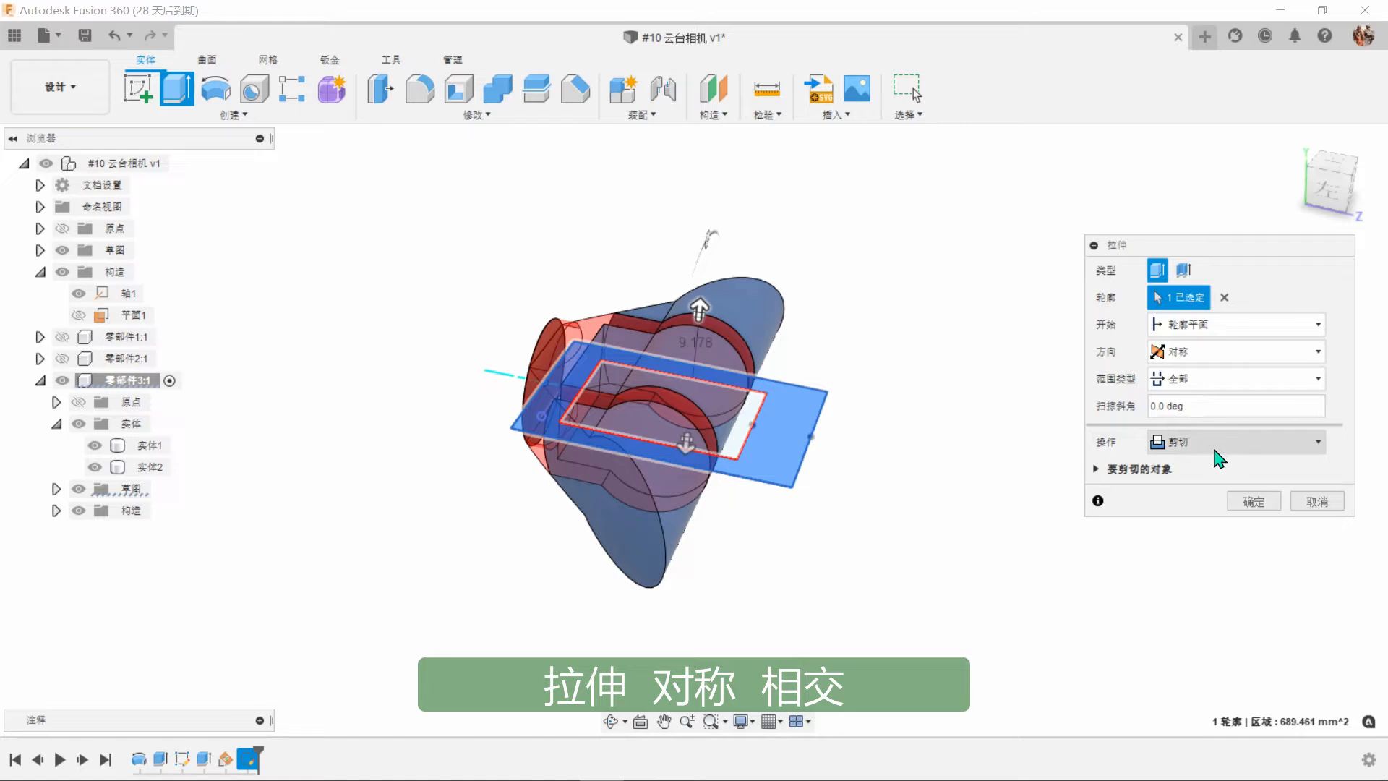
left_click(1216, 450)
left_click(1201, 503)
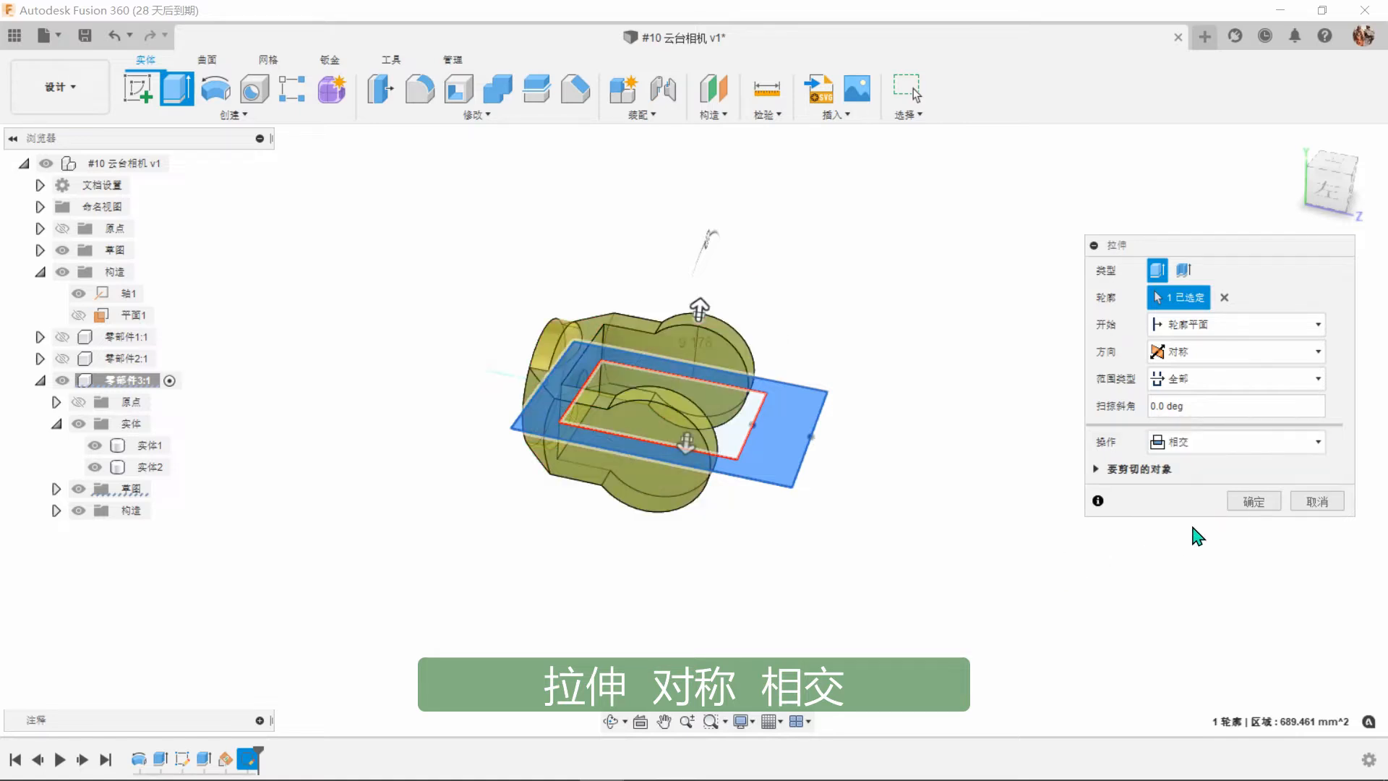
left_click(1251, 502)
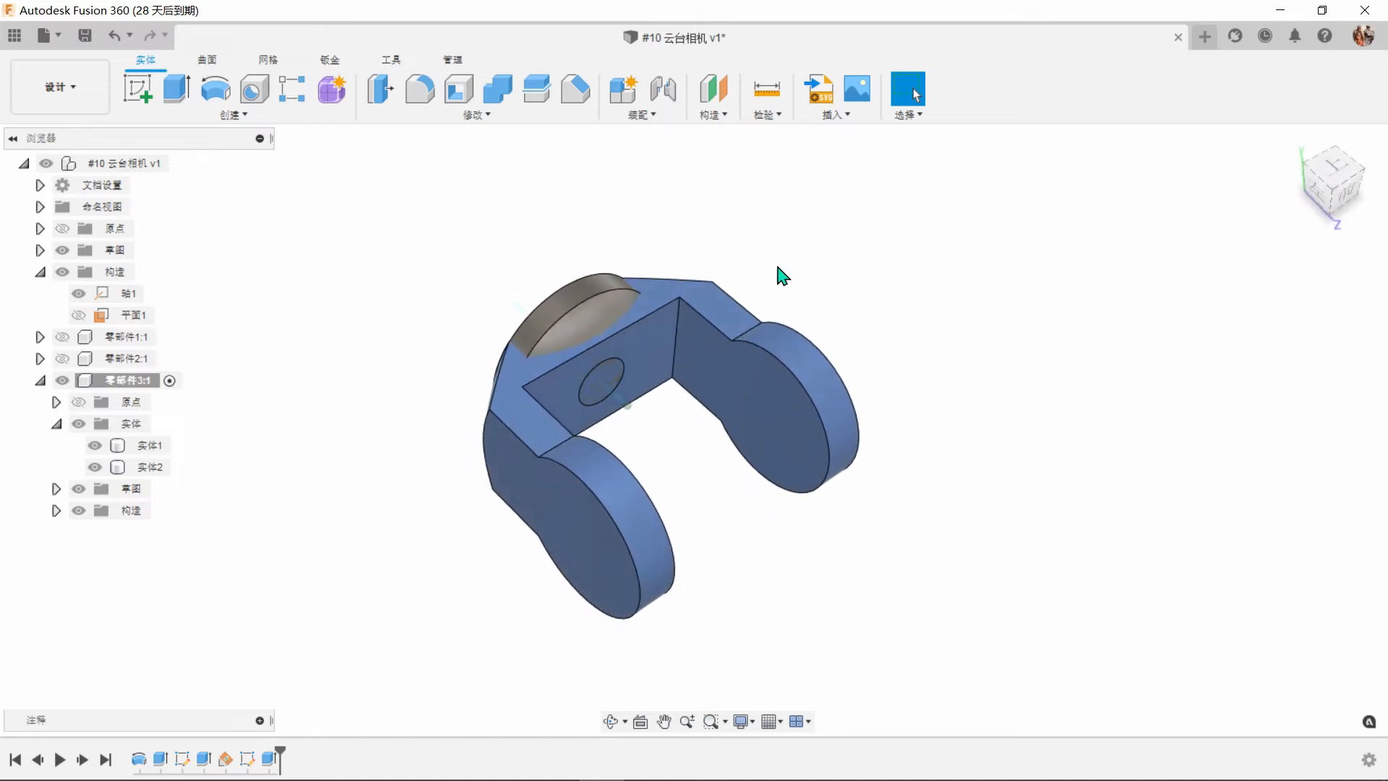
Combine the two-armed fork body with the round base body as a join (合并).
left_click(499, 90)
left_click(779, 383)
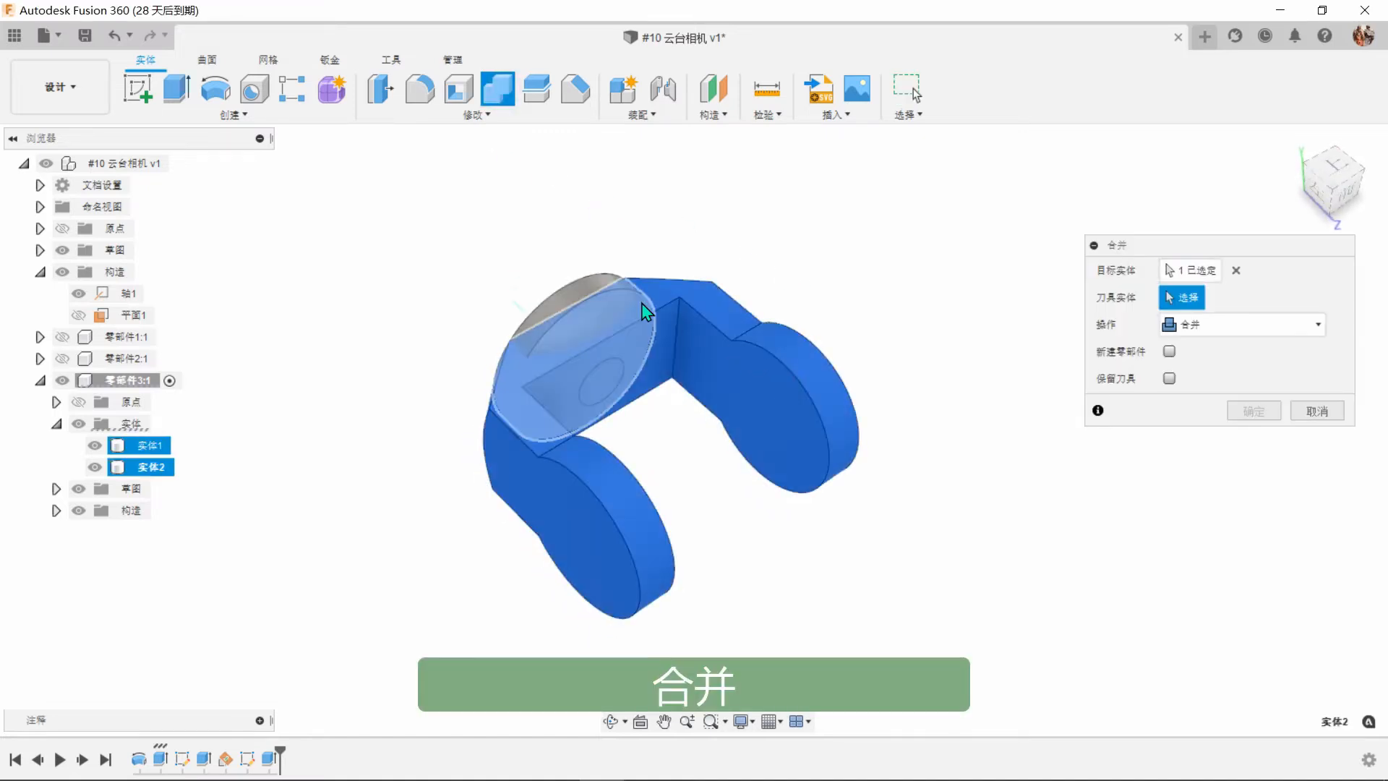
left_click(589, 298)
left_click(1253, 410)
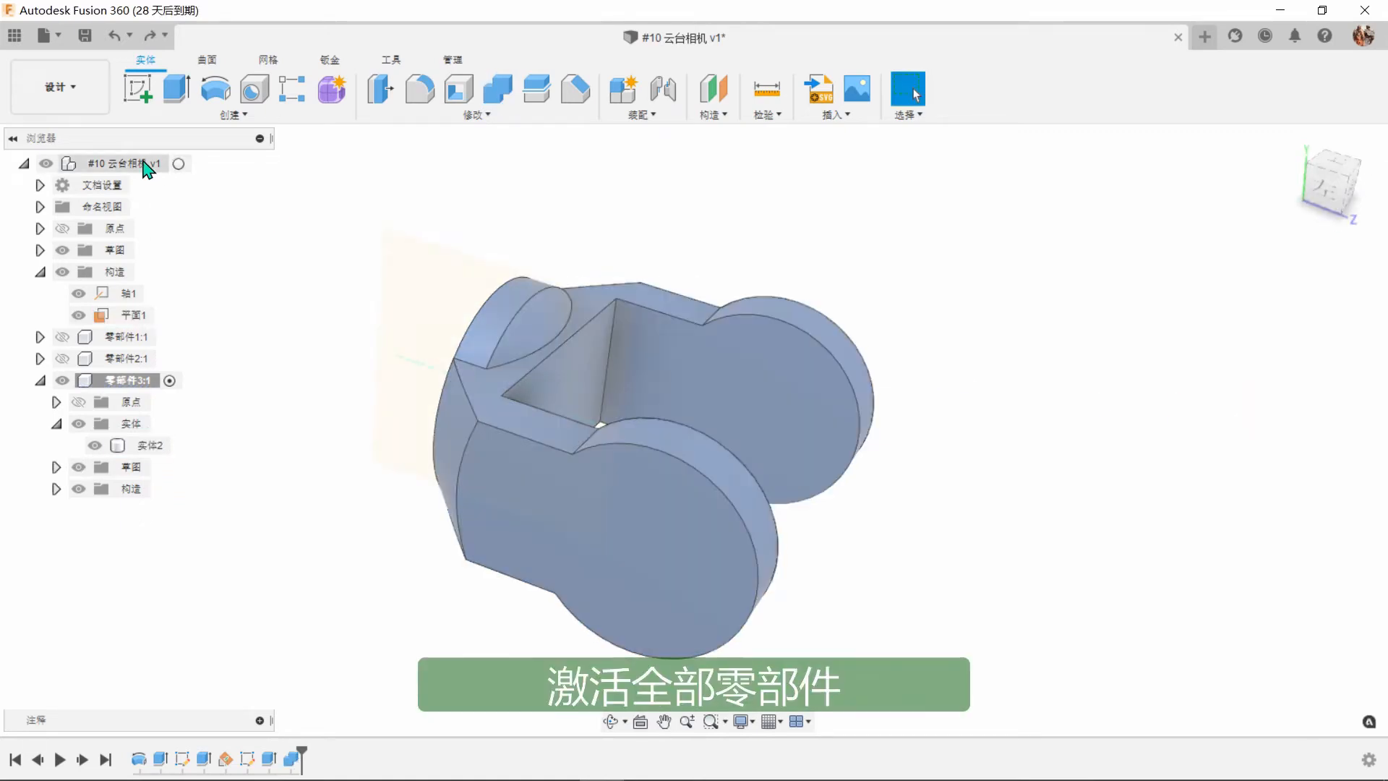
Activate the top-level component and create a sketch on construction plane 平面1.
left_click(181, 164)
left_click(544, 181)
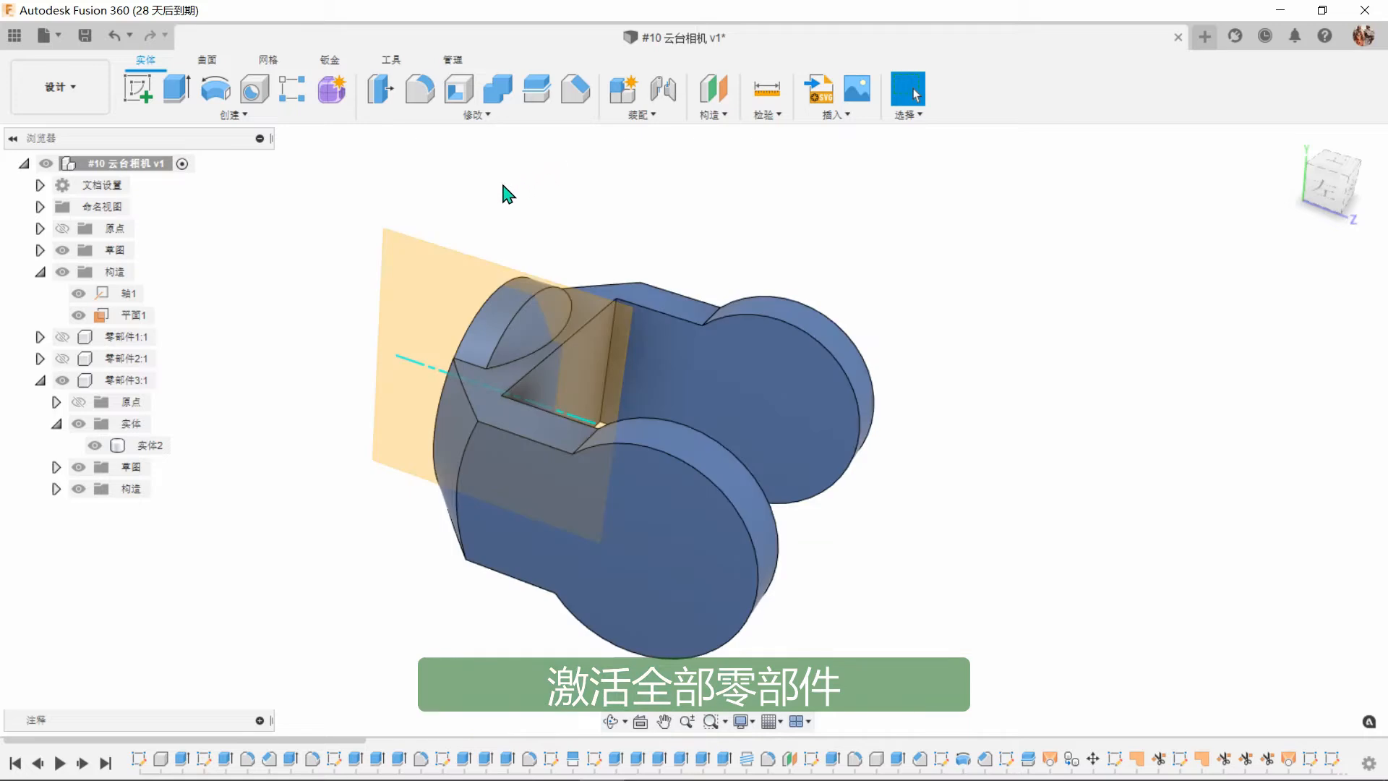
left_click(446, 269)
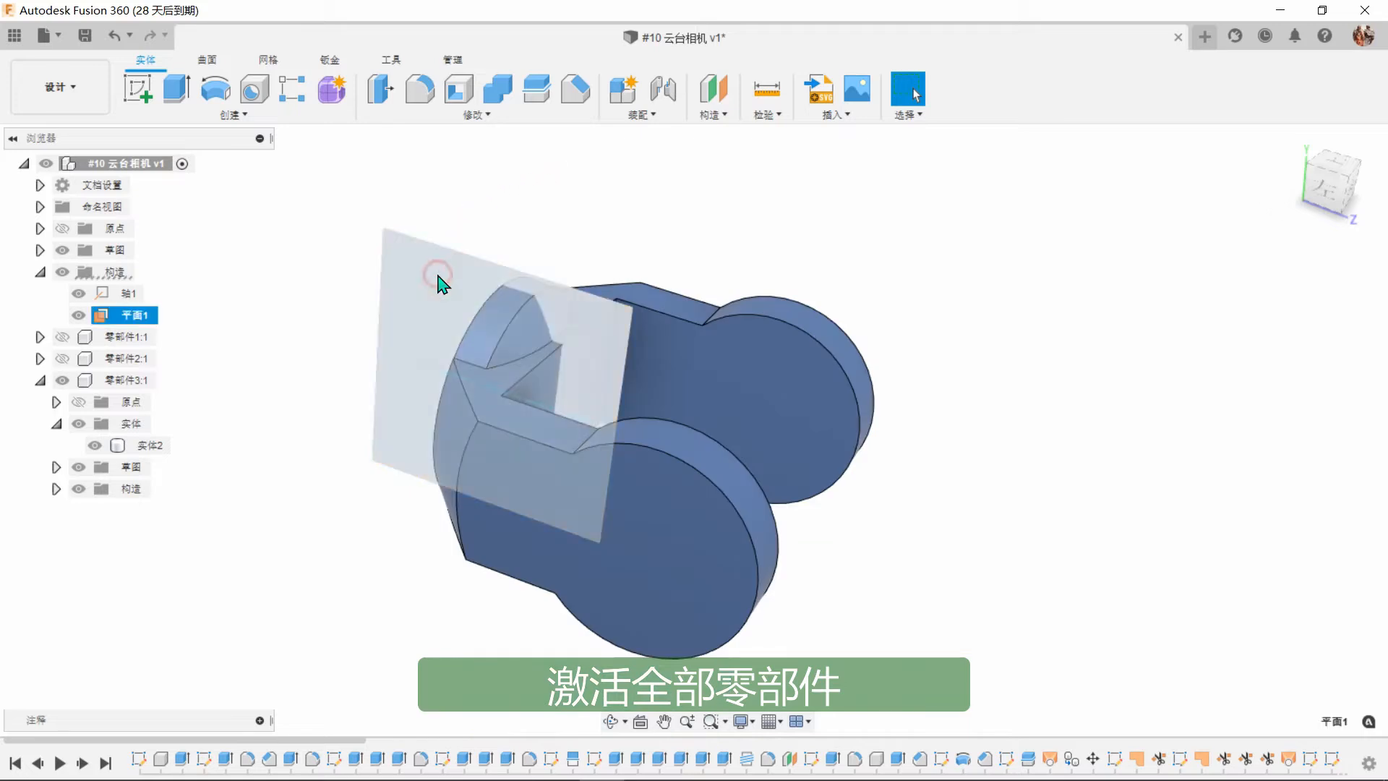
left_click(141, 91)
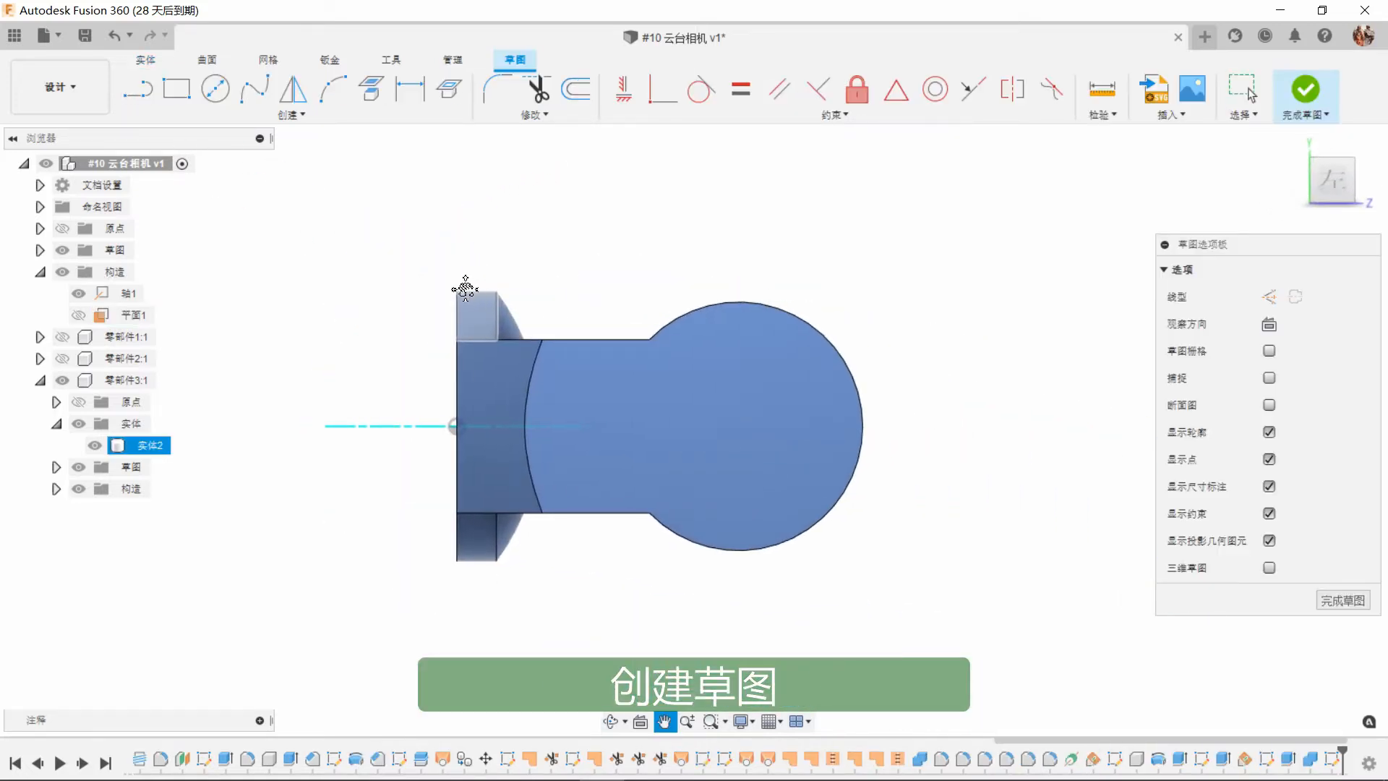
middle_click_drag(464, 289, 383, 289)
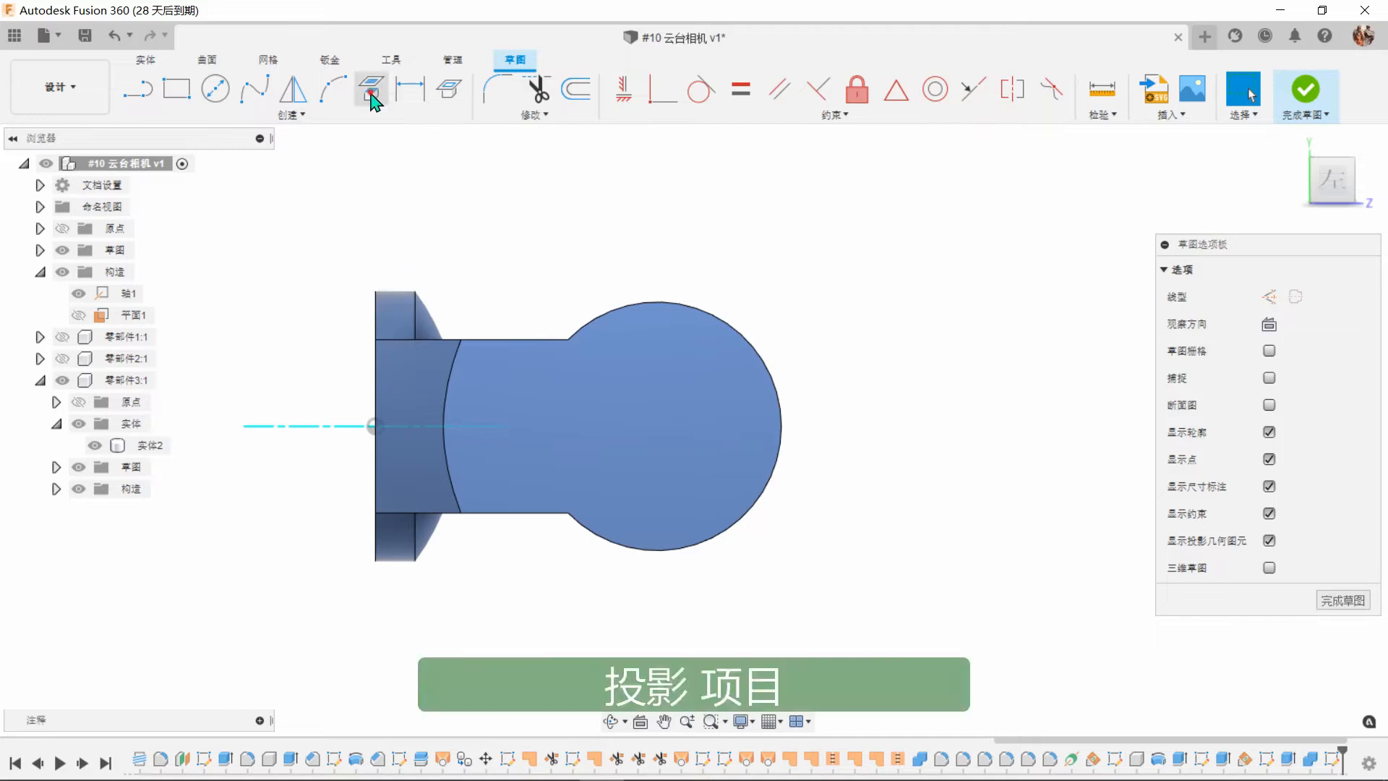
Project the arc of the fork arm's round end into the sketch and convert it to a construction line.
key("p")
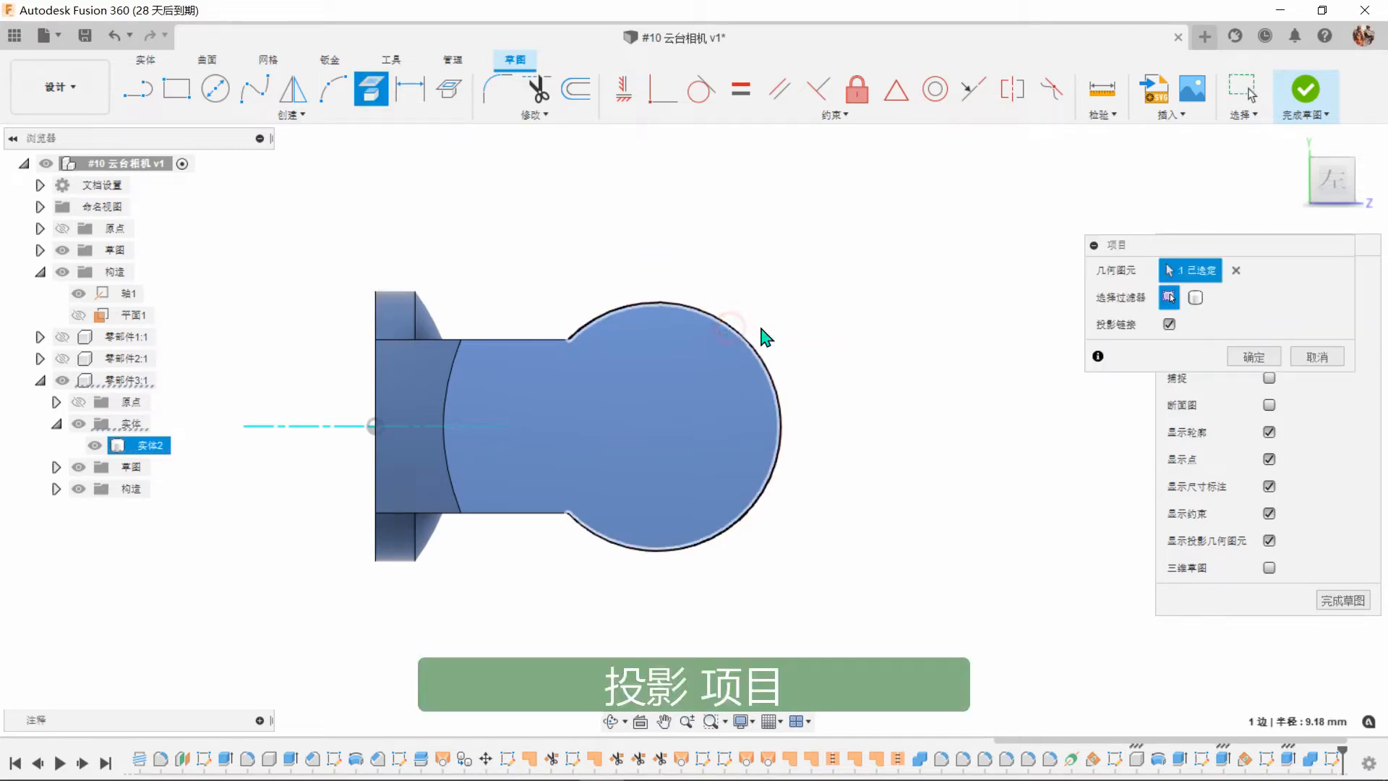
left_click(752, 346)
left_click(1241, 354)
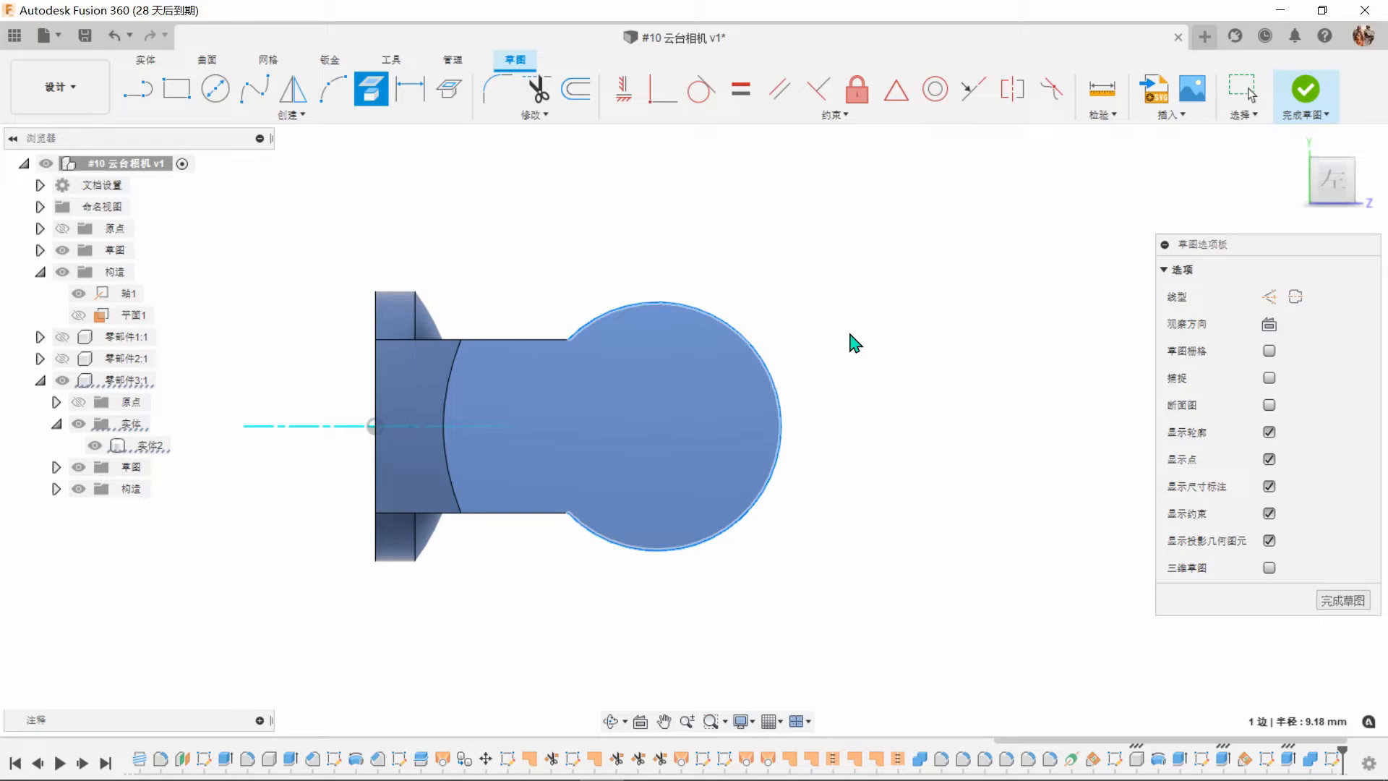
left_click(772, 377)
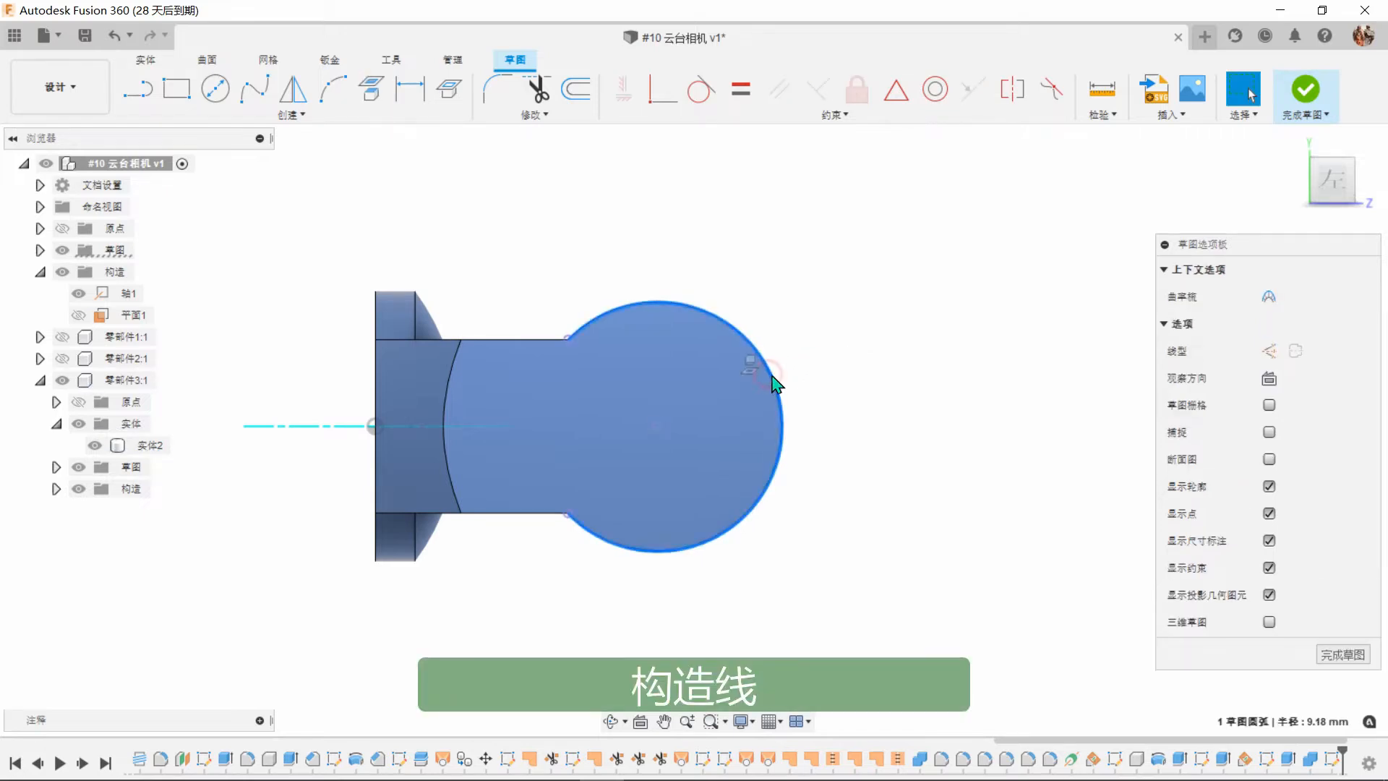
left_click(1273, 350)
left_click(1009, 347)
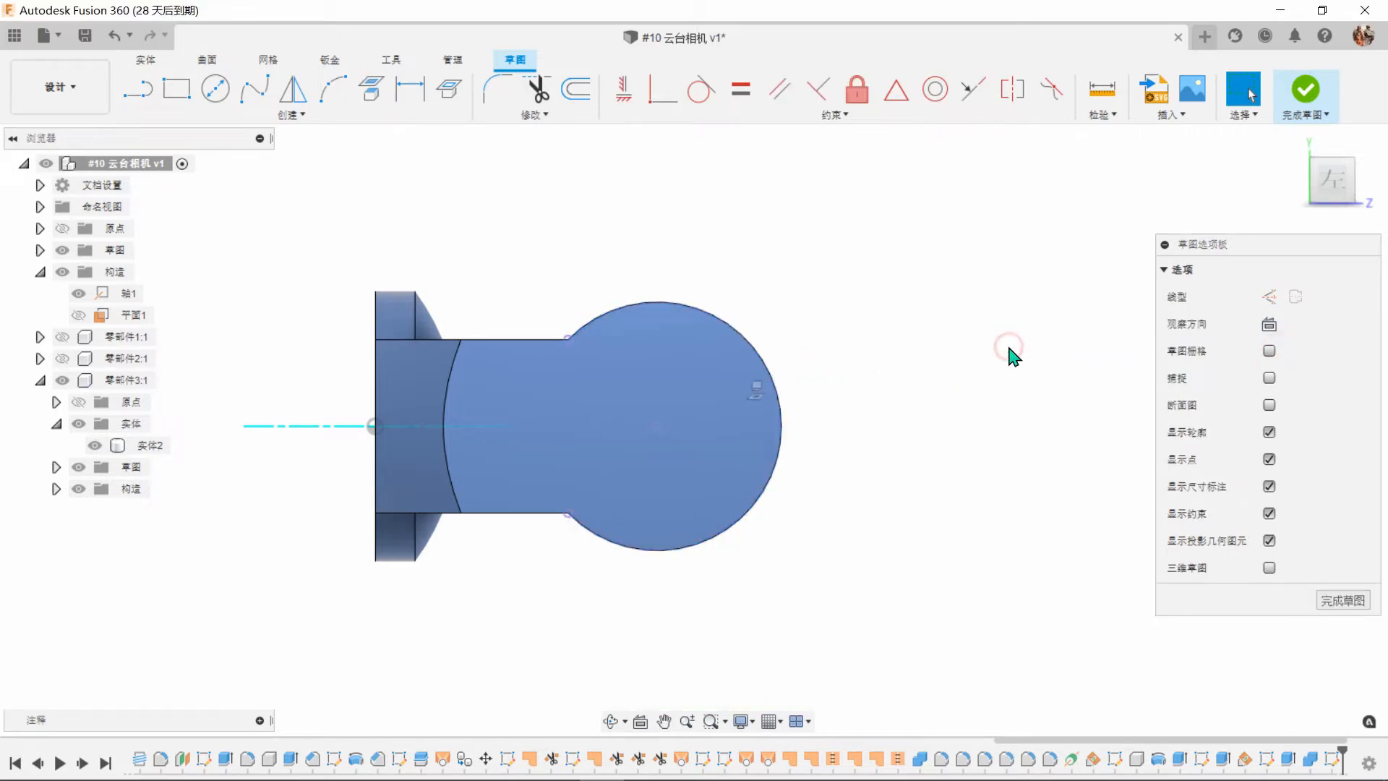
Sketch a centre-diameter circle about 26.5 mm across, centred on the projected arc's centre point.
left_click(215, 88)
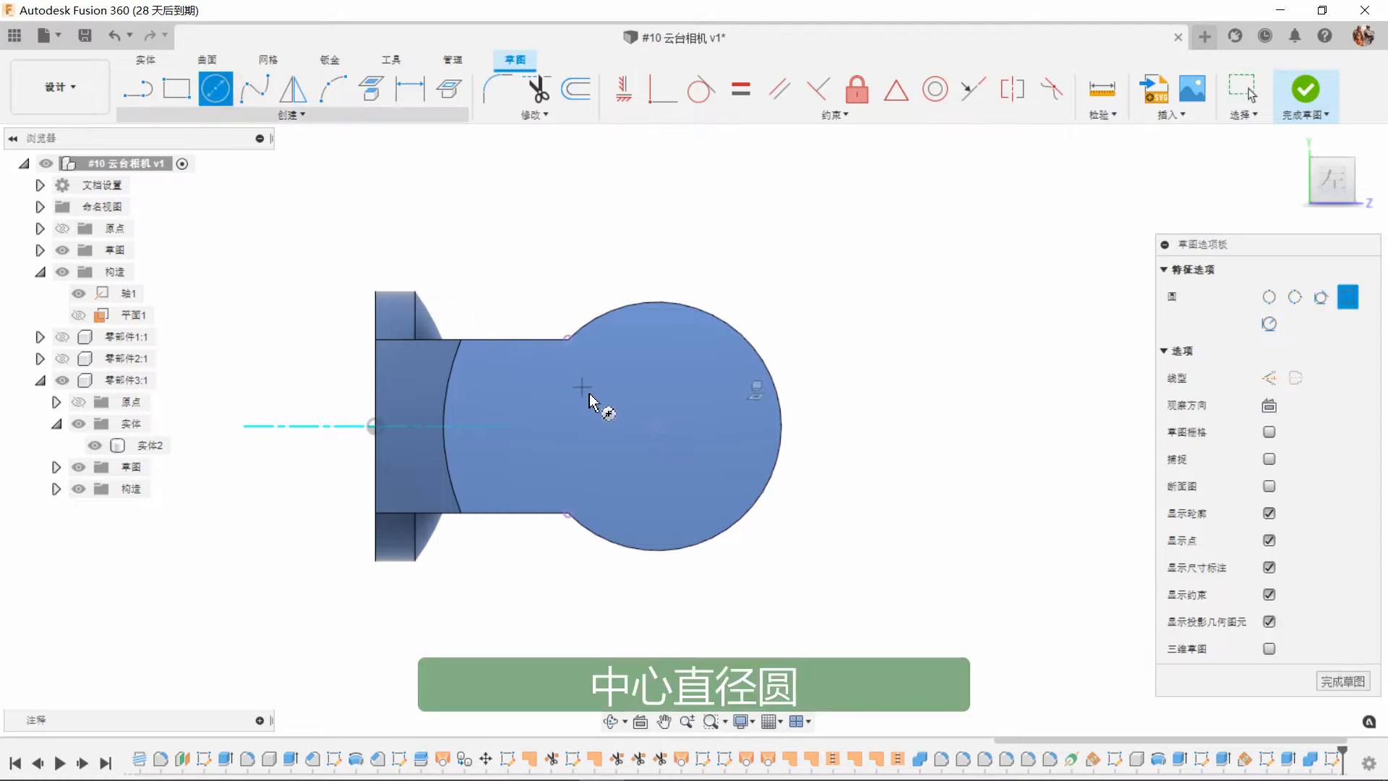
left_click(657, 427)
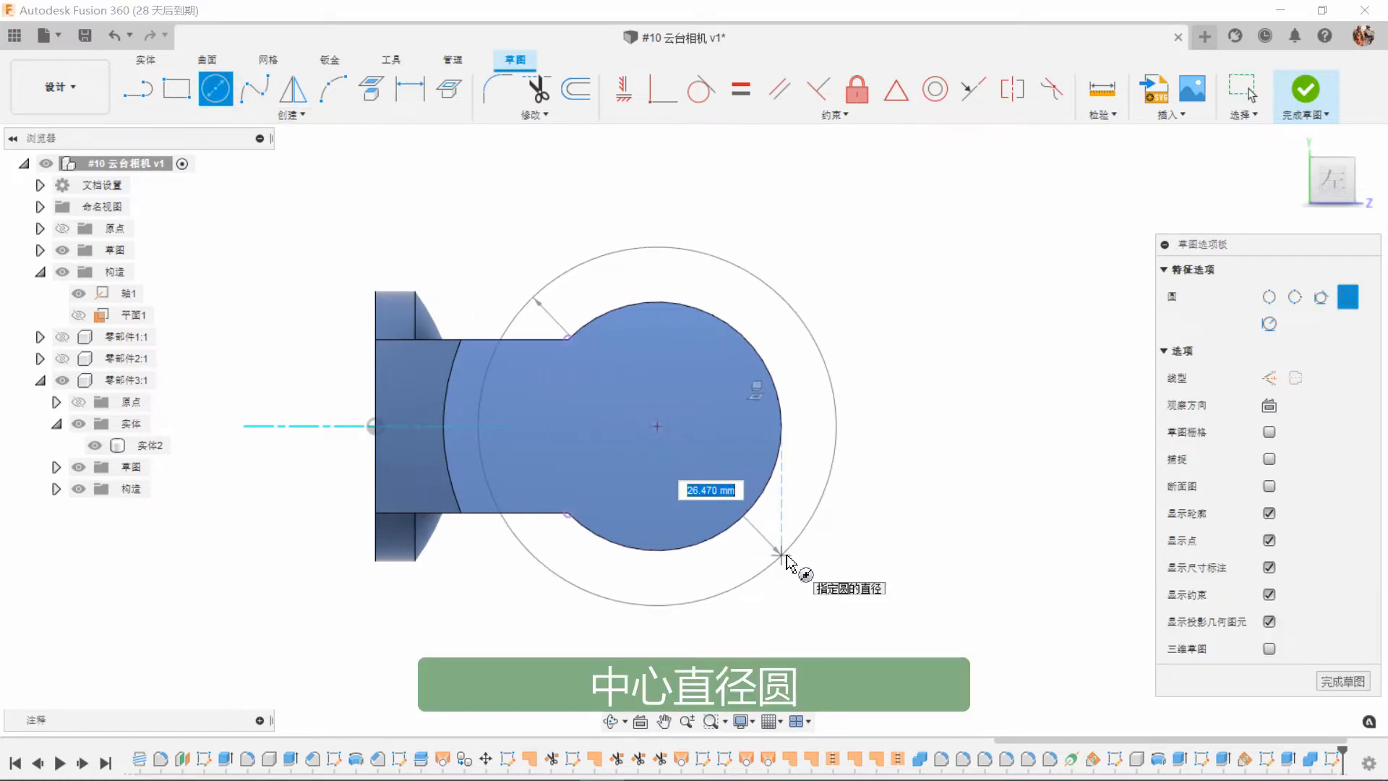
left_click(782, 558)
Sketch a two-point rectangle about 10.7 mm wide and 21 mm high across the middle of the circle.
left_click(177, 88)
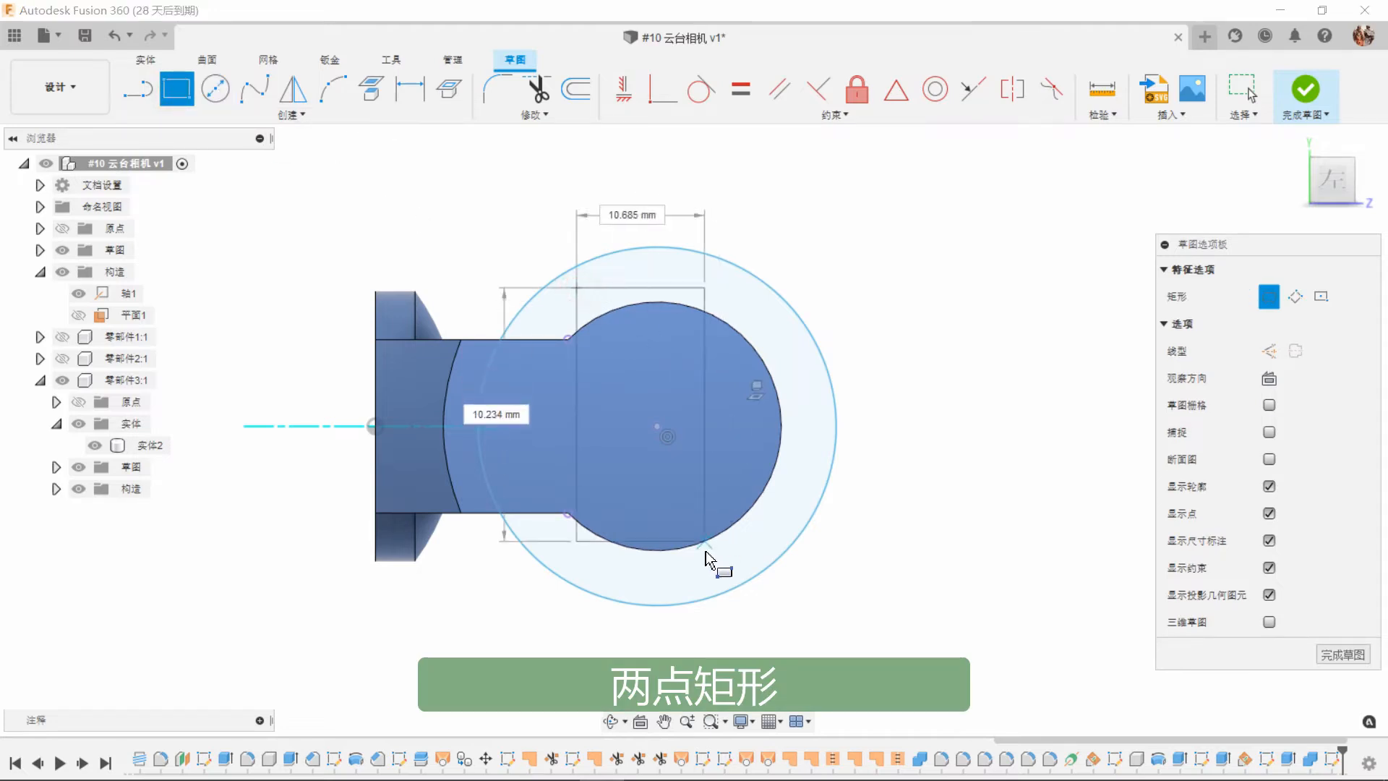
left_click(704, 573)
right_click(945, 521)
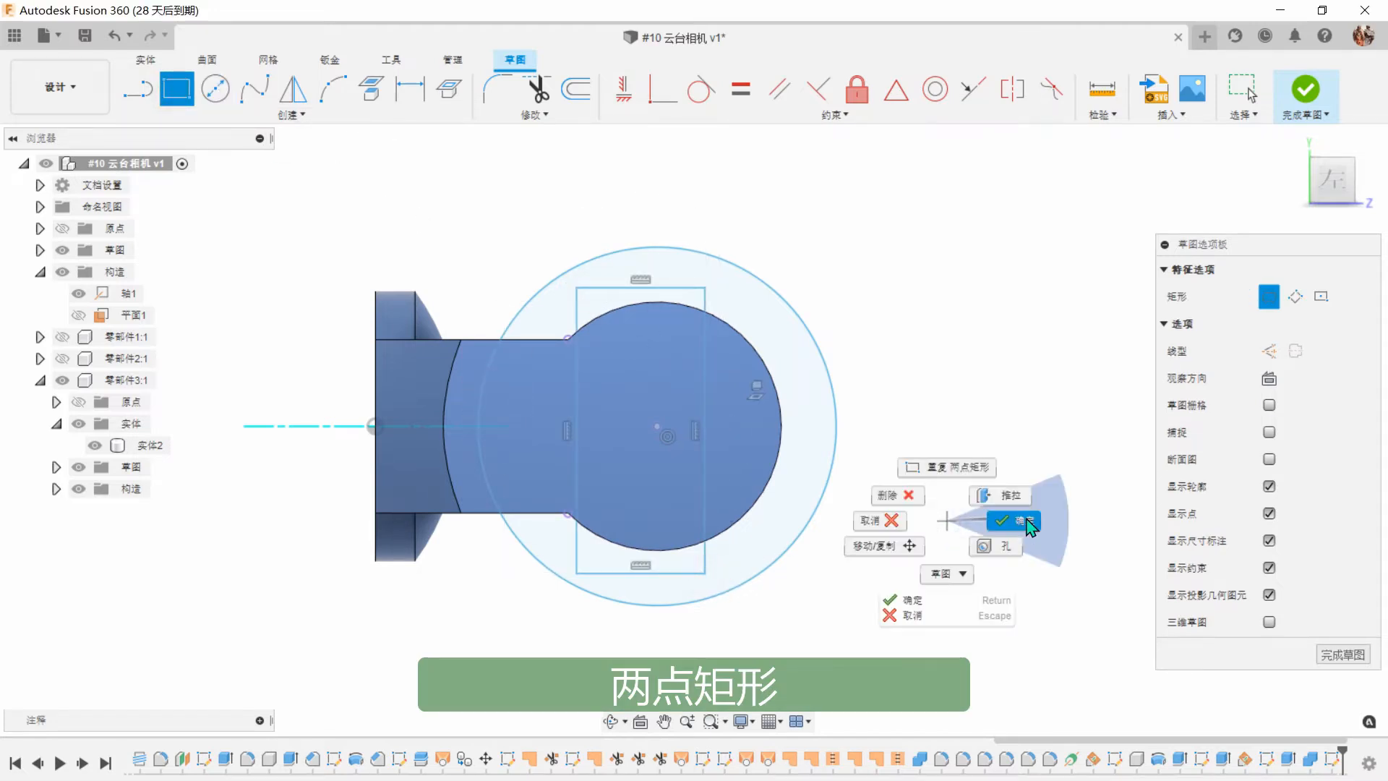
left_click(1022, 520)
Move the rectangle's right edge outward past the arm's round end and constrain its midpoint horizontally to the circle's centre.
left_click_drag(706, 470, 800, 473)
left_click(629, 101)
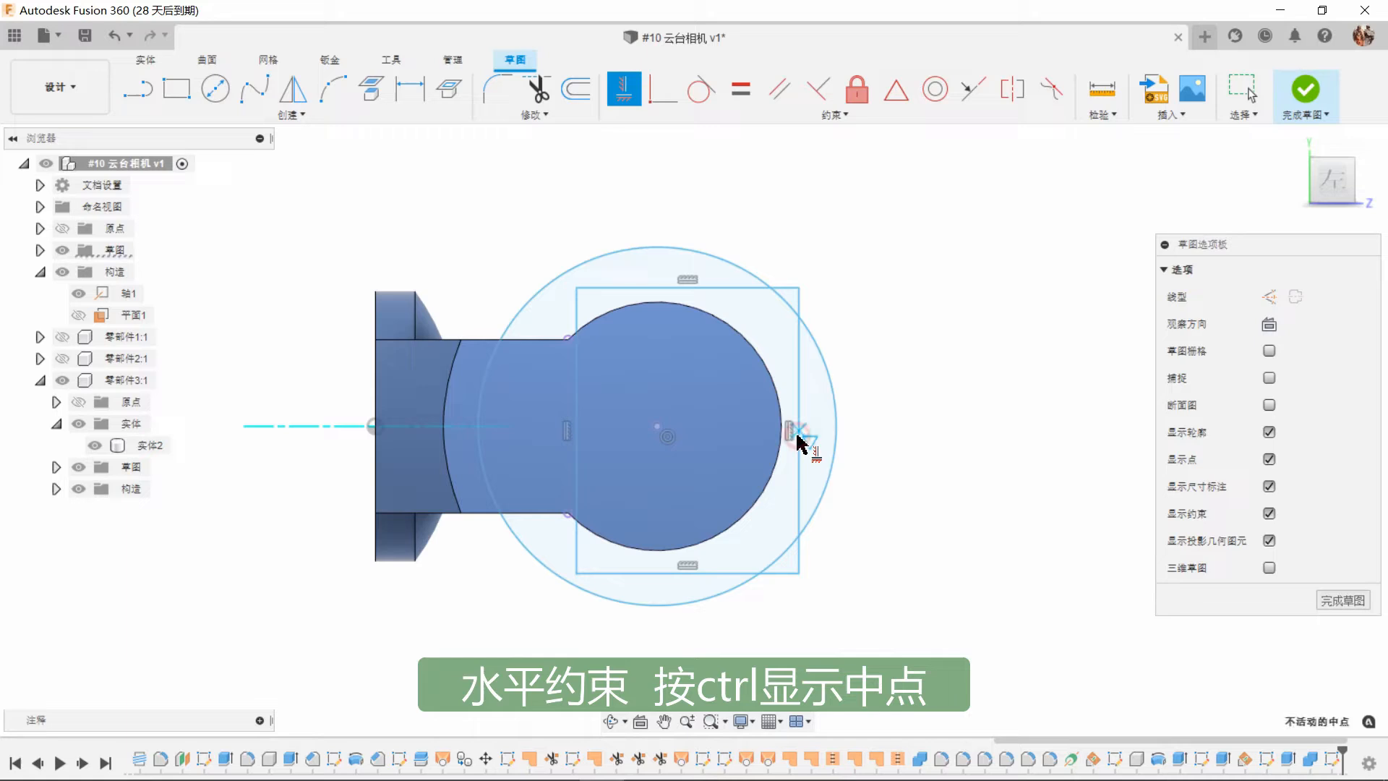
left_click(654, 431)
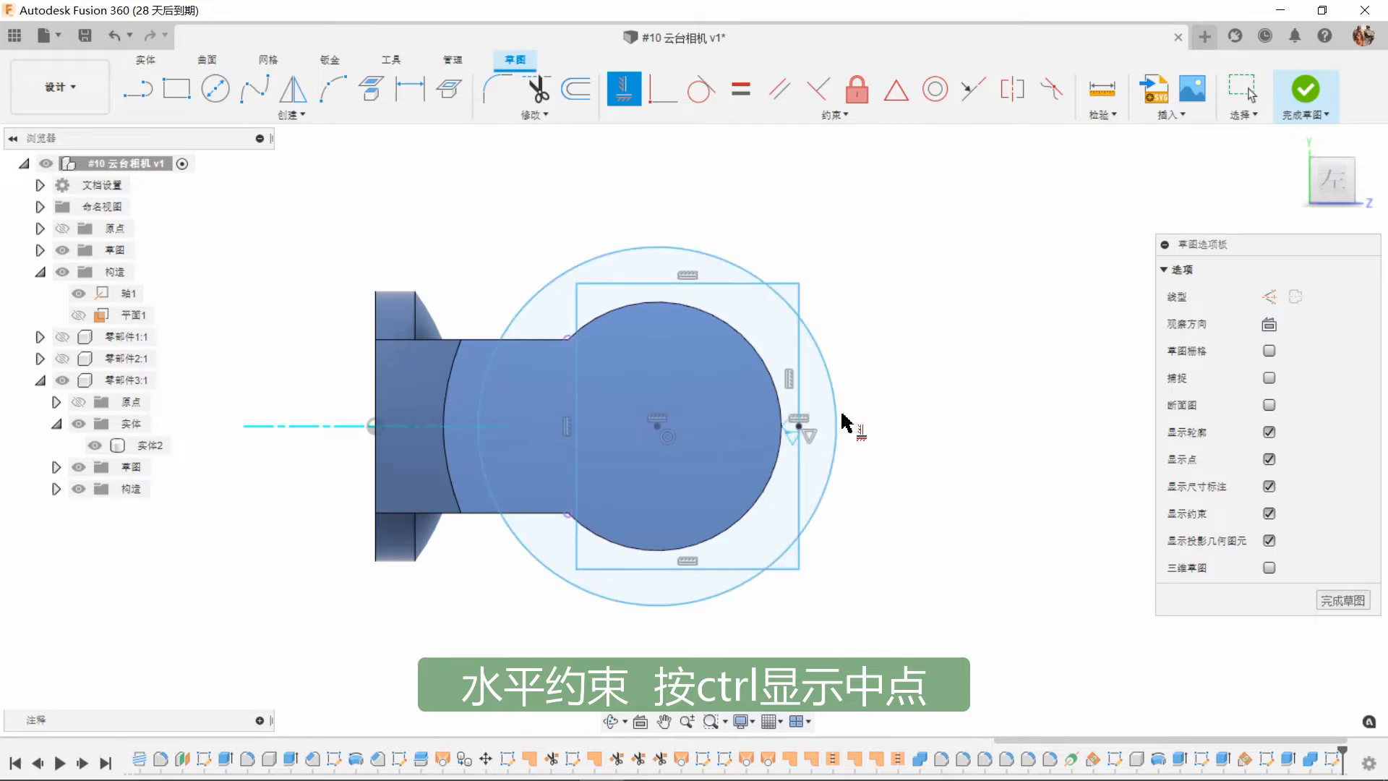
right_click(964, 368)
left_click(1026, 372)
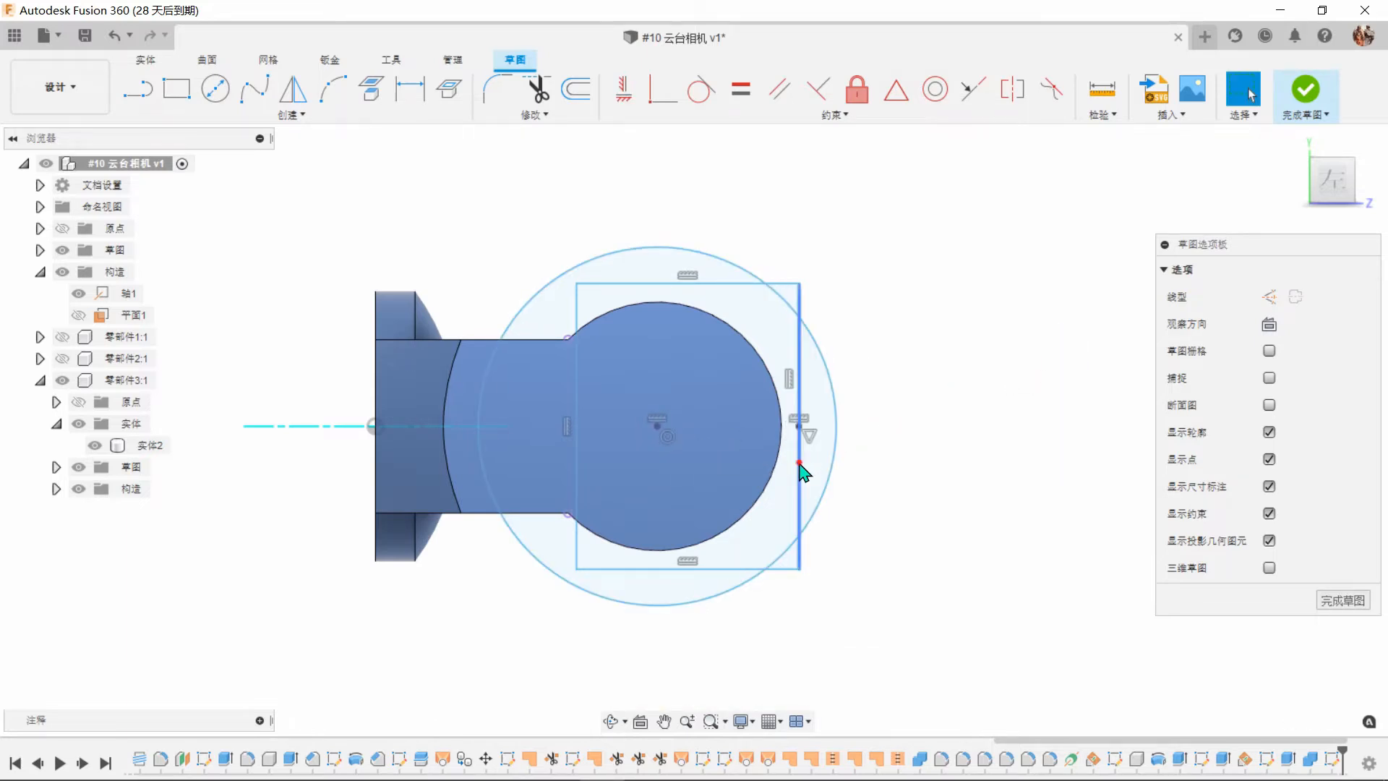
Bring the rectangle's right edge back near the circle's centre and dimension its distance from that centre to 1.5 mm.
left_click_drag(798, 463, 694, 462)
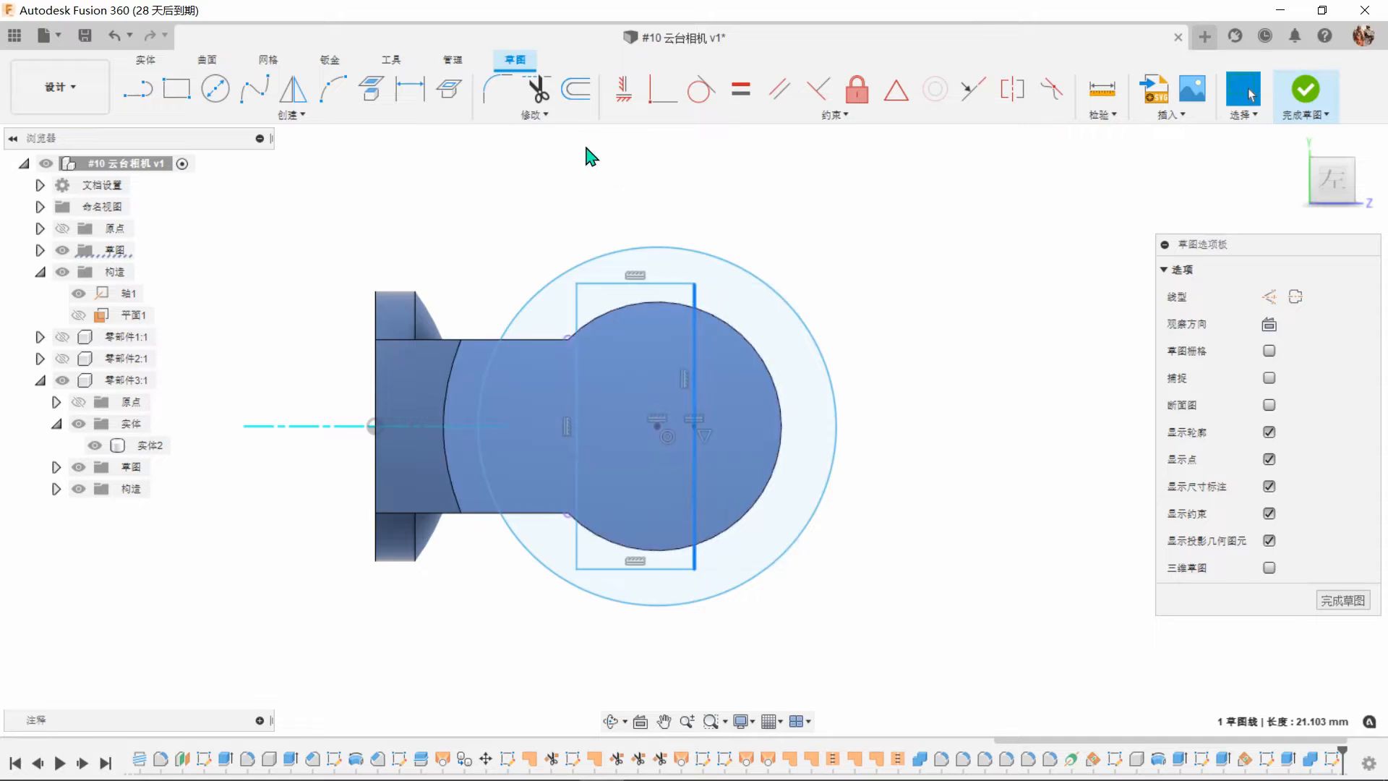
left_click(410, 88)
left_click(694, 452)
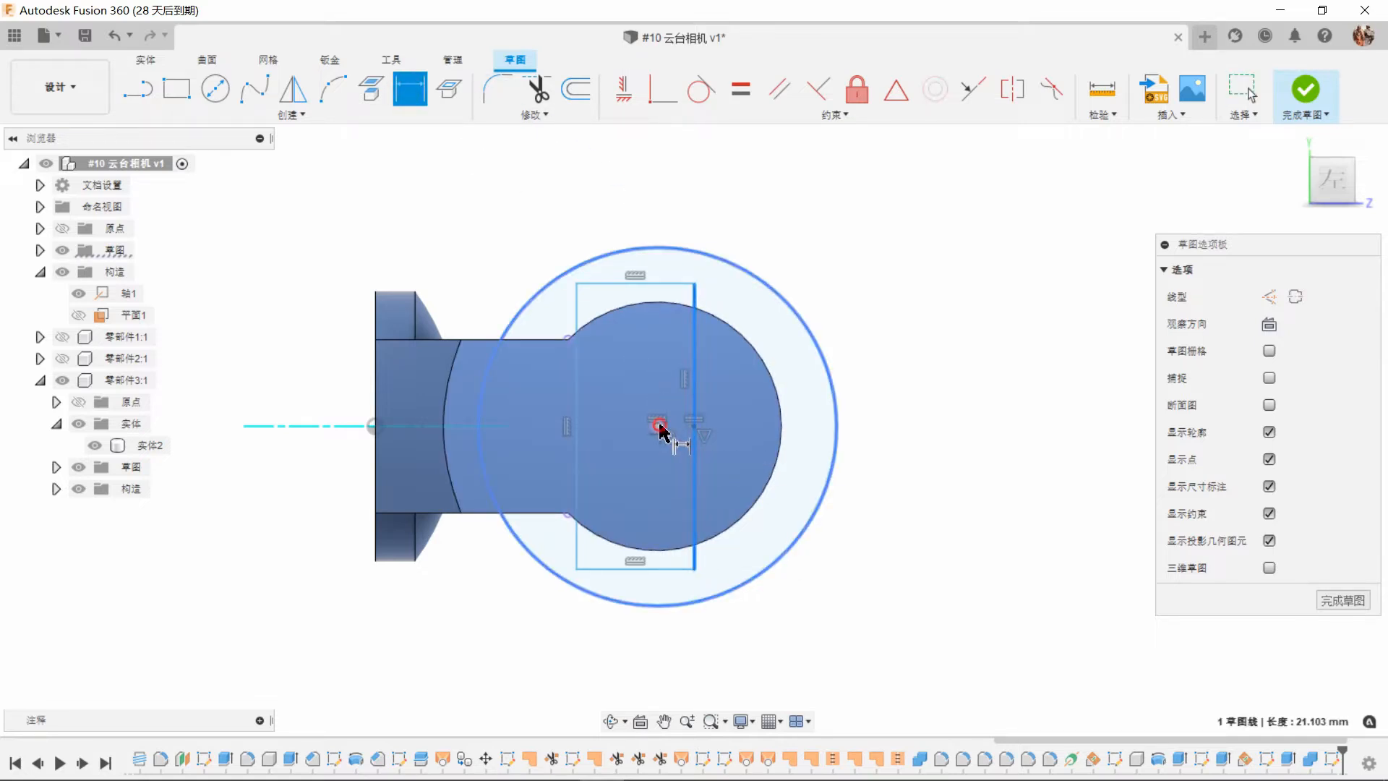
left_click(659, 427)
left_click(797, 646)
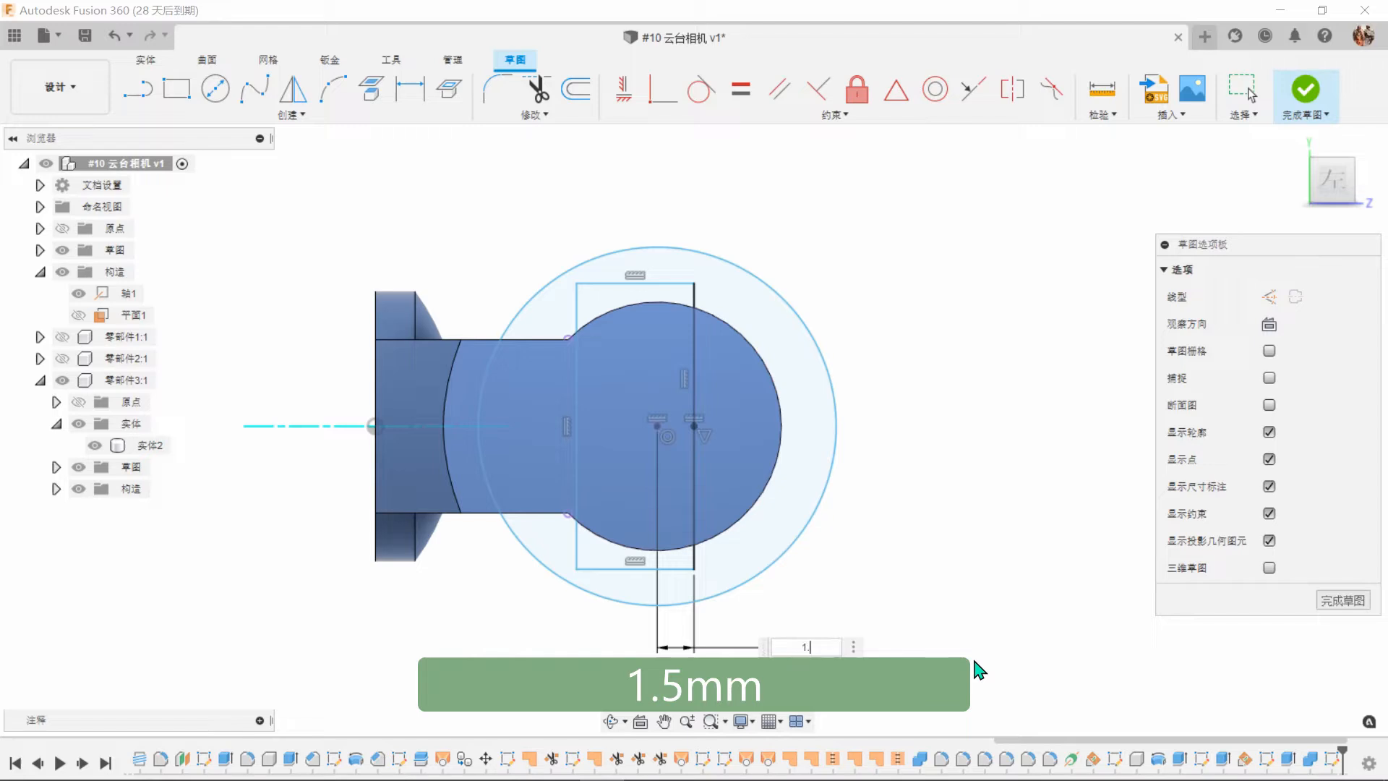
key("Return")
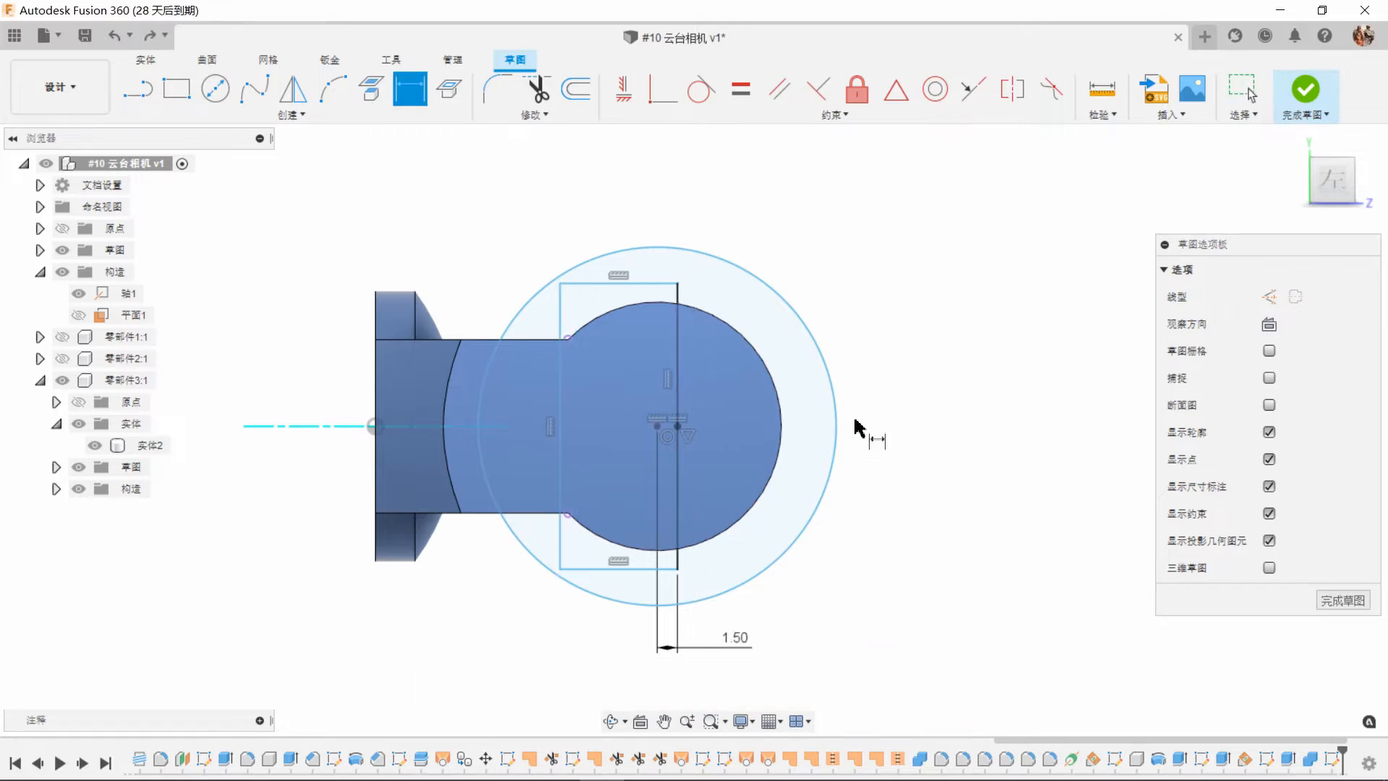
Dimension the circle's diameter to 22 mm and the rectangle's right edge to 20.2 mm.
left_click(833, 361)
left_click(828, 251)
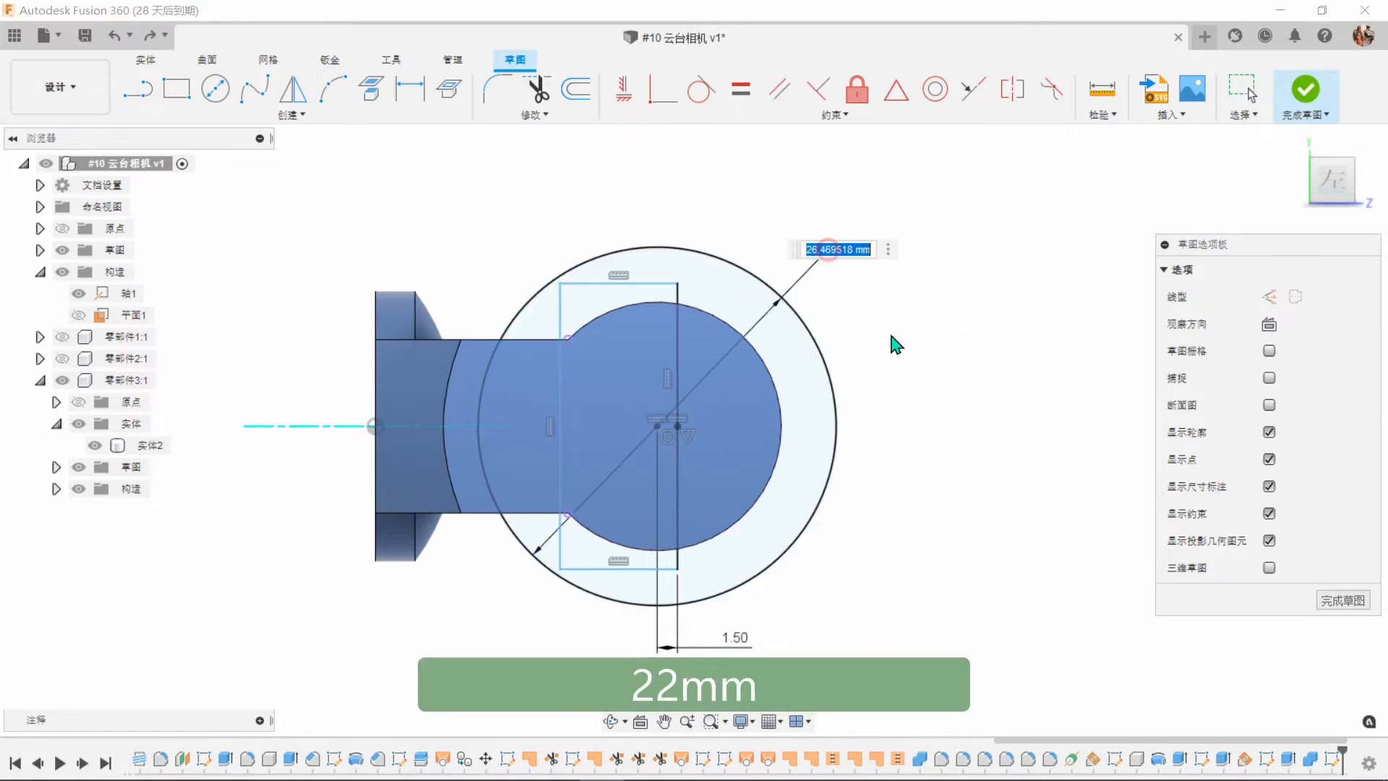
key("Return")
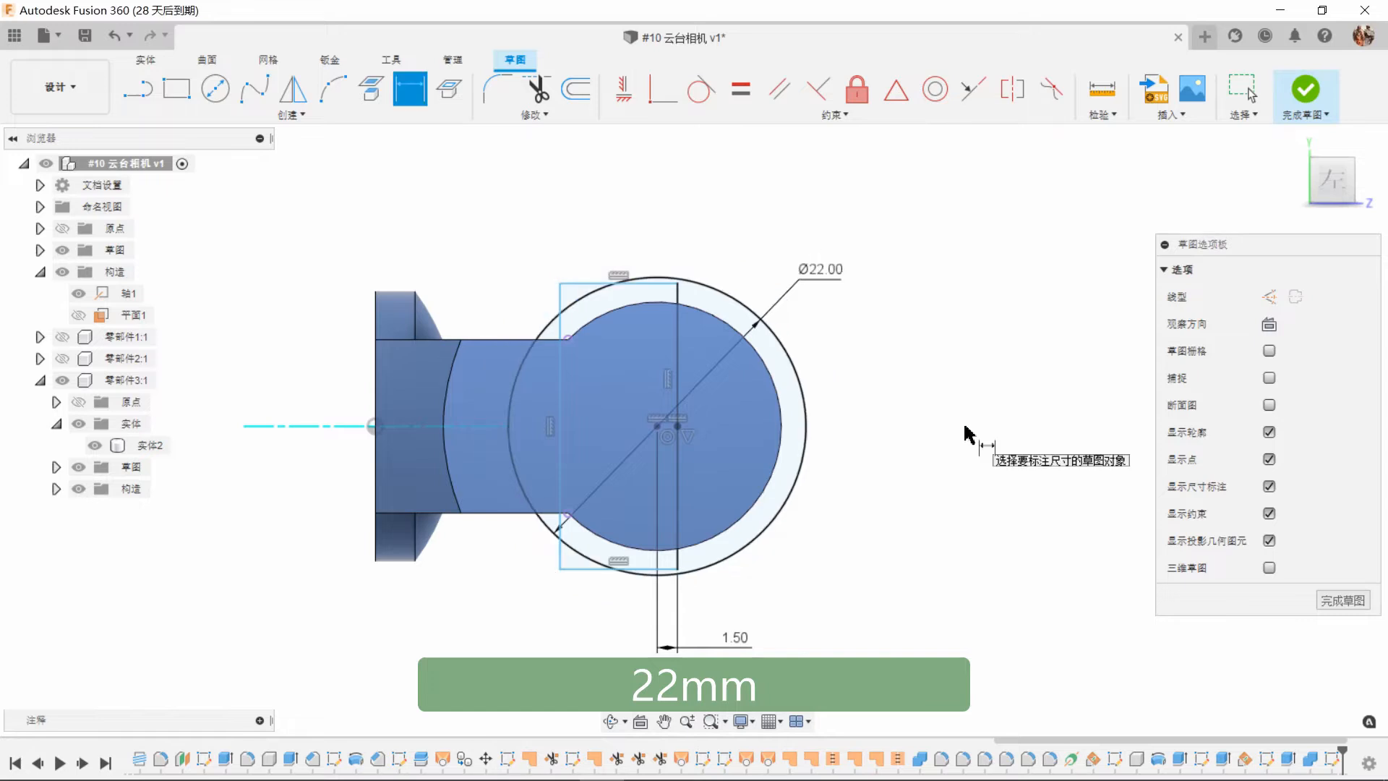
left_click(678, 405)
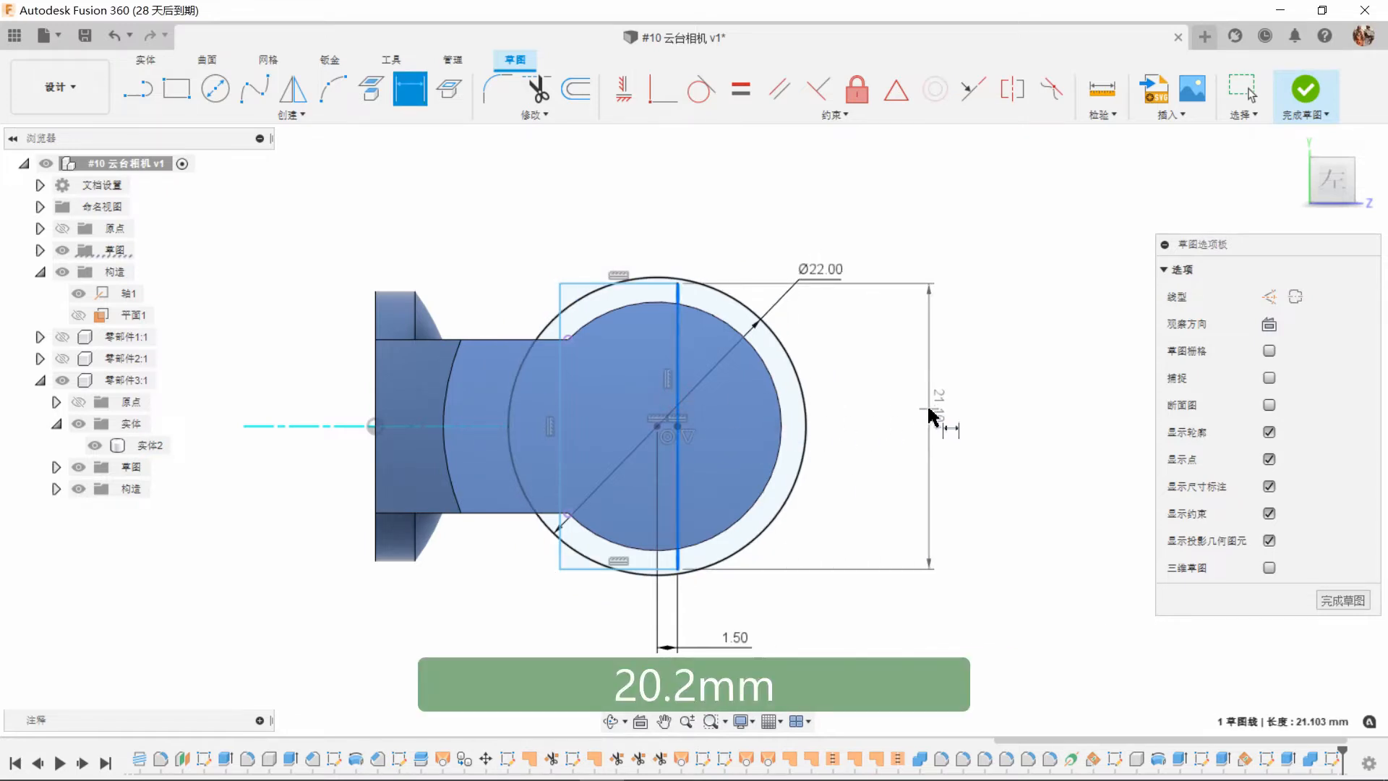
left_click(930, 405)
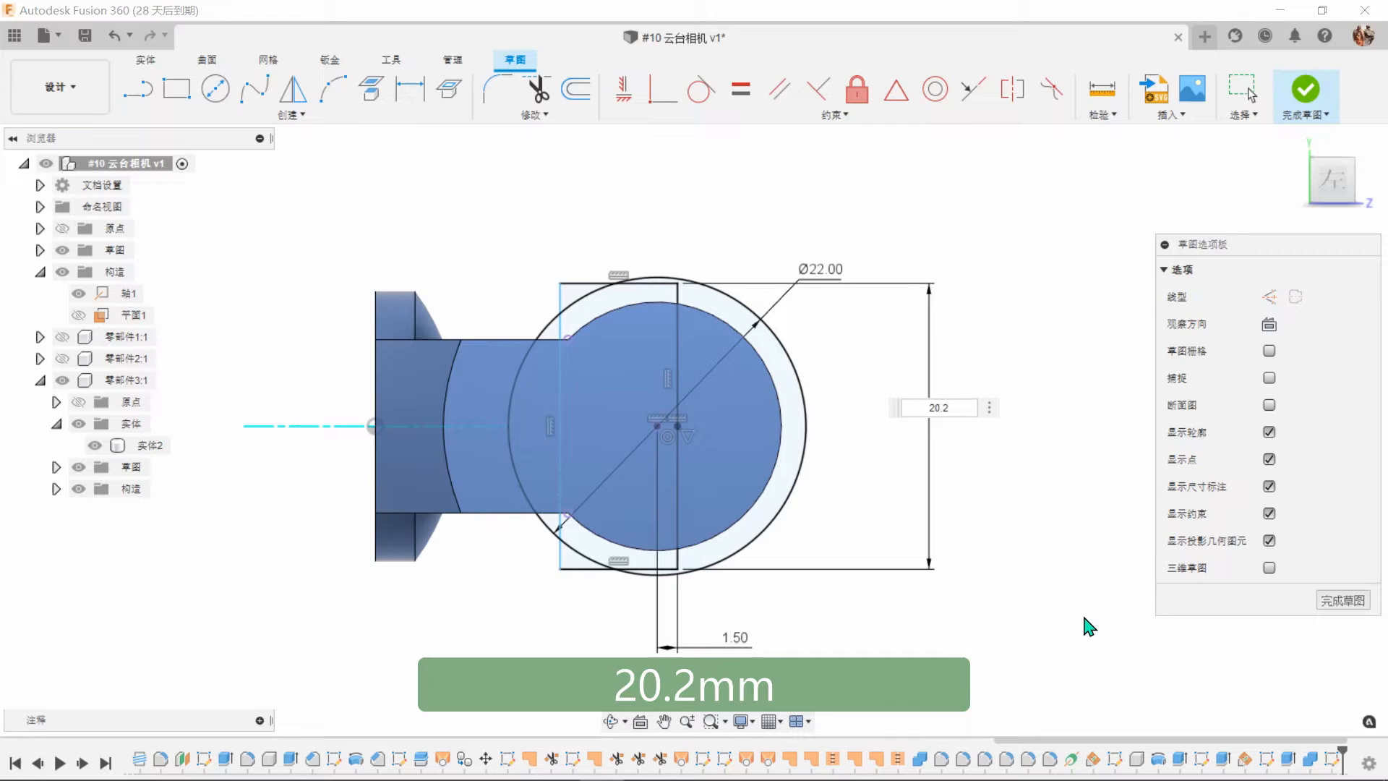
key("Return")
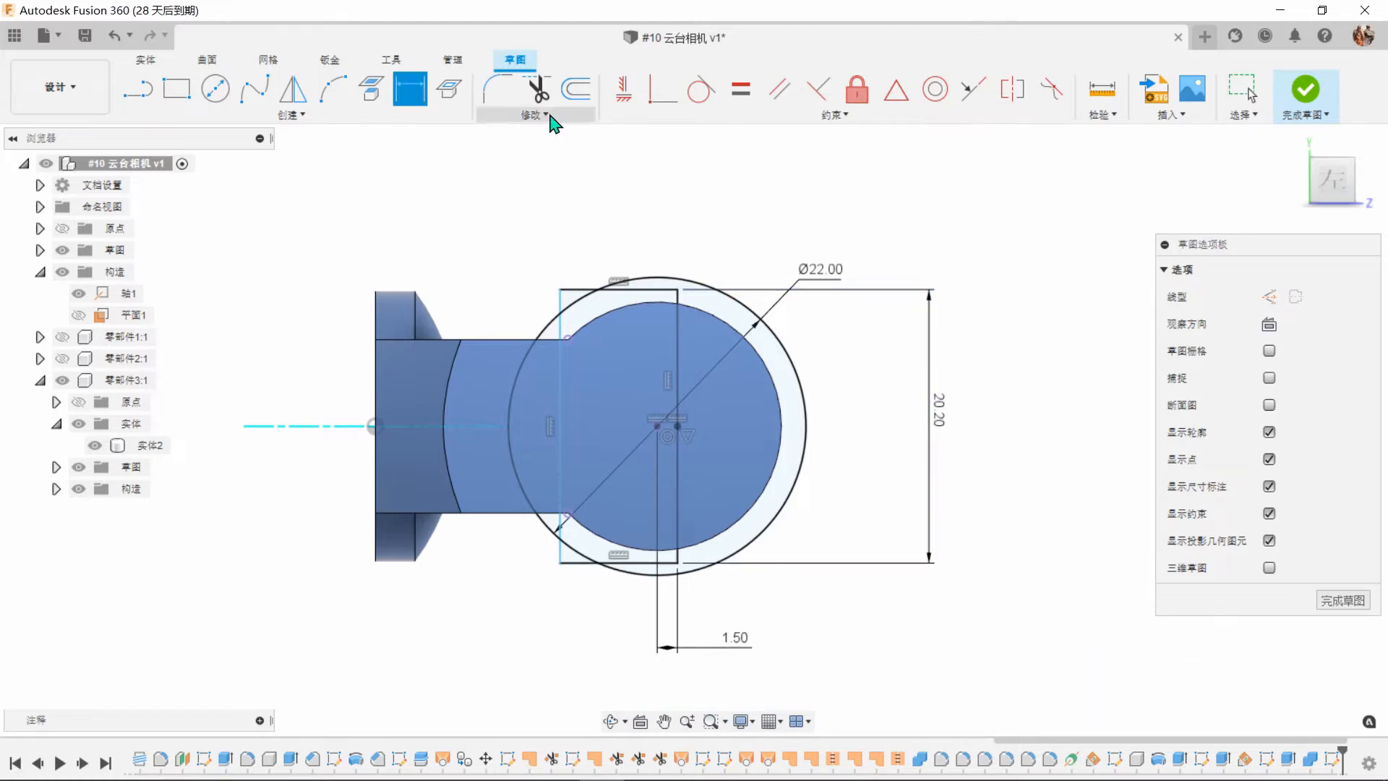
Trim the circle's arc beyond the rectangle and the rectangle's left edge and corners outside the circle, then finish the sketch.
left_click(538, 89)
left_click(708, 289)
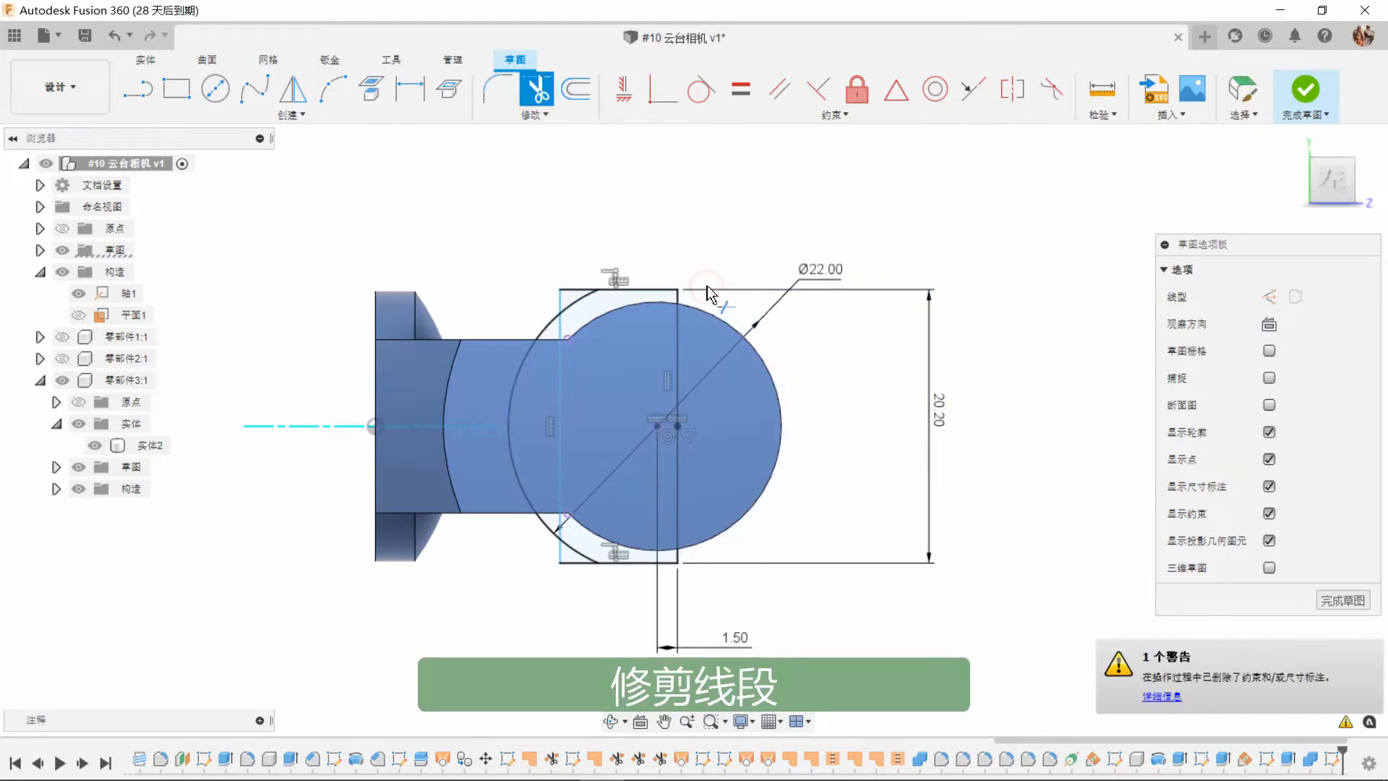
left_click(572, 289)
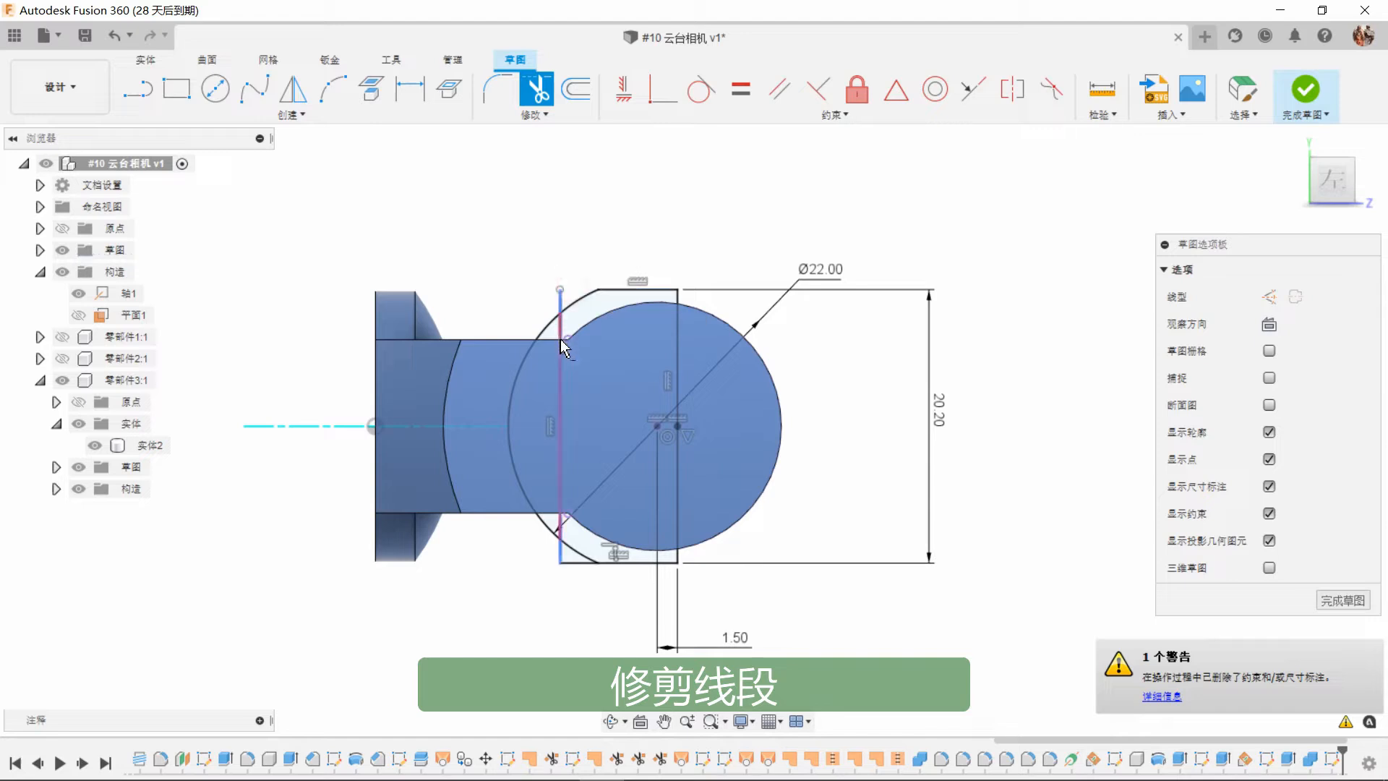
left_click(561, 348)
left_click(560, 306)
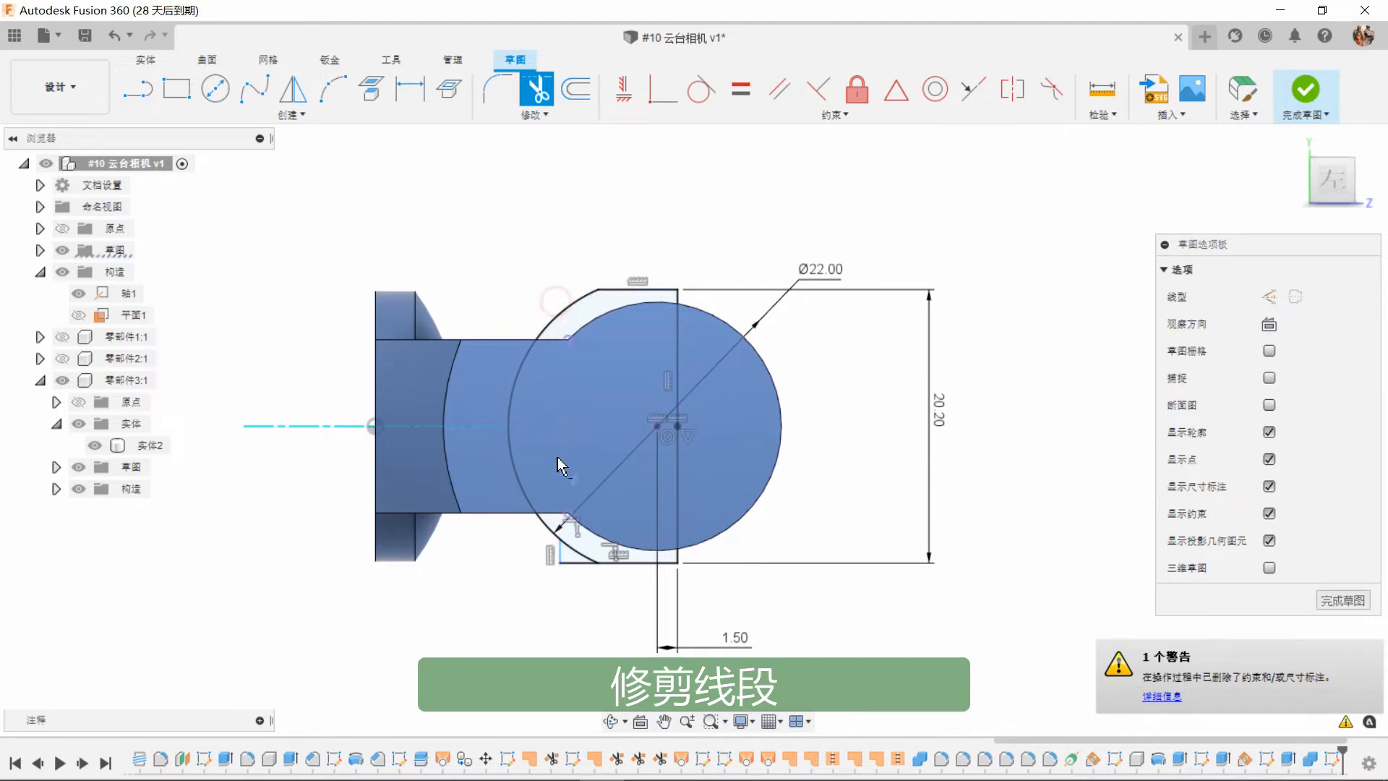
left_click(568, 571)
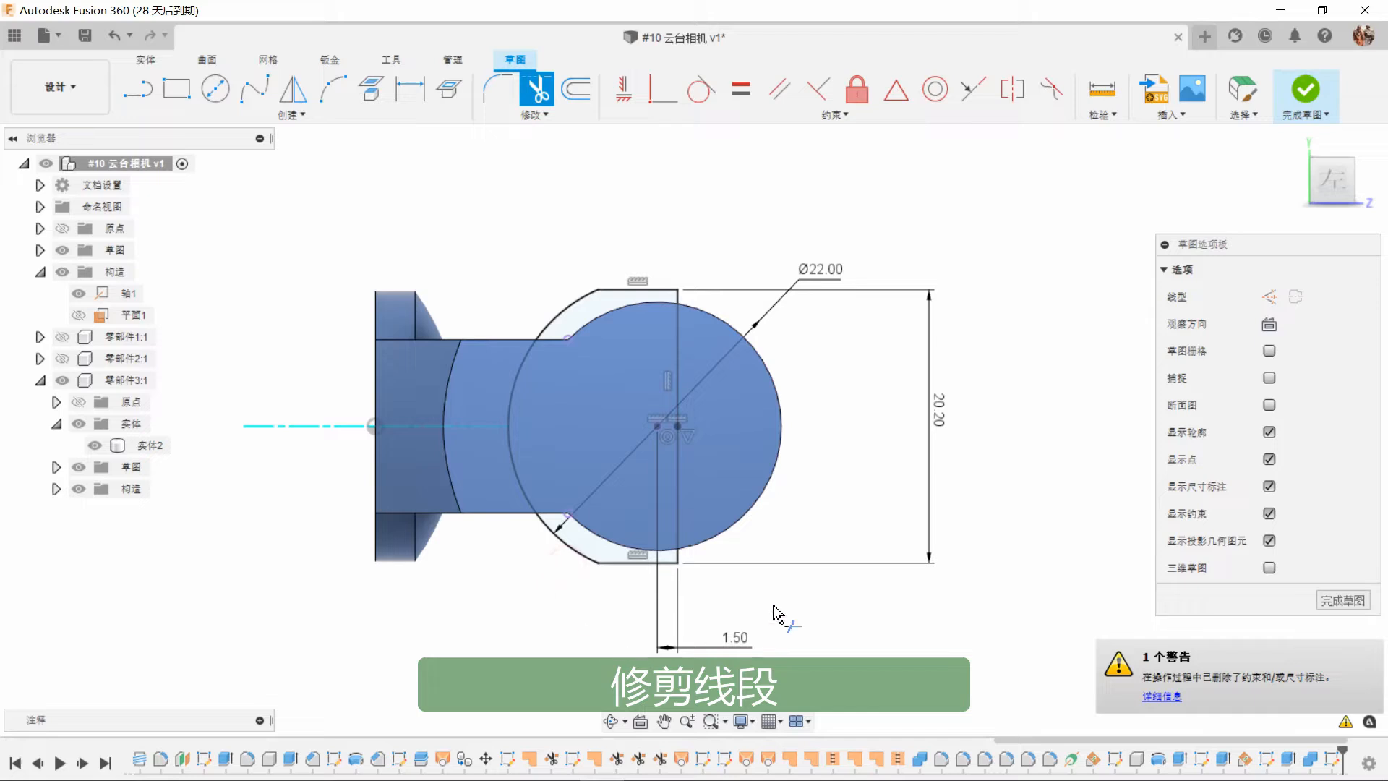
right_click(845, 429)
left_click(941, 404)
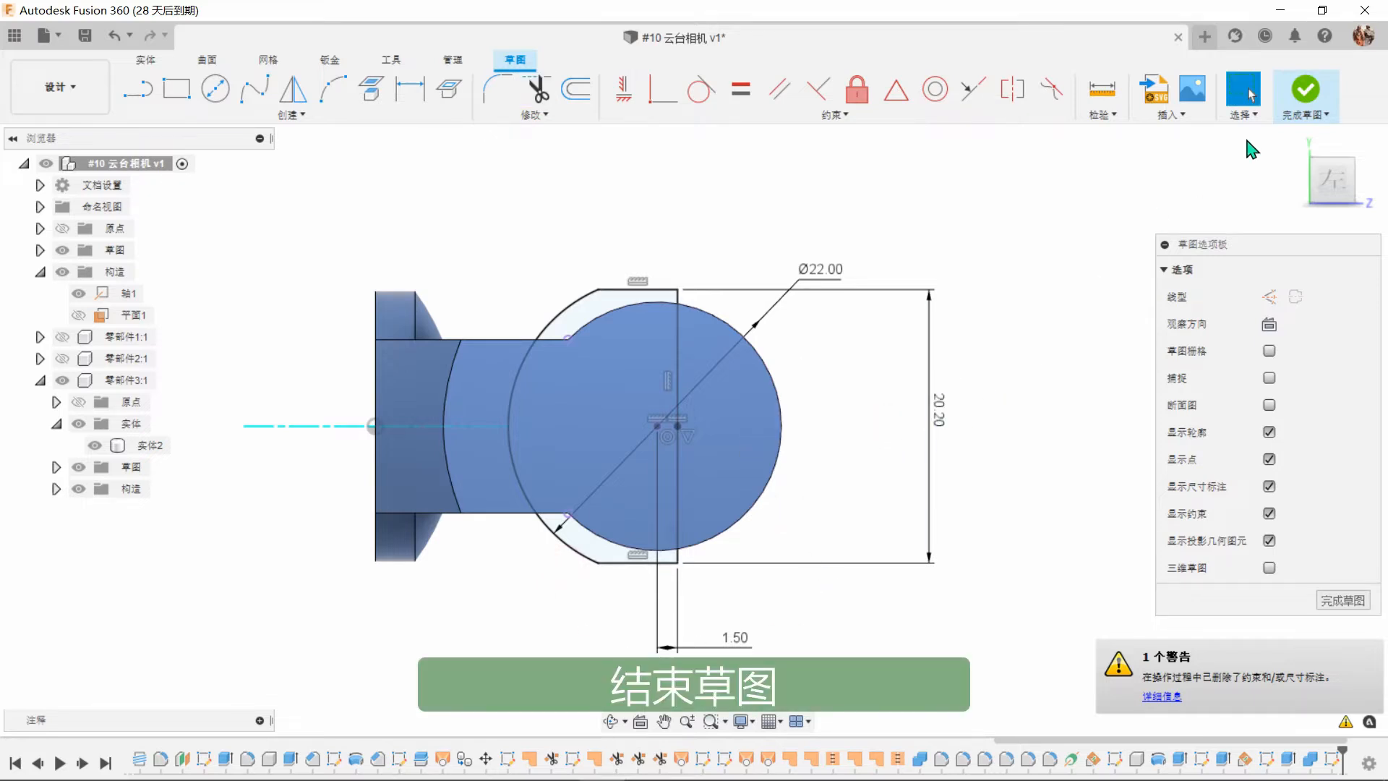
left_click(1307, 93)
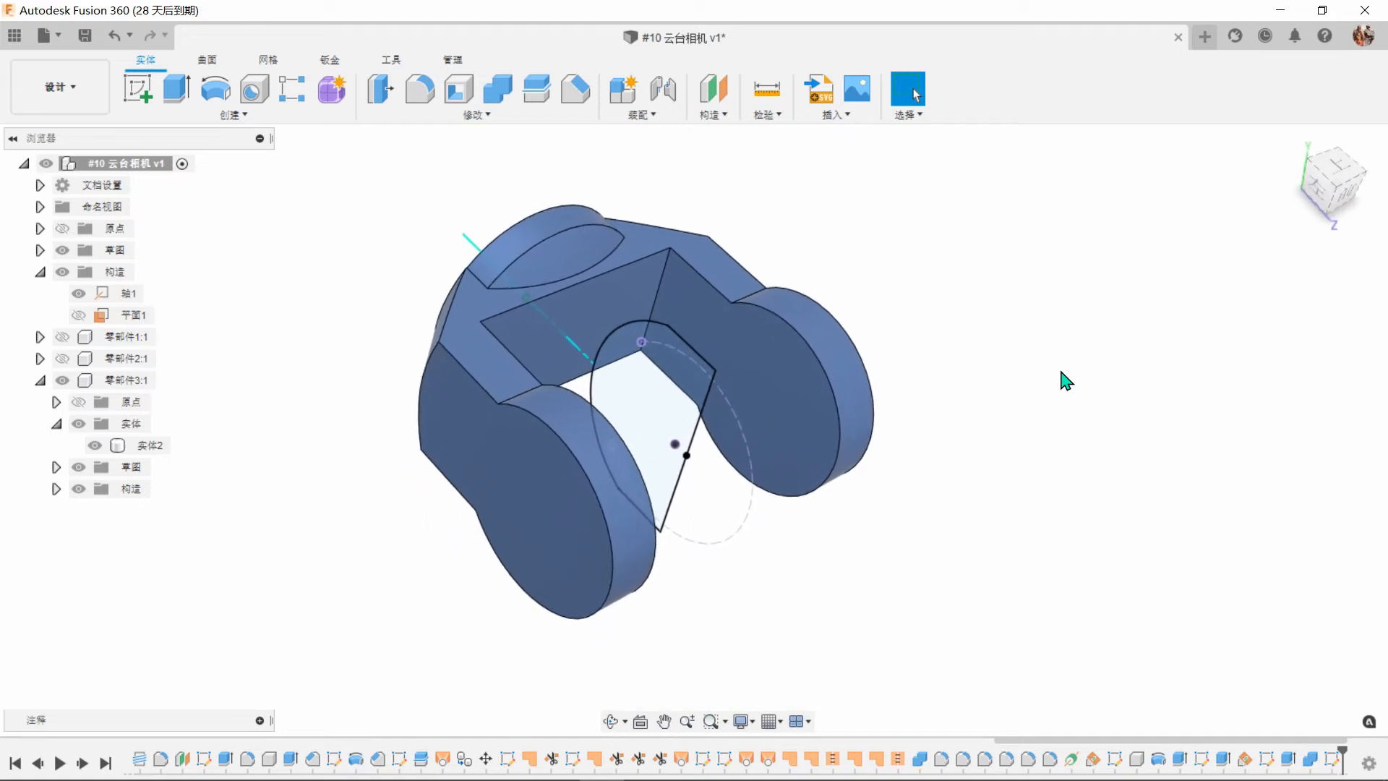
Extrude the camera body profile symmetrically to a full length of 21 mm as a new component.
left_click(195, 100)
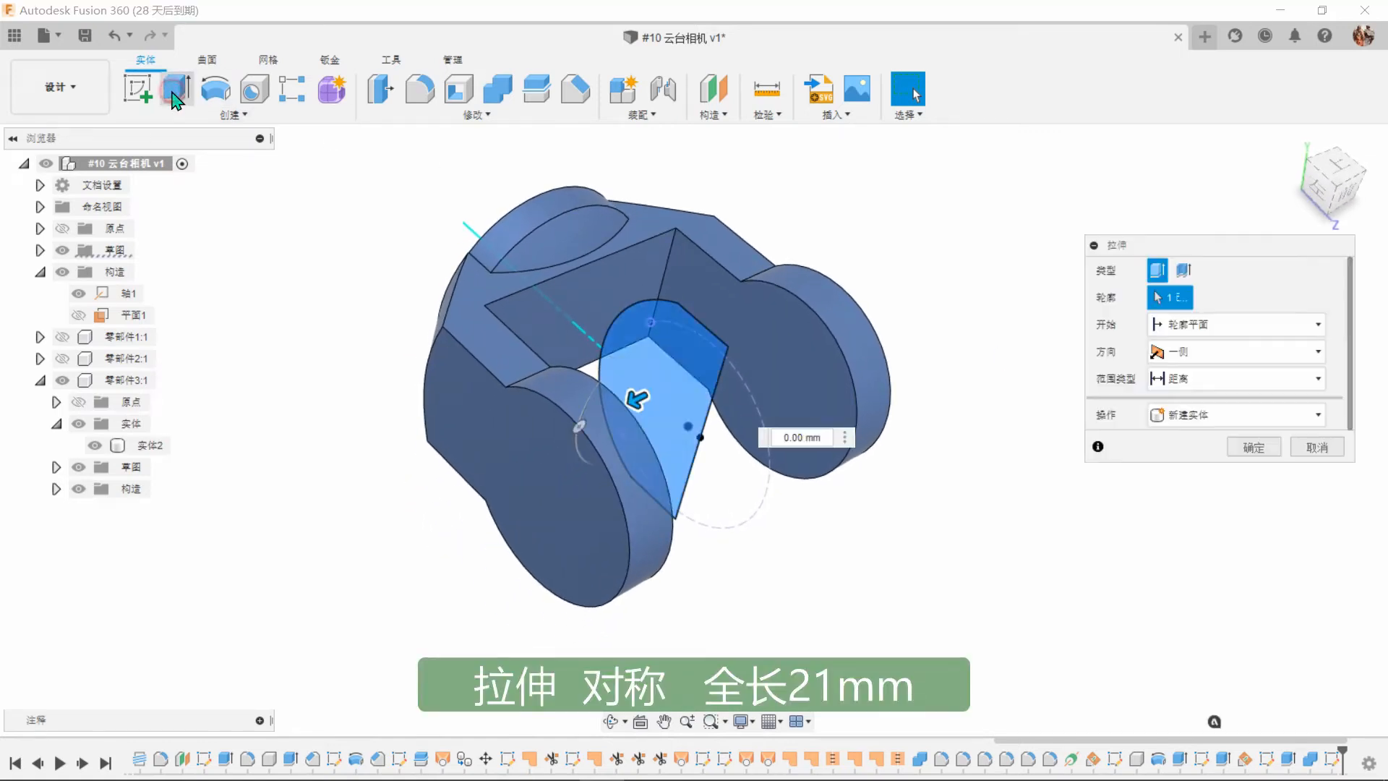
left_click(1195, 364)
left_click(1191, 402)
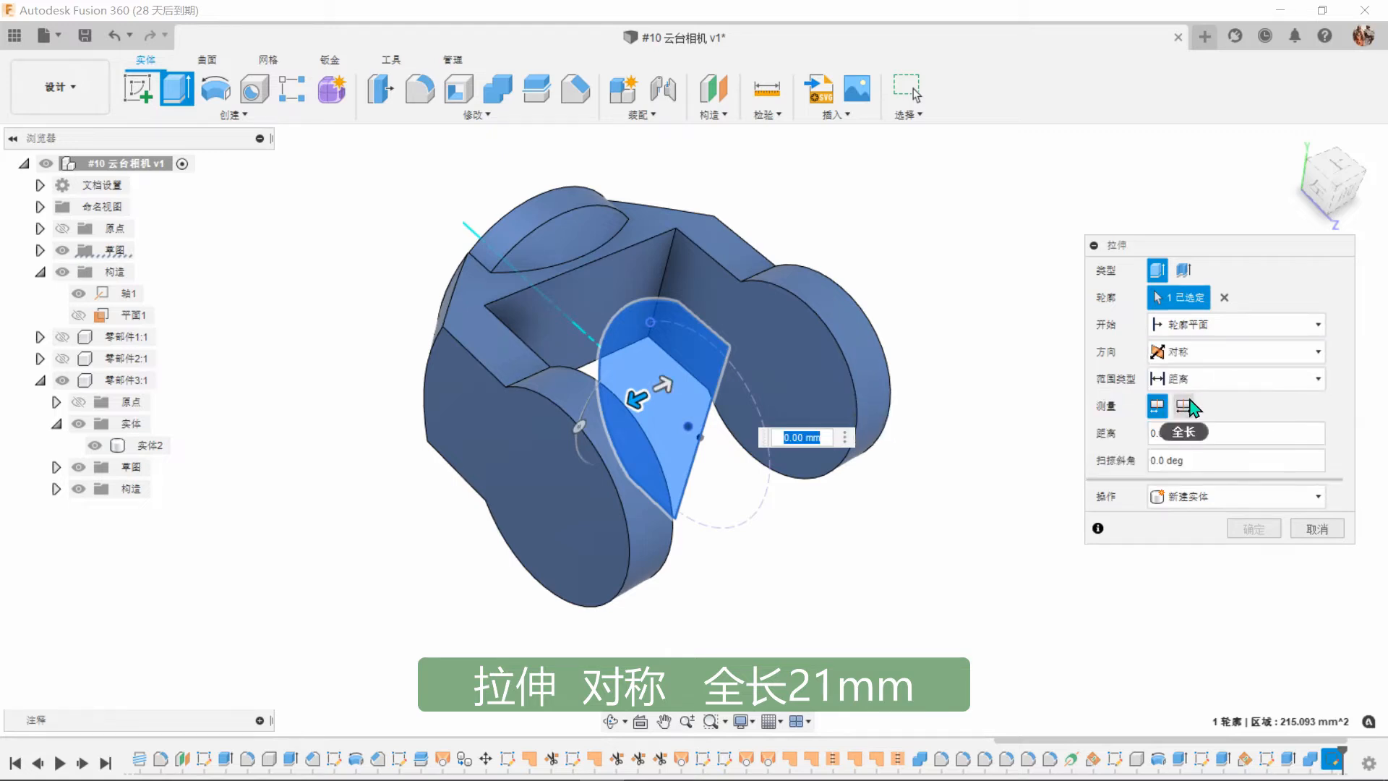
left_click(1186, 406)
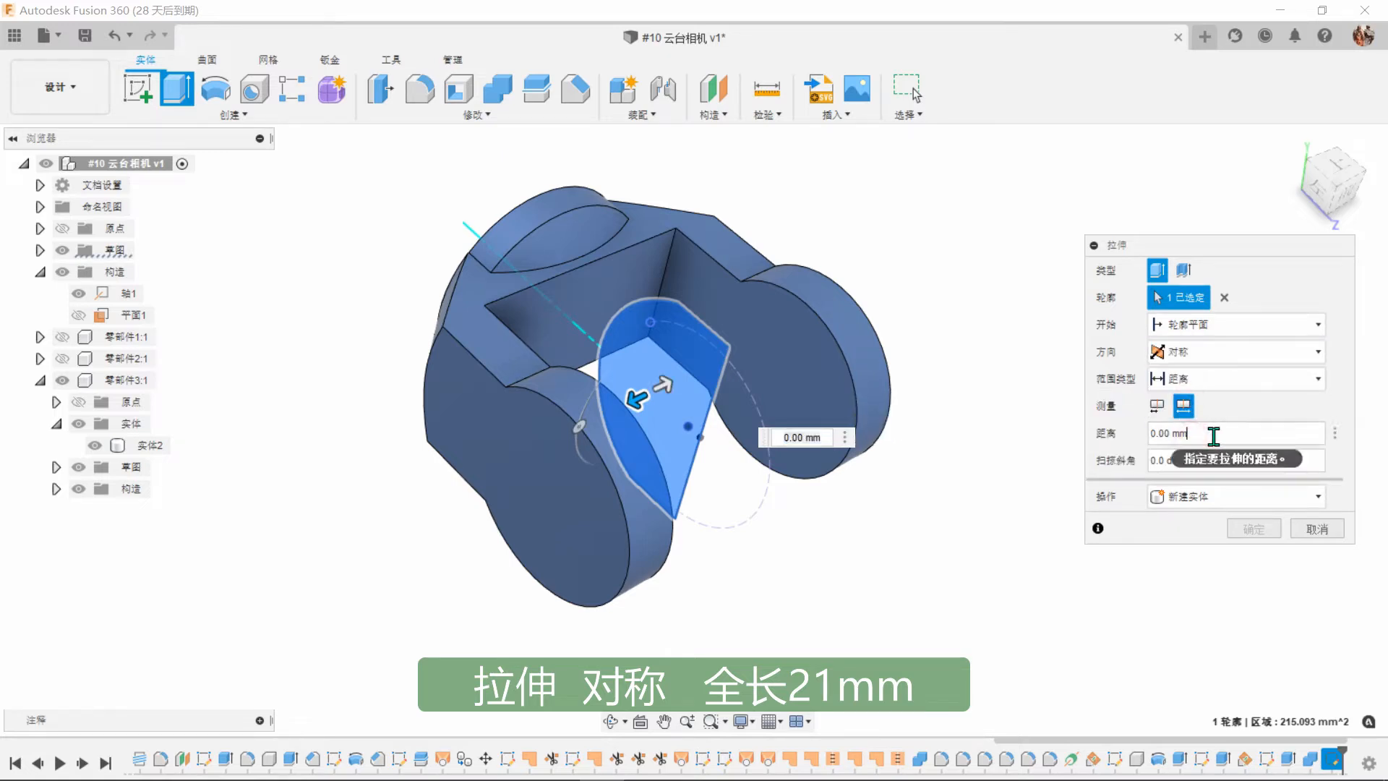
left_click_drag(1217, 434, 1093, 442)
type("21")
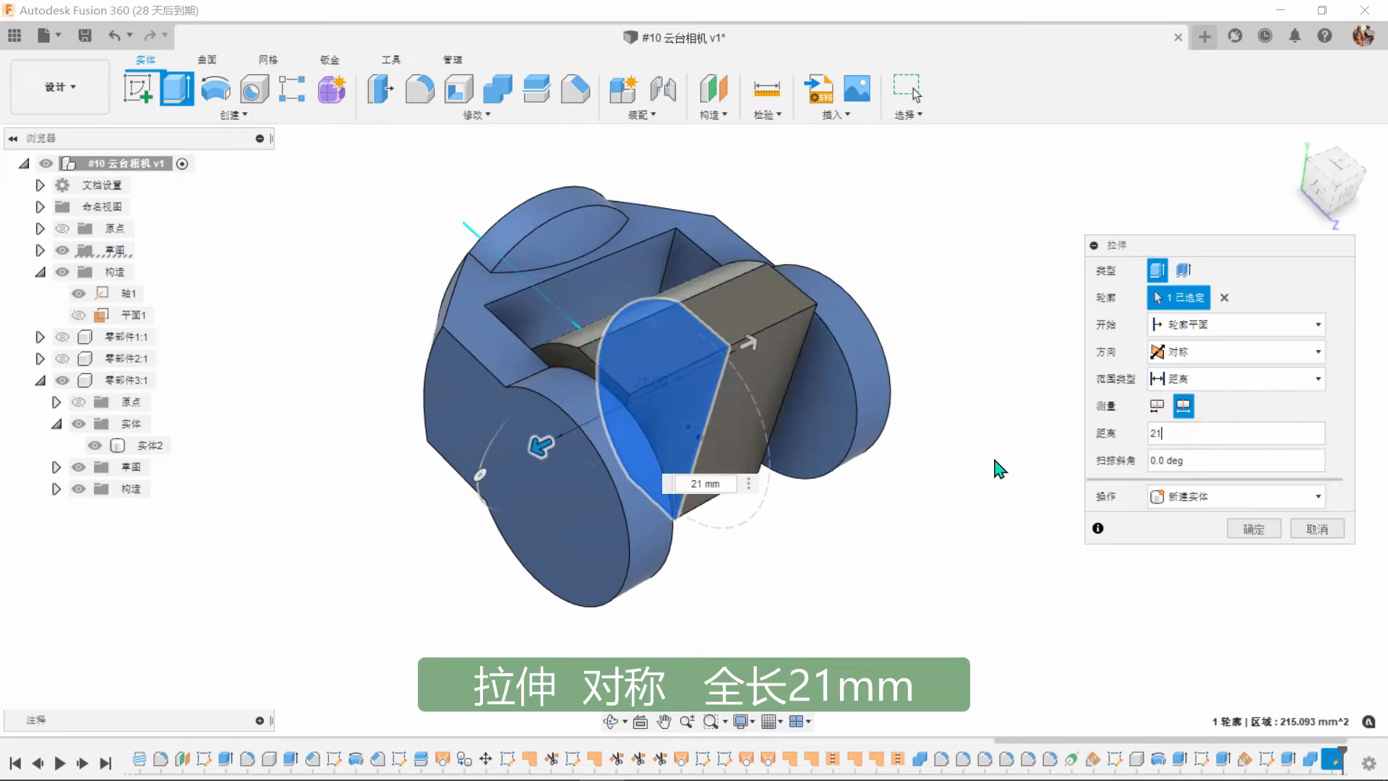
left_click(1184, 498)
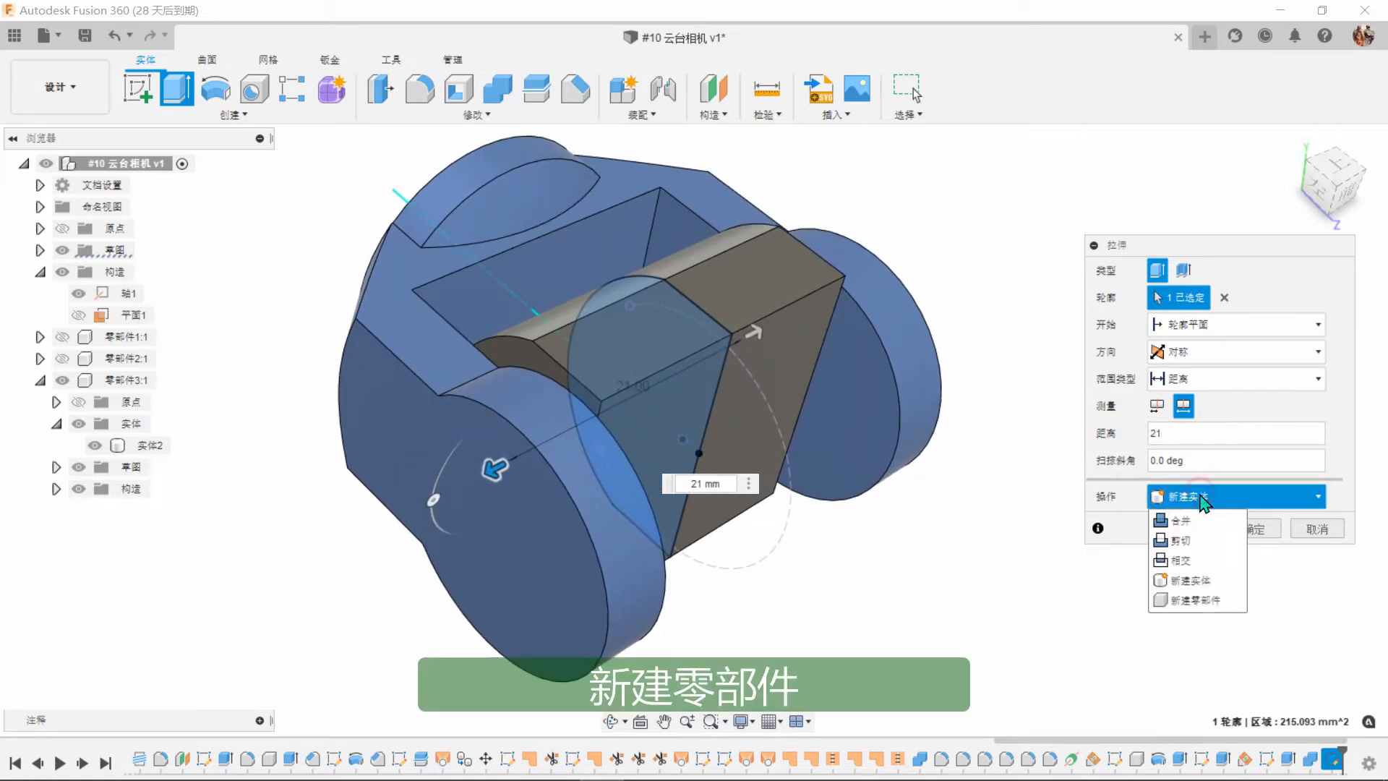
left_click(1218, 604)
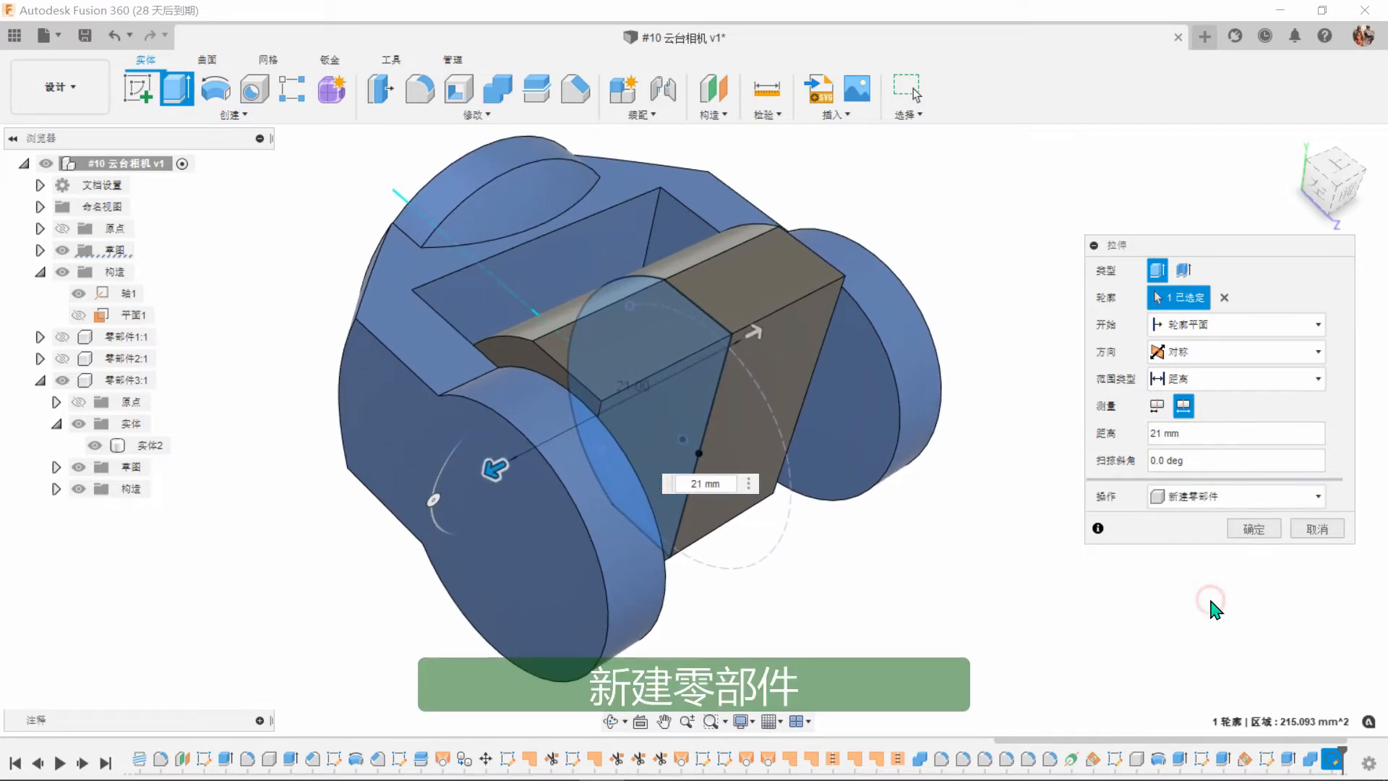
left_click(1241, 536)
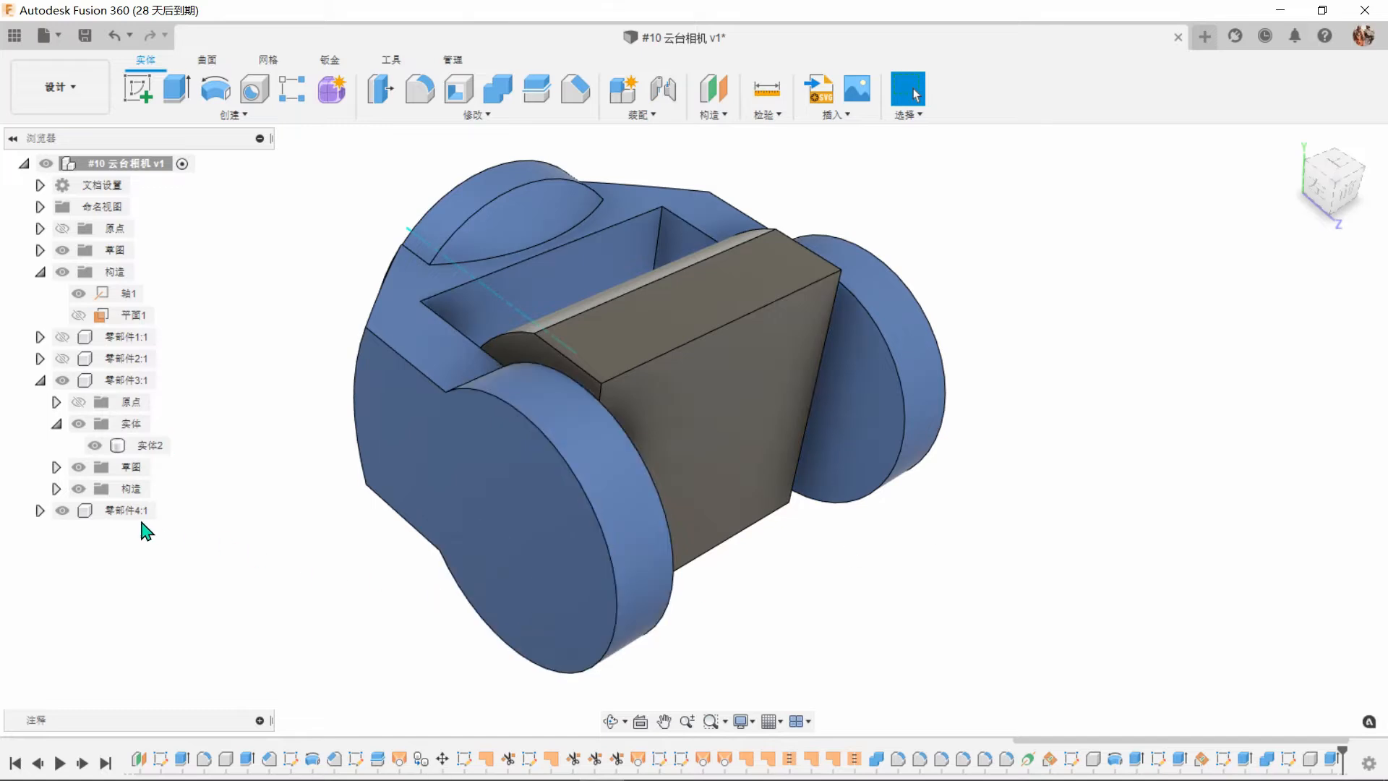
Activate the camera body's new component and hide the fork component.
left_click(169, 510)
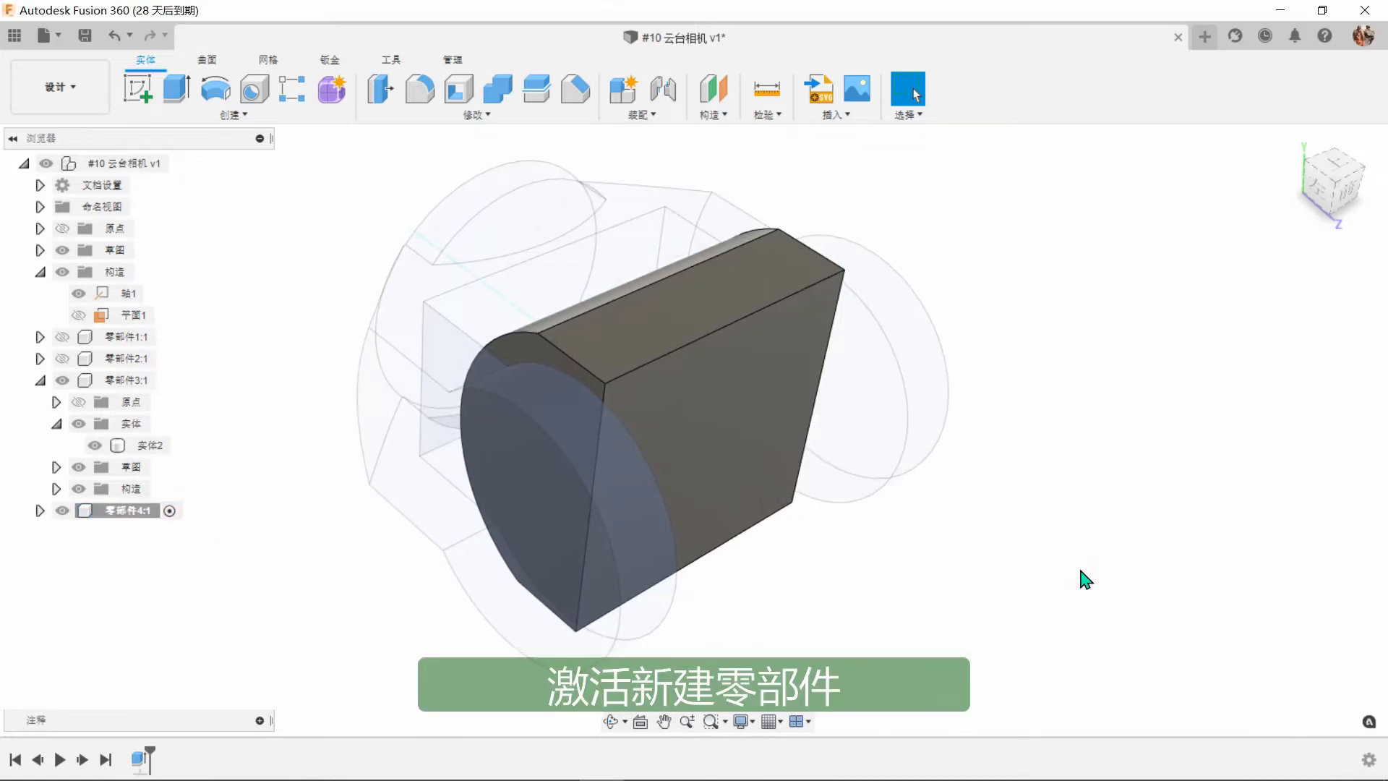
left_click(62, 380)
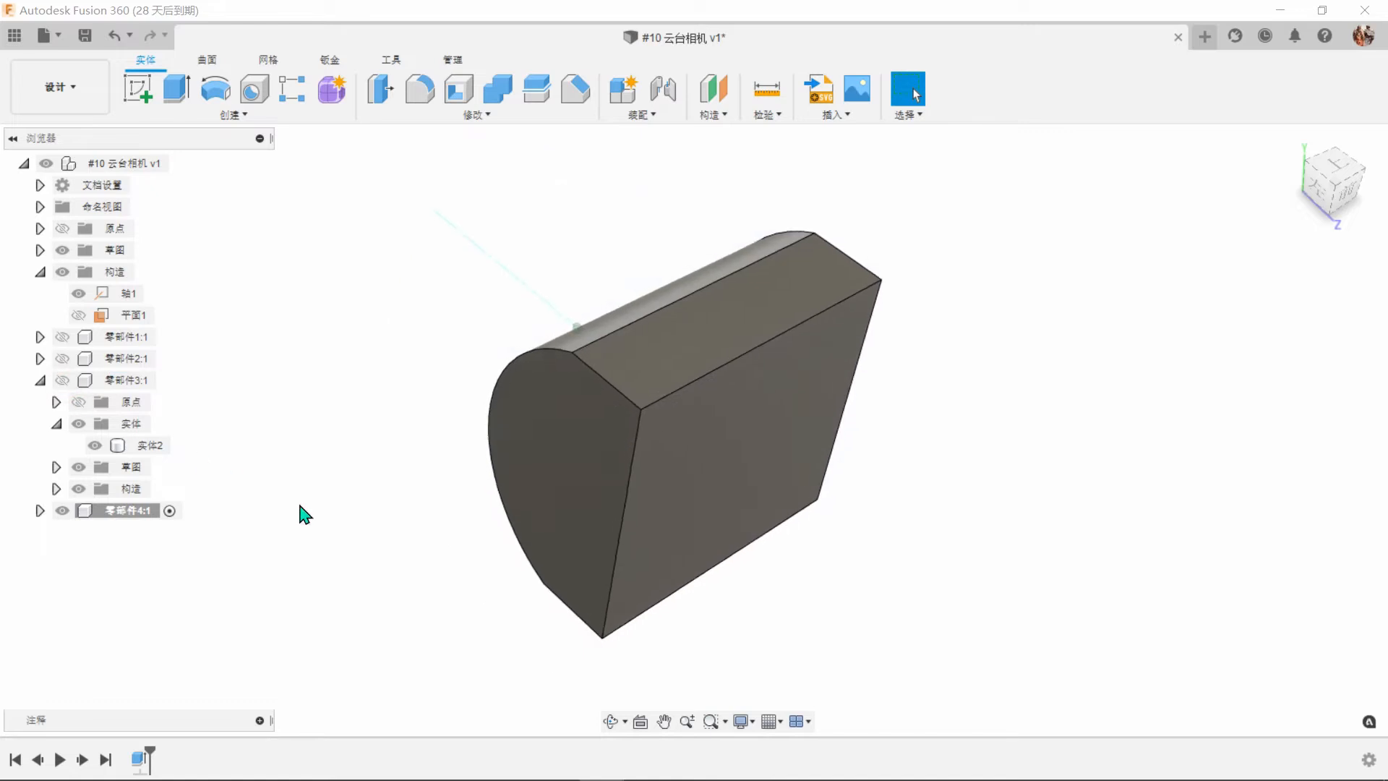
Fillet the two edges where the body's rounded back meets its flat upper and lower faces with a 6 mm radius.
left_click(420, 89)
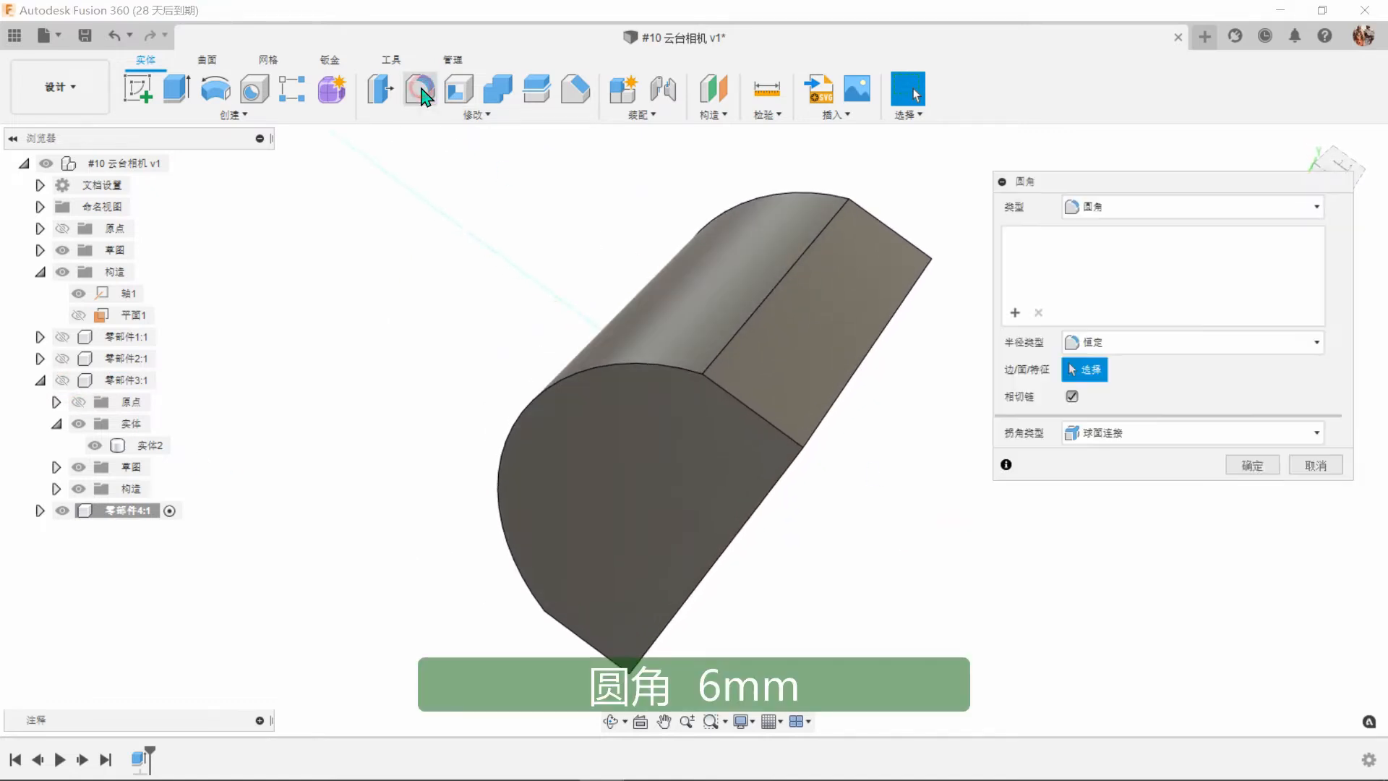
left_click(757, 308)
middle_click_drag(764, 319, 623, 584, "shift")
left_click(623, 584)
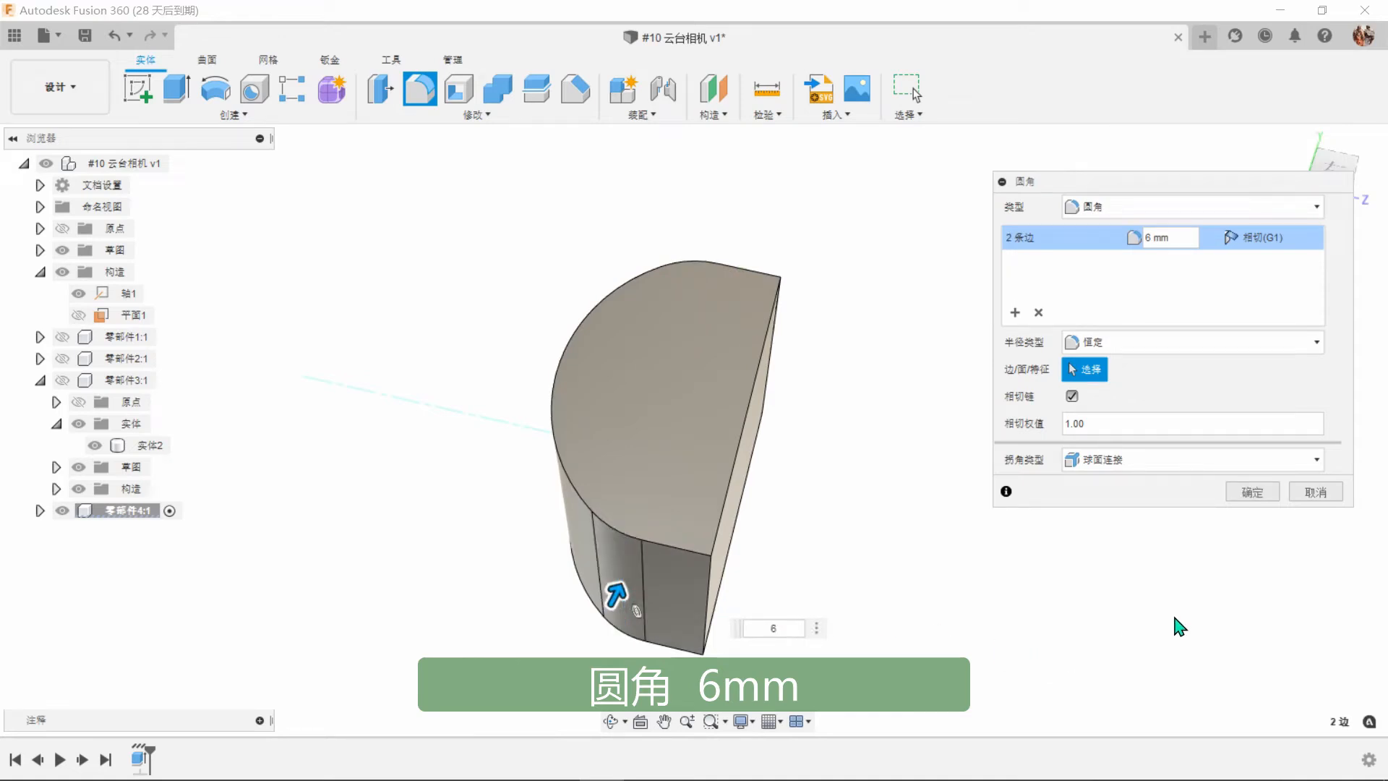
left_click(1253, 493)
Fillet the edge chains around both side faces of the camera body with a 3 mm radius.
middle_click_drag(1165, 484, 1000, 389, "shift")
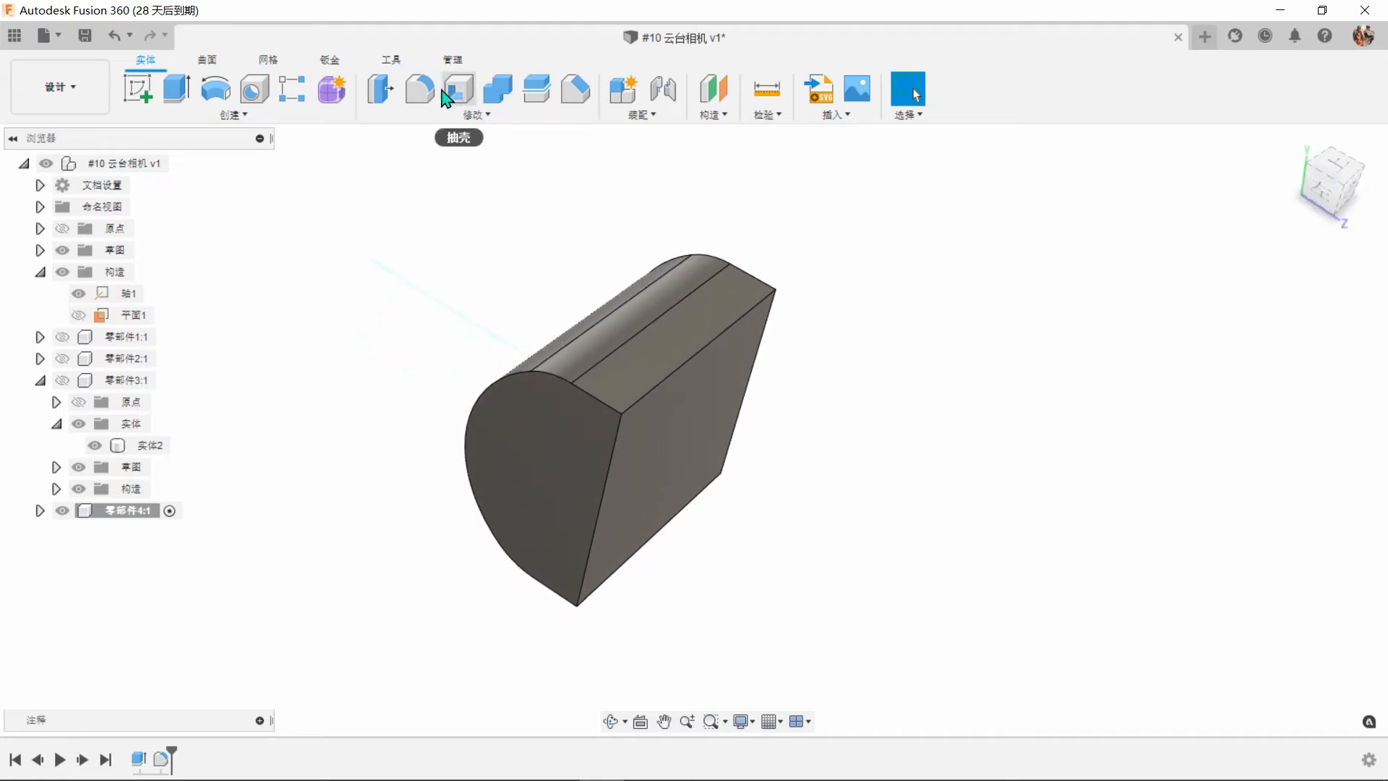
key("f")
left_click(575, 388)
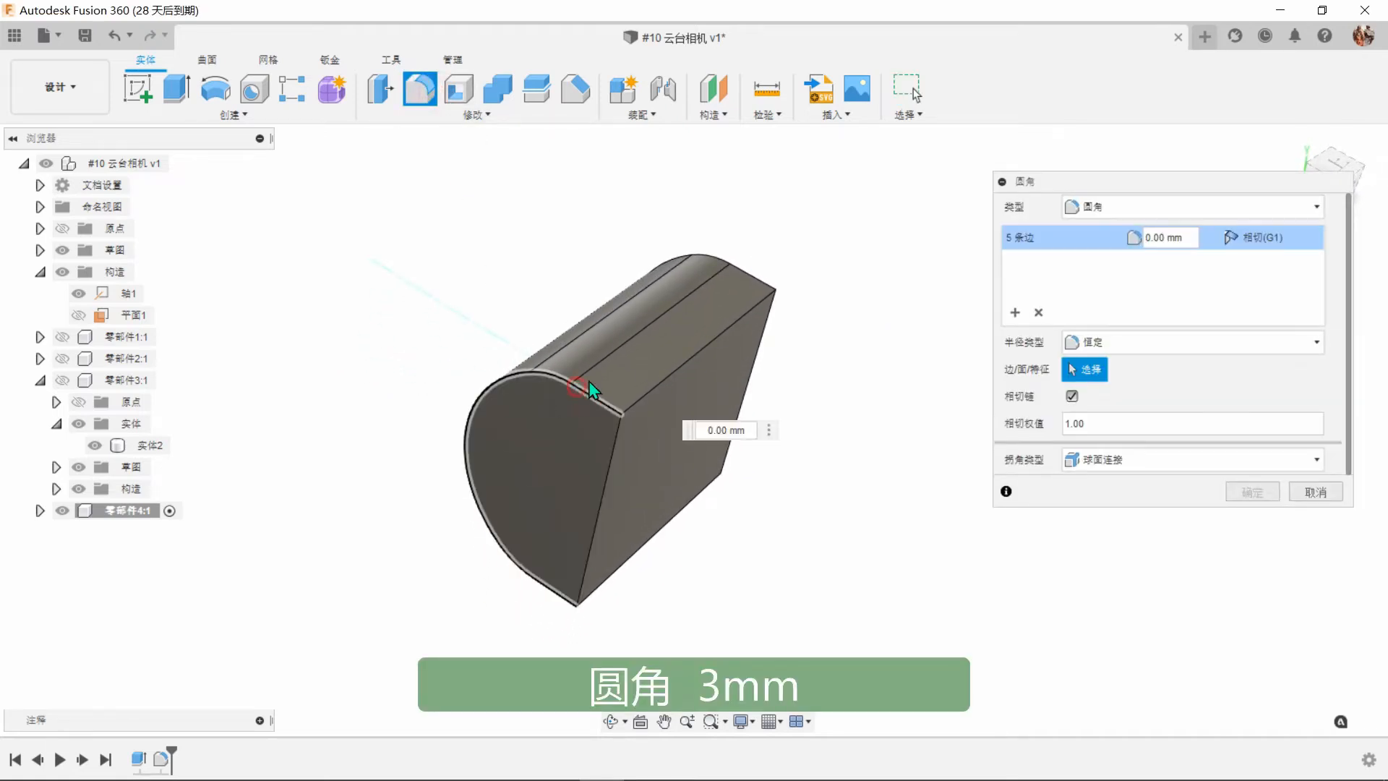
left_click(752, 272)
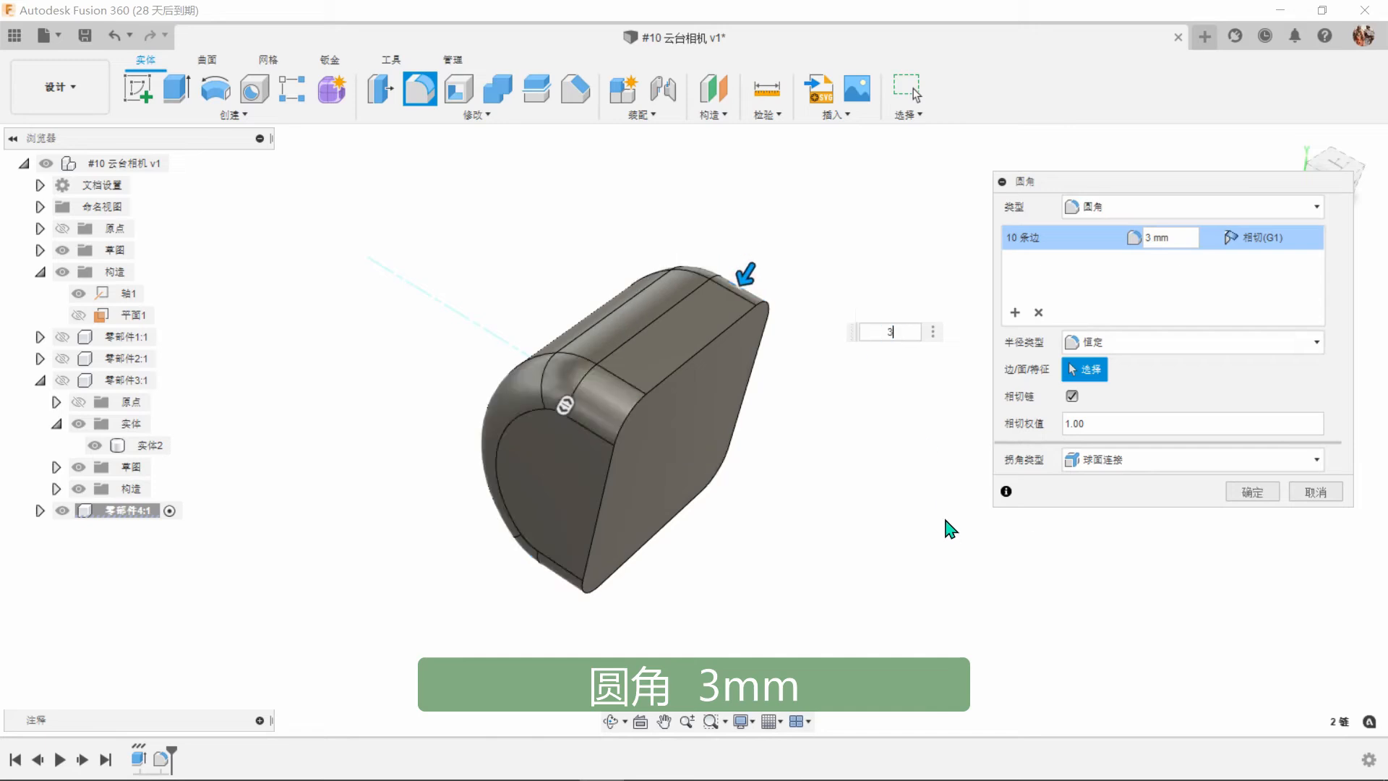
left_click(1254, 494)
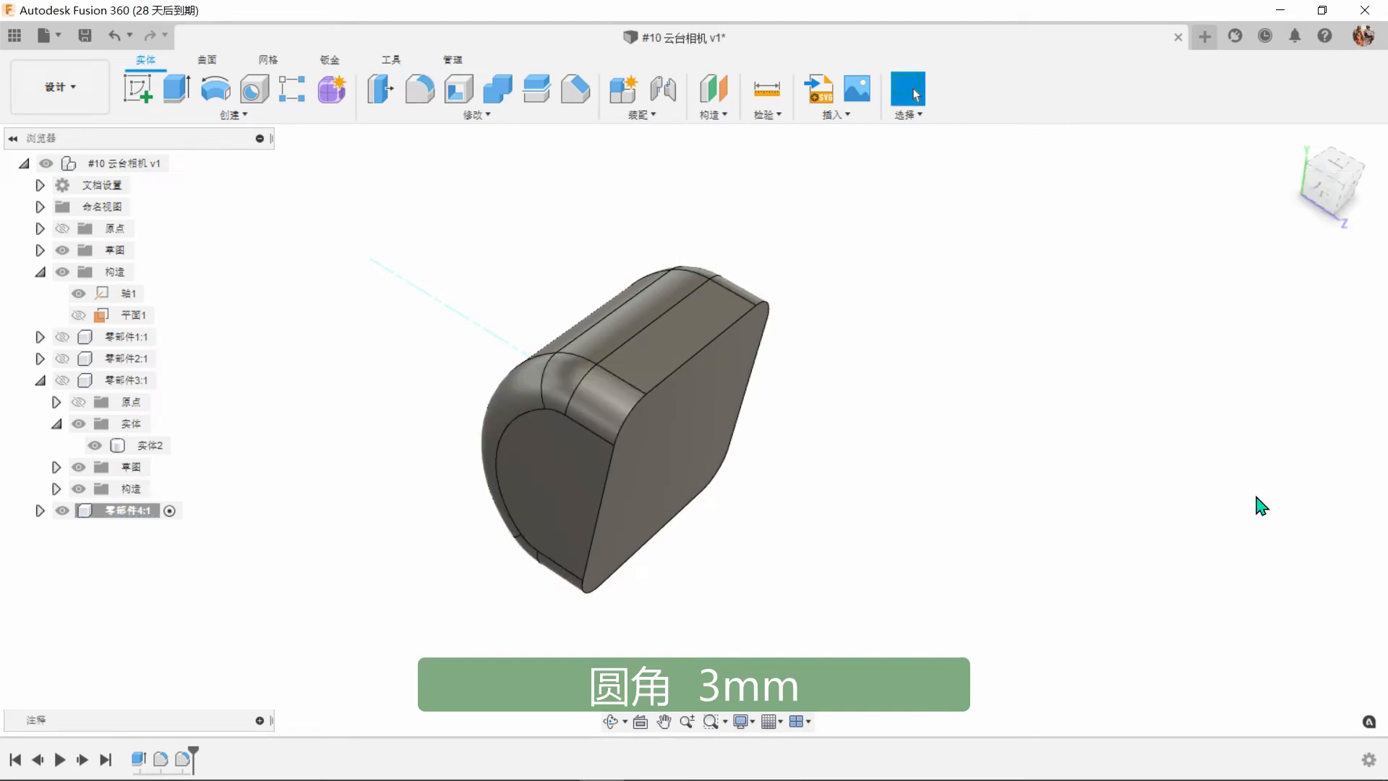
Create a construction plane offset 10 mm outward from the camera body's flat front face.
left_click(725, 103)
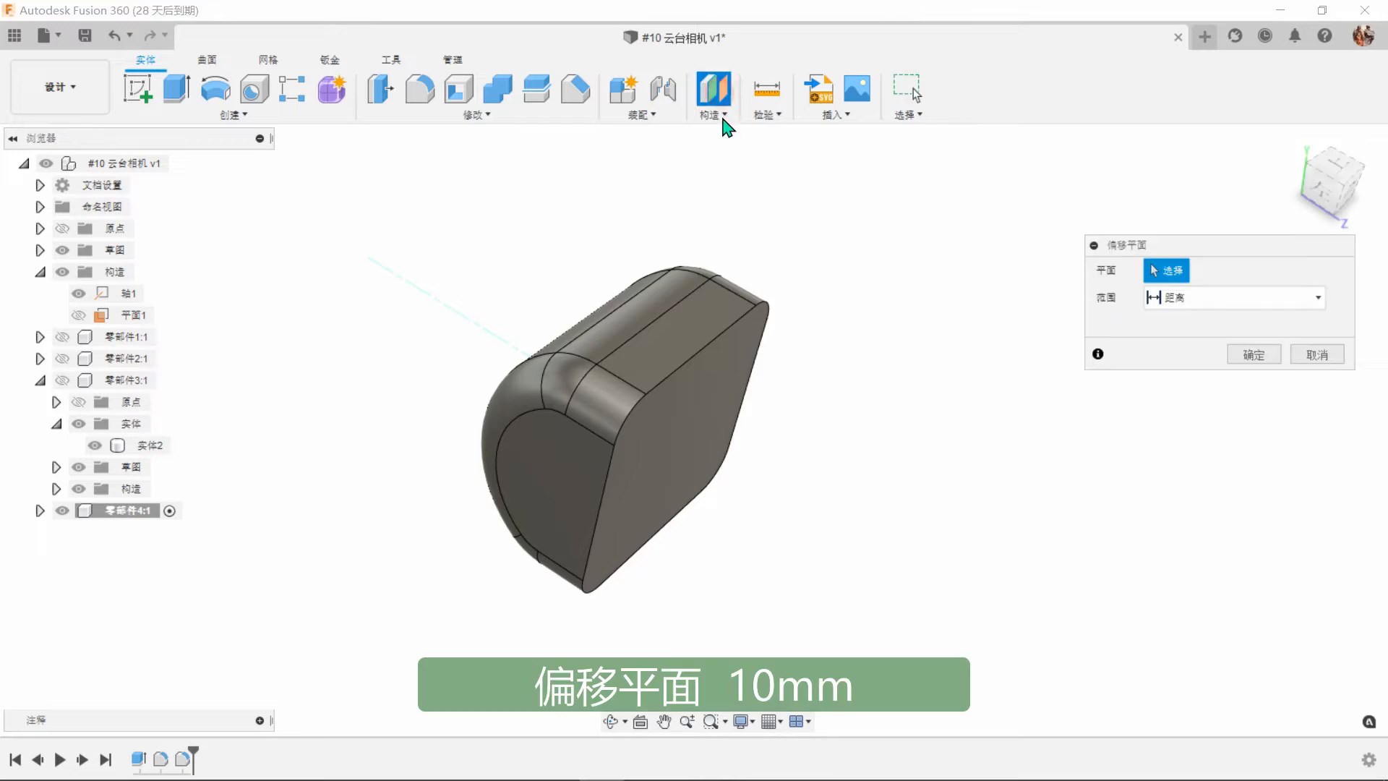
left_click(672, 392)
type("1")
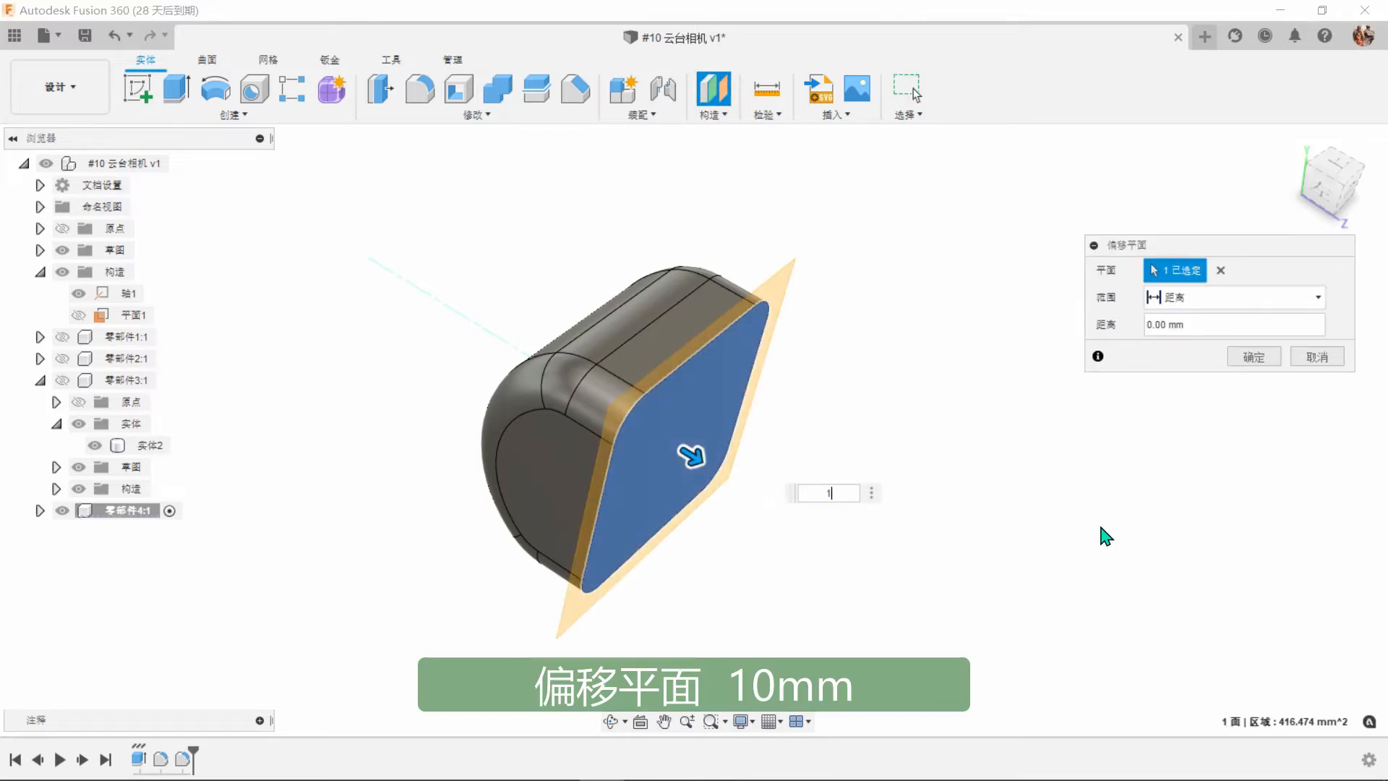
type("0")
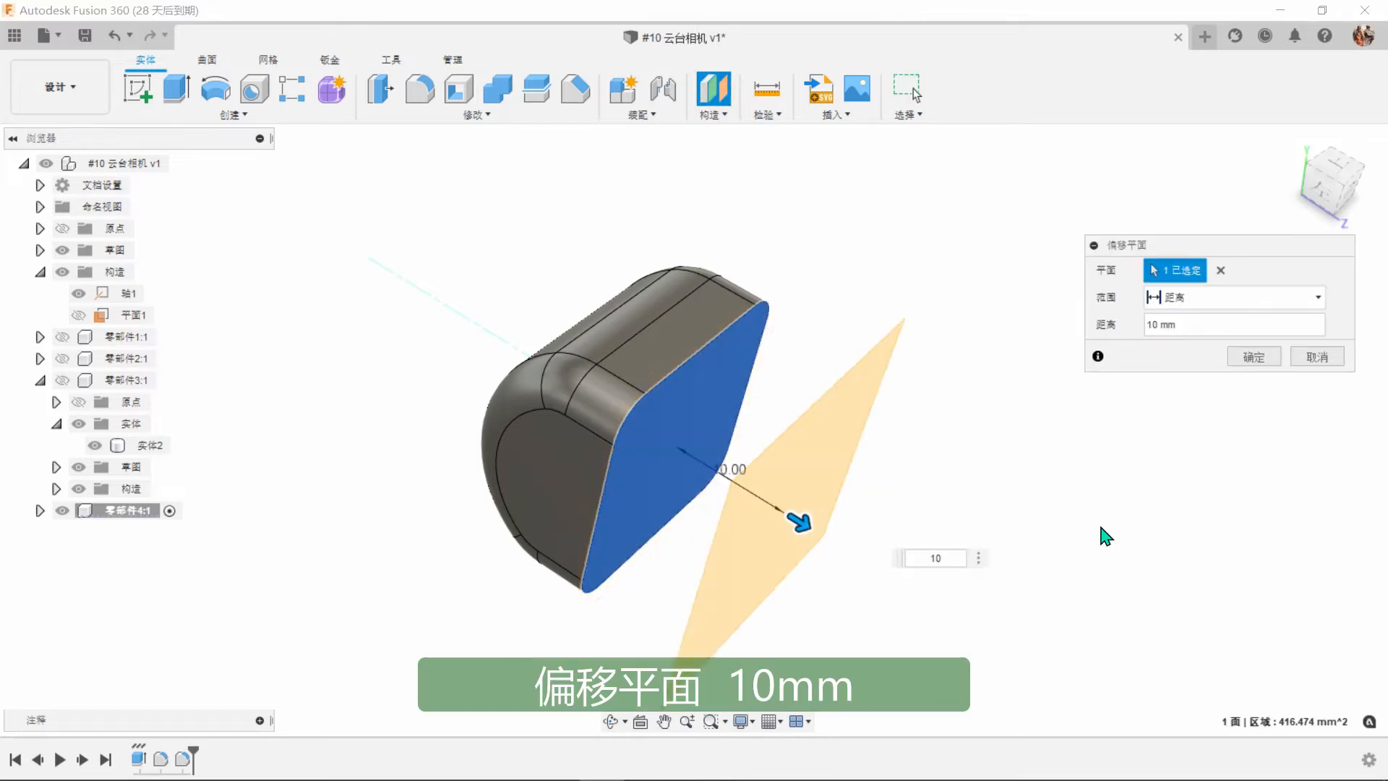
left_click(1254, 357)
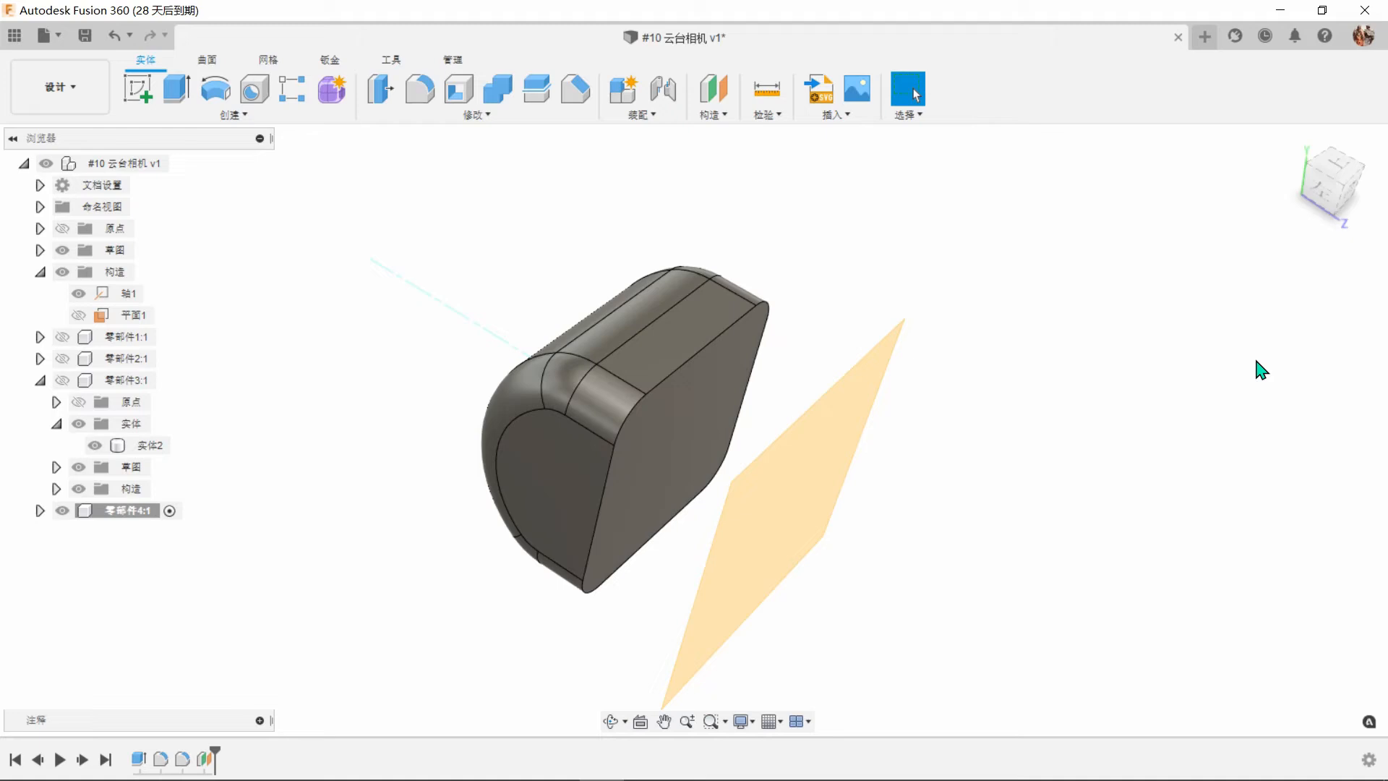
Start a sketch on the offset plane and draw a construction center rectangle about 15.3 by 14.5 mm from the body face's centre.
left_click(828, 460)
left_click(138, 88)
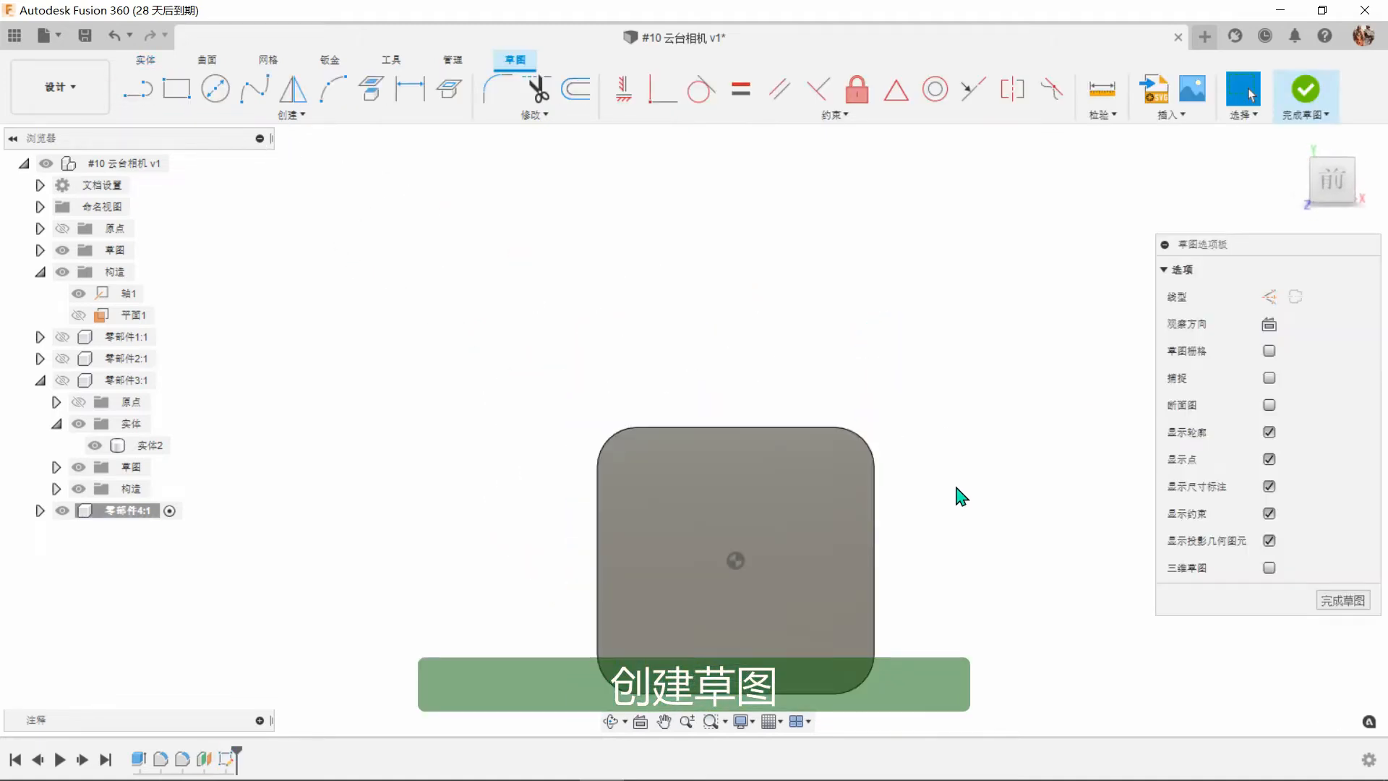
scroll(747, 424, "up", 3)
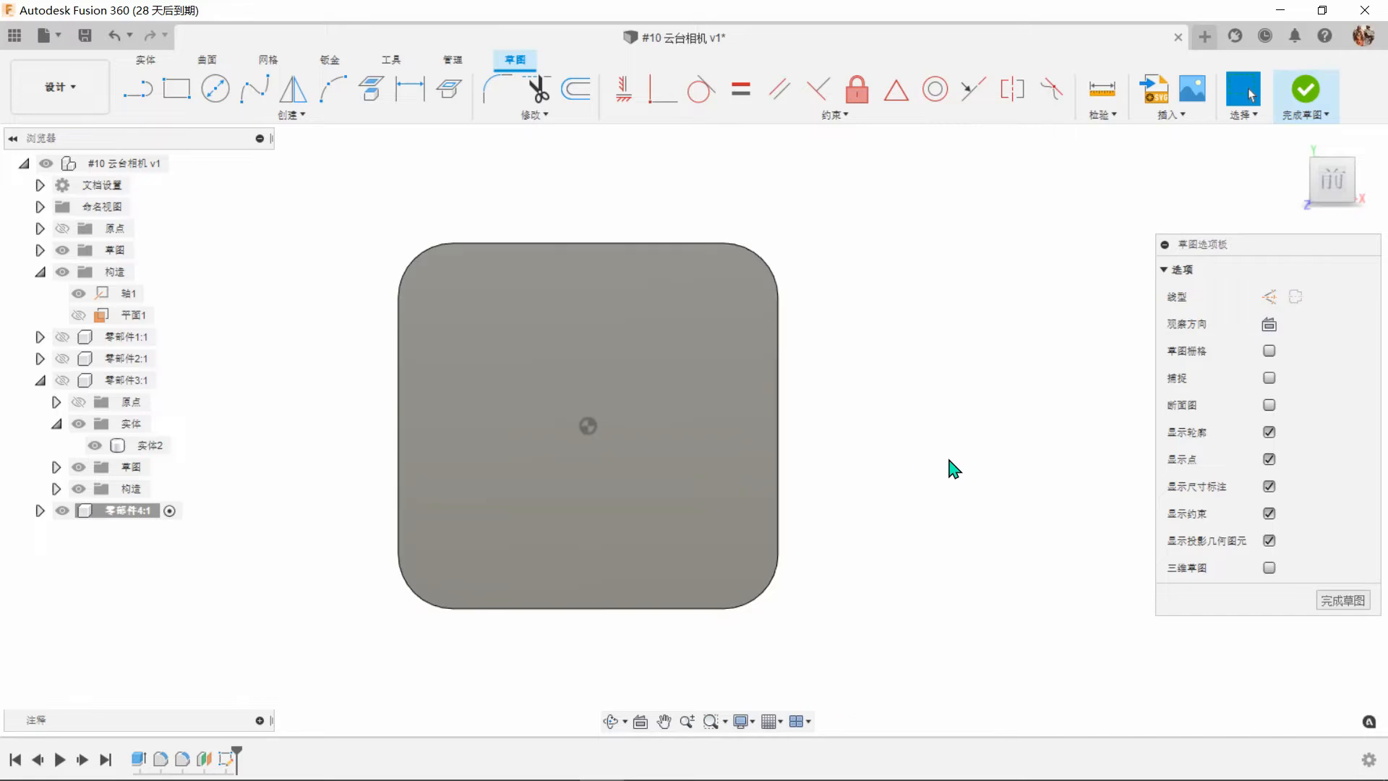
left_click(181, 92)
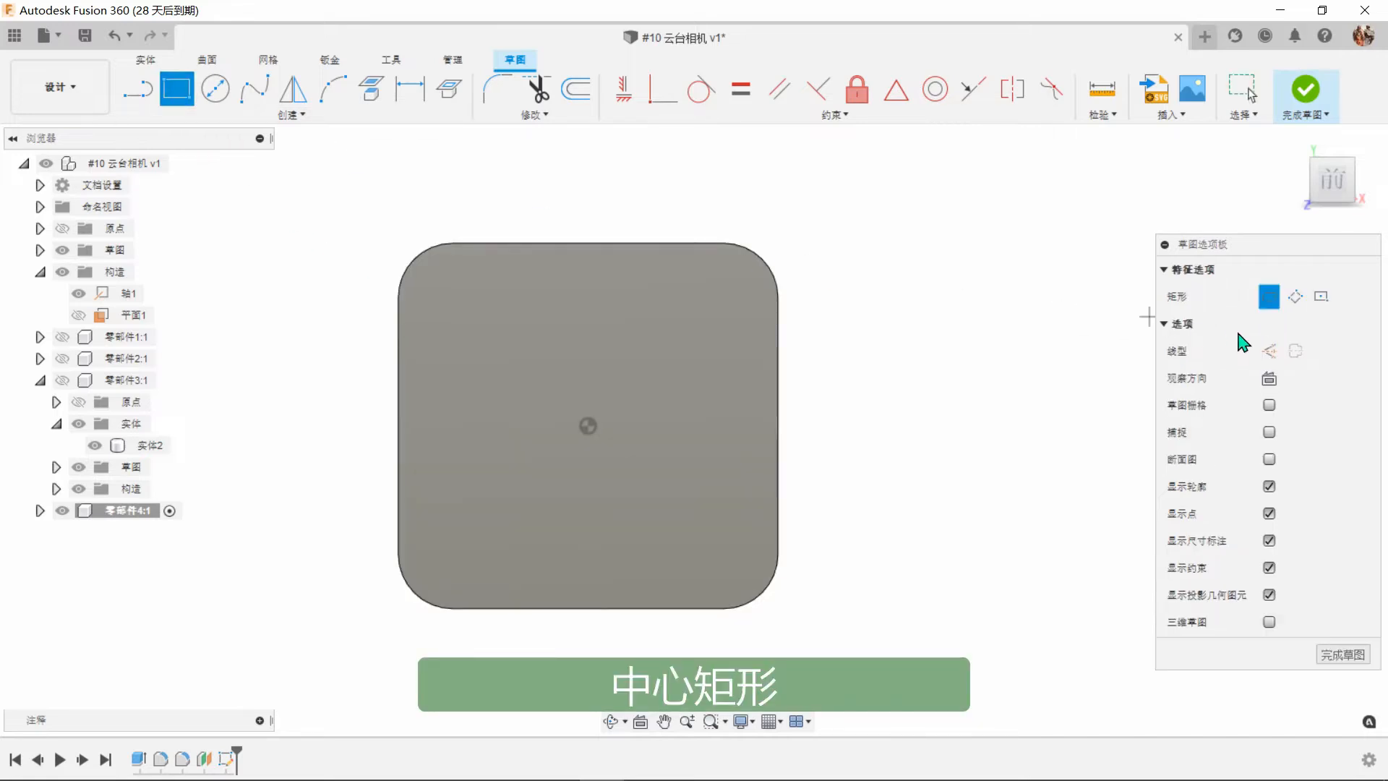
left_click(1321, 297)
left_click(1269, 351)
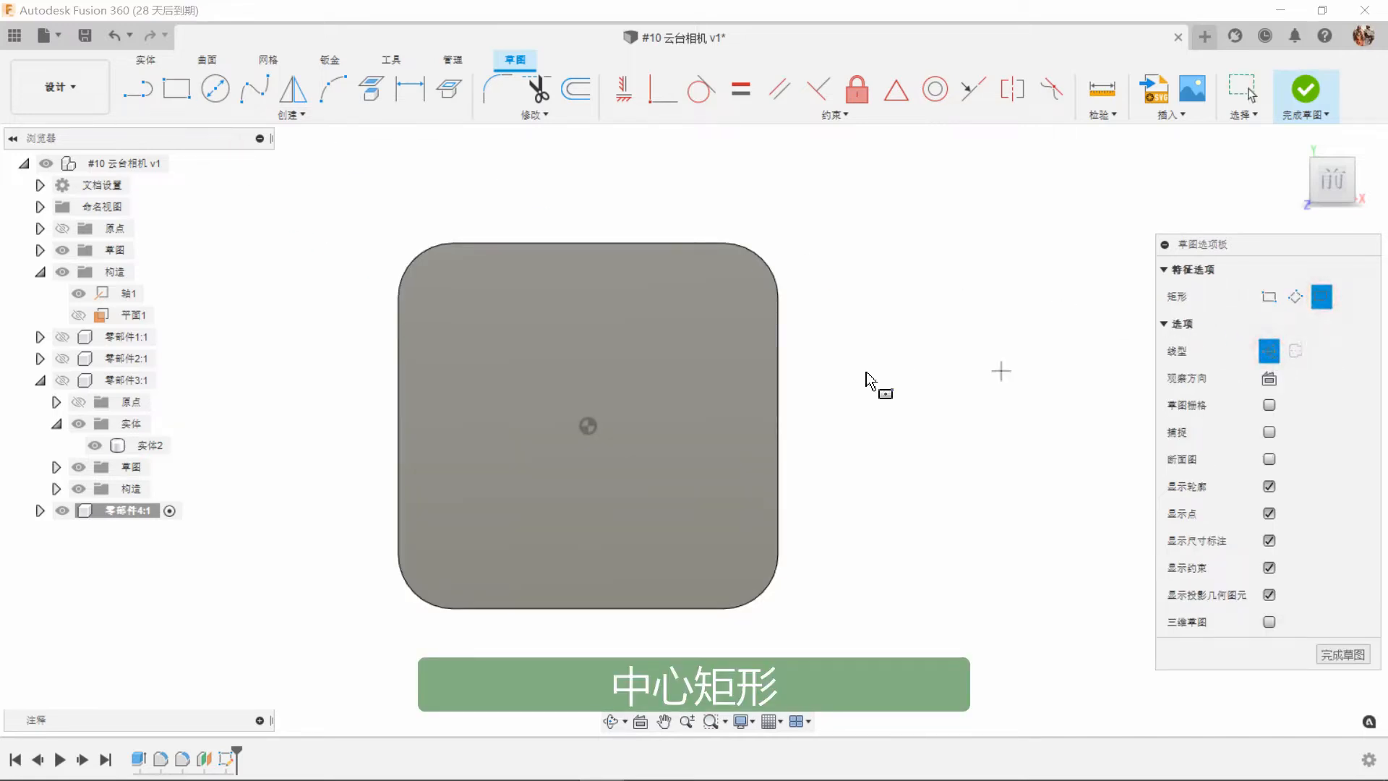
left_click(590, 426)
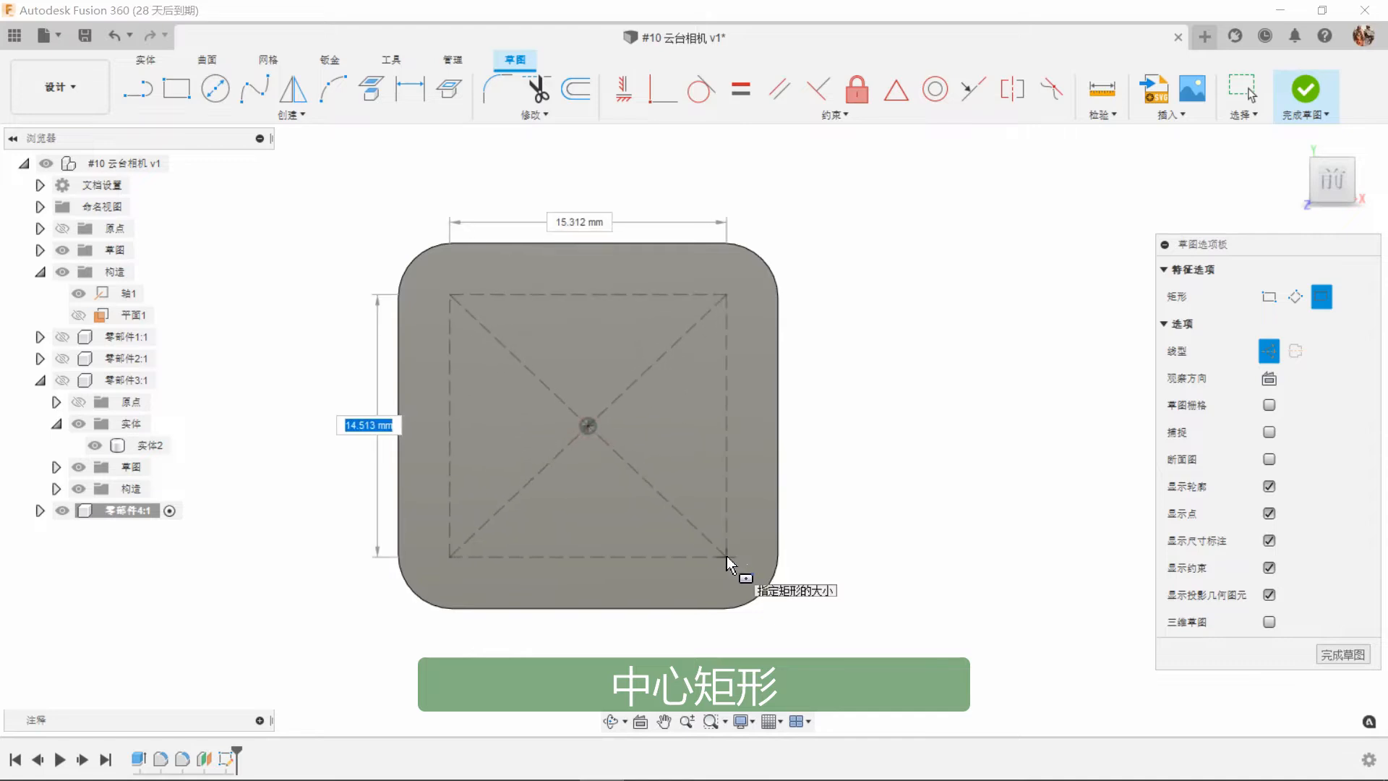
left_click(727, 557)
Draw a second, narrower construction center rectangle inside the first from the same centre point.
left_click(589, 429)
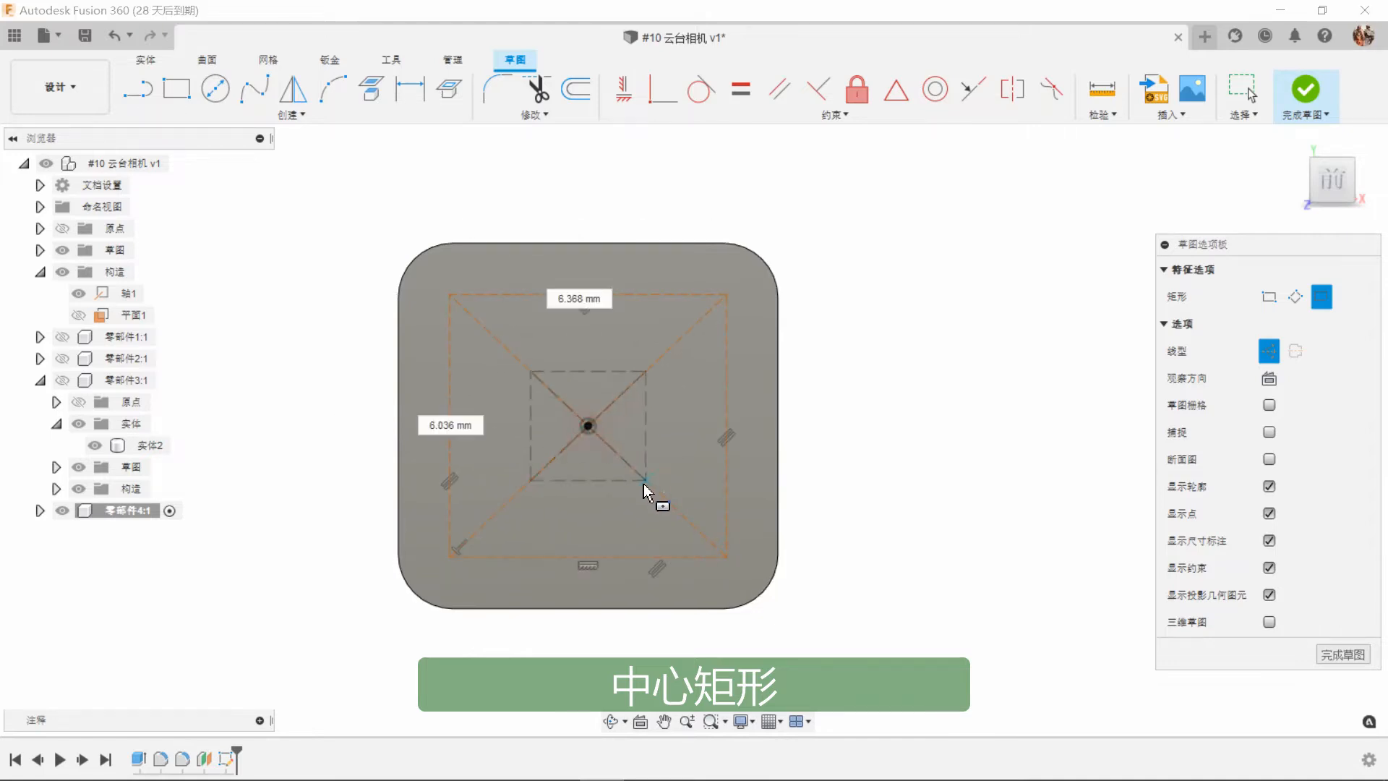
left_click(658, 532)
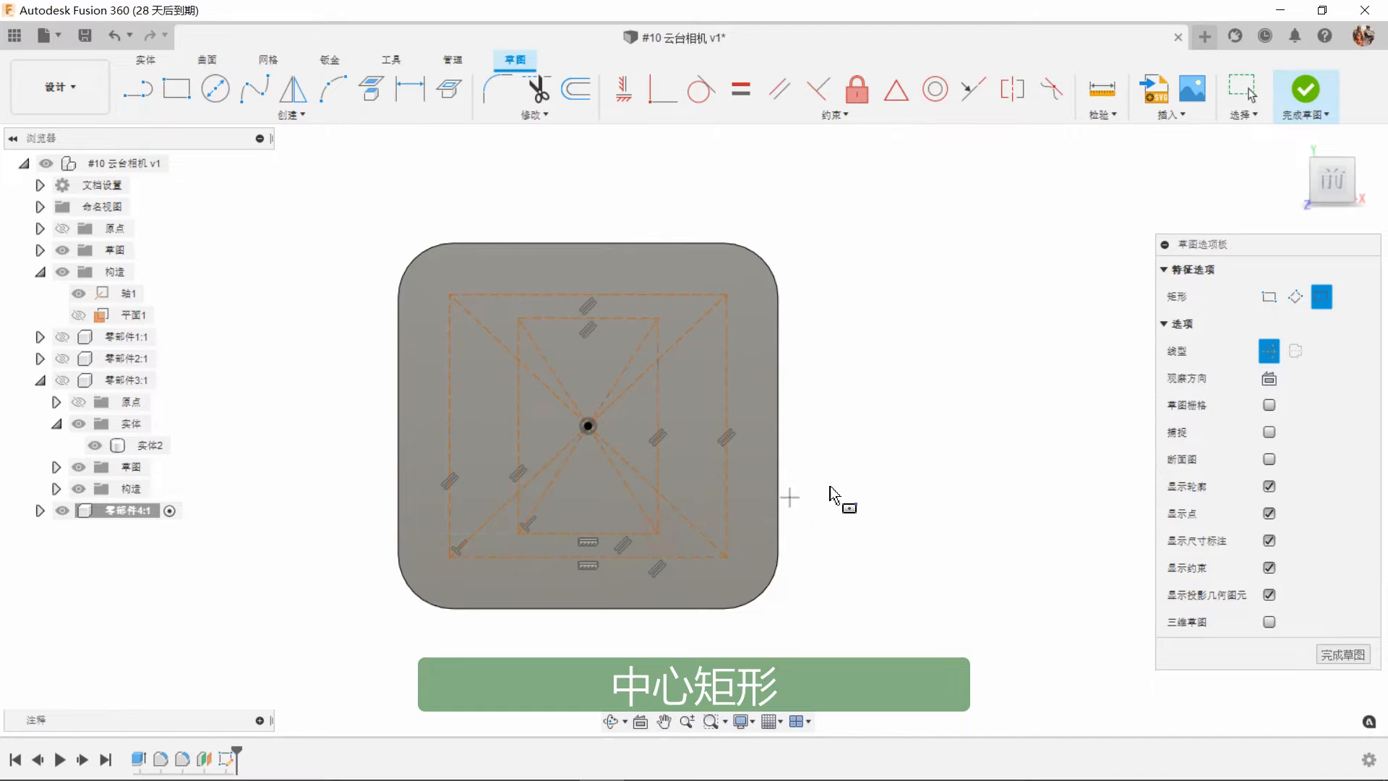
right_click(909, 465)
left_click(968, 467)
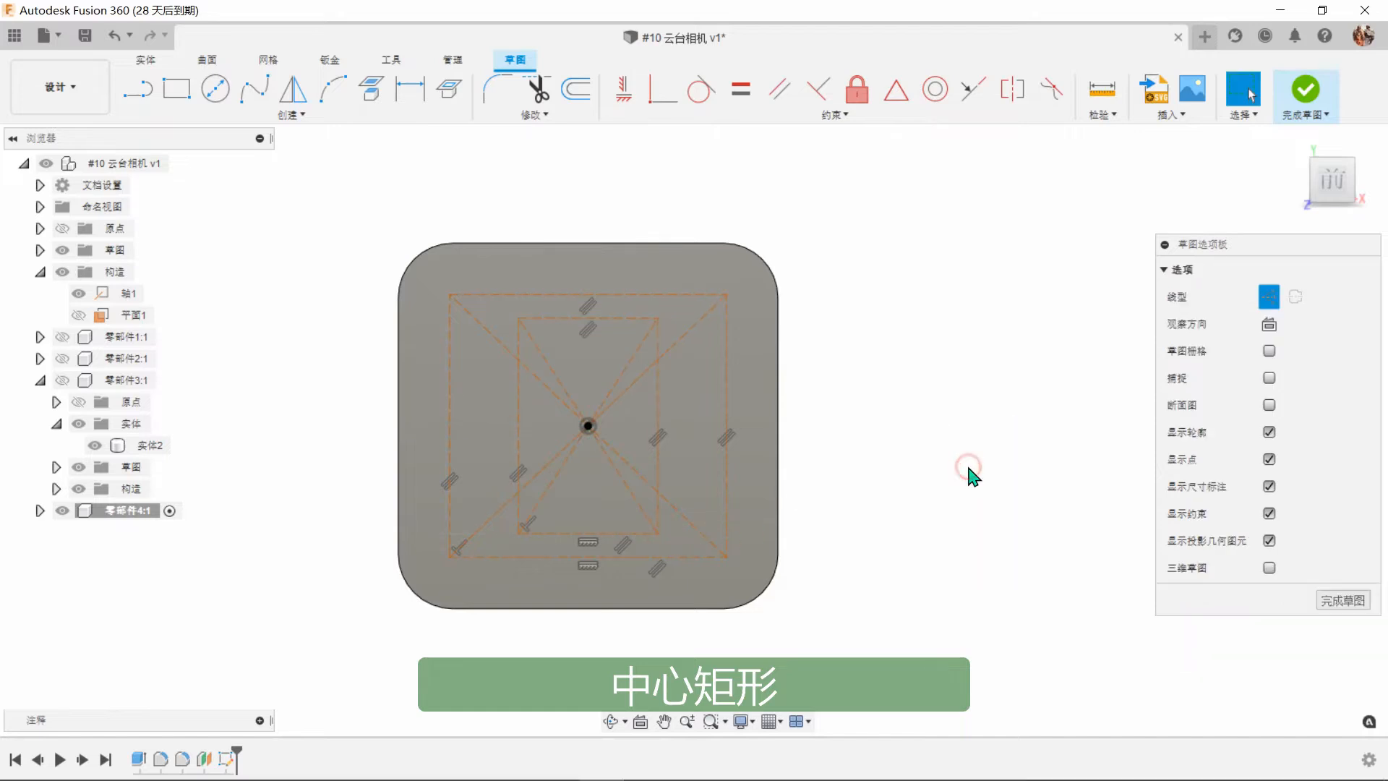
Dimension the outer construction rectangle to 19 mm wide and 15 mm high.
left_click(413, 95)
left_click(607, 295)
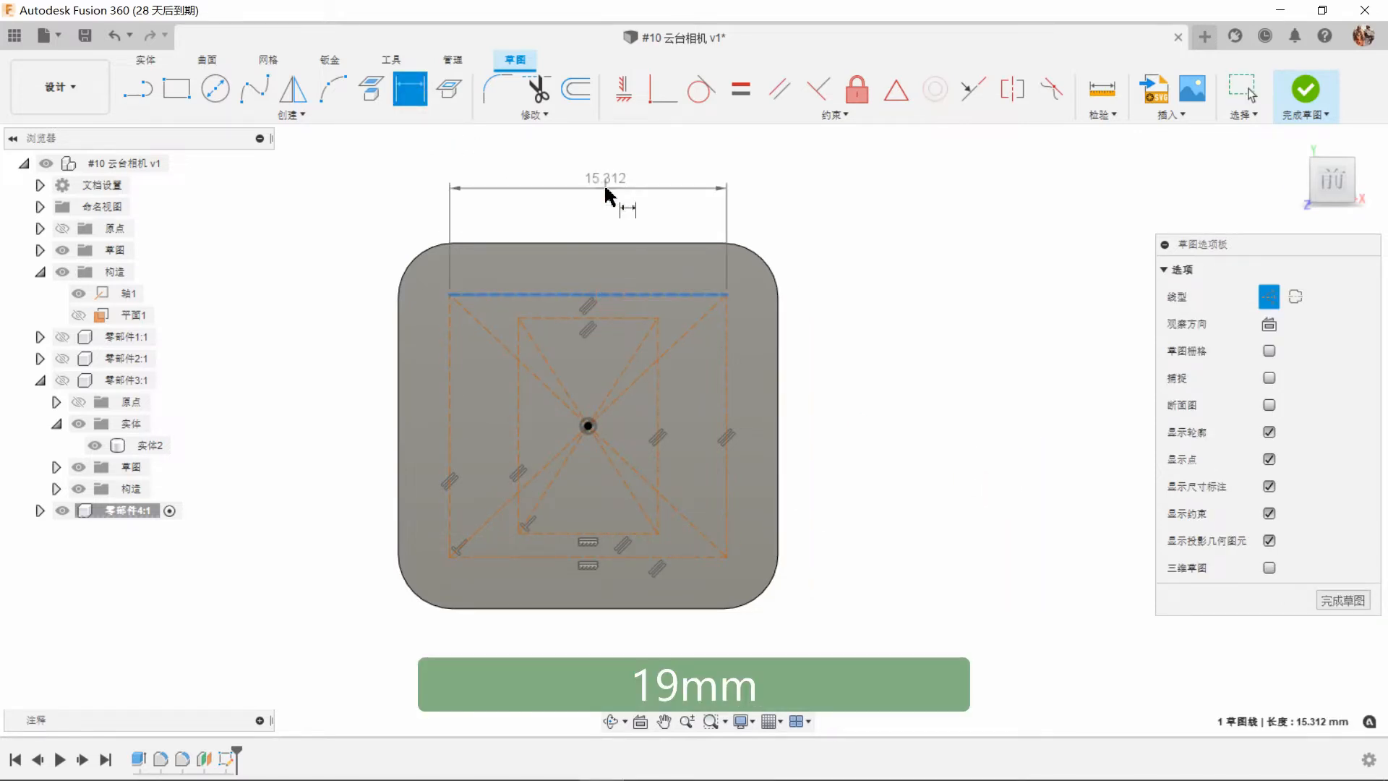
left_click(605, 185)
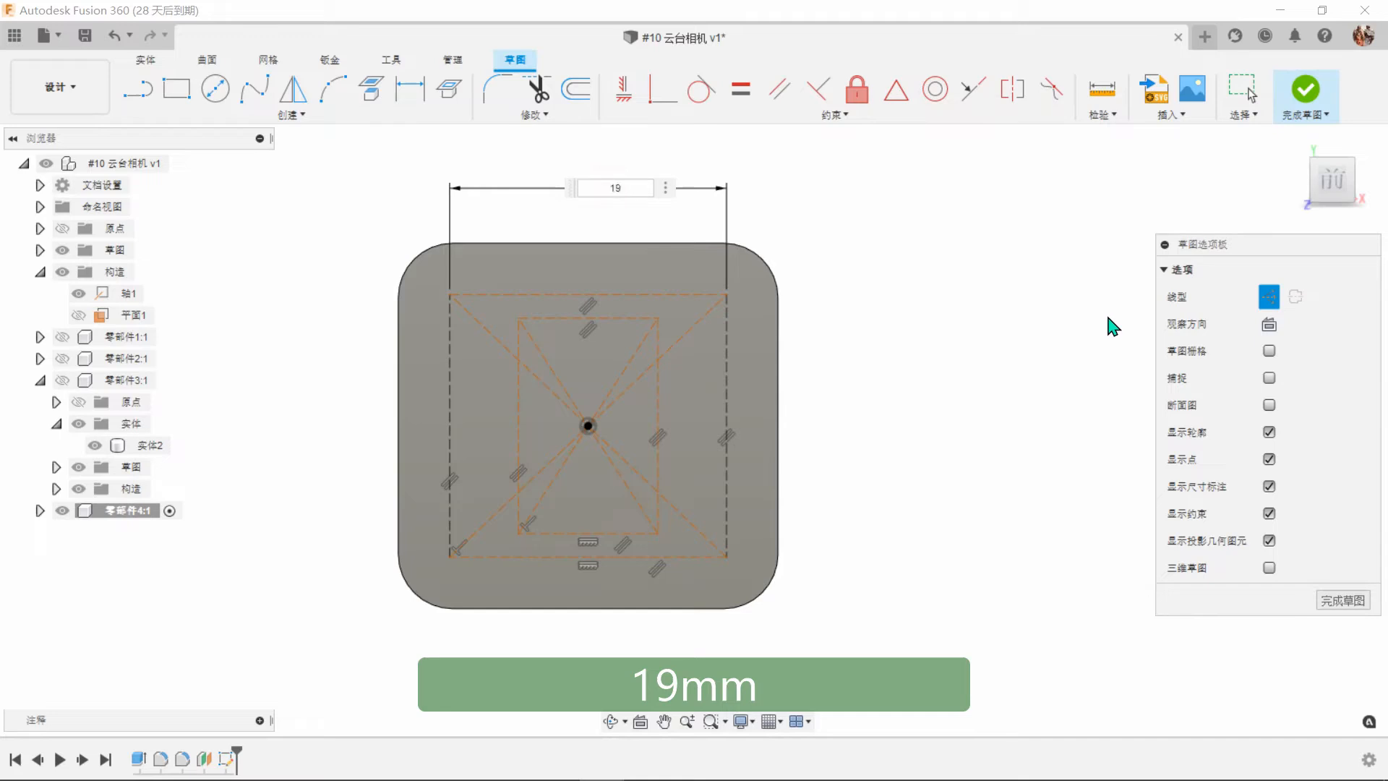
key("Return")
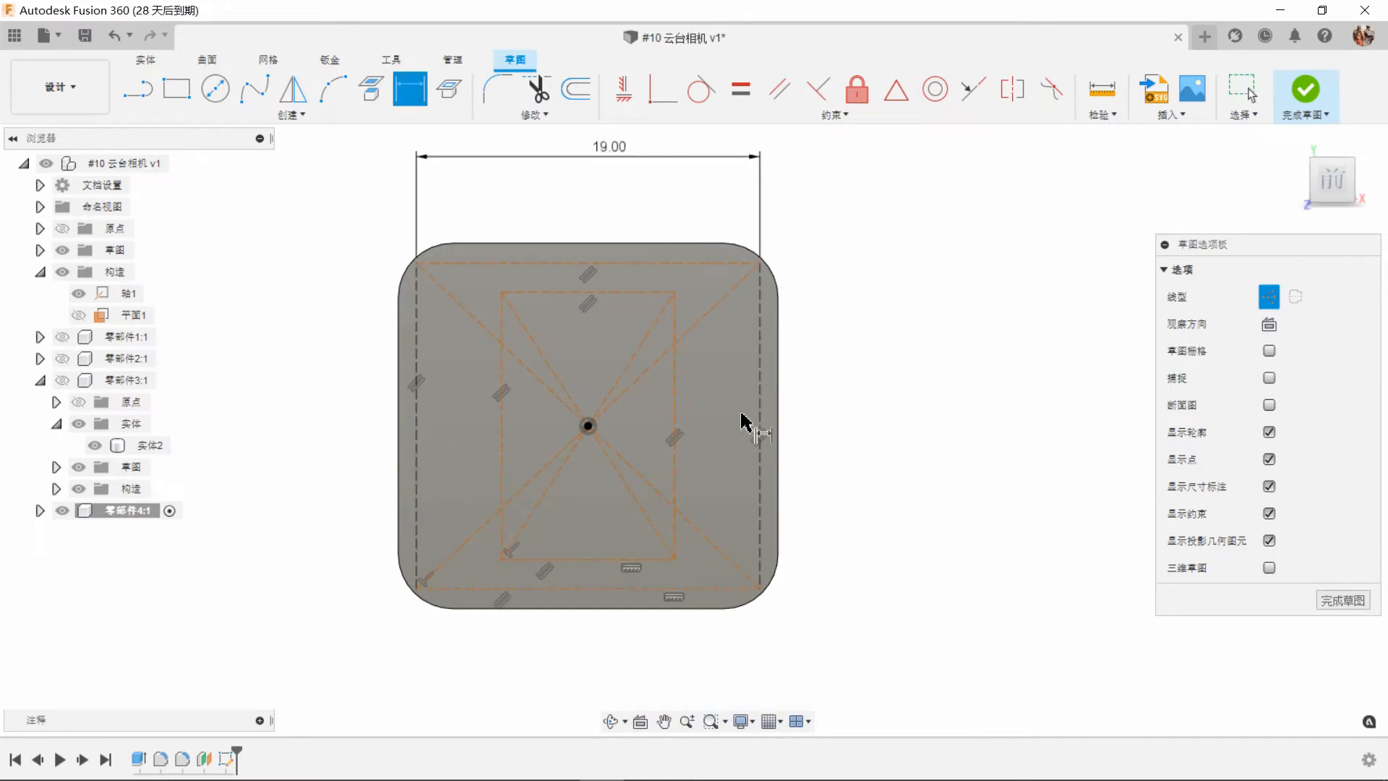
left_click(765, 414)
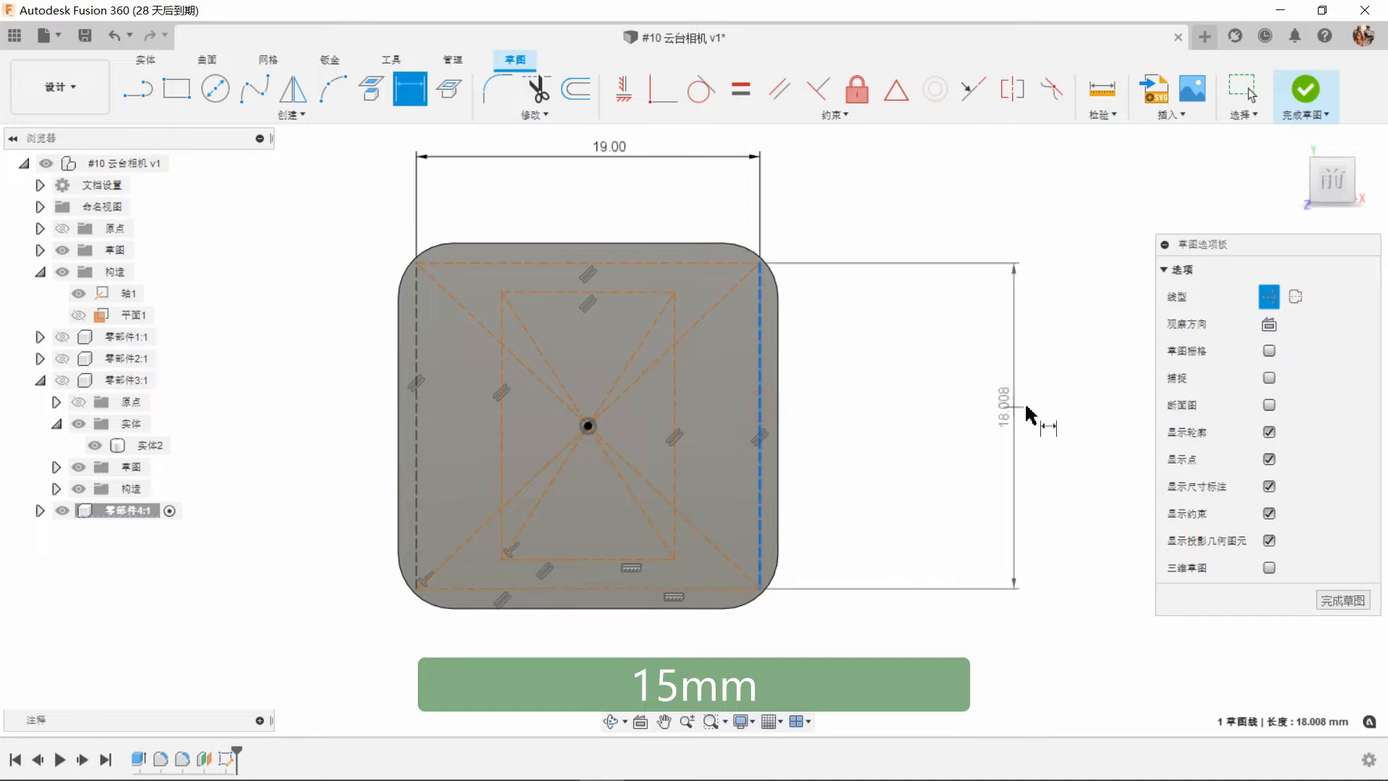
left_click(1073, 427)
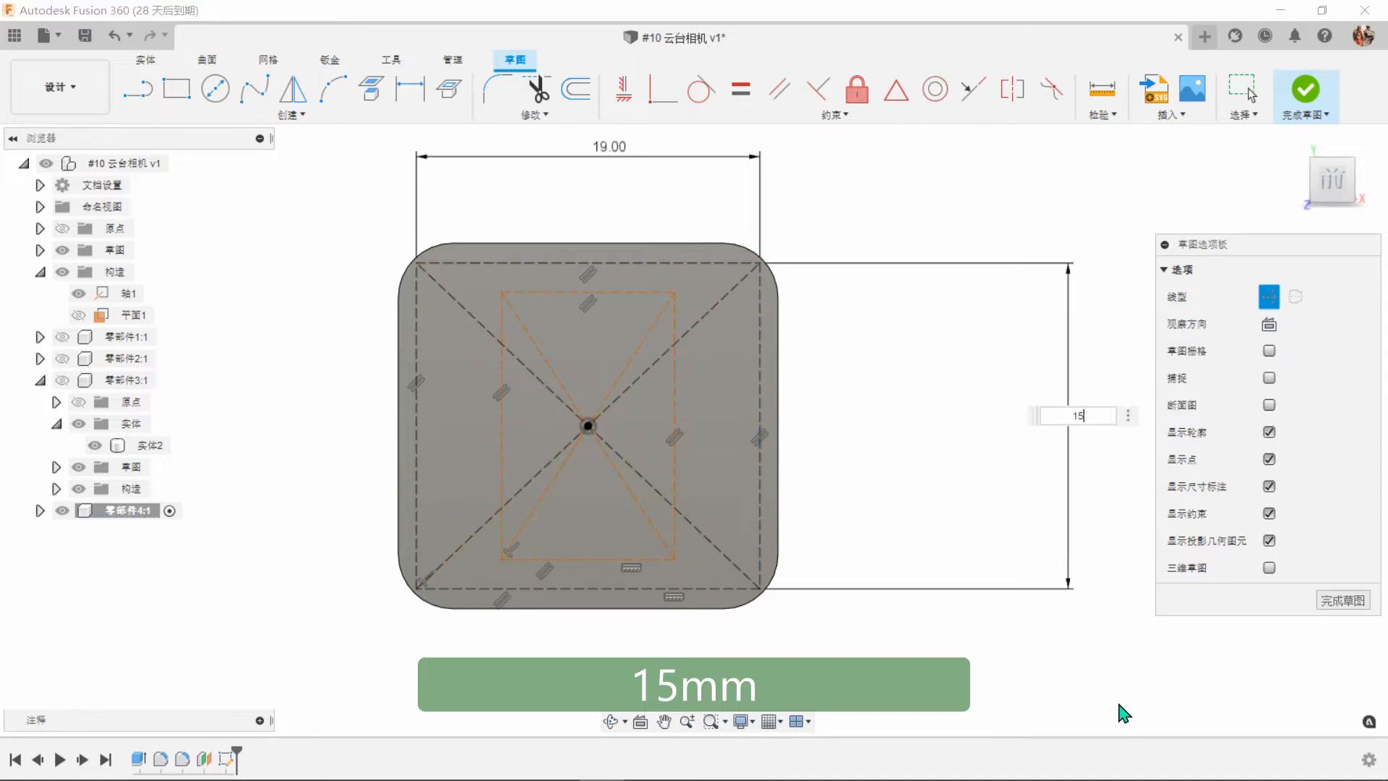
key("Return")
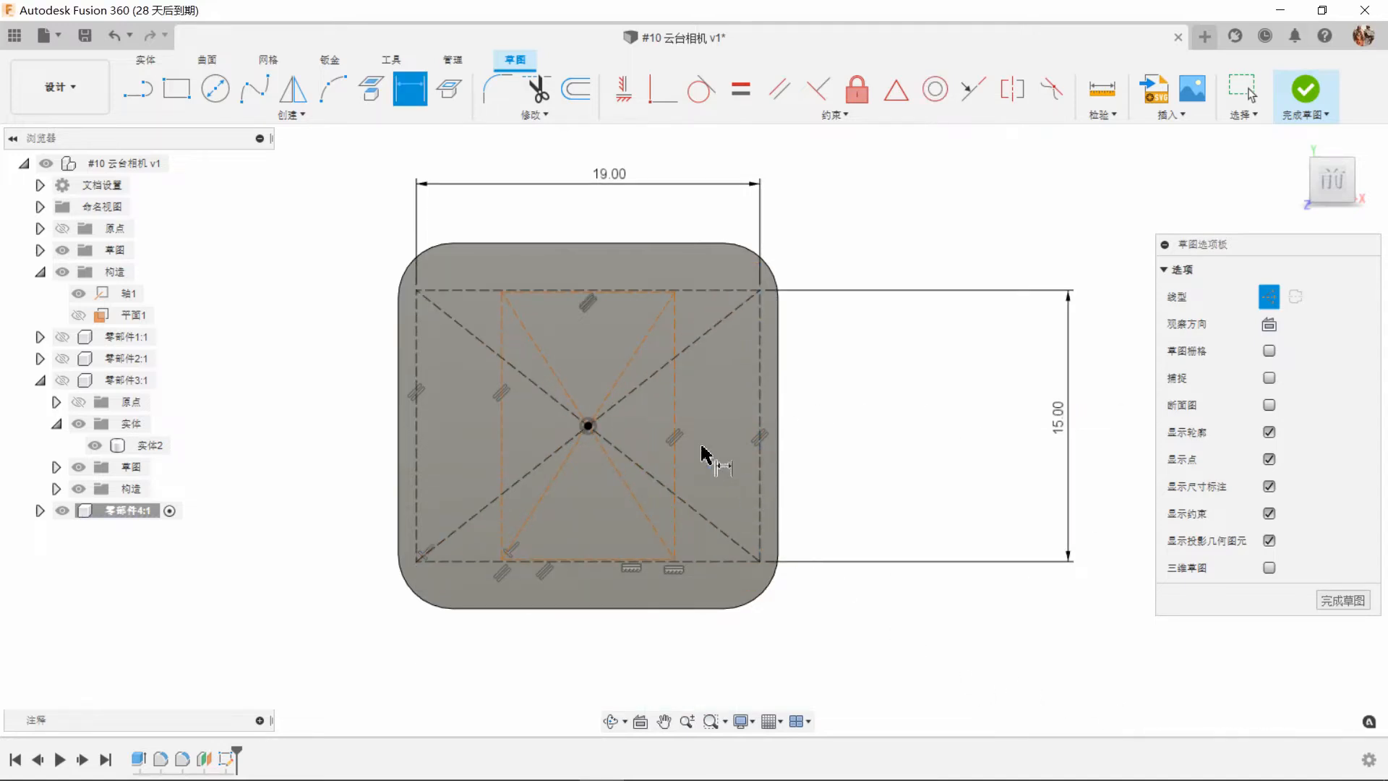
Dimension the inner construction rectangle's width to 17 mm.
left_click(603, 293)
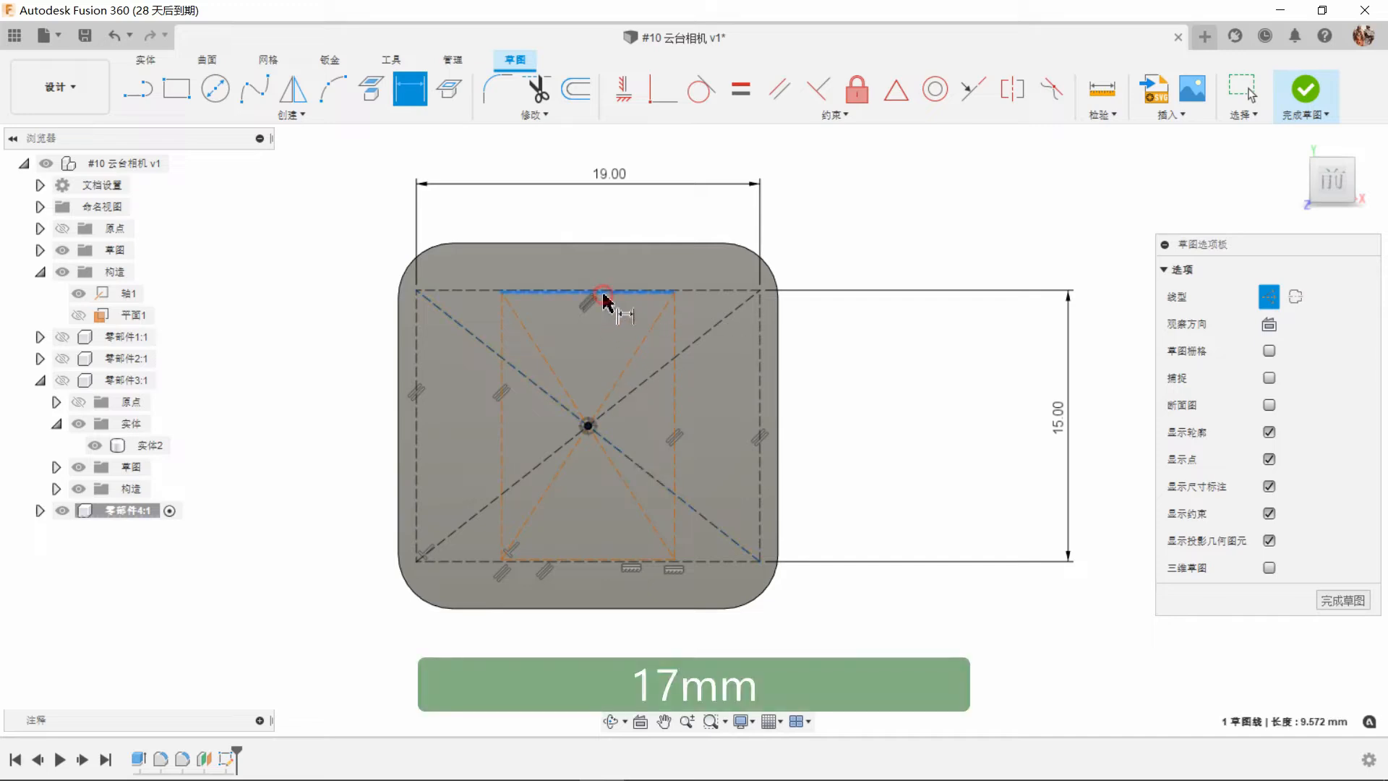
left_click(604, 222)
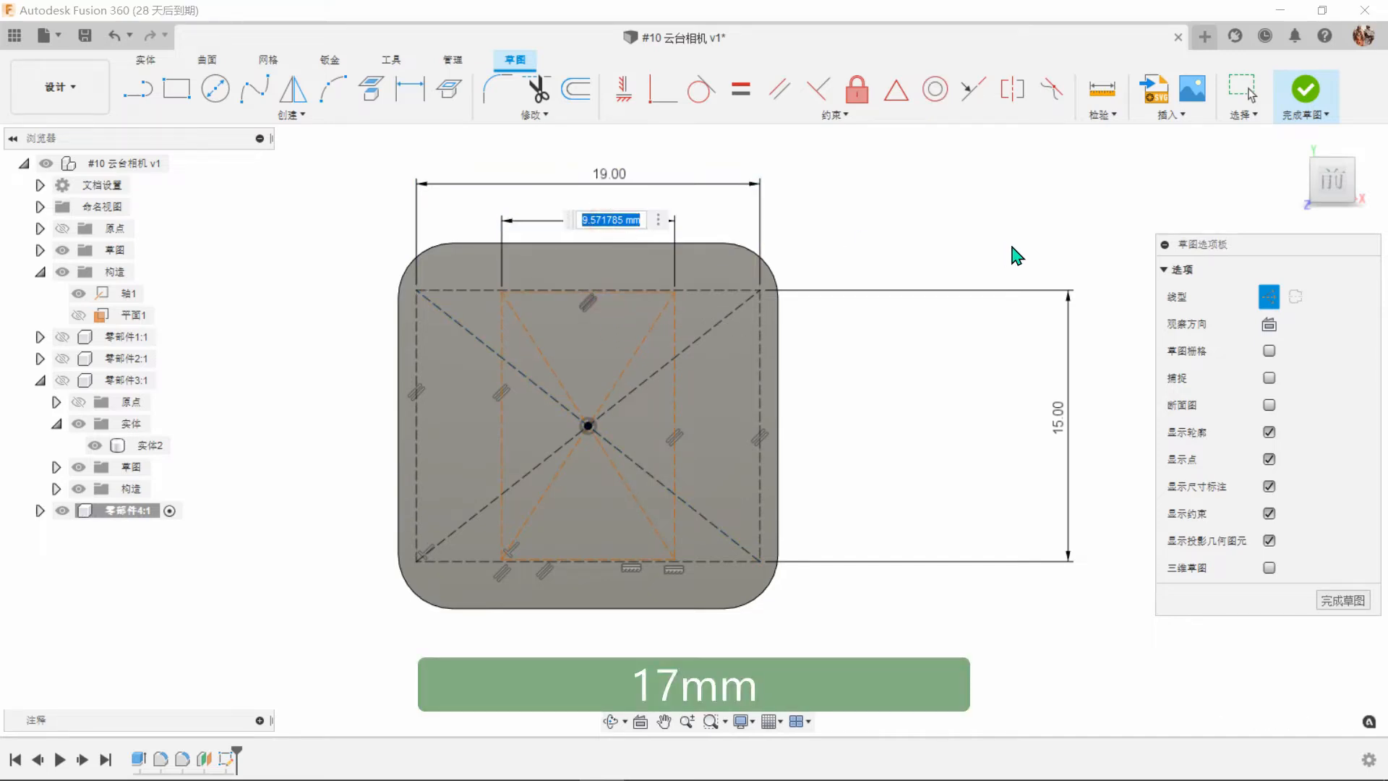
type("17")
key("Return")
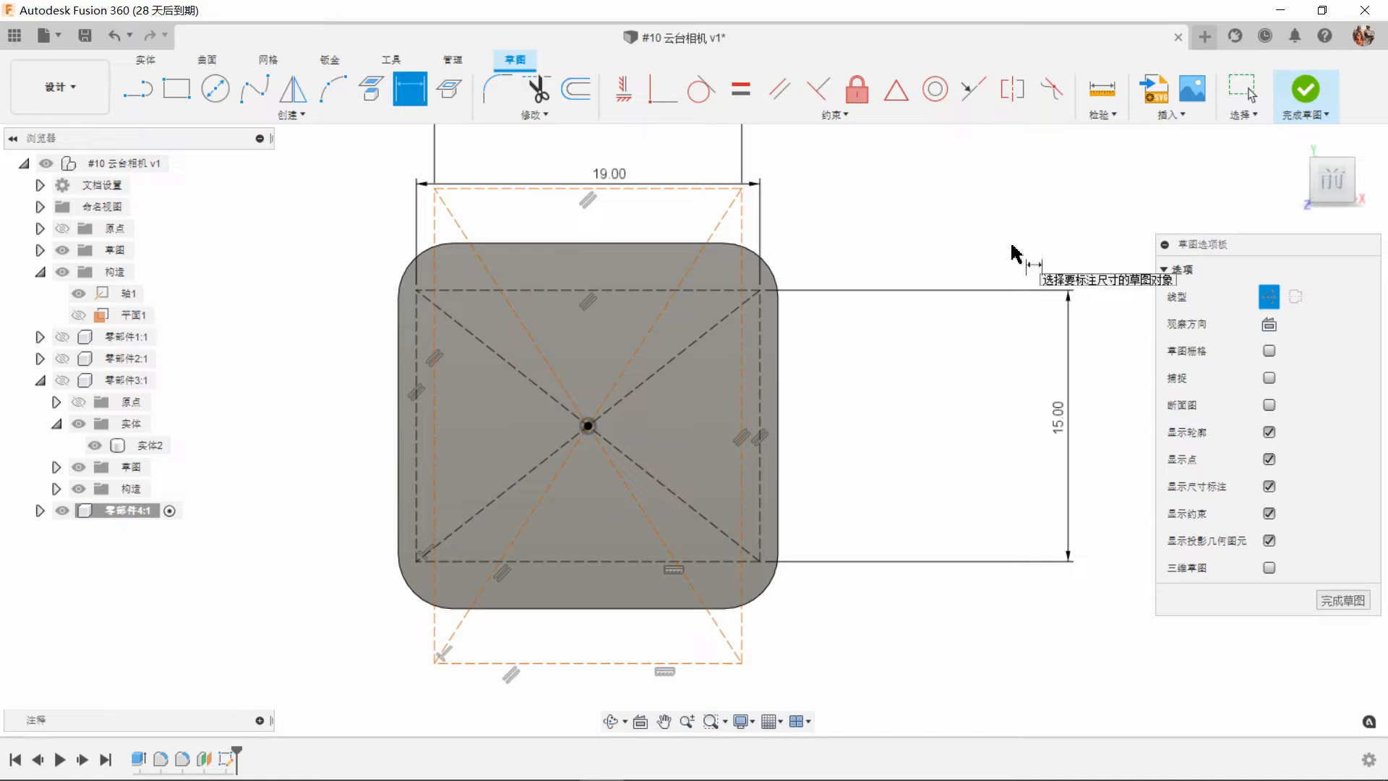
scroll(688, 356, "down", 2)
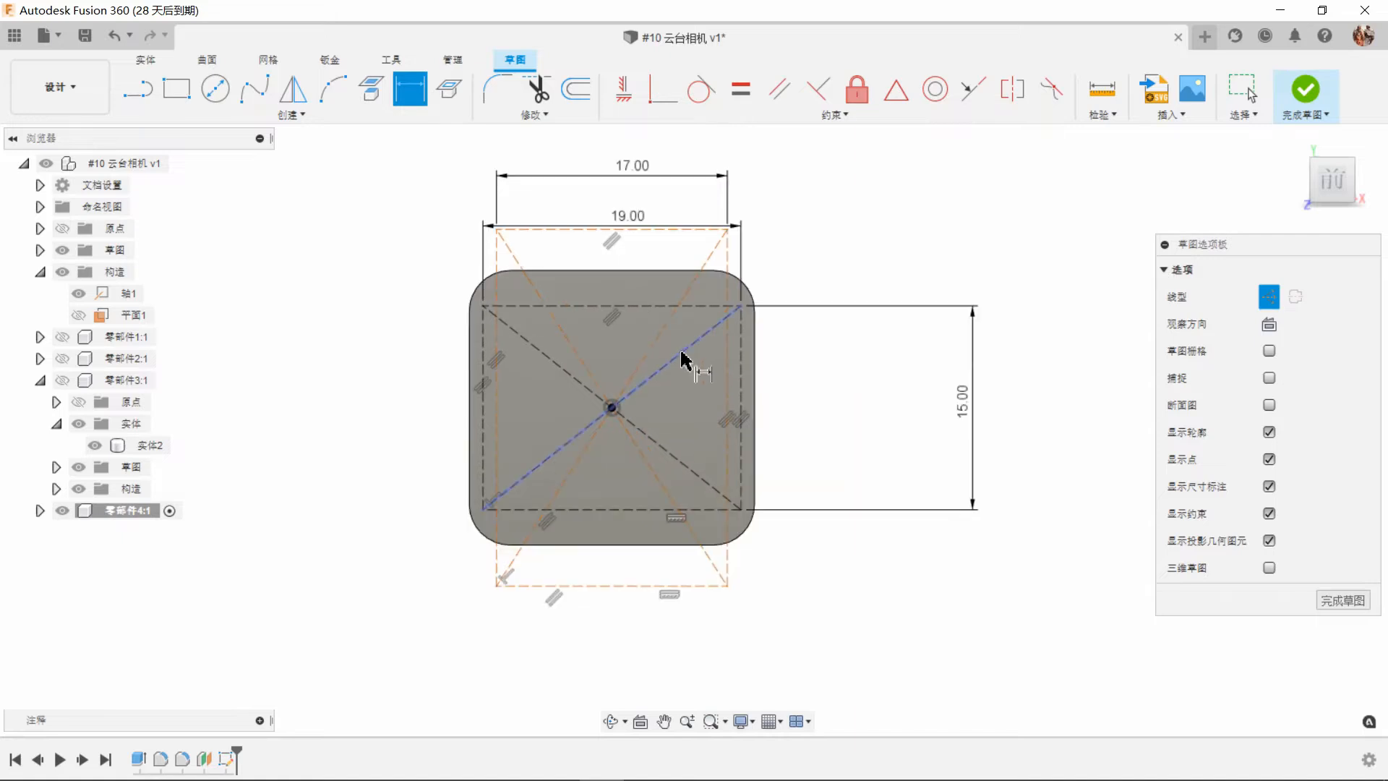
Dimension the inner construction rectangle's height to 13 mm.
left_click(727, 379)
left_click(896, 405)
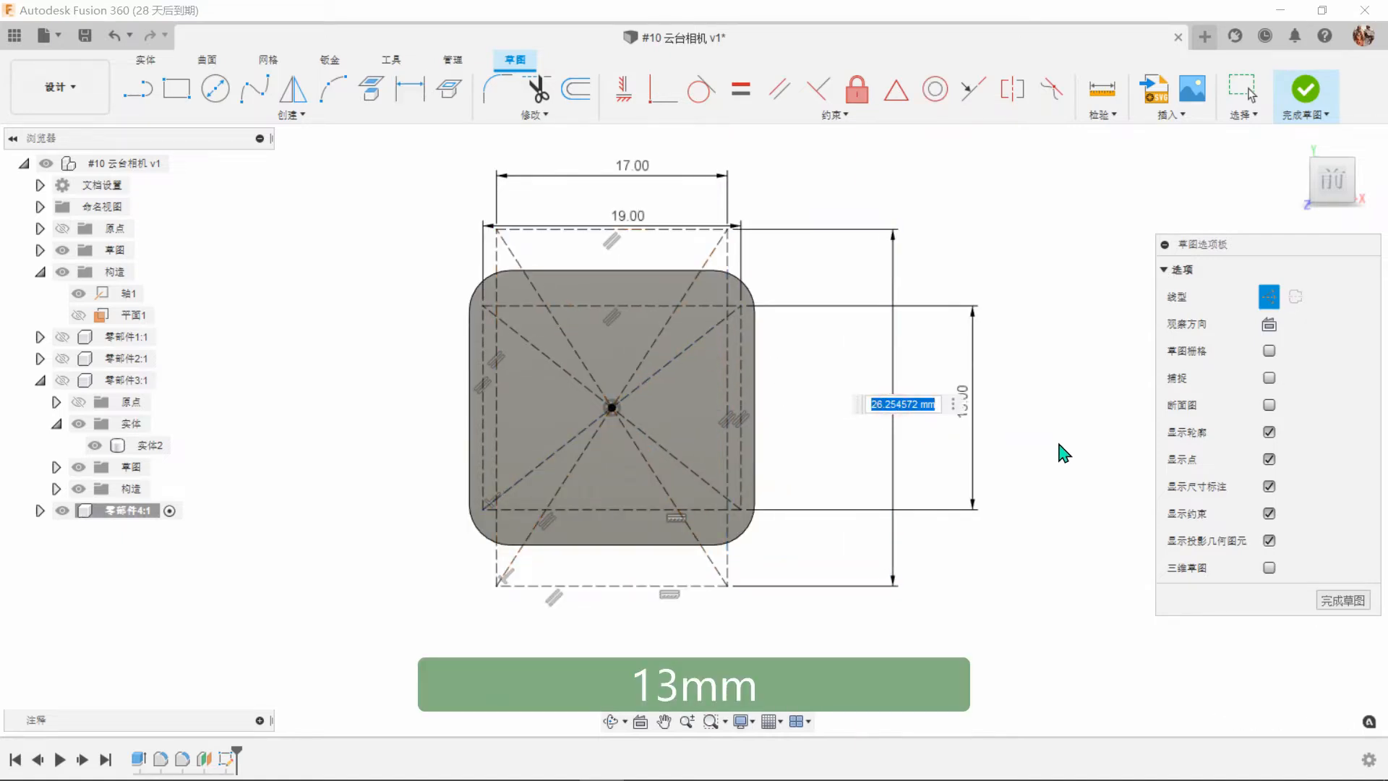
type("13")
key("Return")
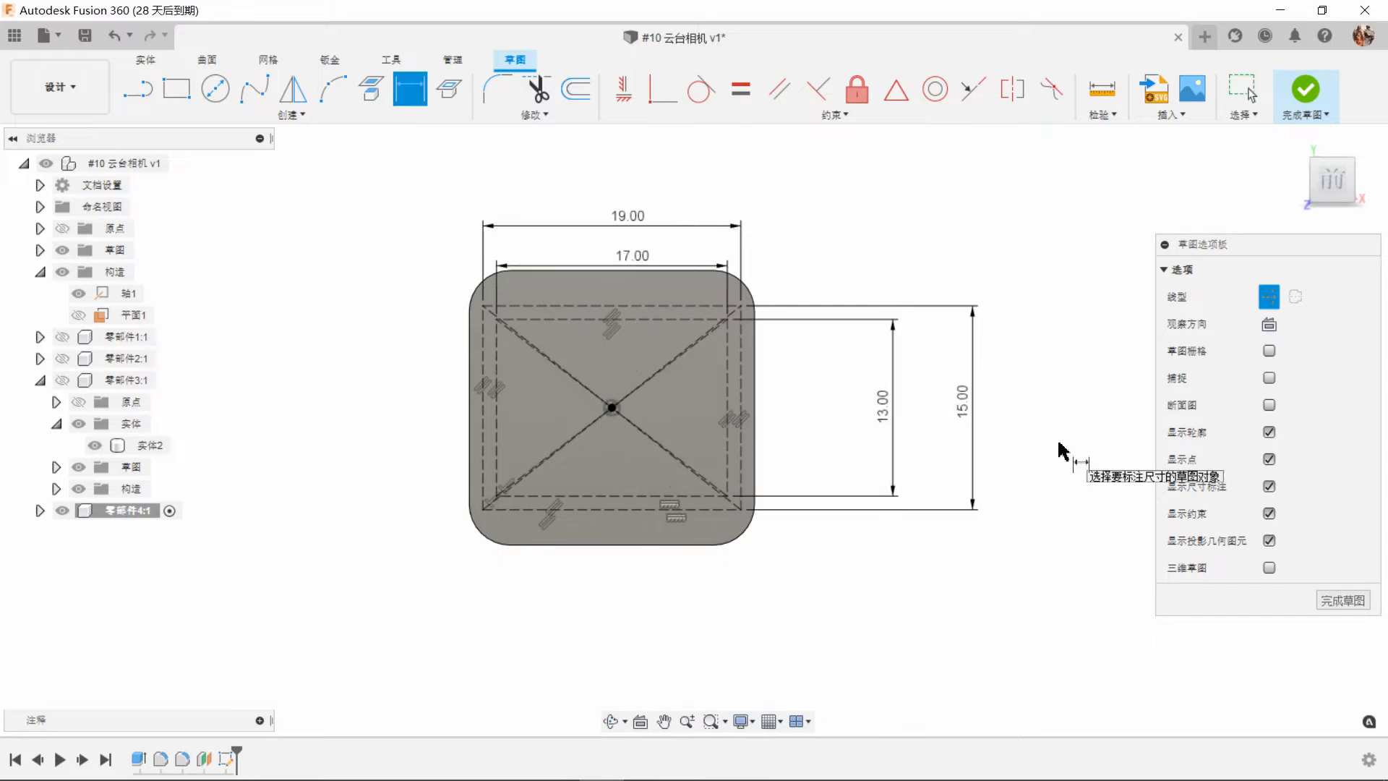
scroll(708, 387, "up", 2)
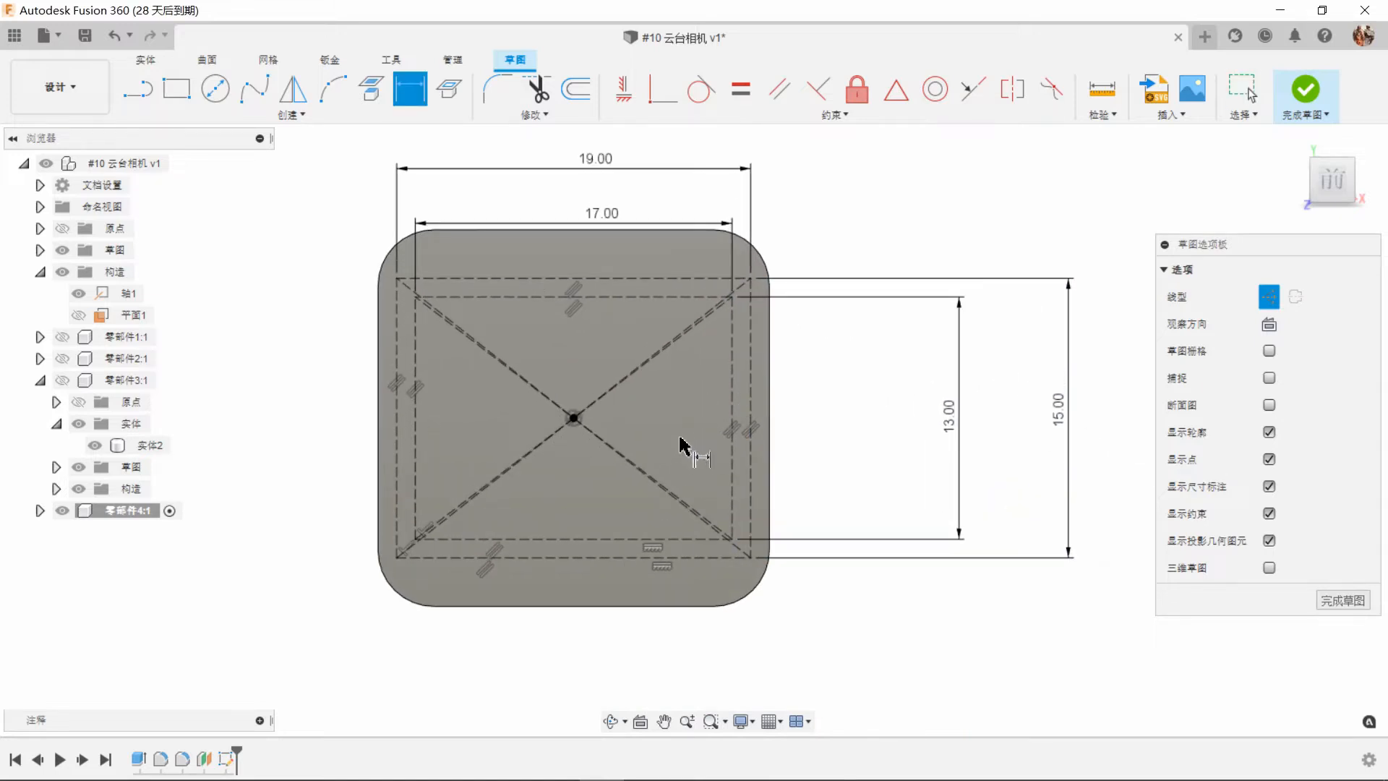
key("Escape")
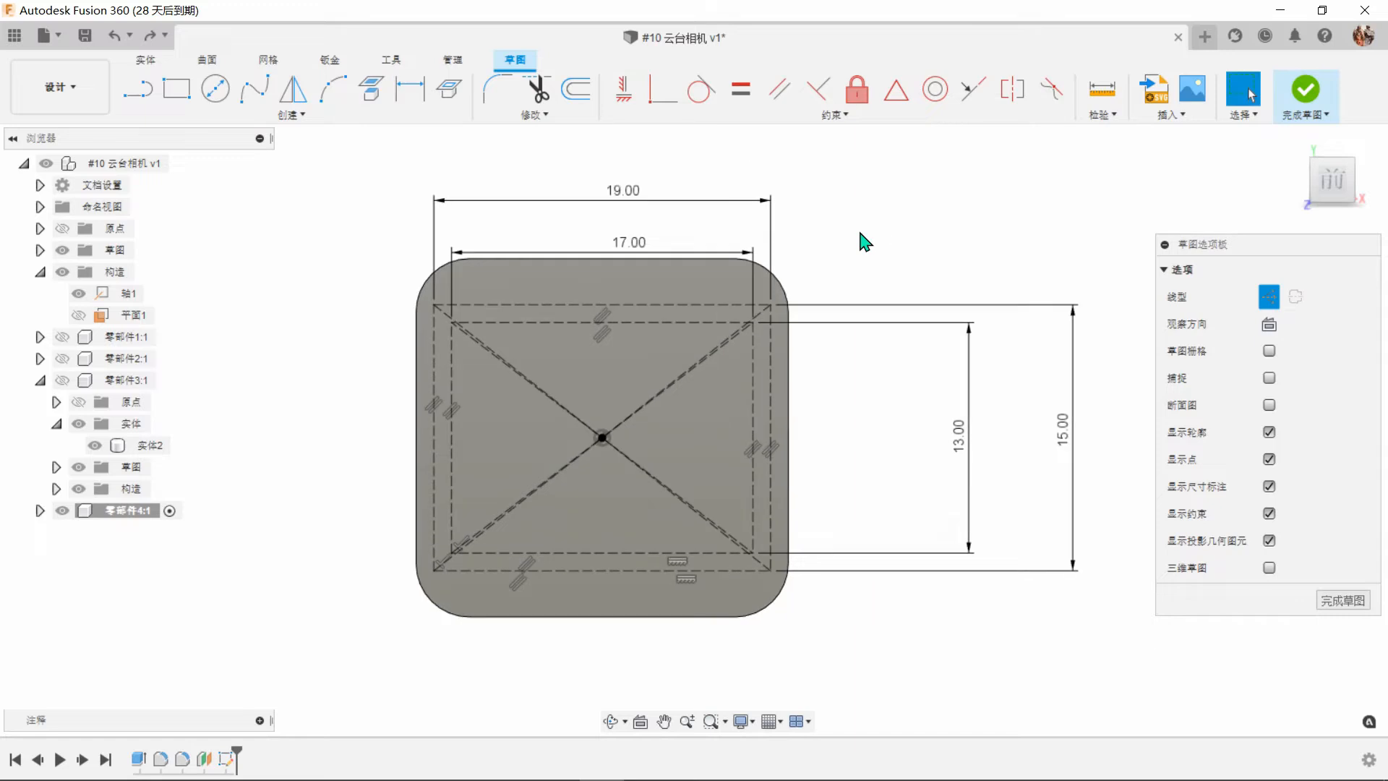
Switch off construction linetype and draw a three-point arc between the inner rectangle's upper corners, bulging to the midpoint of the outer rectangle's upper edge.
left_click(1265, 296)
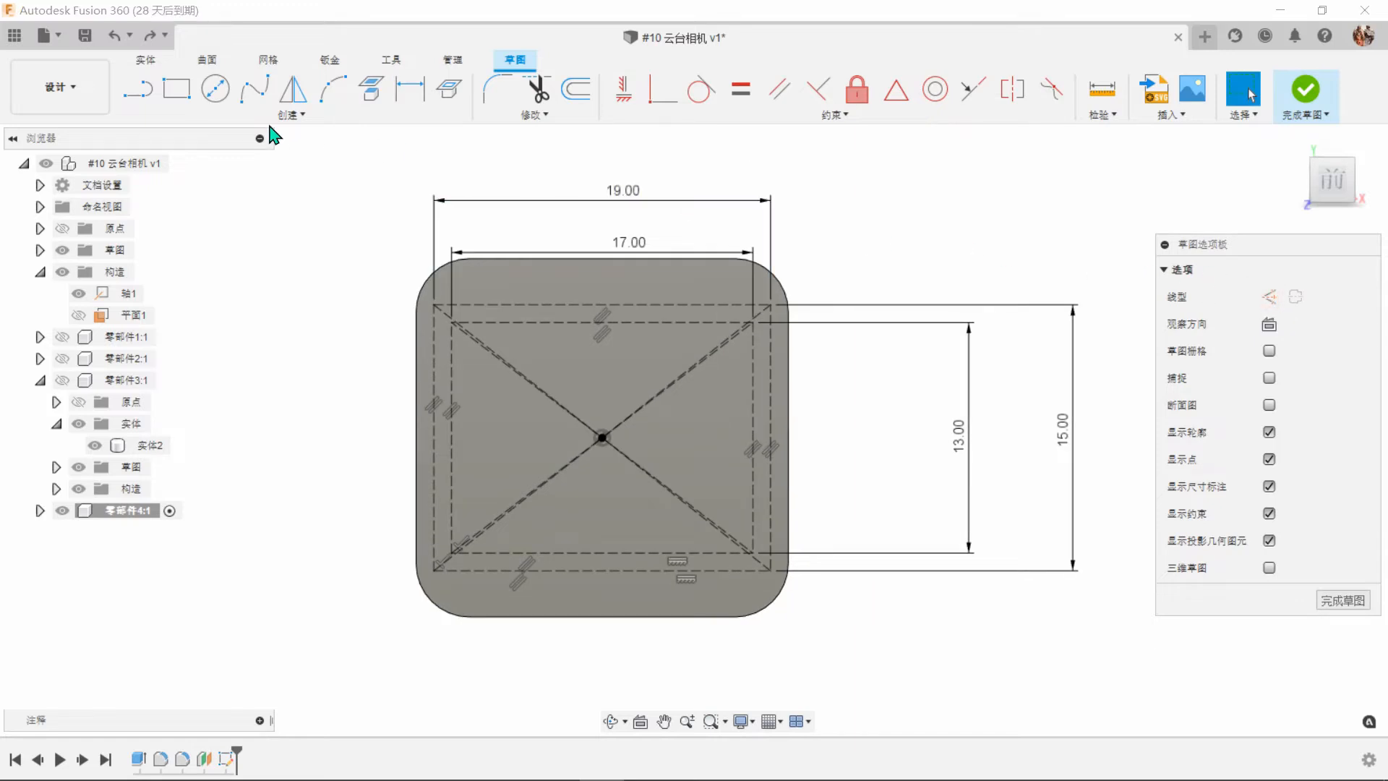
left_click(333, 88)
scroll(578, 300, "up", 5)
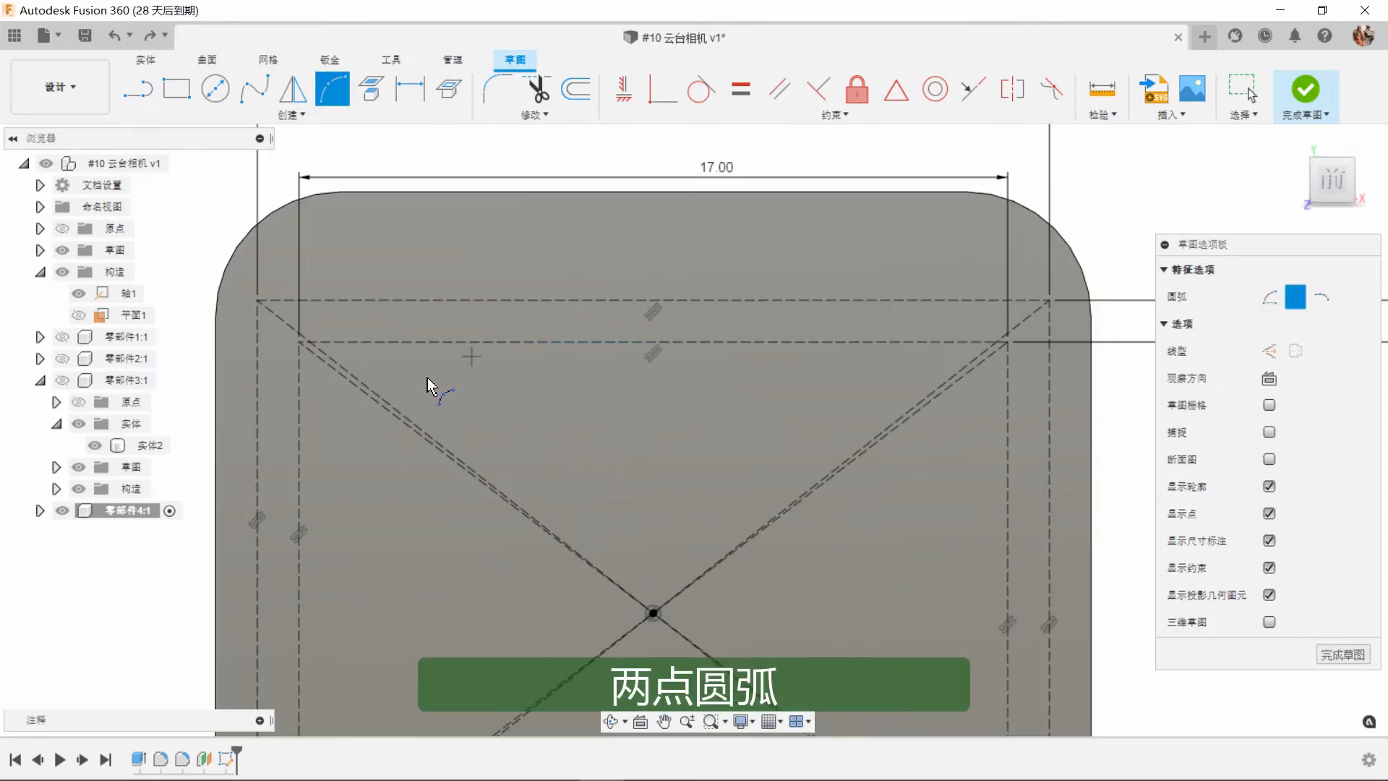
scroll(360, 378, "up", 2)
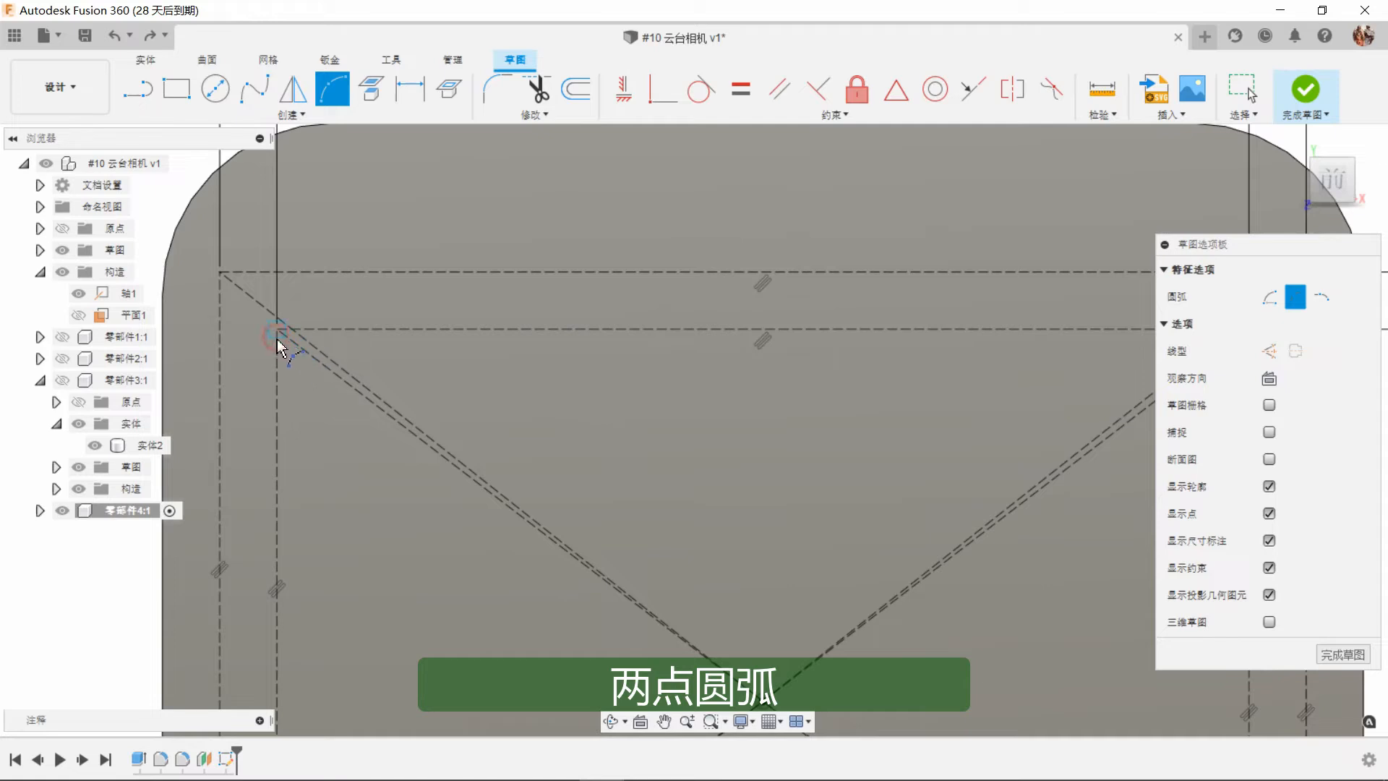
left_click(277, 338)
scroll(280, 351, "down", 1)
scroll(676, 365, "down", 1)
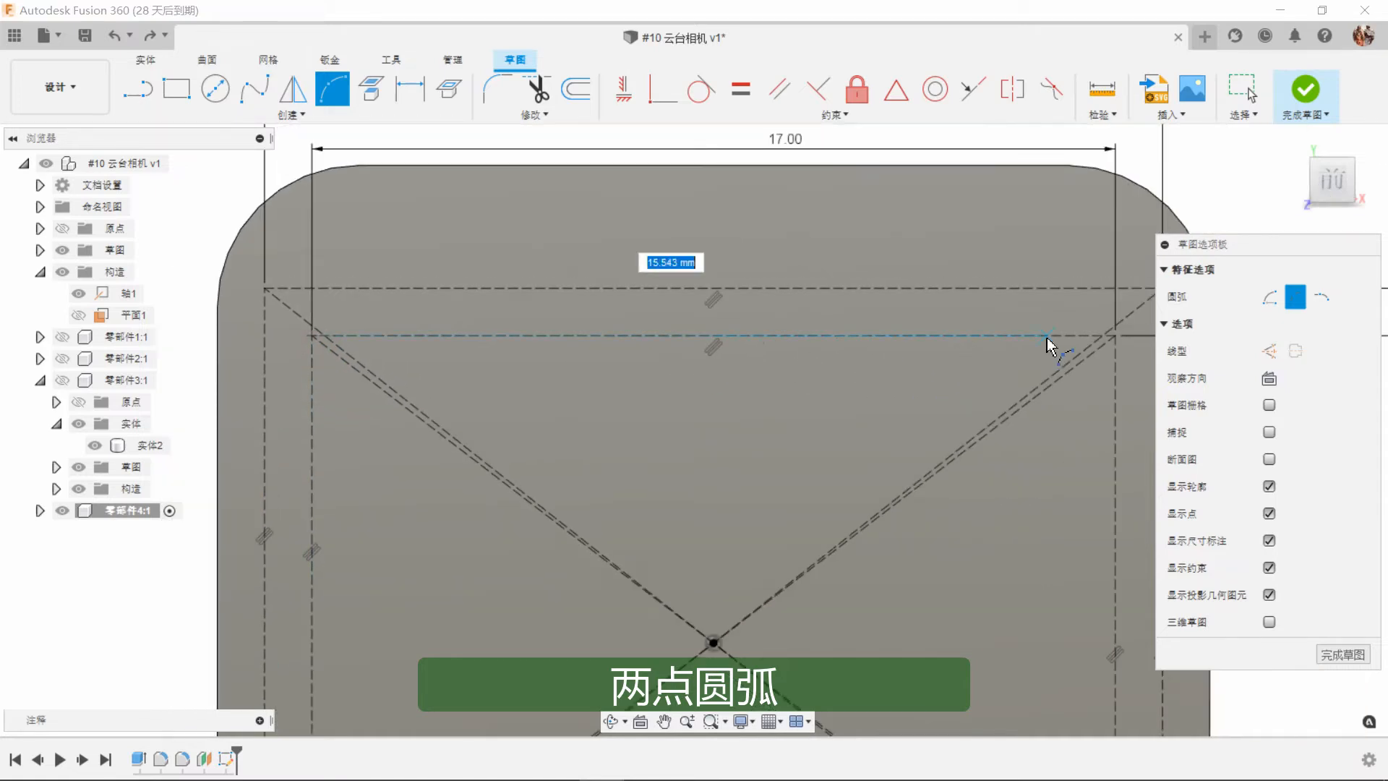
left_click(1113, 335)
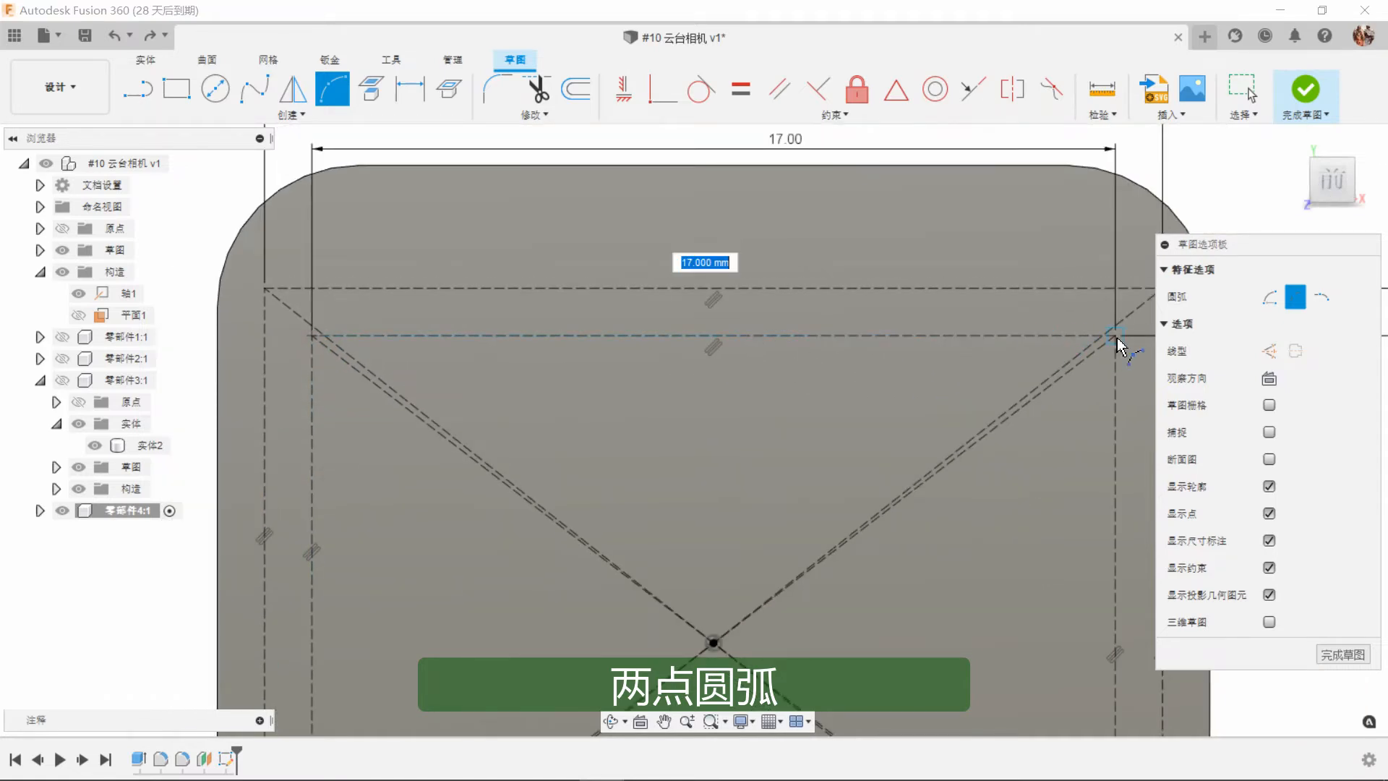
left_click(720, 294)
scroll(734, 239, "down", 3)
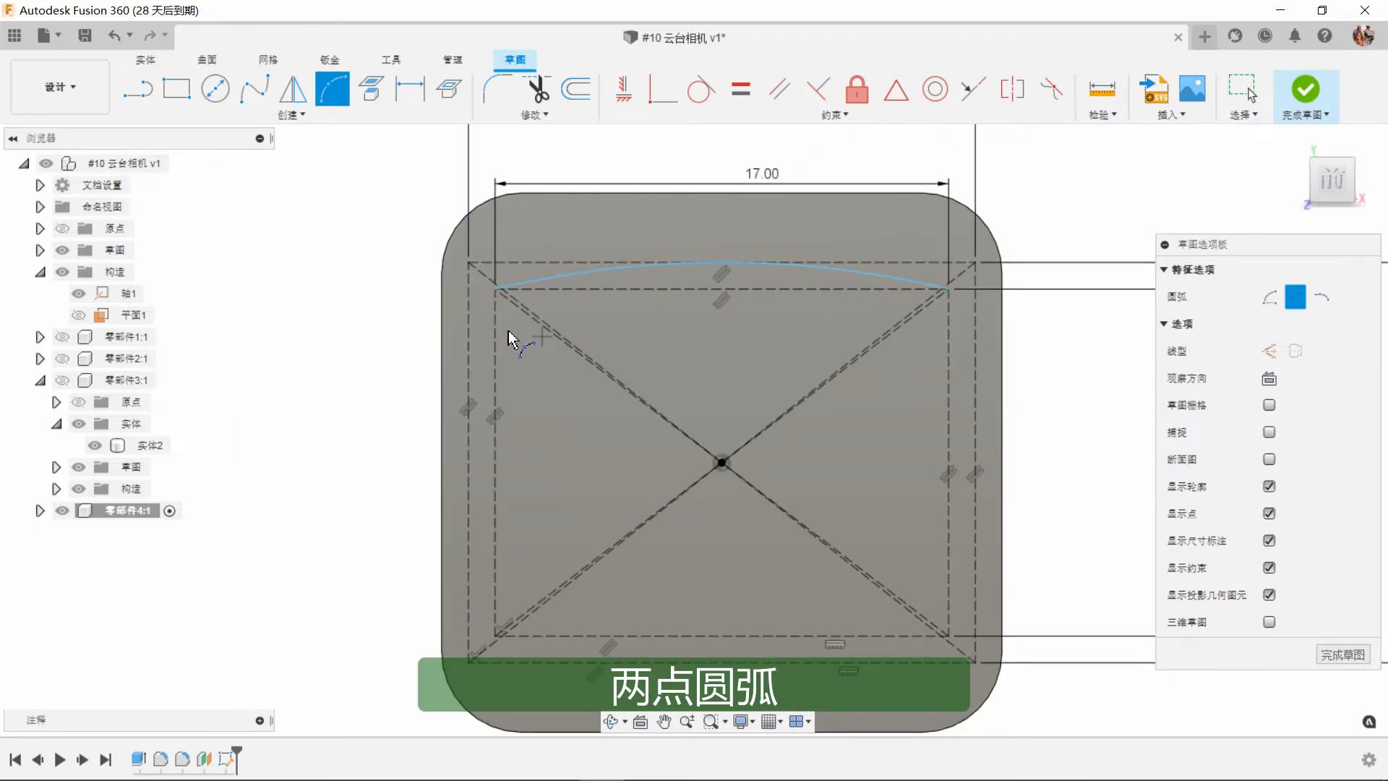
Draw a three-point arc between the inner rectangle's left corners, bulging to the midpoint of the outer rectangle's left edge.
scroll(506, 325, "up", 2)
scroll(498, 312, "up", 1)
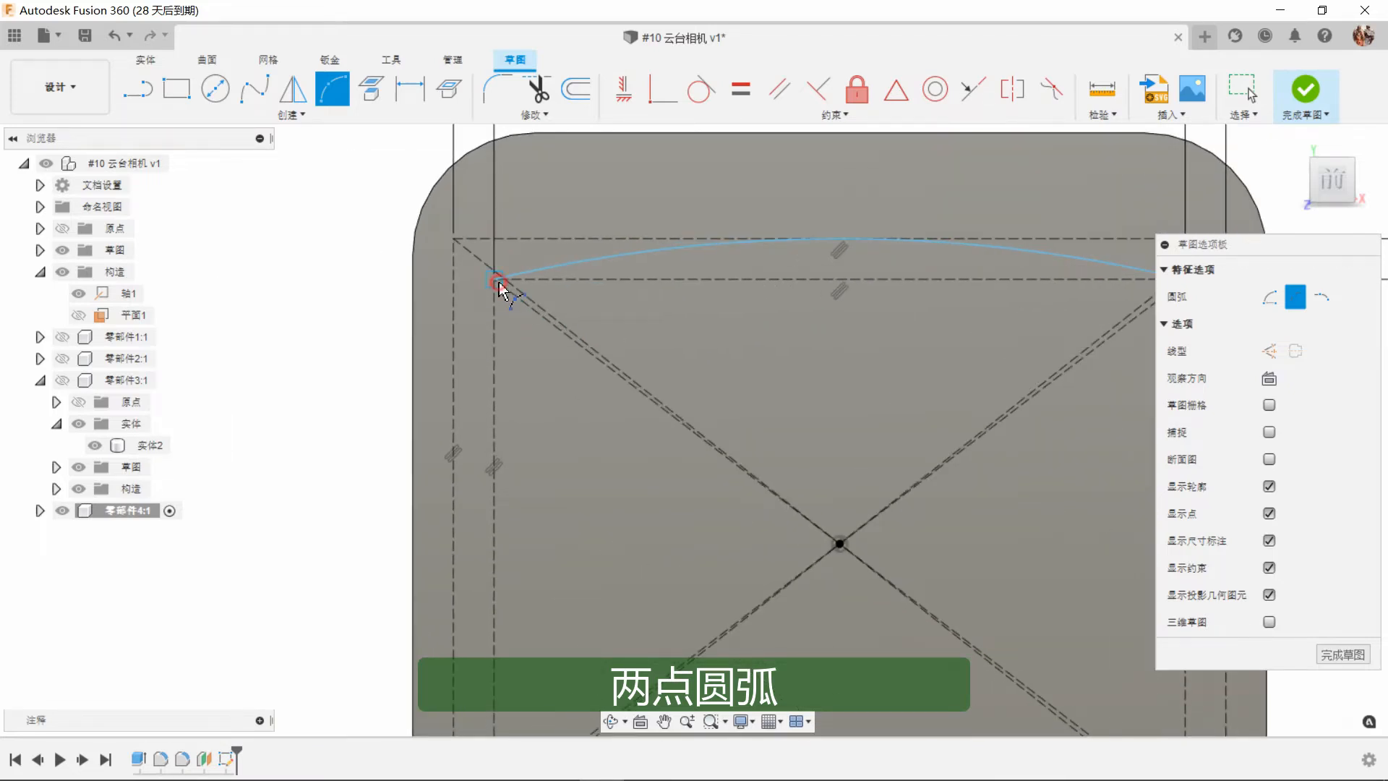
left_click(498, 283)
scroll(536, 205, "down", 2)
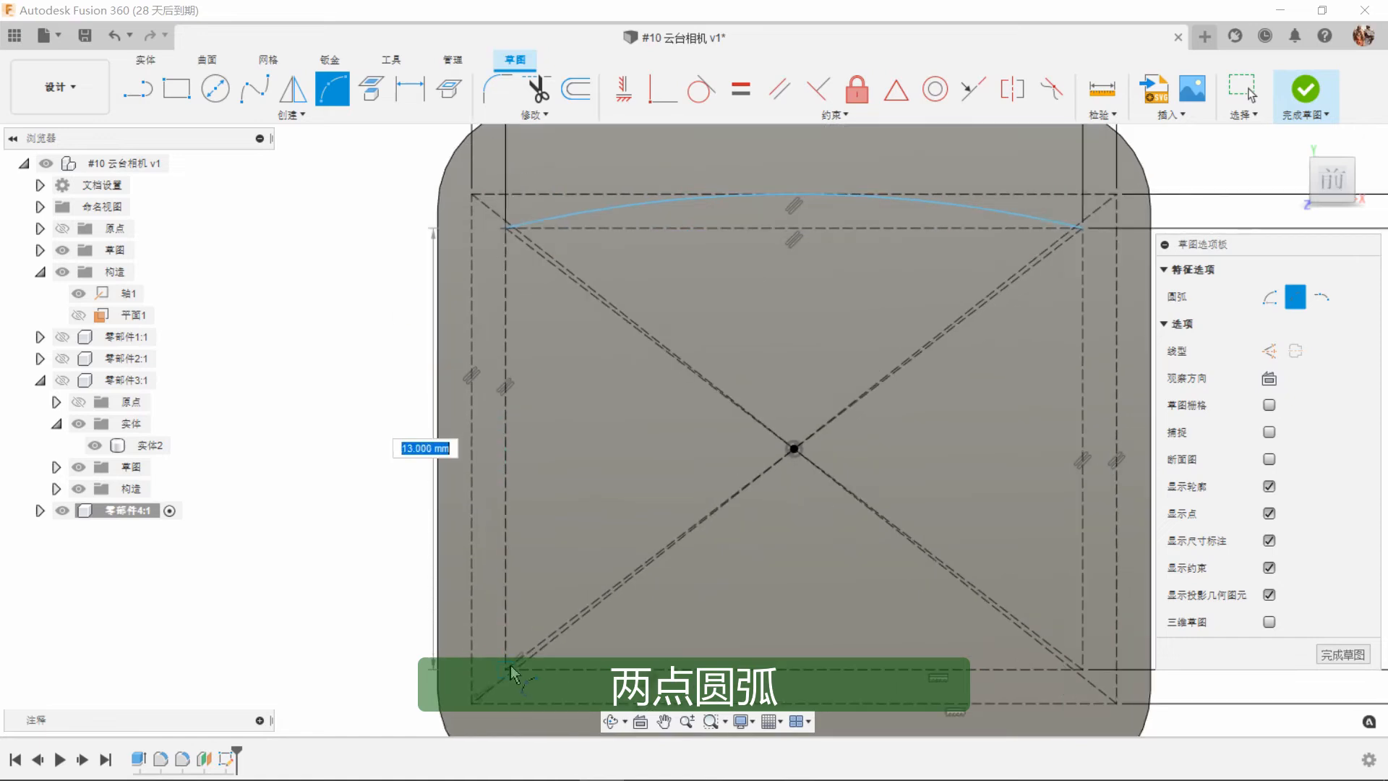
left_click(505, 666)
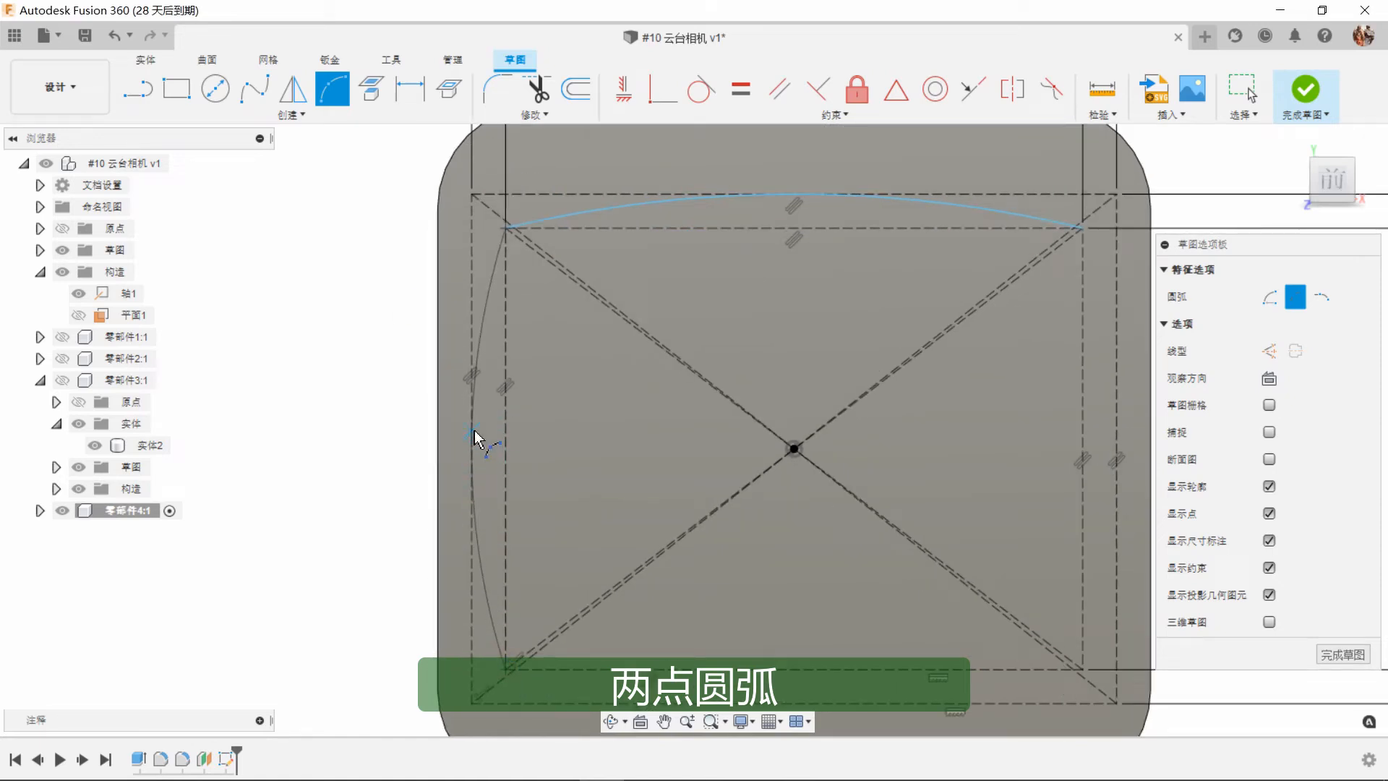
left_click(471, 457)
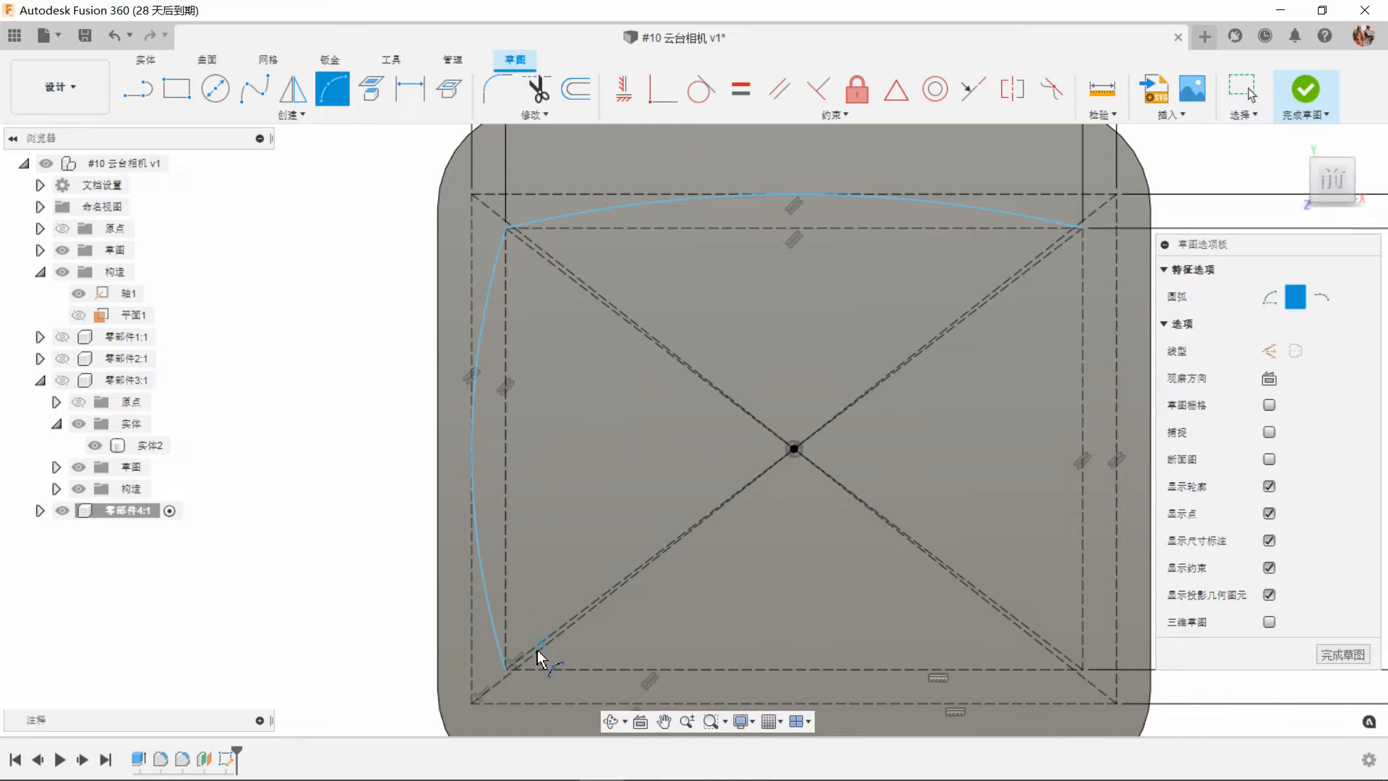
Draw a three-point arc between the inner rectangle's lower corners, bulging to the midpoint of the outer rectangle's lower edge.
scroll(535, 676, "up", 4)
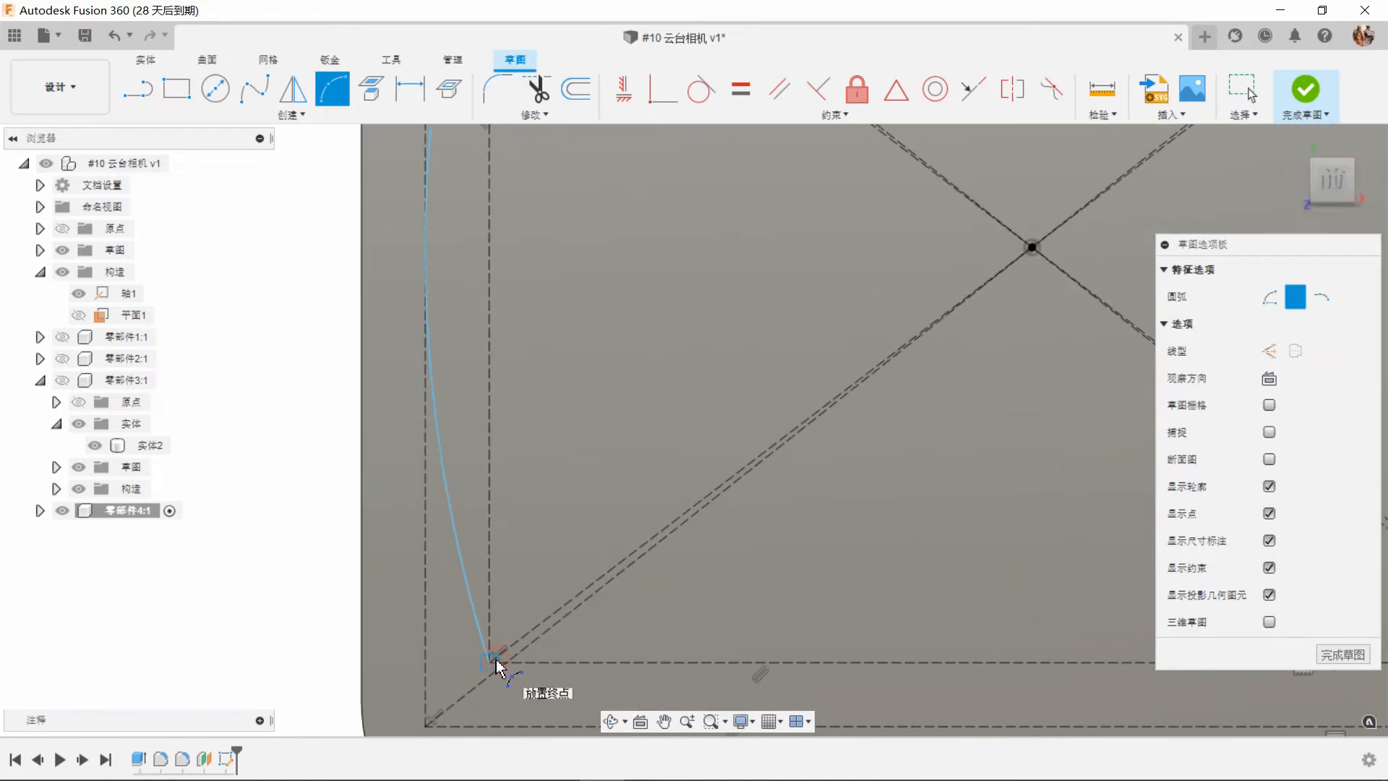
left_click(496, 665)
scroll(477, 621, "down", 4)
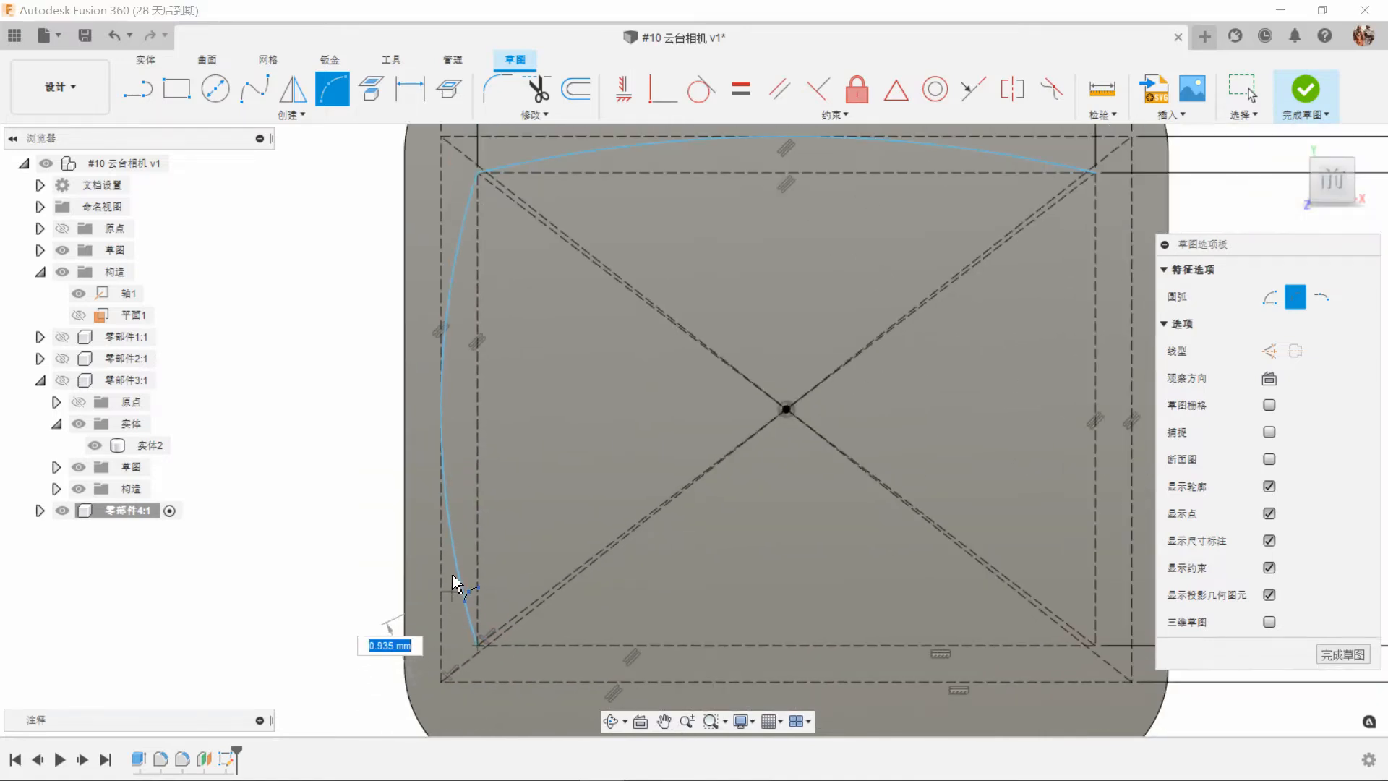
left_click(1092, 645)
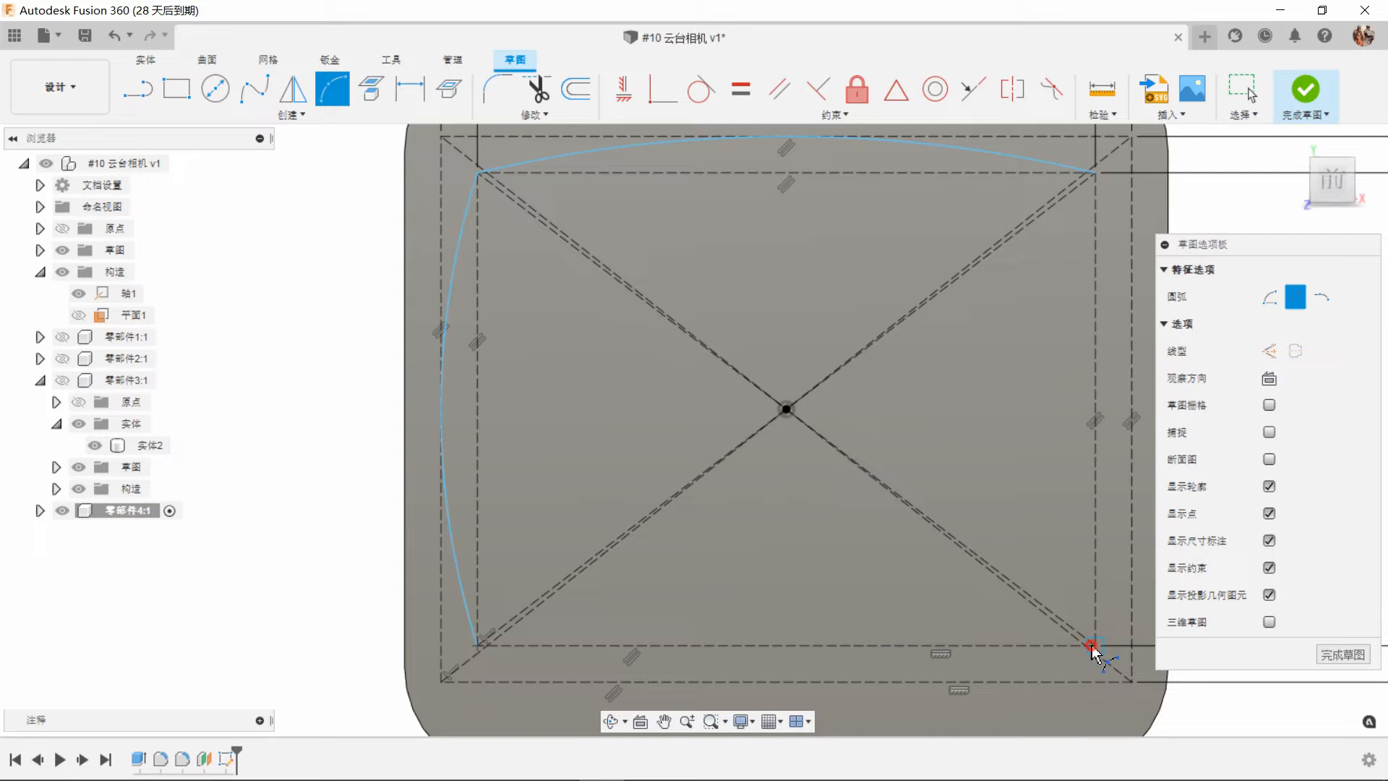
left_click(787, 686)
scroll(1031, 629, "down", 2)
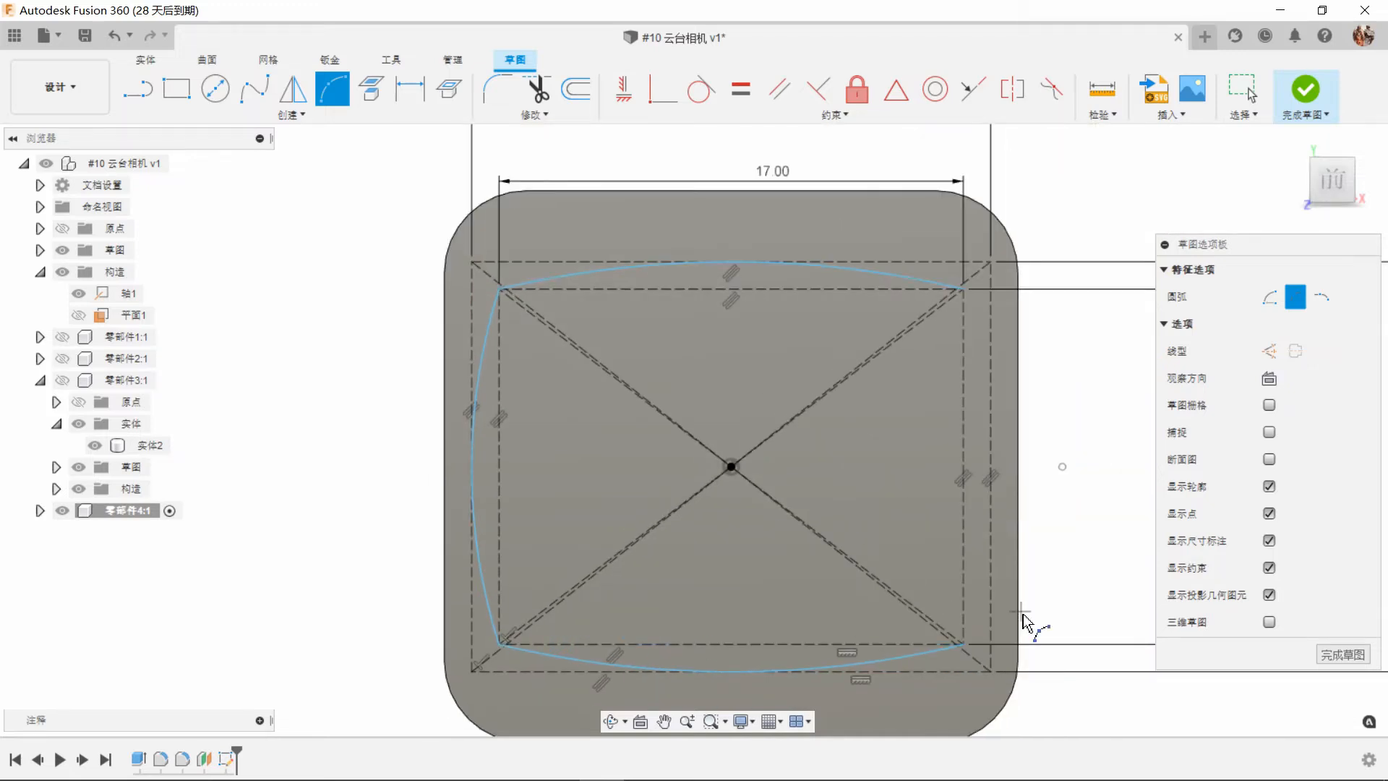
Close the profile with a three-point arc between the inner rectangle's right corners, bulging to the midpoint of the outer rectangle's right edge.
scroll(955, 654, "up", 2)
left_click(941, 648)
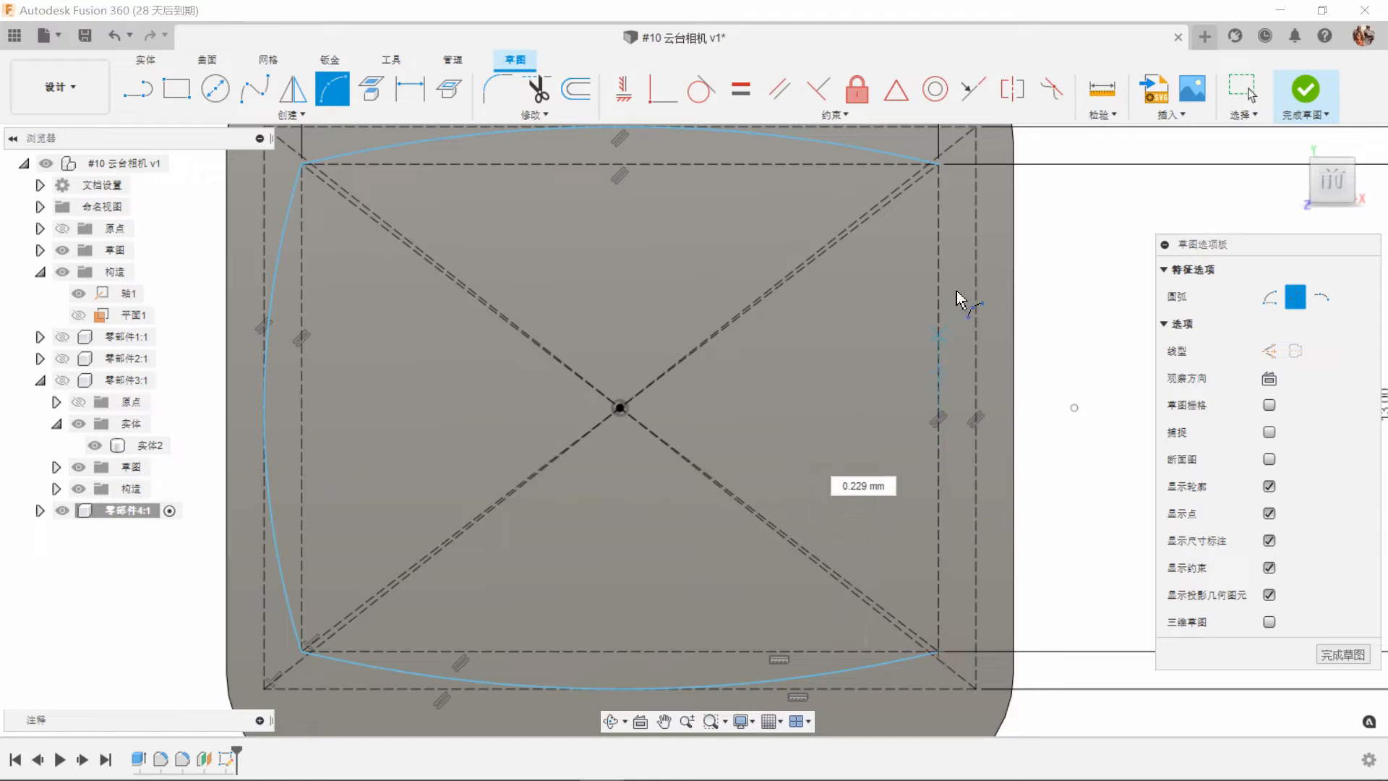
left_click(941, 172)
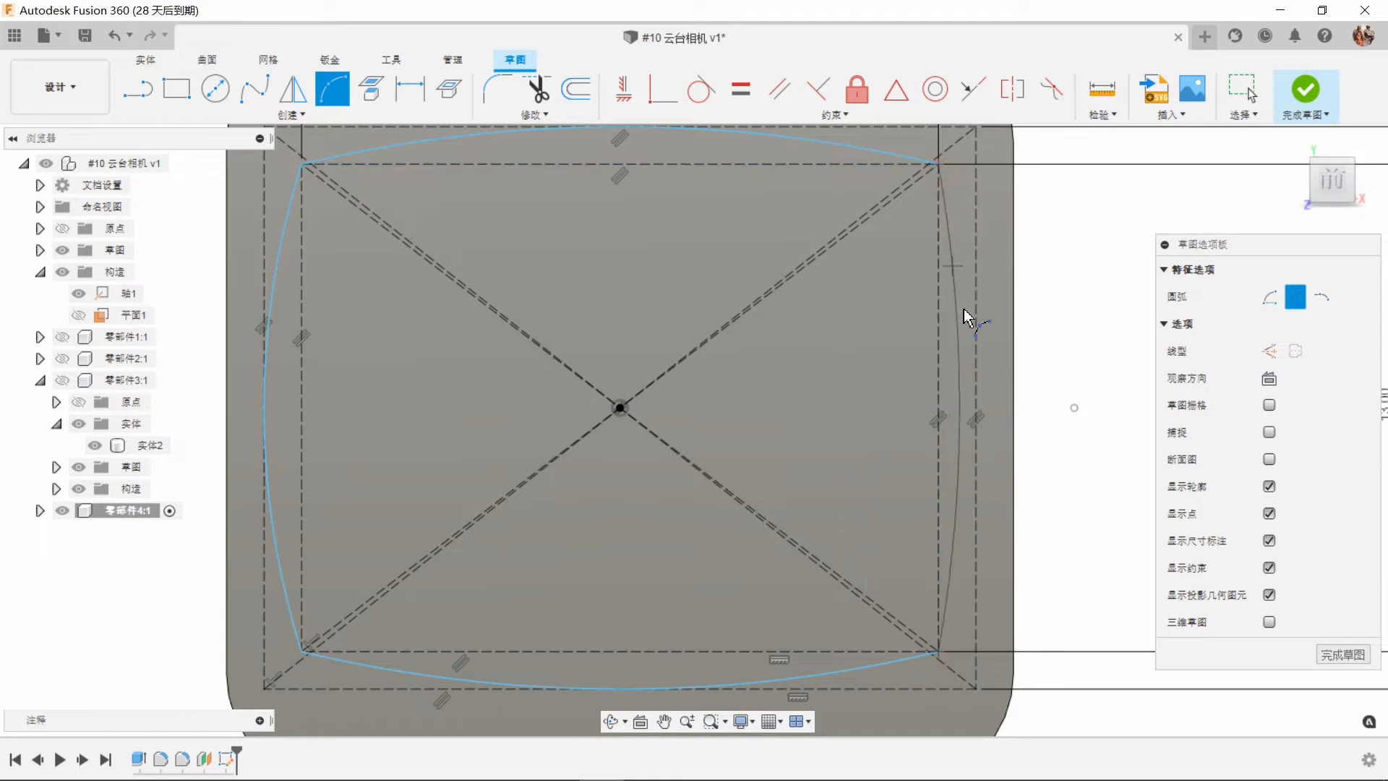
left_click(974, 410)
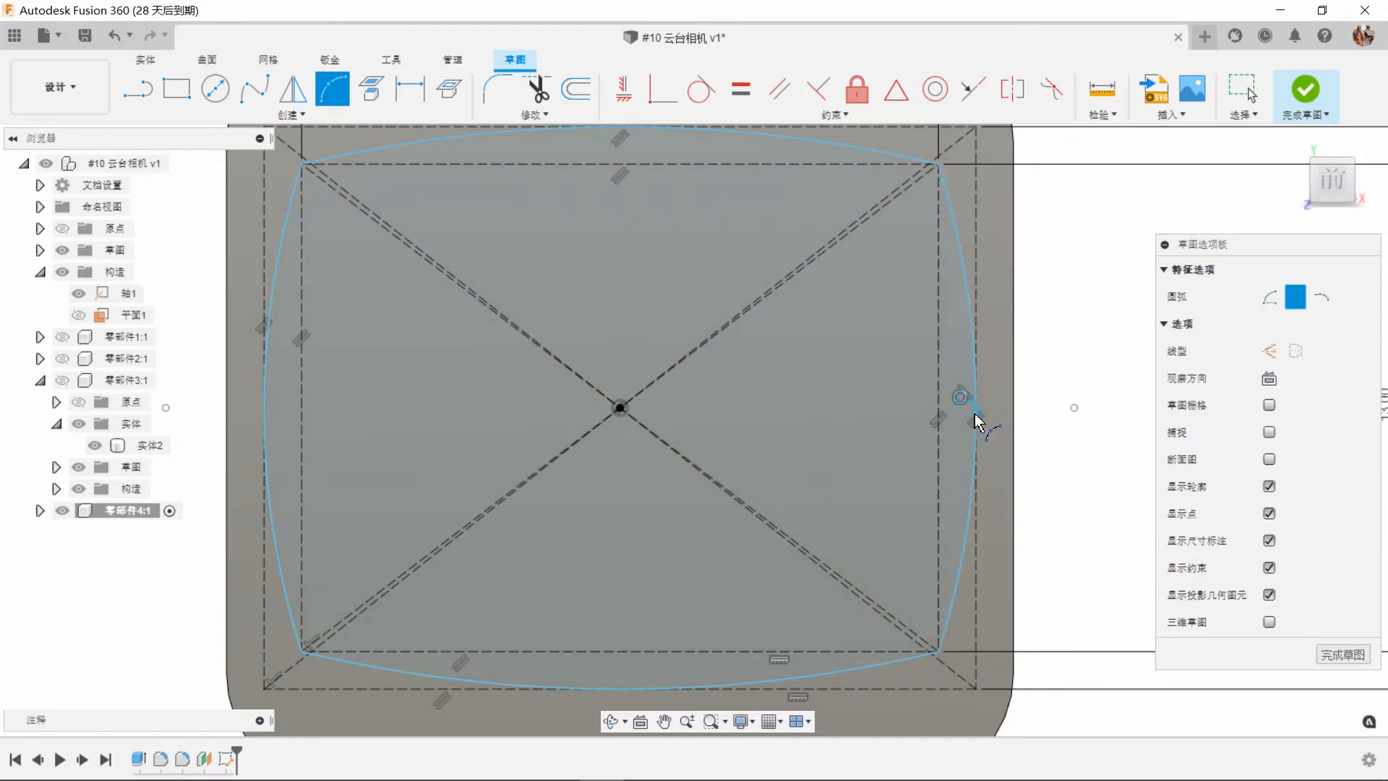
scroll(976, 418, "down", 2)
right_click(1076, 310)
left_click(1128, 308)
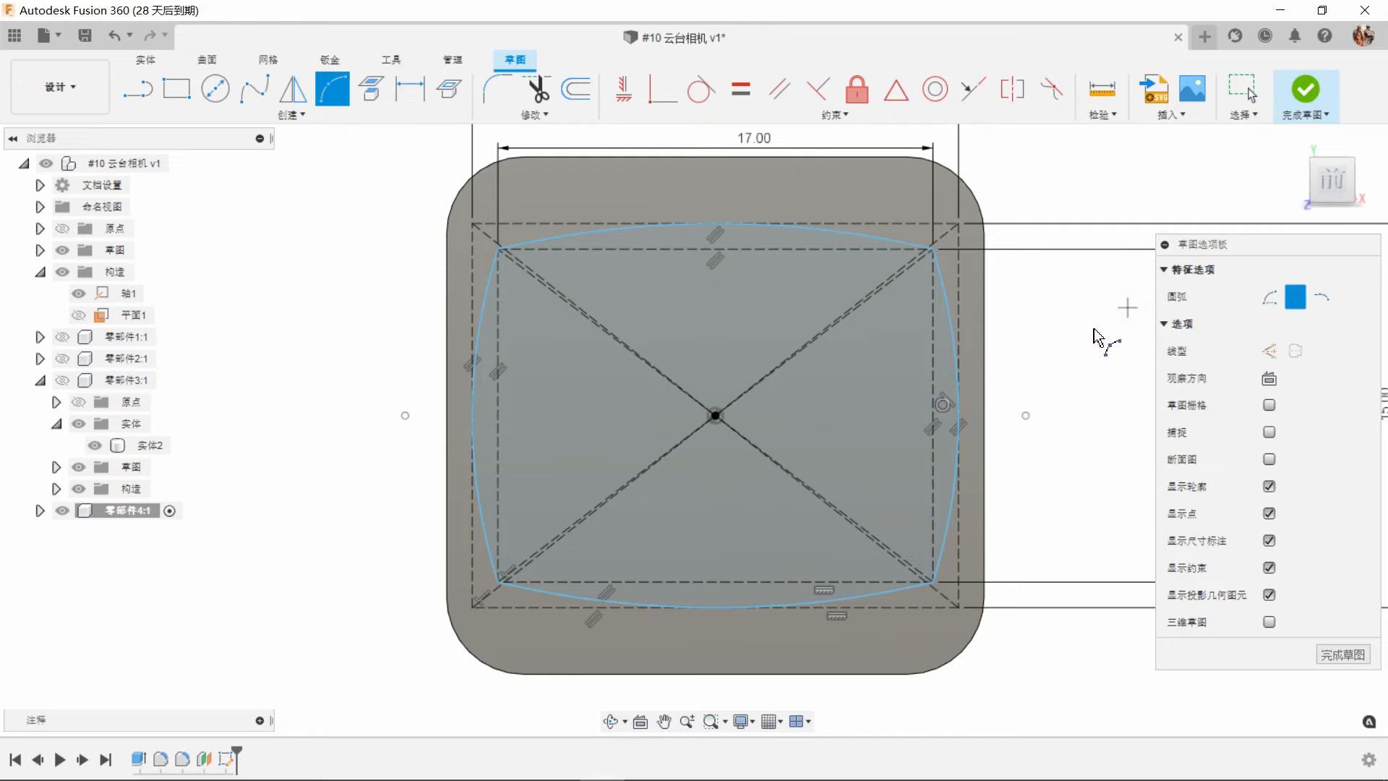
key("Escape")
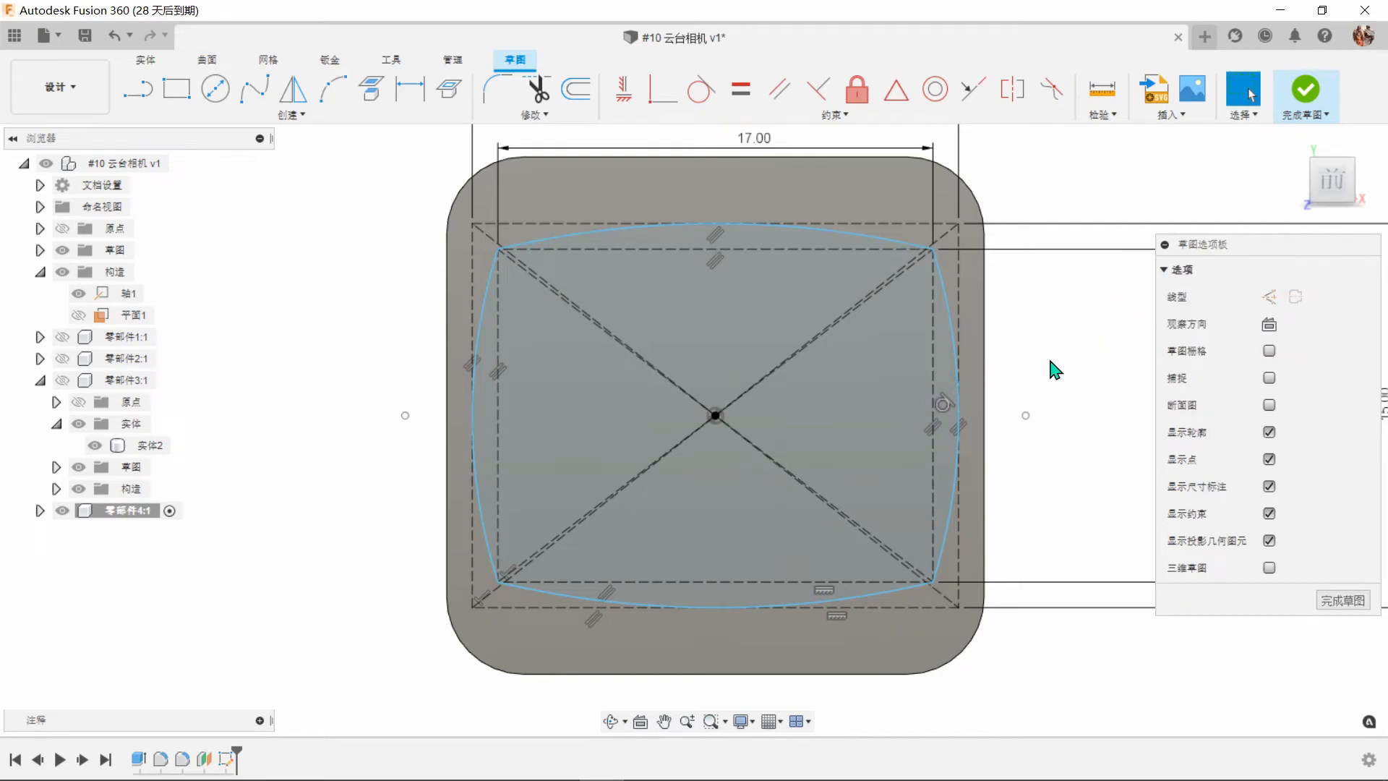
Round the two upper corners of the four-arc profile with 2 mm sketch fillets.
left_click(498, 88)
scroll(511, 225, "up", 1)
left_click(535, 253)
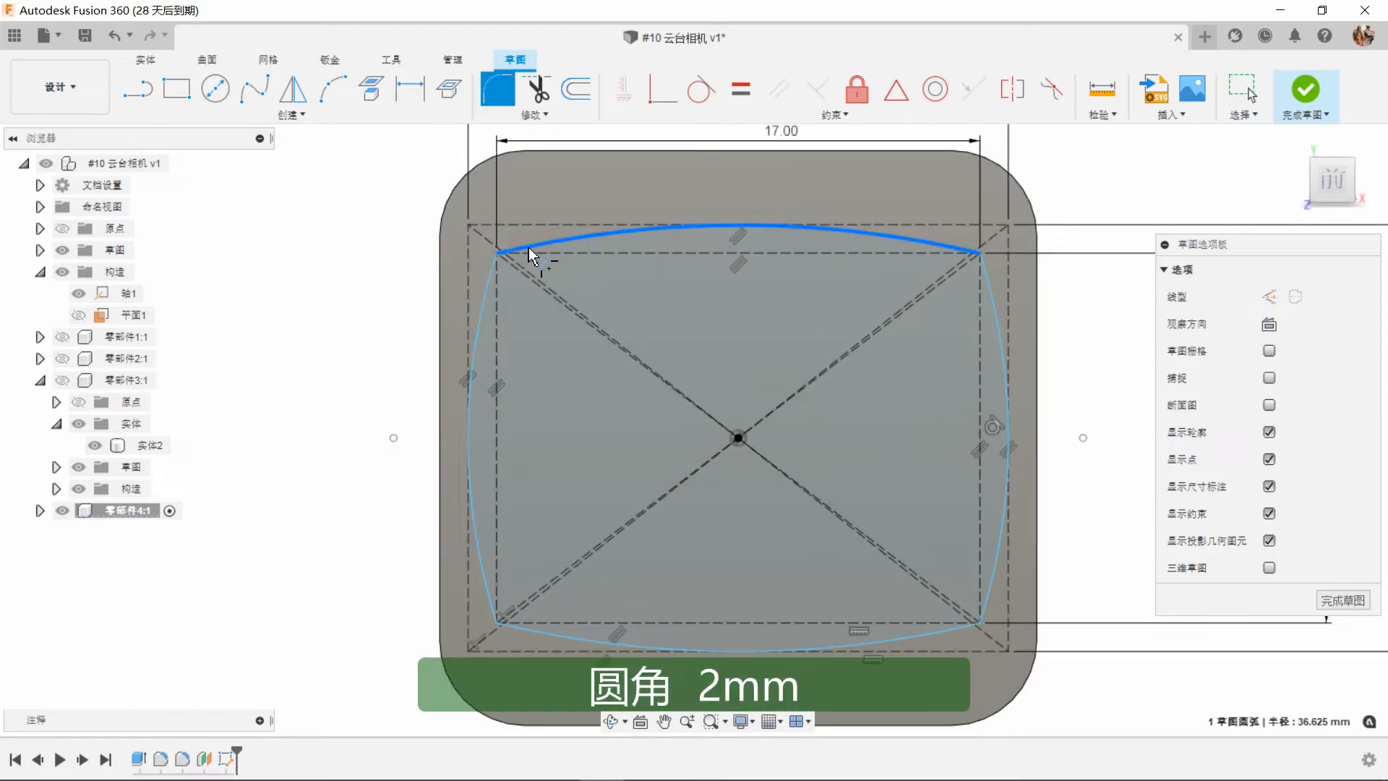
left_click(490, 277)
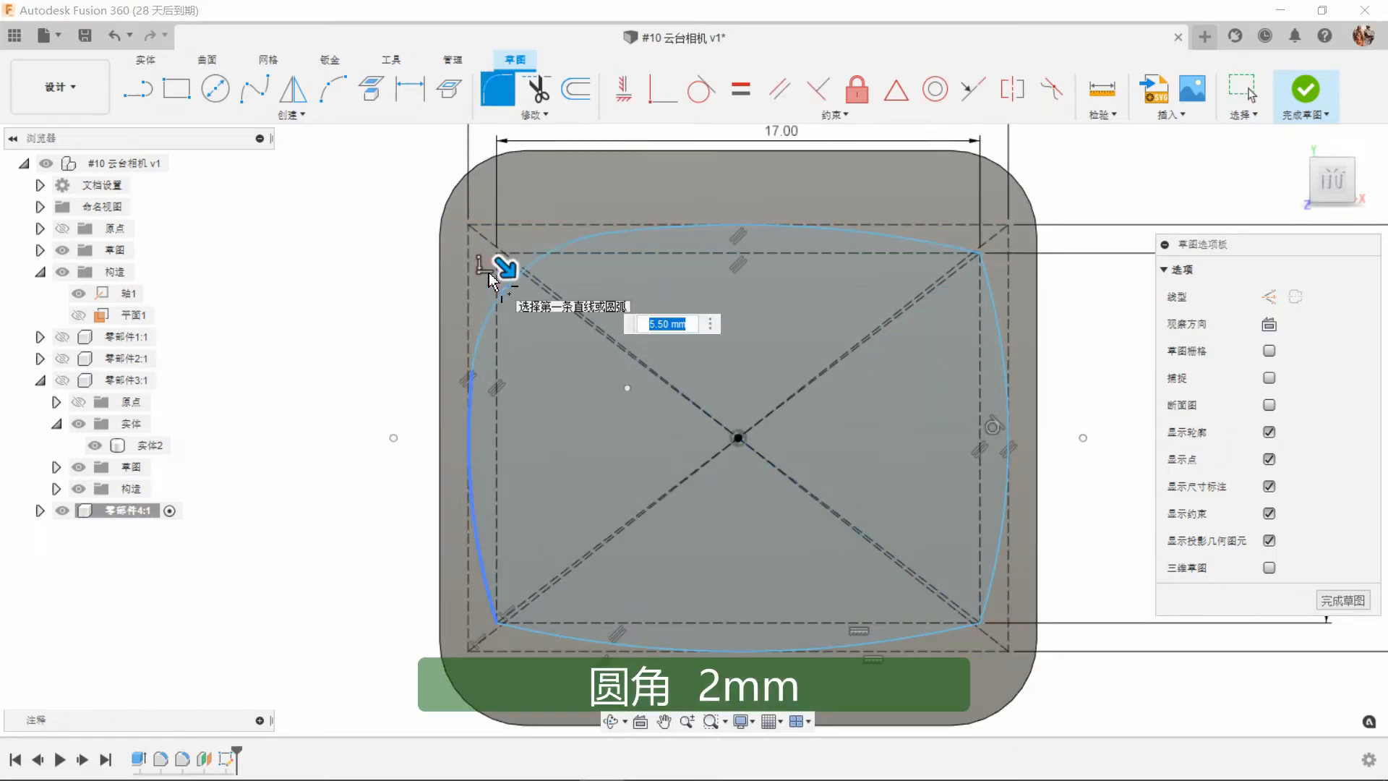
type("2")
left_click(853, 239)
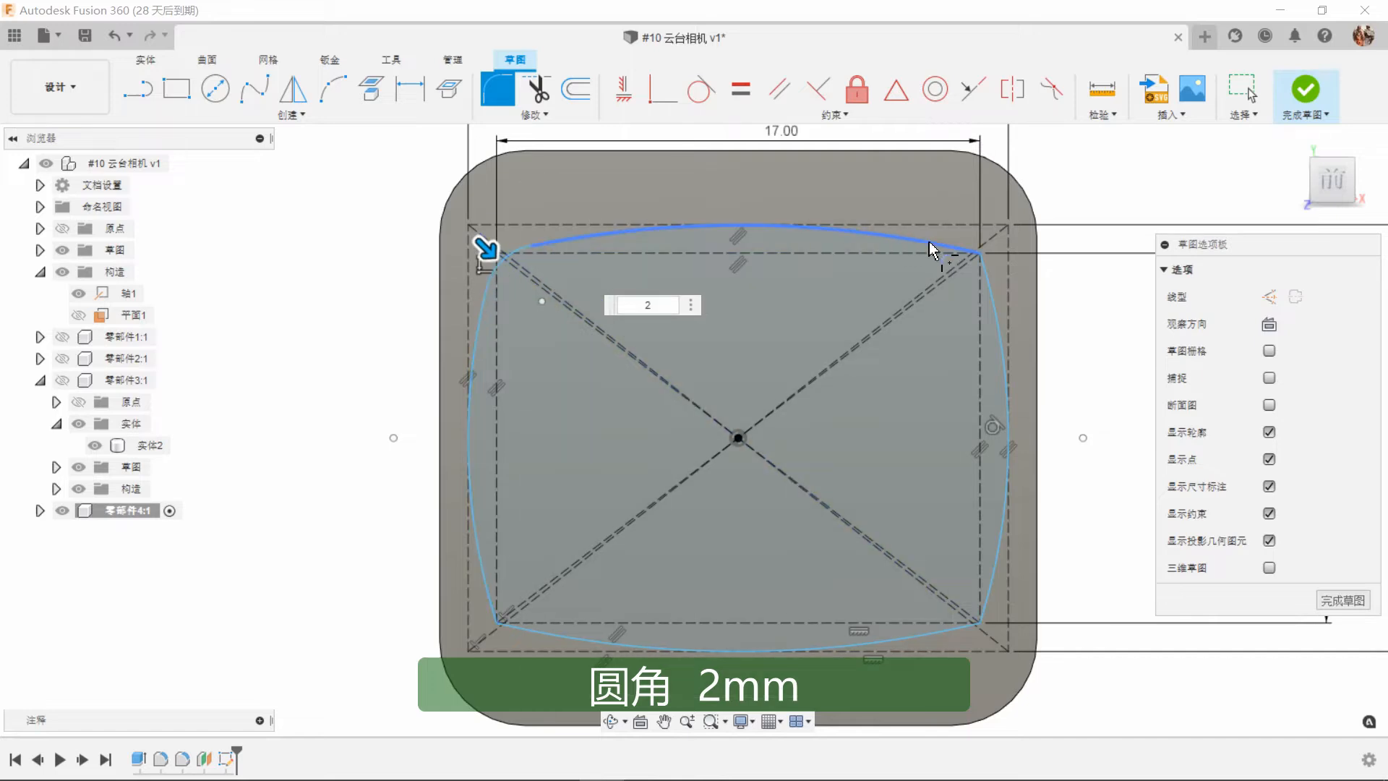
left_click(1007, 297)
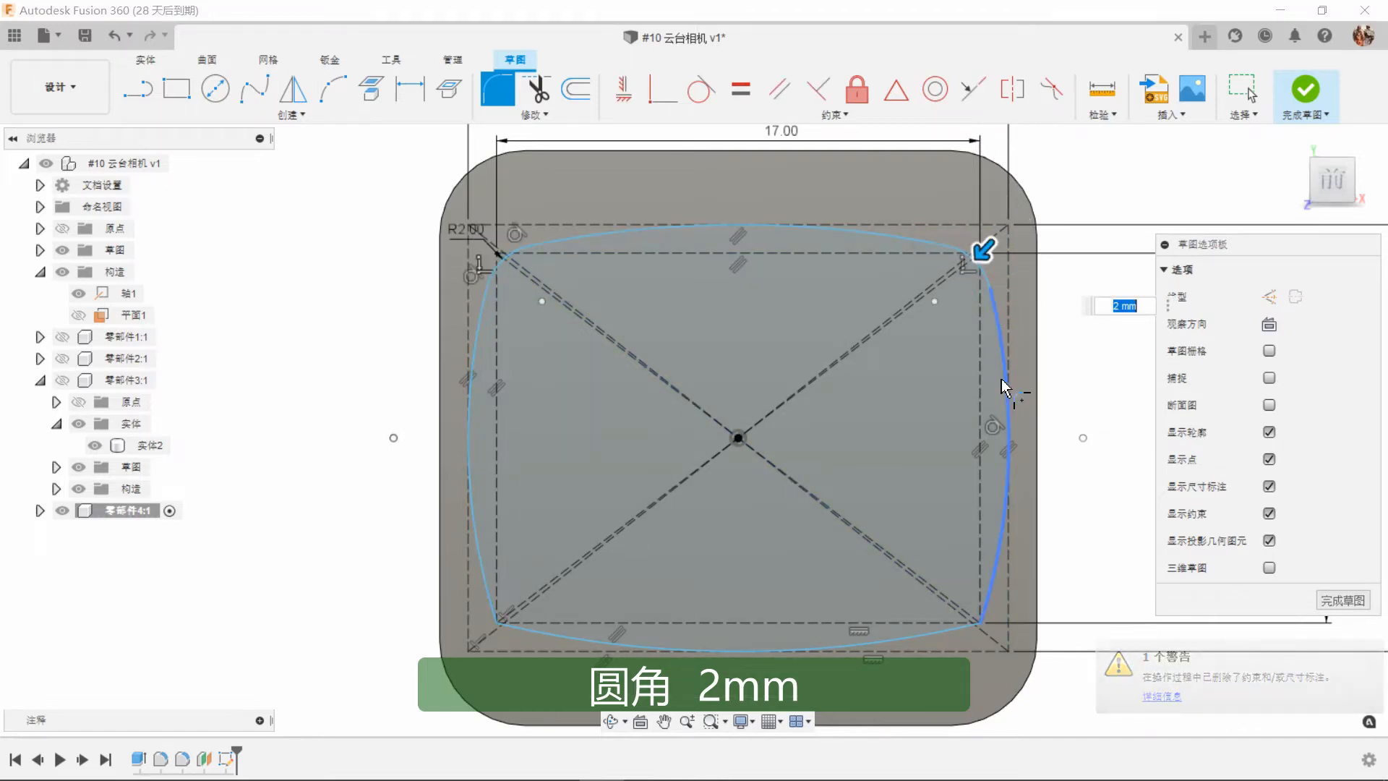
Round the two lower corners of the four-arc profile with 2 mm fillets and finish the sketch.
left_click(996, 597)
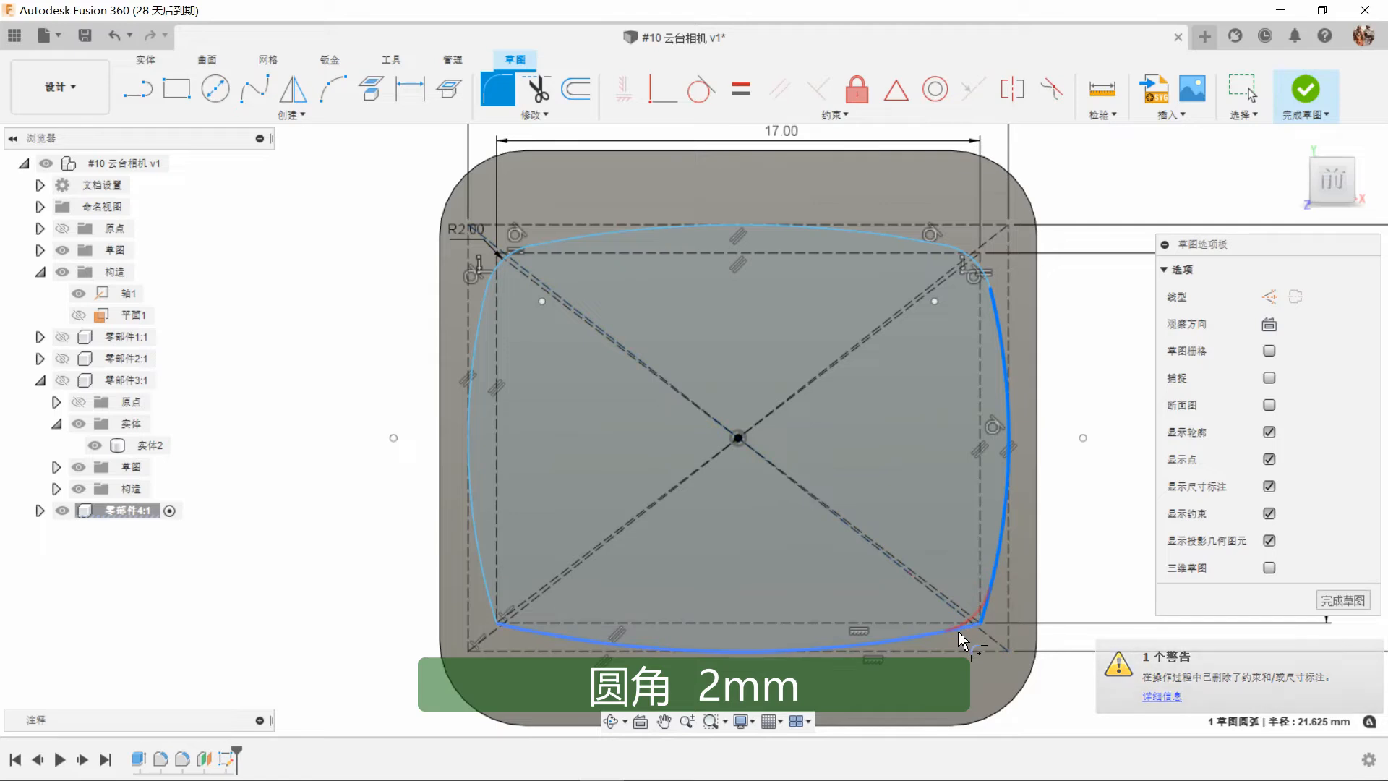
left_click(666, 649)
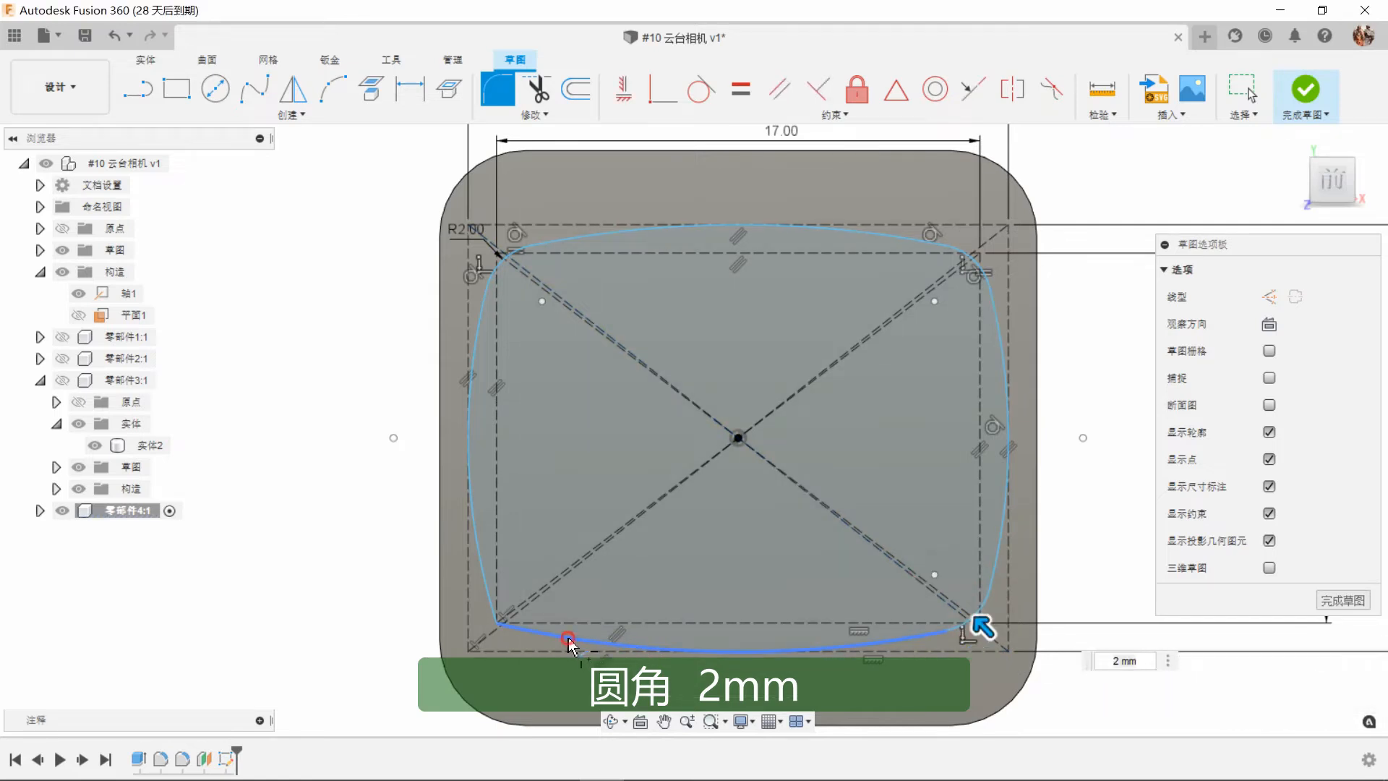
left_click(571, 645)
left_click(490, 613)
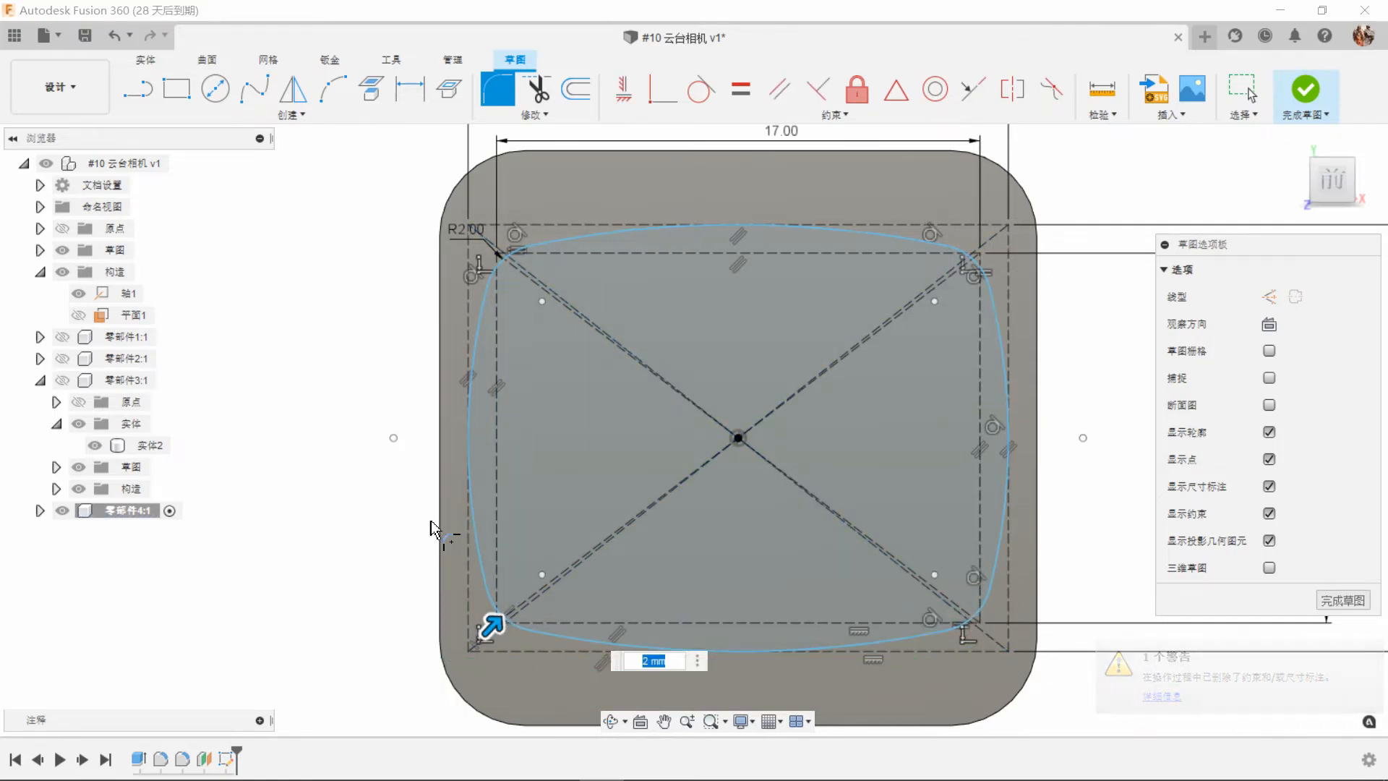
scroll(437, 520, "down", 2)
right_click(963, 211)
left_click(1030, 209)
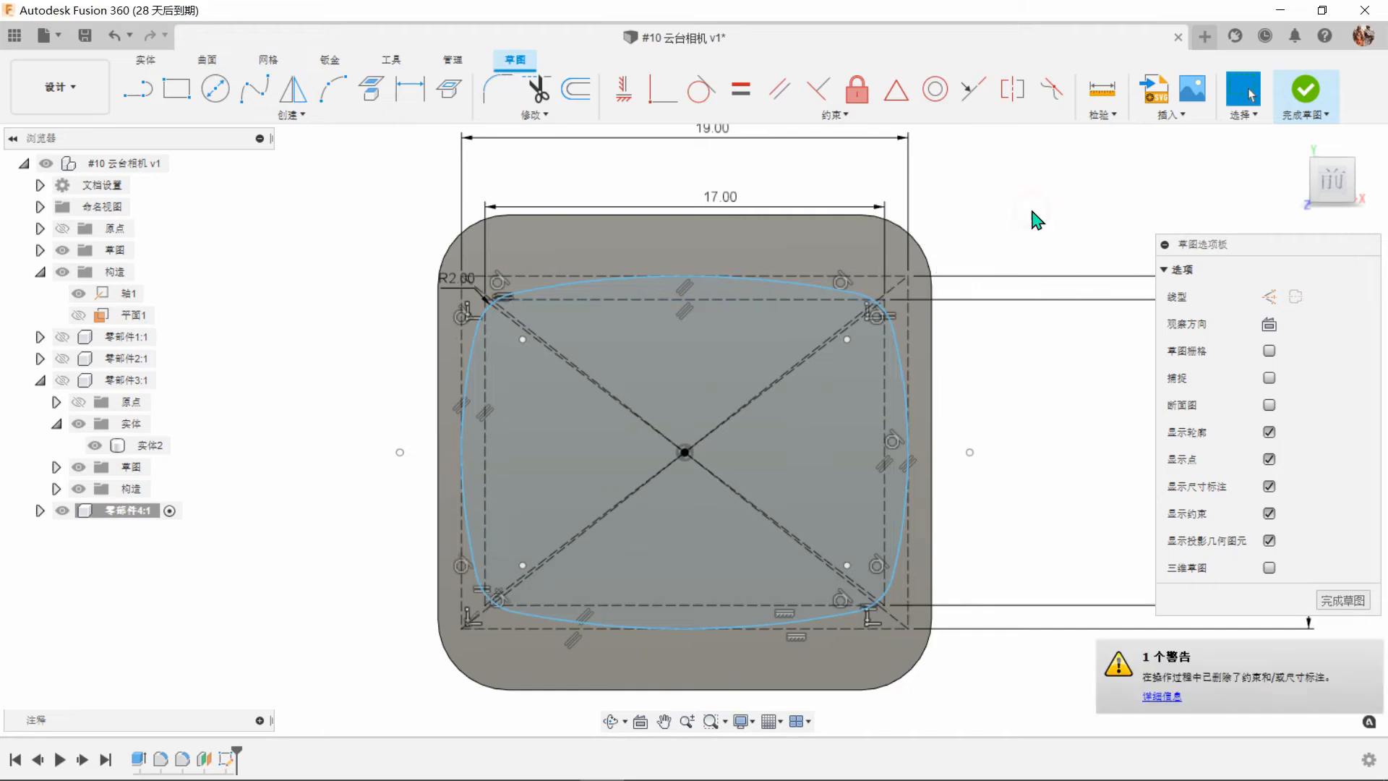
left_click(1314, 101)
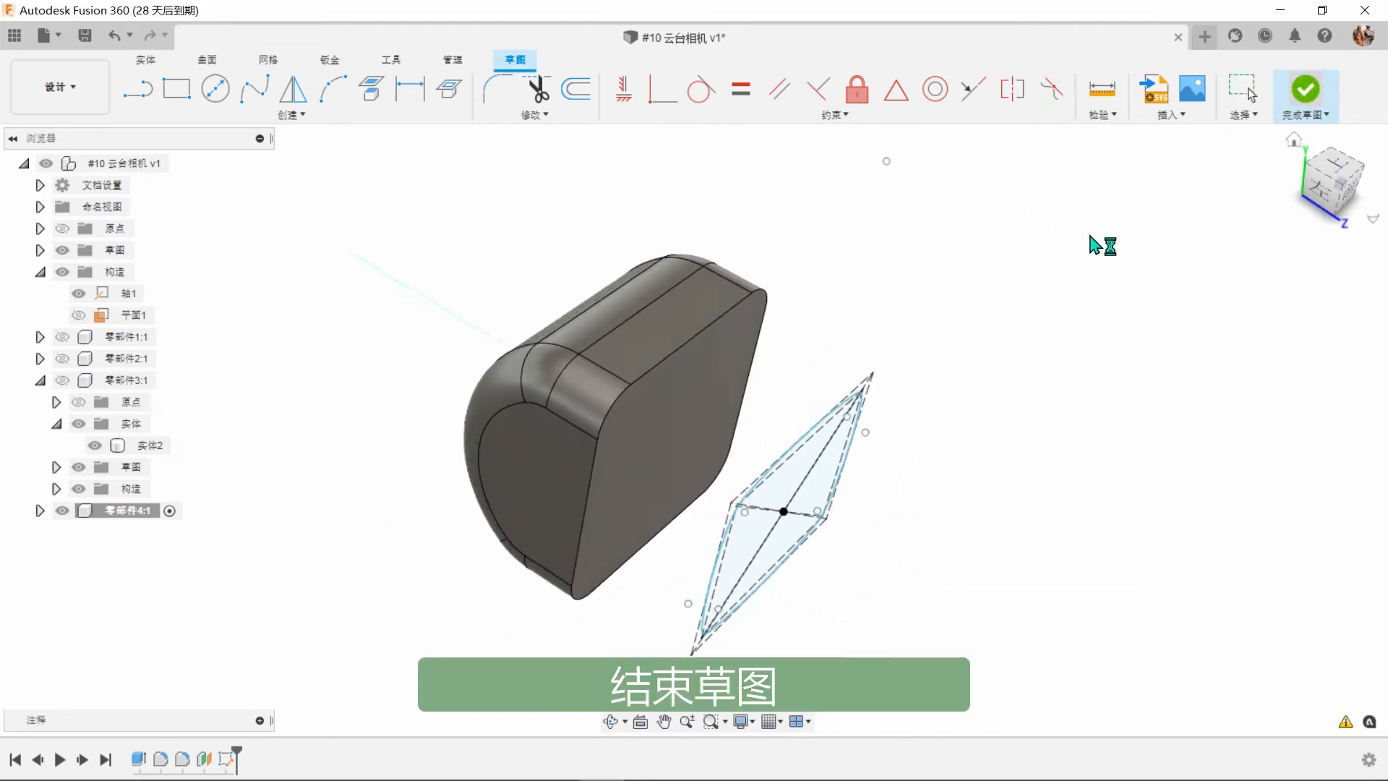
Loft from the body's flat front face to the curved, filleted profile and join the result to the body.
left_click(283, 118)
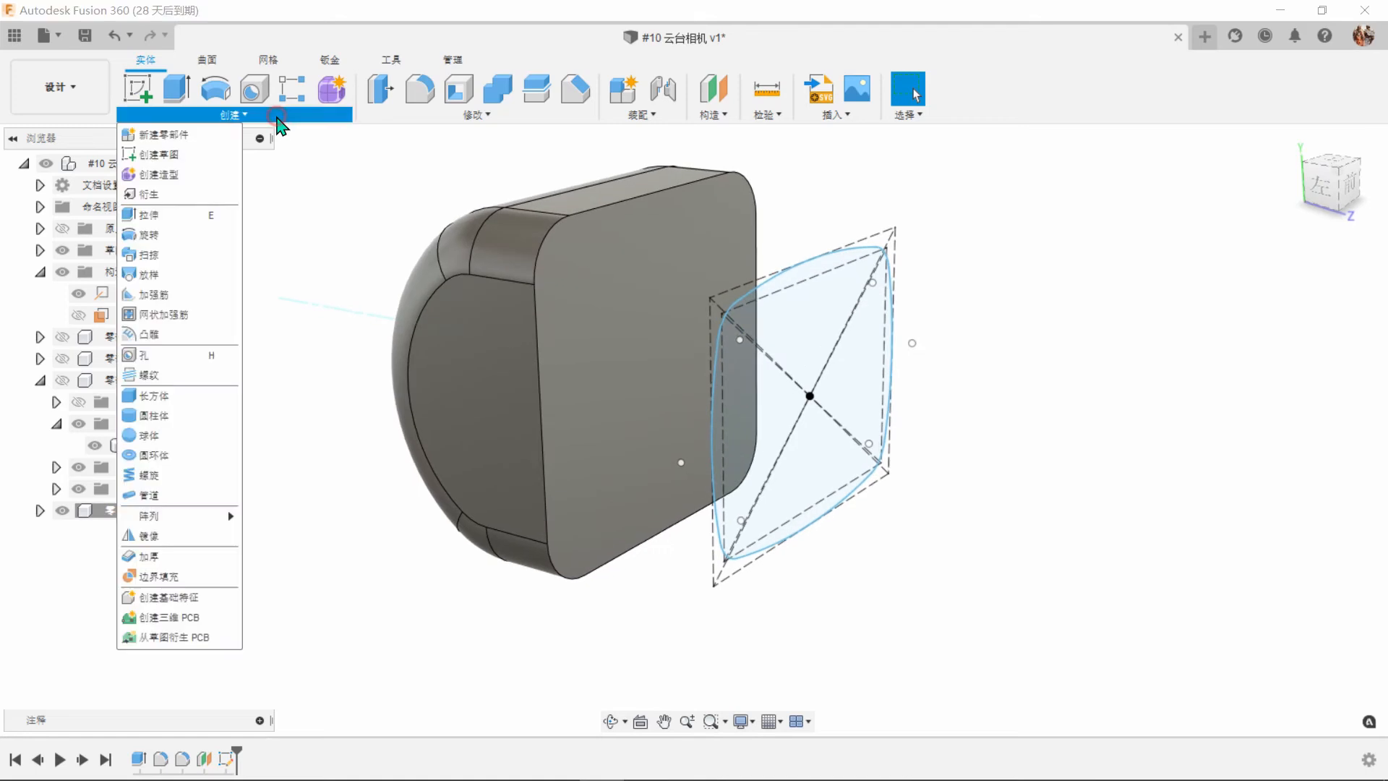
left_click(169, 279)
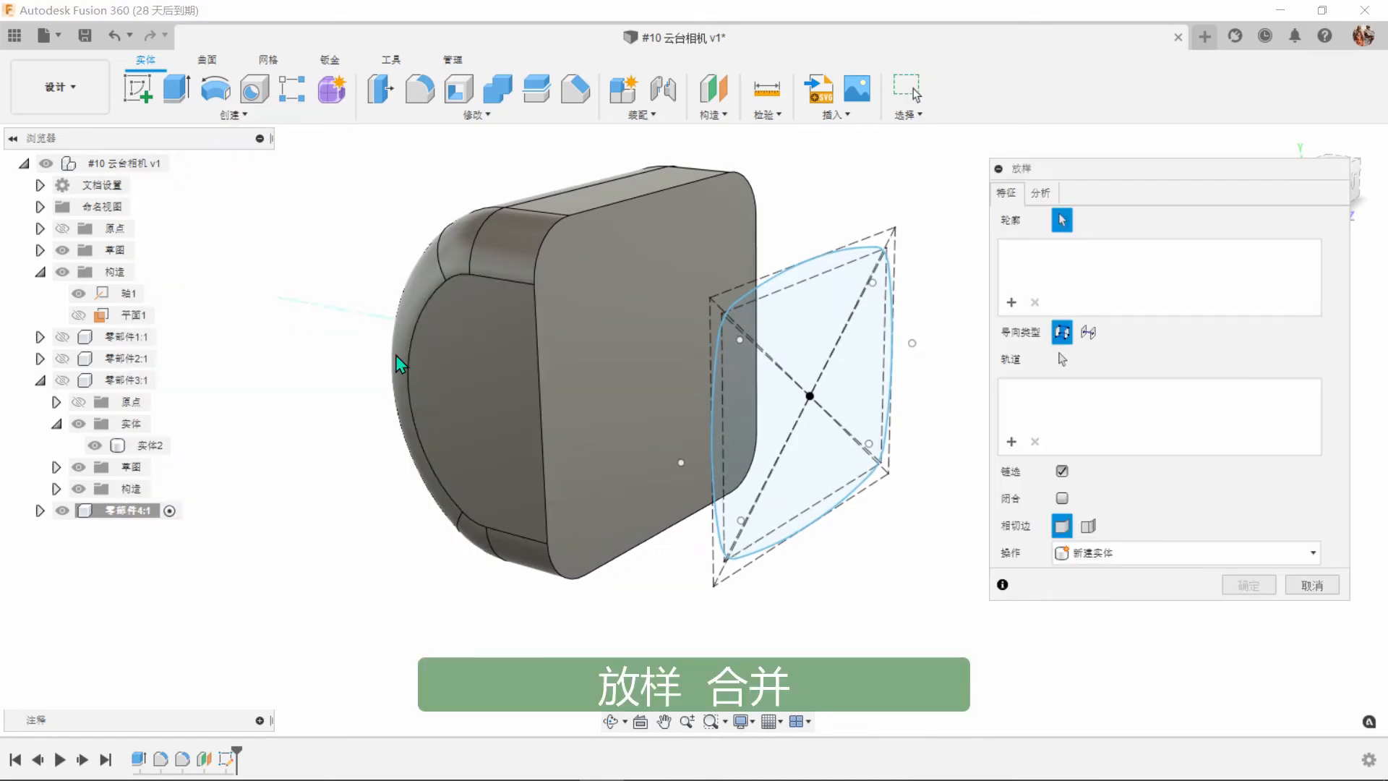
left_click(574, 379)
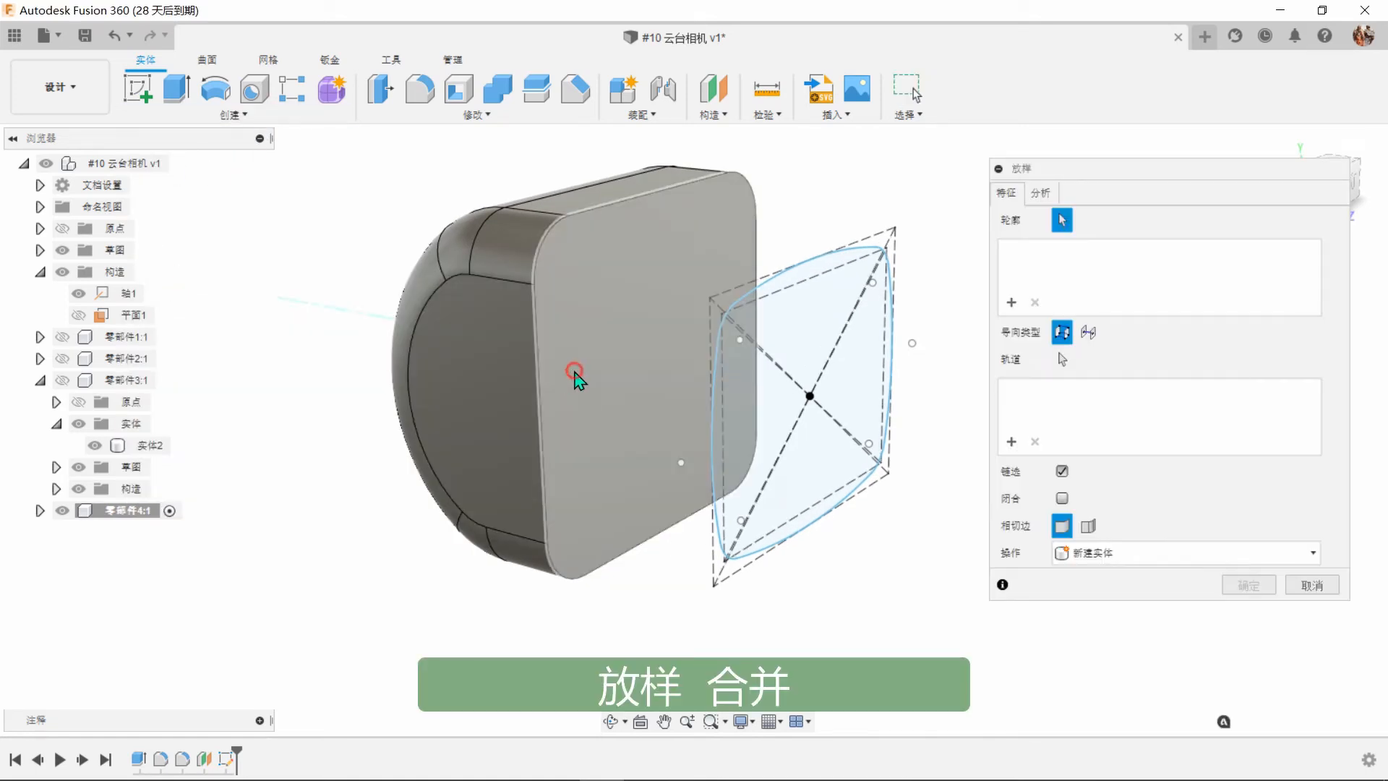
left_click(762, 394)
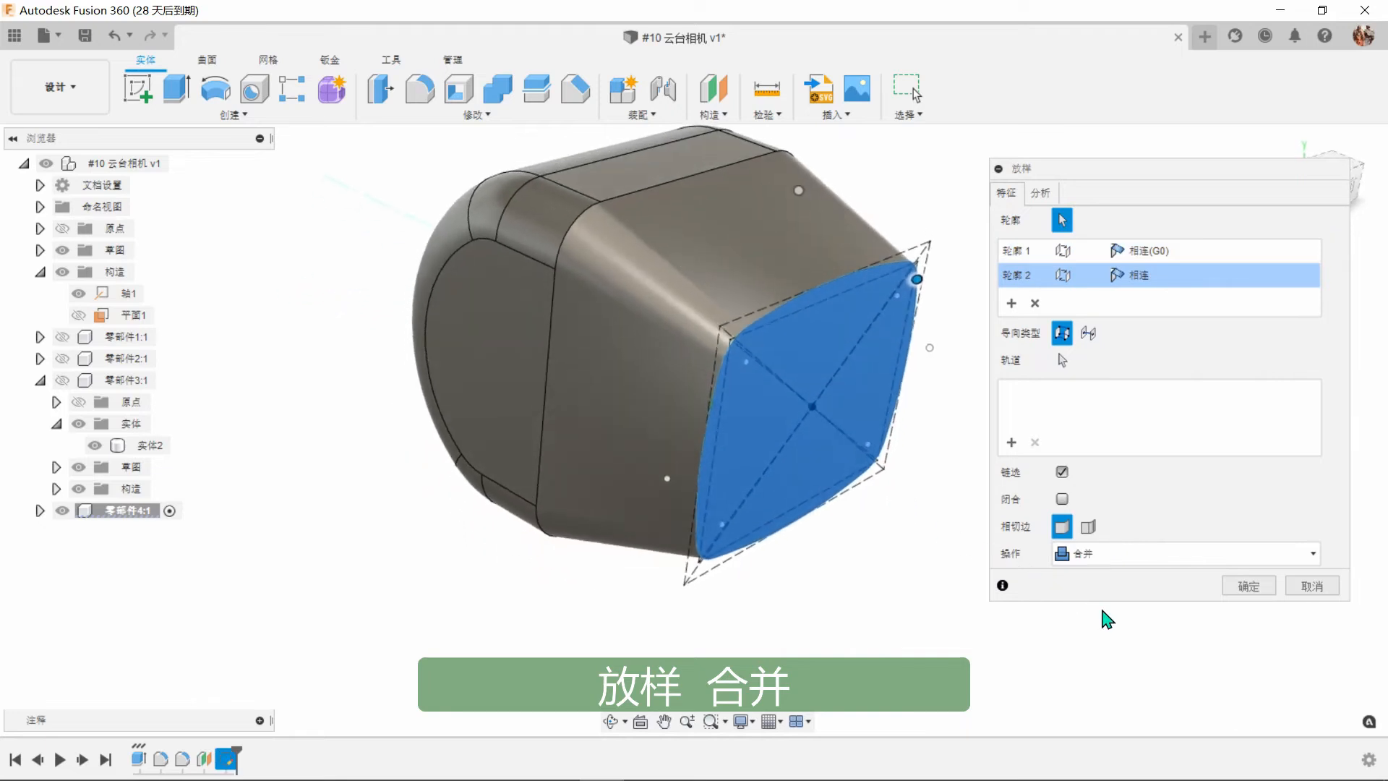
left_click(1247, 587)
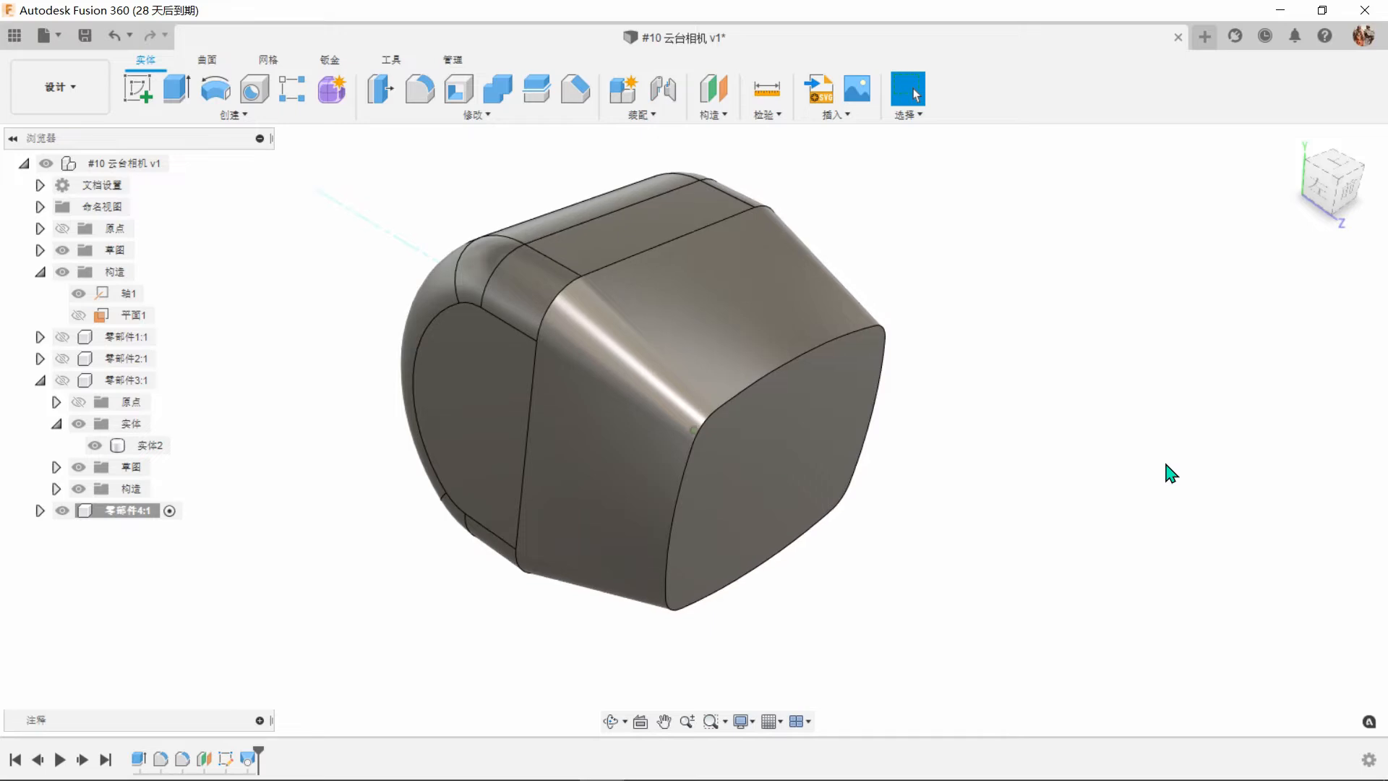
Start a sketch on the lofted body's front face and offset the face outline 0.5 mm inward.
left_click(800, 443)
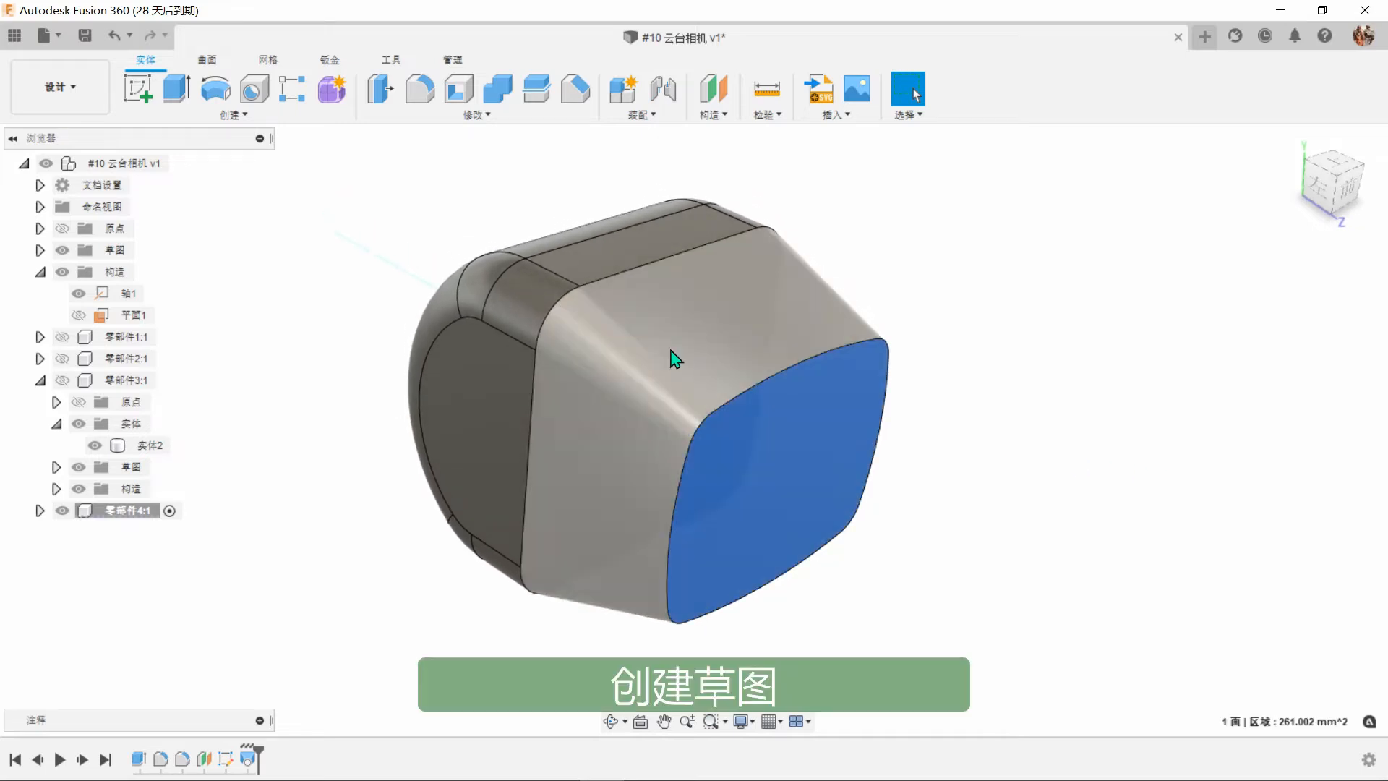
left_click(137, 88)
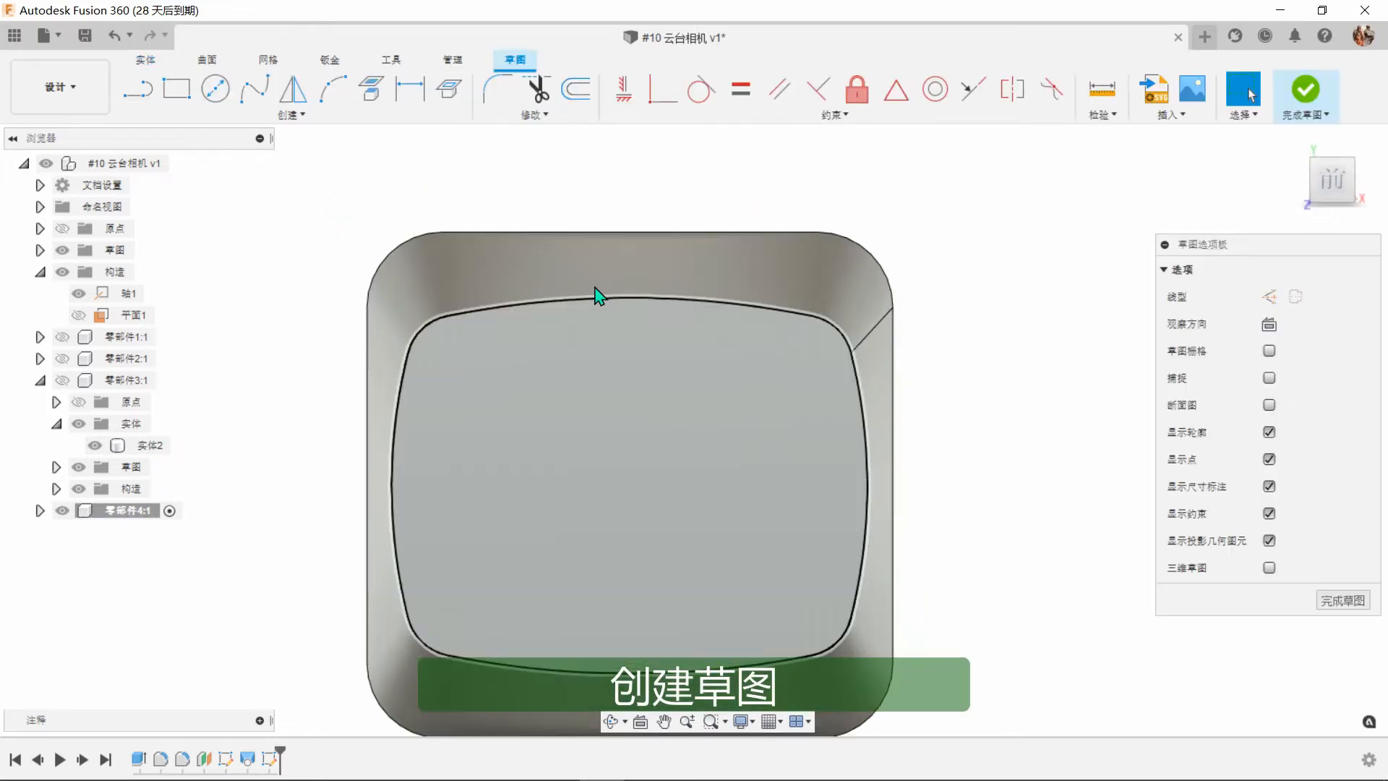
left_click(576, 88)
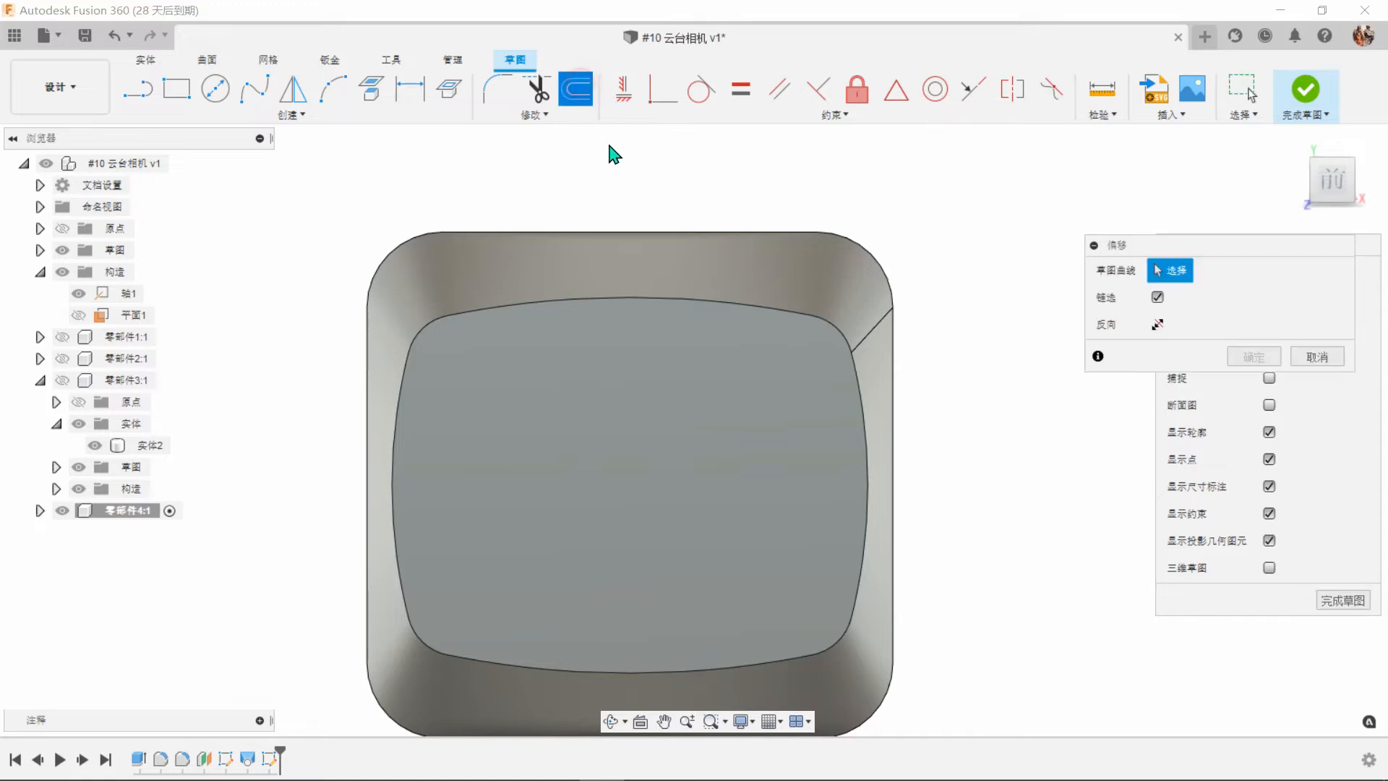
left_click(685, 302)
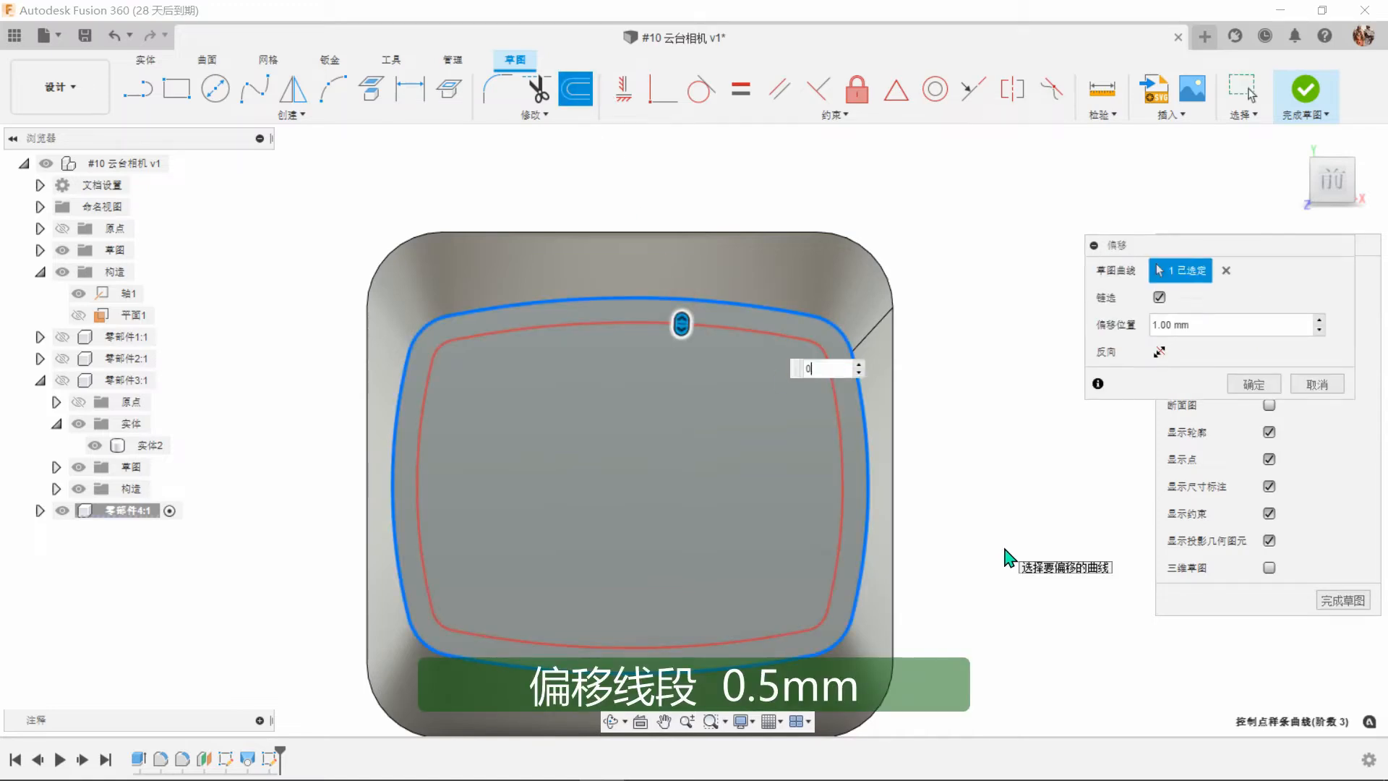
left_click(1251, 385)
Offset the front face outline 1 mm inward, move both offset dimensions above the profile and finish the sketch.
right_click(984, 327)
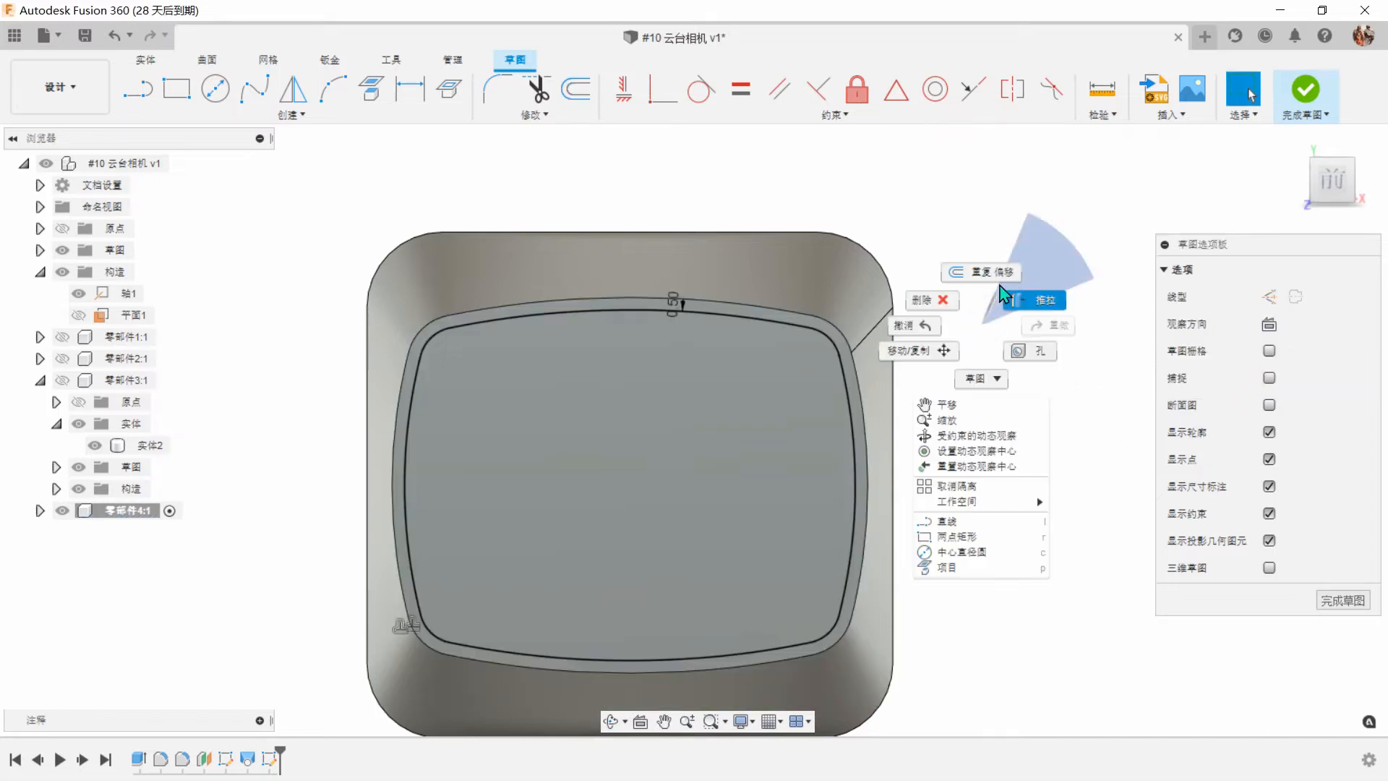
left_click(973, 274)
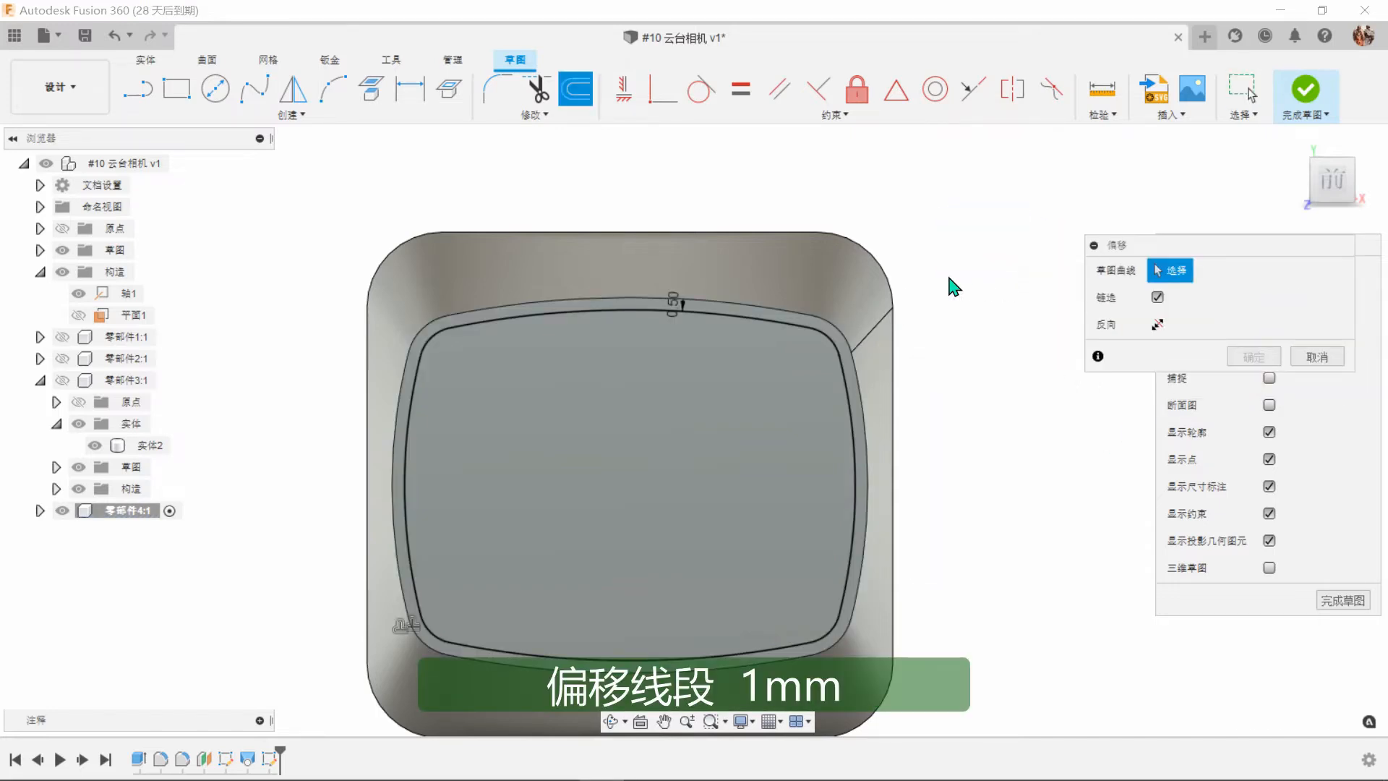
left_click(818, 315)
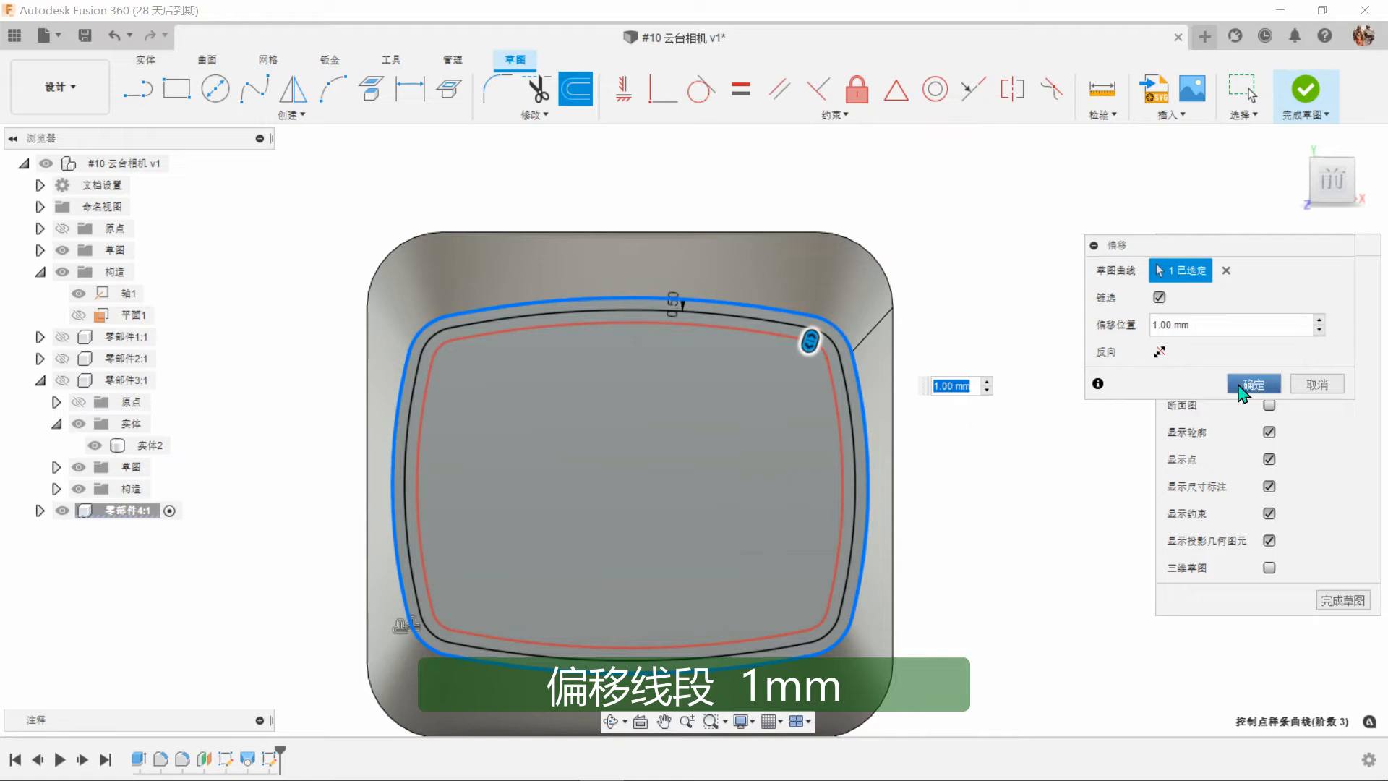
left_click(1242, 390)
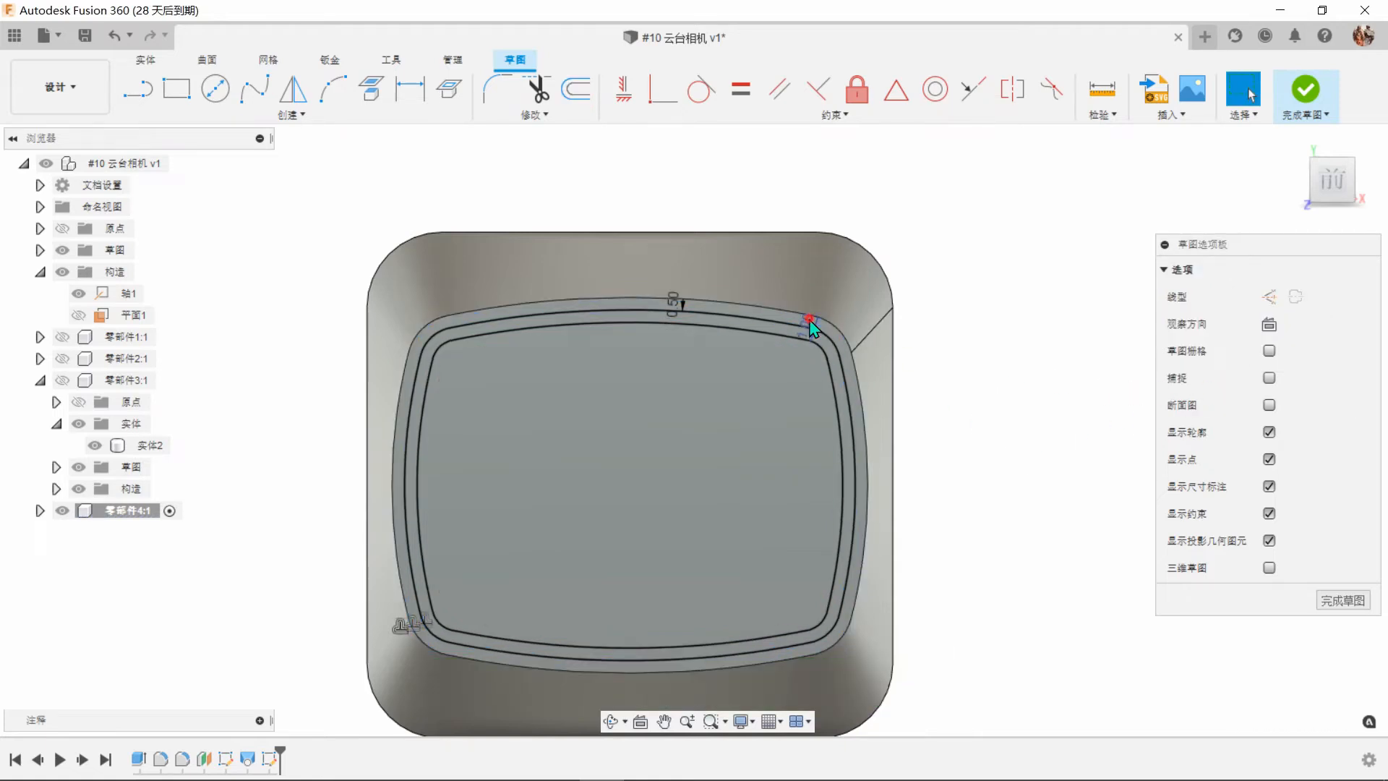
left_click_drag(809, 324, 801, 261)
left_click_drag(672, 302, 669, 264)
left_click(1277, 116)
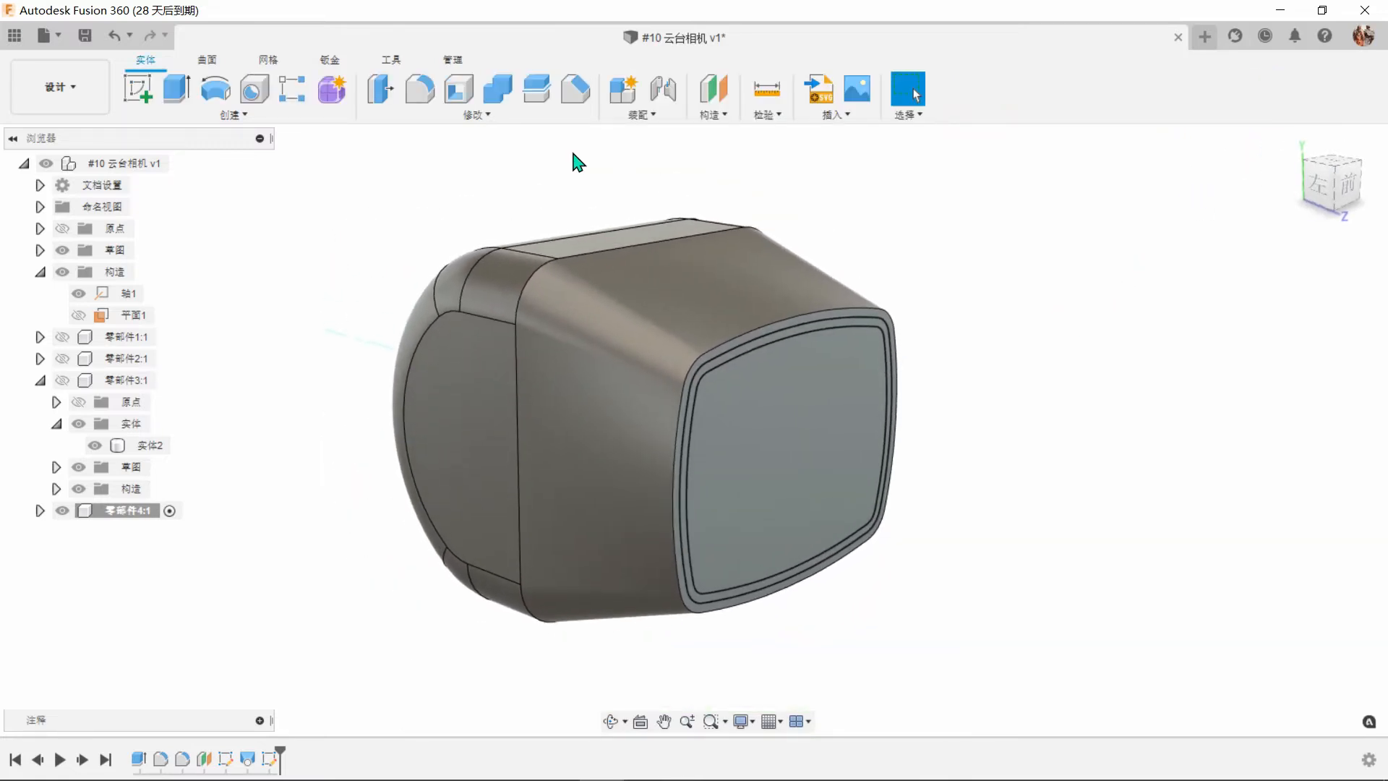
Split the front face of the body along the 0.5 mm offset curve.
left_click(481, 115)
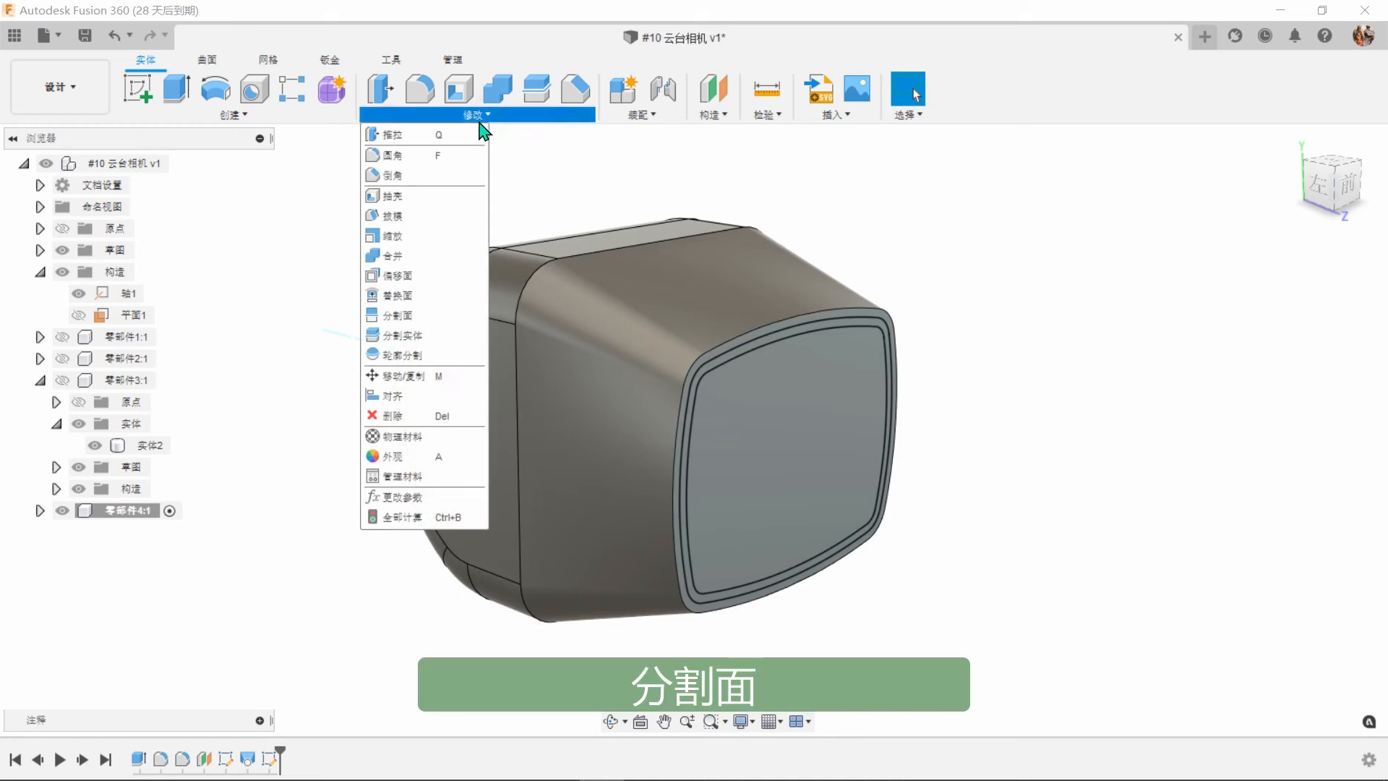
left_click(401, 318)
left_click(820, 413)
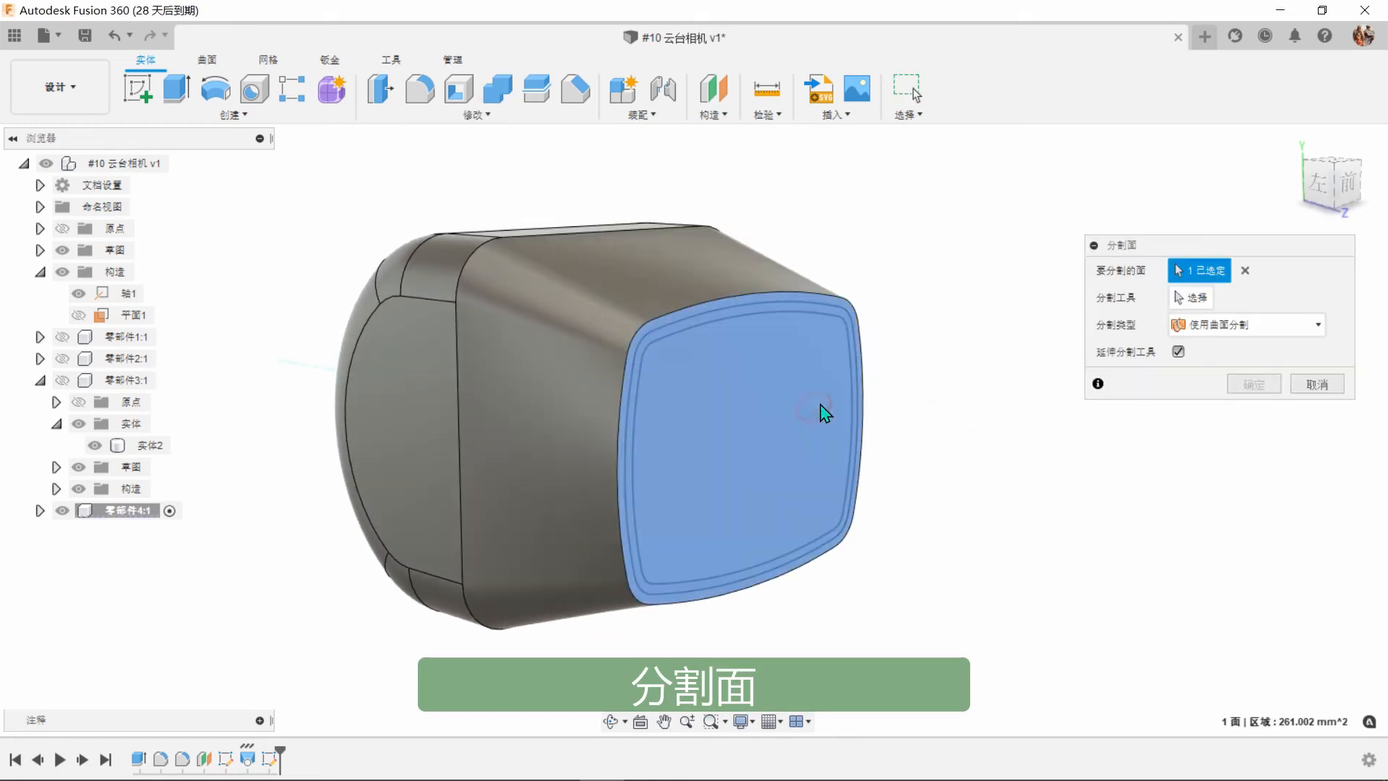
left_click(1198, 307)
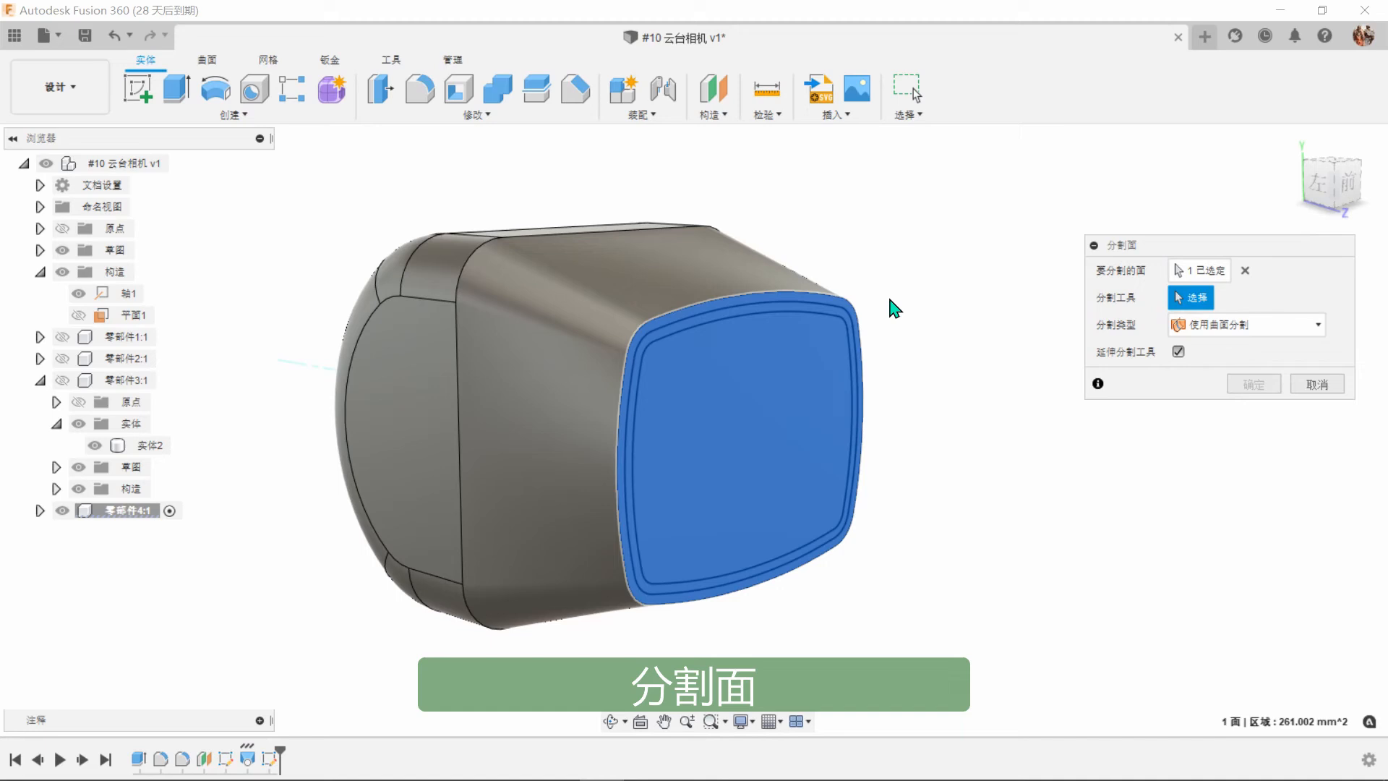
left_click(837, 308)
left_click(1243, 386)
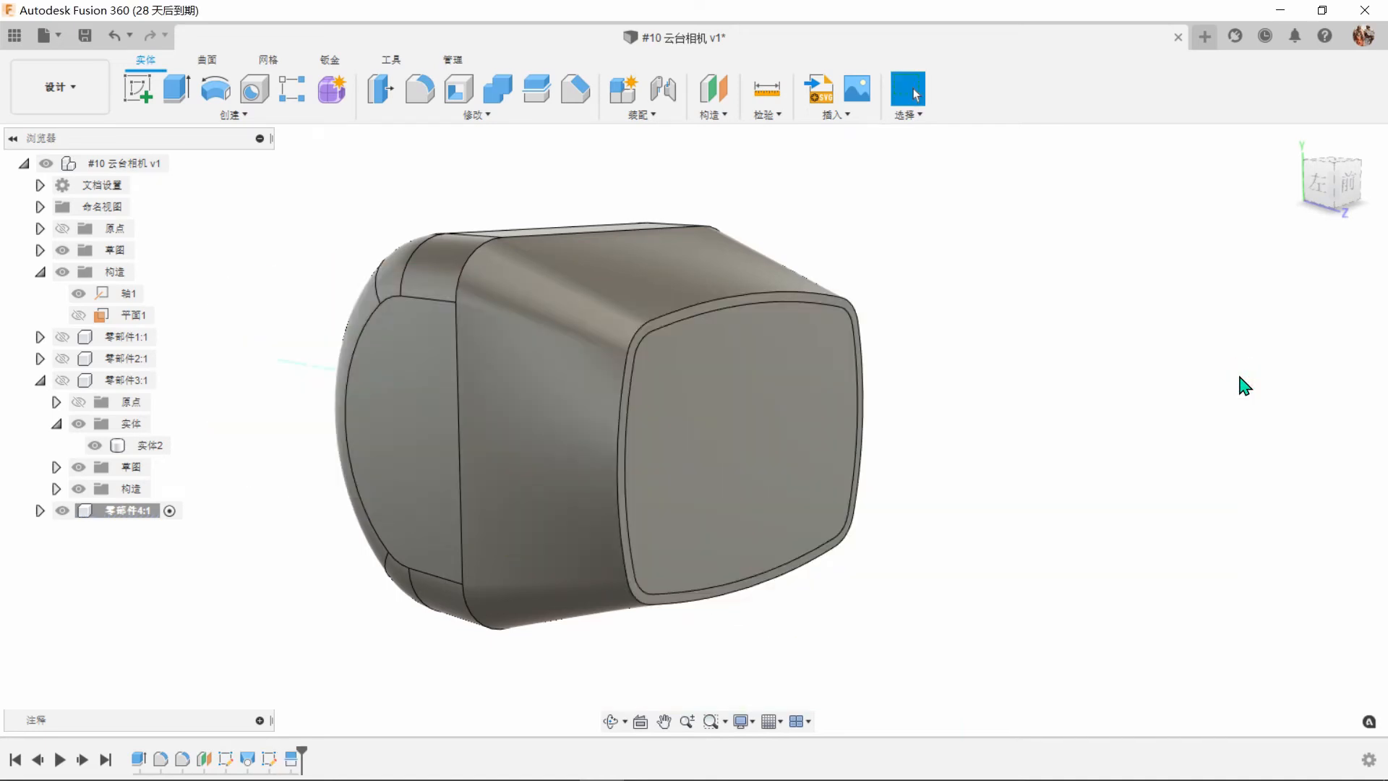
Show the offset sketch of the active component again and split the inner front face along the 1 mm offset curve.
right_click(1054, 361)
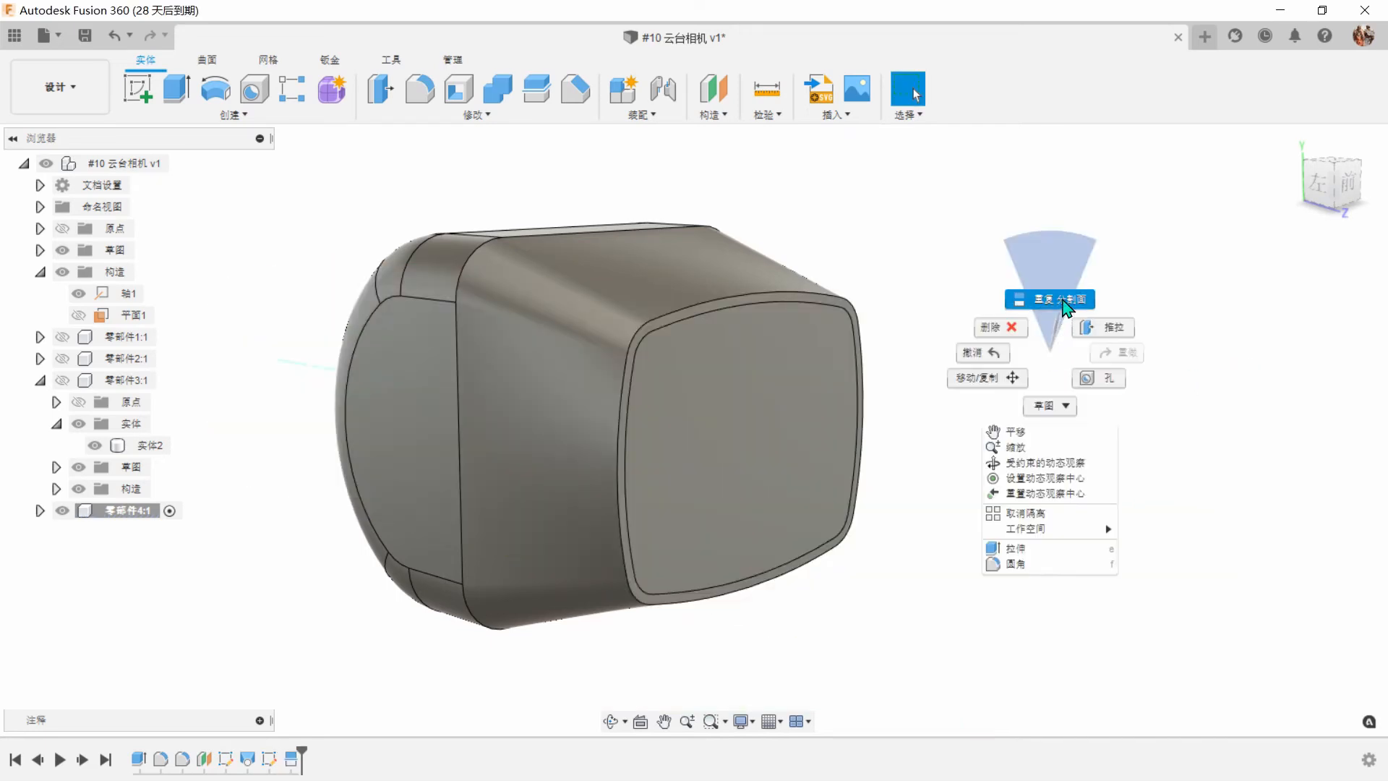
left_click(1066, 307)
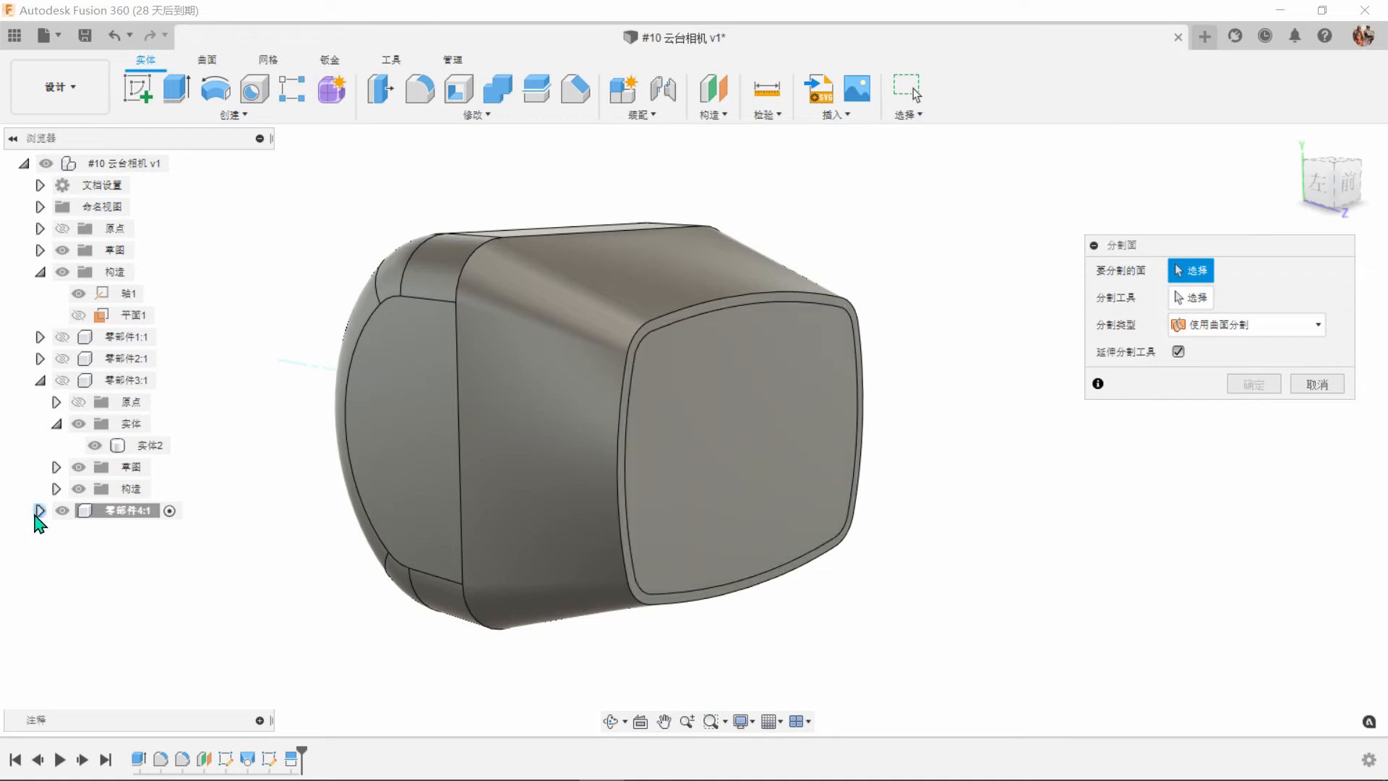
left_click(40, 511)
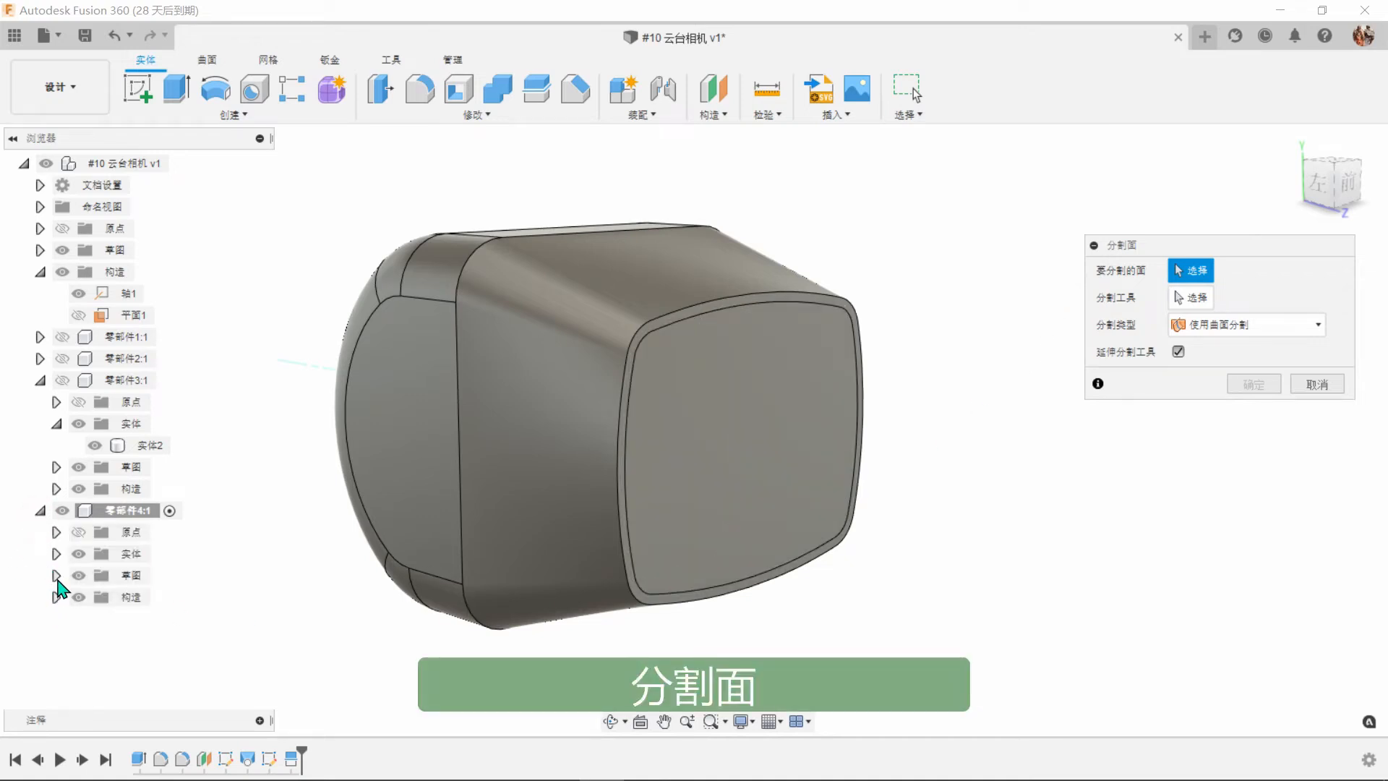
left_click(56, 576)
left_click(94, 619)
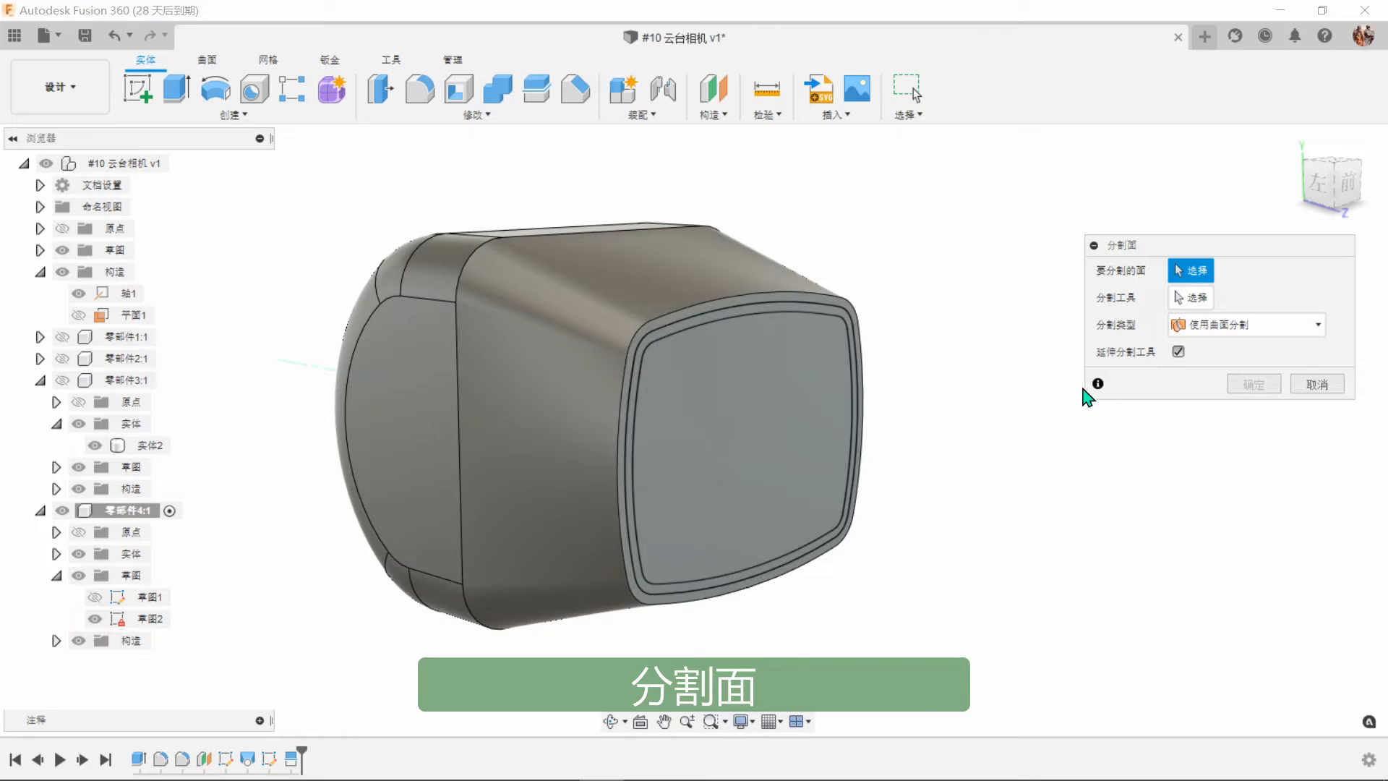
left_click(812, 440)
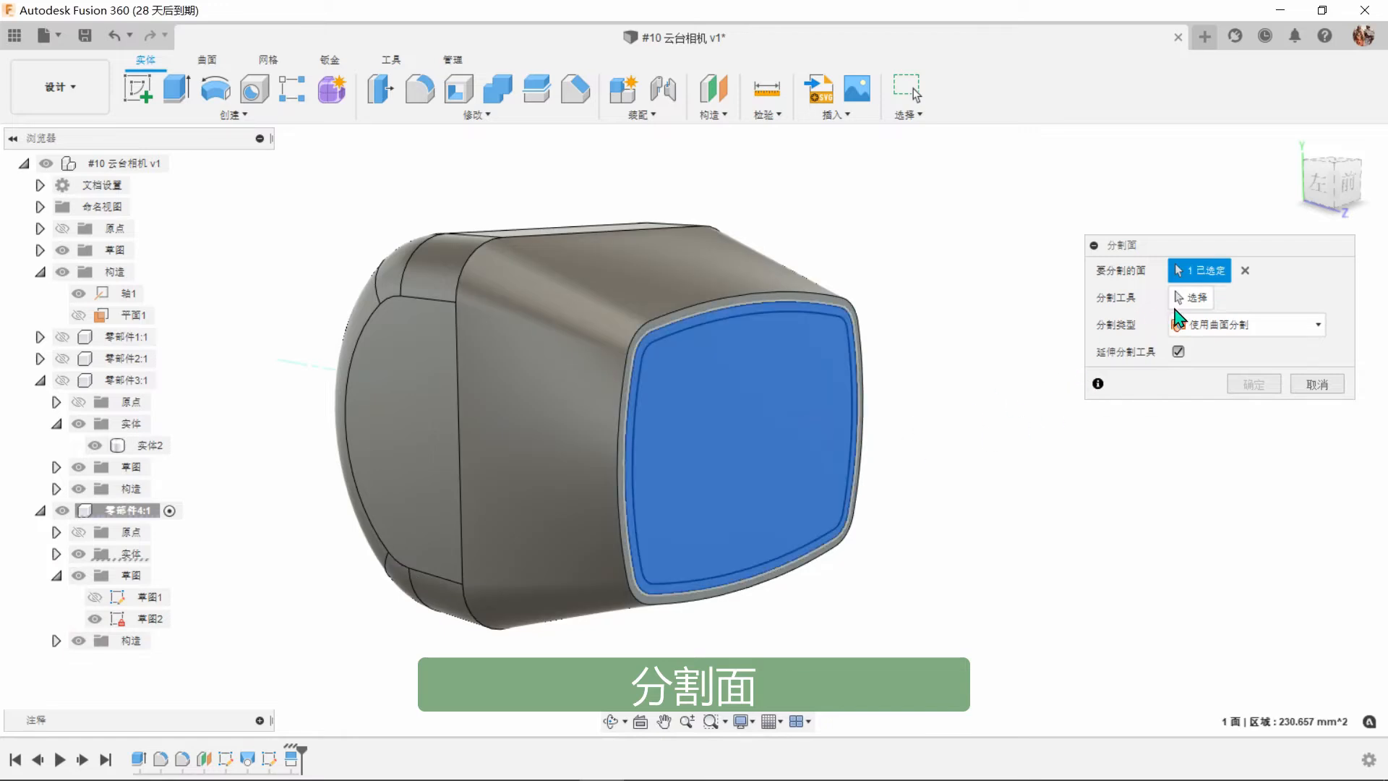
left_click(825, 319)
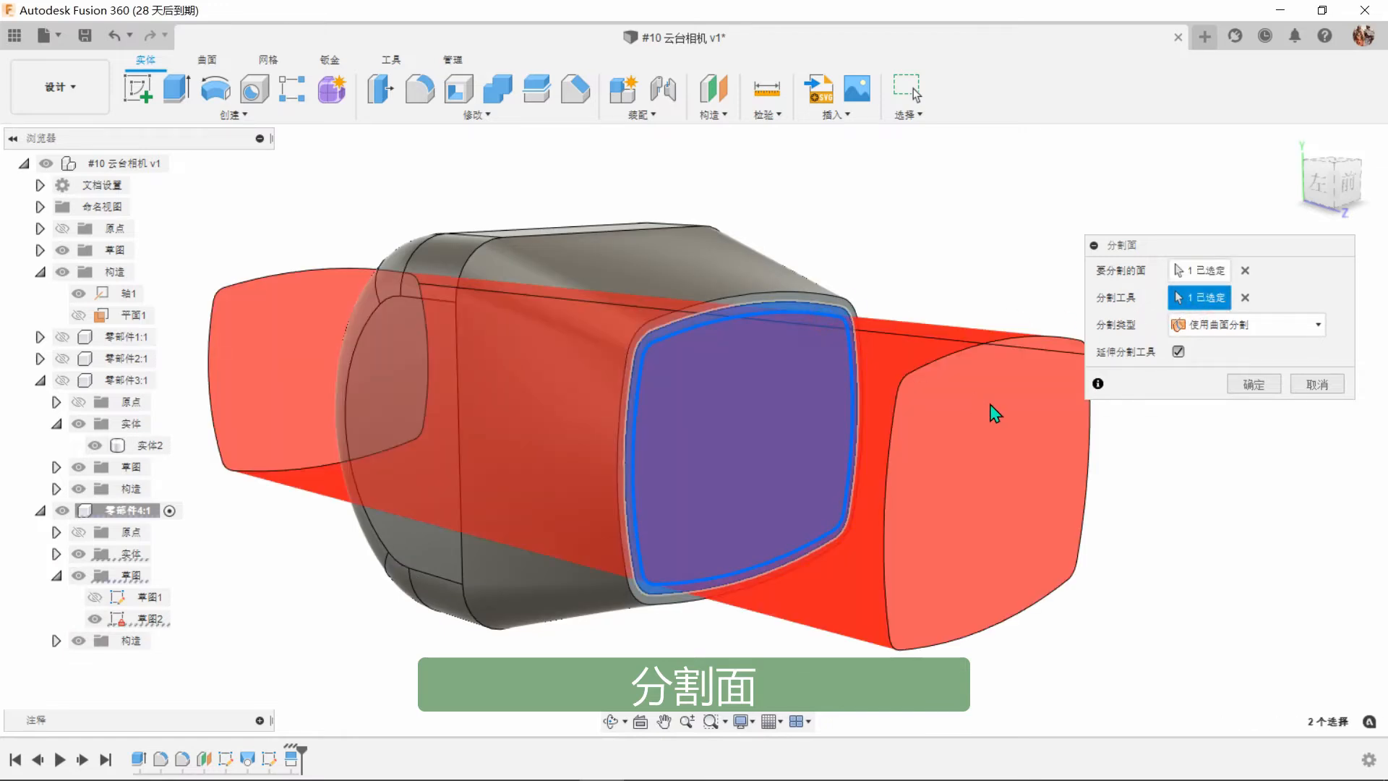
left_click(1254, 385)
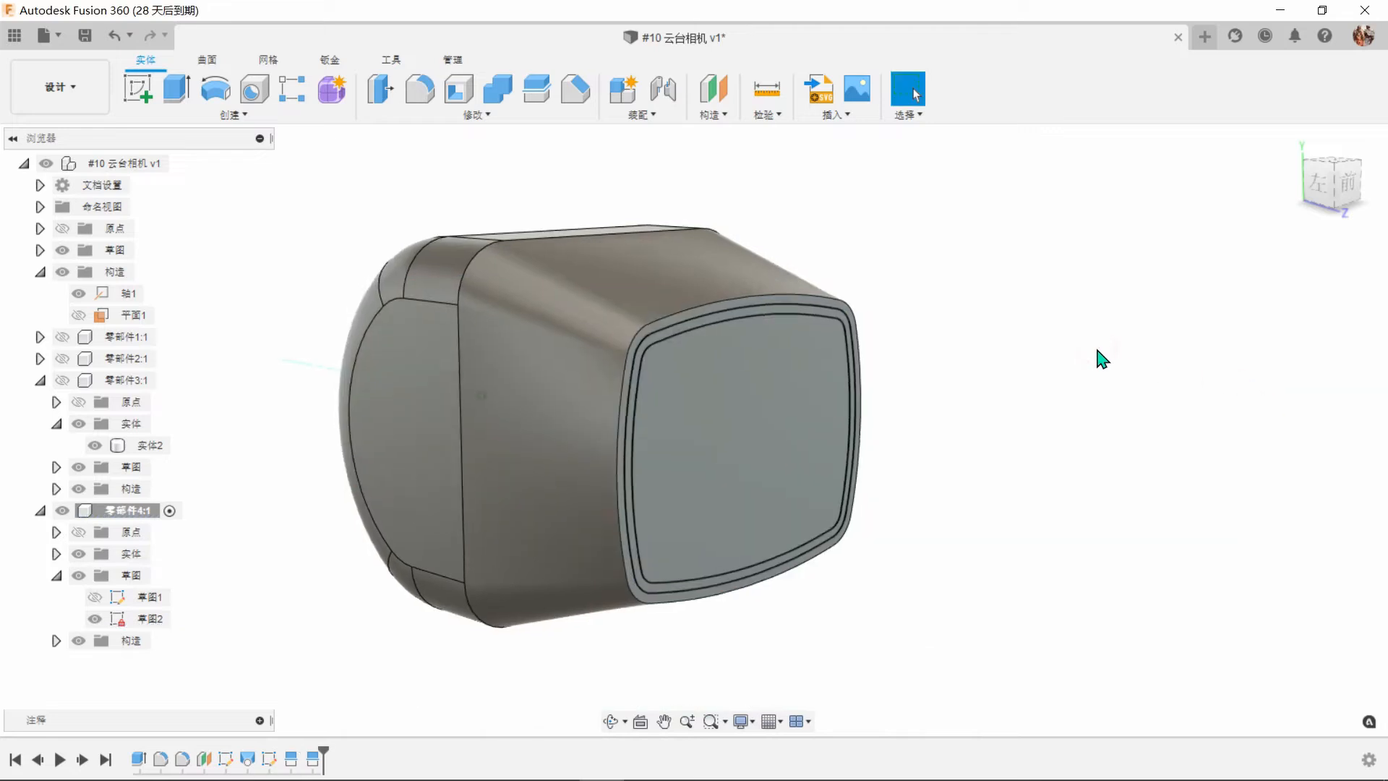
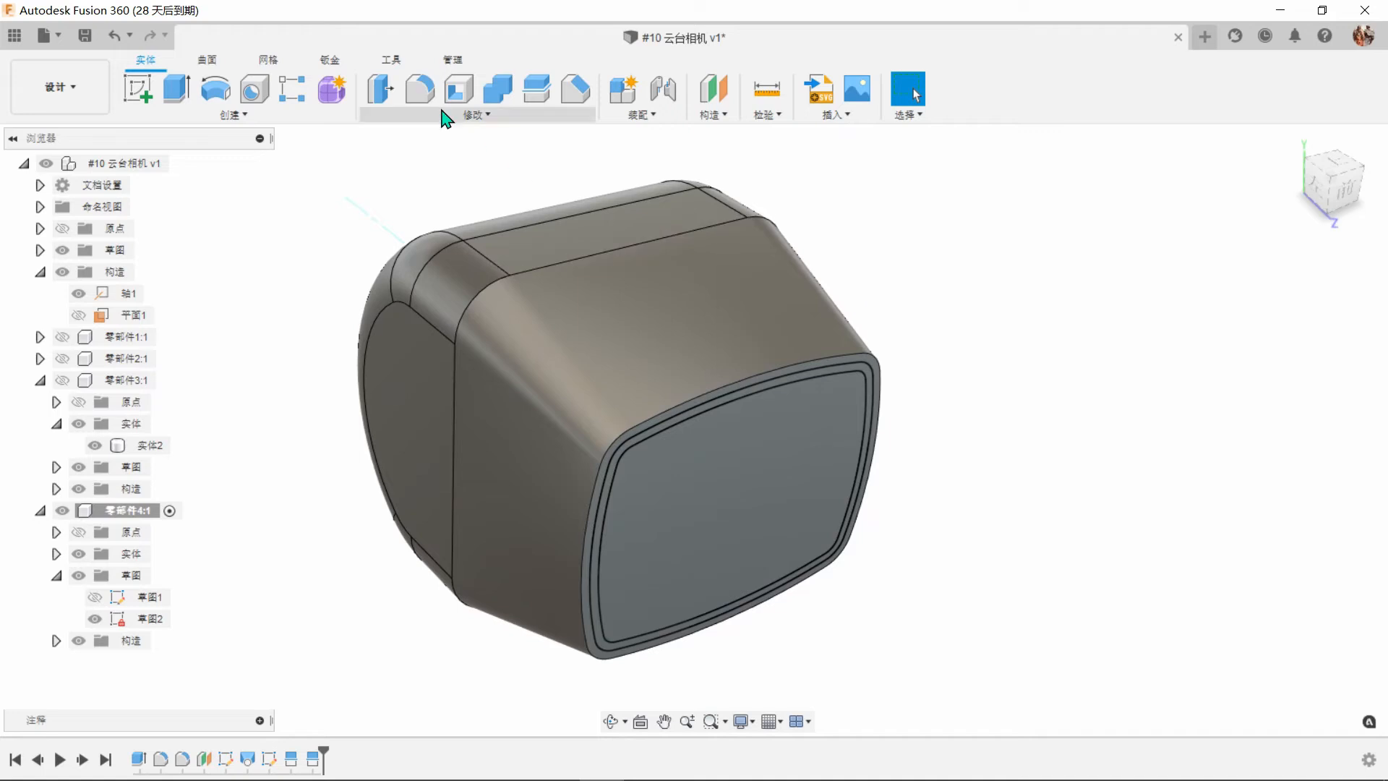
Set a 0.5 mm fillet on the outer edge of the body's front face.
left_click(419, 88)
left_click(675, 405)
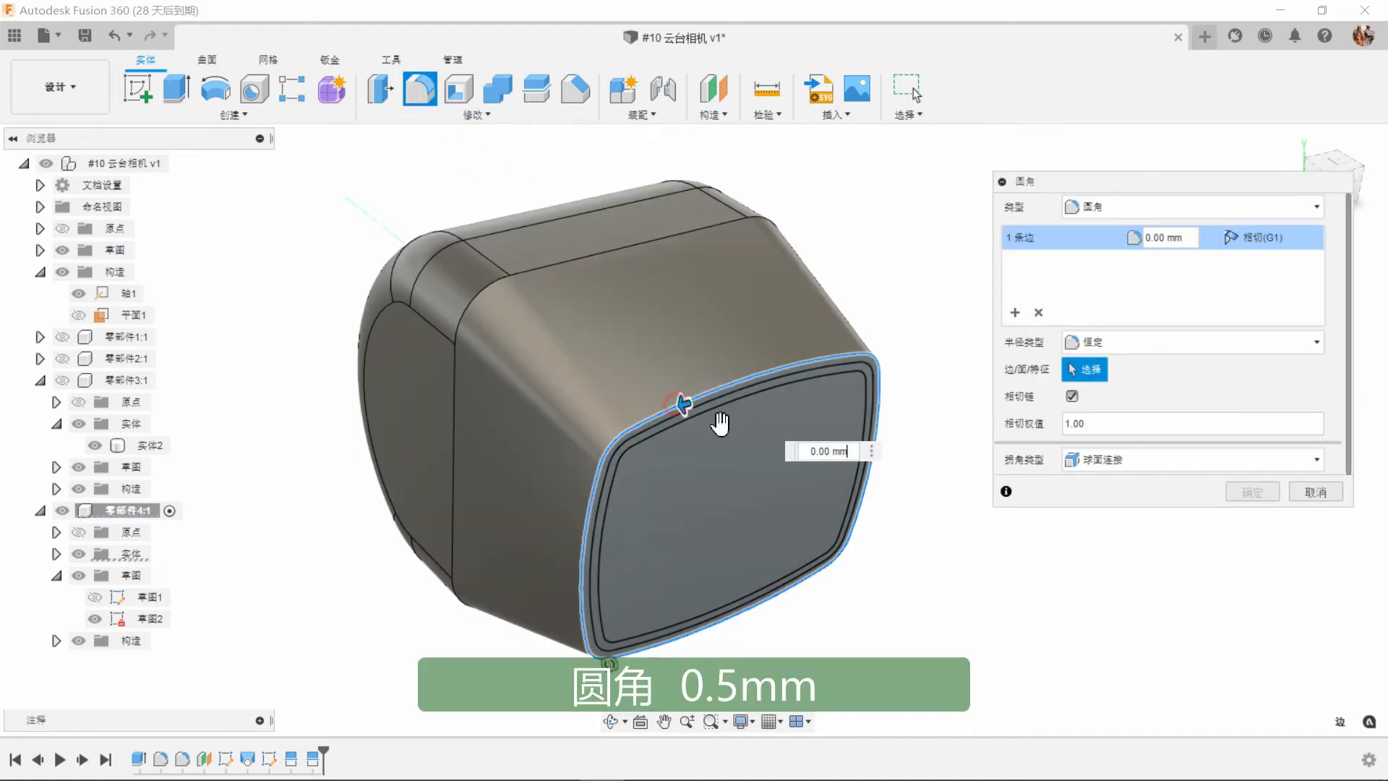
type("0.5")
key("Return")
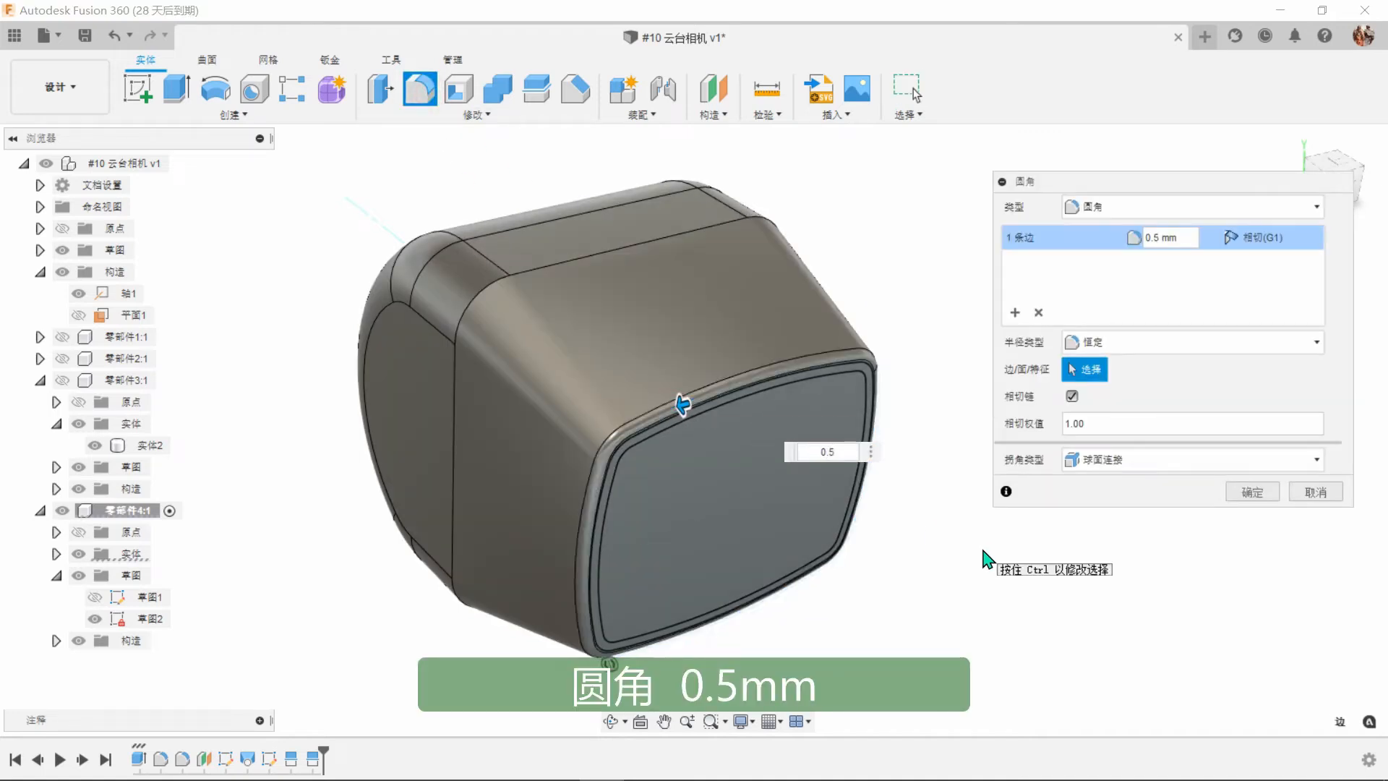
Add a second fillet set of 2 mm on the edge loop where the loft meets the body and apply the fillets.
scroll(1014, 313, "up", 5)
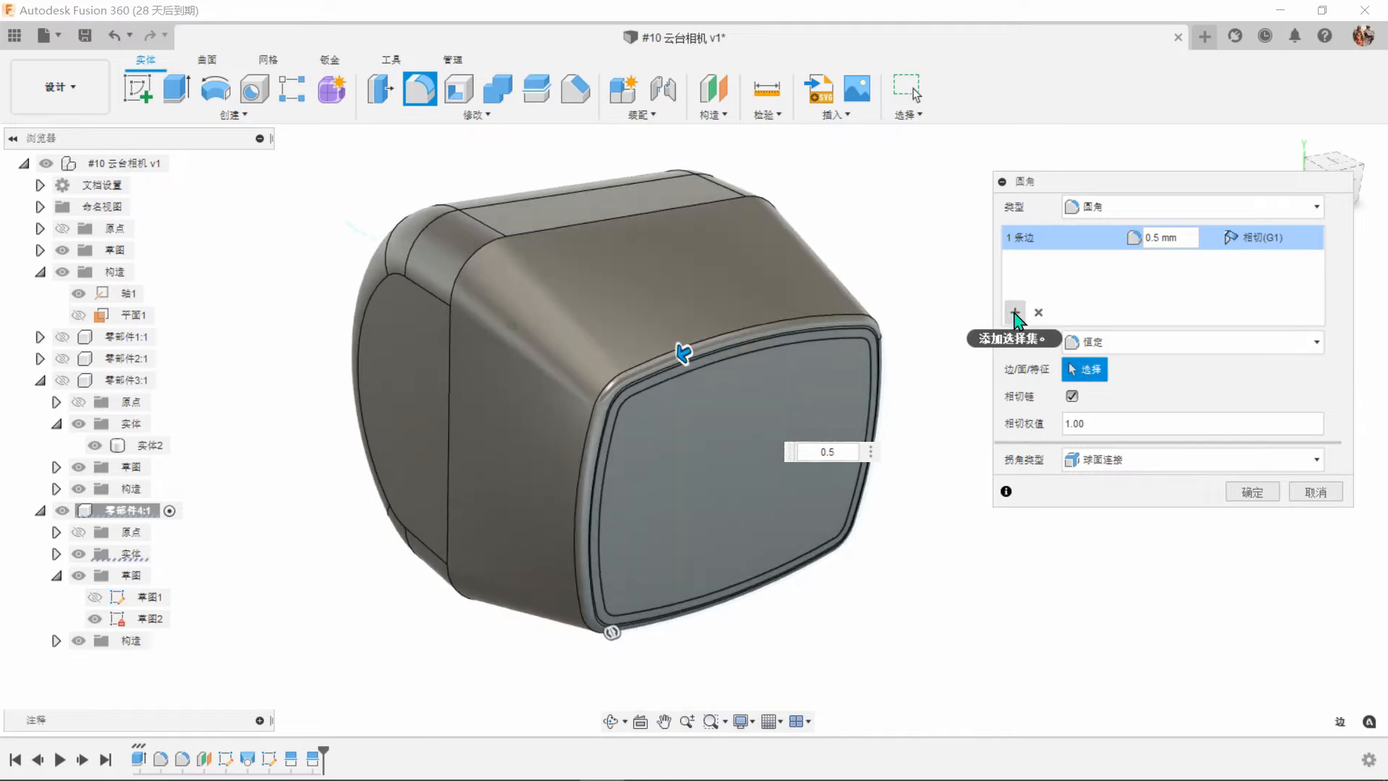
scroll(1014, 312, "up", 4)
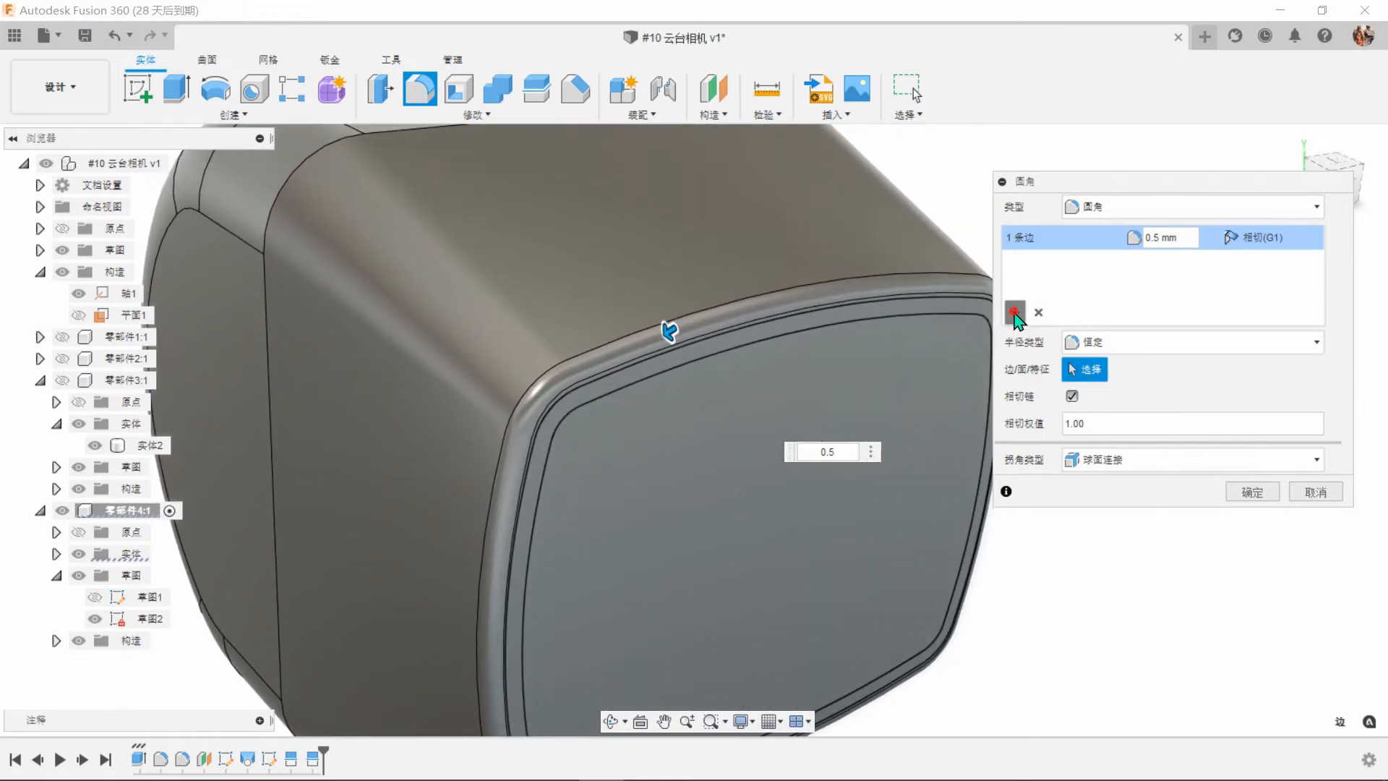
left_click(1014, 312)
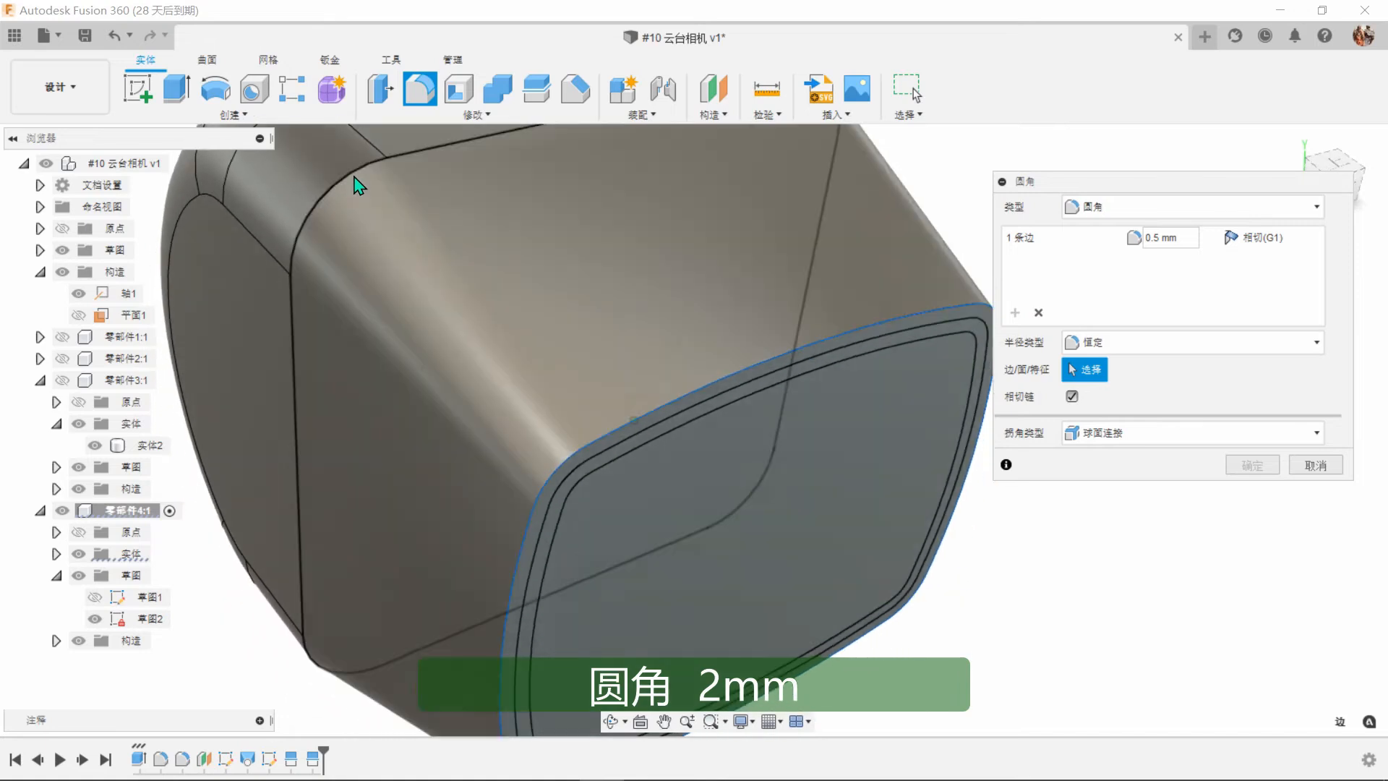
left_click(376, 171)
scroll(1112, 687, "down", 2)
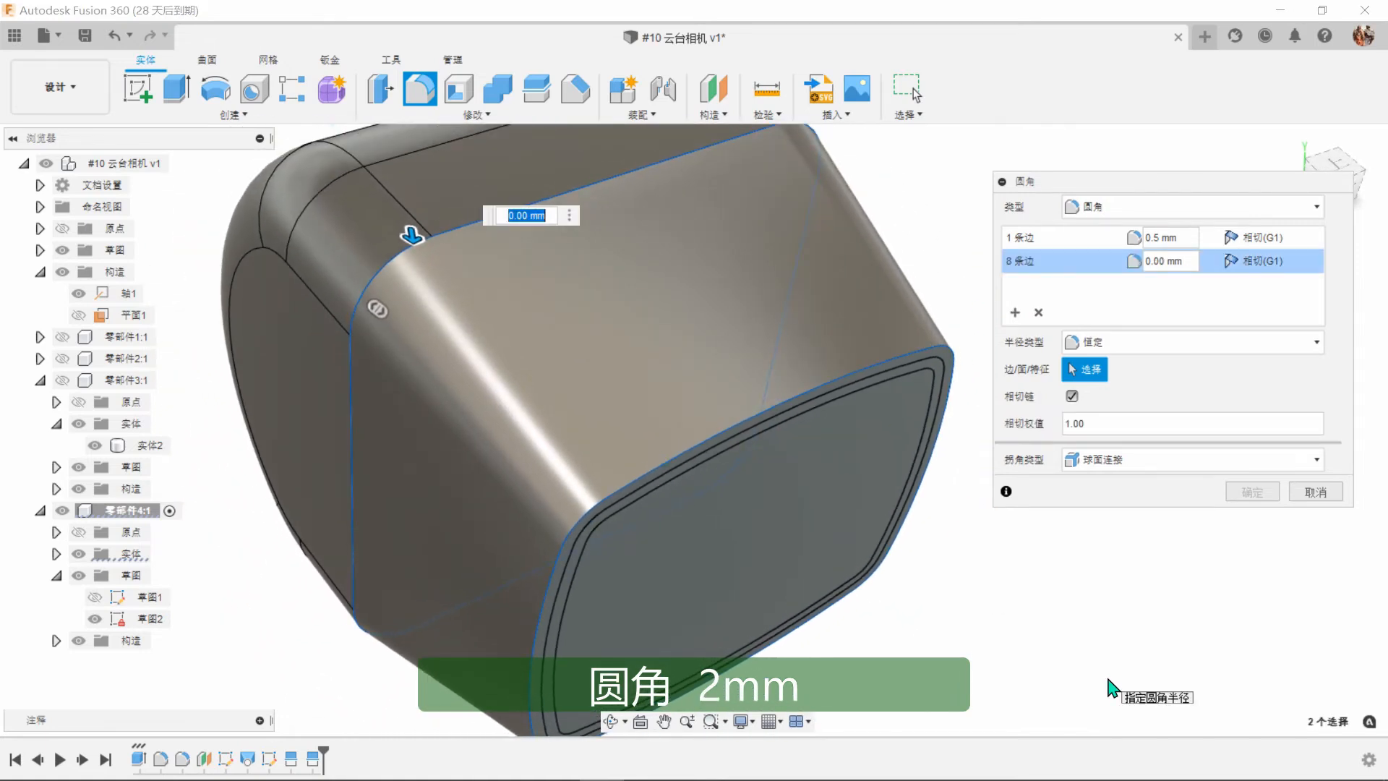
type("2")
left_click(1258, 491)
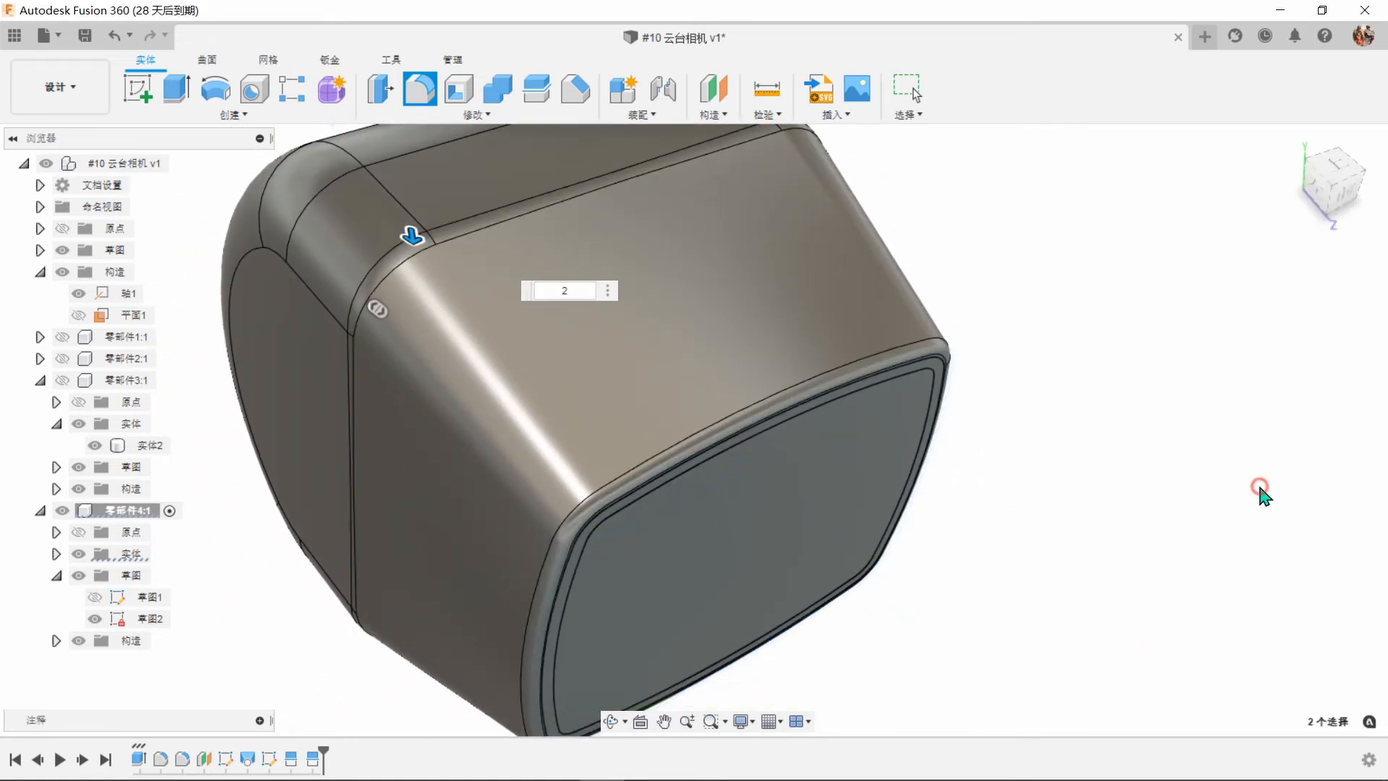
scroll(1140, 496, "down", 3)
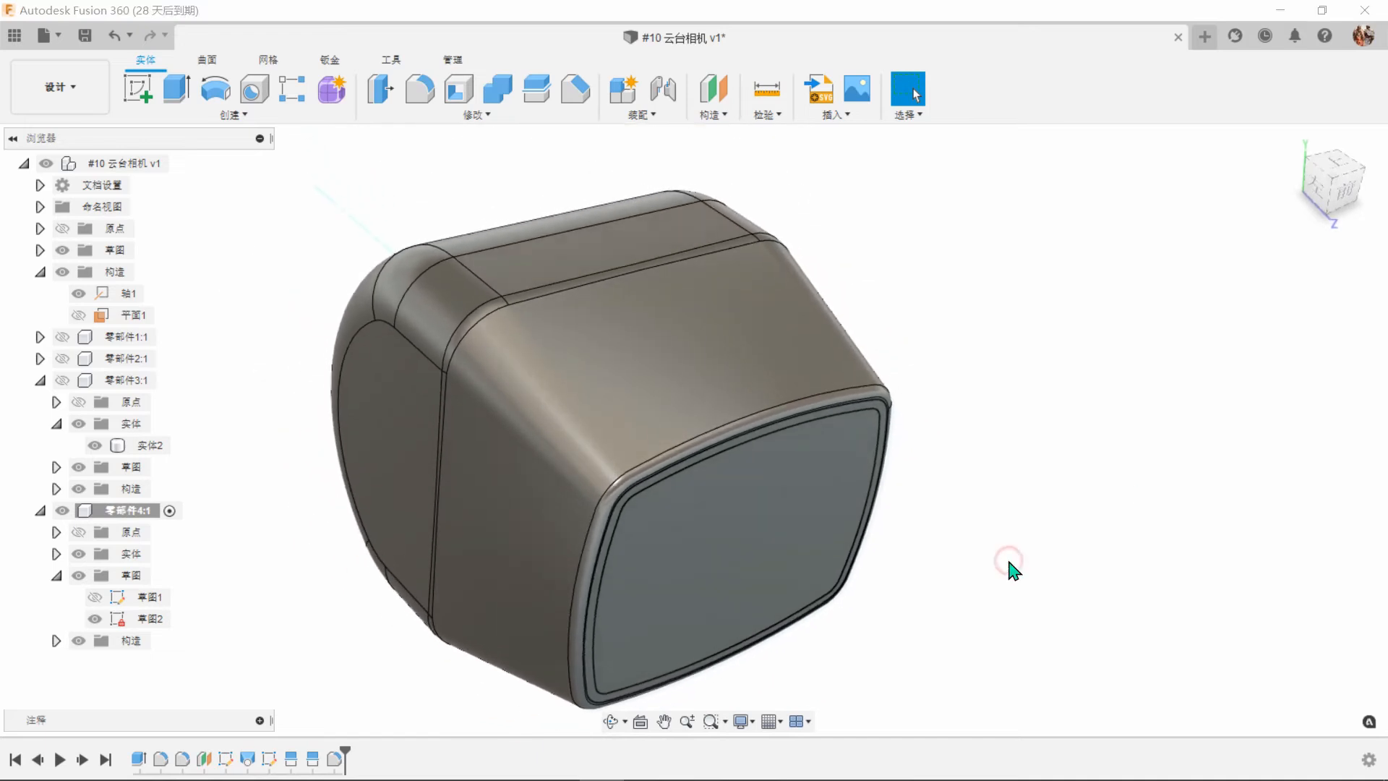
Create a construction plane at a 0° angle through the existing construction axis.
middle_click_drag(1009, 562, 722, 130, "shift")
left_click(724, 117)
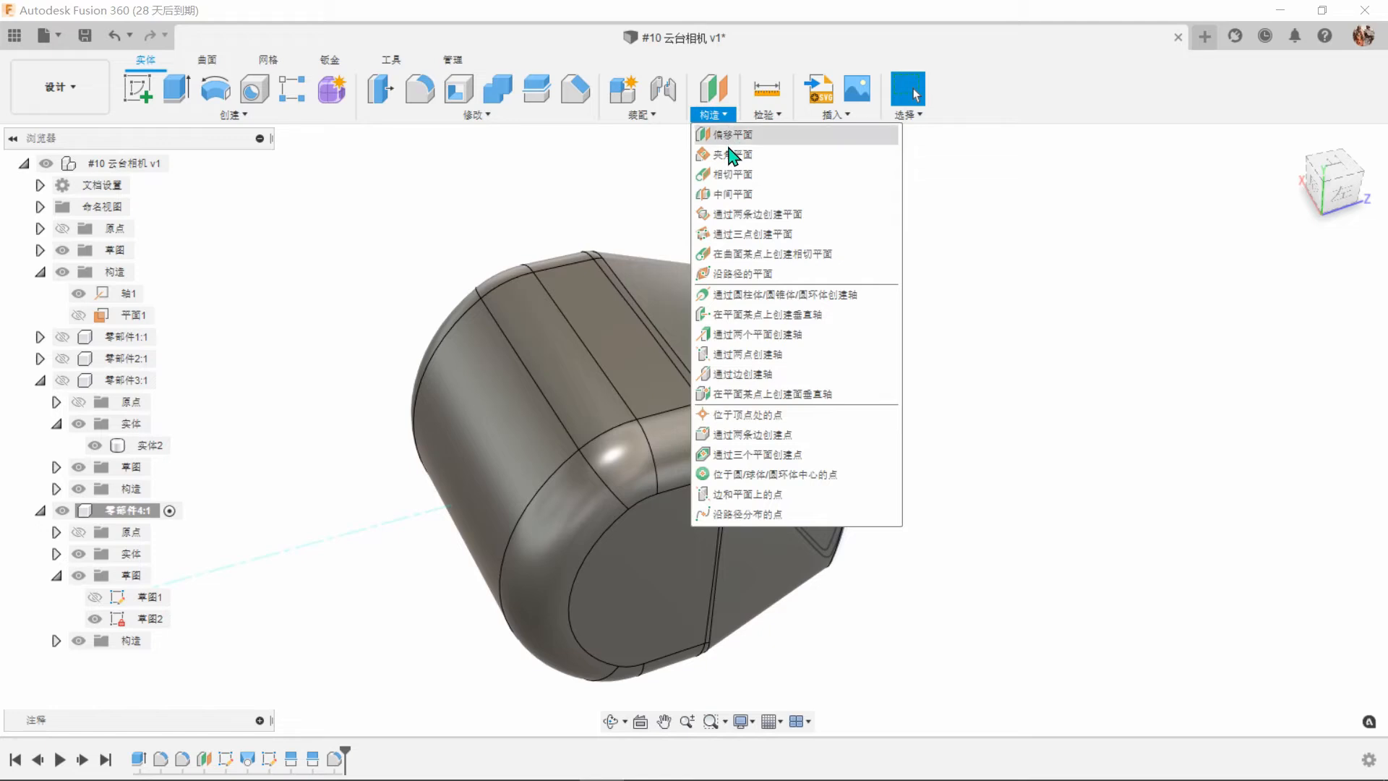
left_click(733, 154)
left_click(393, 526)
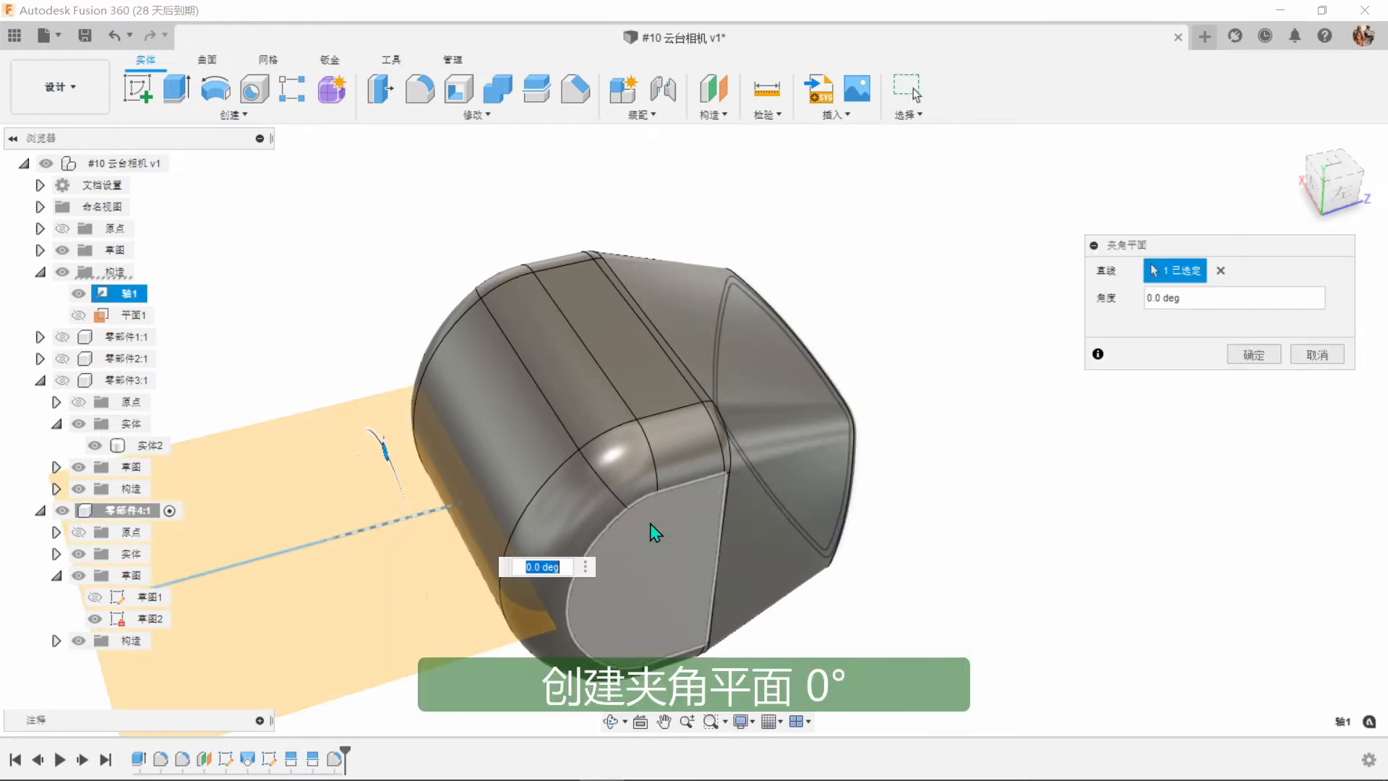
left_click(1257, 356)
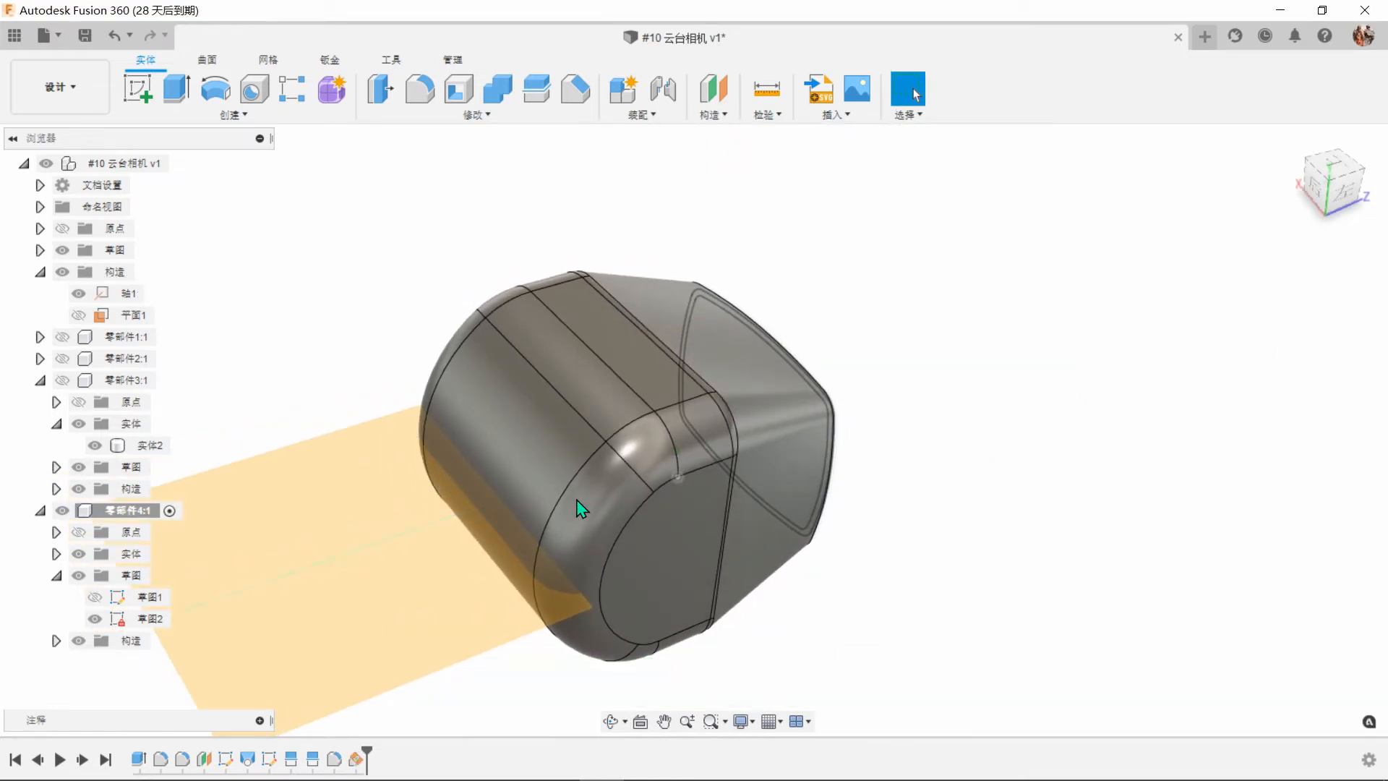
Start a sketch on the new 0° angle plane and project three boundary edges of the body's rounded back face into it.
left_click(437, 515)
left_click(137, 88)
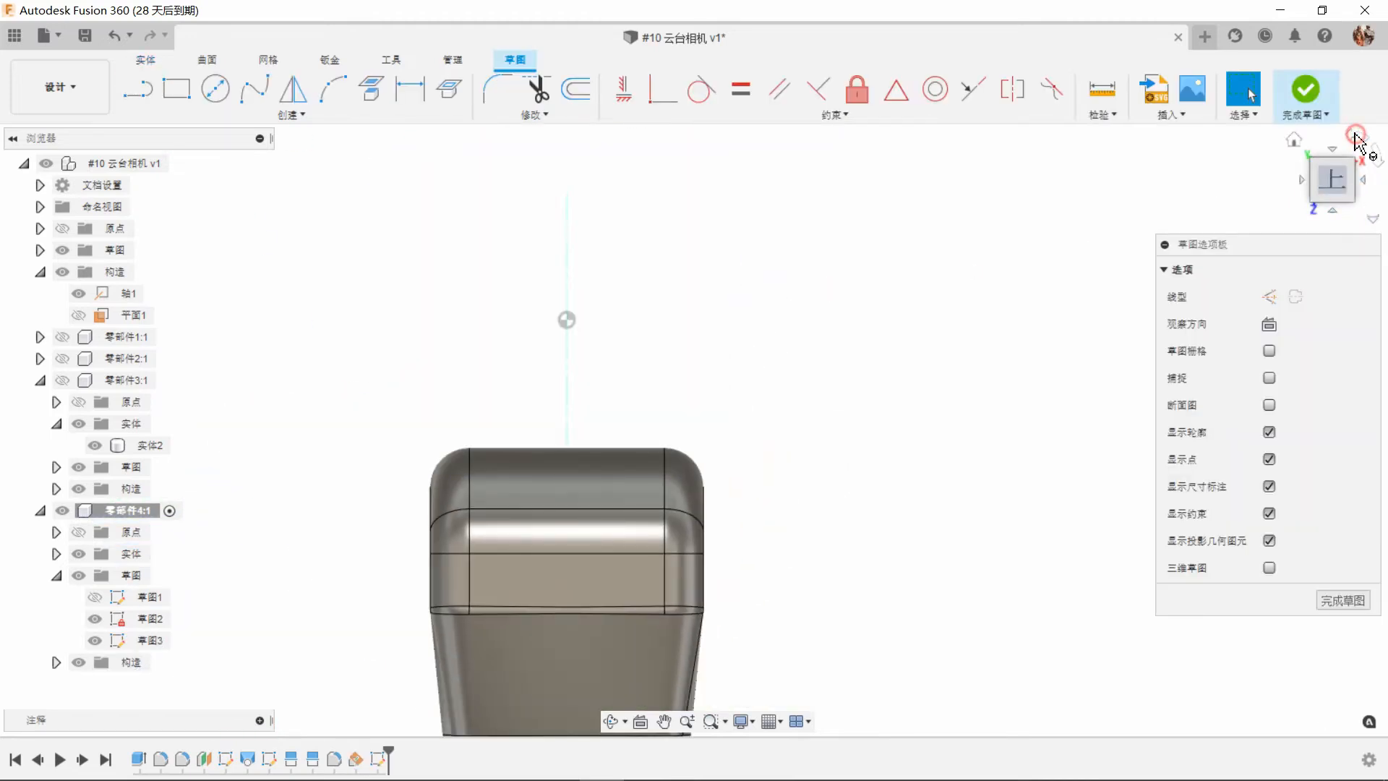
left_click(1364, 137)
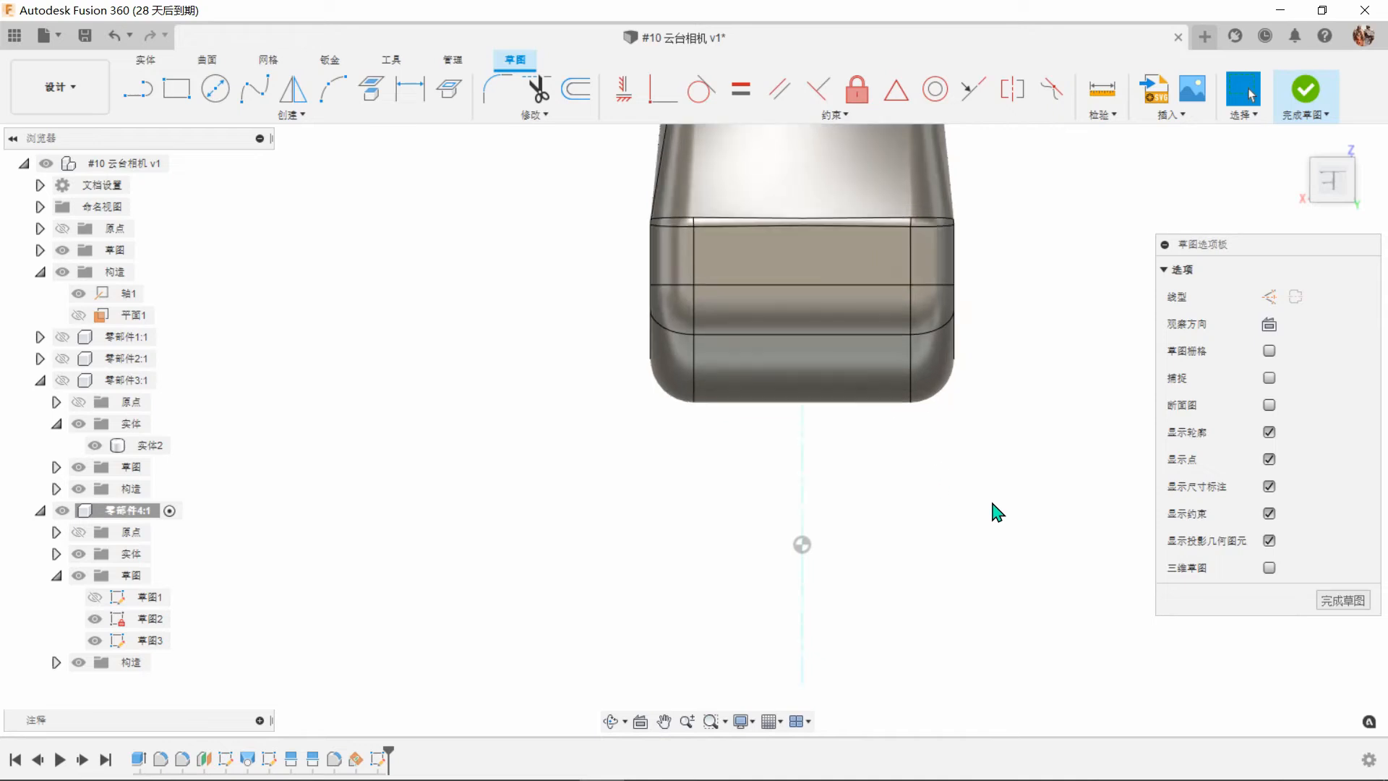
scroll(974, 510, "up", 3)
scroll(991, 217, "up", 2)
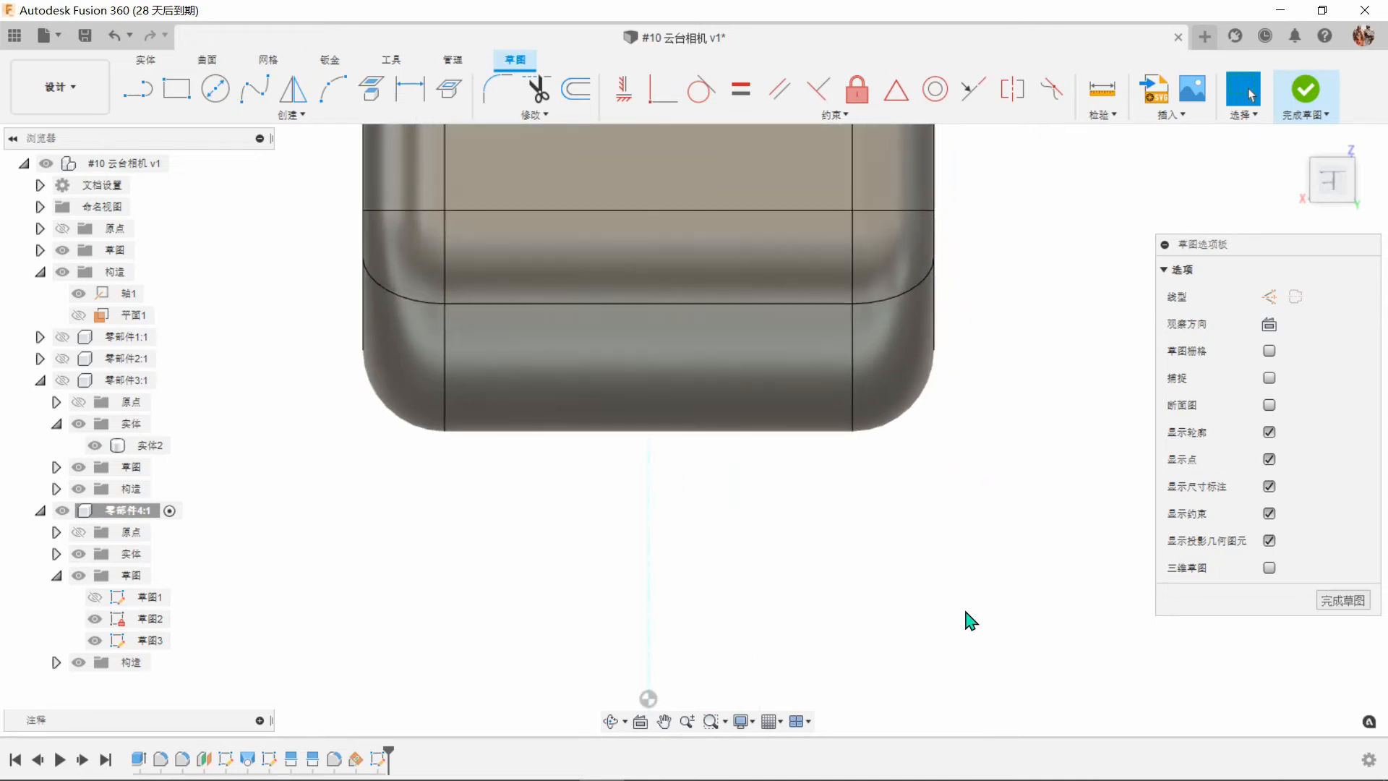
left_click(371, 88)
left_click(446, 371)
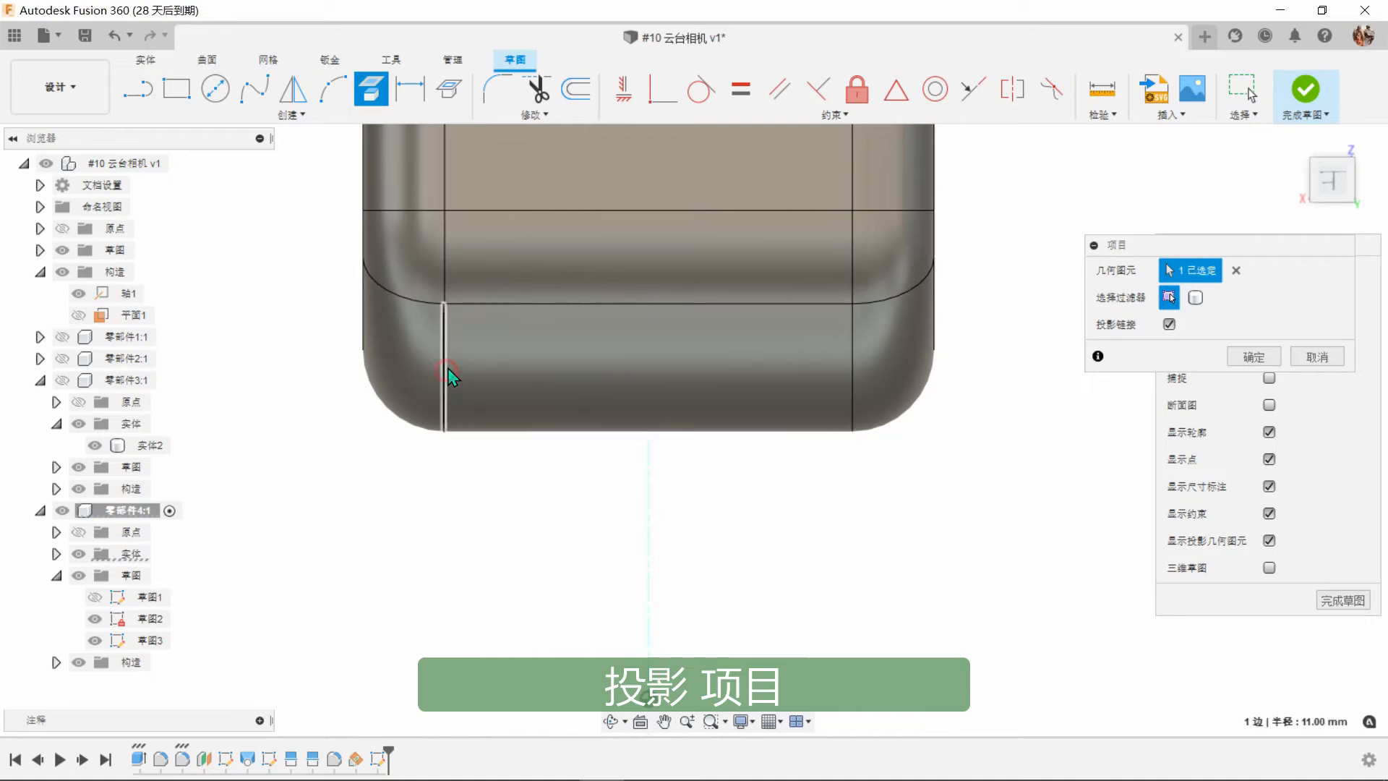
left_click(532, 302)
left_click(852, 389)
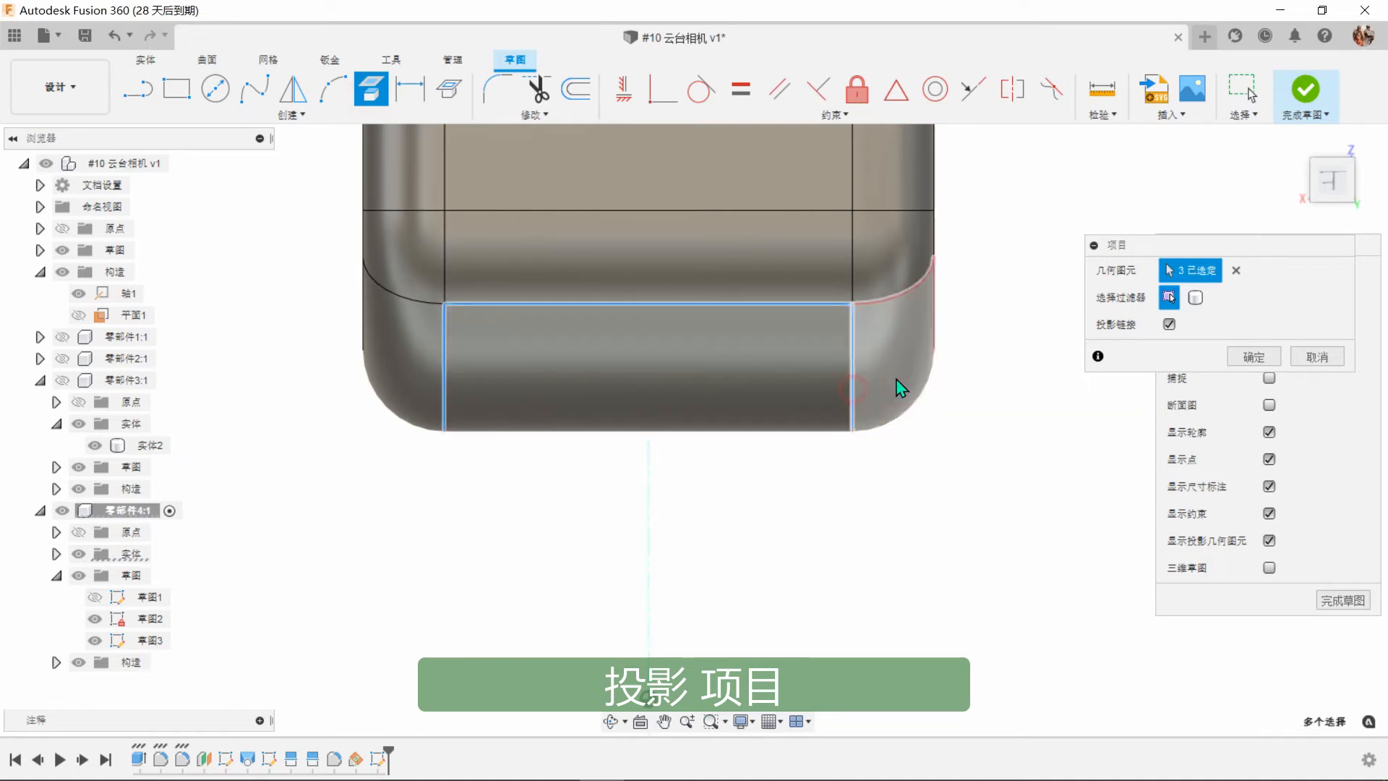
left_click(1254, 356)
scroll(939, 246, "up", 1)
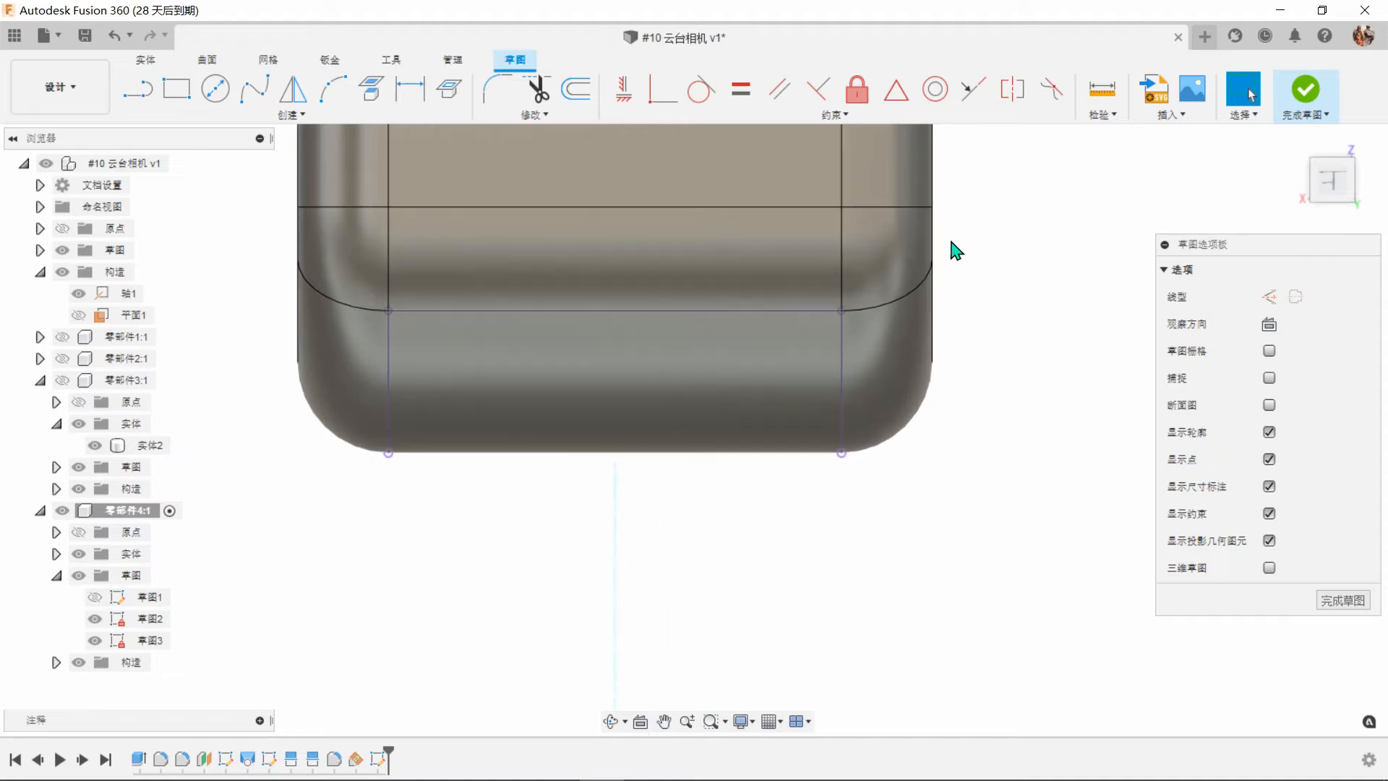
Draw a two-point rectangle about 1 mm wide and 8.9 mm long, from the projected horizontal edge out past the body's back.
left_click(186, 96)
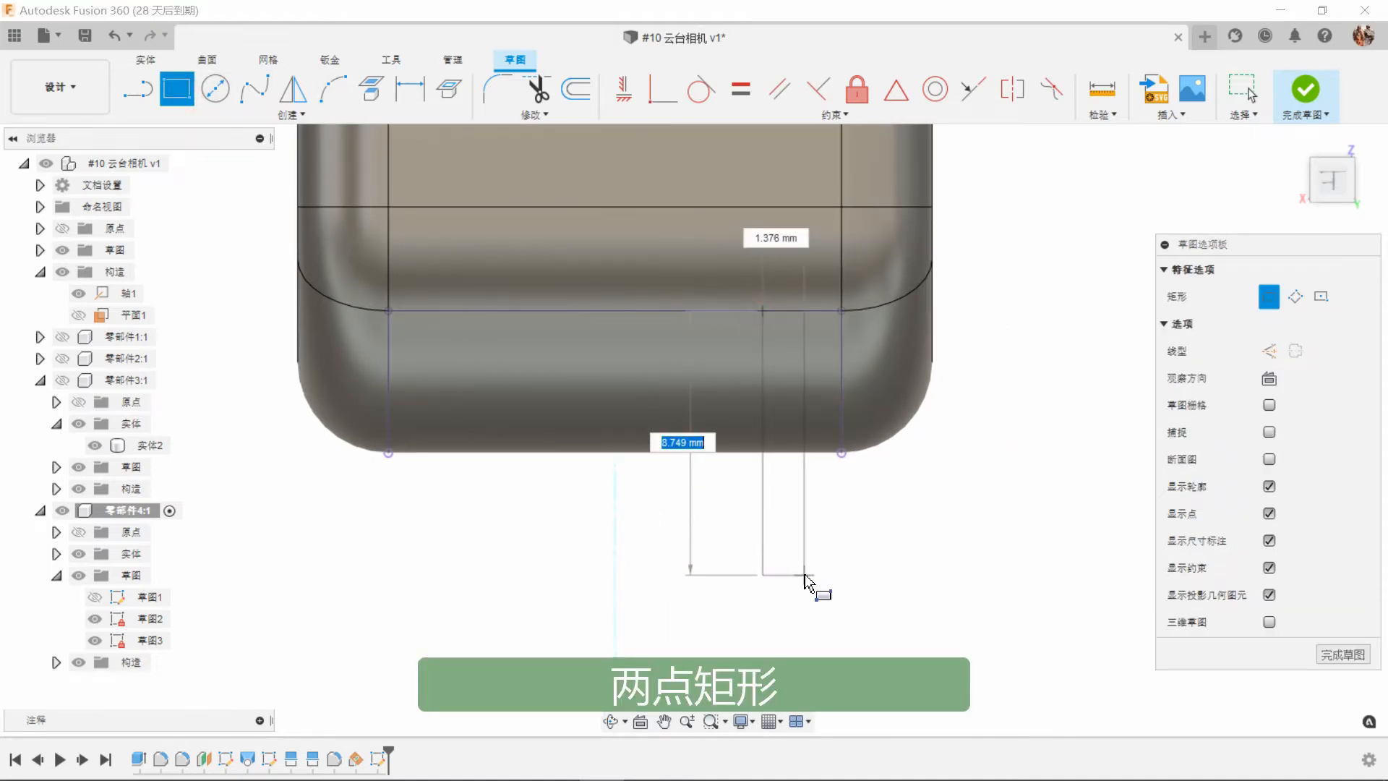
left_click(792, 578)
right_click(918, 553)
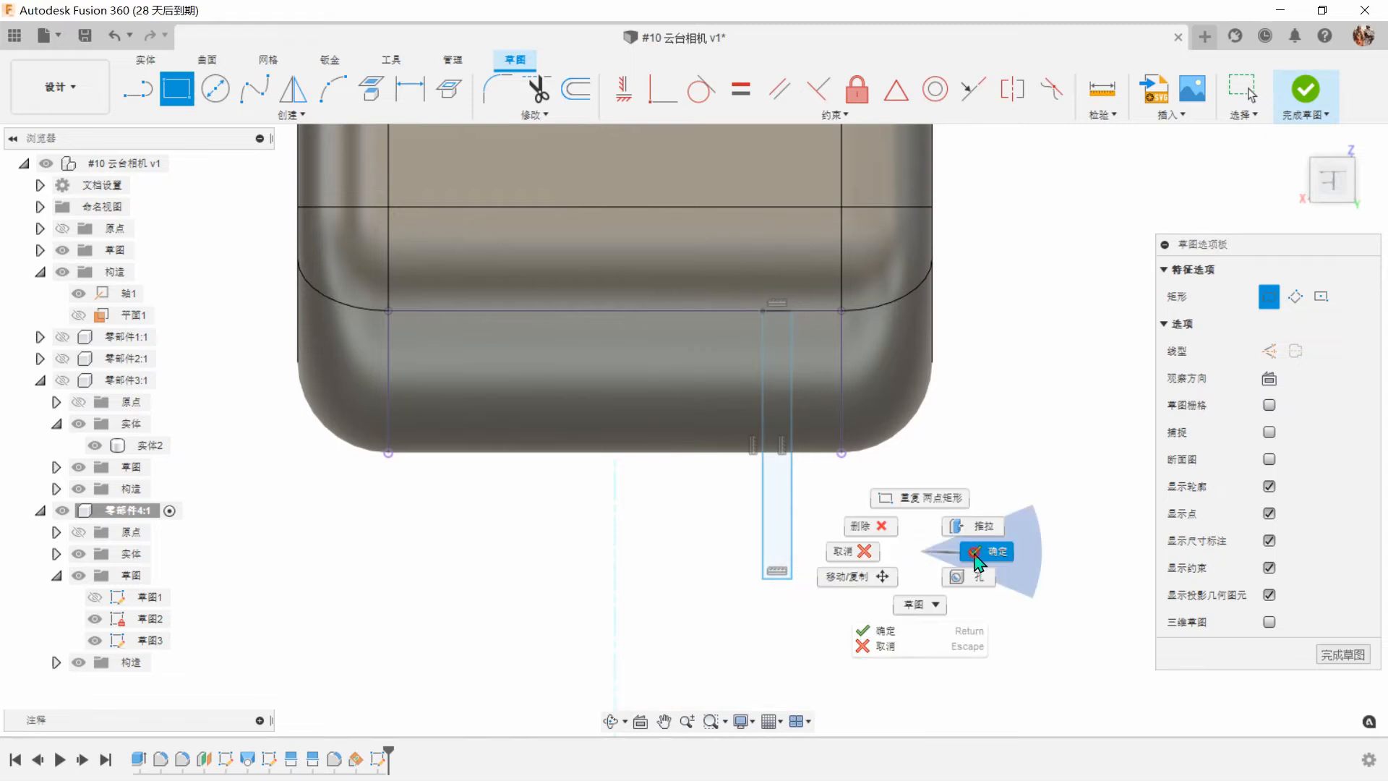
left_click(975, 554)
Dimension the rectangle's nearest long side 1 mm from the end point of the adjacent projected edge.
left_click(415, 89)
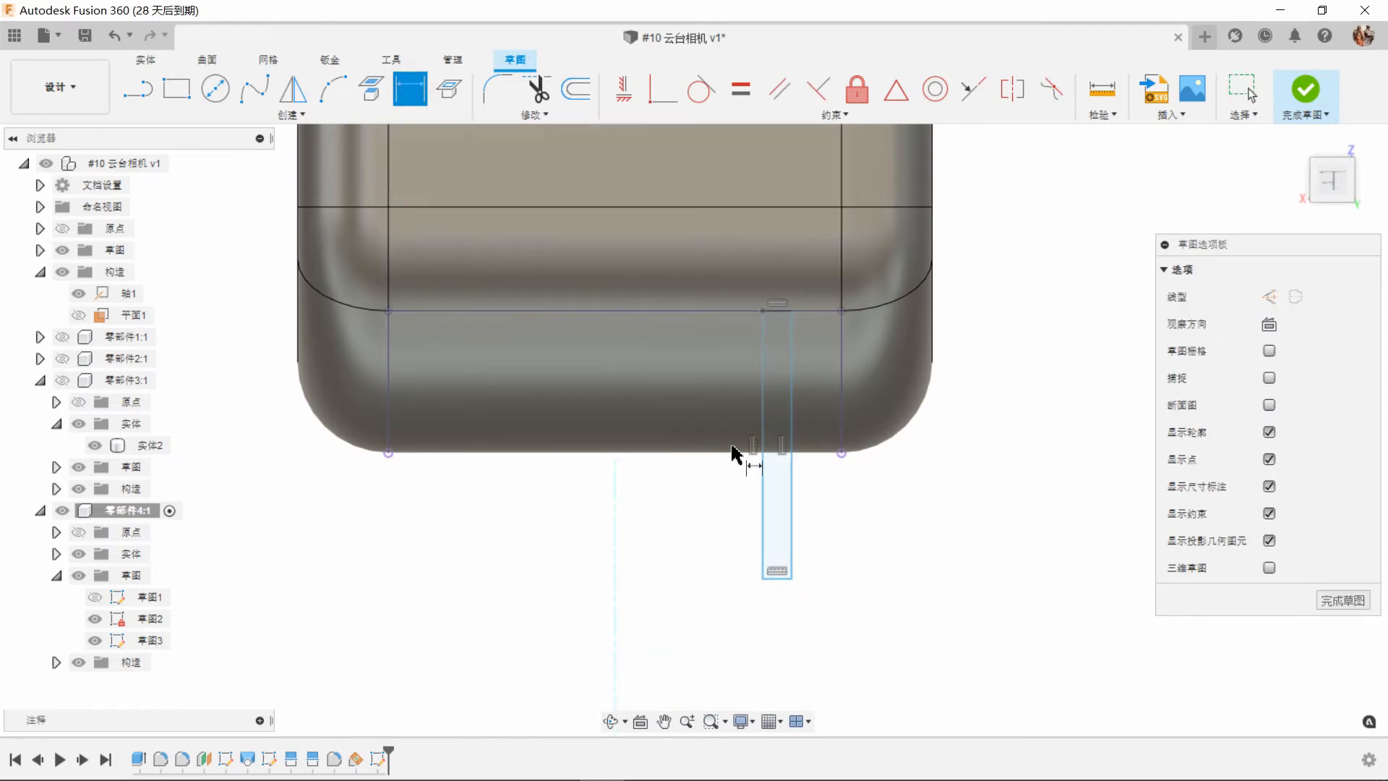
left_click(792, 495)
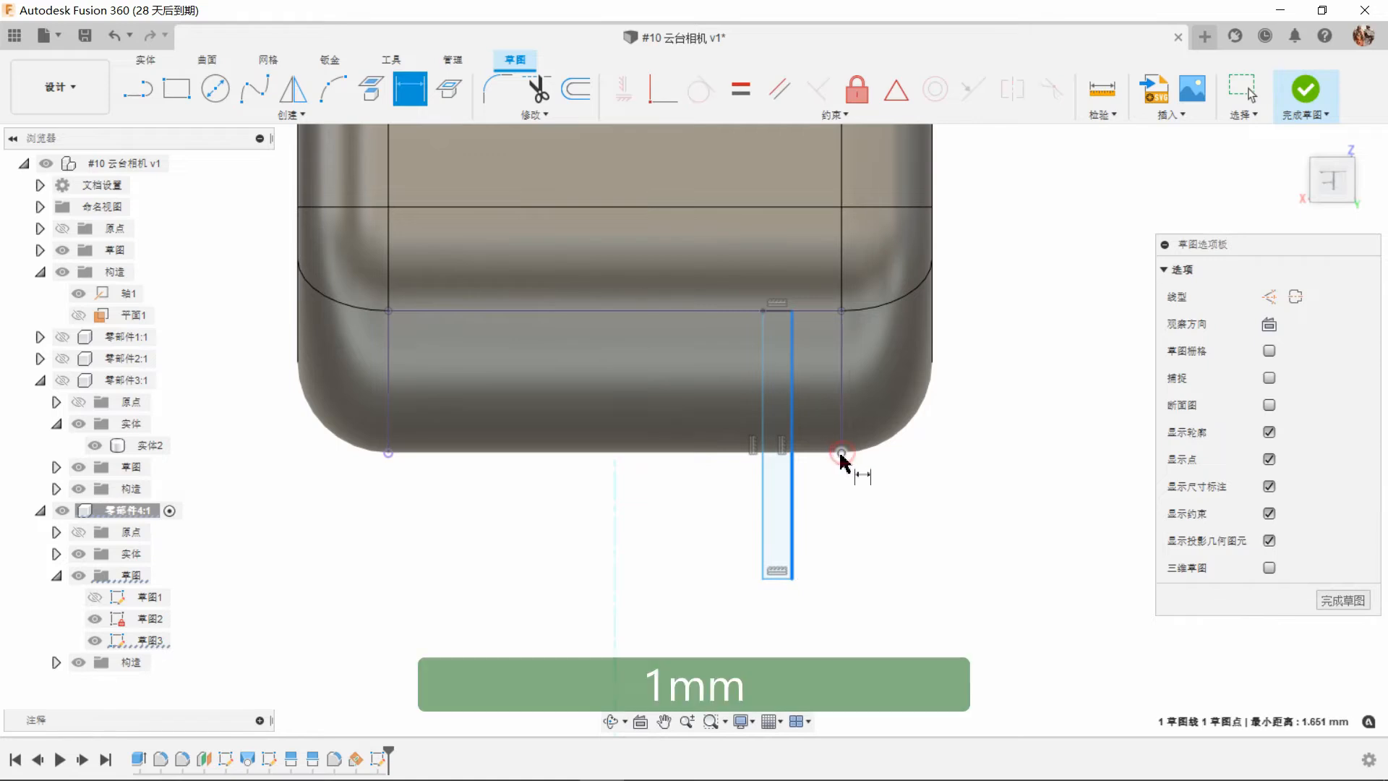
left_click(842, 453)
left_click(909, 538)
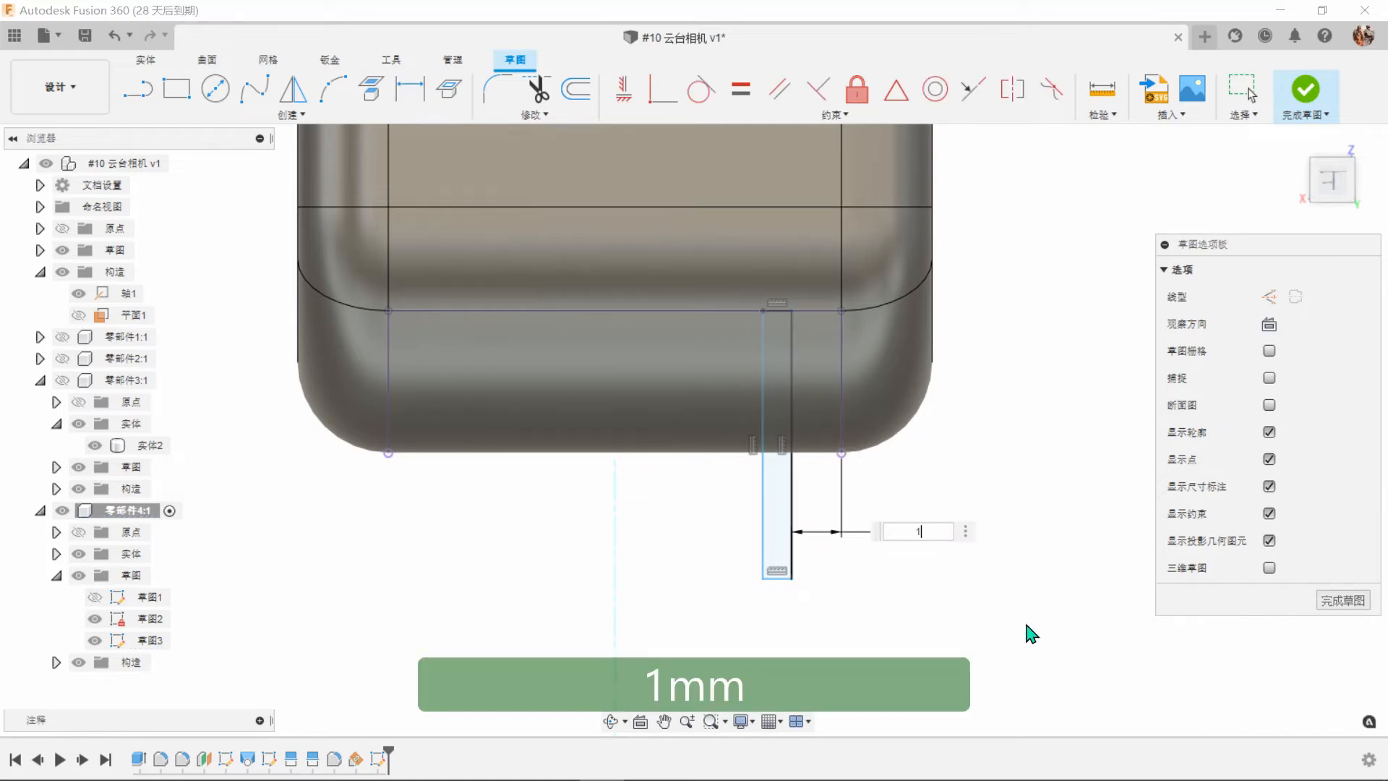
type("1")
key("Return")
Set the rectangle's width to 1 mm and its length to 6.6 mm.
left_click(795, 586)
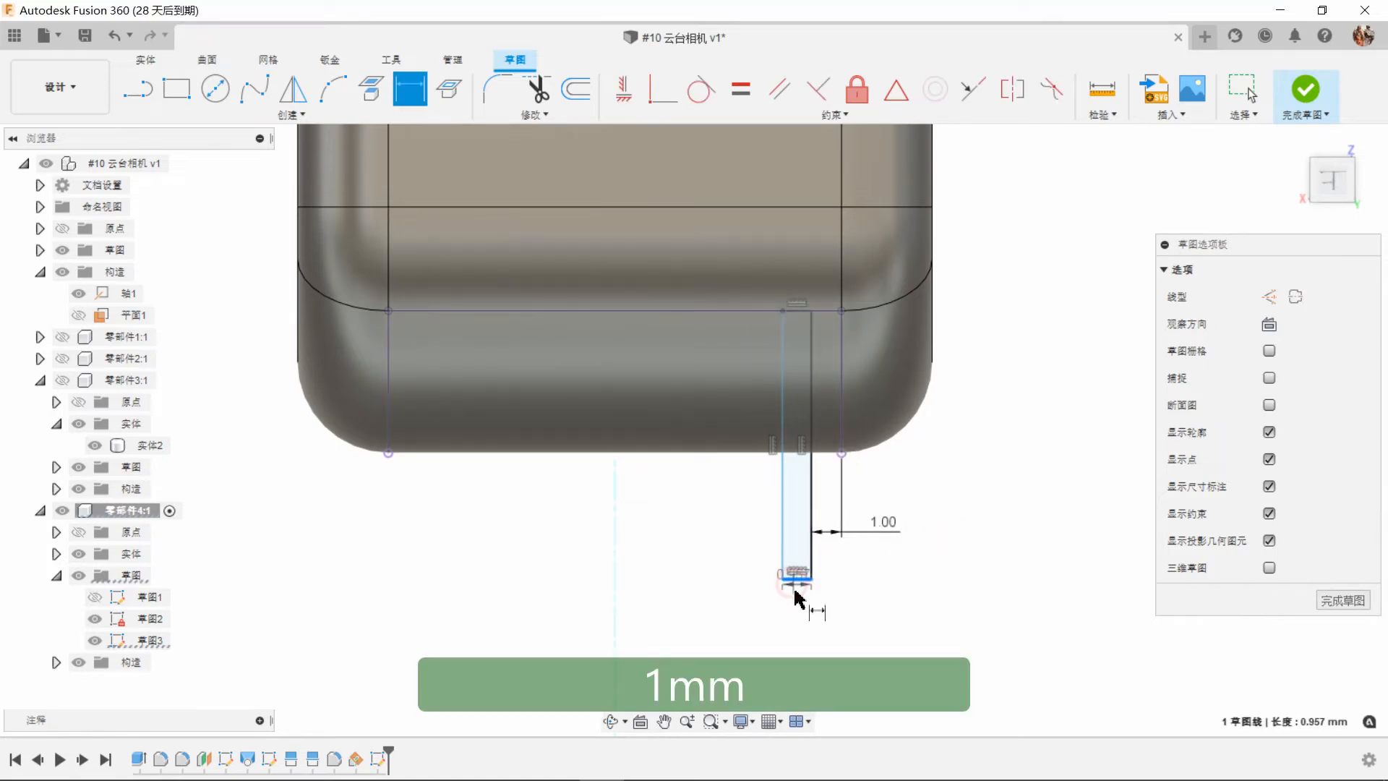
left_click(853, 617)
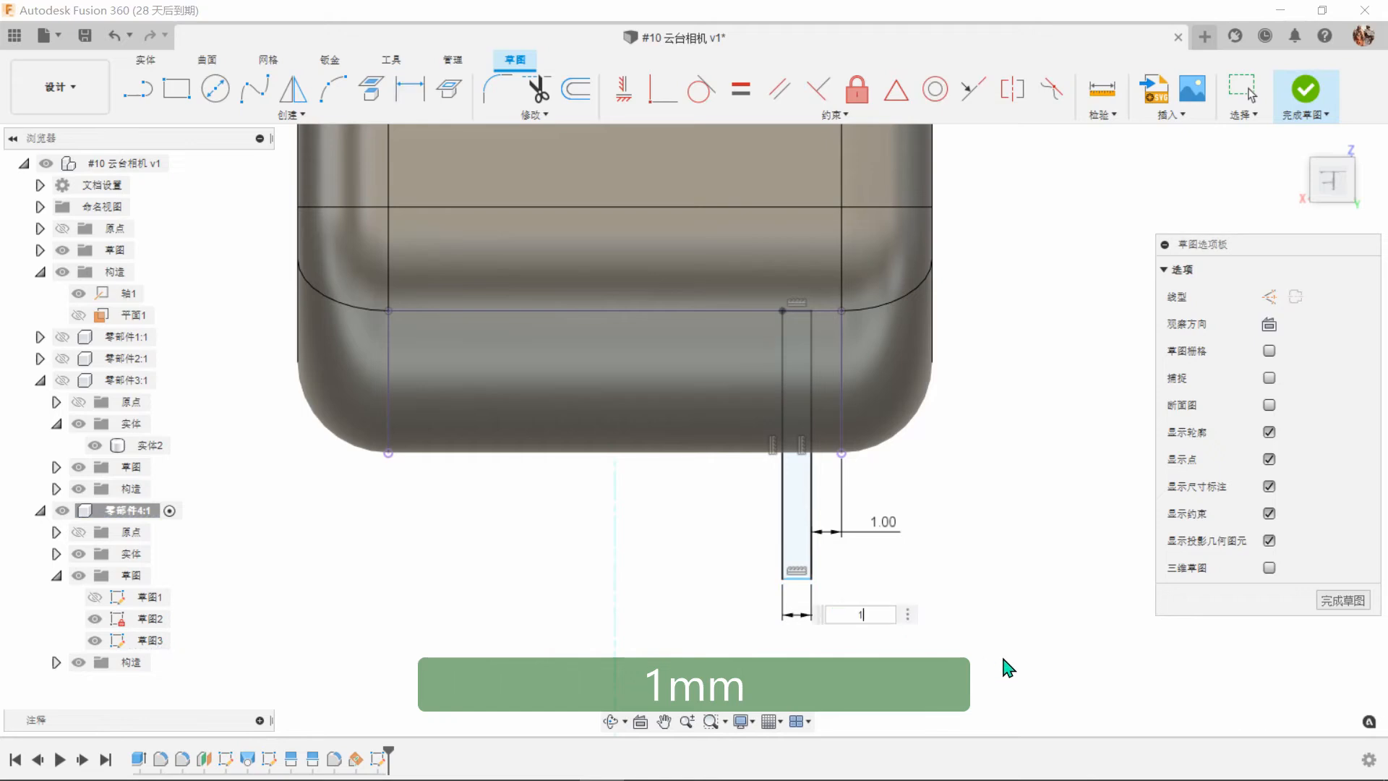
key("Return")
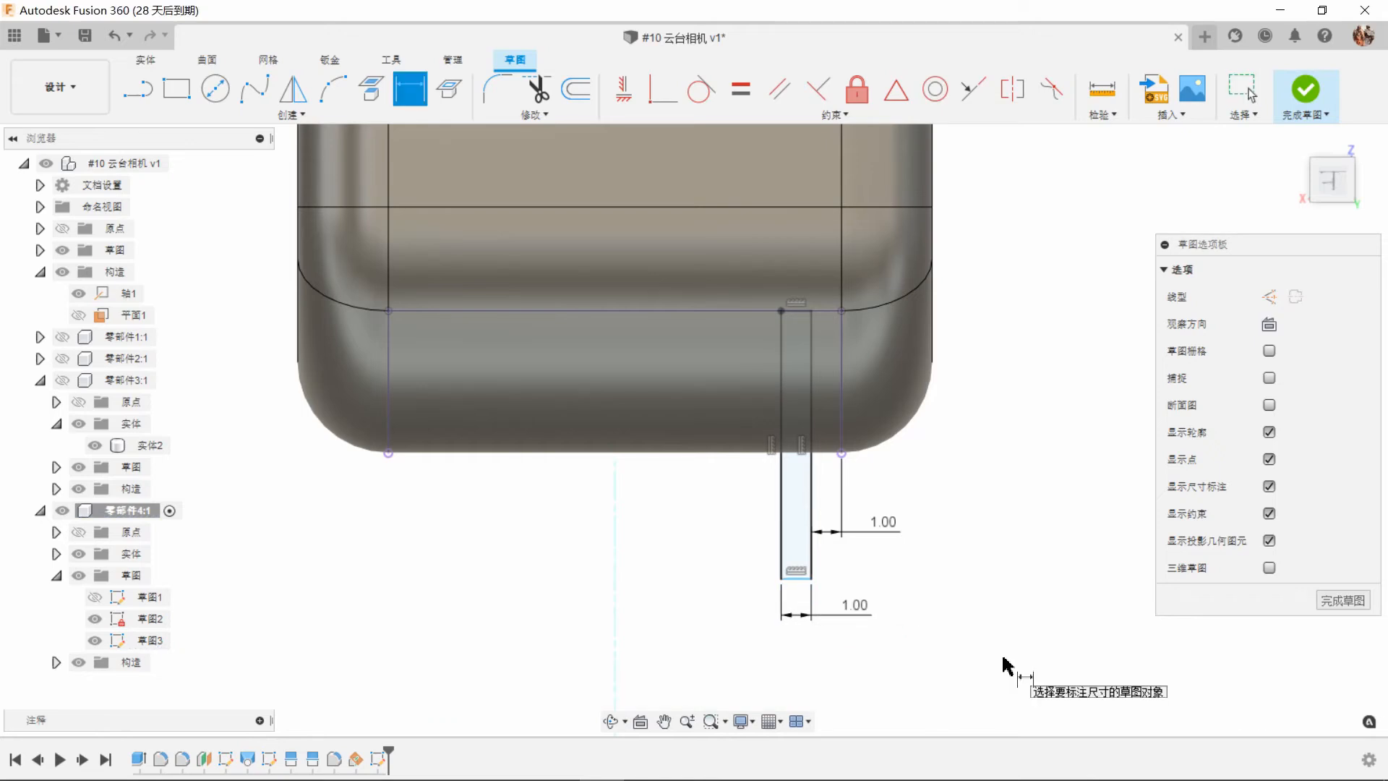
left_click(811, 495)
left_click(987, 459)
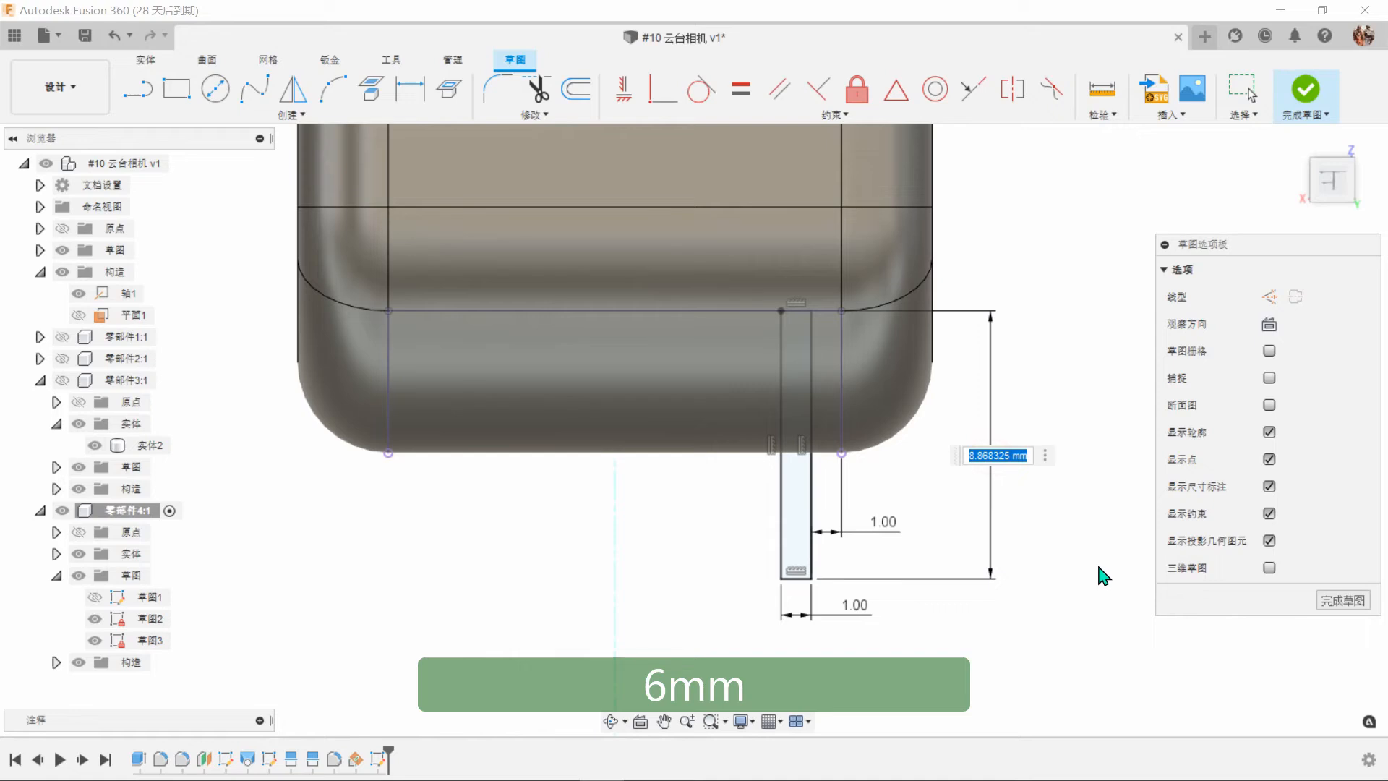
type("6.6")
key("Return")
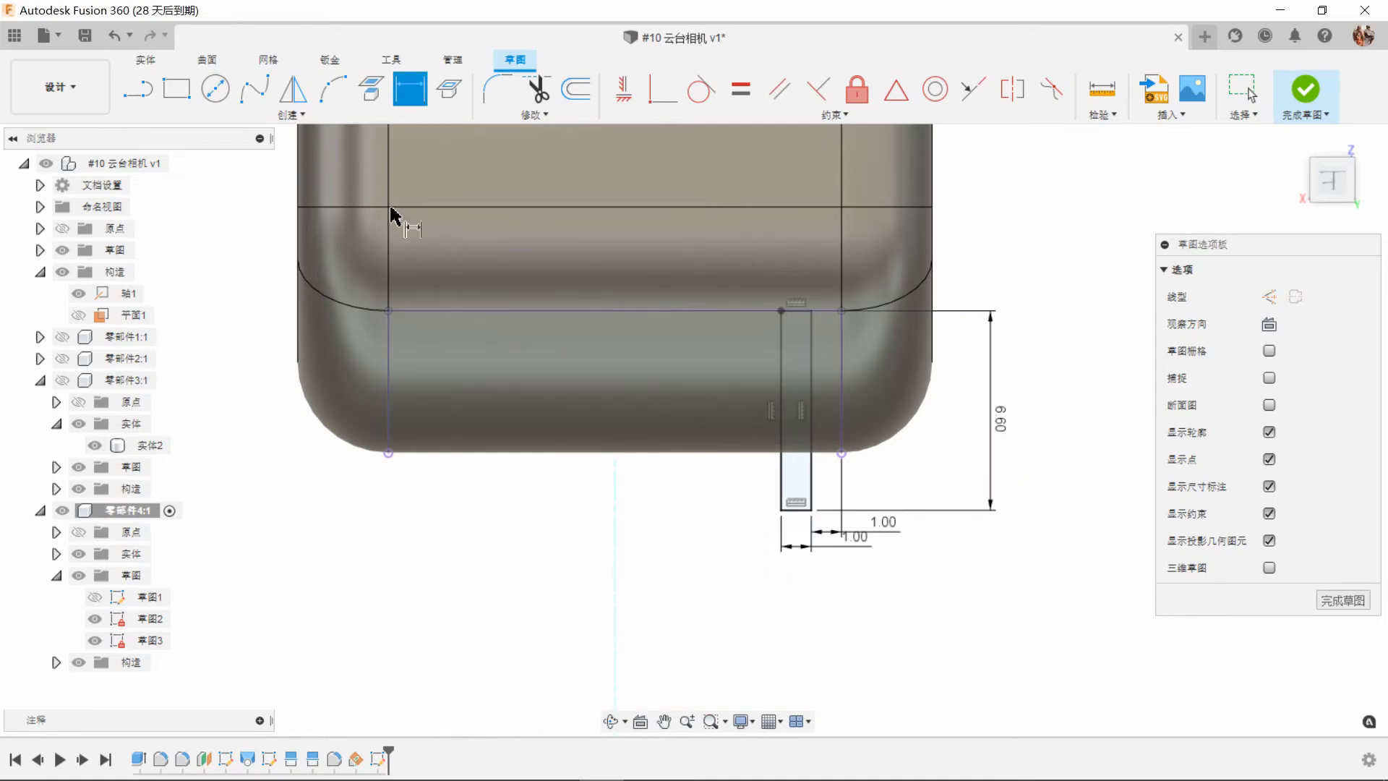
Pattern the rectangle's two long sides and outer end across the back as 6 instances with 2.4 mm spacing, and finish the sketch.
left_click(313, 116)
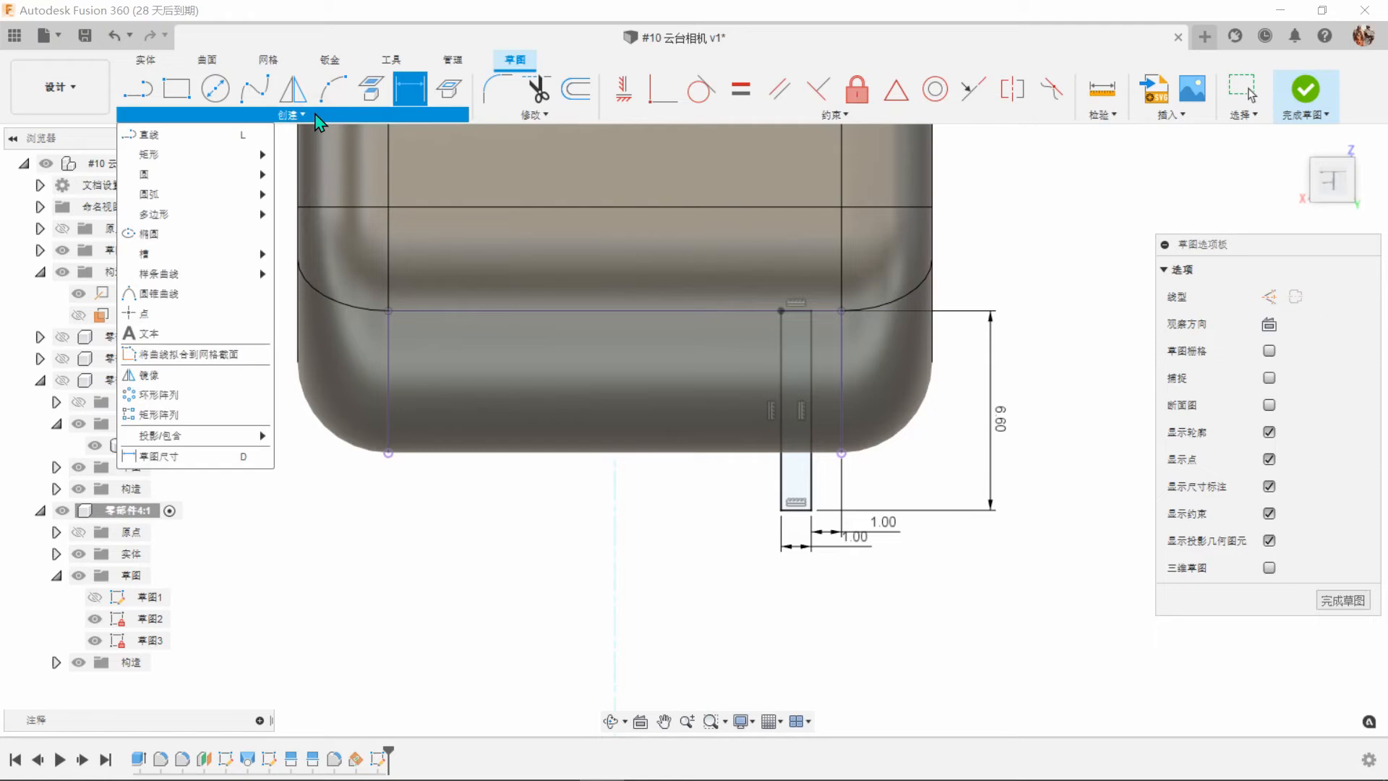
left_click(204, 415)
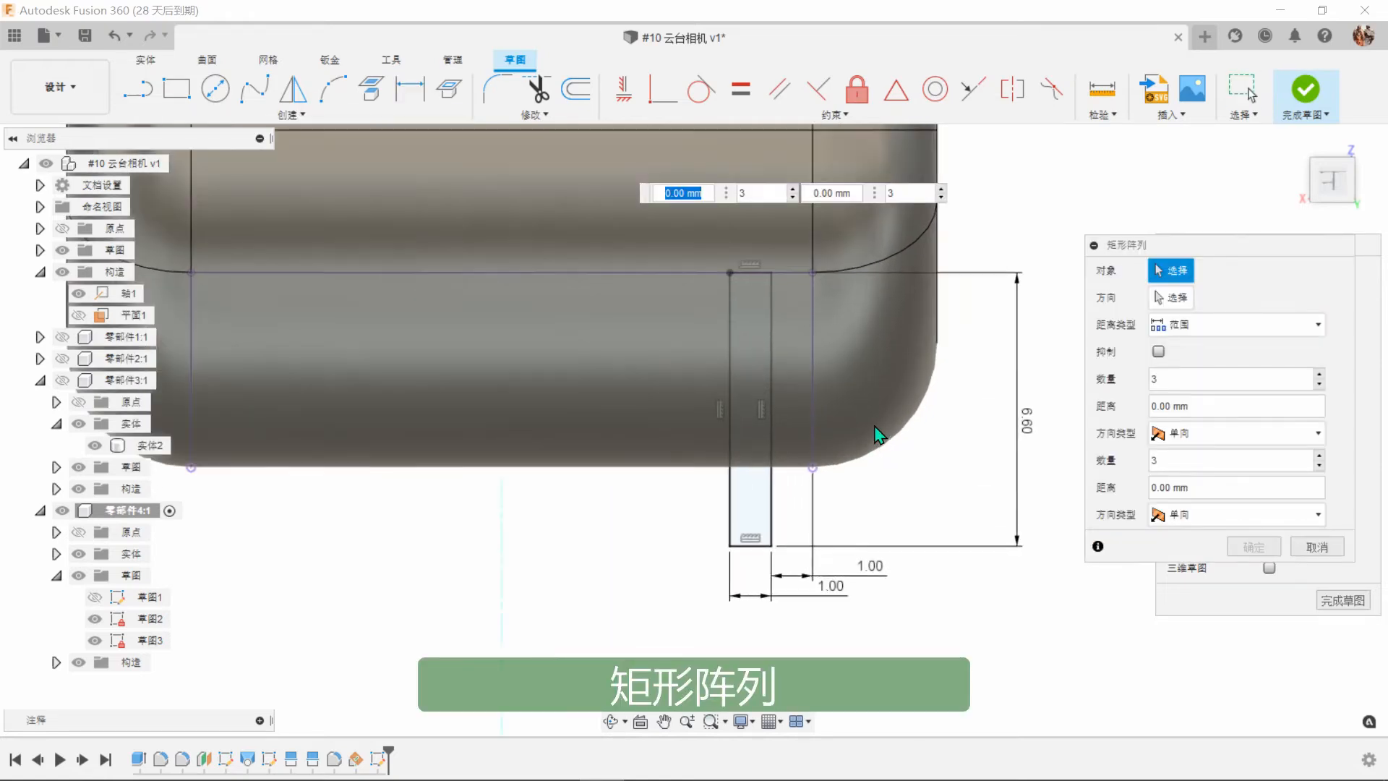
scroll(877, 434, "up", 1)
left_click(713, 420)
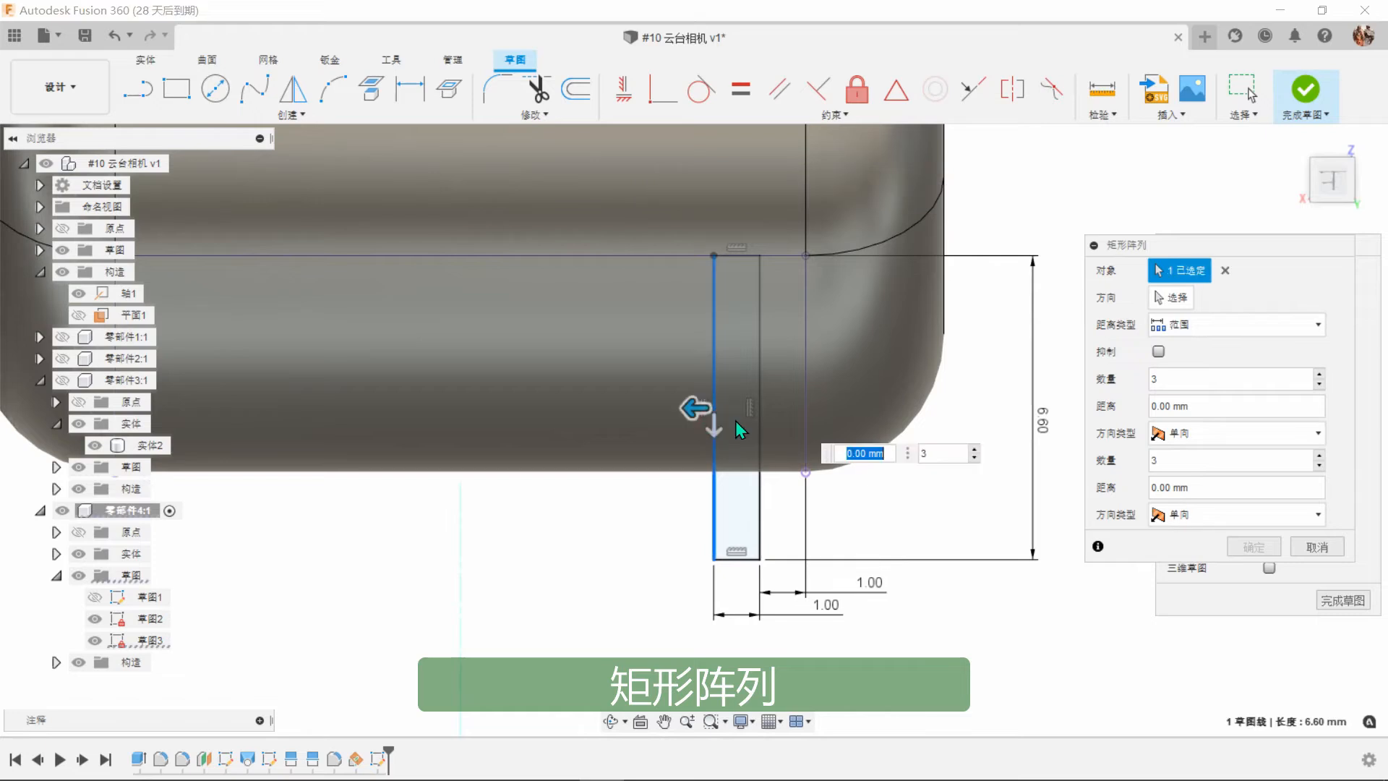
left_click(763, 427)
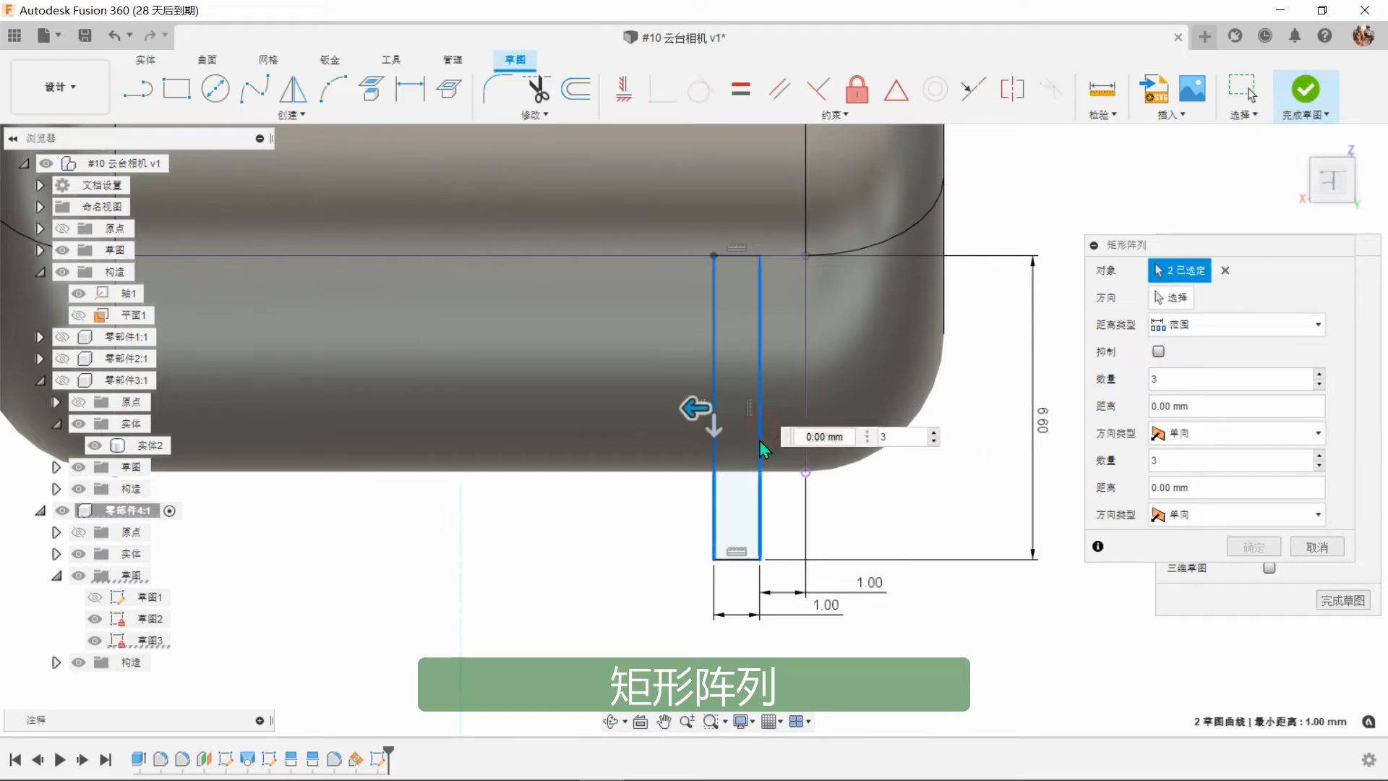
left_click(744, 560)
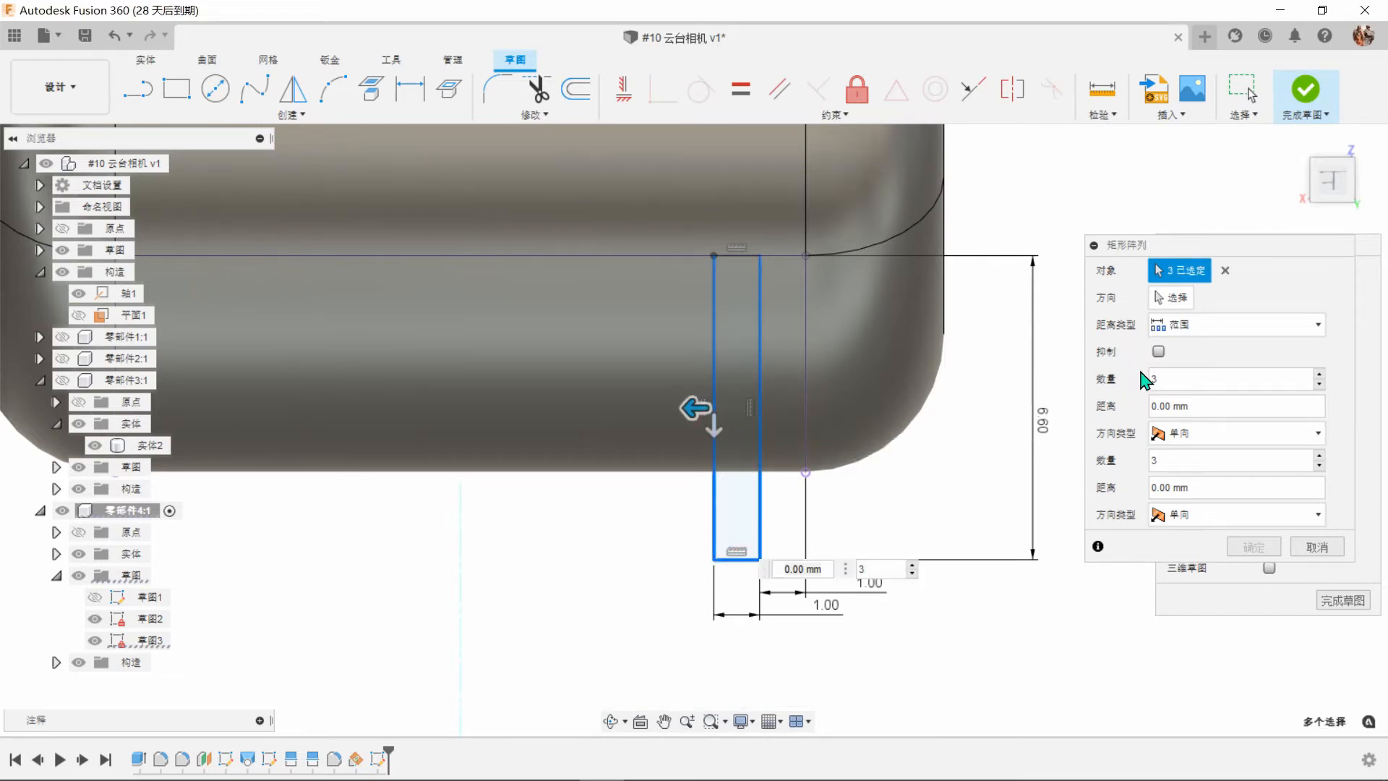
left_click(1192, 330)
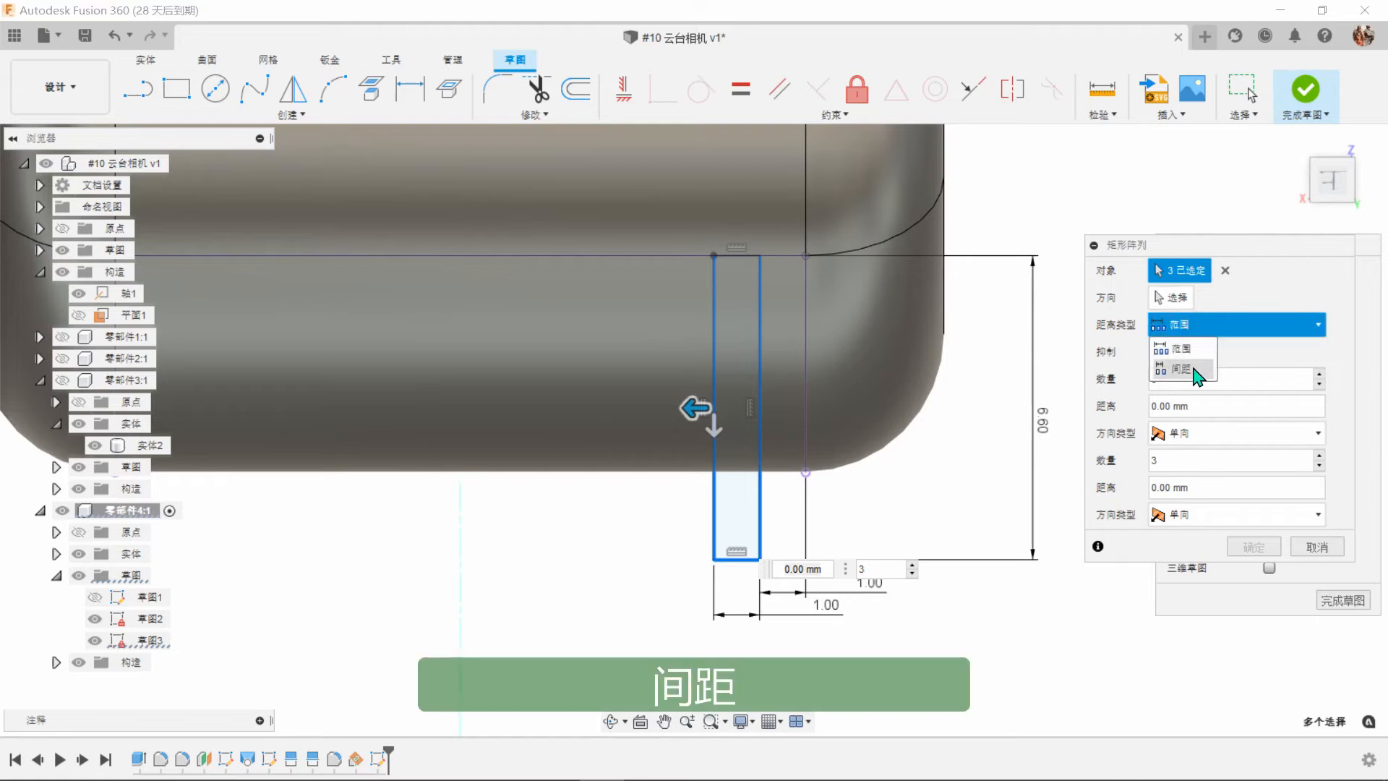
left_click(1181, 368)
left_click_drag(1165, 382, 1142, 381)
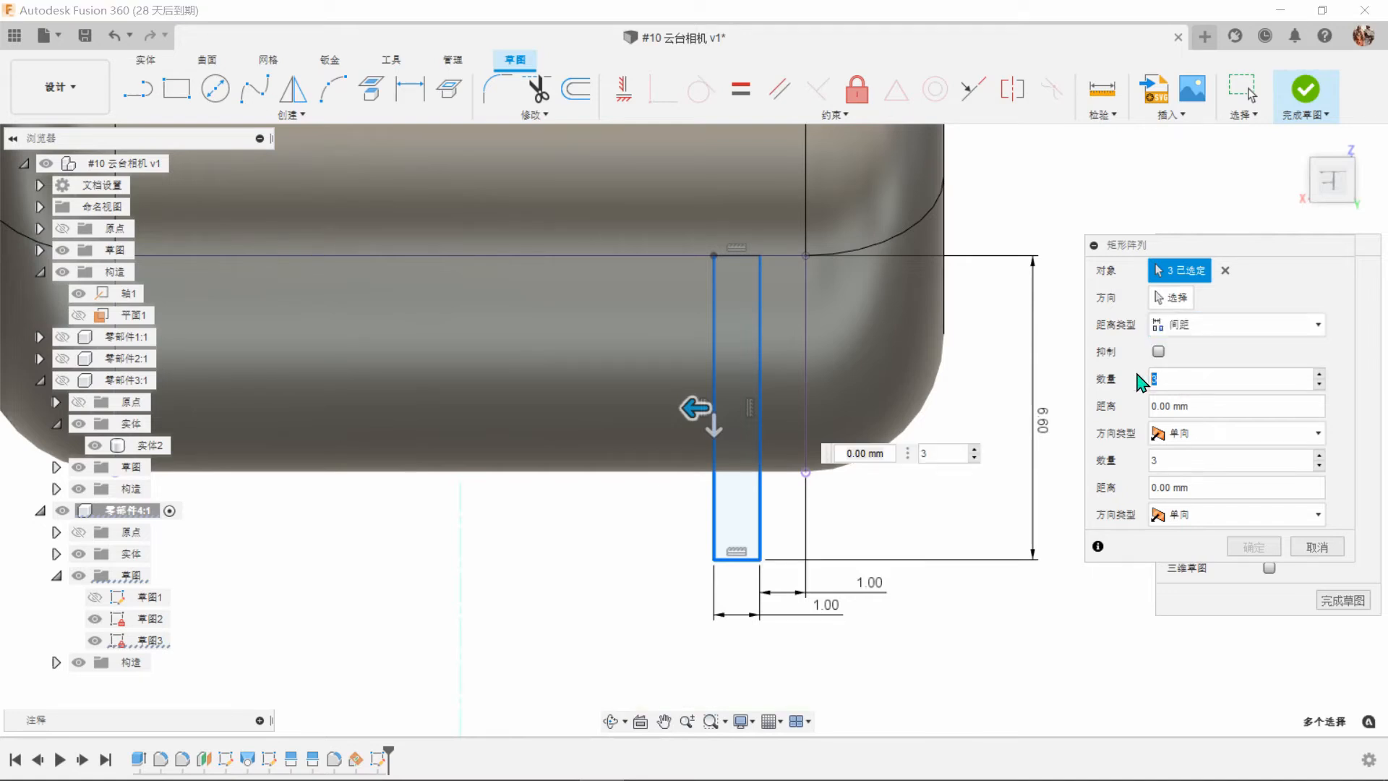
type("6")
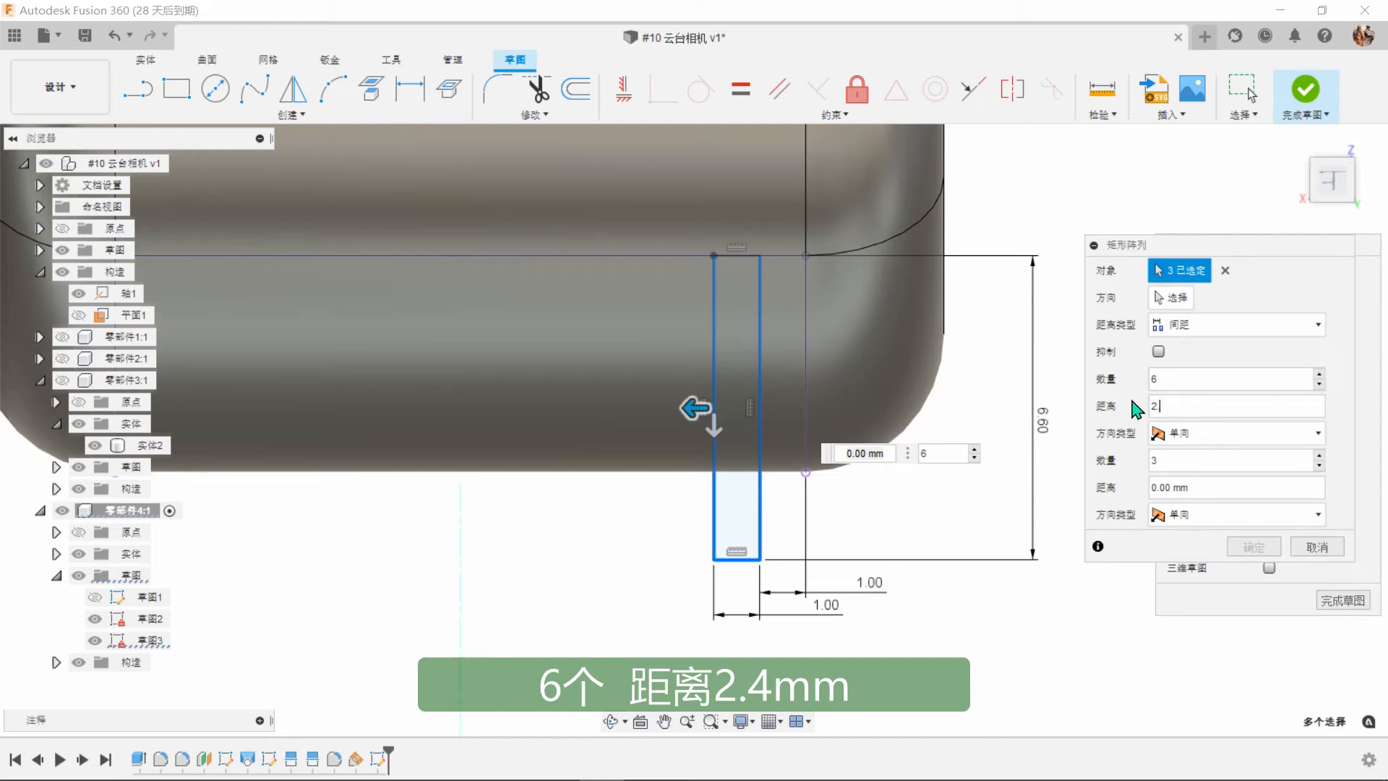
scroll(1012, 372, "down", 2)
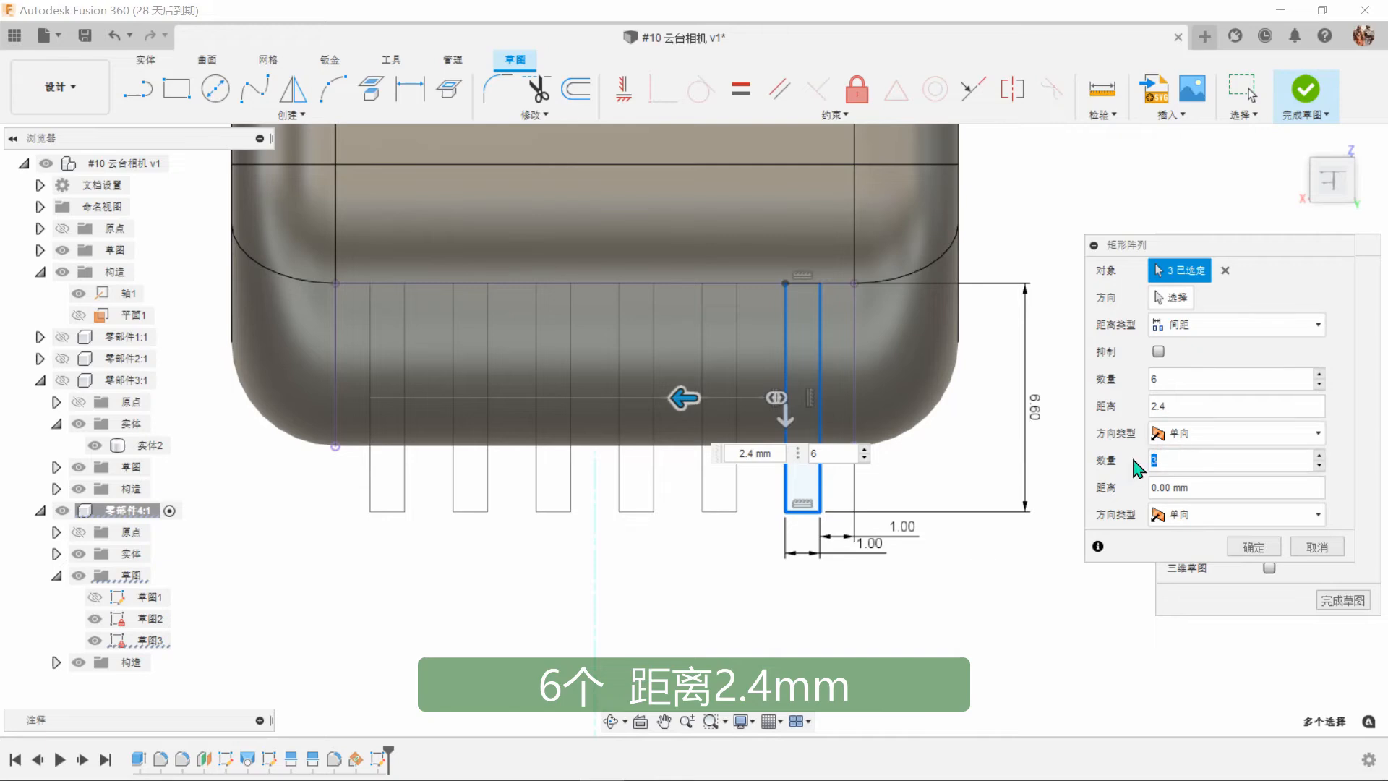
left_click(1257, 550)
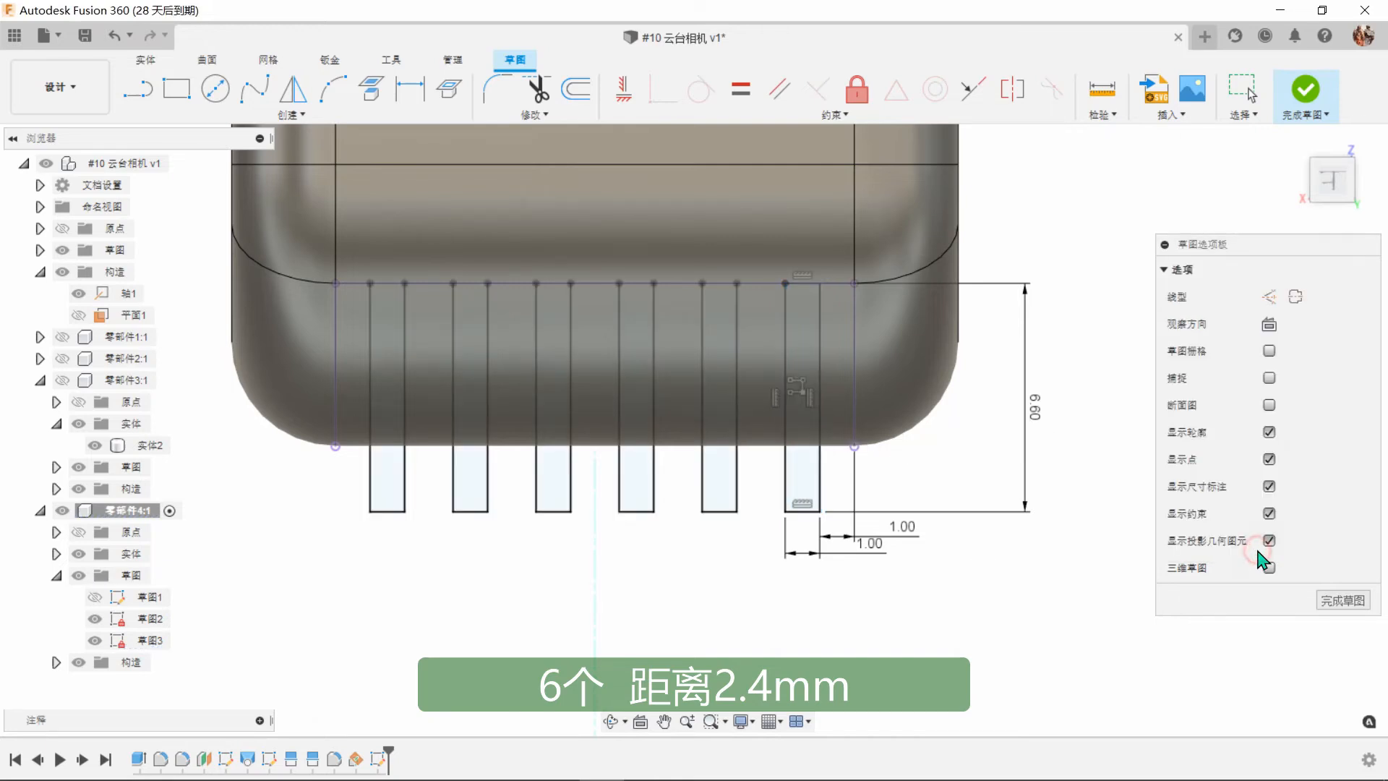
left_click(1307, 94)
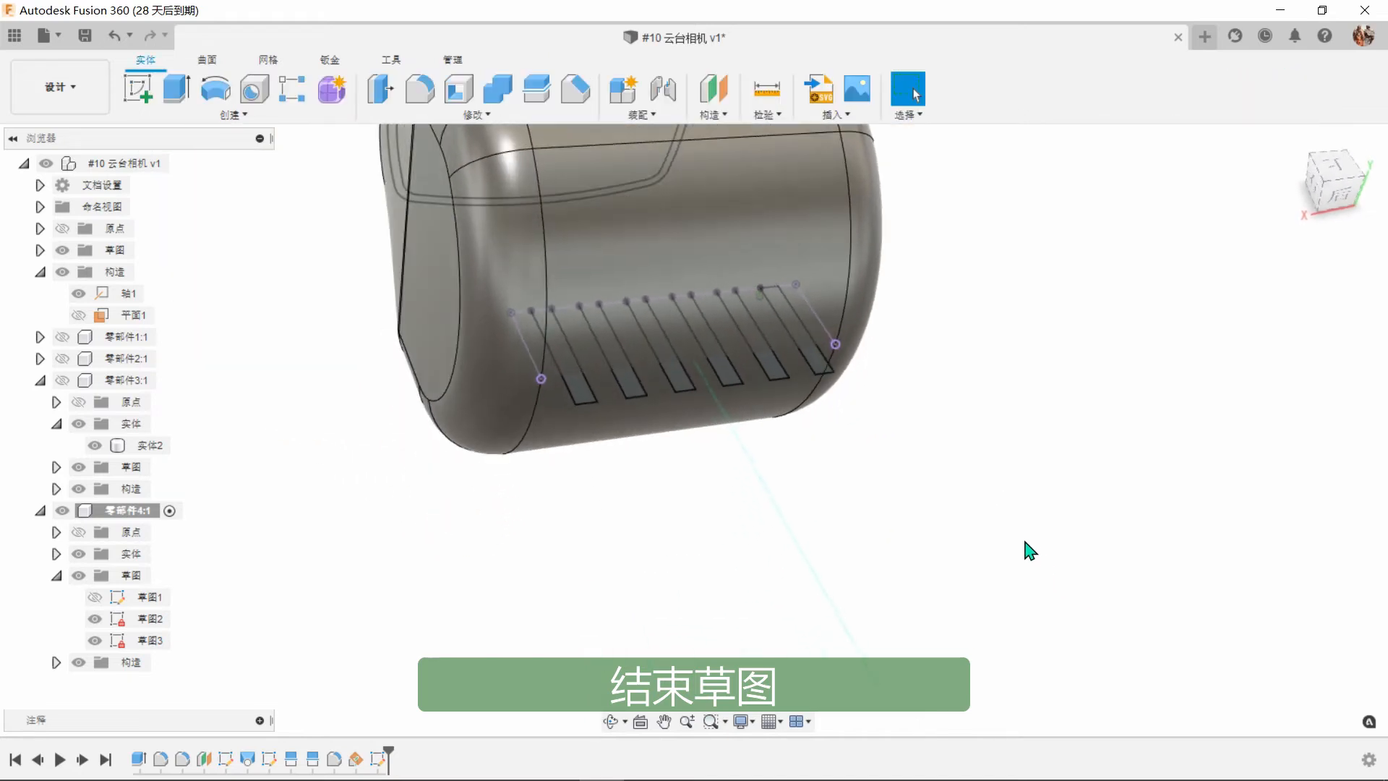
Extrude the six slot profiles as a symmetric cut with extent set to All, forming grooves across the body's back.
left_click(173, 91)
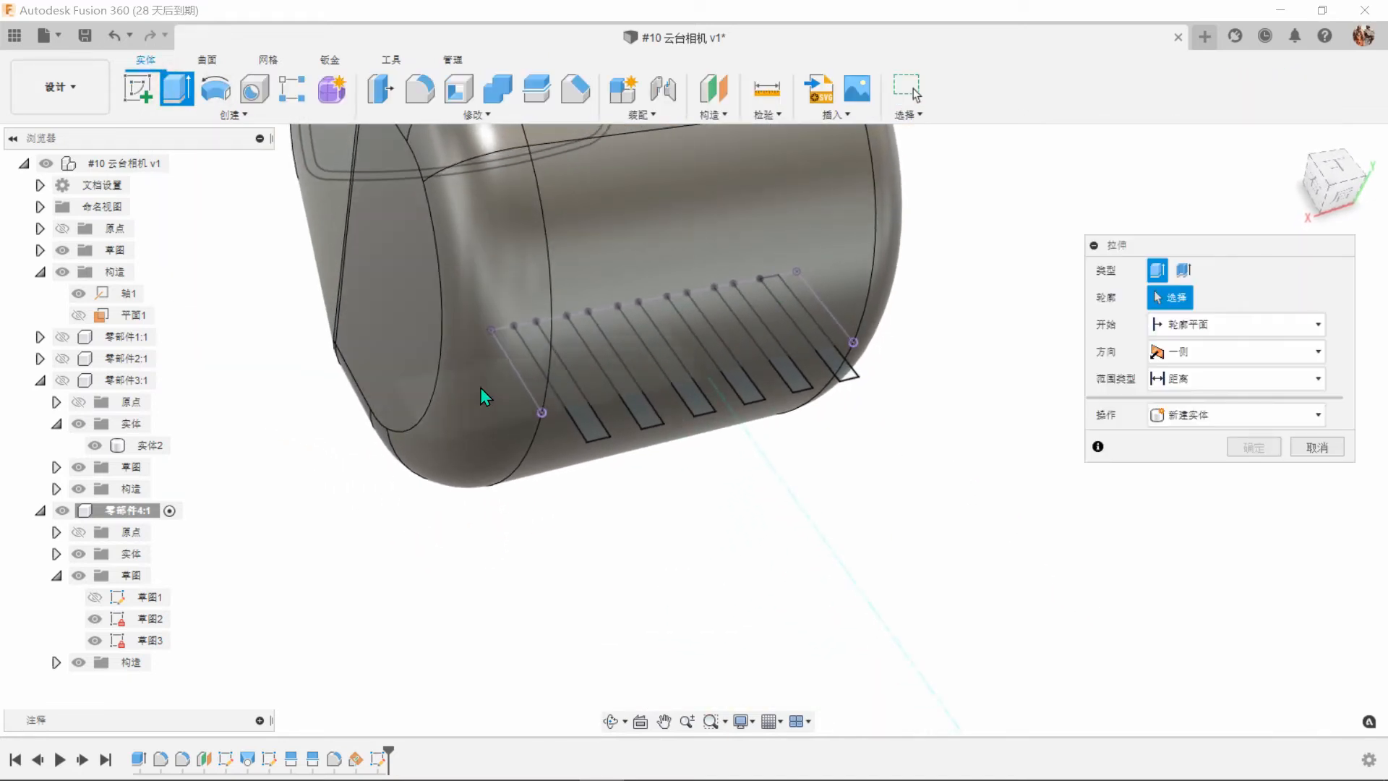
left_click(579, 416)
left_click(640, 418)
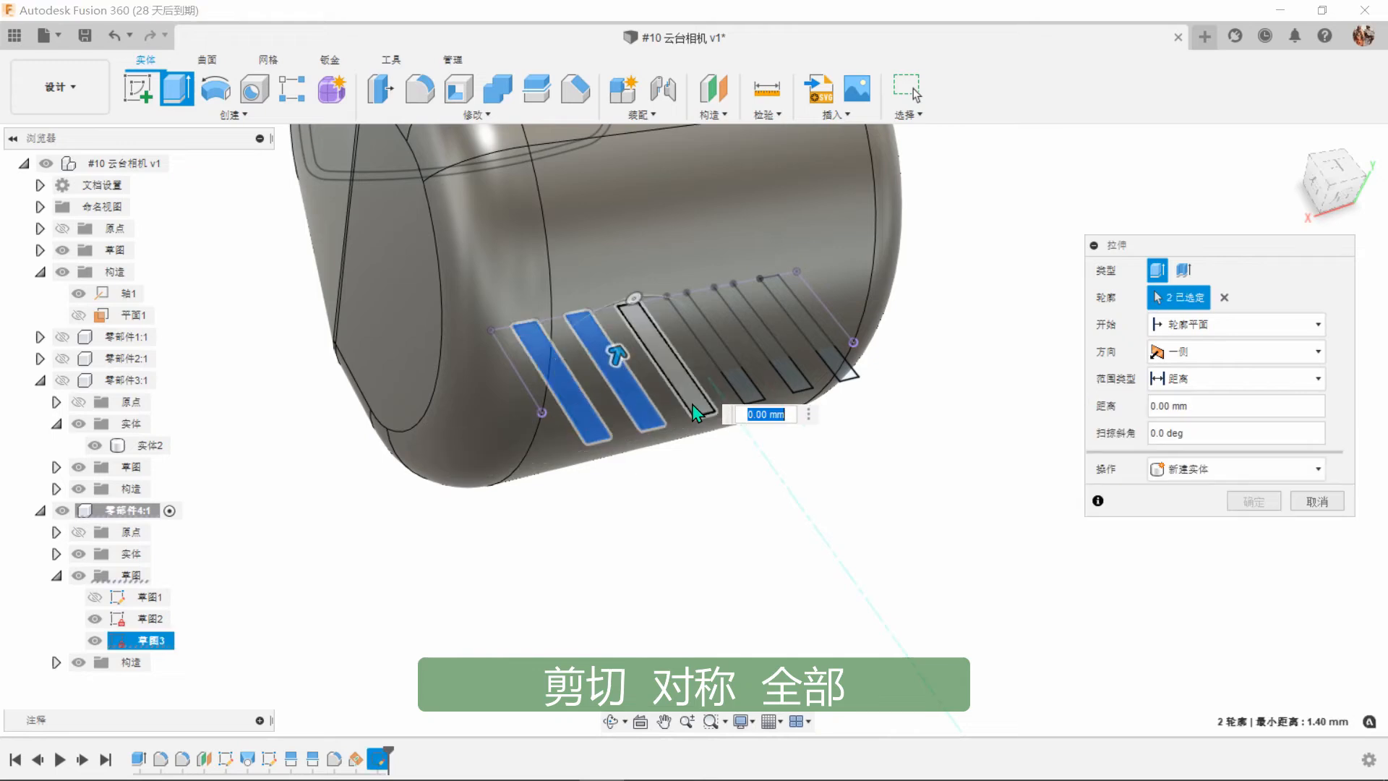
left_click(697, 403)
left_click(743, 392)
left_click(798, 387)
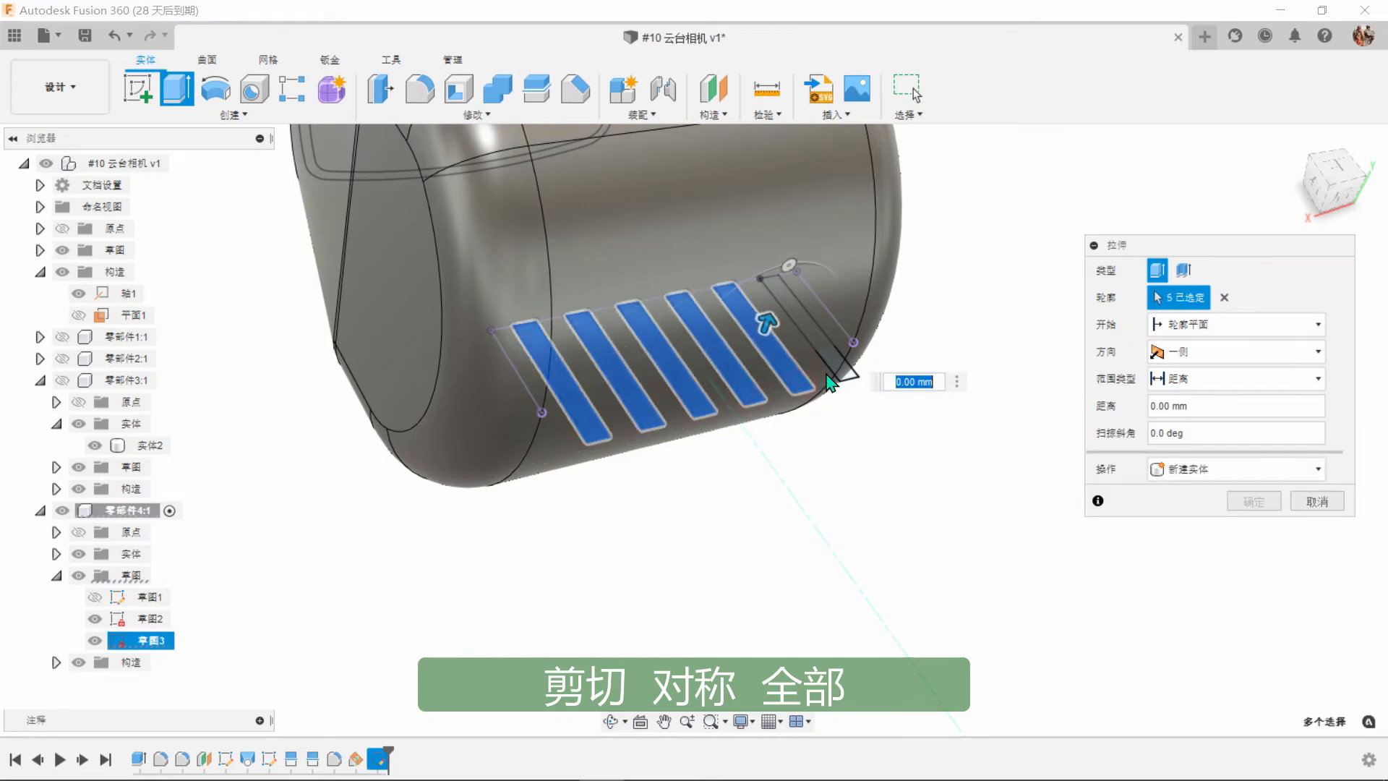
left_click(839, 373)
middle_click_drag(843, 388, 799, 314, "shift")
left_click_drag(799, 314, 800, 264)
left_click(1200, 352)
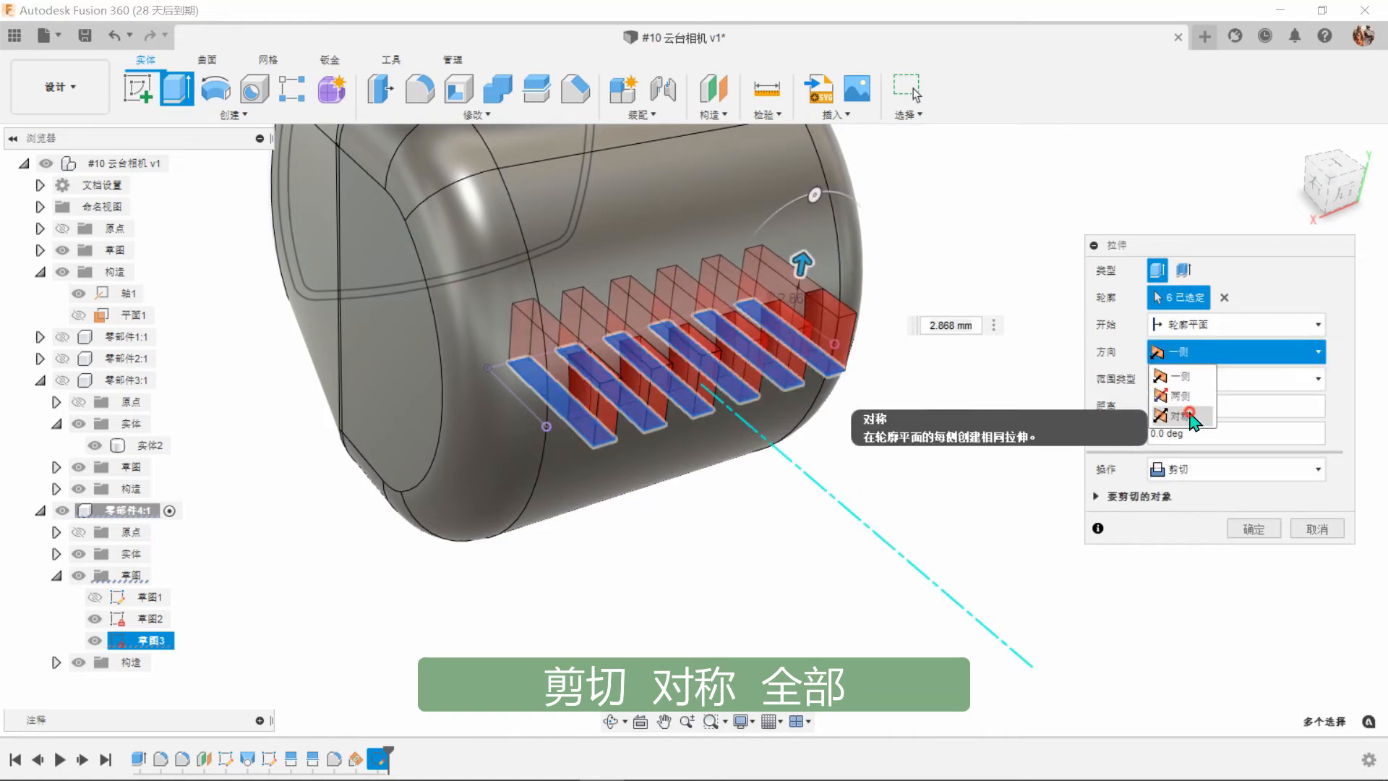
left_click(1197, 416)
left_click(1204, 379)
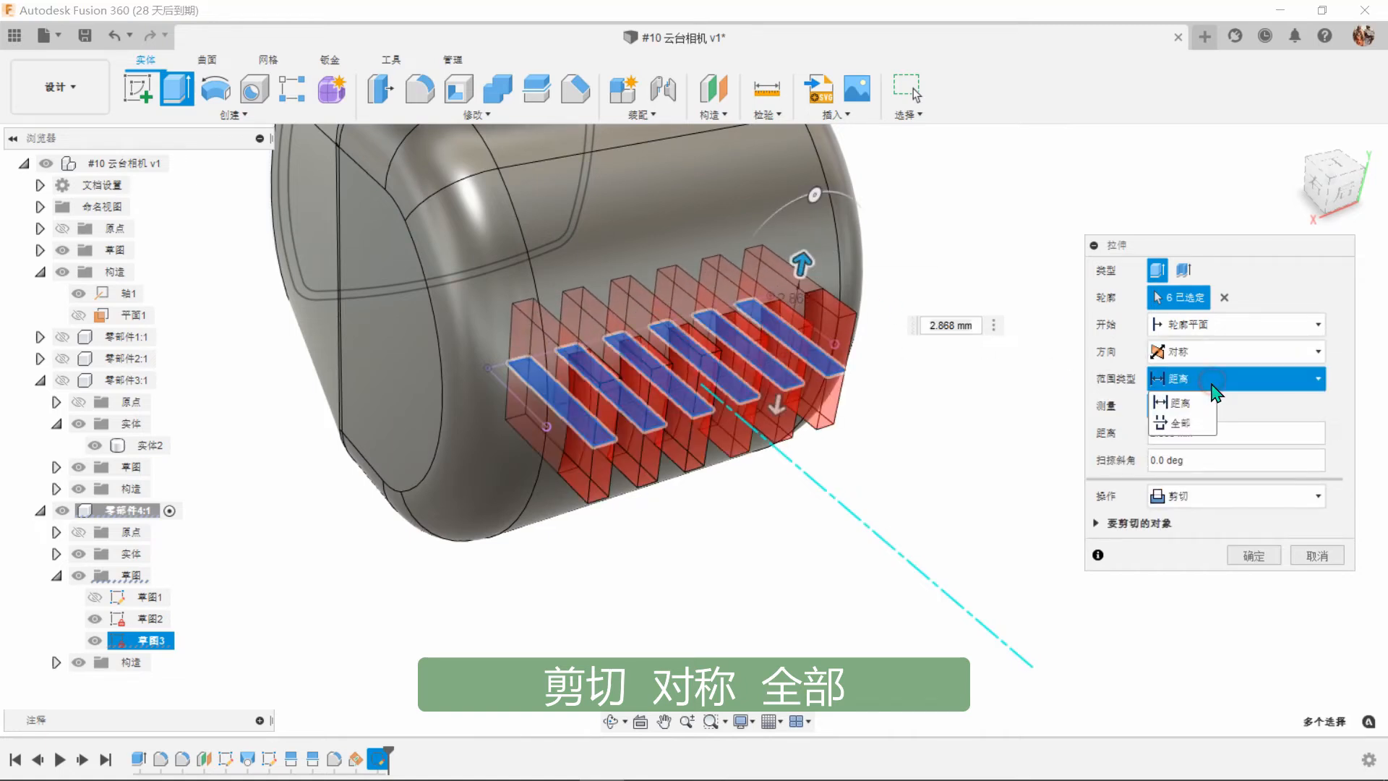
left_click(1200, 422)
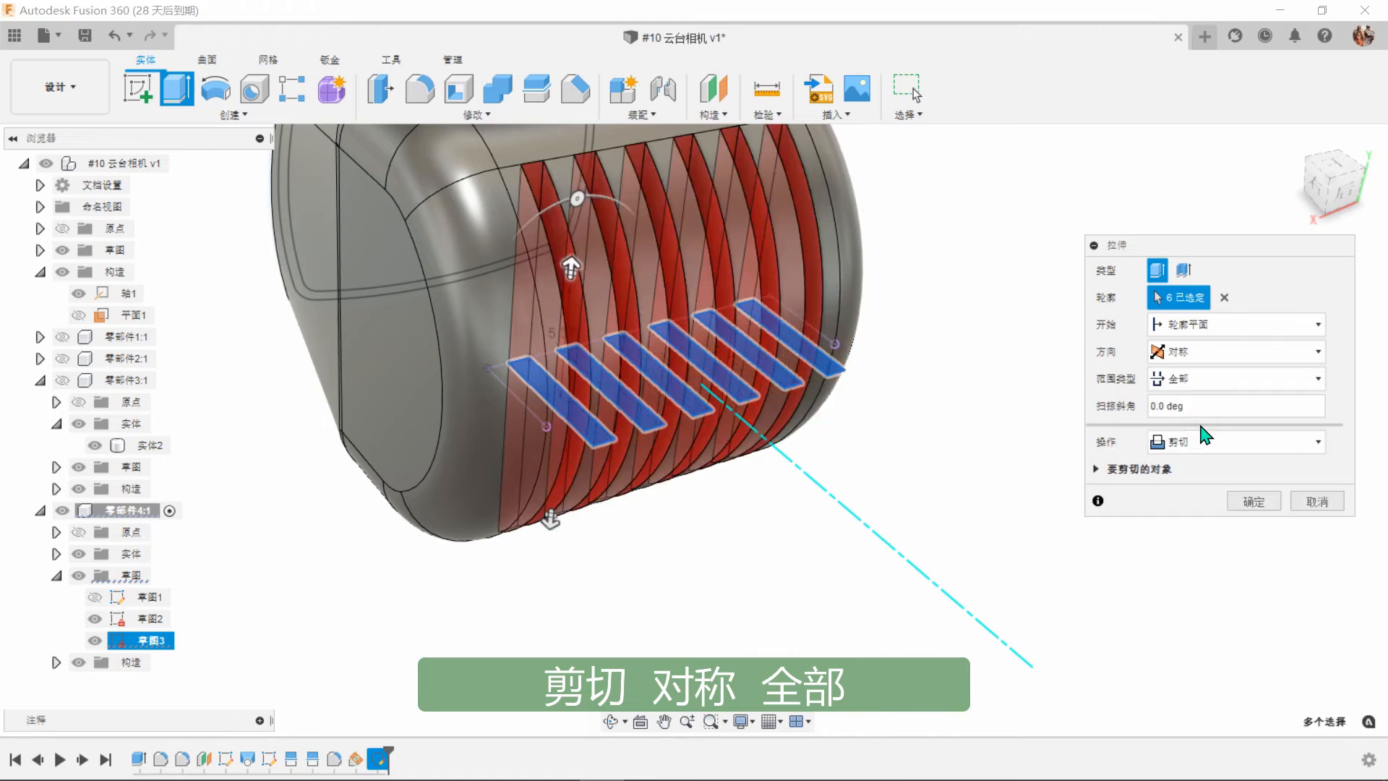
left_click(1257, 507)
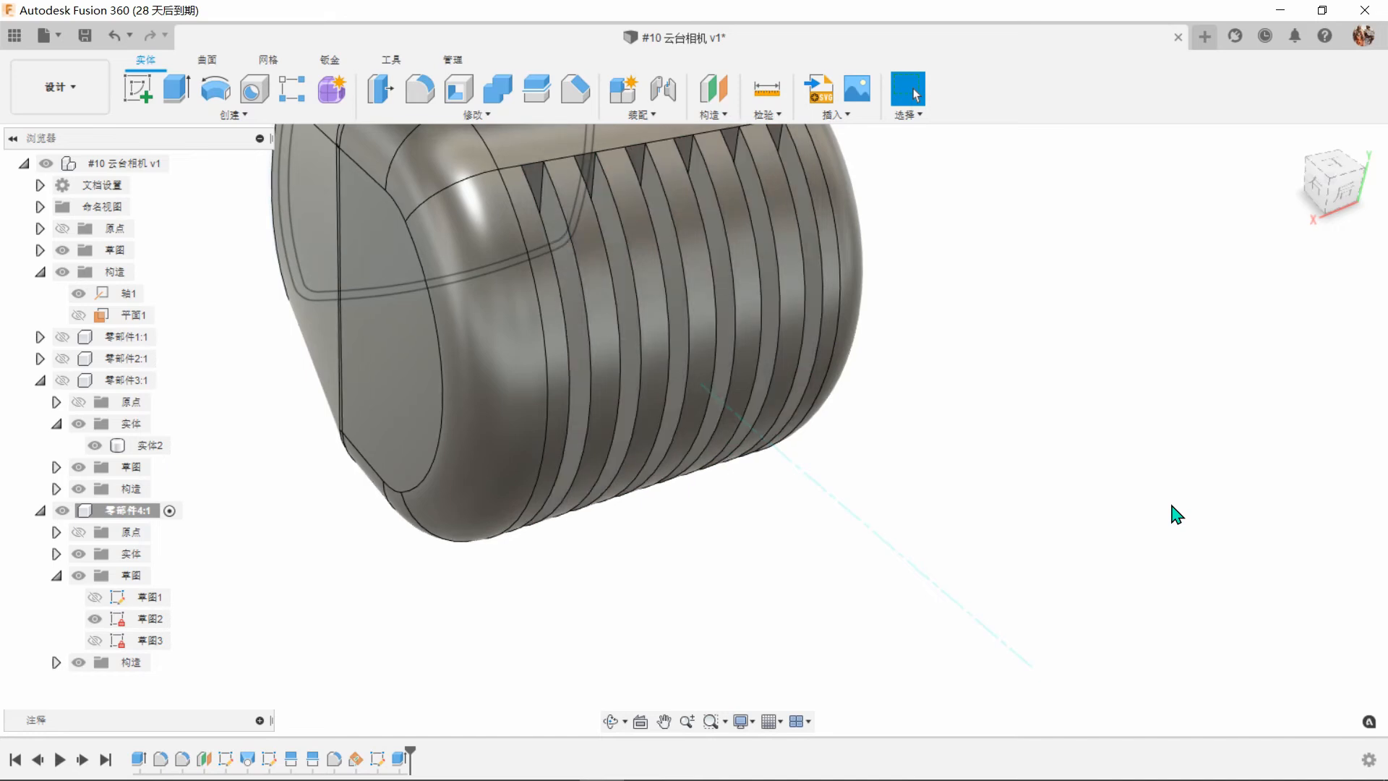
Hide sketch 草图2 of the camera body component and the construction axis 轴1.
mouse_move(1172, 506)
middle_mouse_down("shift")
mouse_move(838, 538)
mouse_move(675, 598)
mouse_move(1142, 484)
middle_mouse_up("shift")
left_click(95, 618)
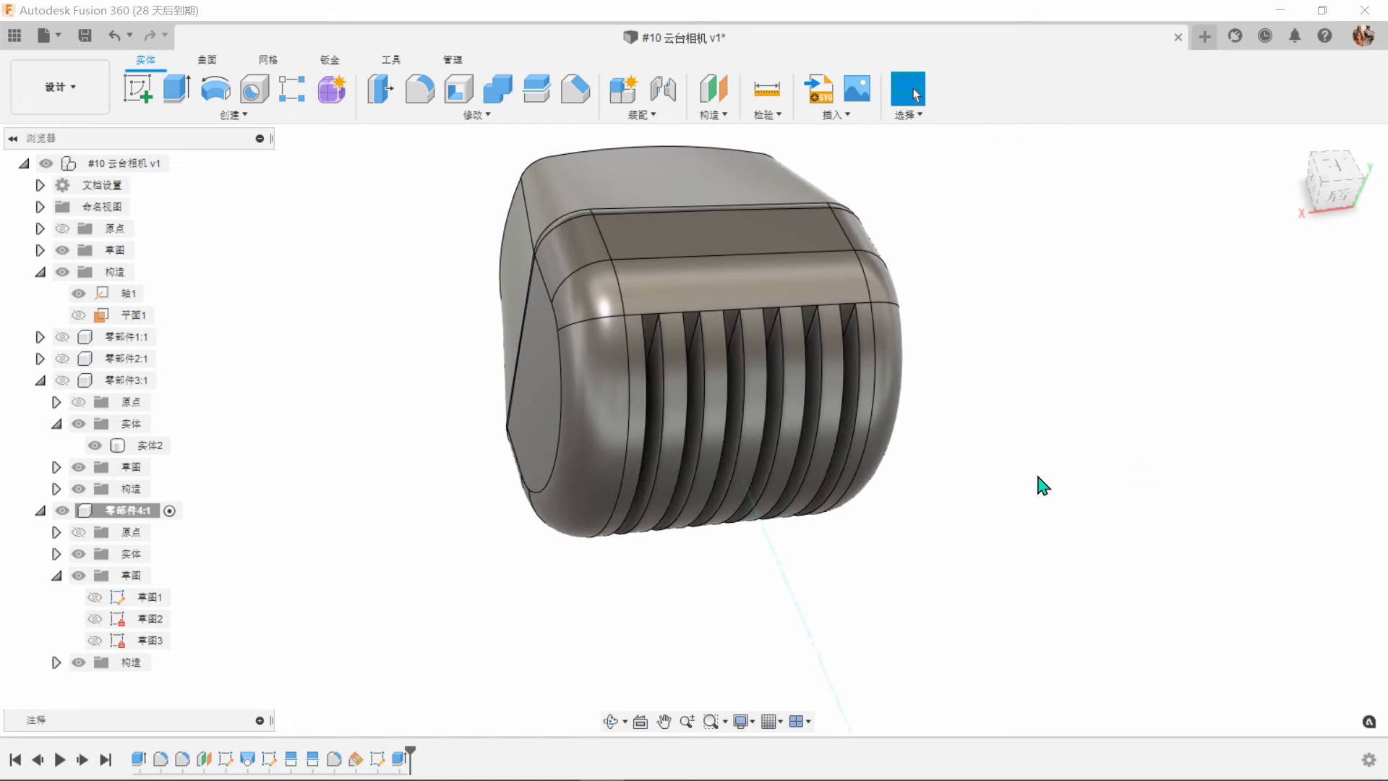
left_click(76, 294)
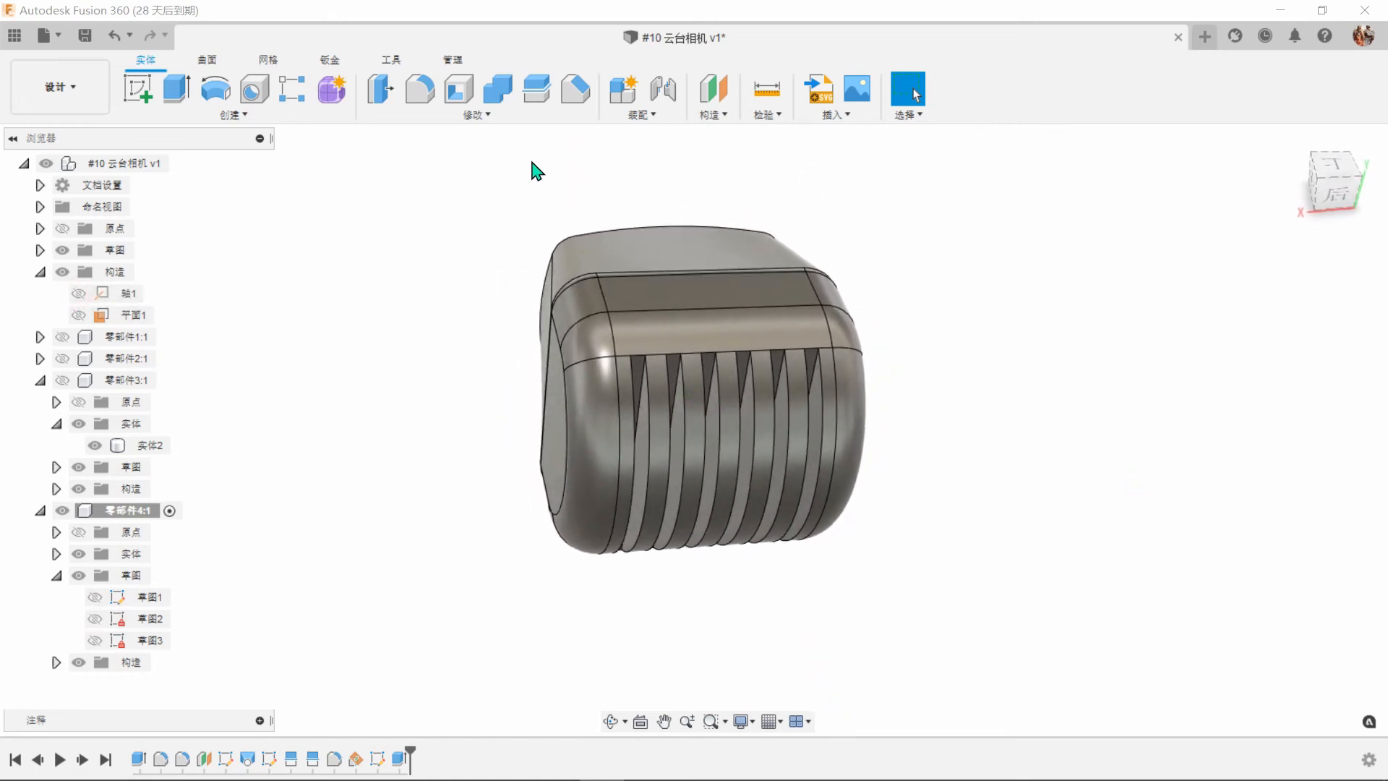
Fillet the edges of the whole slotted camera body with a 0.1 mm radius.
left_click(419, 88)
left_click_drag(405, 206, 921, 654)
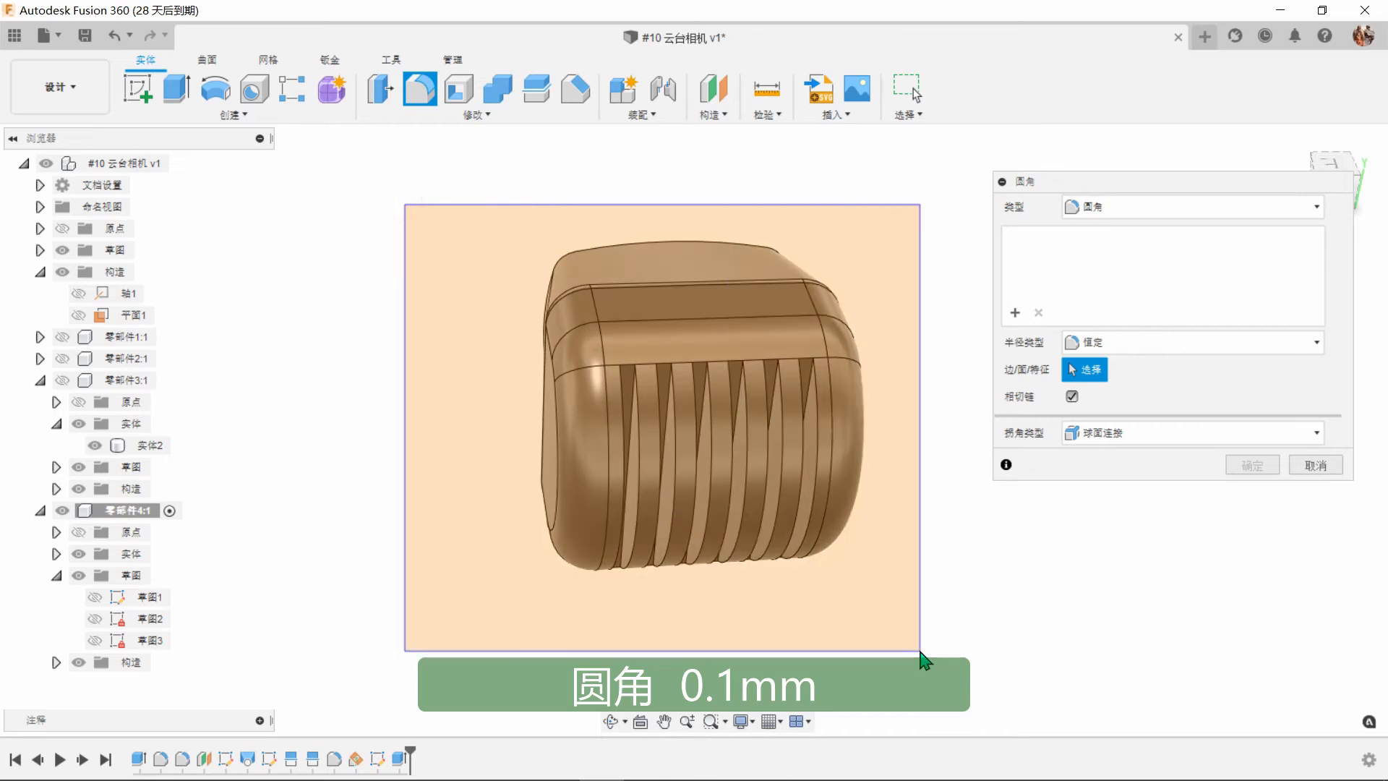
left_click_drag(1147, 658, 1147, 657)
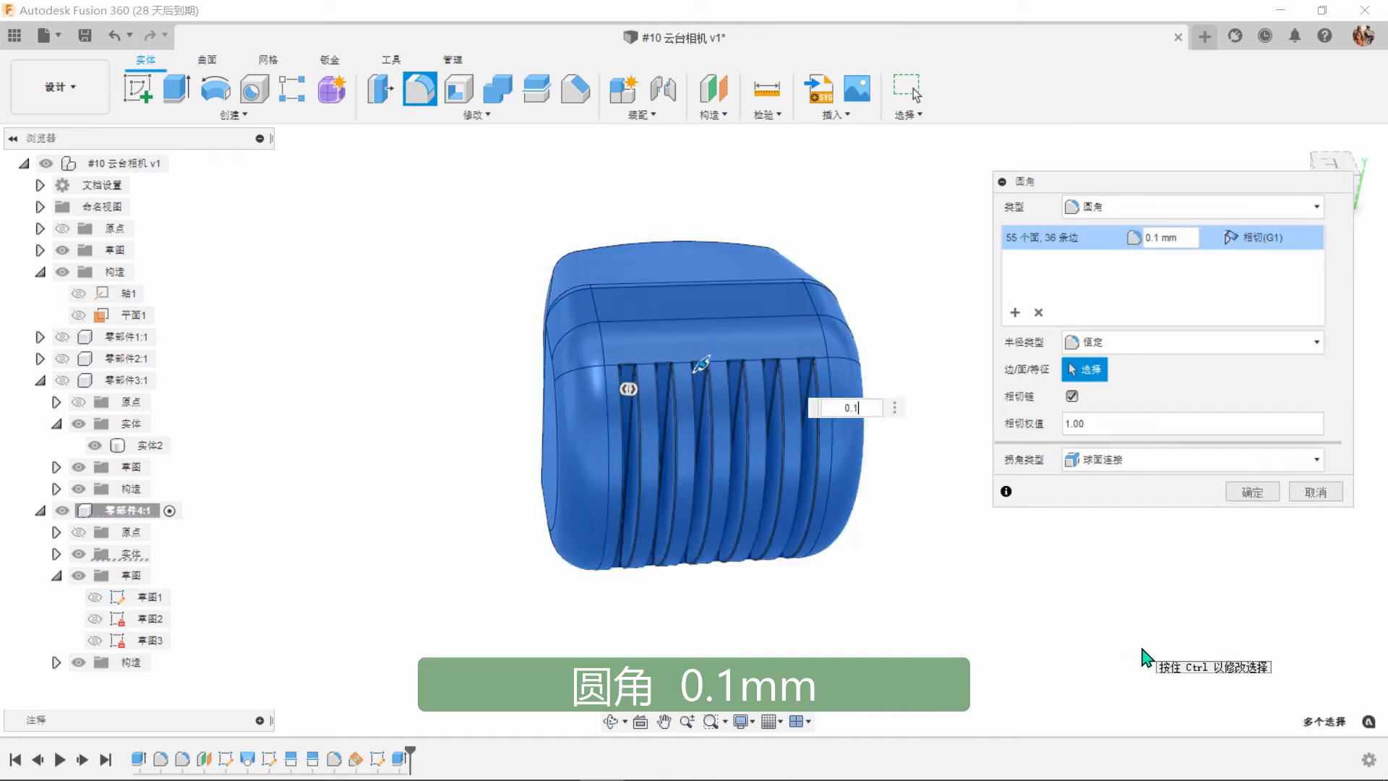
left_click(1256, 491)
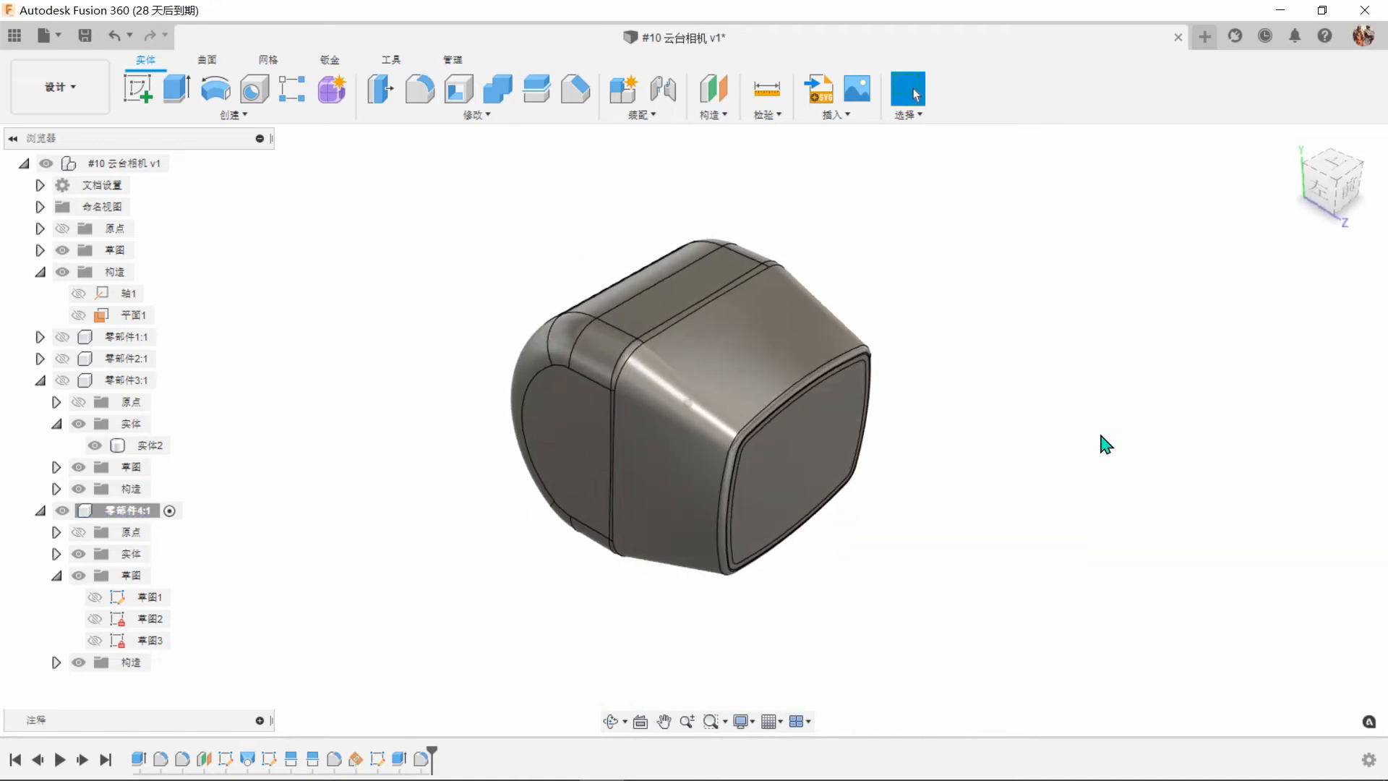
Apply the design's dark grey appearance to the whole camera body and the transparent glass 玻璃(透明) to its inner front face only.
key("a")
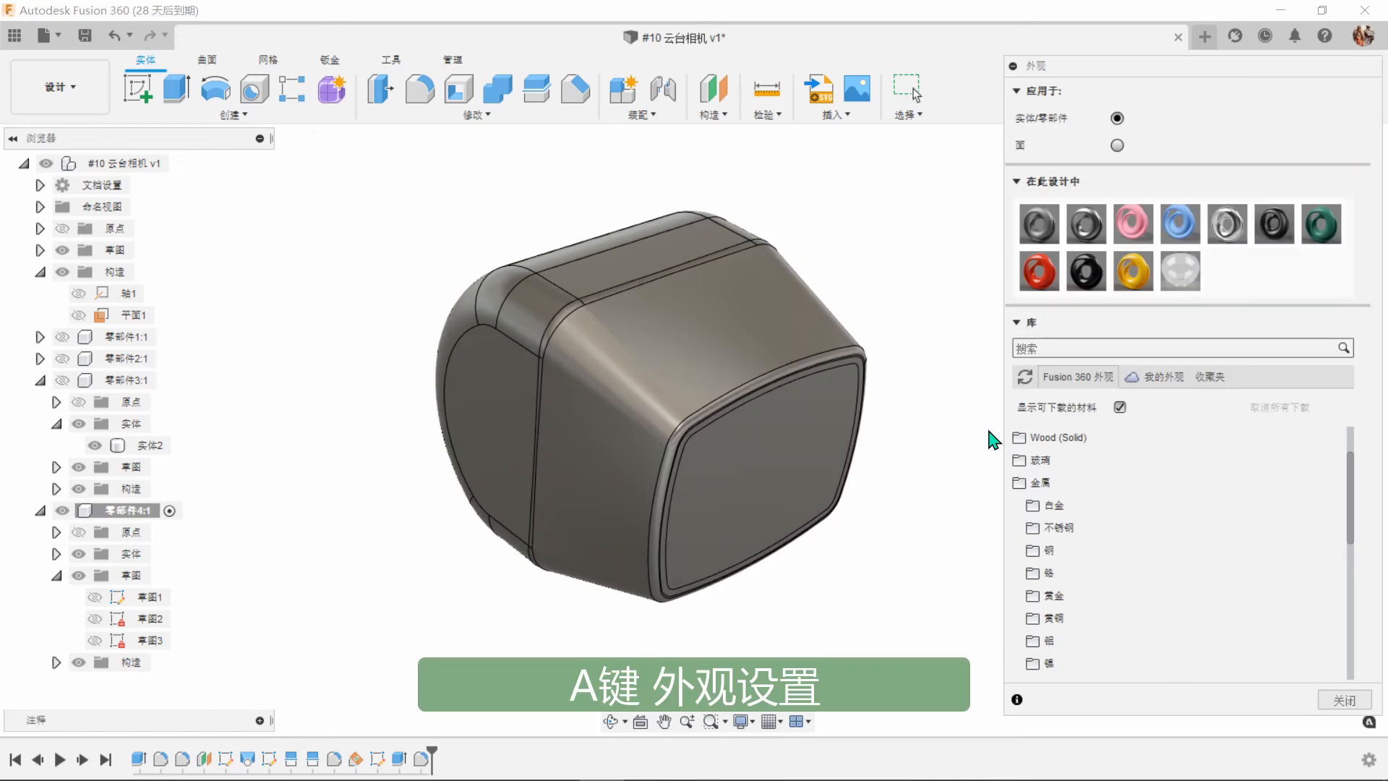
left_click_drag(1038, 223, 826, 372)
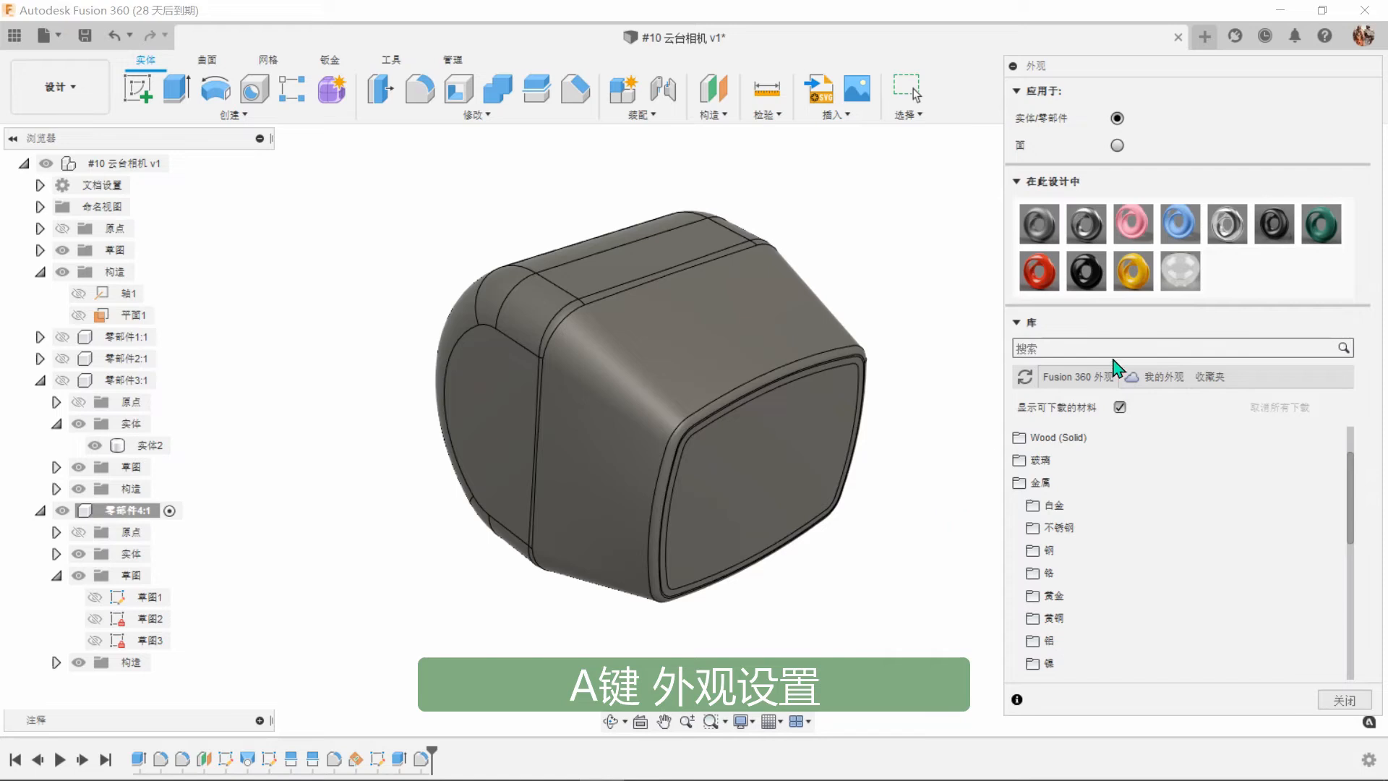
left_click(1117, 145)
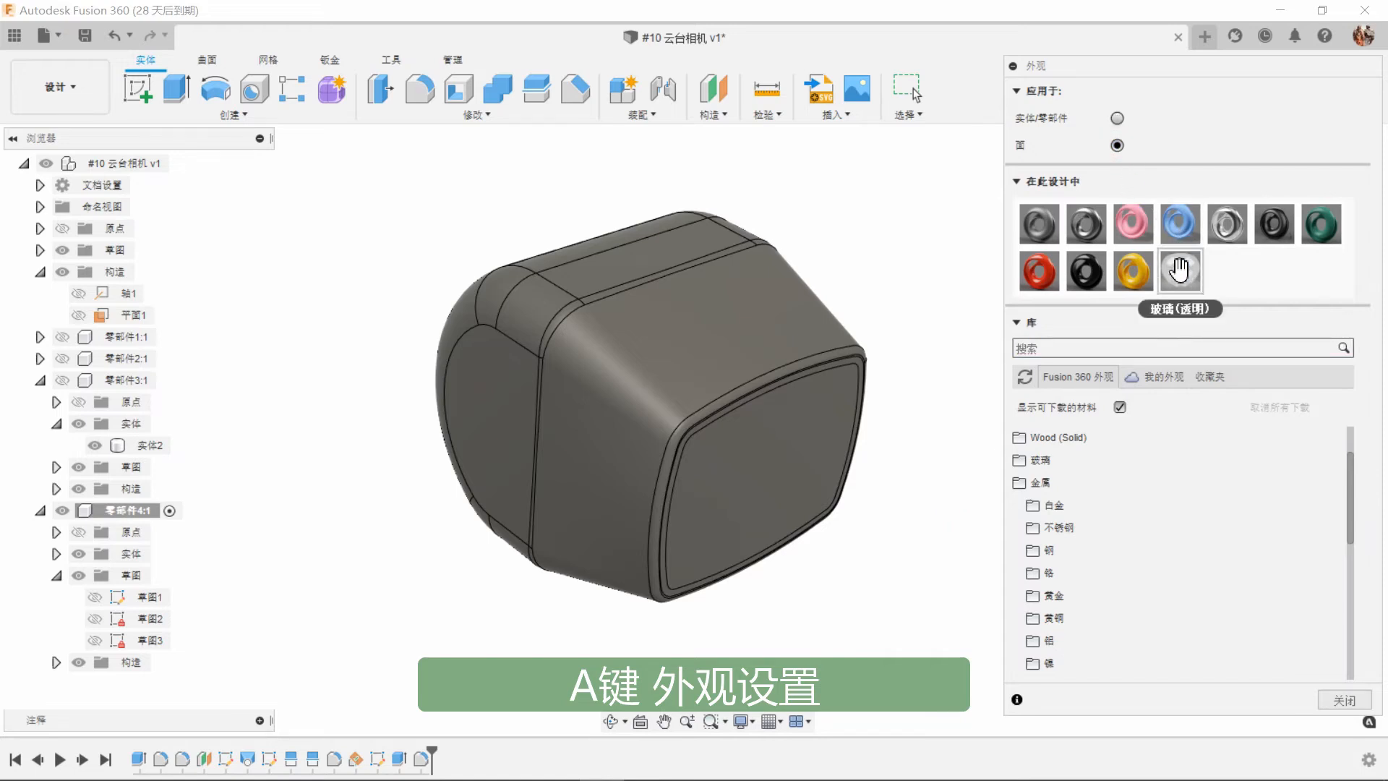
left_click_drag(1180, 269, 796, 478)
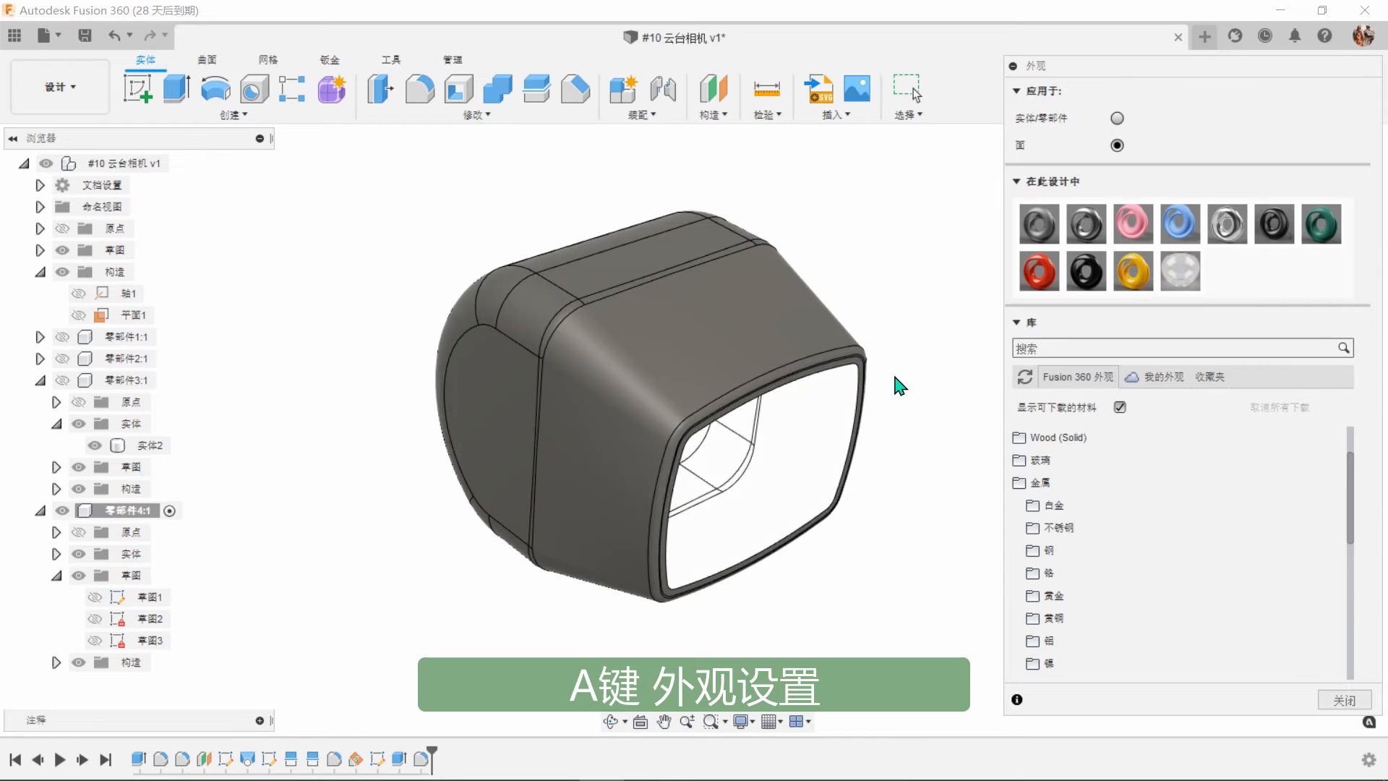
Apply the design's red appearance to the narrow border face around the glass front and finish the appearance settings.
scroll(932, 376, "up", 5)
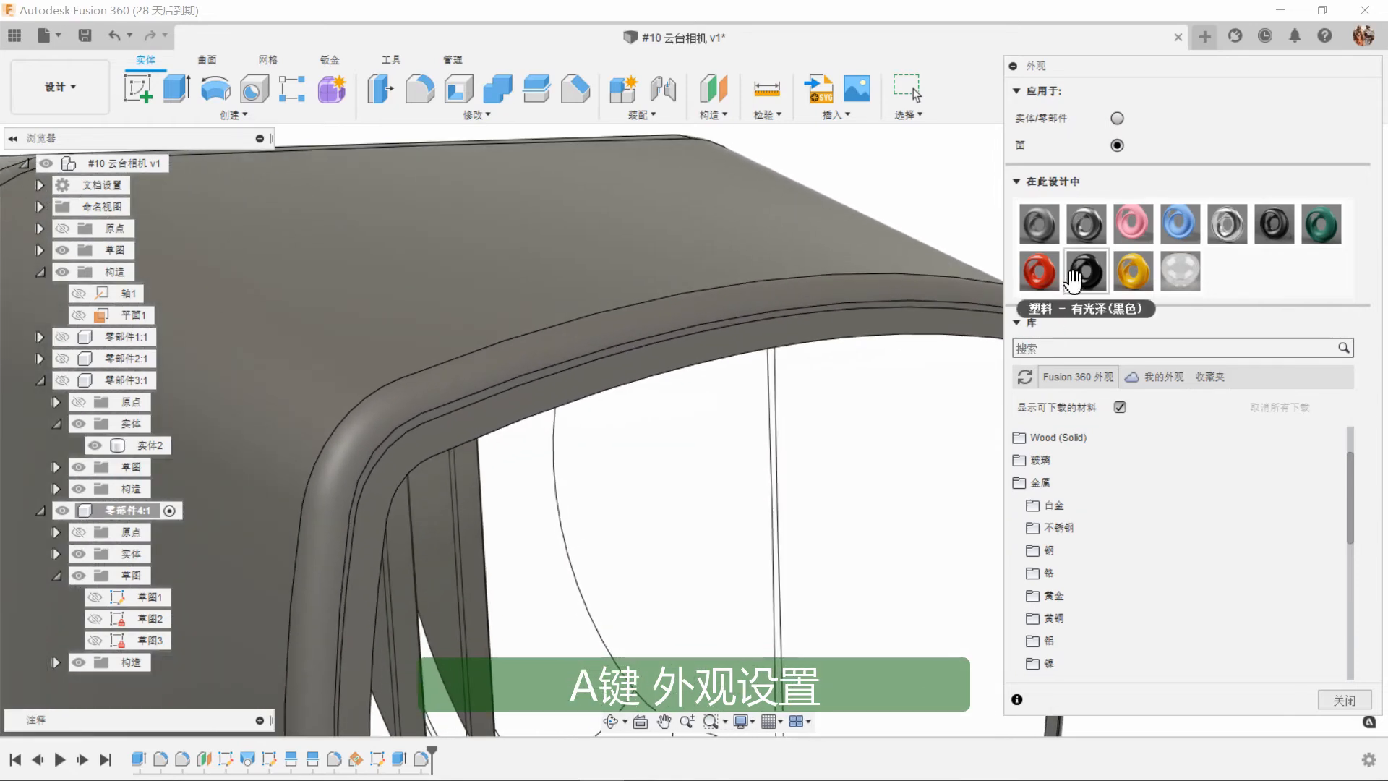
left_click_drag(1052, 278, 900, 343)
scroll(936, 496, "down", 5)
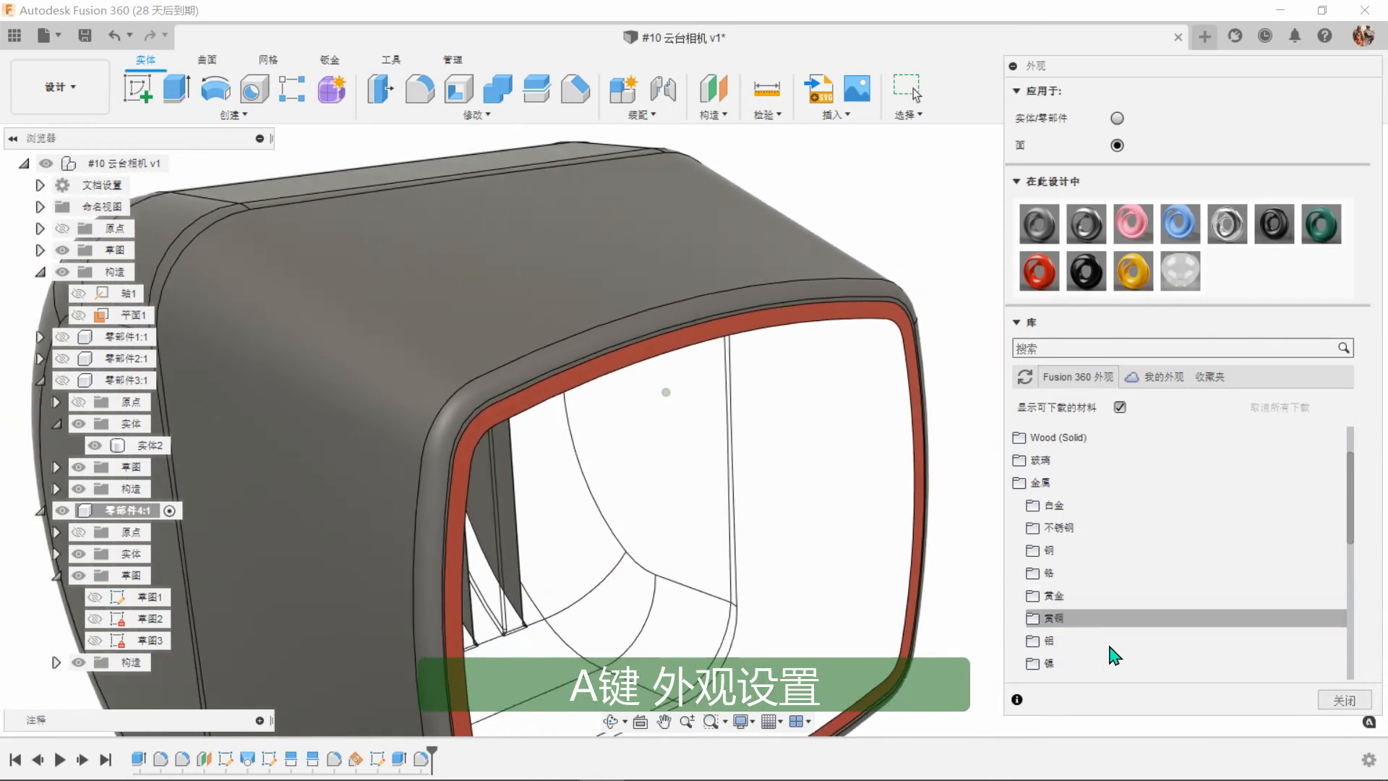
left_click(1344, 700)
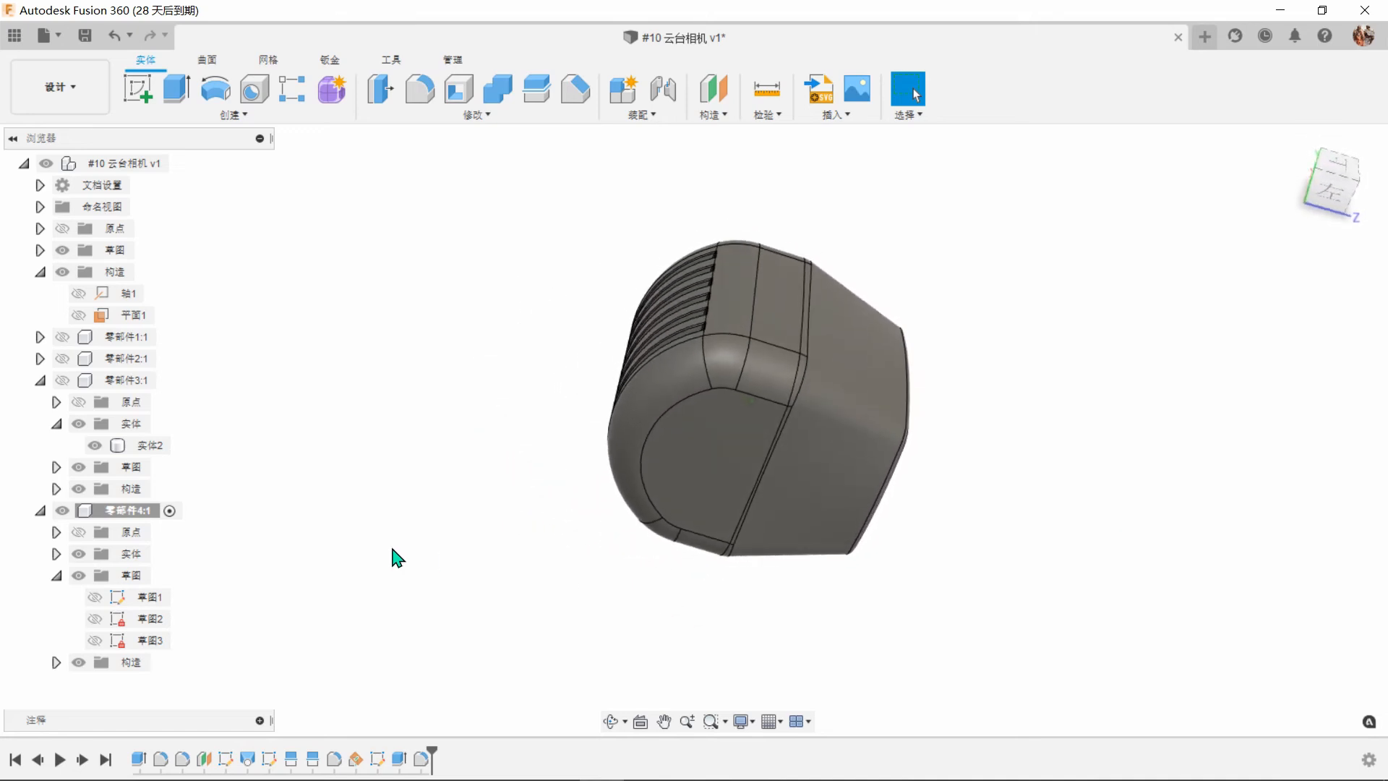
Collapse component 零部件4:1 in the browser, then show and activate component 零部件3:1.
left_click(56, 576)
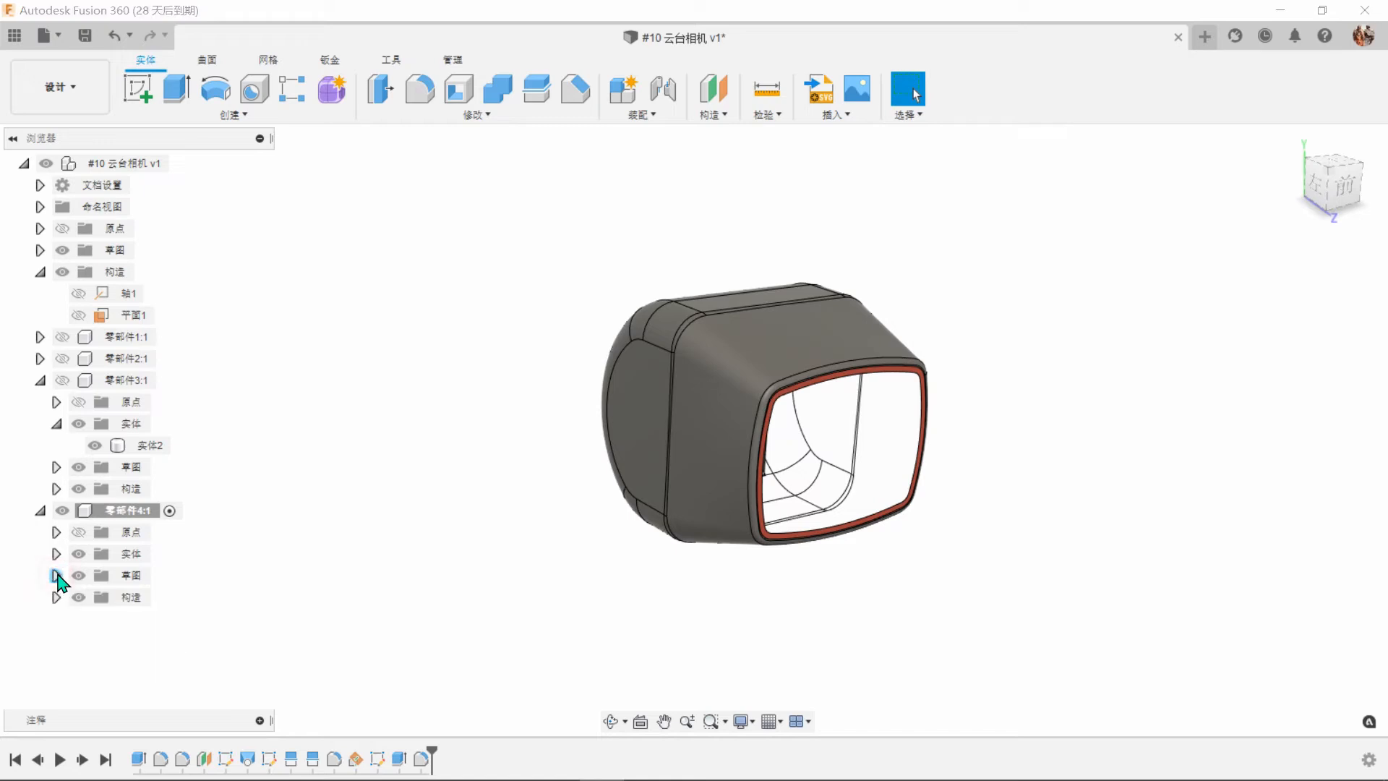
left_click(39, 510)
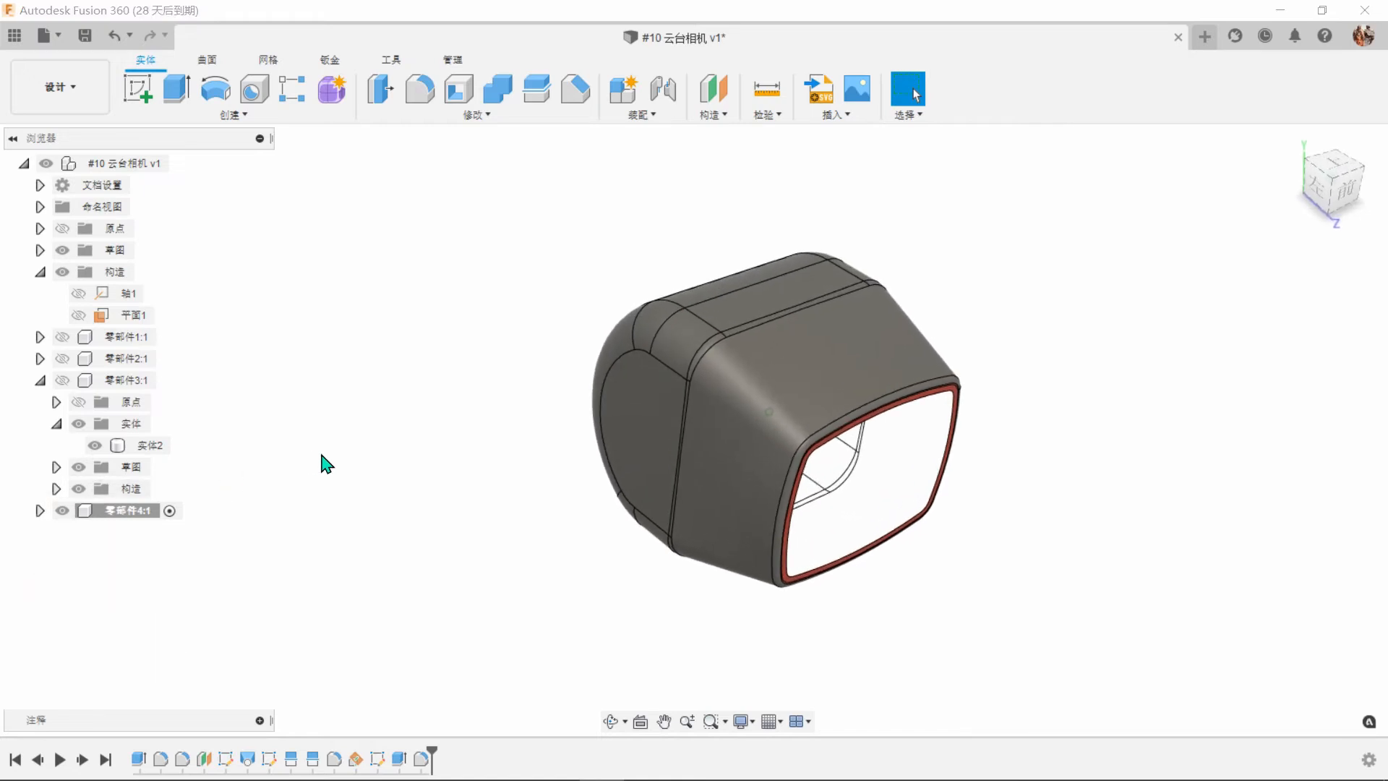
left_click(63, 381)
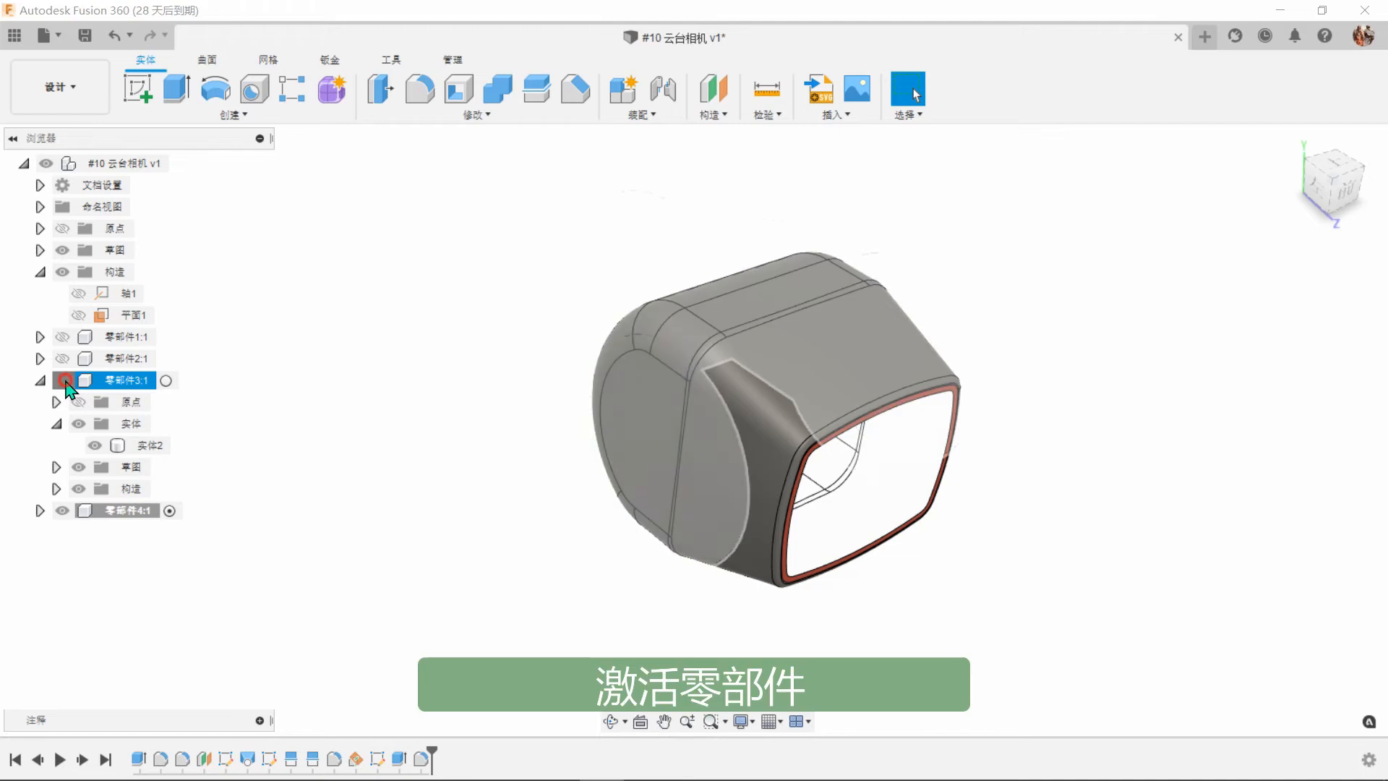
left_click(166, 380)
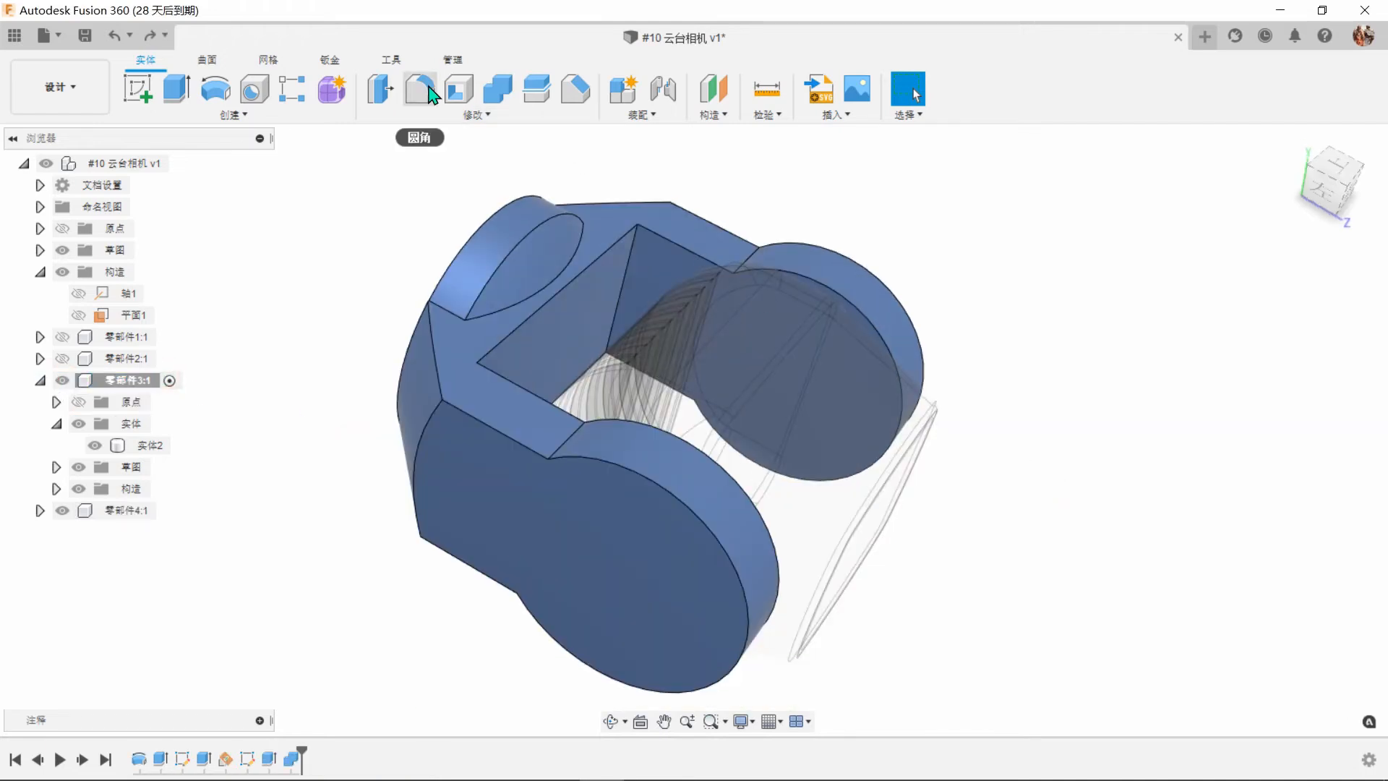
Fillet the fork bracket's inner and outer corner edges and the edges where the round arm ends begin with a 3 mm radius.
left_click(421, 89)
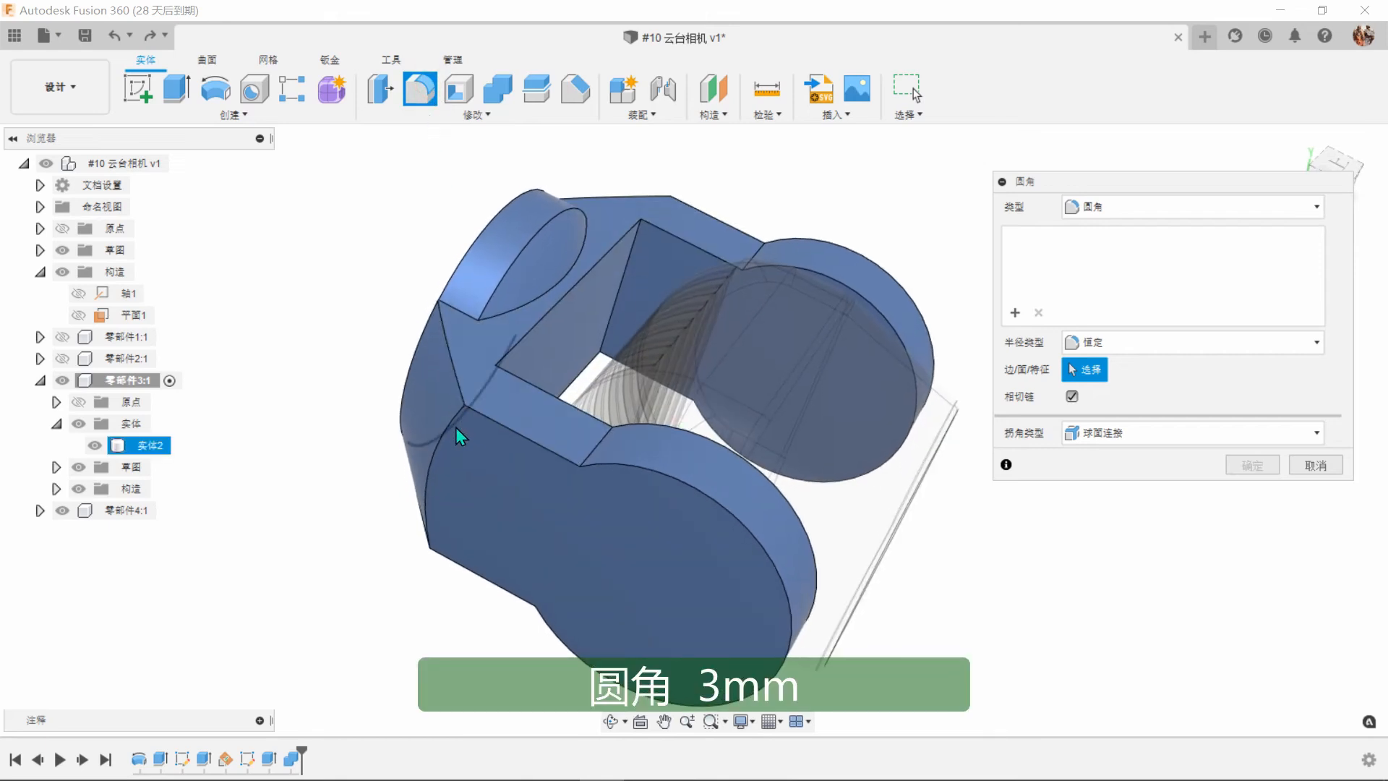
left_click(453, 428)
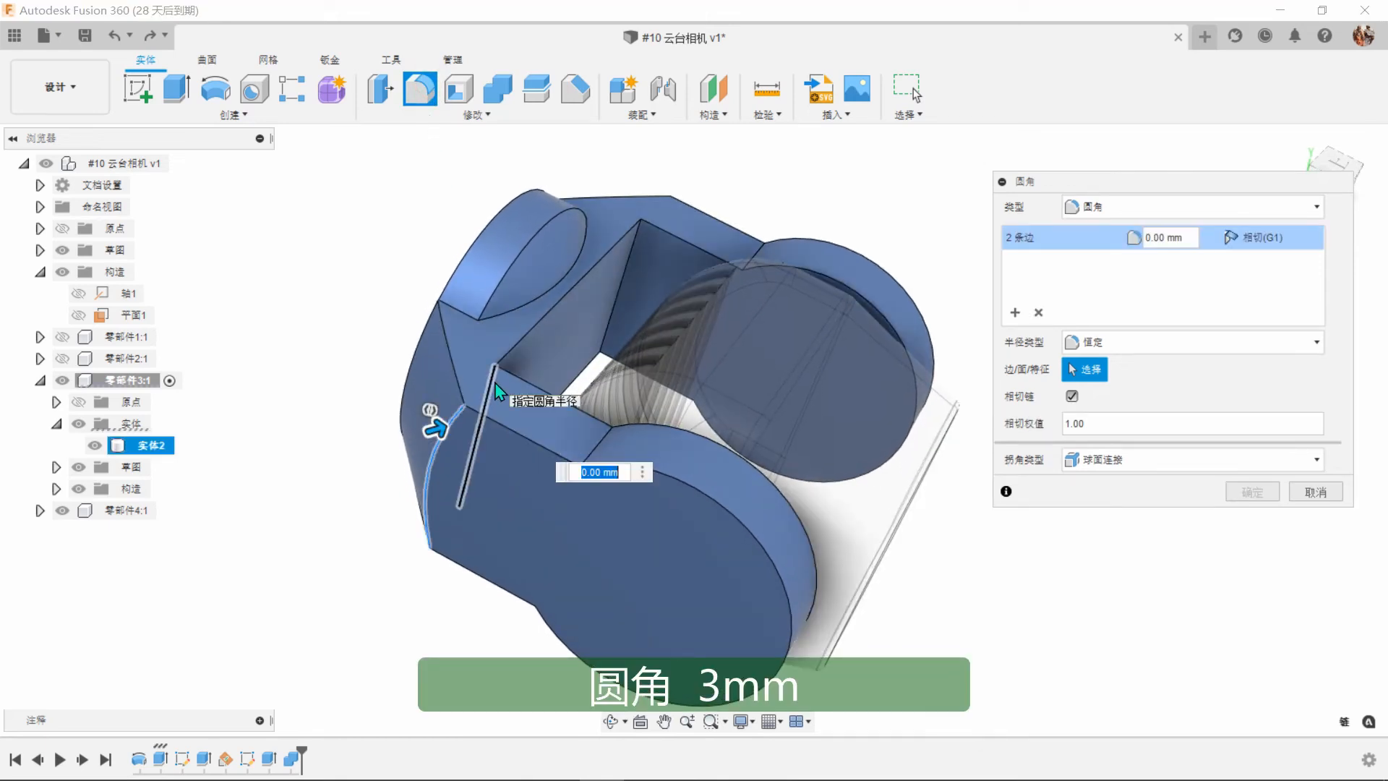
left_click(494, 383)
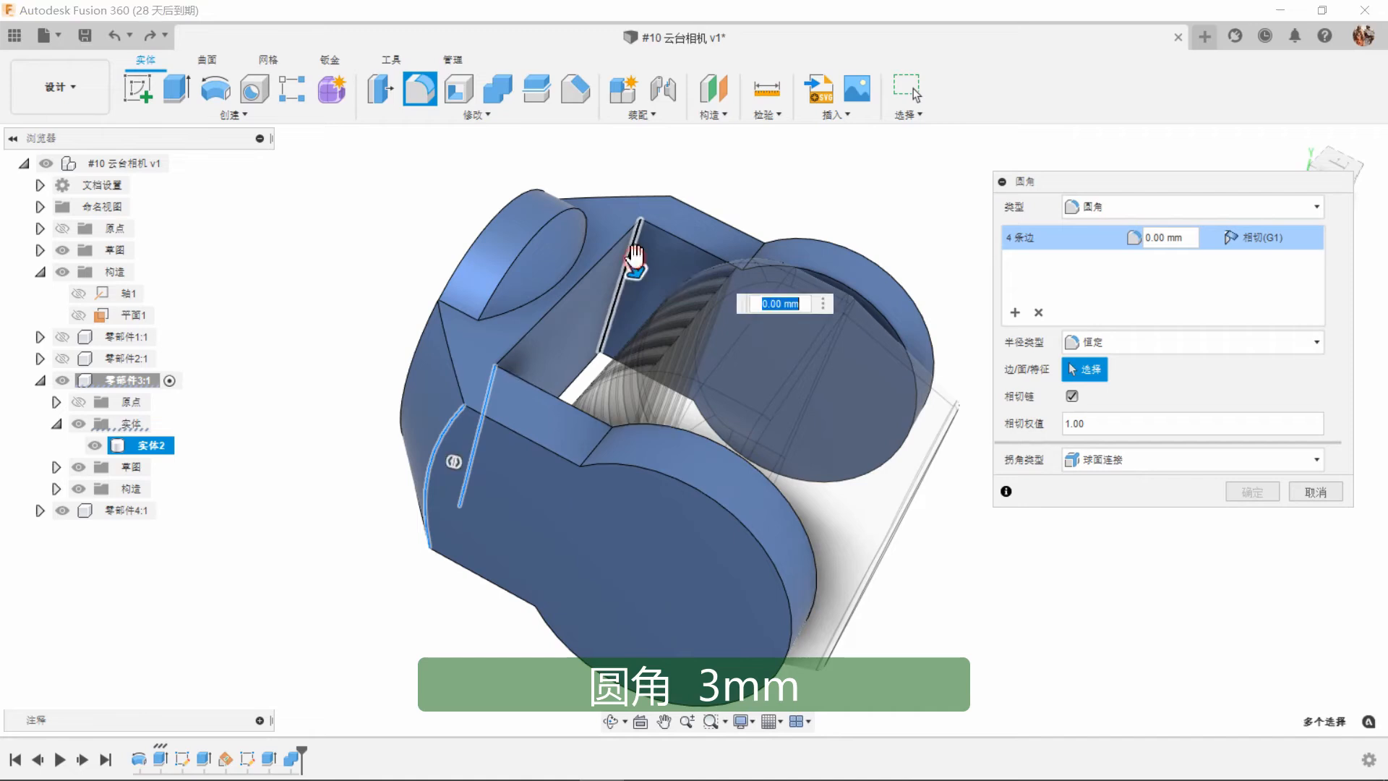
left_click(634, 259)
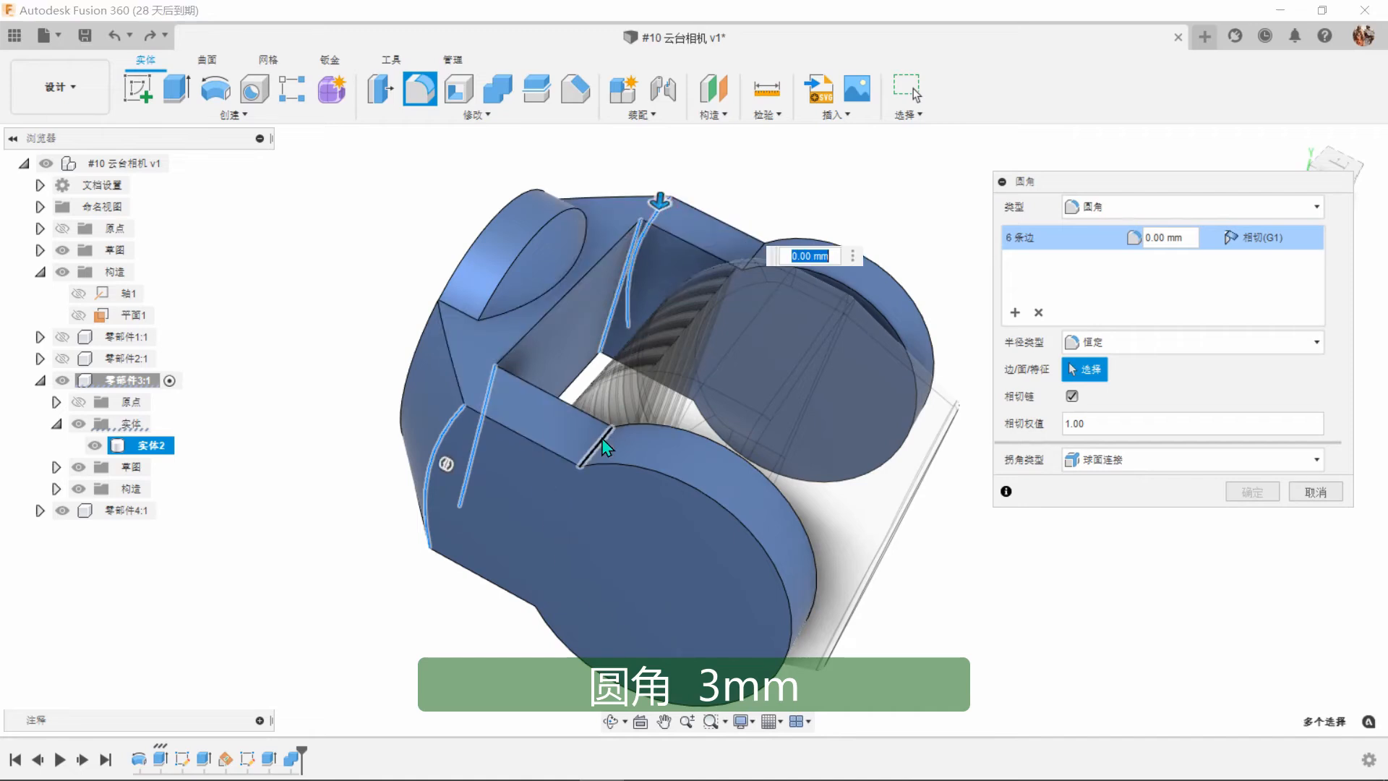
left_click(600, 440)
middle_click_drag(782, 214, 643, 337, "shift")
left_click(756, 237)
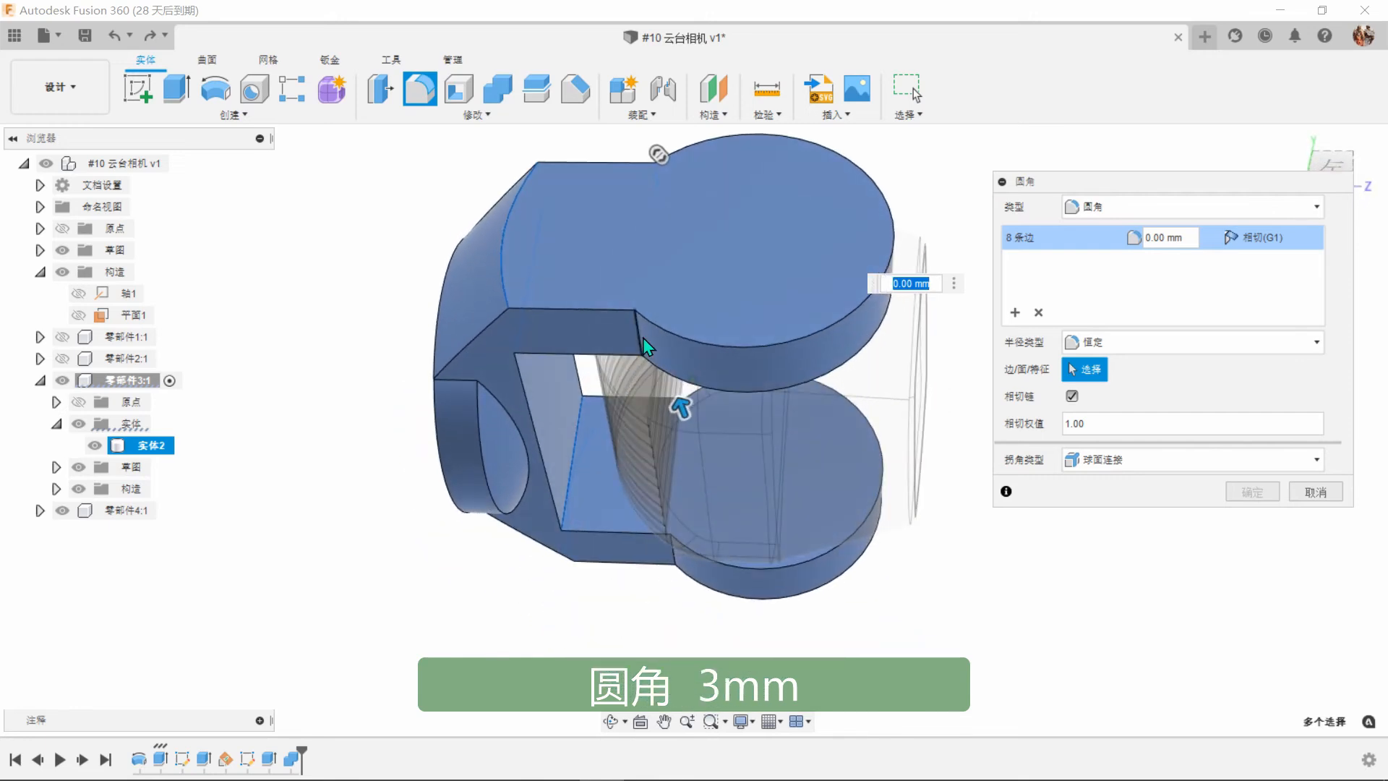
left_click(641, 337)
left_click(675, 561)
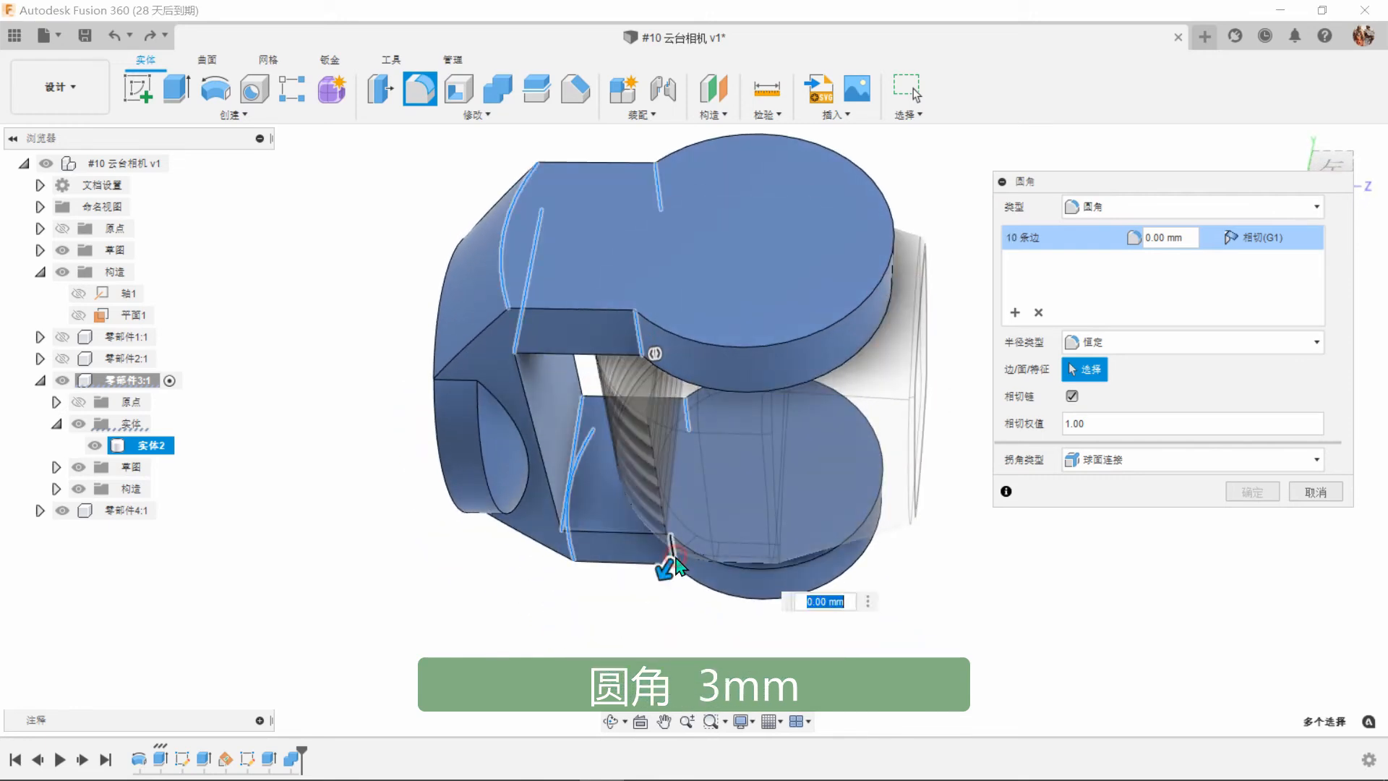
type("3")
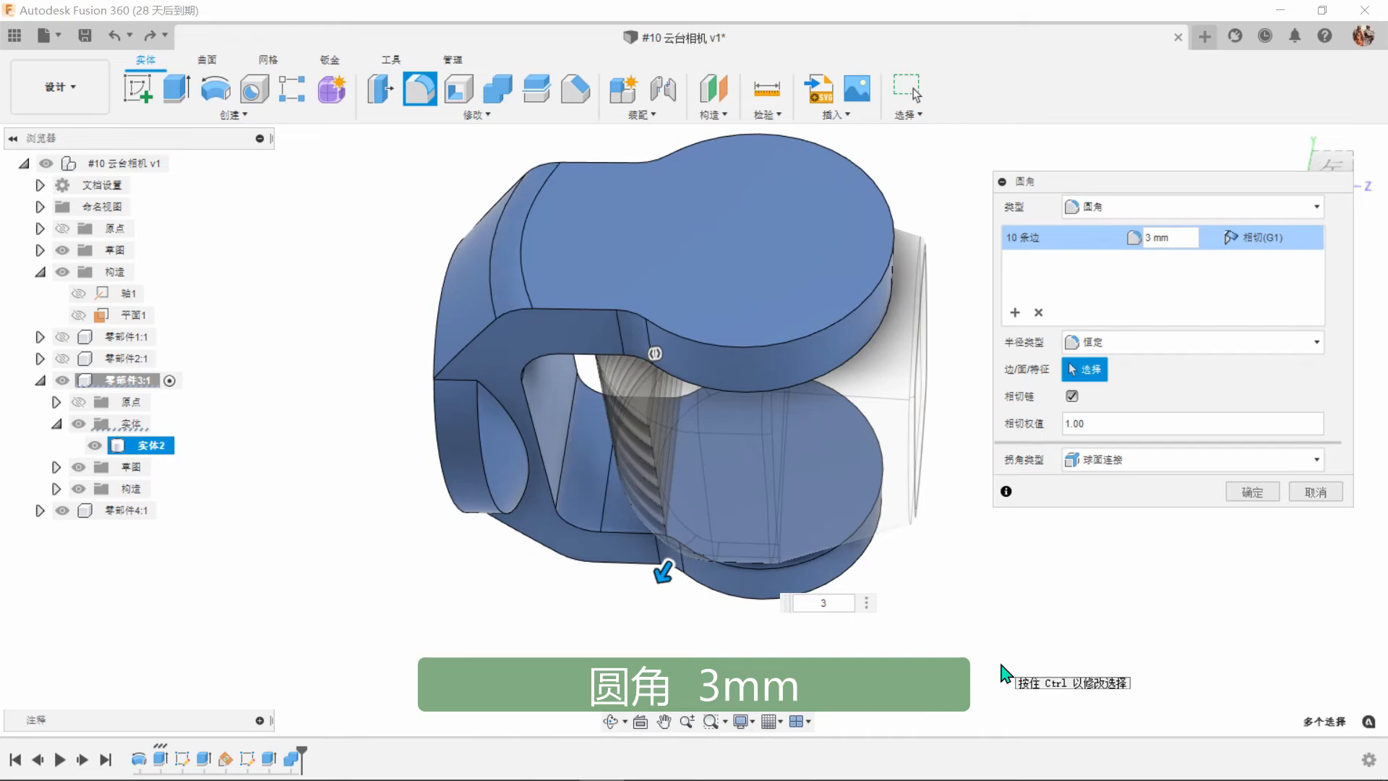
middle_click_drag(1056, 631, 1171, 527, "shift")
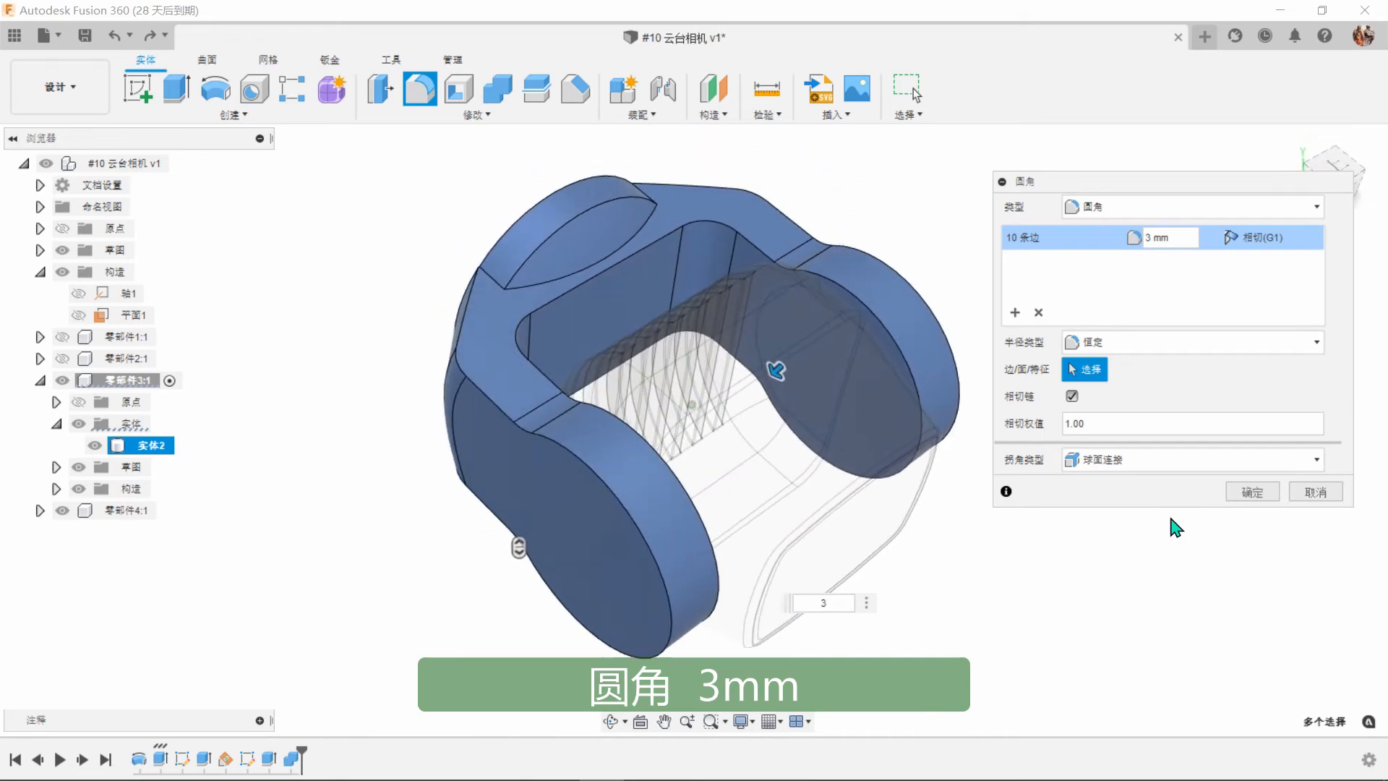
left_click(1258, 491)
Fillet the inner and outer outline edges of the fork bracket, on both arms, with a 0.5 mm radius.
middle_click_drag(1214, 486, 1132, 442, "shift")
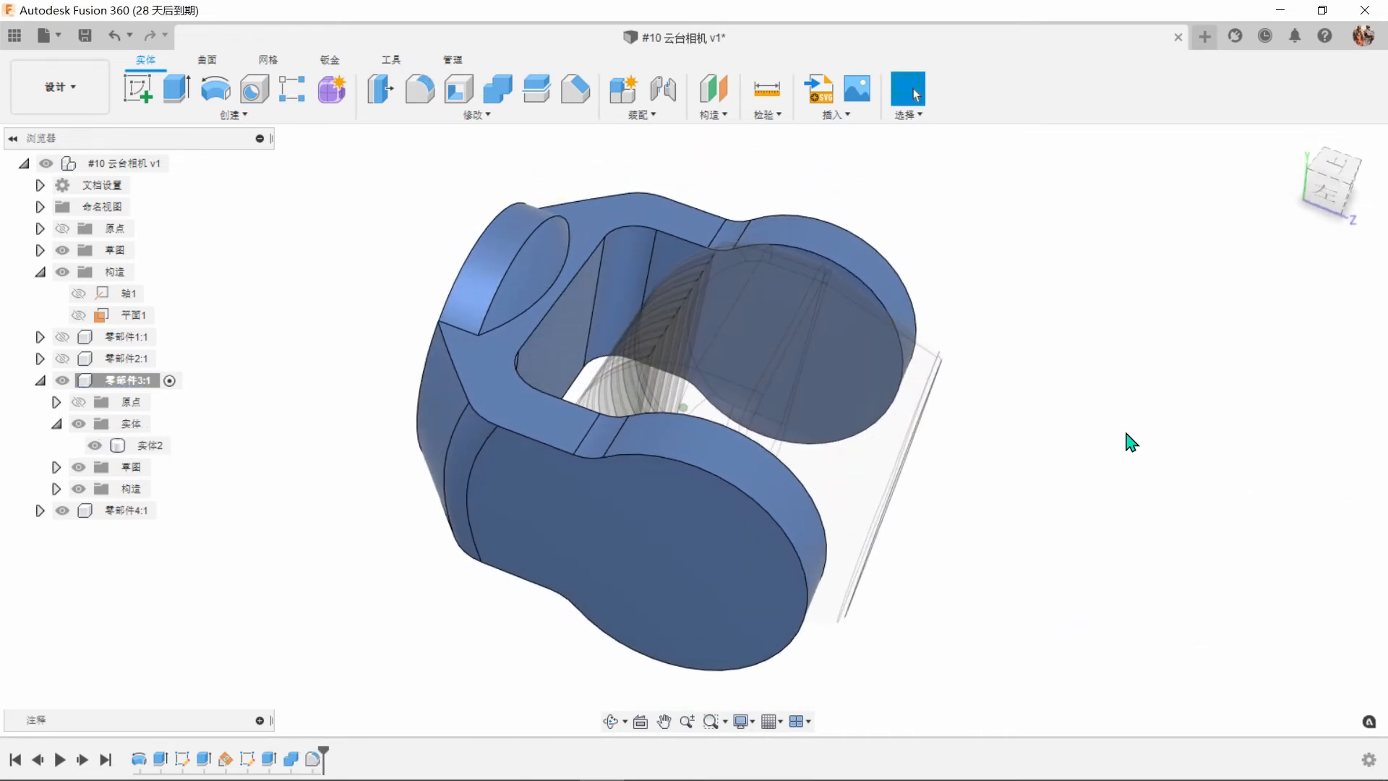
left_click(421, 89)
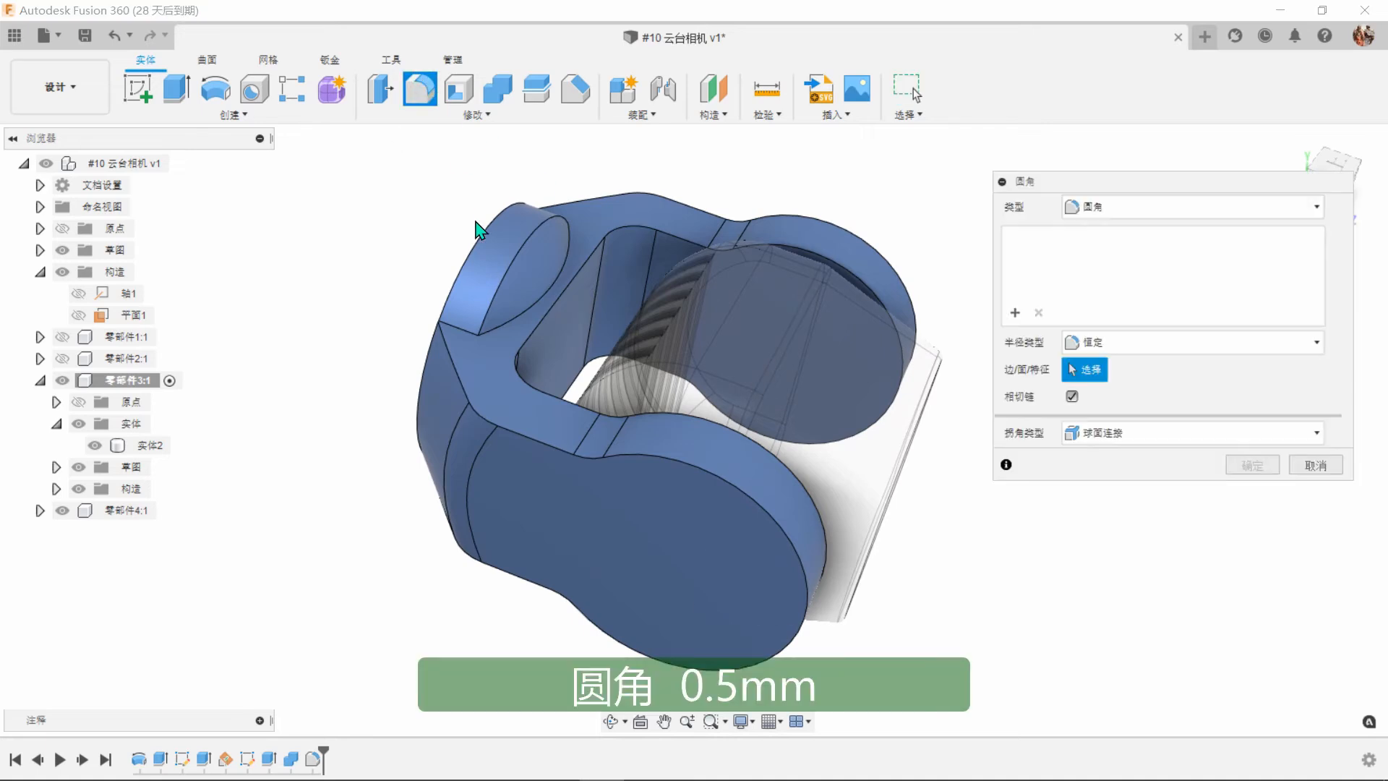
left_click(496, 420)
left_click(530, 384)
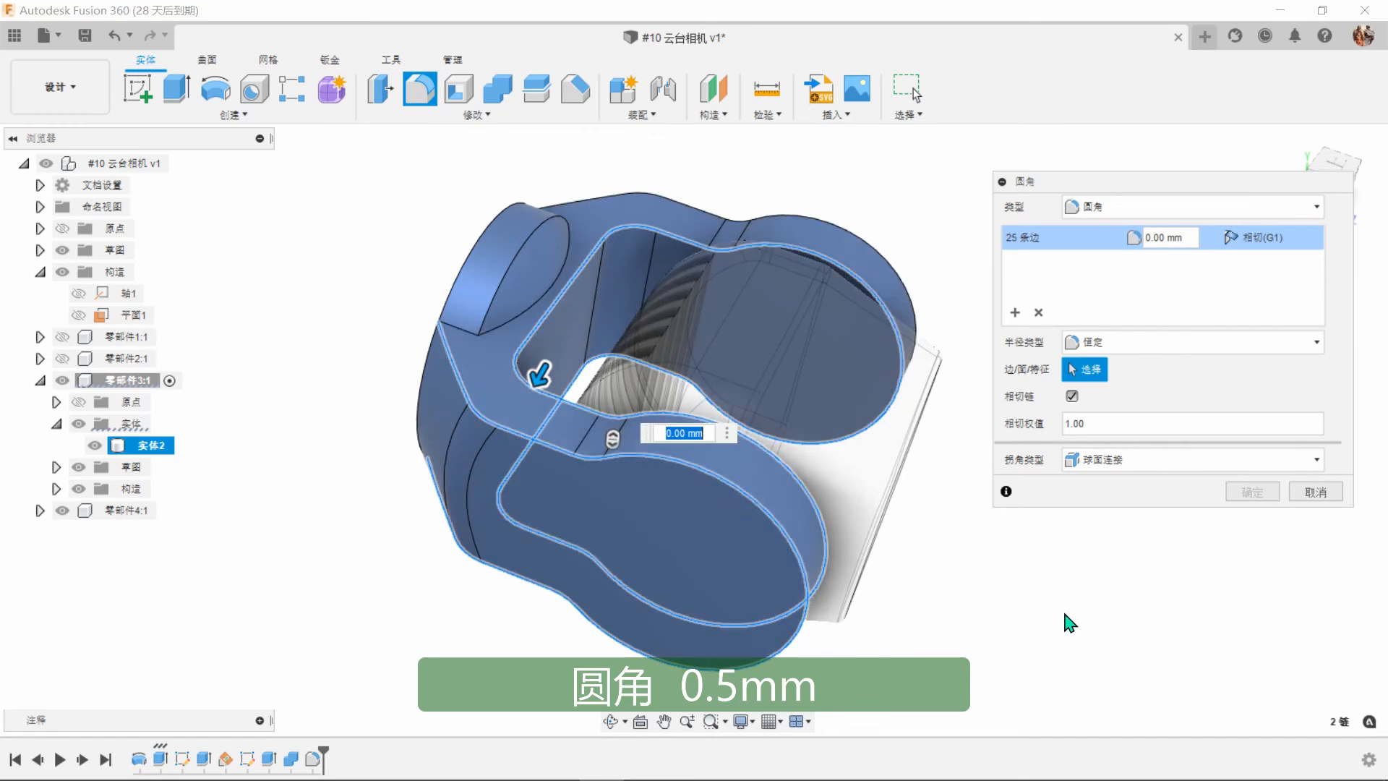
middle_click_drag(1066, 622, 791, 390, "shift")
left_click(798, 372)
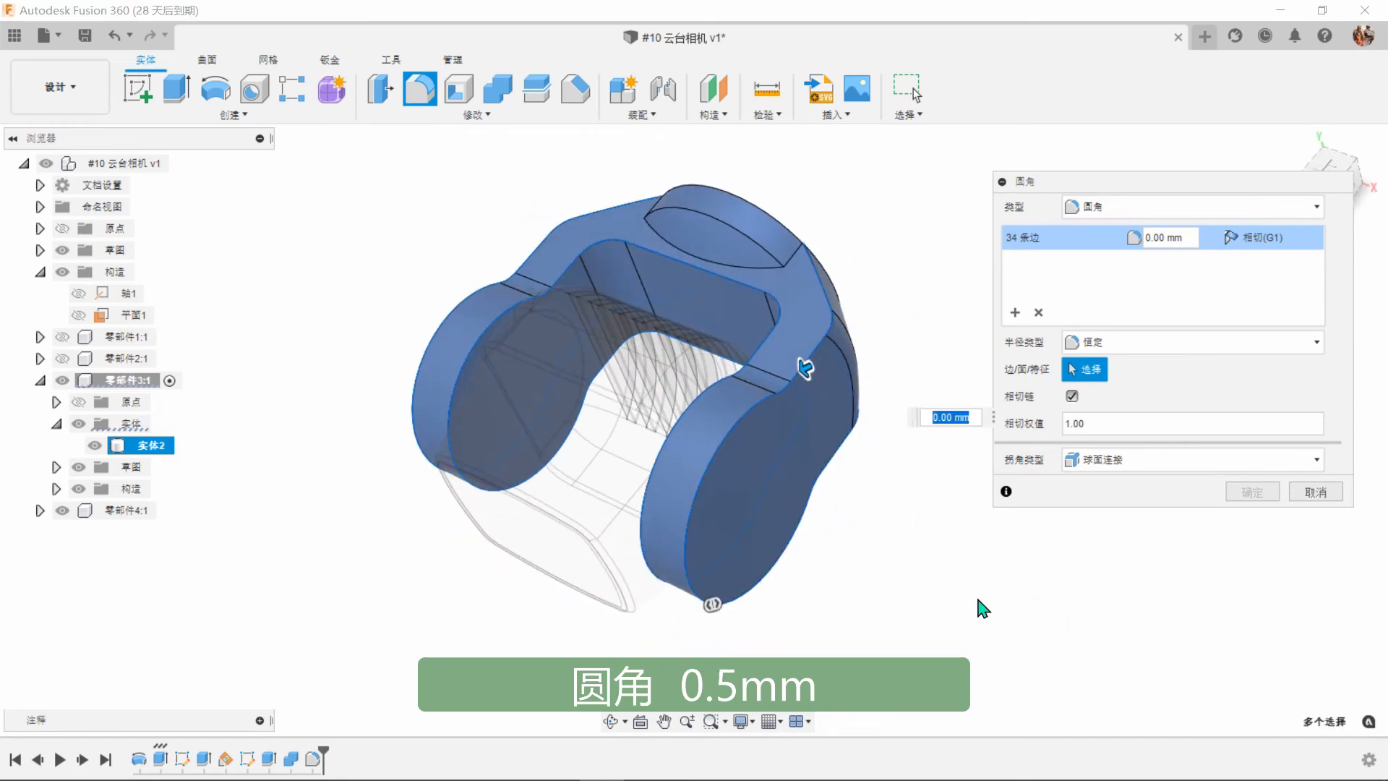
middle_click_drag(976, 597, 978, 599, "shift")
type("0.5")
key("Return")
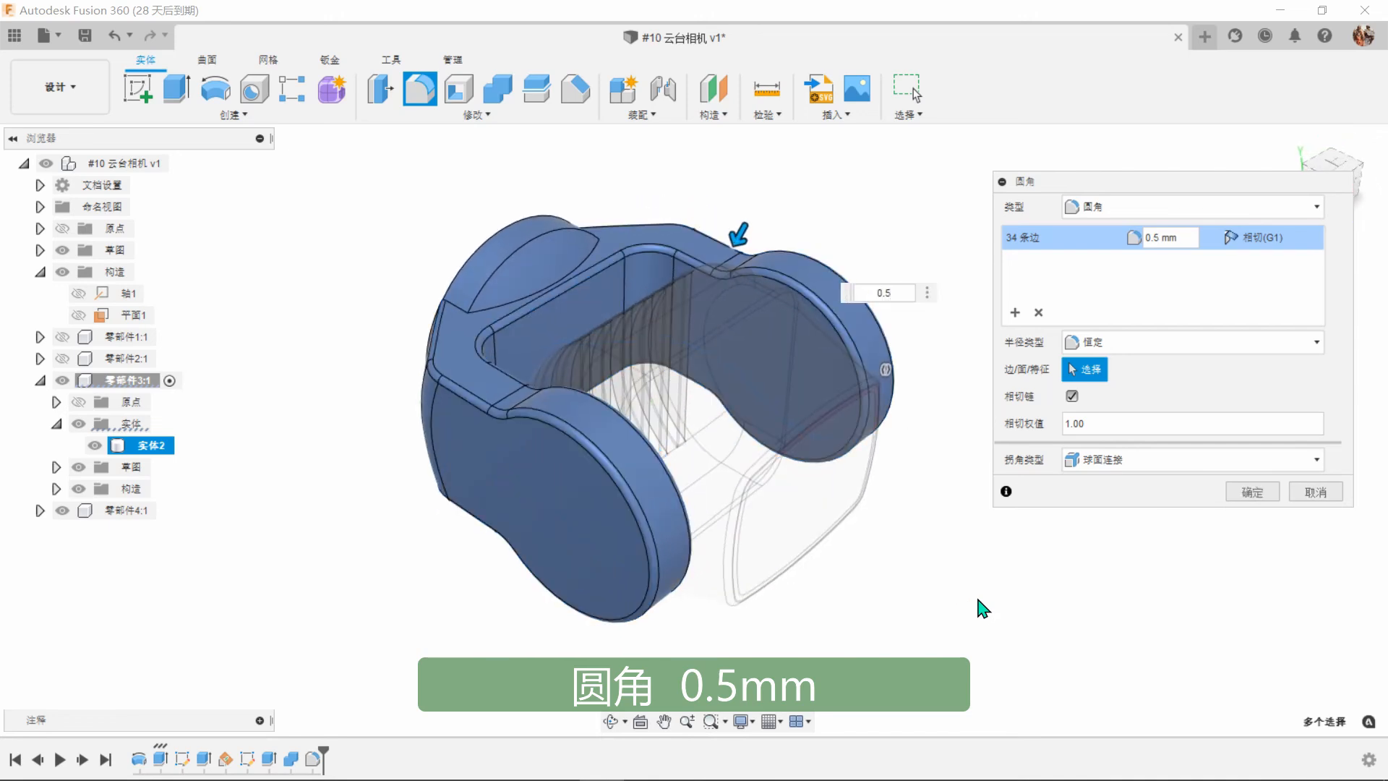
left_click(1251, 494)
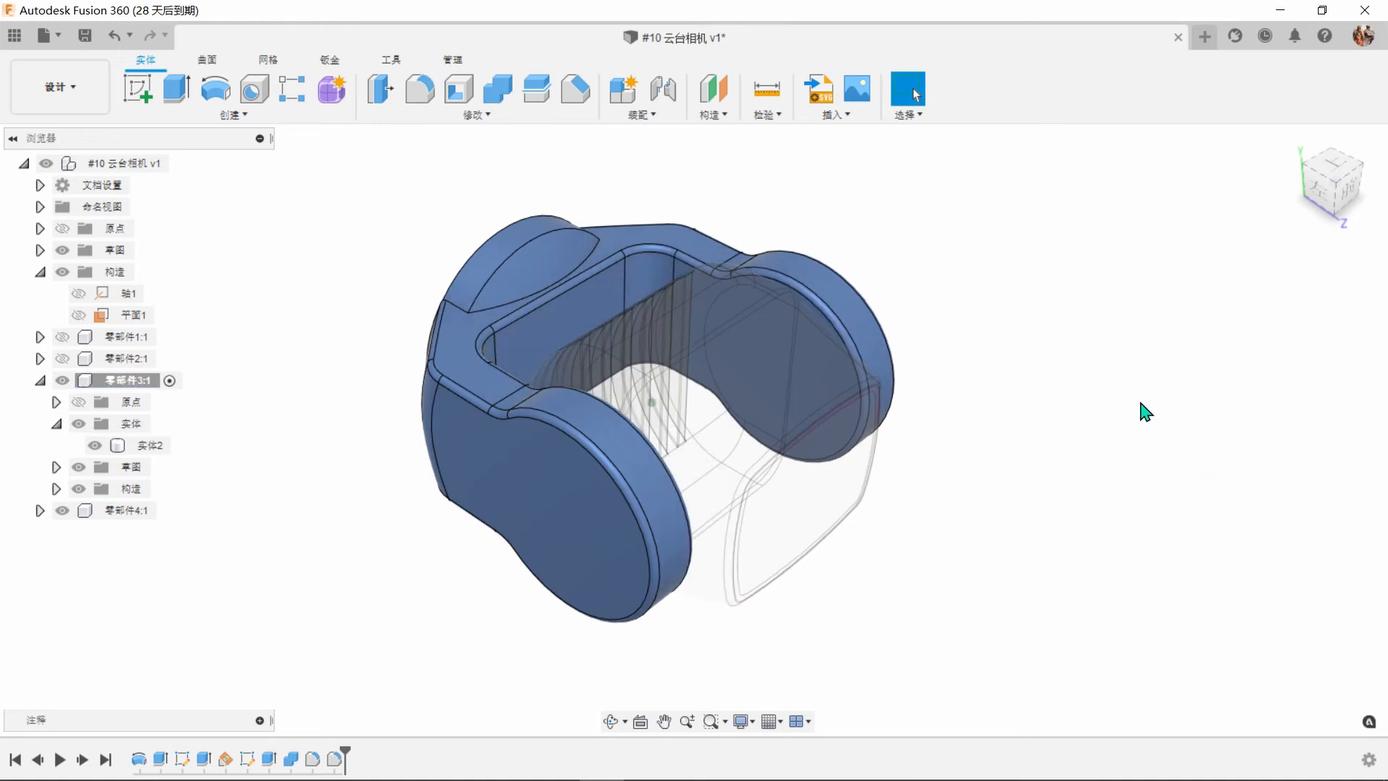
Fillet the edges of the round boss at the fork bracket's rear, above and below the bracket, with a 0.3 mm radius.
middle_click_drag(1143, 412, 1127, 379, "shift")
scroll(622, 307, "up", 3)
left_click(420, 100)
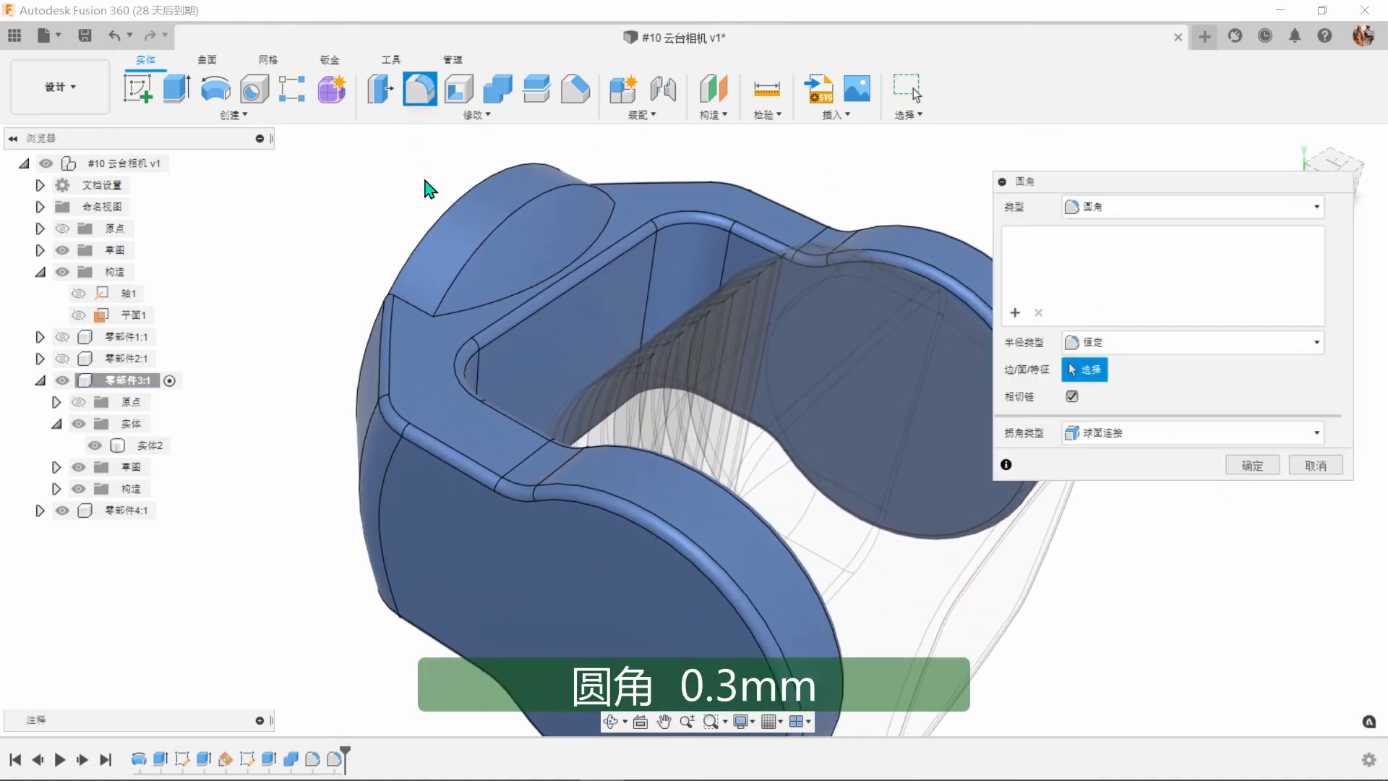
left_click(441, 299)
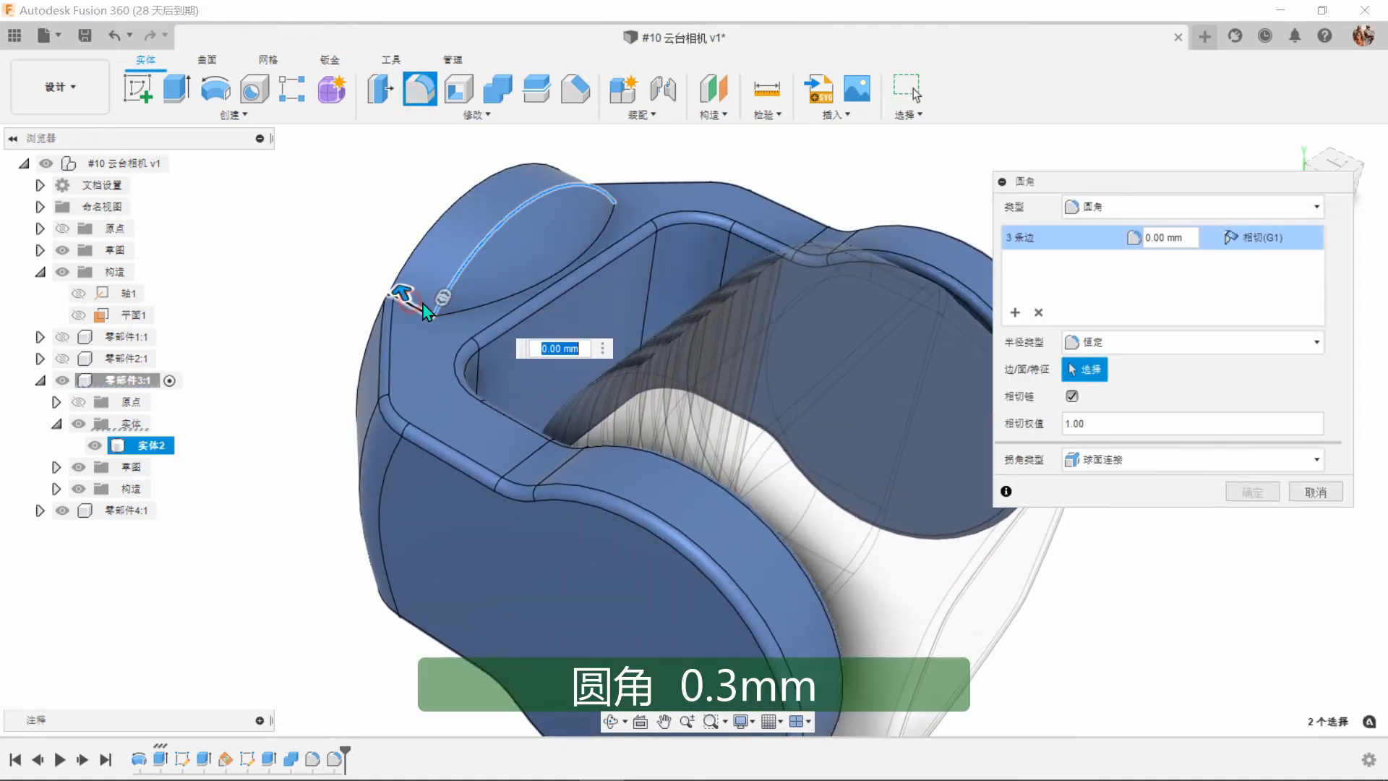
left_click(471, 305)
middle_click_drag(474, 307, 480, 486, "shift")
scroll(480, 486, "up", 2)
left_click(424, 410)
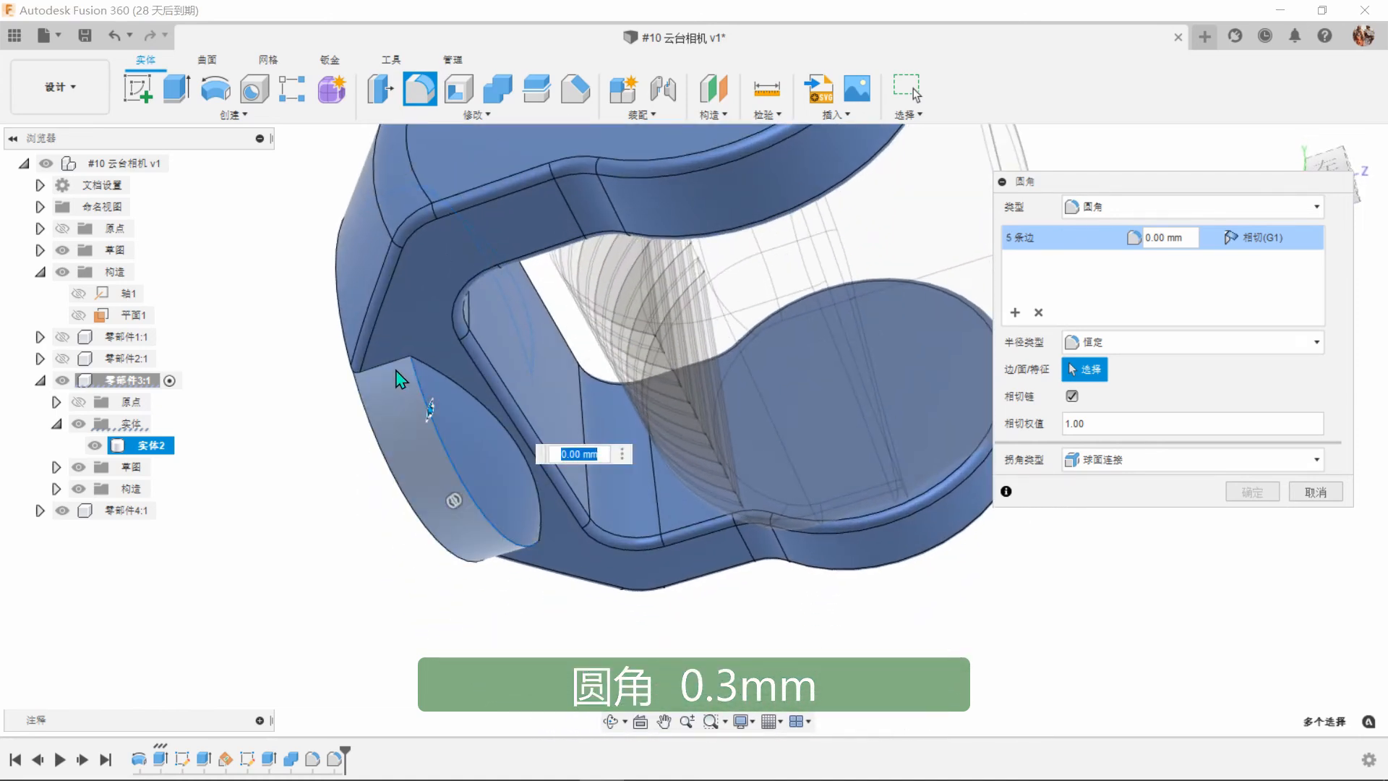
left_click(396, 367)
left_click(428, 376)
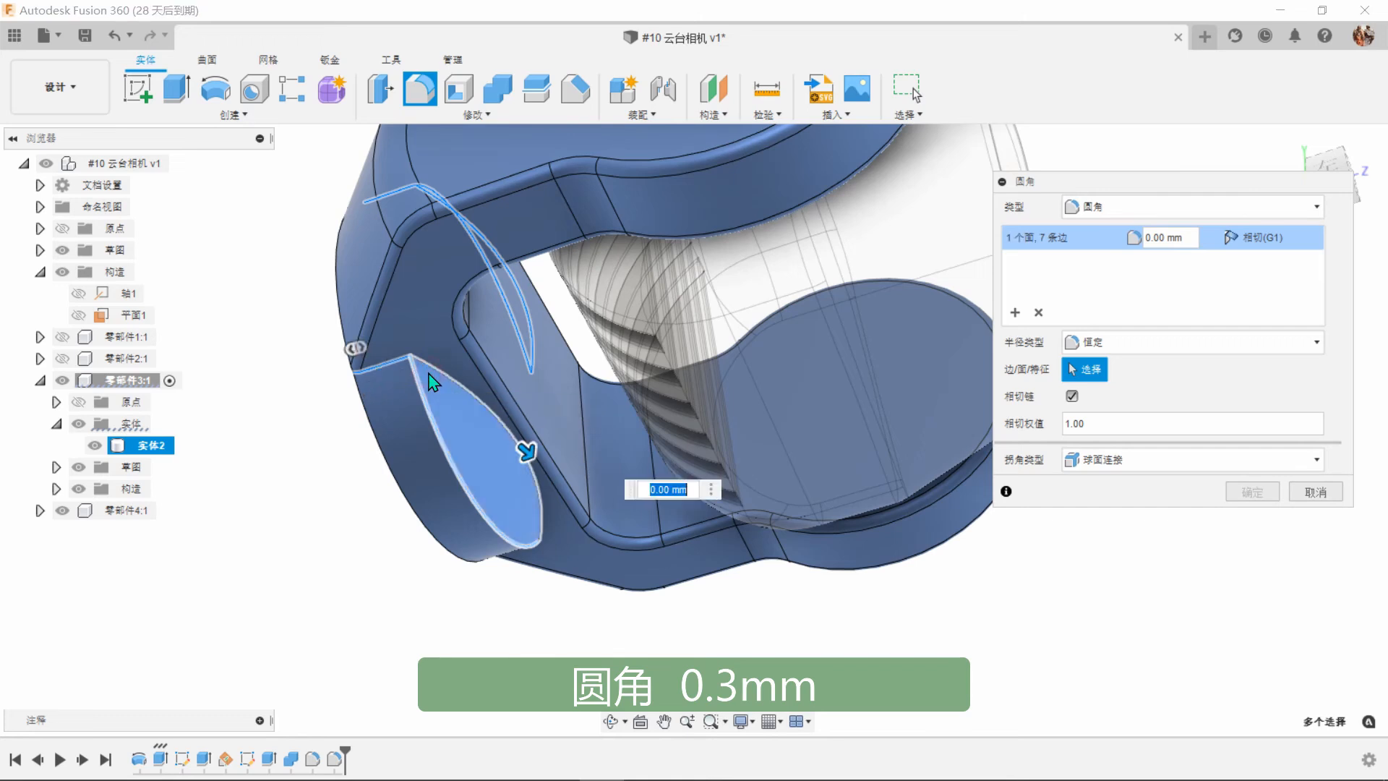
middle_click_drag(577, 549, 582, 609, "shift")
left_click(566, 572)
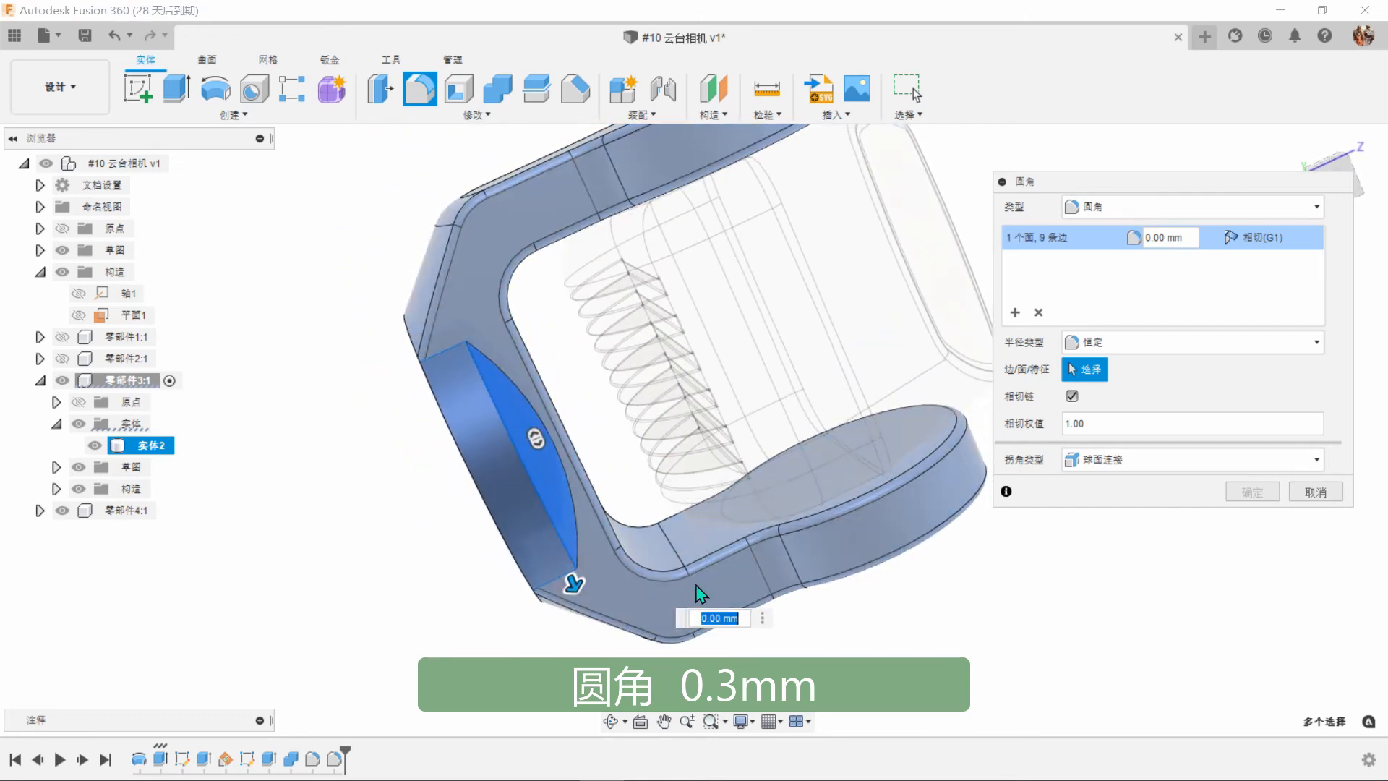
middle_click_drag(694, 582, 562, 237, "shift")
left_click(561, 237)
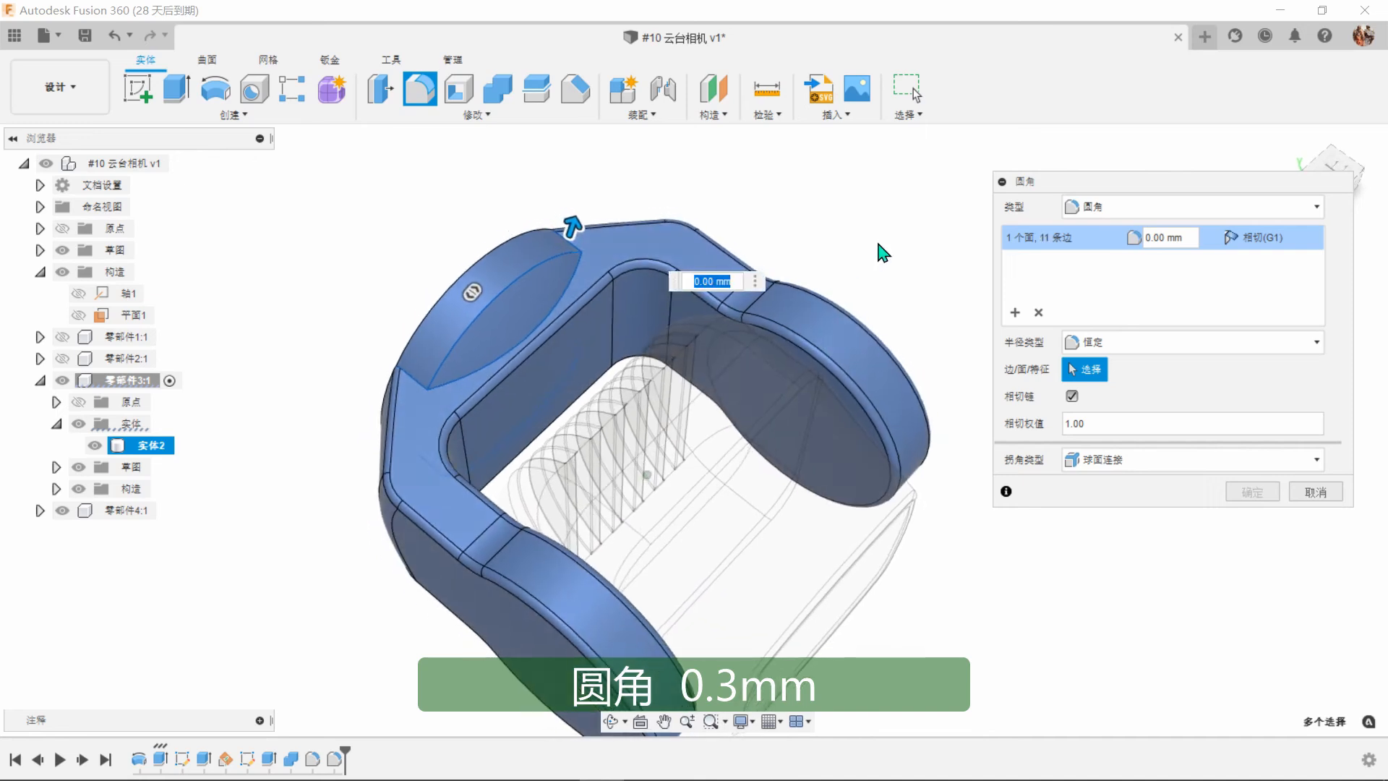
middle_click_drag(878, 243, 878, 244, "shift")
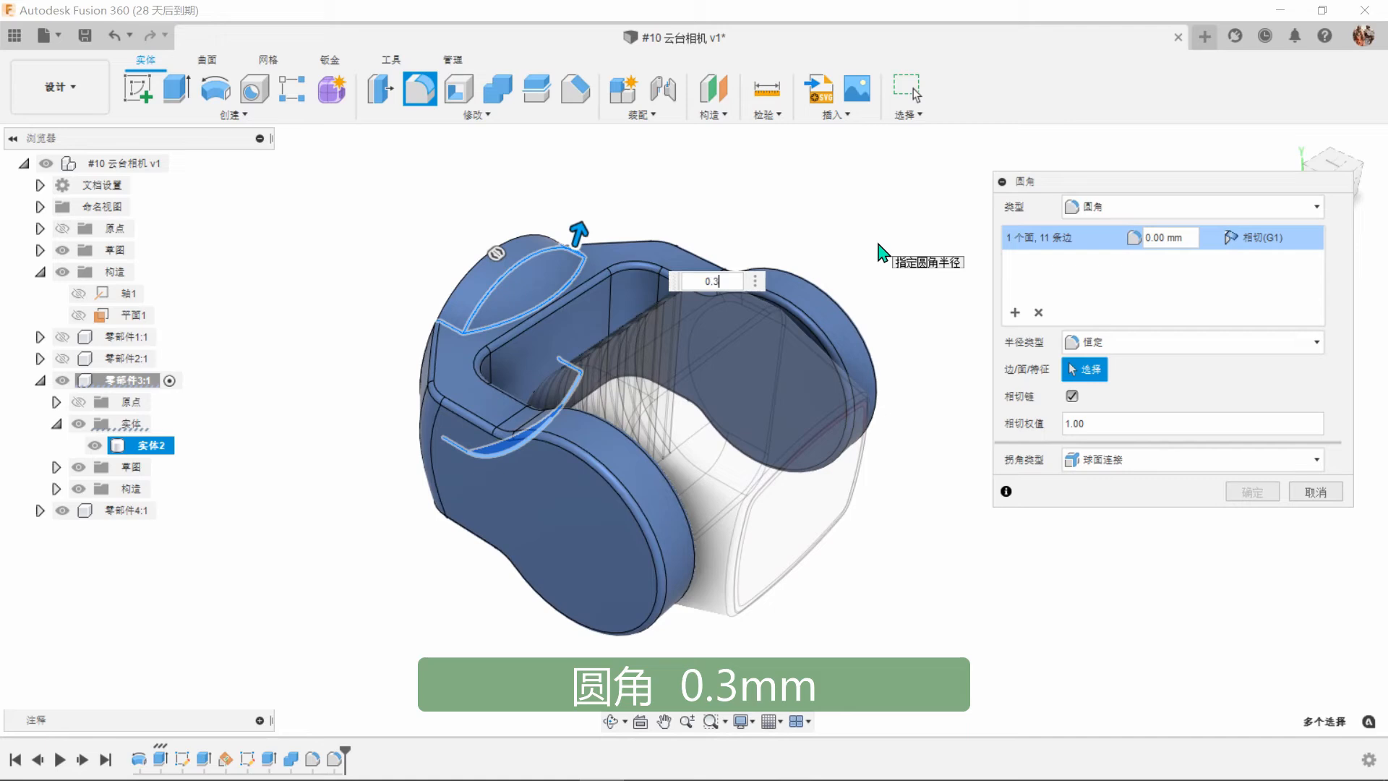
type("0.3")
key("Return")
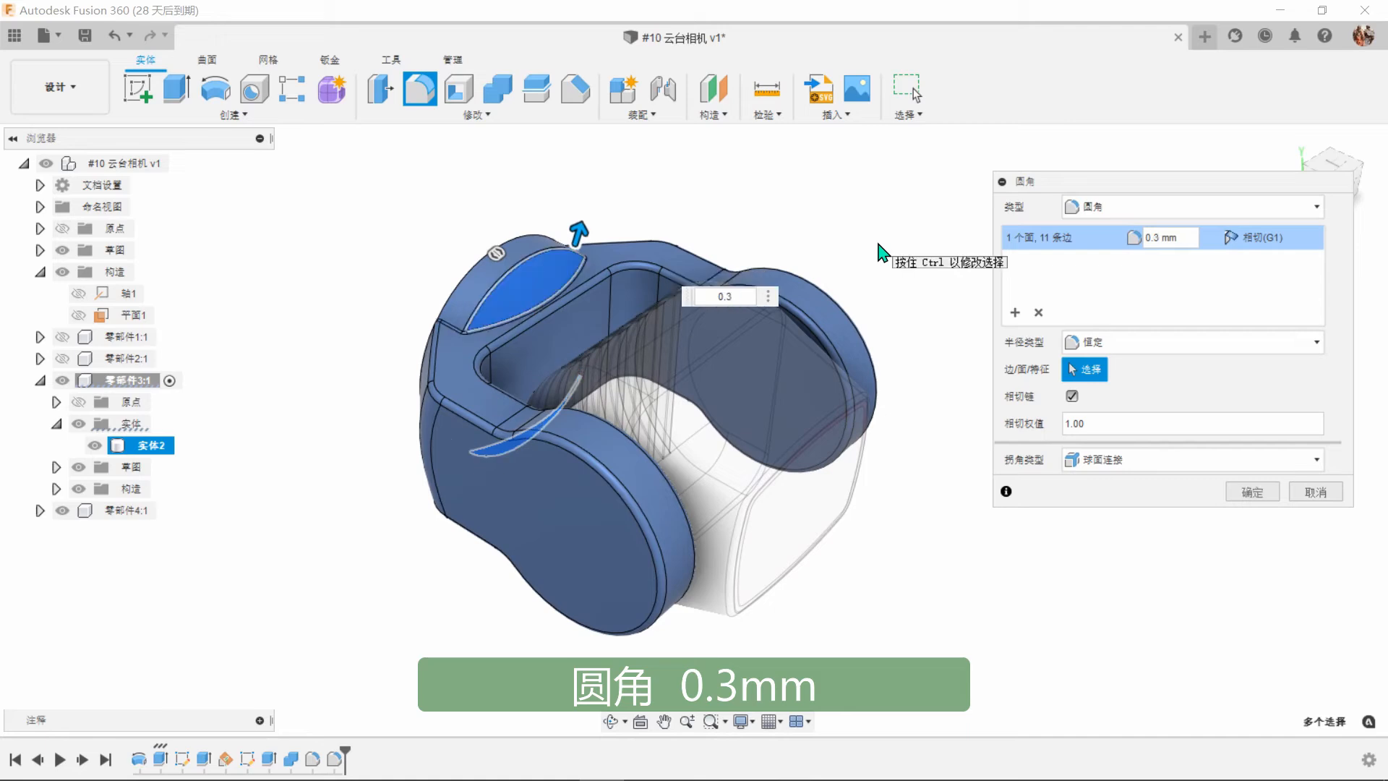
left_click(1251, 493)
middle_click_drag(1099, 409, 1106, 416, "shift")
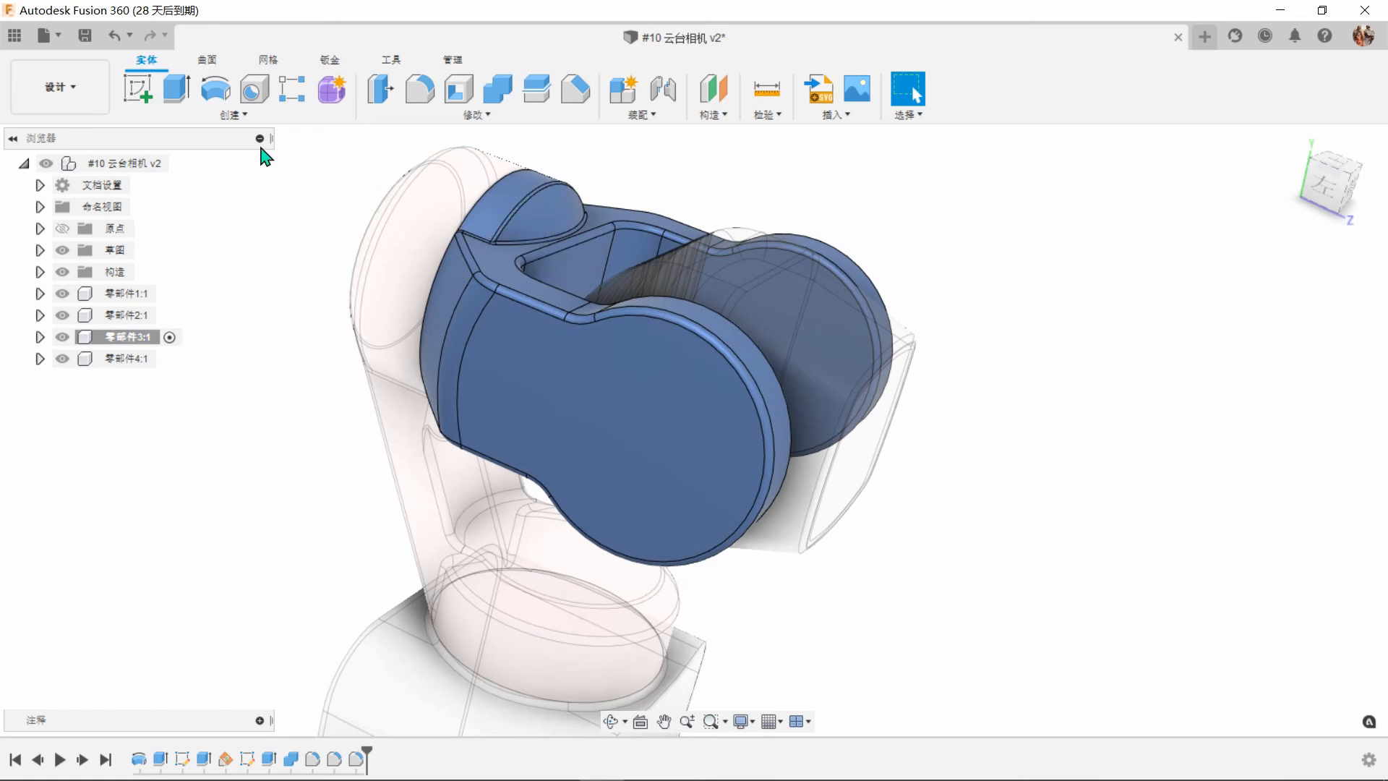
Start a sketch on the outer flat face of the fork arm and place a rectangular text frame across its middle.
left_click(137, 88)
left_click(634, 425)
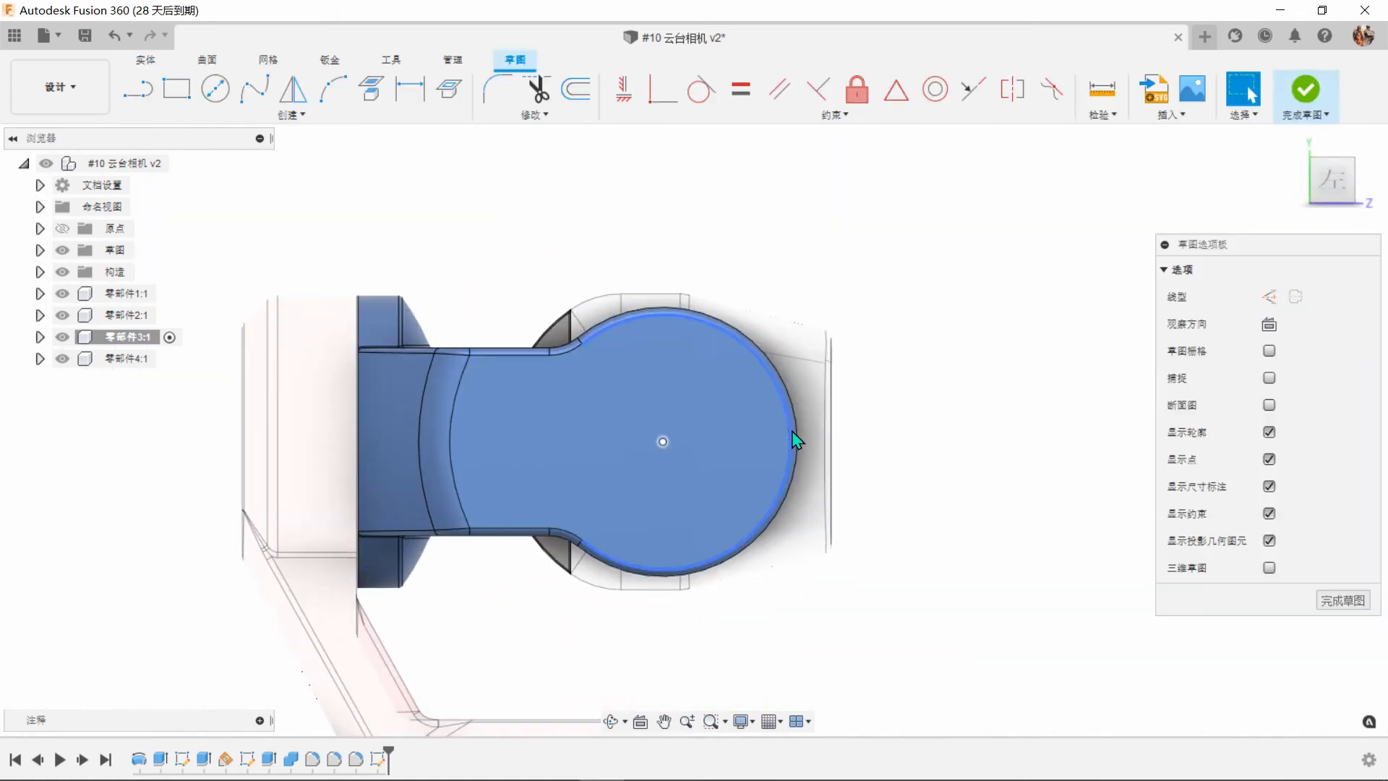
left_click(289, 115)
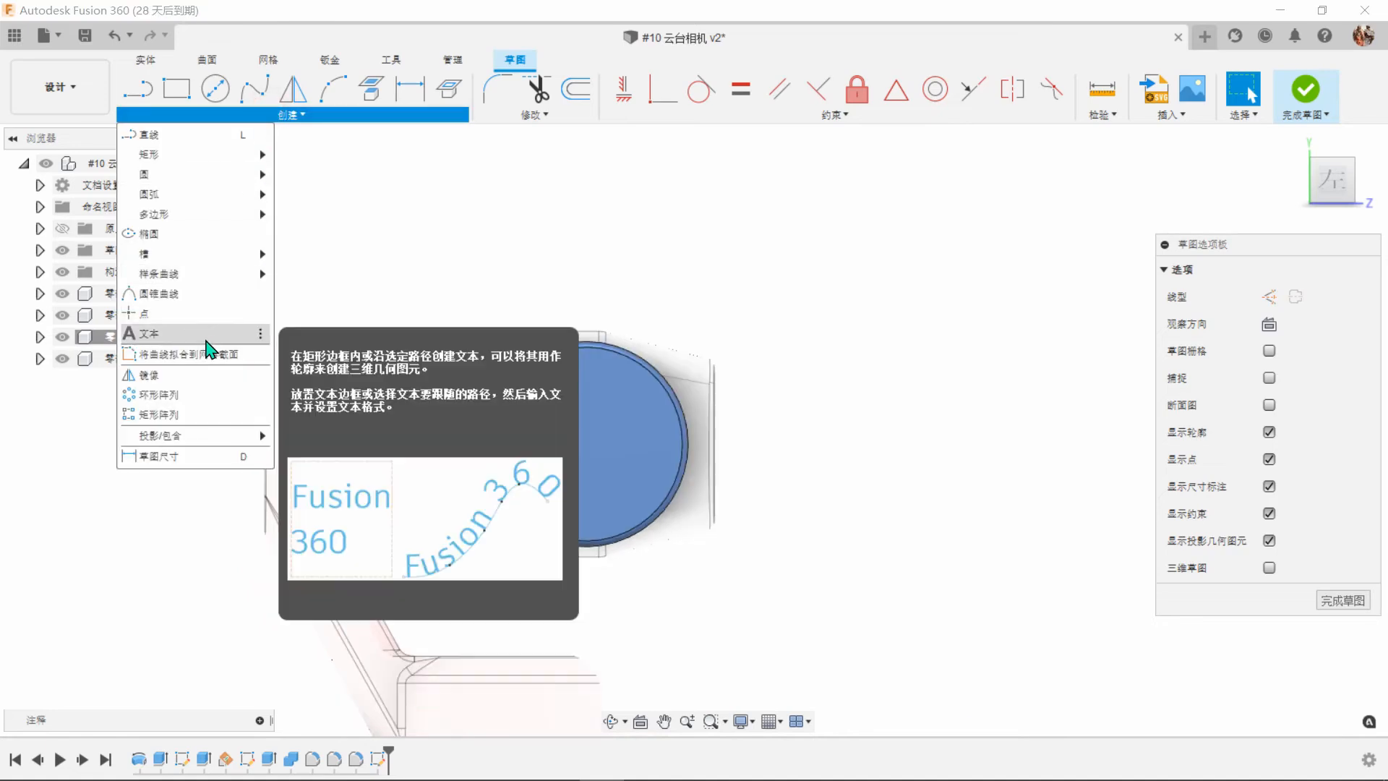
left_click(206, 335)
left_click(463, 408)
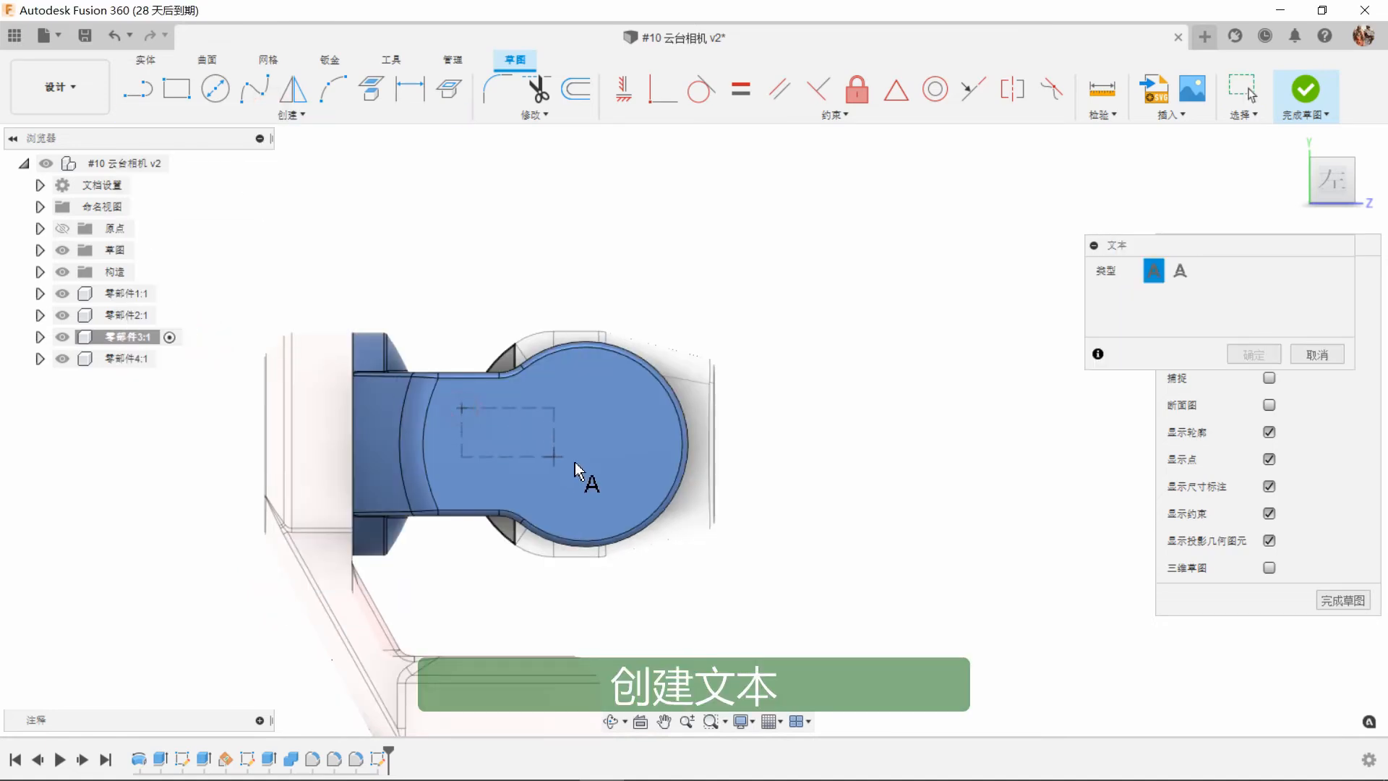
left_click(647, 480)
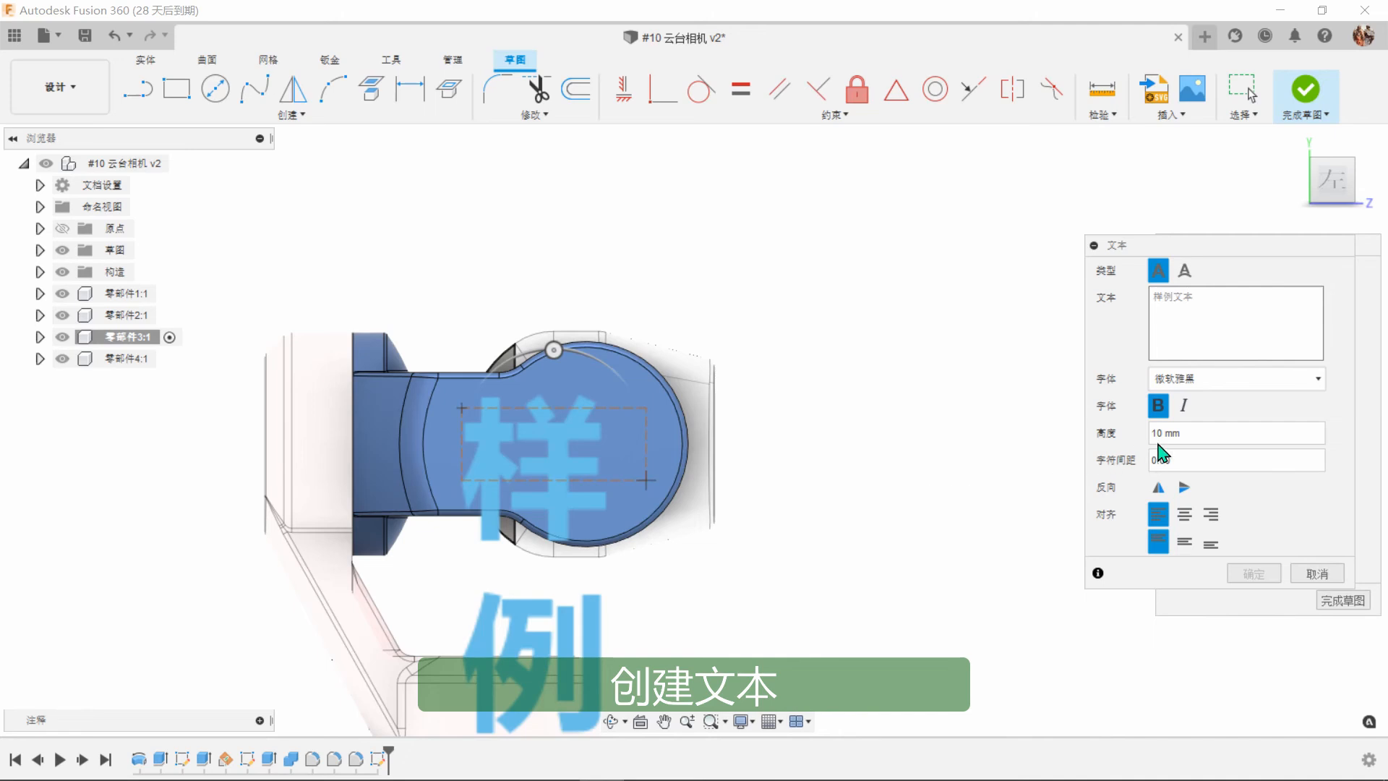
Enter 3D制造 as bold italic text 3 mm high, centre it horizontally and vertically in the frame, and finish the sketch.
left_click(1189, 431)
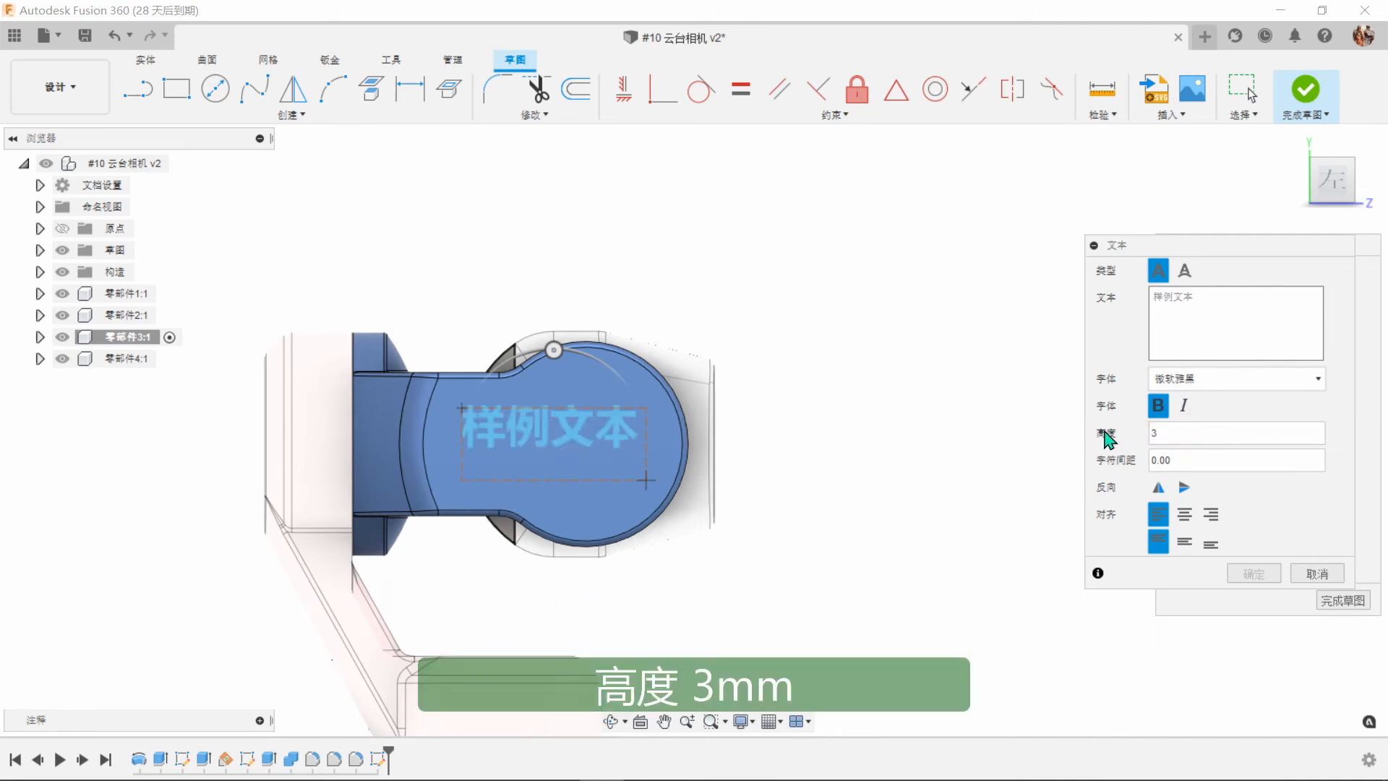
left_click(1169, 304)
type("3D")
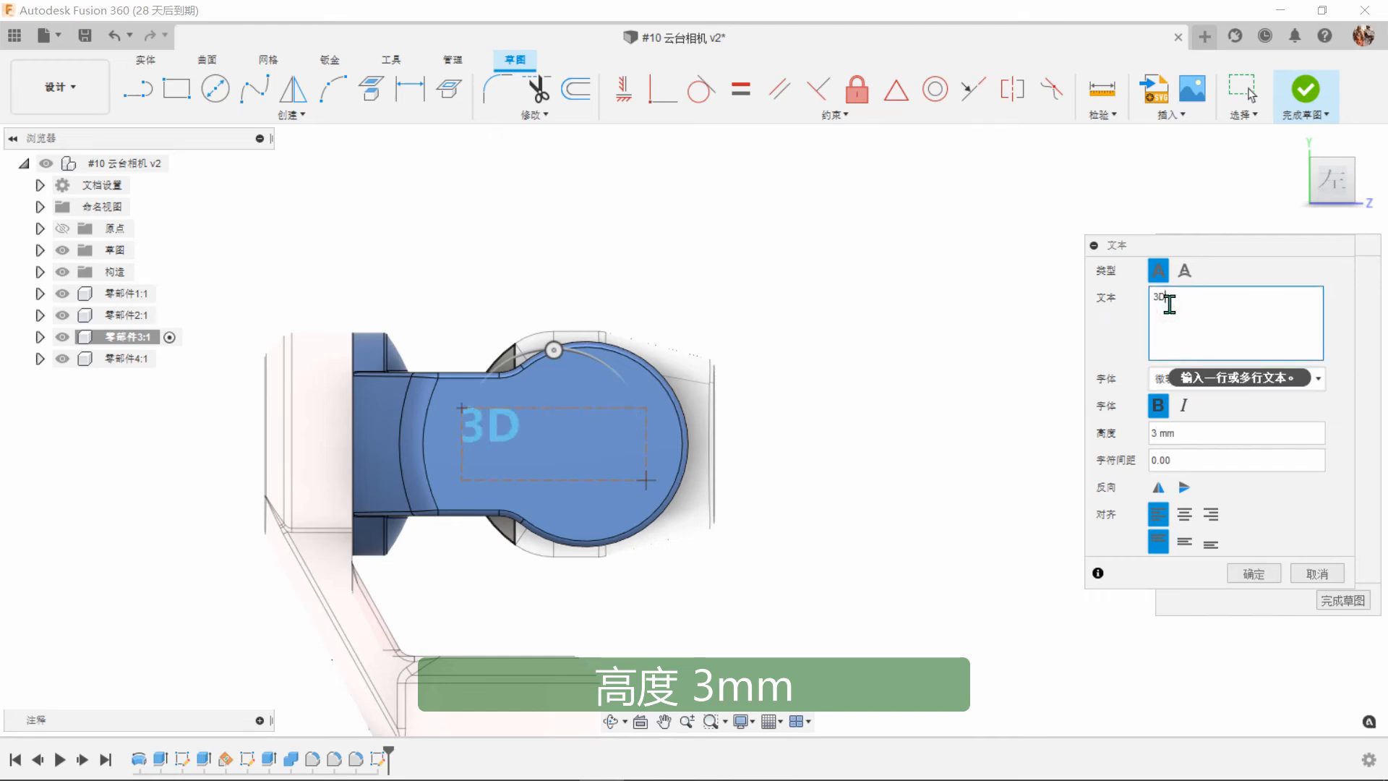
type("制造")
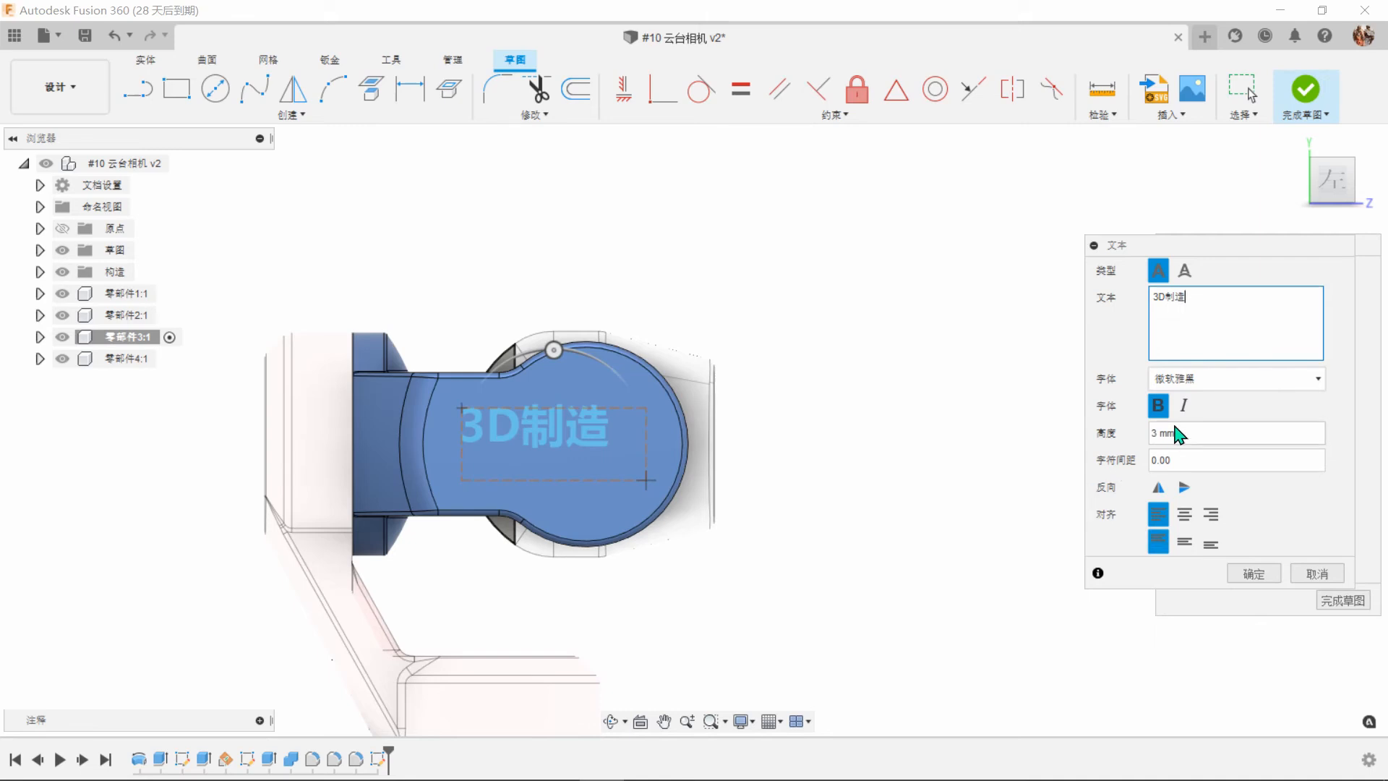
left_click(1184, 515)
left_click(1185, 542)
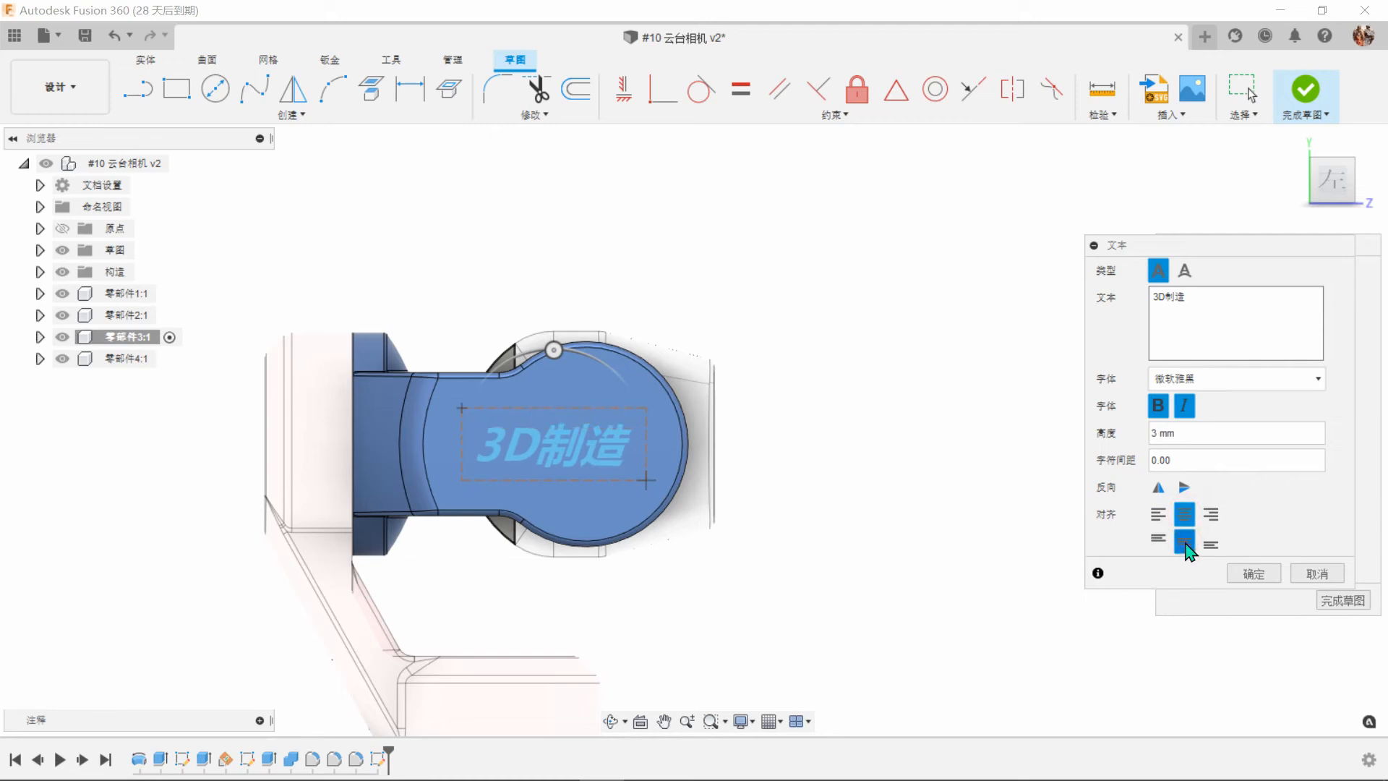
left_click(1256, 574)
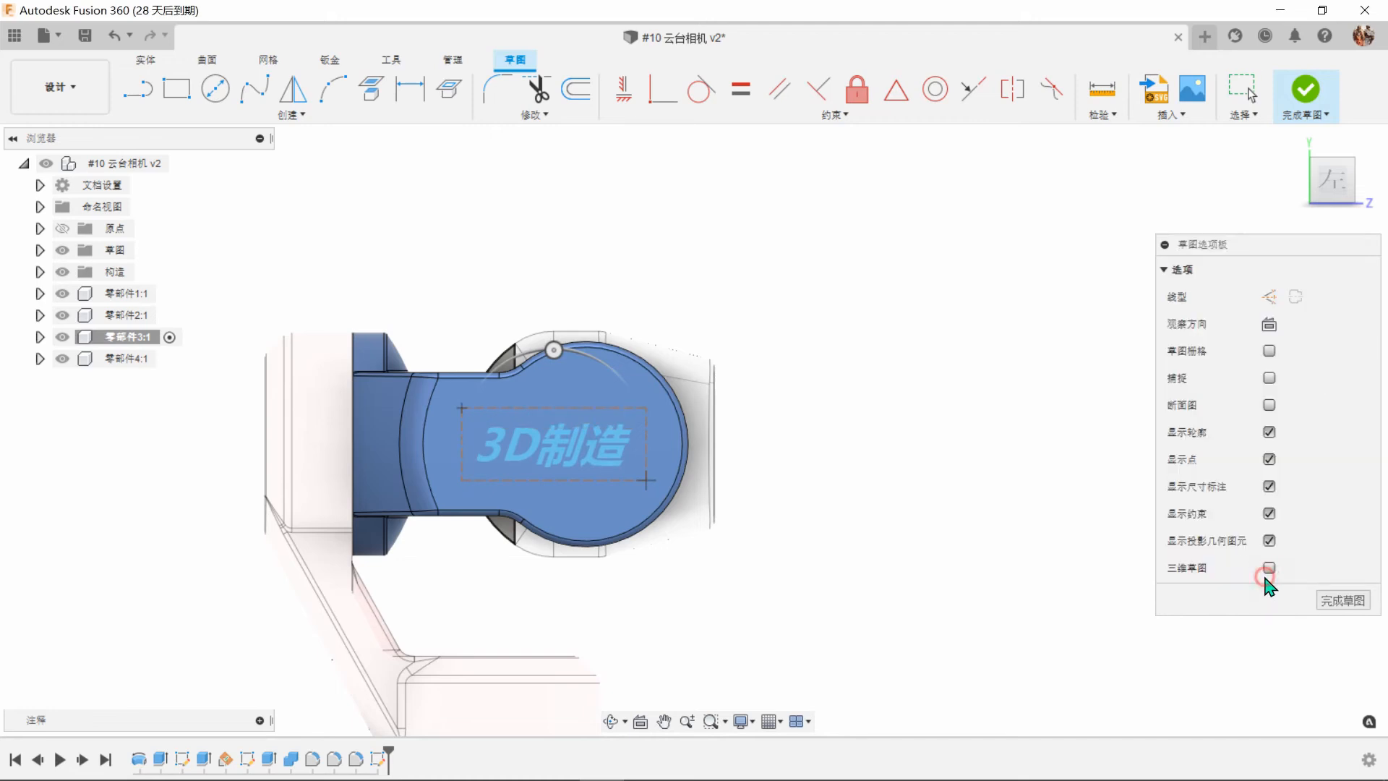
left_click(1305, 92)
Extrude only the 3D制造 text 0.3 mm out of the arm face as a new body (新建实体).
scroll(670, 539, "up", 5)
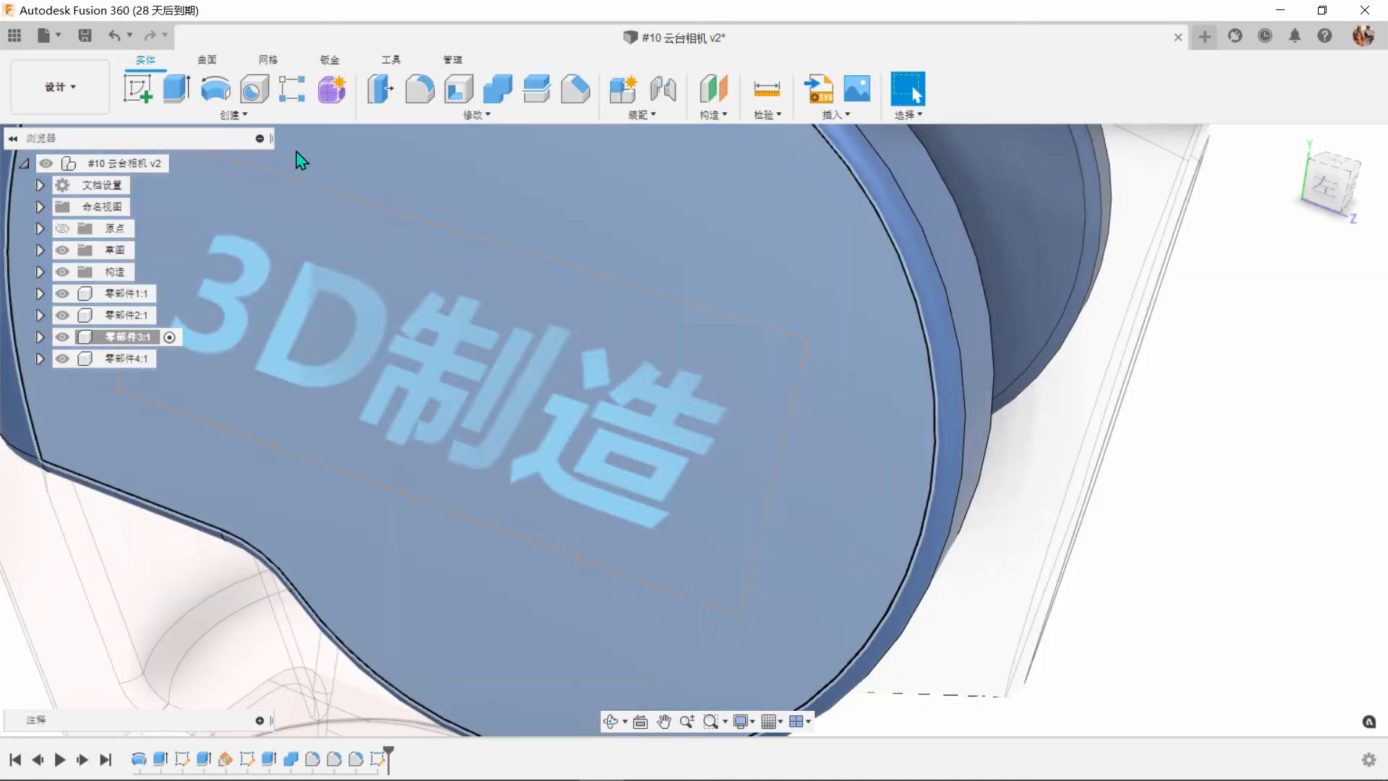
left_click(177, 89)
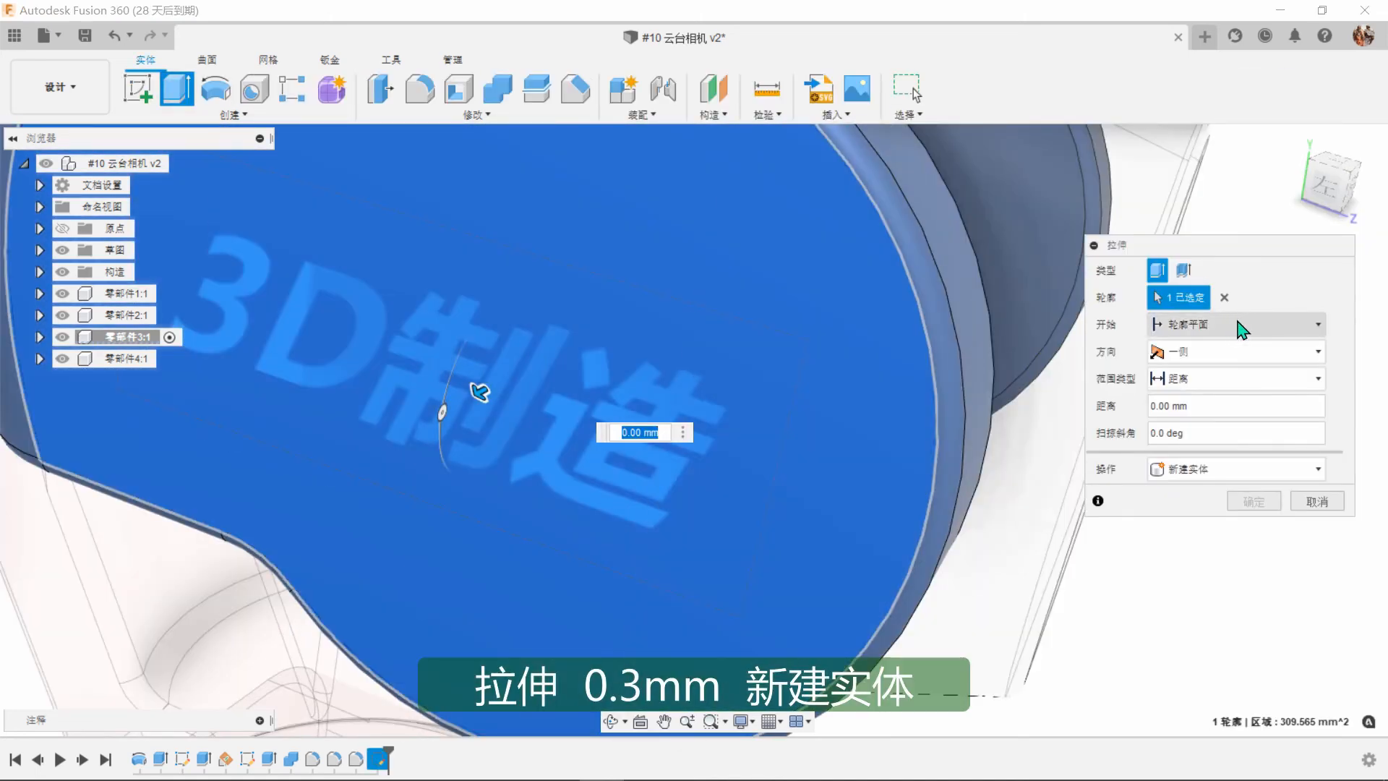
left_click(1224, 293)
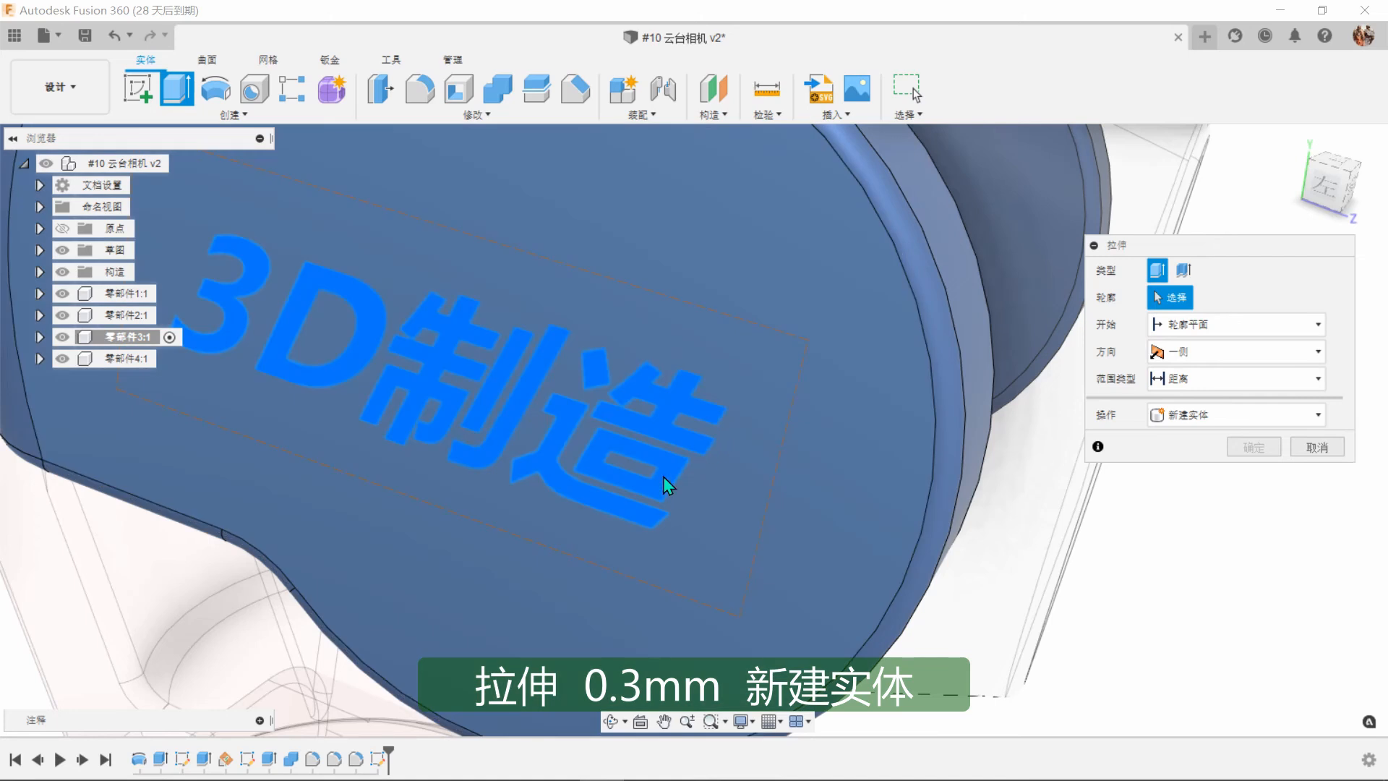
left_click(662, 475)
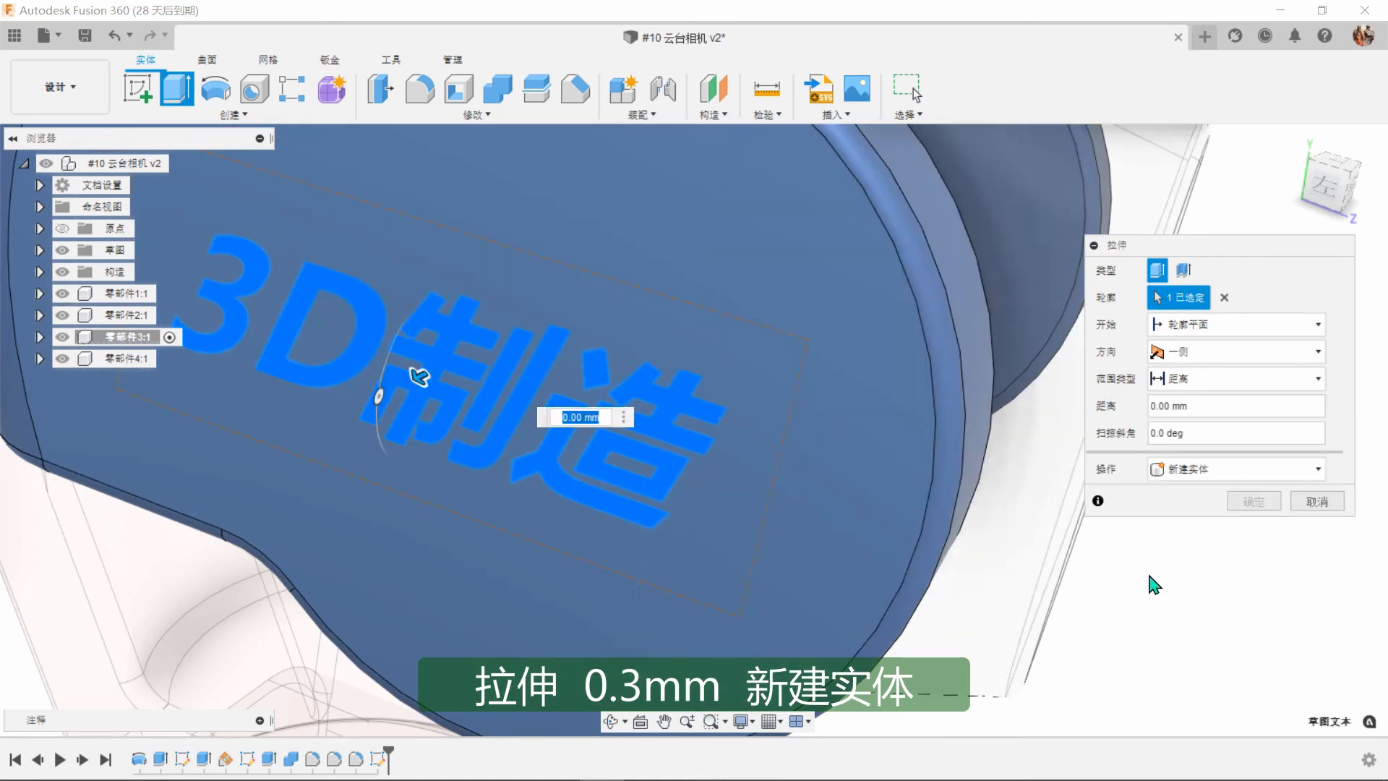
key("Return")
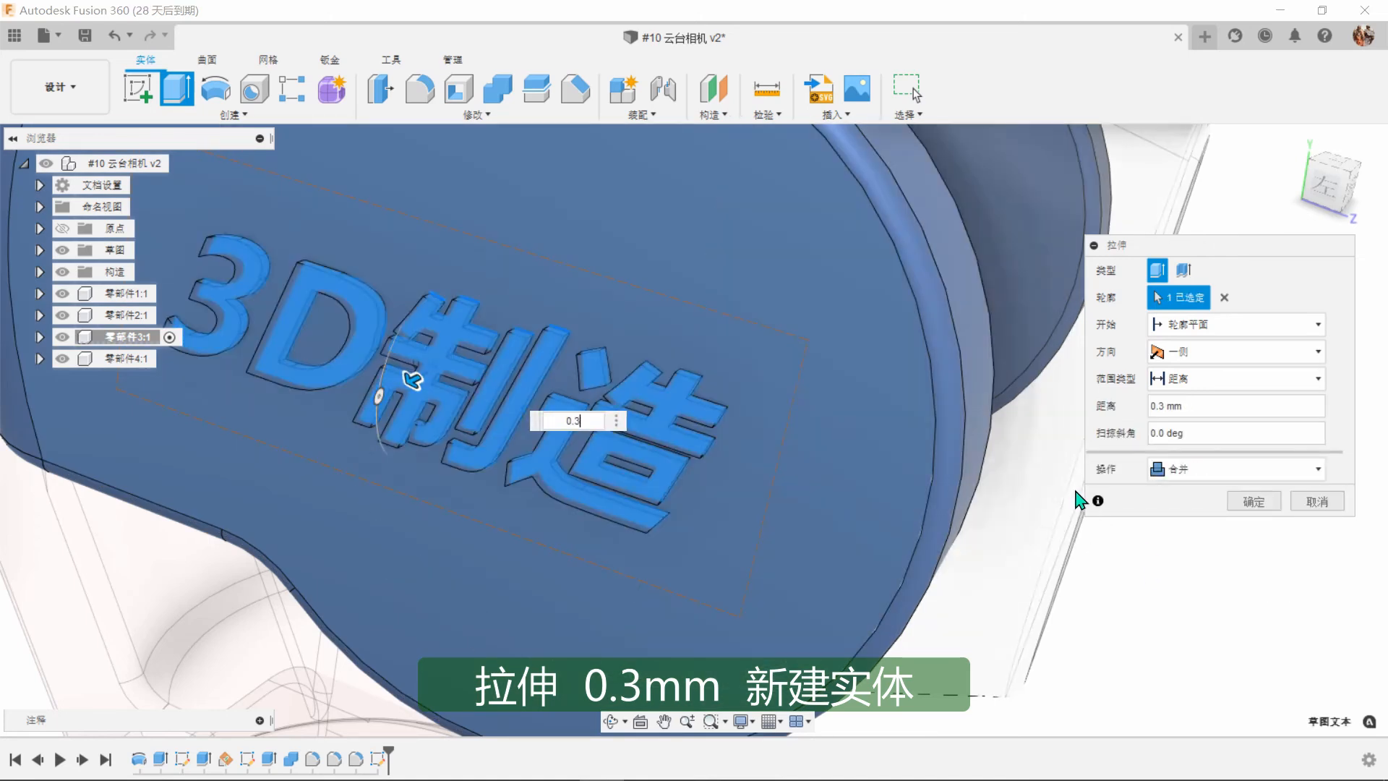
scroll(1080, 499, "down", 3)
left_click(1233, 469)
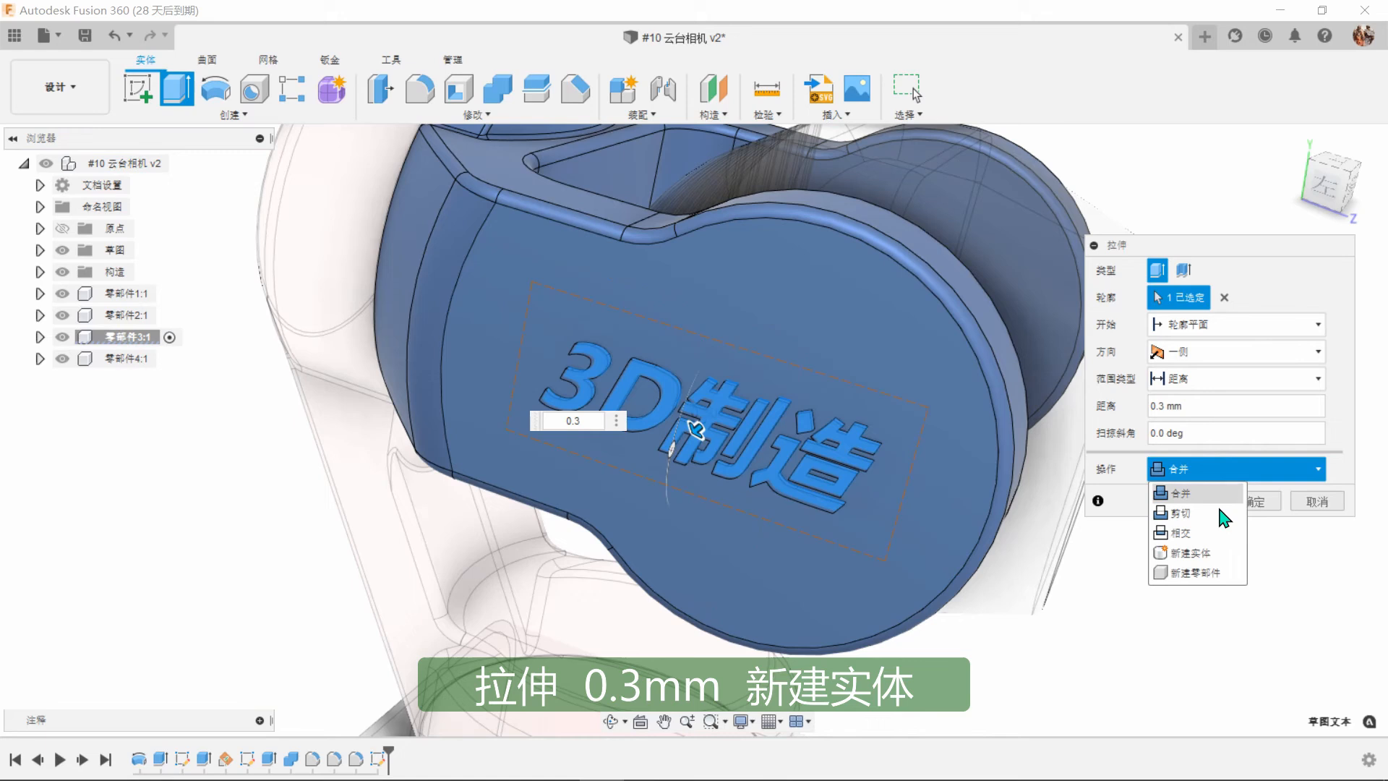
left_click(1200, 553)
left_click(1254, 502)
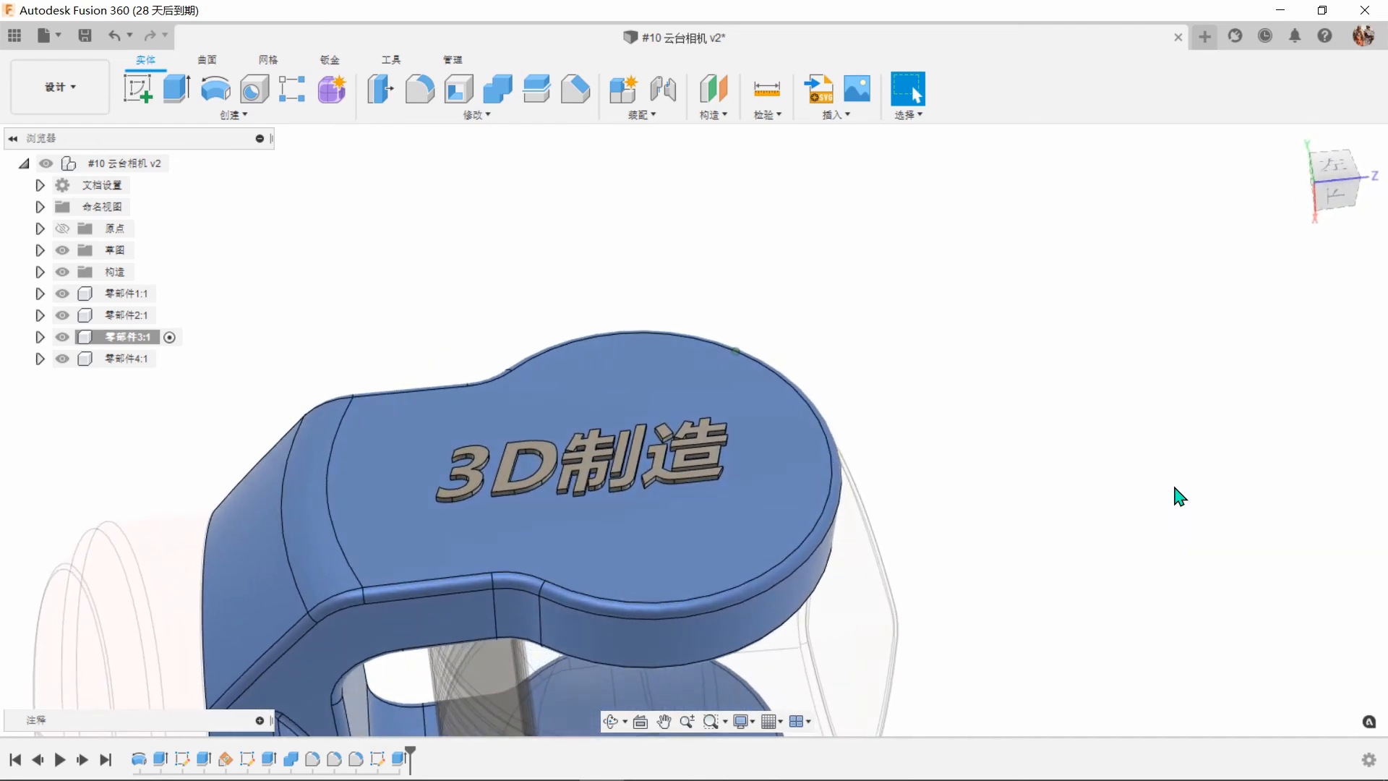
Apply the design's white appearance to the raised 3D制造 lettering bodies and close the appearance settings.
key("a")
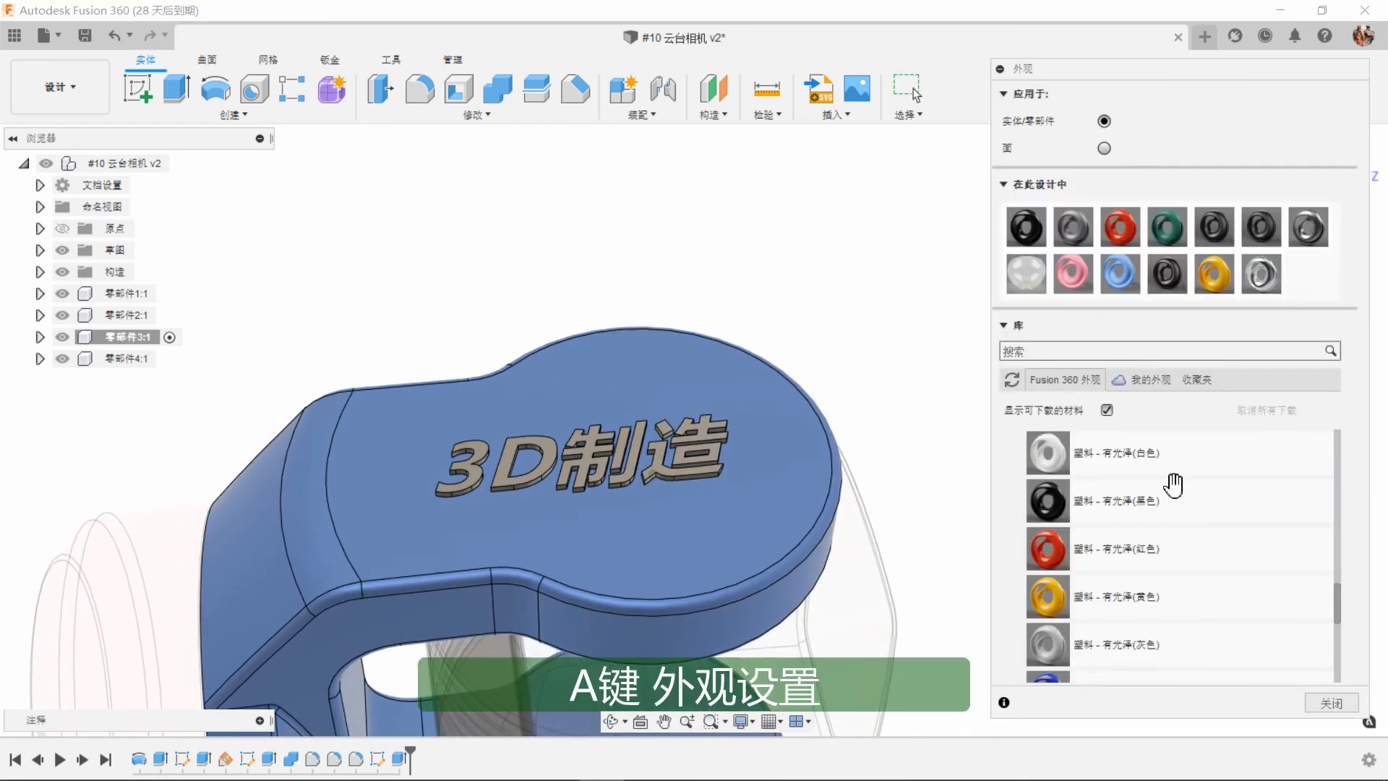
left_click_drag(1260, 273, 722, 469)
left_click_drag(1260, 274, 466, 430)
left_click(1339, 706)
Activate the top-level assembly #10 云台相机 v2 so that all components are active.
scroll(1202, 496, "down", 6)
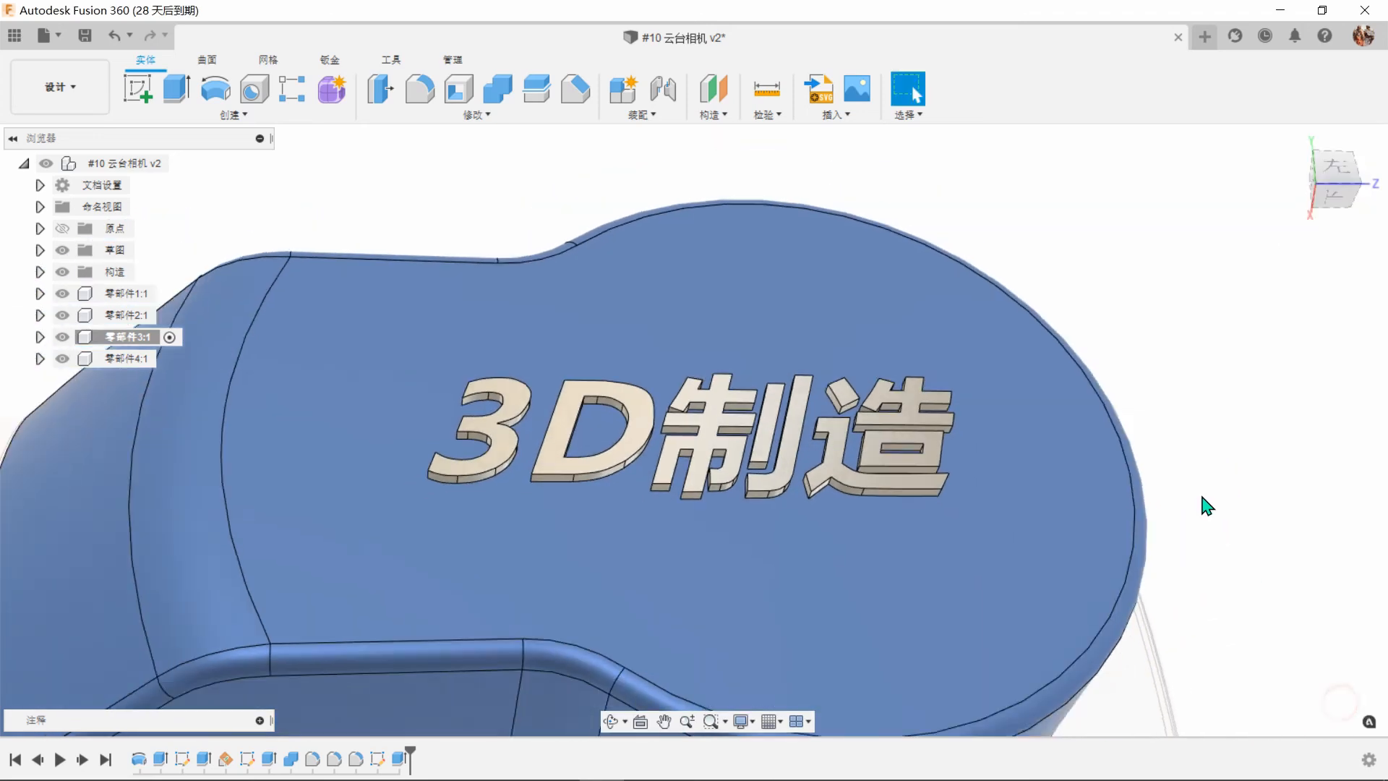
middle_click_drag(1203, 496, 964, 446, "shift")
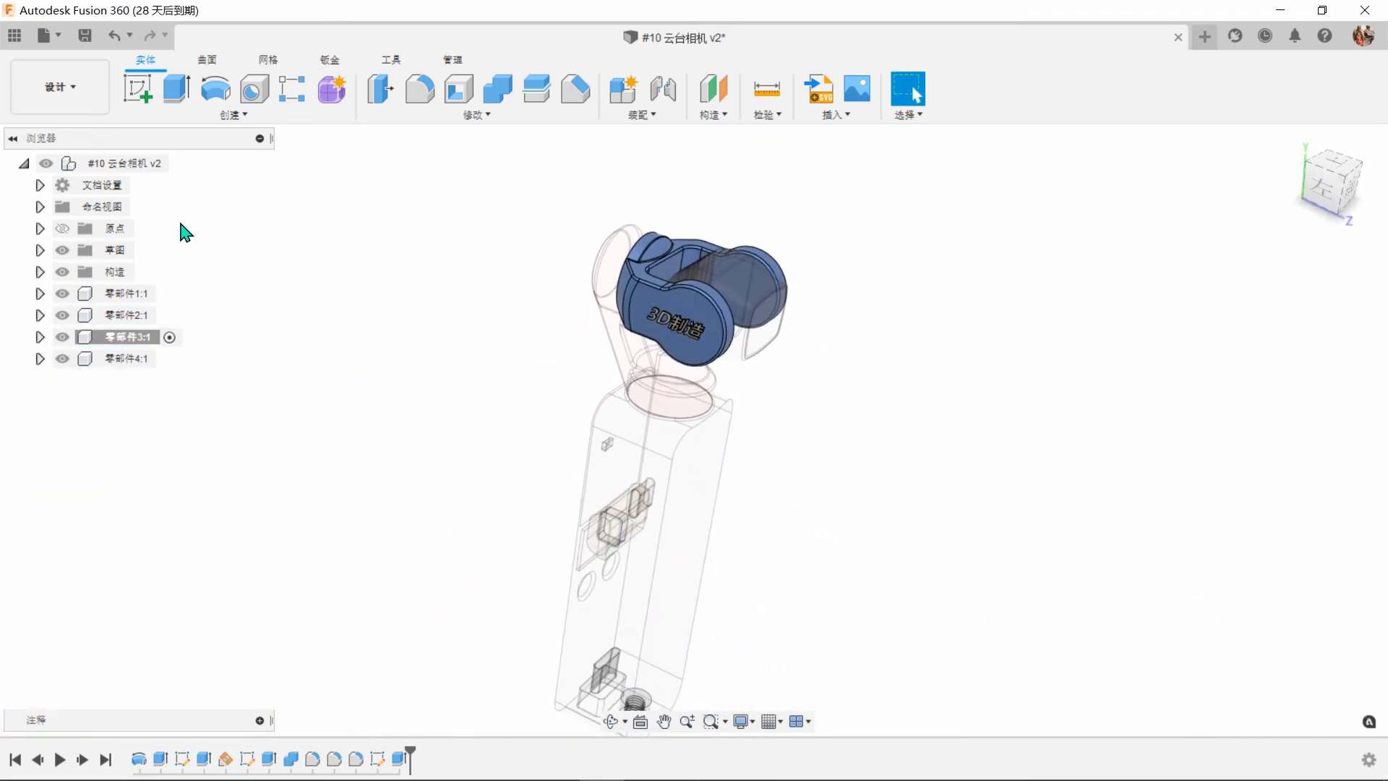
left_click(186, 164)
left_click(958, 405)
middle_click_drag(878, 394, 835, 383, "shift")
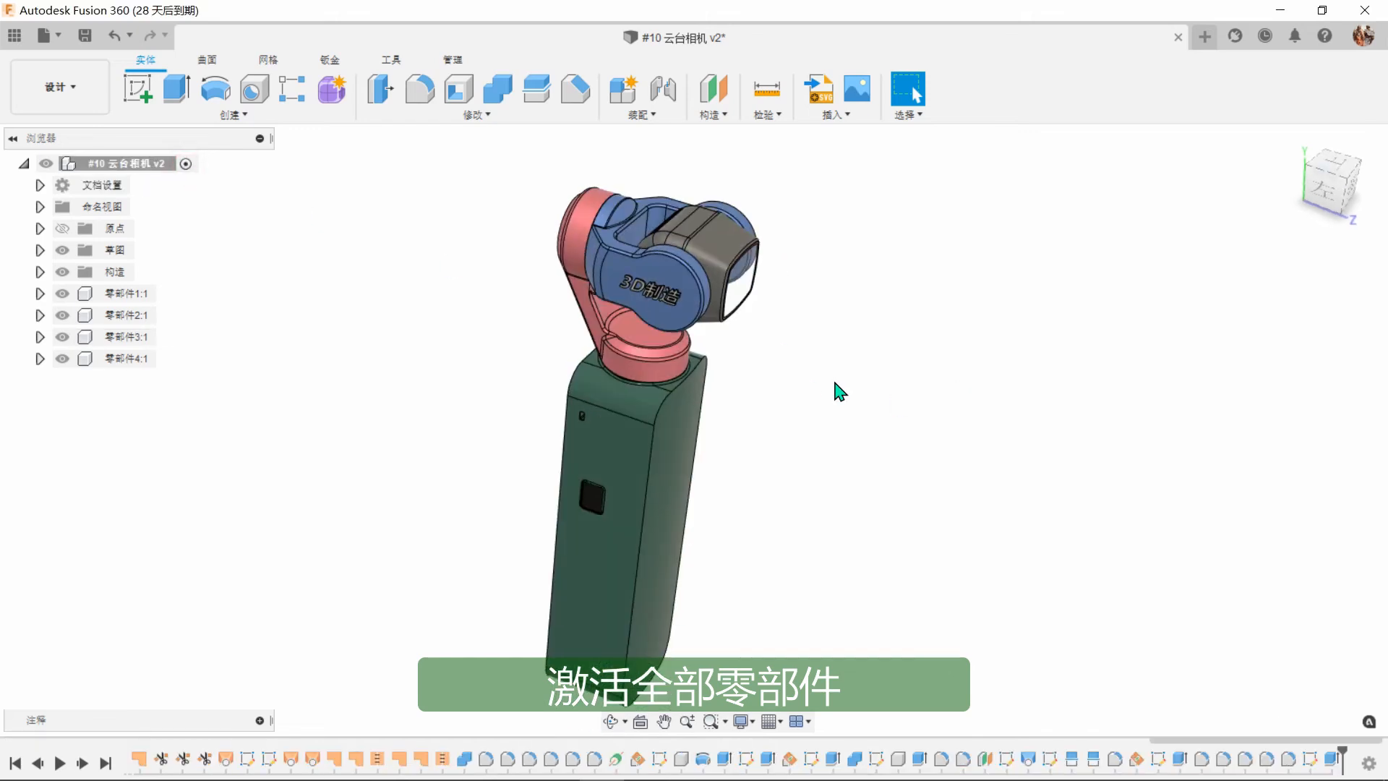
Move the camera head, blue fork and red bracket apart from the green handle and capture the new component positions.
scroll(838, 391, "up", 5)
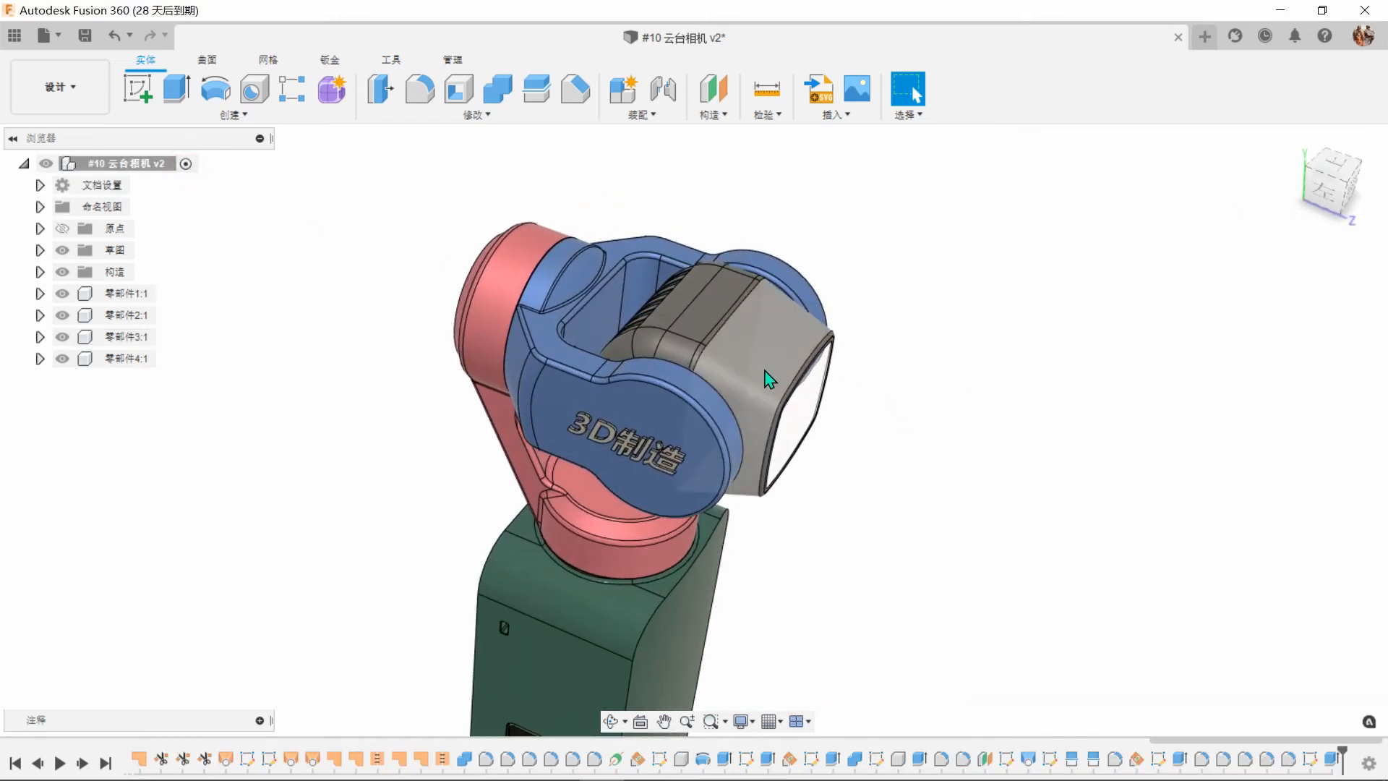
left_click_drag(769, 379, 1256, 410)
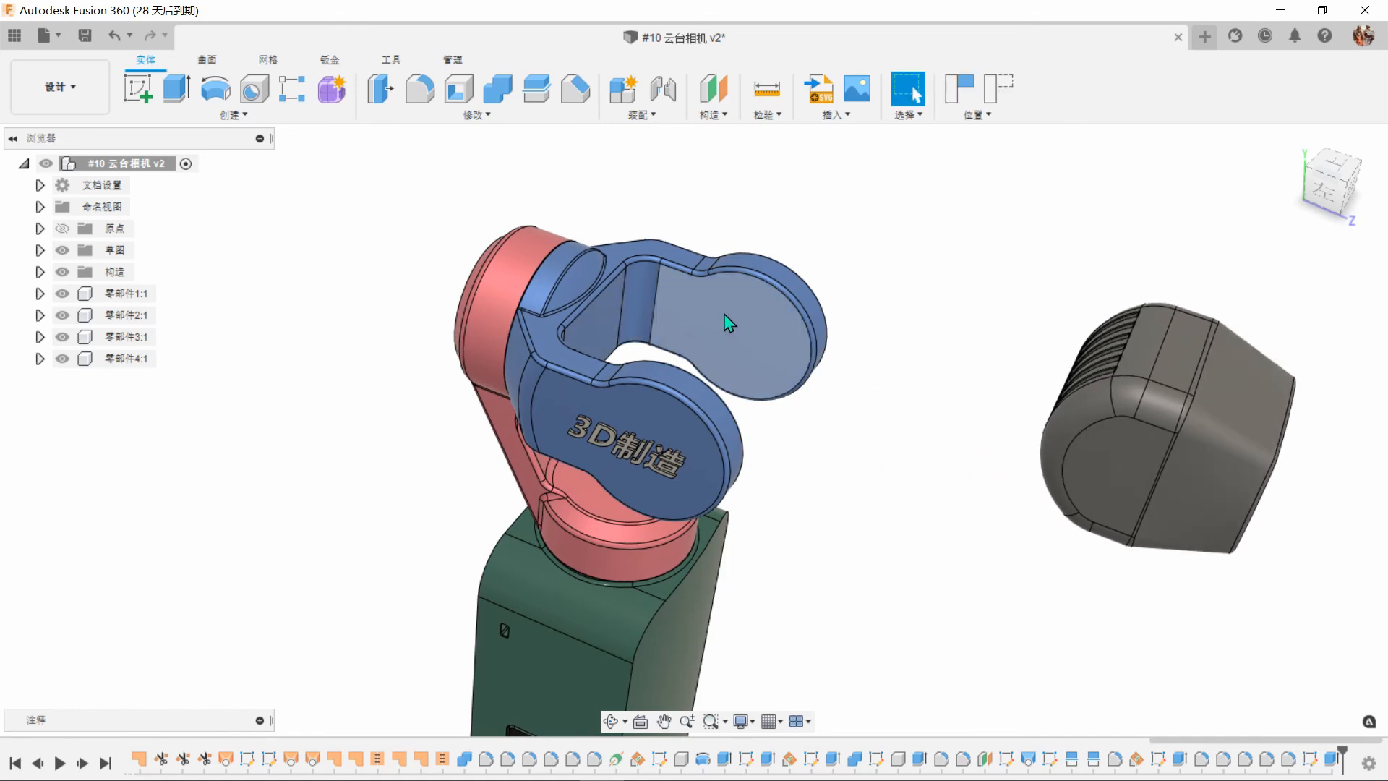
left_click_drag(729, 323, 904, 218)
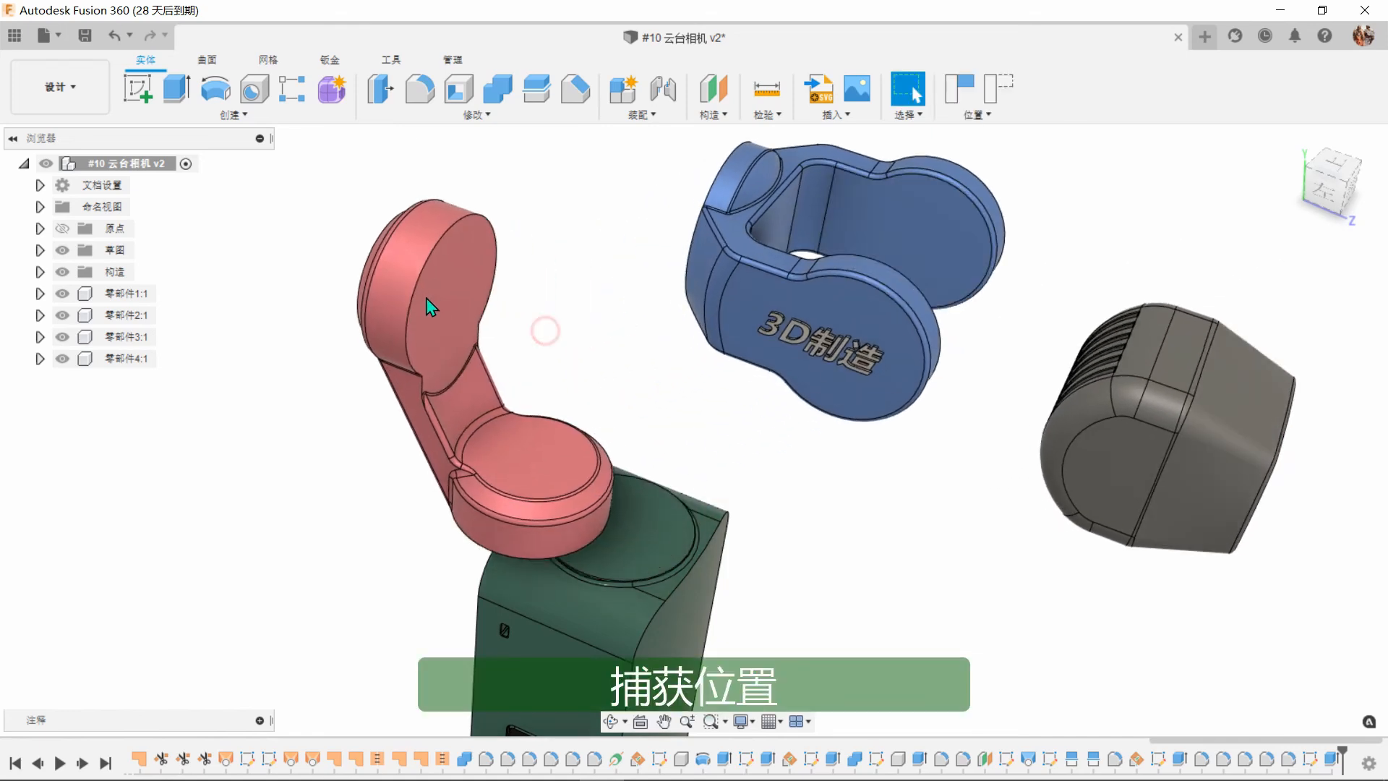
left_click_drag(427, 298, 283, 280)
scroll(433, 286, "down", 2)
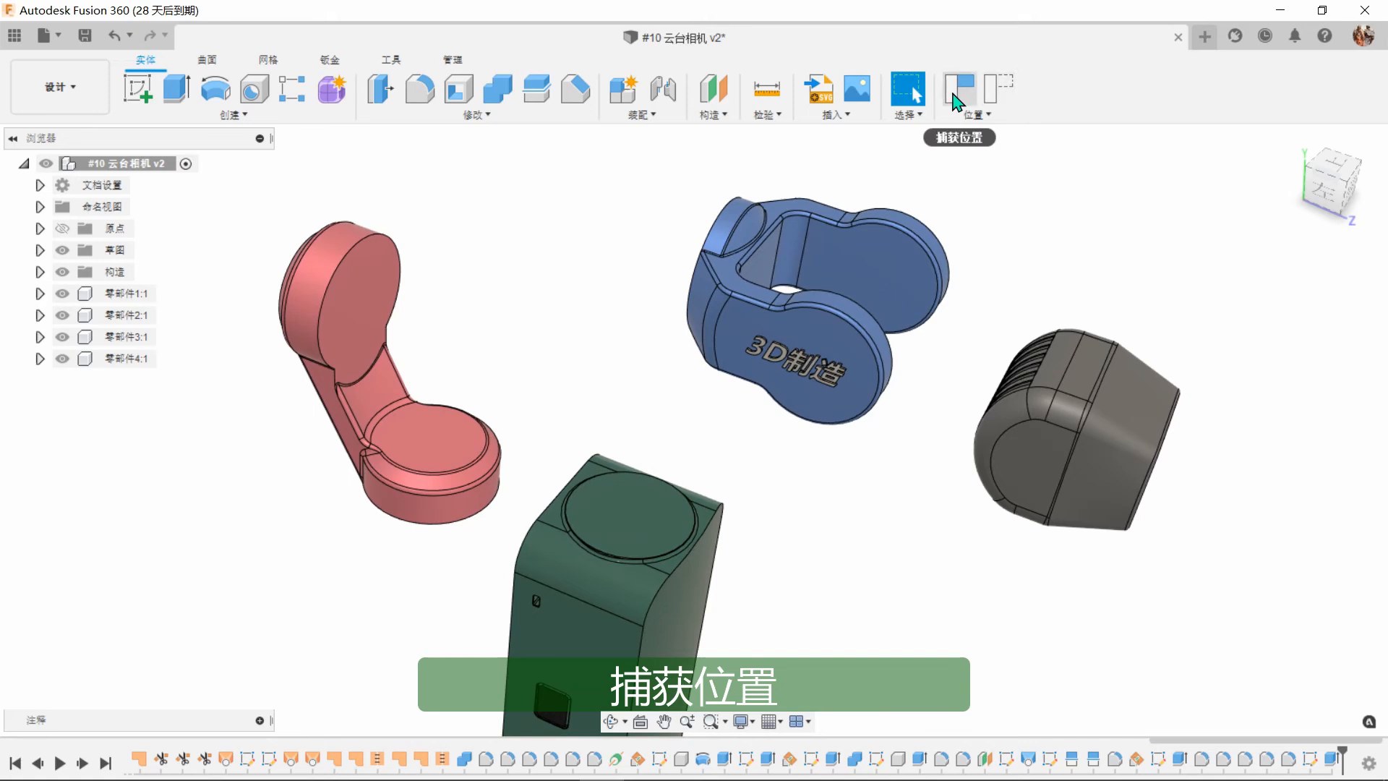
left_click(958, 92)
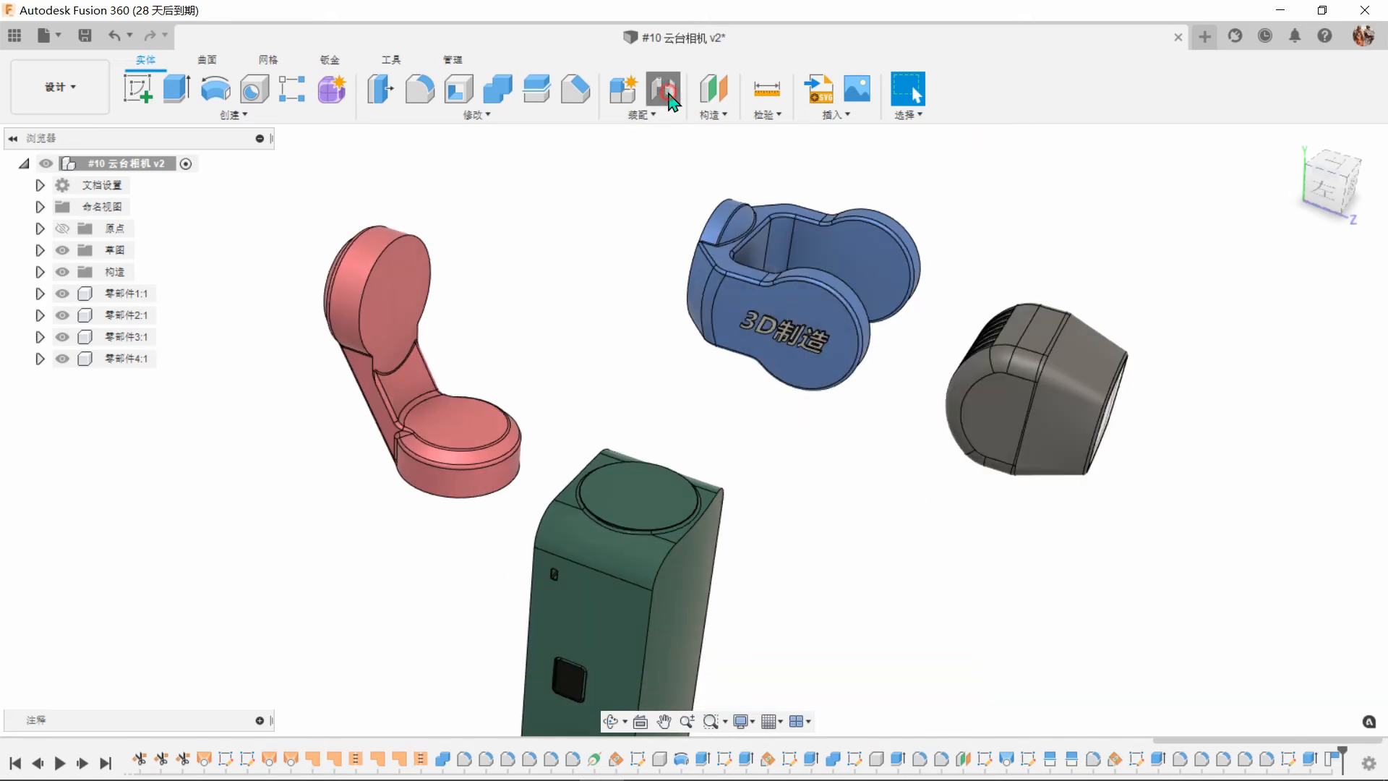
Join the red bracket's round underside to the circular face on top of the green handle with a revolute (旋转) joint about the Z axis.
left_click(670, 97)
middle_click_drag(817, 470, 688, 435, "shift")
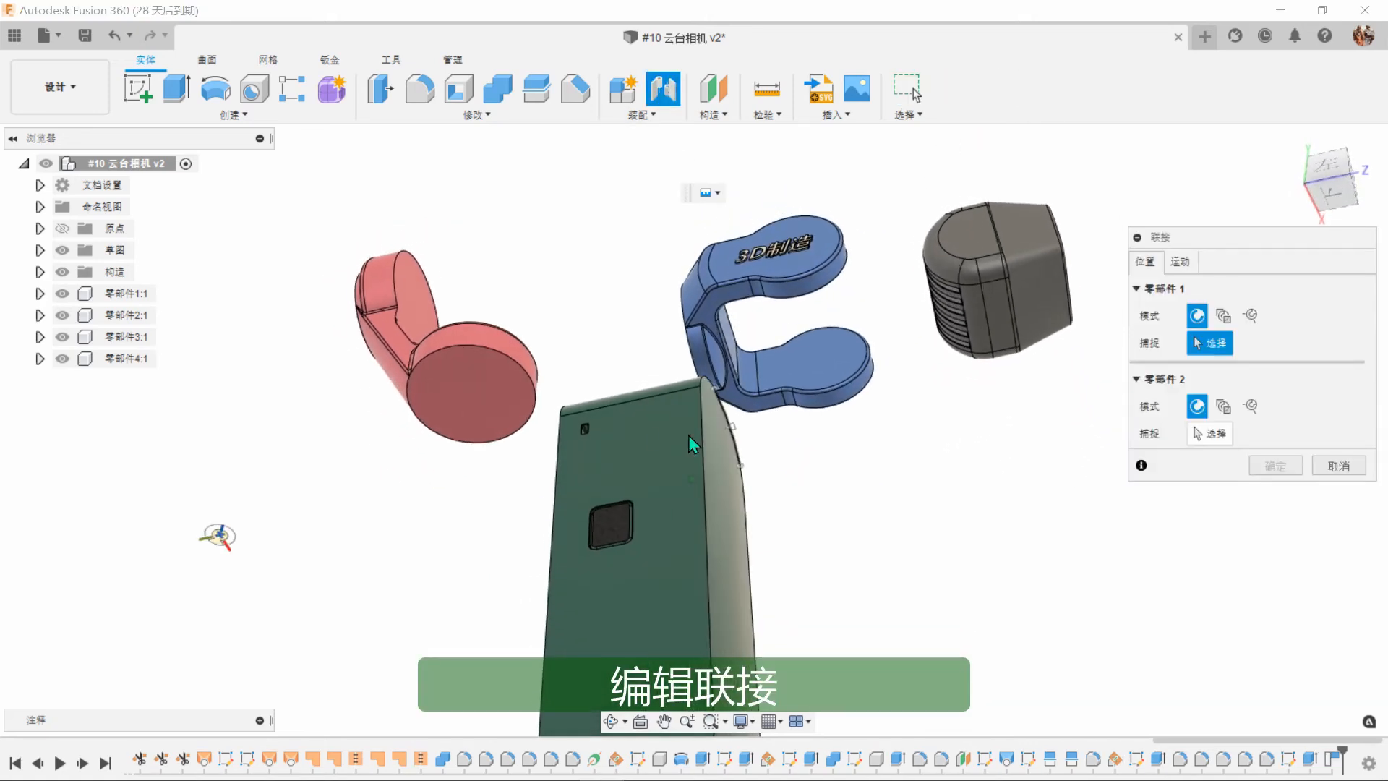
left_click(472, 398)
middle_click_drag(475, 397, 779, 441, "shift")
scroll(780, 442, "up", 2)
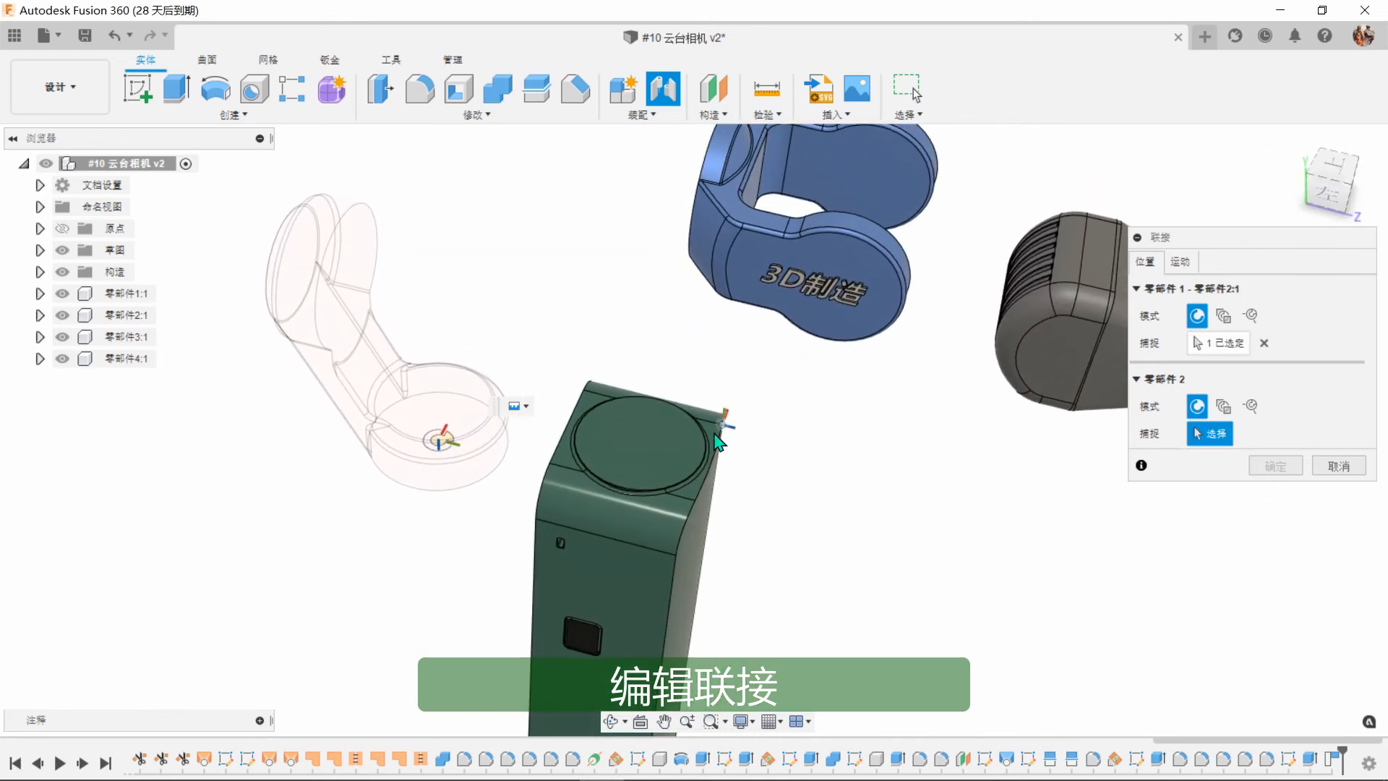
left_click(646, 452)
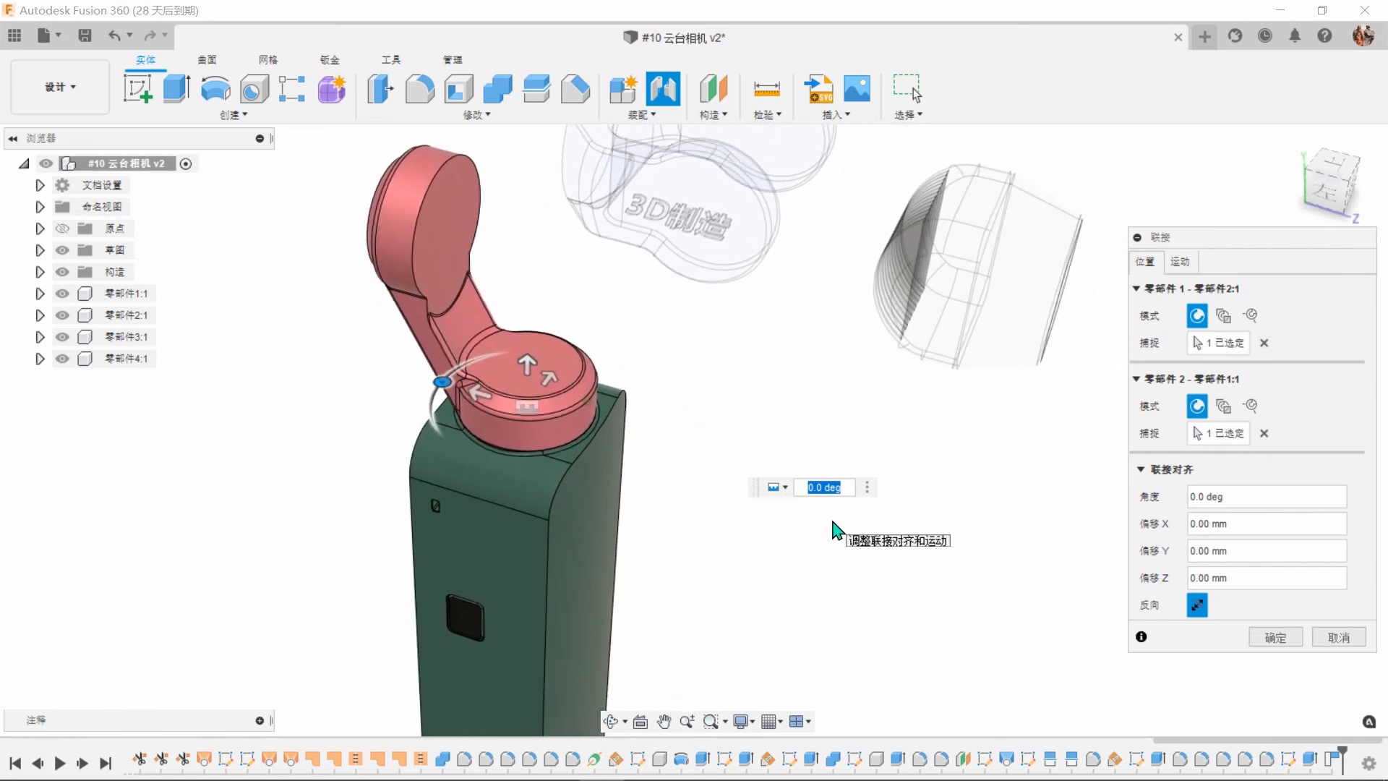
left_click(1180, 262)
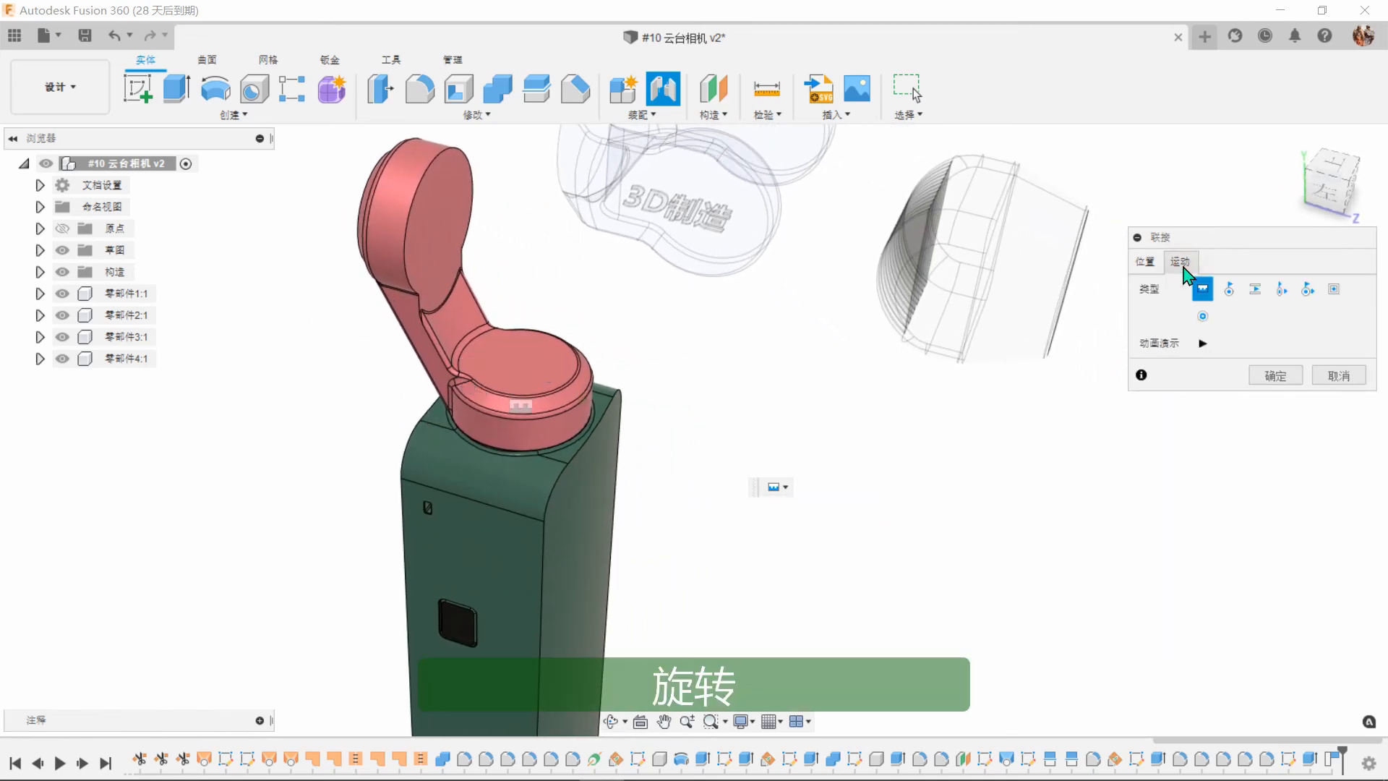
left_click(1229, 289)
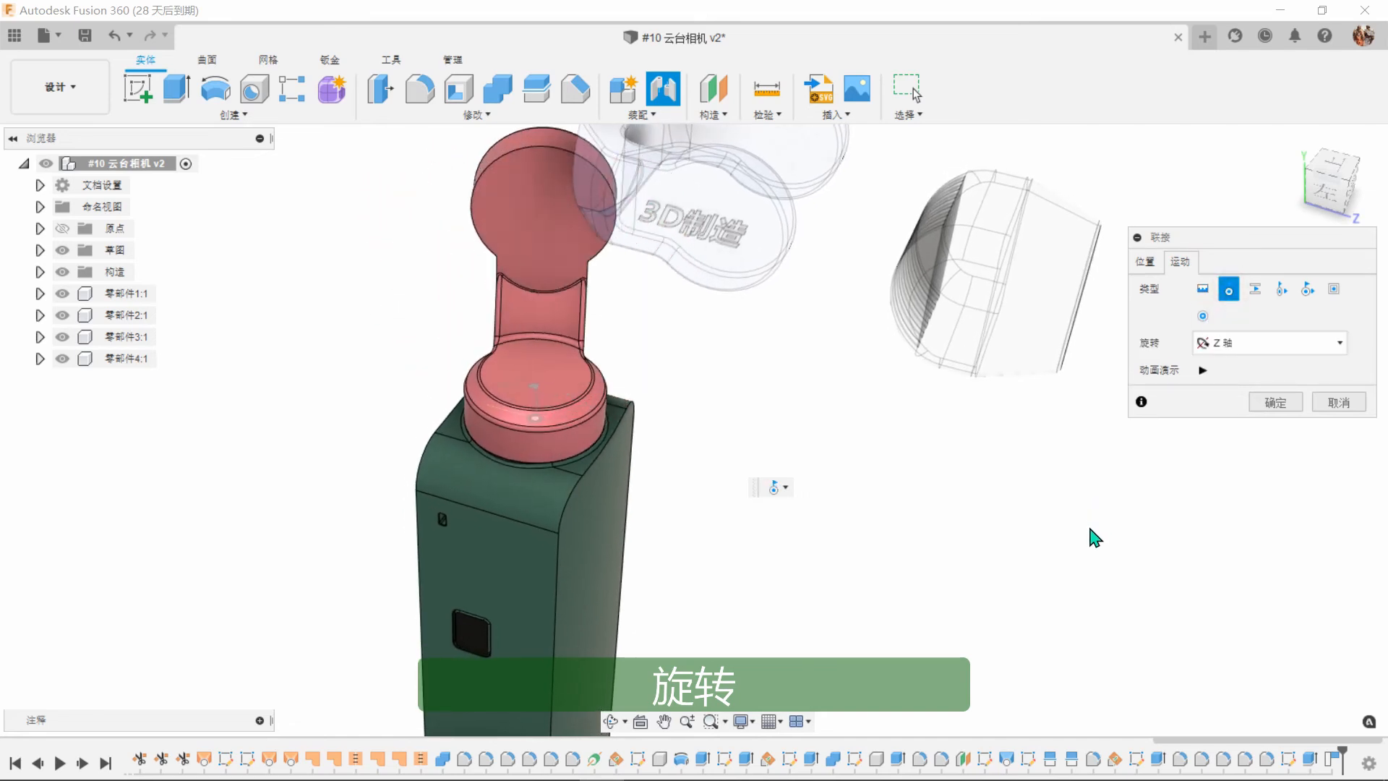
left_click(1273, 400)
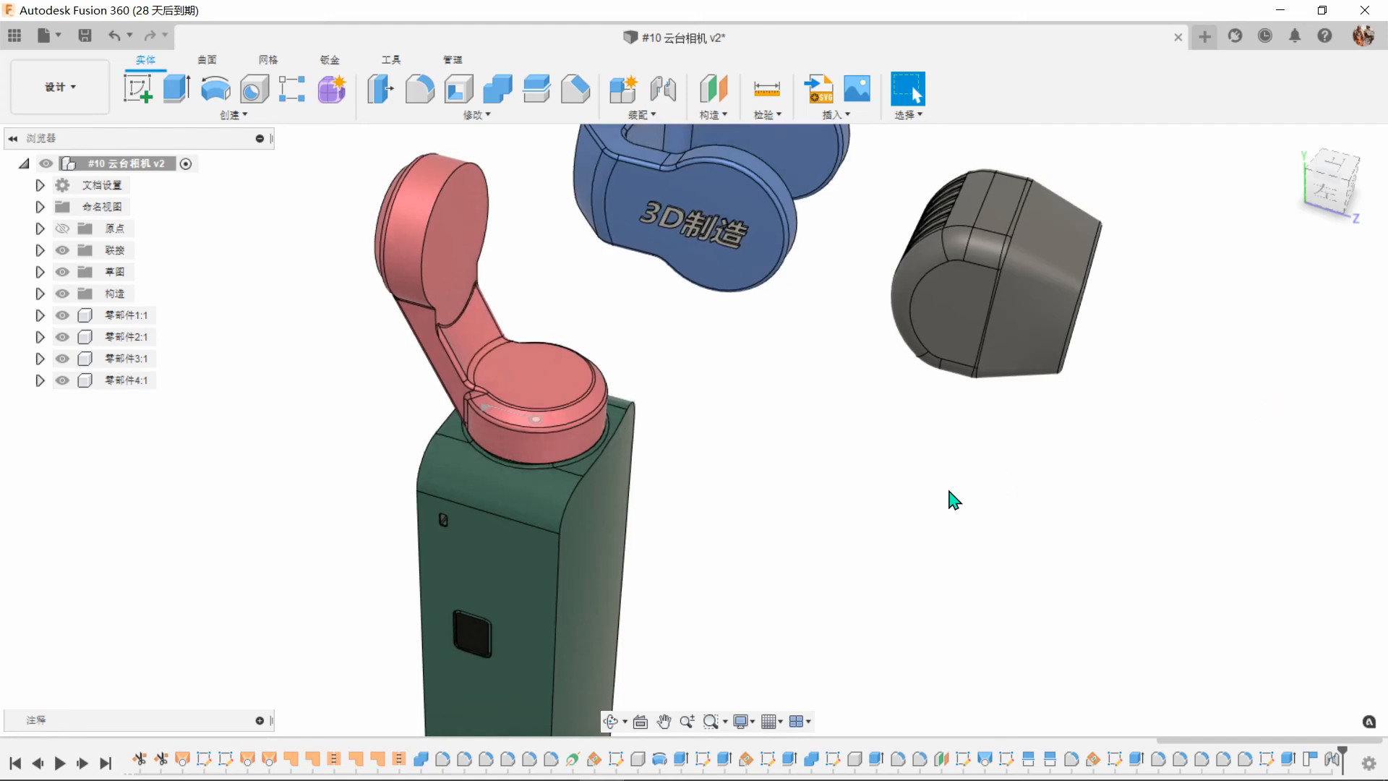
Limit joint 旋转1 to a minimum of 0° and a maximum of 360° with rest at 0°, previewing the motion before accepting.
left_click(40, 250)
left_click(57, 272)
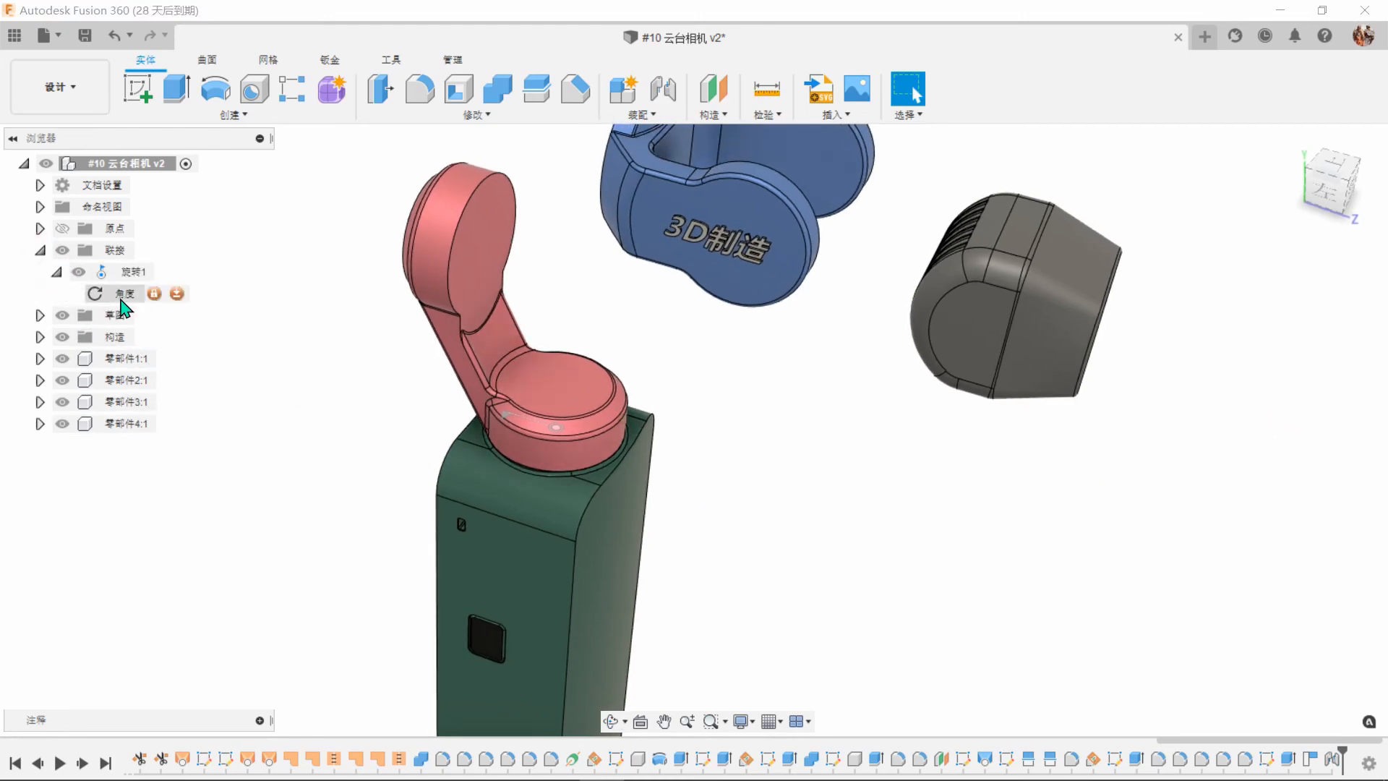
left_click(176, 293)
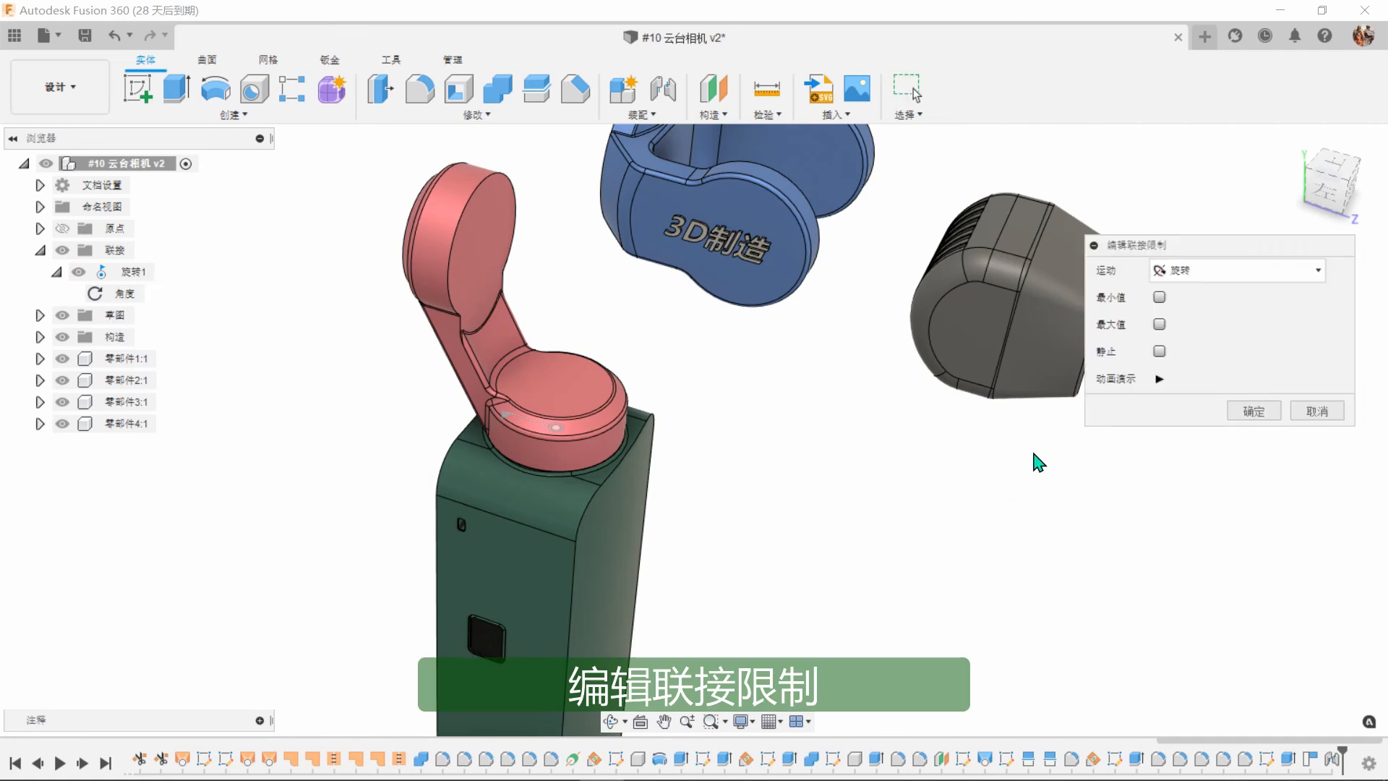
left_click(1159, 298)
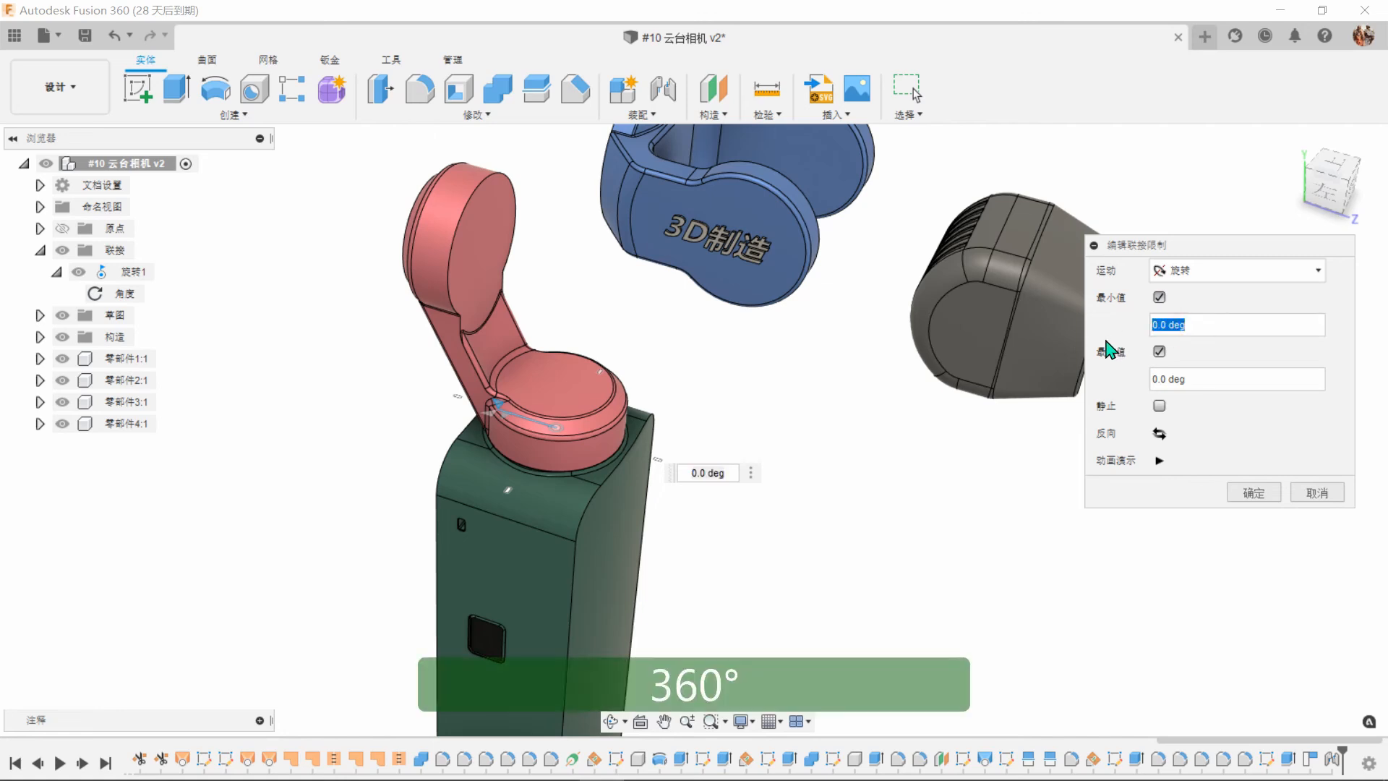
left_click(1159, 405)
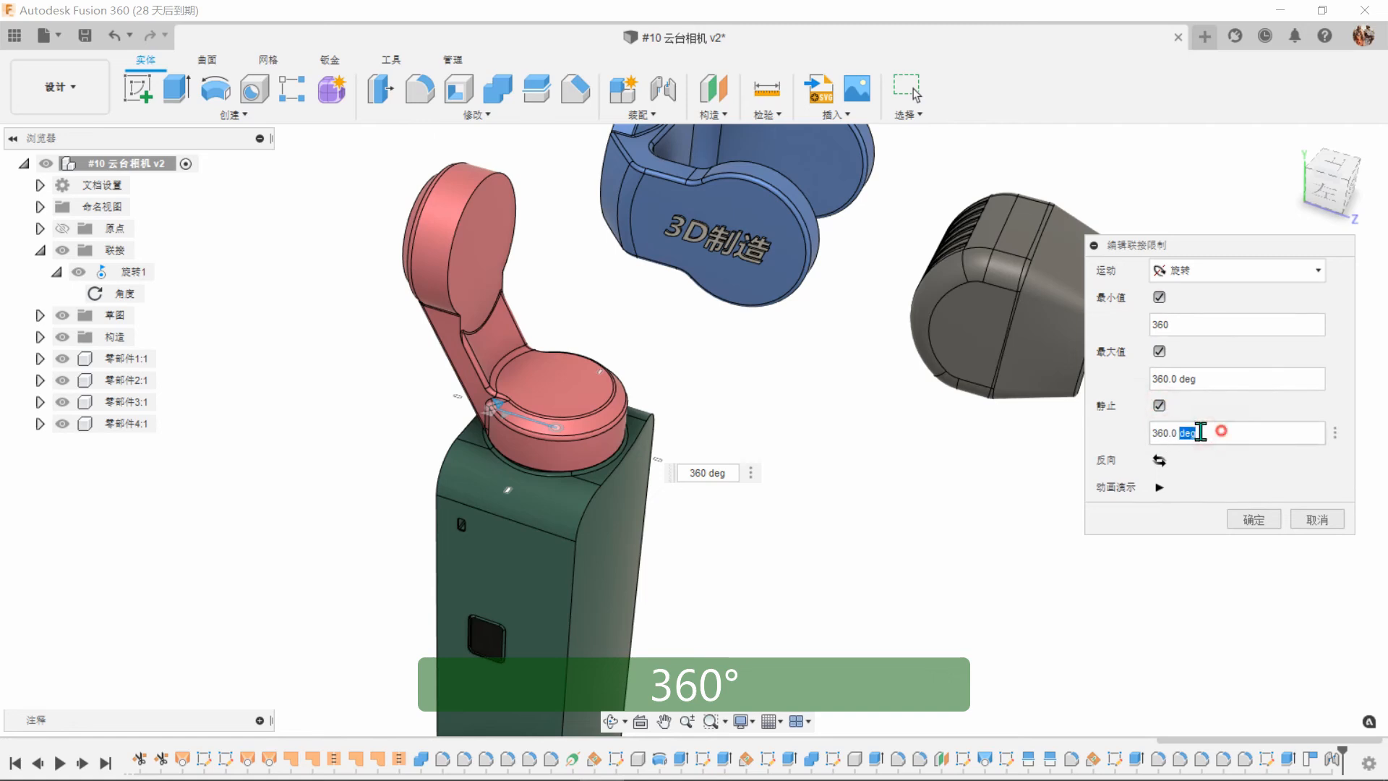
type("0")
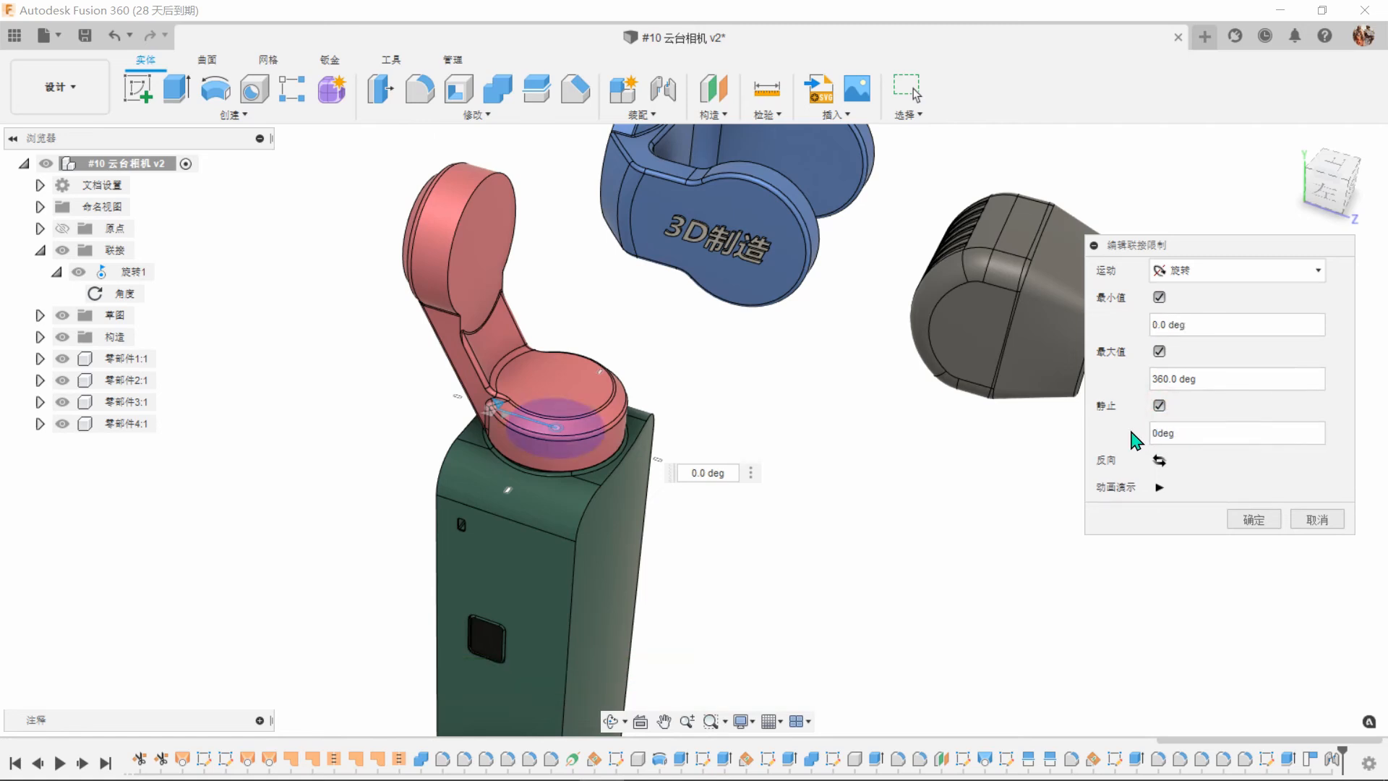
left_click(1159, 488)
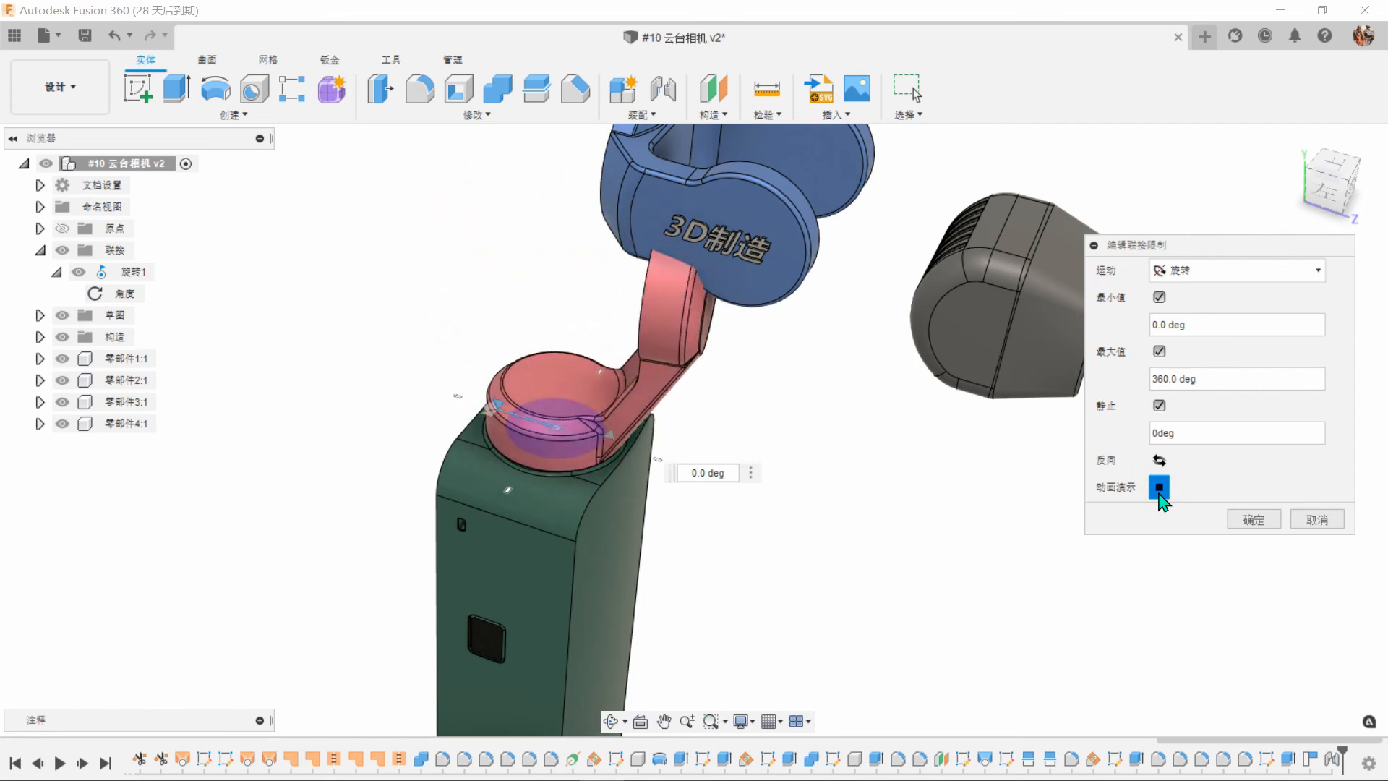
left_click(1159, 487)
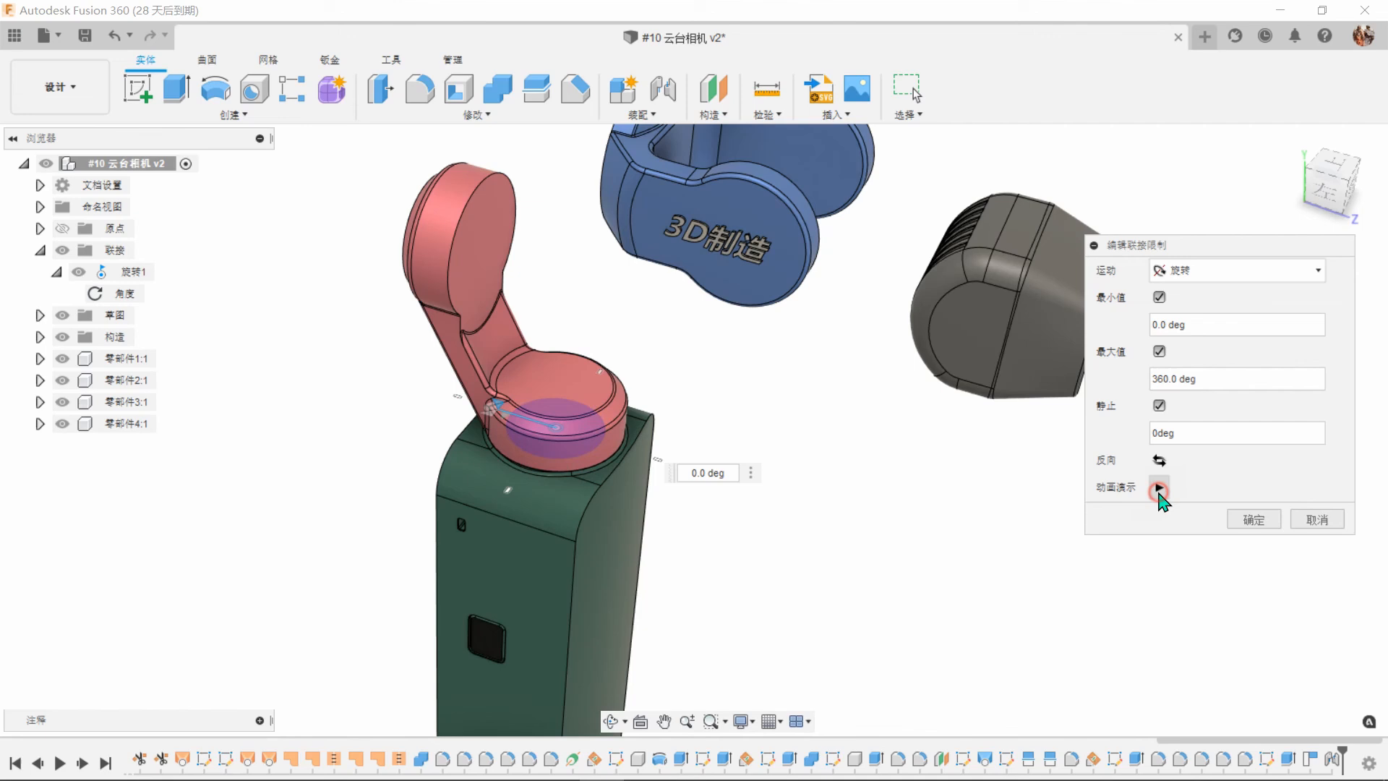
left_click(1254, 520)
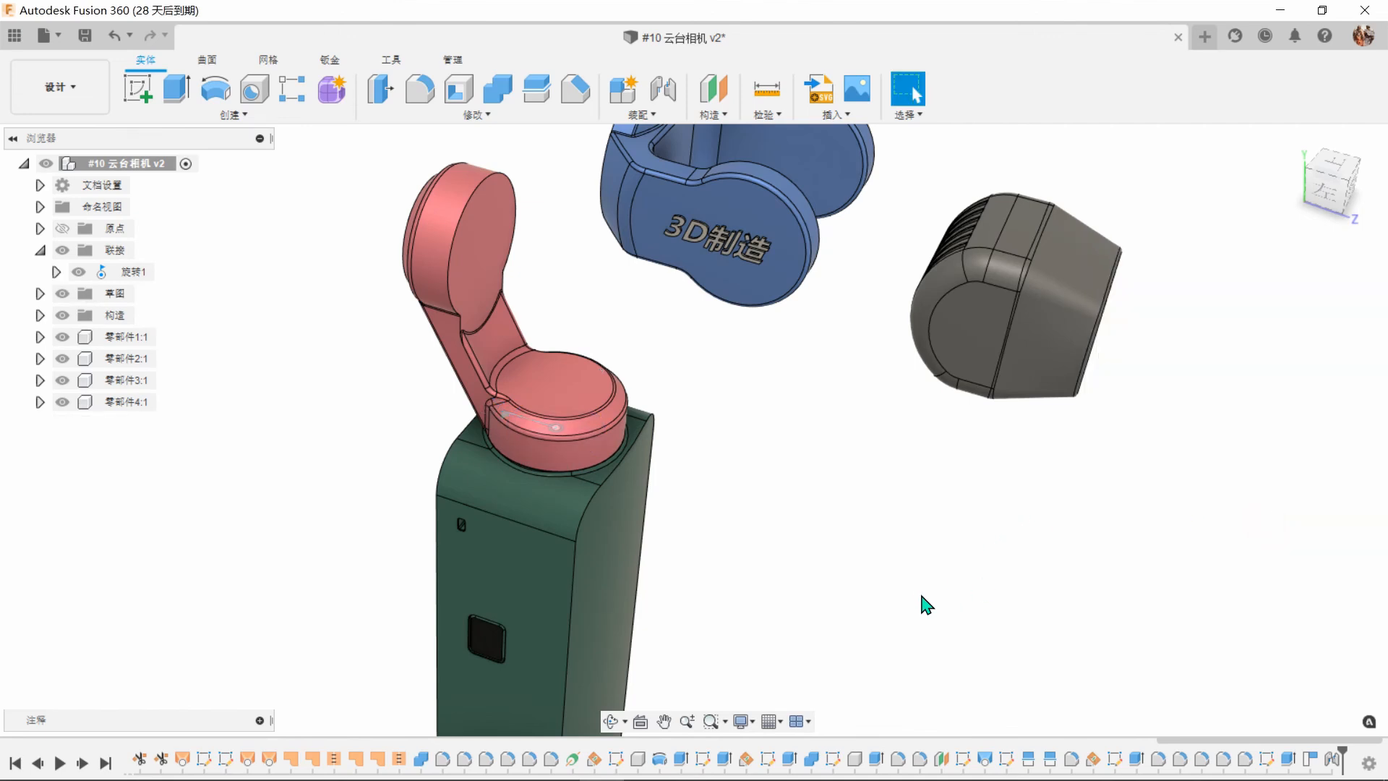
Join the blue fork's round back face to the red bracket's upper round face with a revolute joint at 0° and zero offsets.
left_click(665, 102)
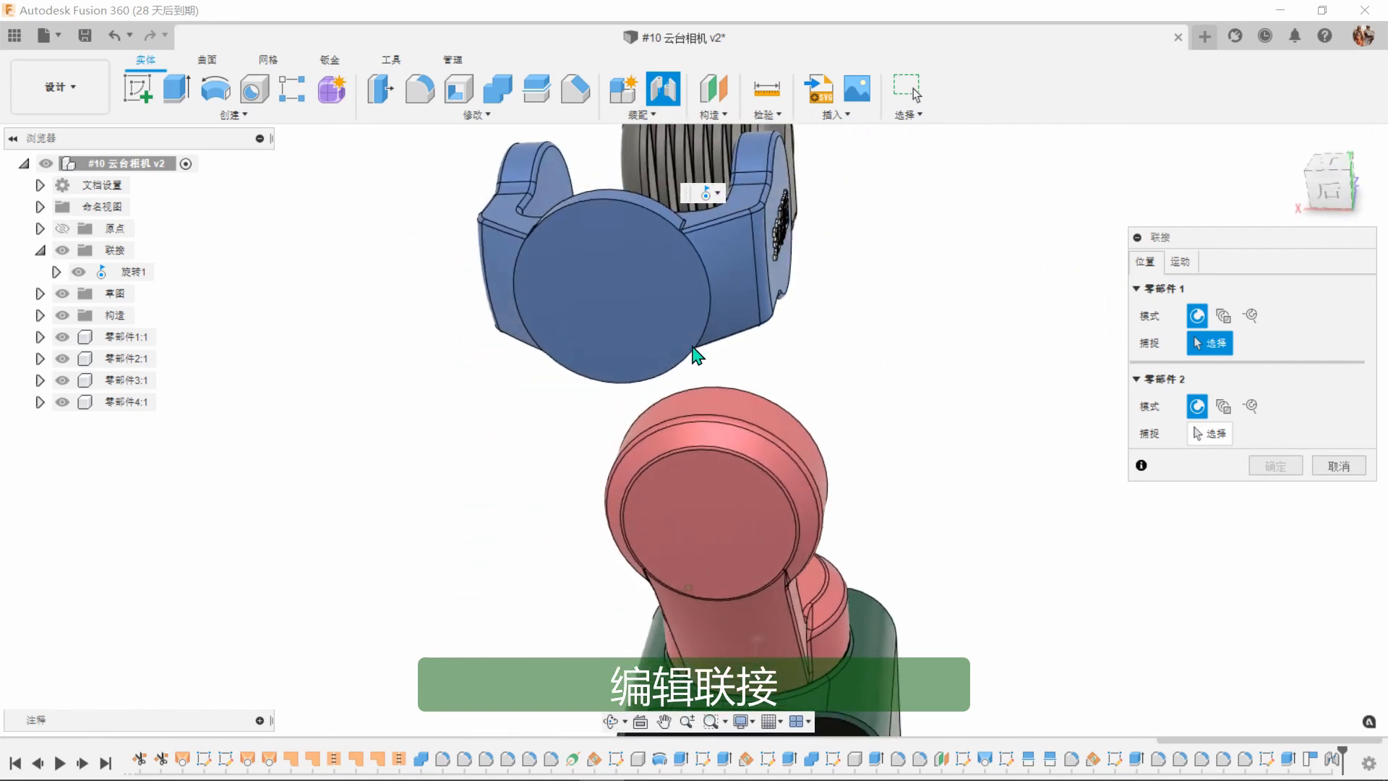
left_click(615, 296)
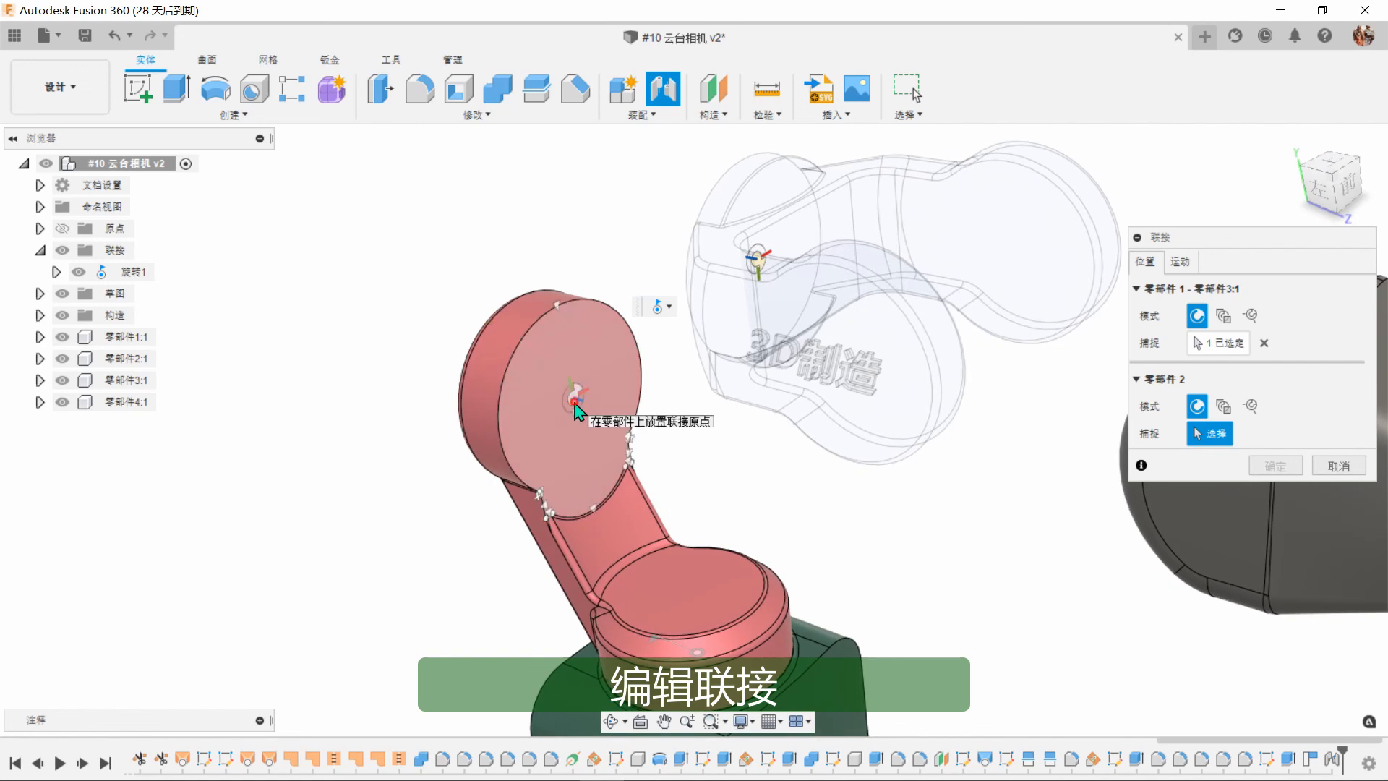
left_click(575, 405)
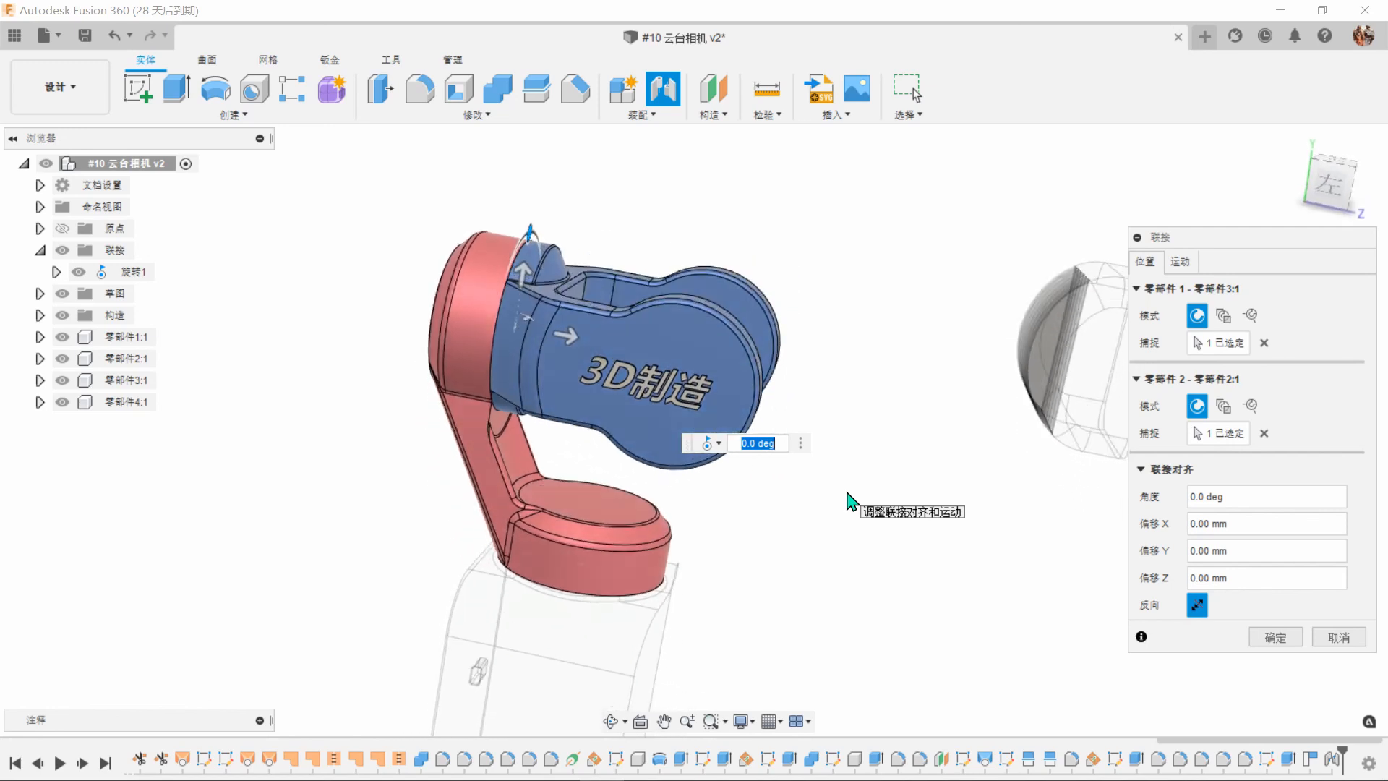
left_click(1279, 638)
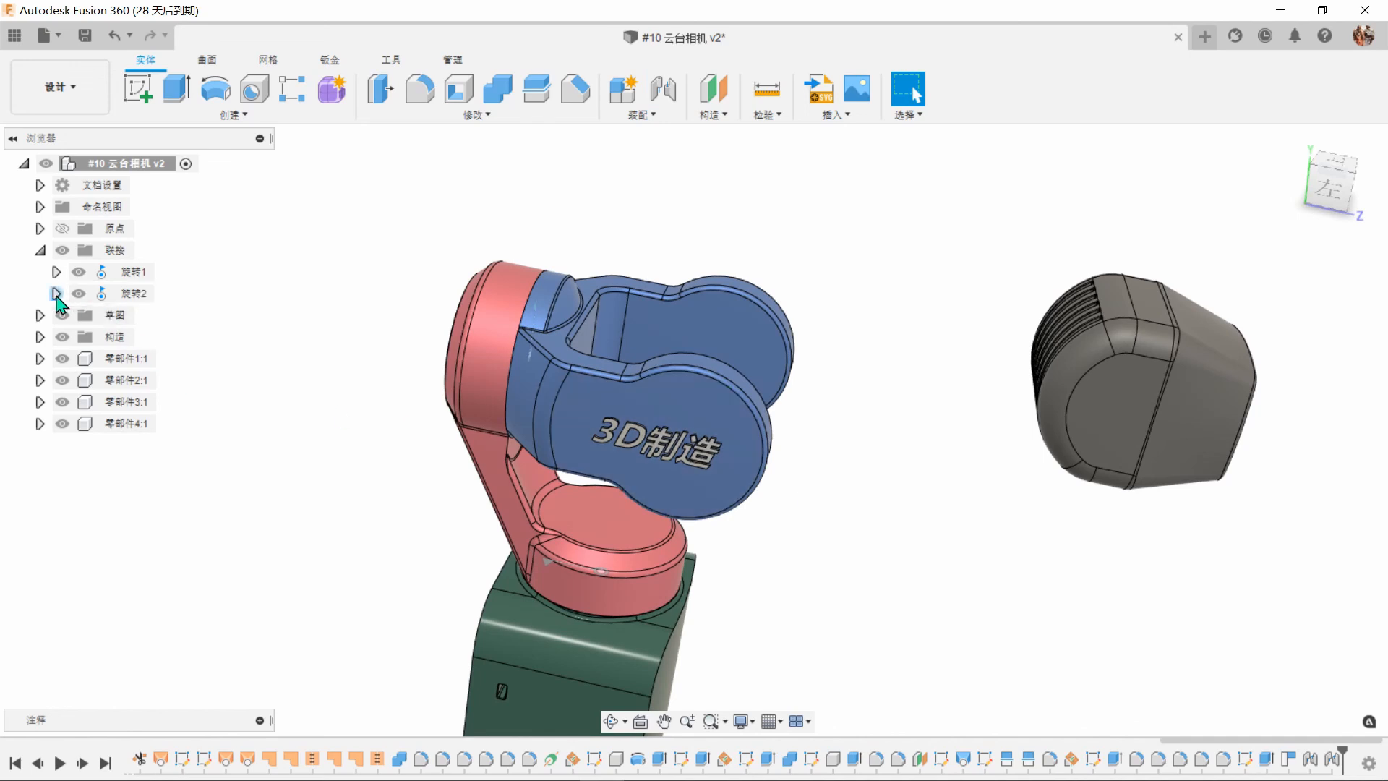
Limit joint 旋转2 to a minimum of 0° and a maximum of 360° with rest at 0°, previewing the motion before accepting.
left_click(55, 293)
left_click(176, 315)
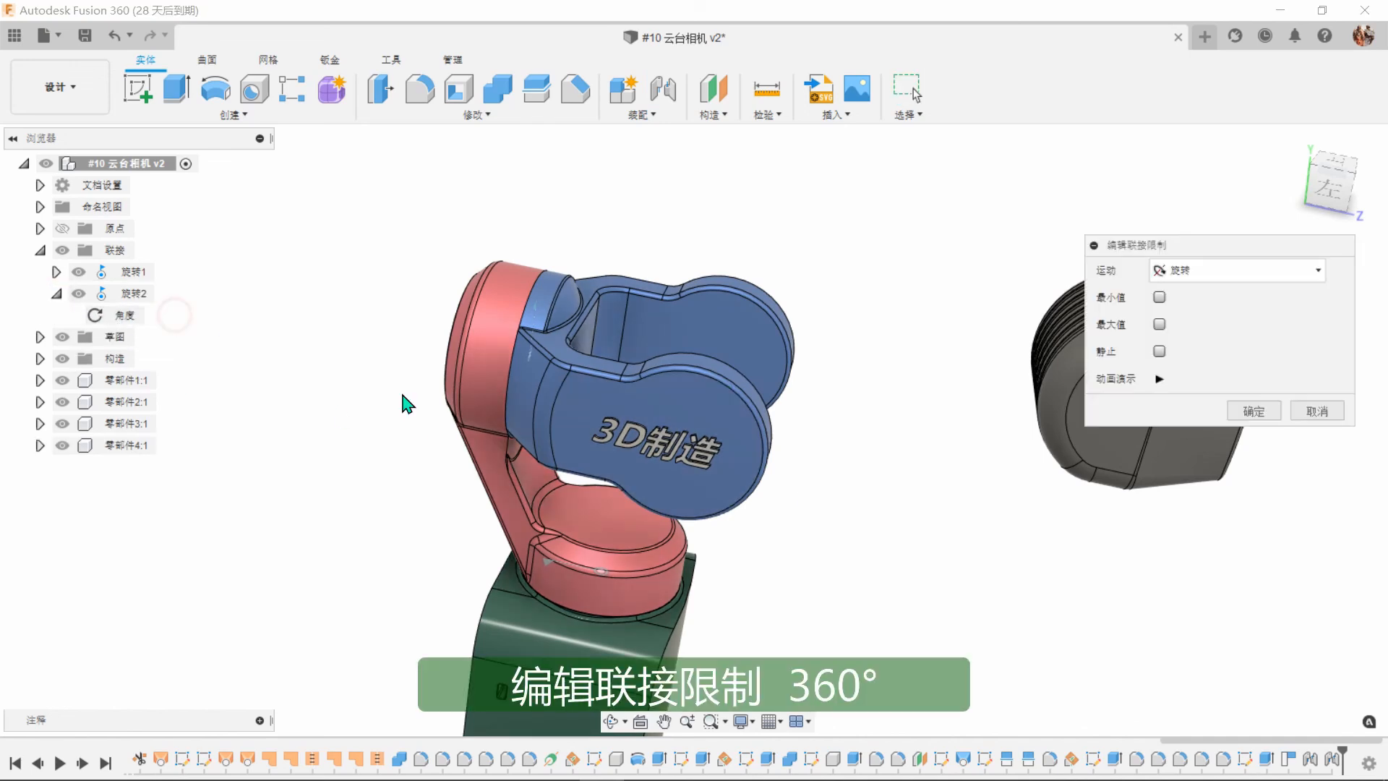
left_click(1159, 297)
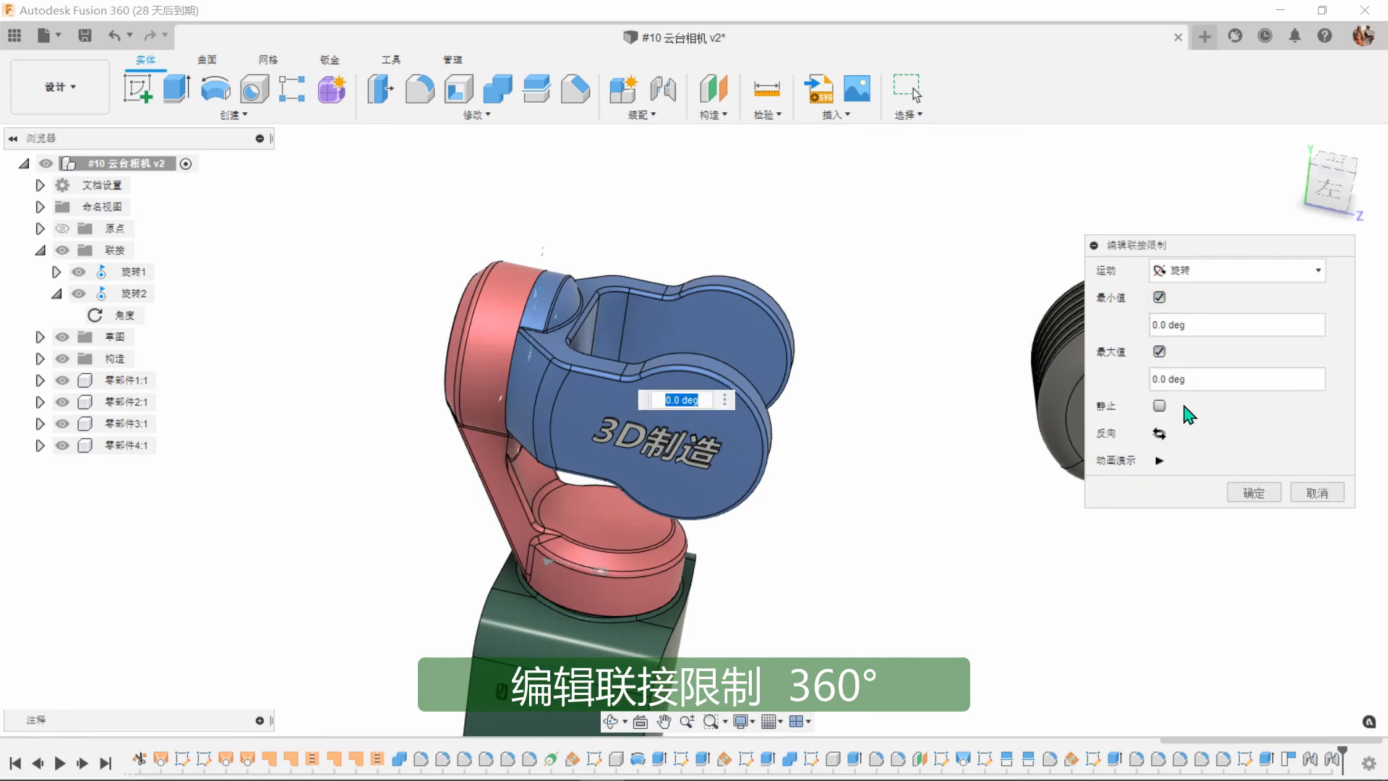
left_click(1159, 406)
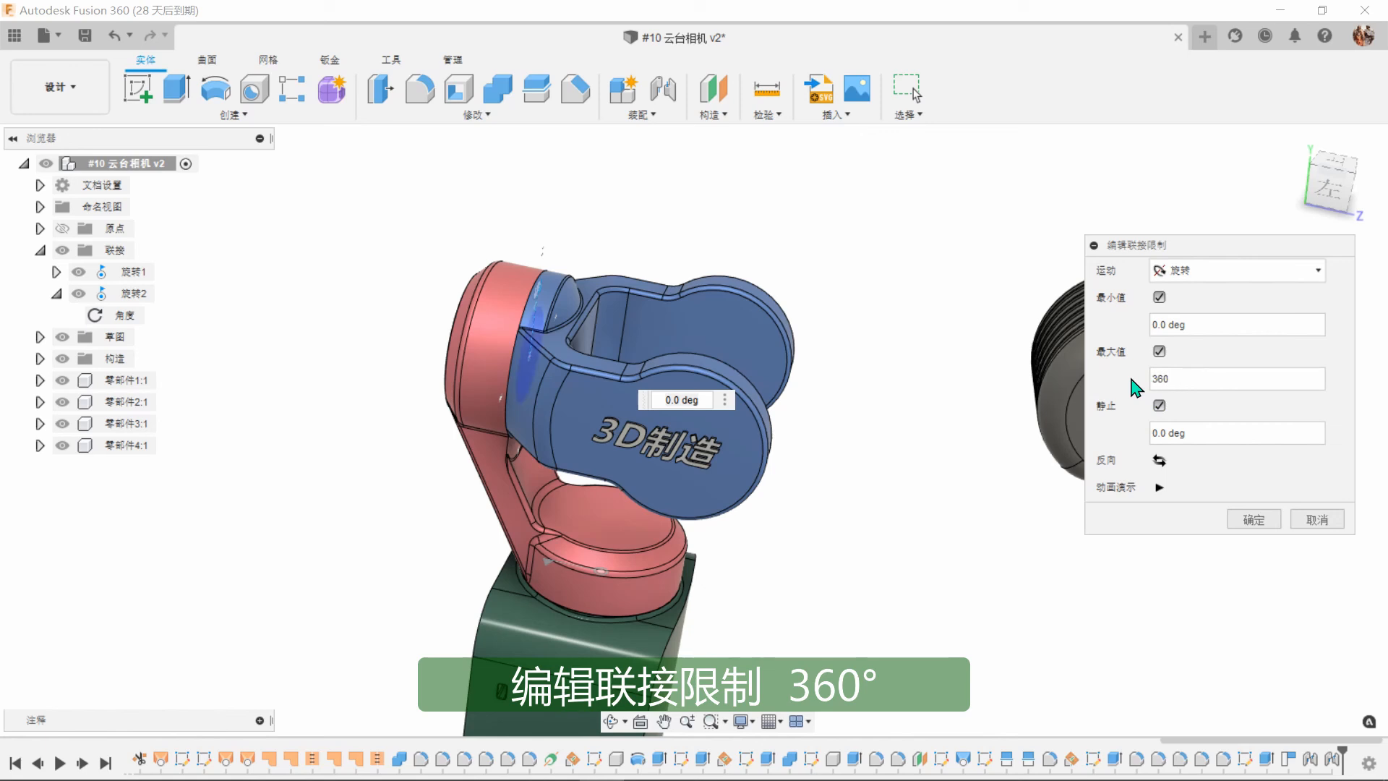
left_click(1160, 488)
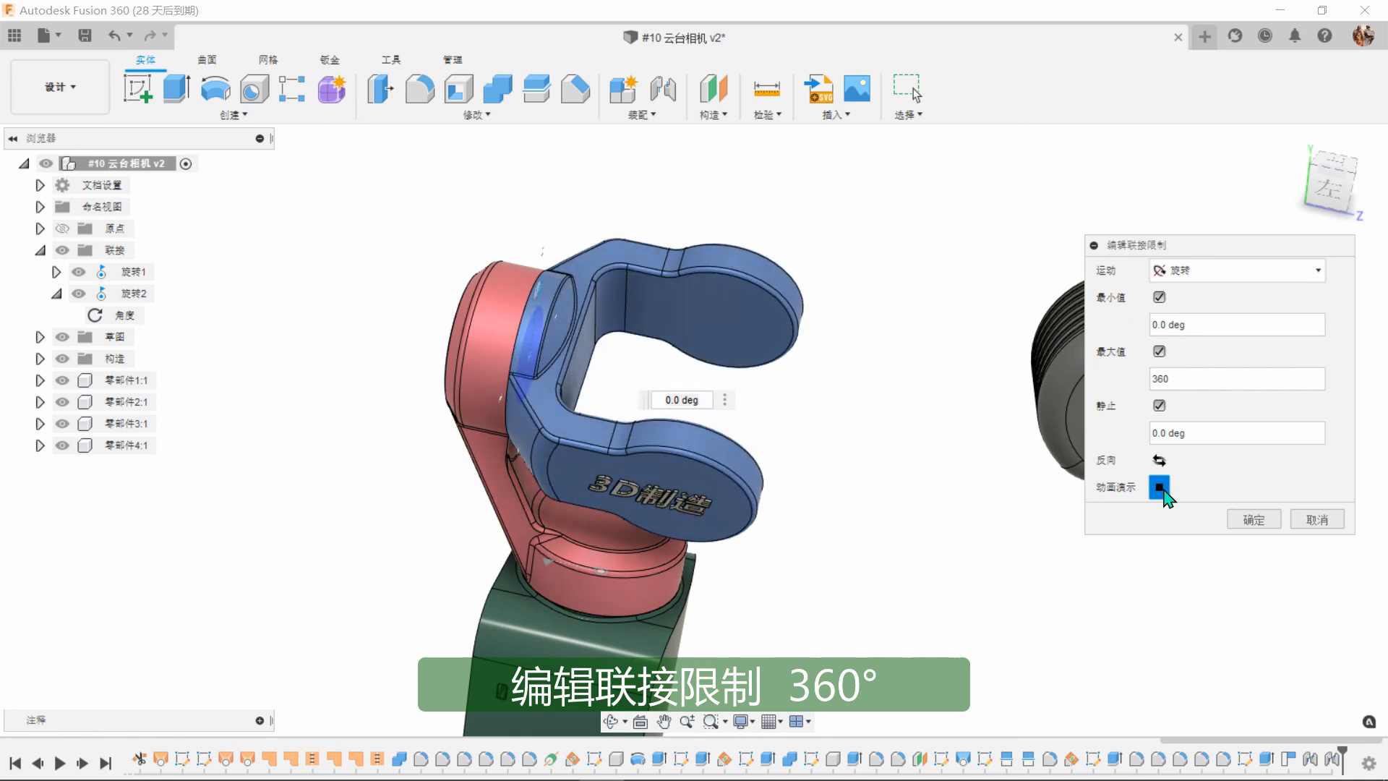
left_click(1160, 488)
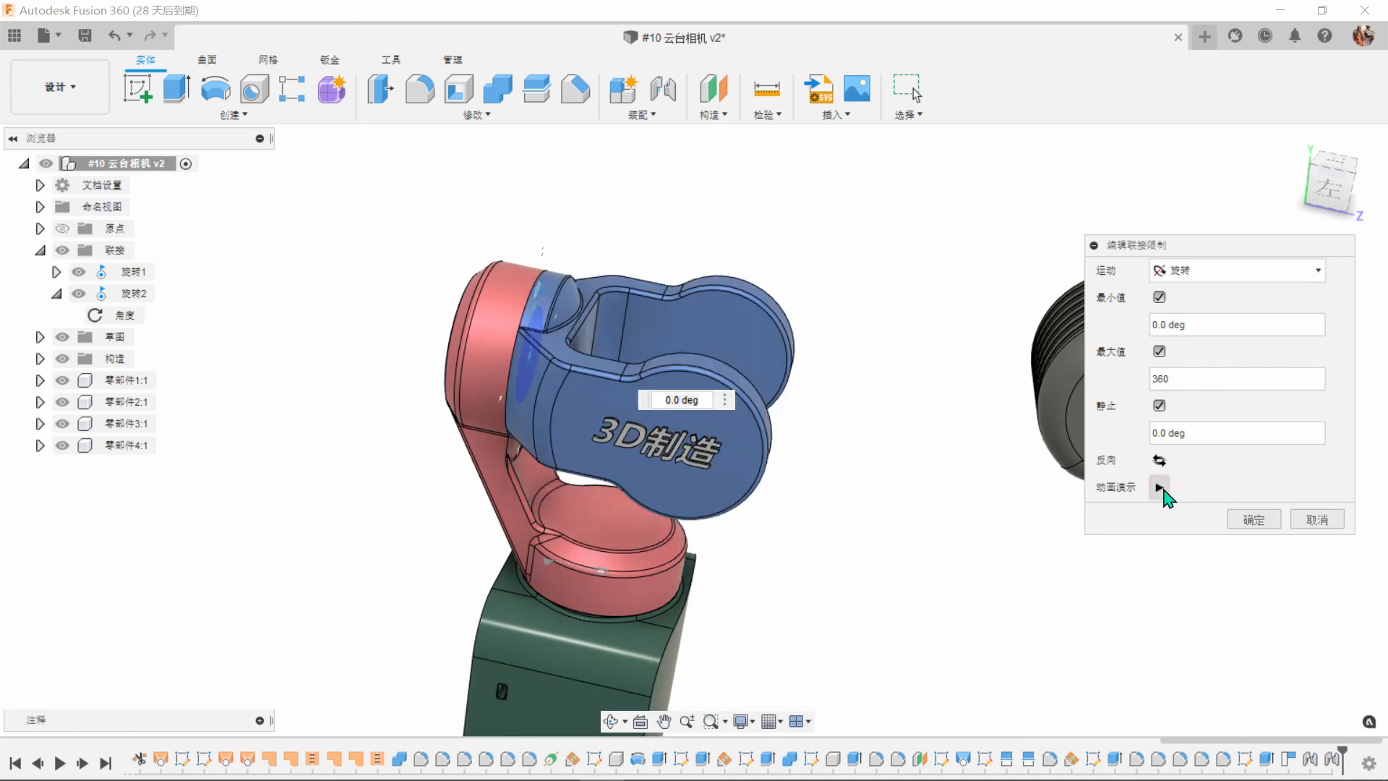
left_click(1254, 519)
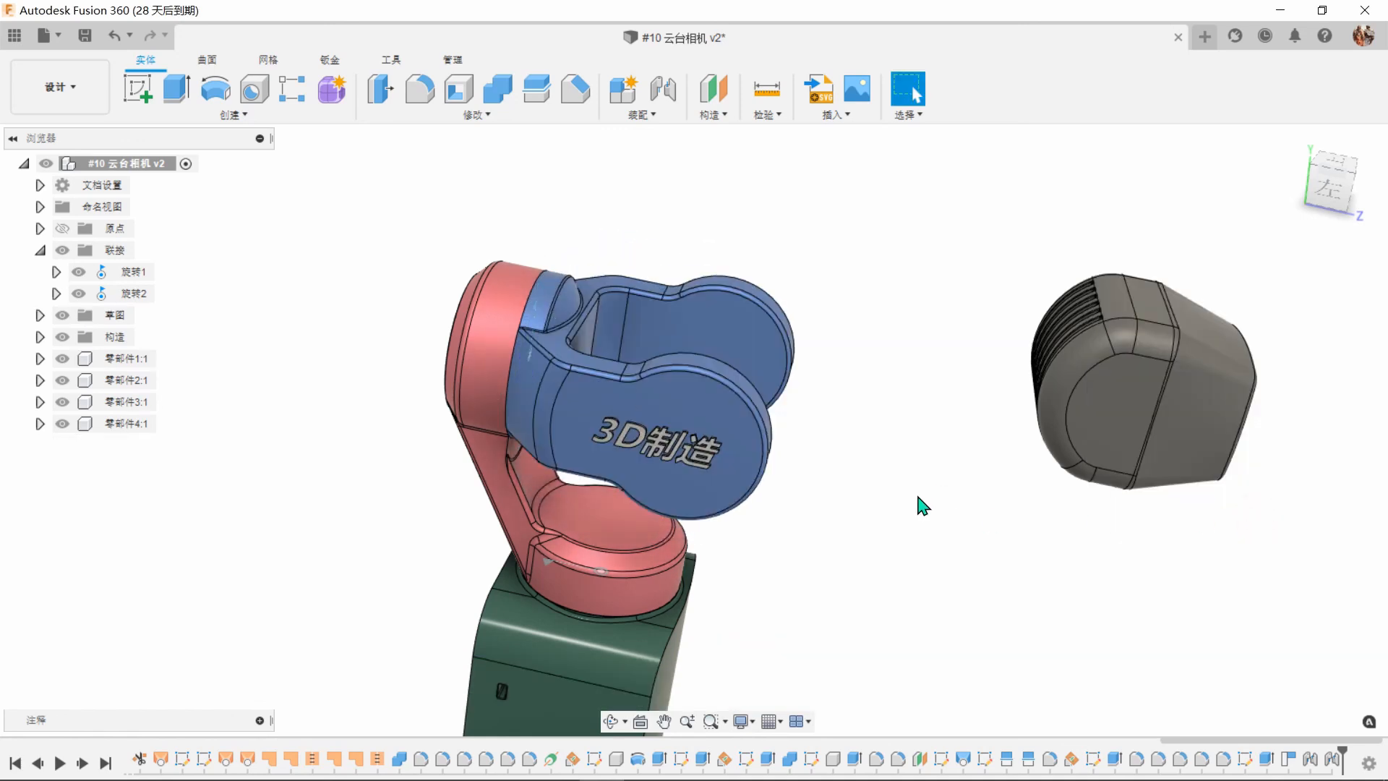
Join the camera head's flat side face to the inner face of the blue fork arm with a revolute joint at 0° and zero offsets.
left_click(663, 88)
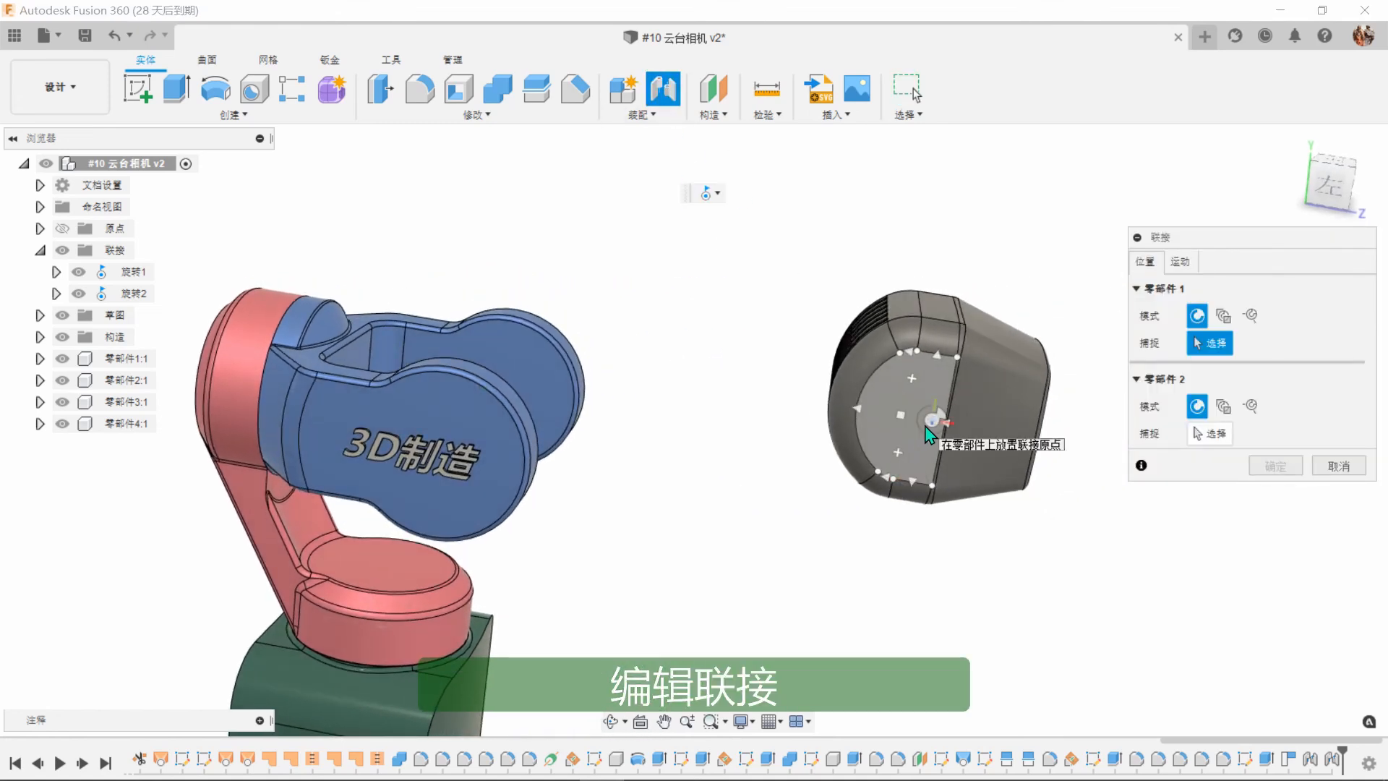
left_click(927, 429)
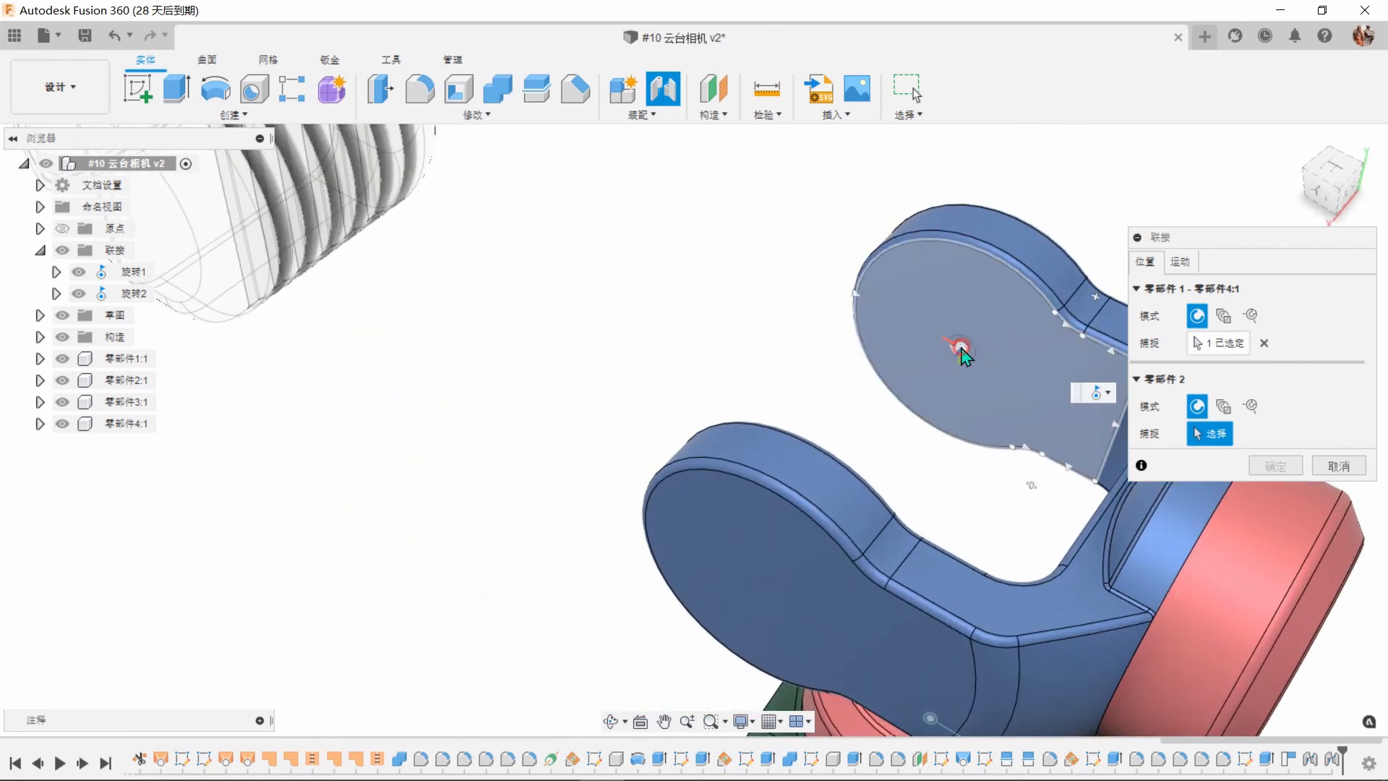
left_click(961, 352)
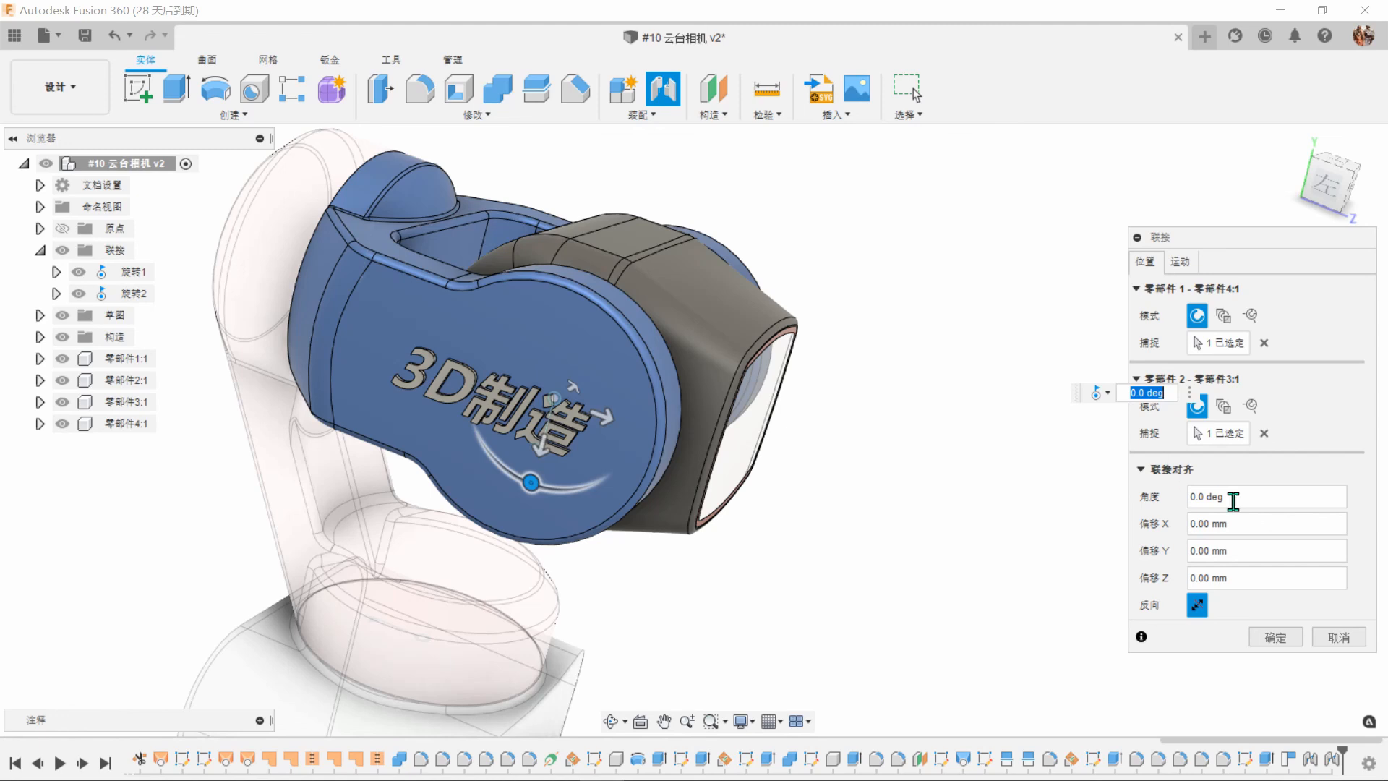
left_click(1276, 637)
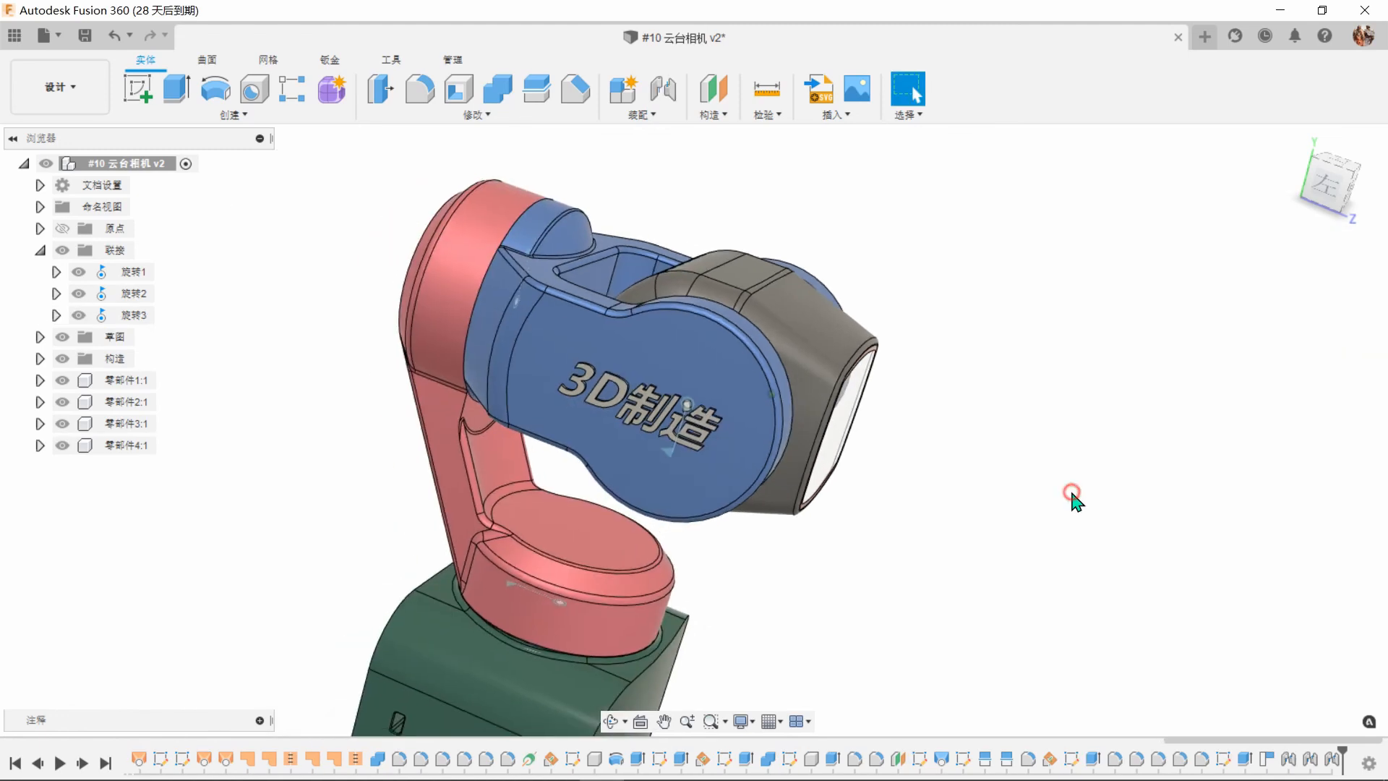
Limit joint 旋转3 to a minimum of -35° and a maximum of 35° with rest at 0°, previewing the motion before accepting.
left_click(56, 315)
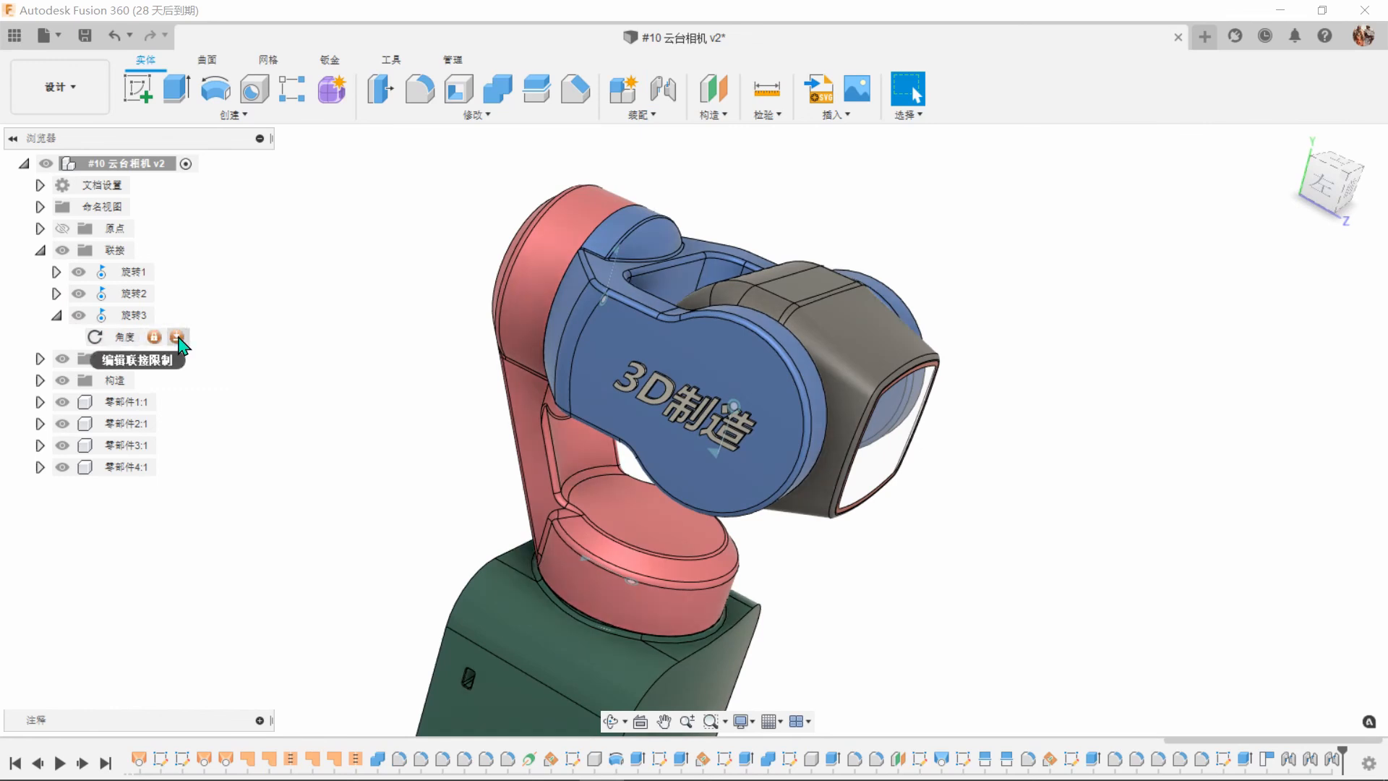
left_click(177, 338)
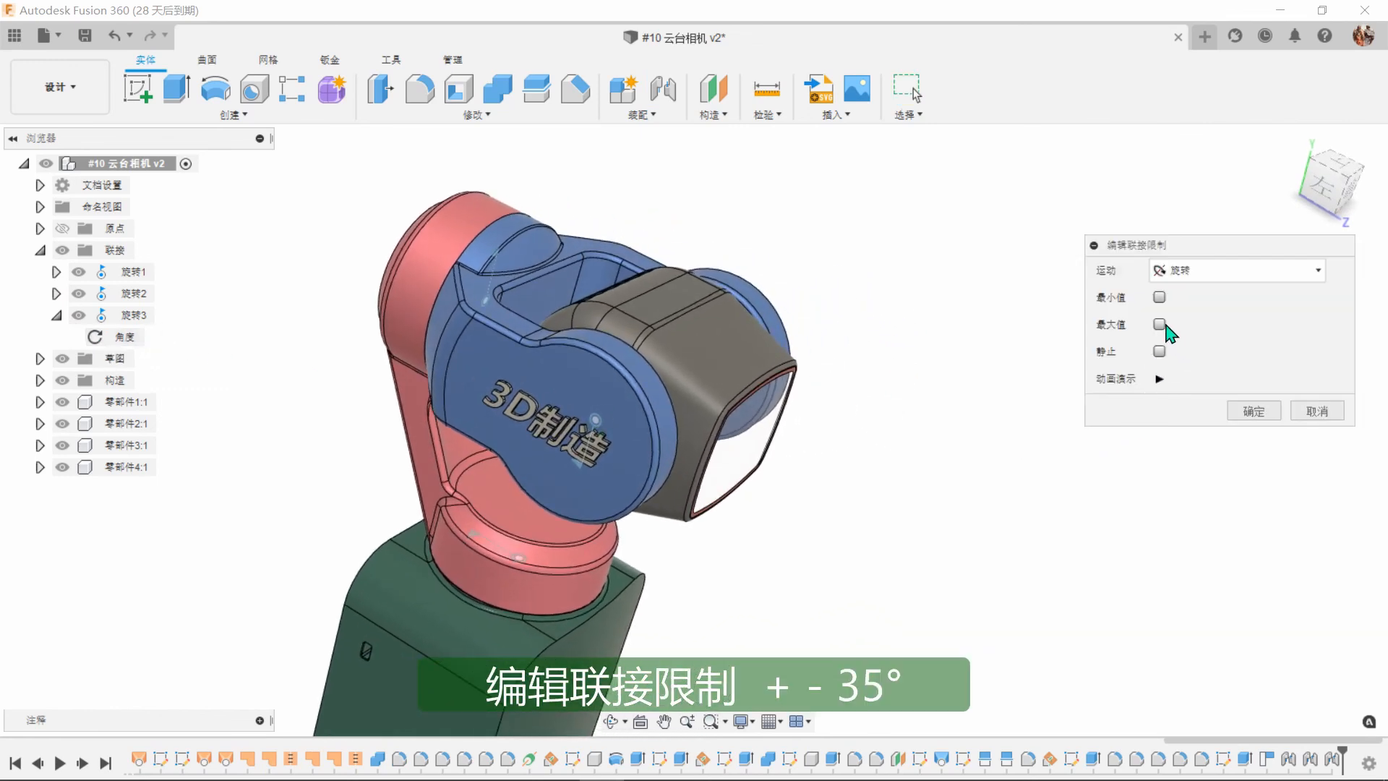
left_click(1159, 297)
left_click(1159, 351)
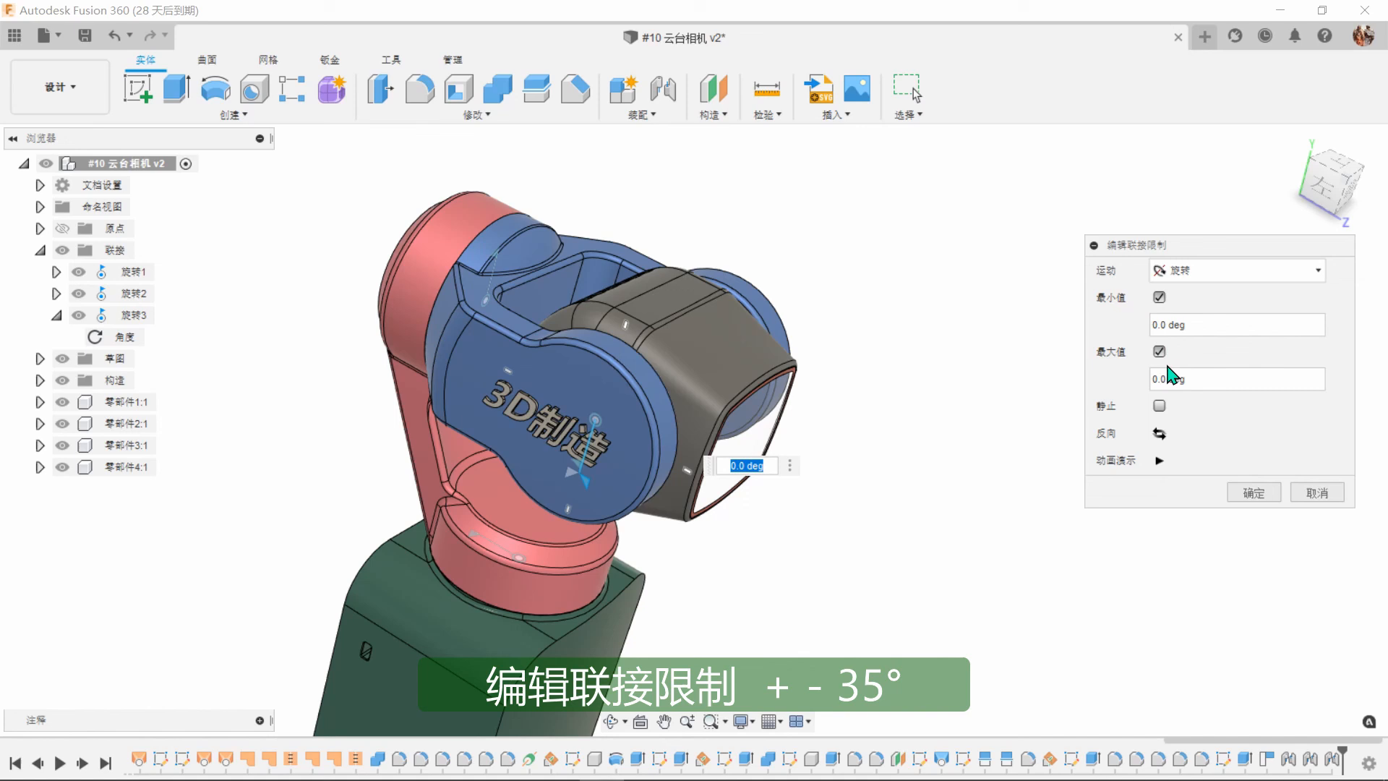
left_click(1159, 405)
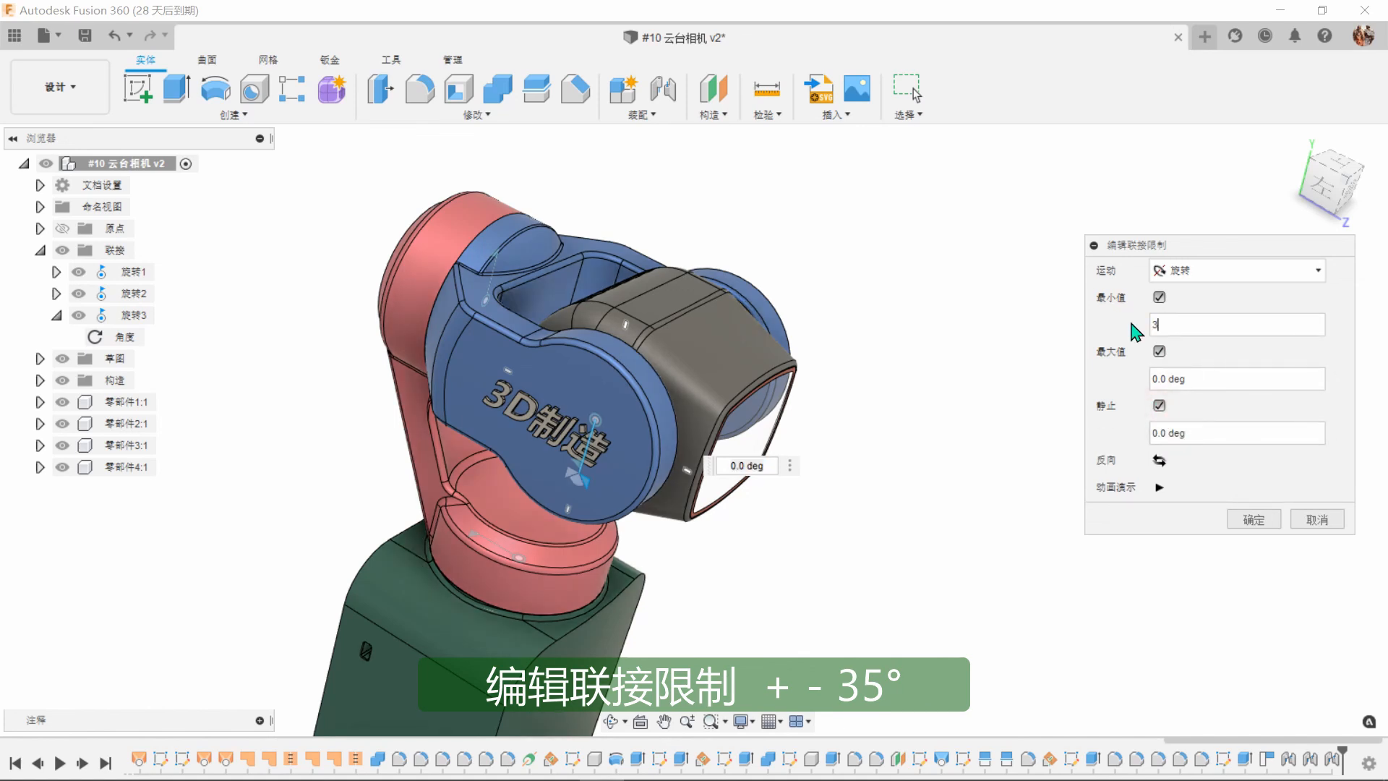
key("Return")
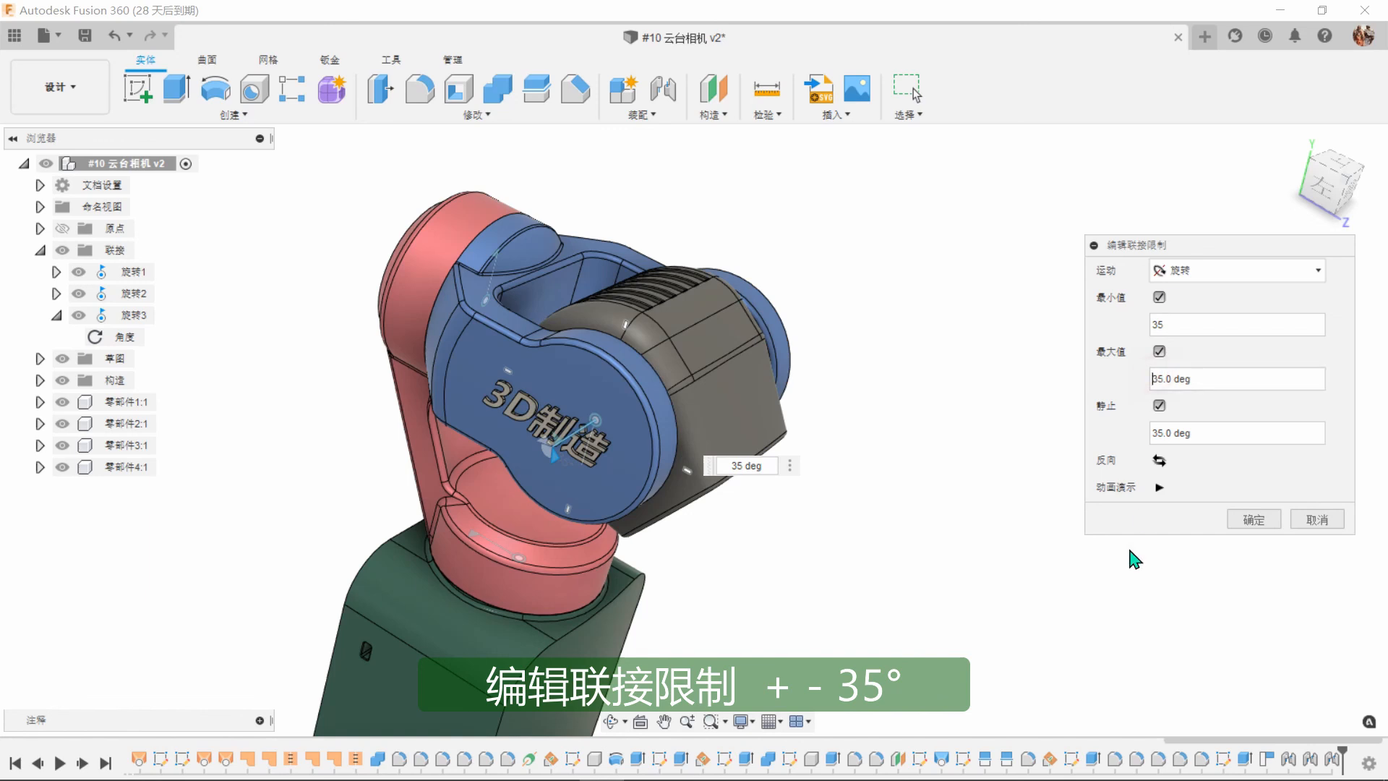
key("Return")
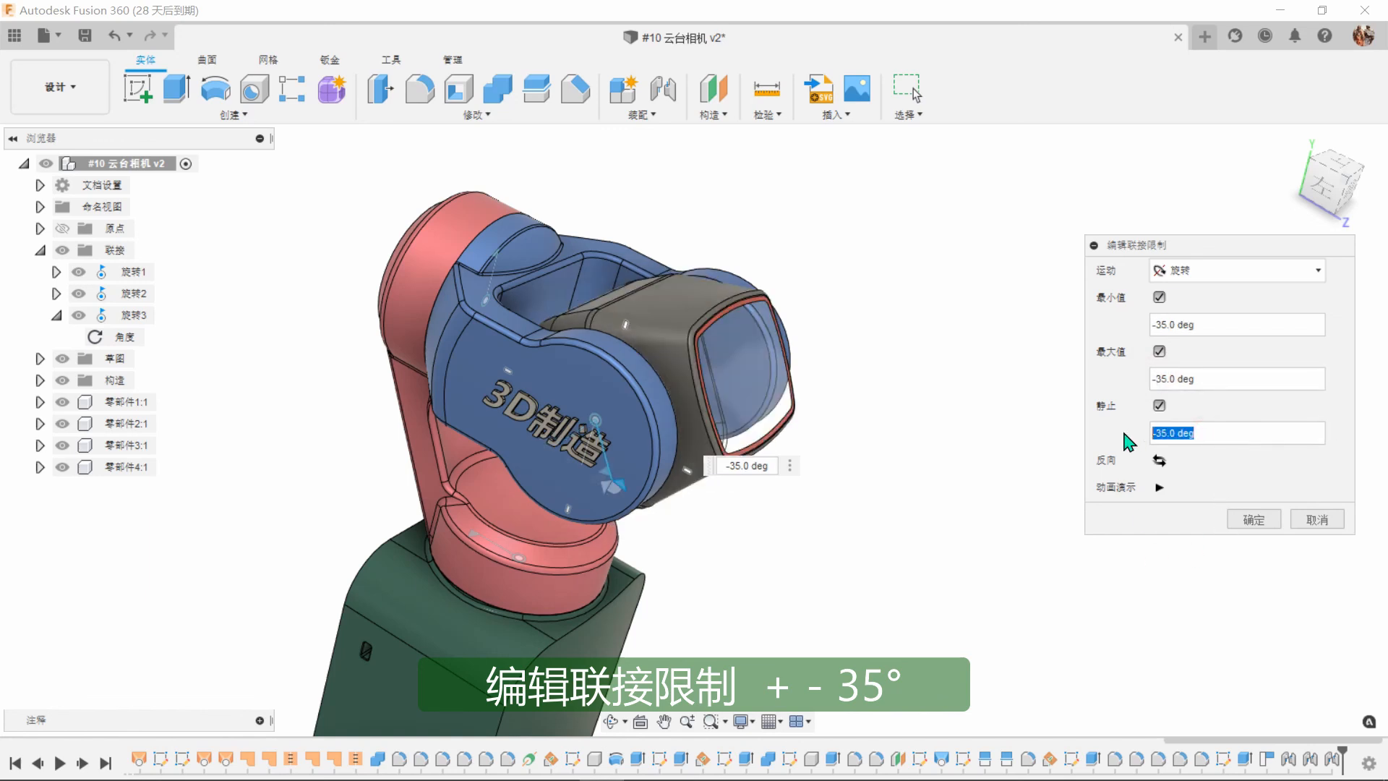
left_click_drag(1200, 378, 1116, 375)
type("35")
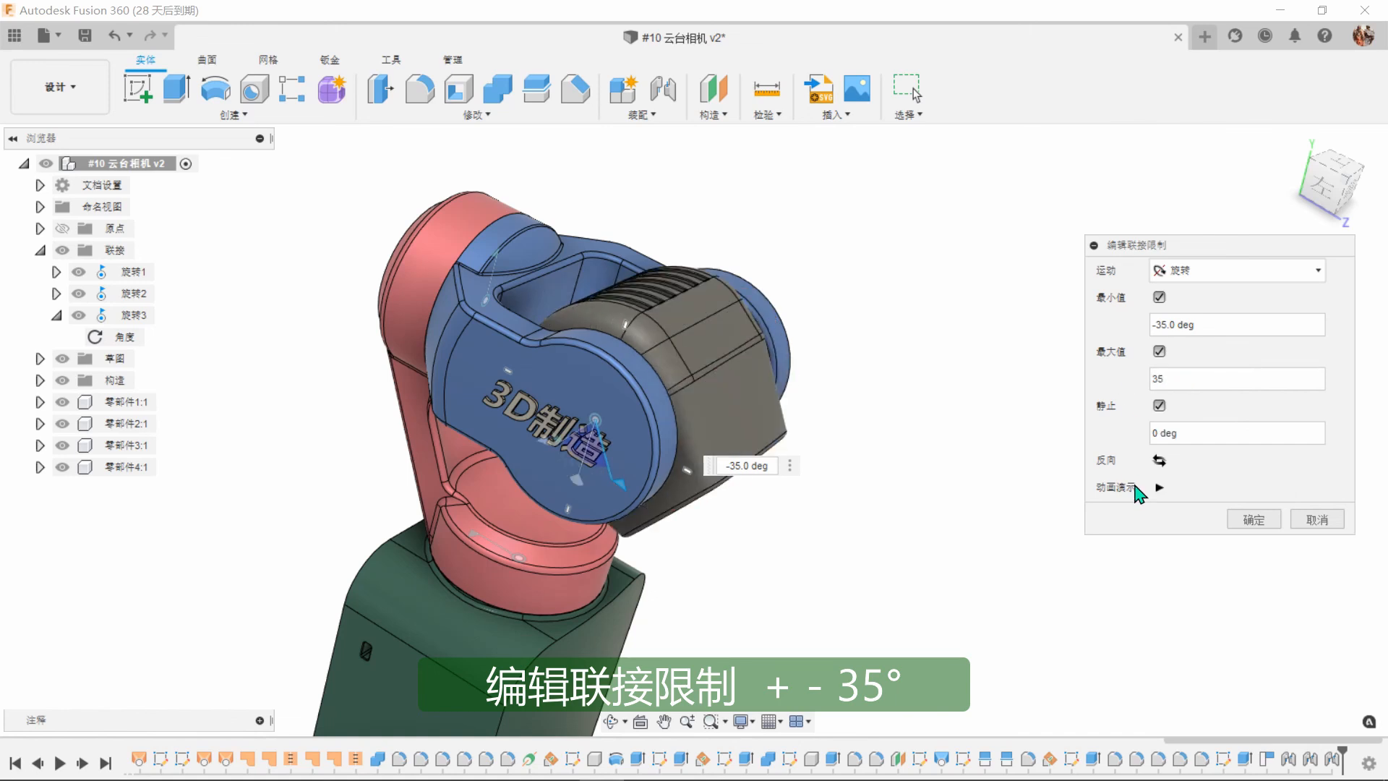
left_click(1160, 490)
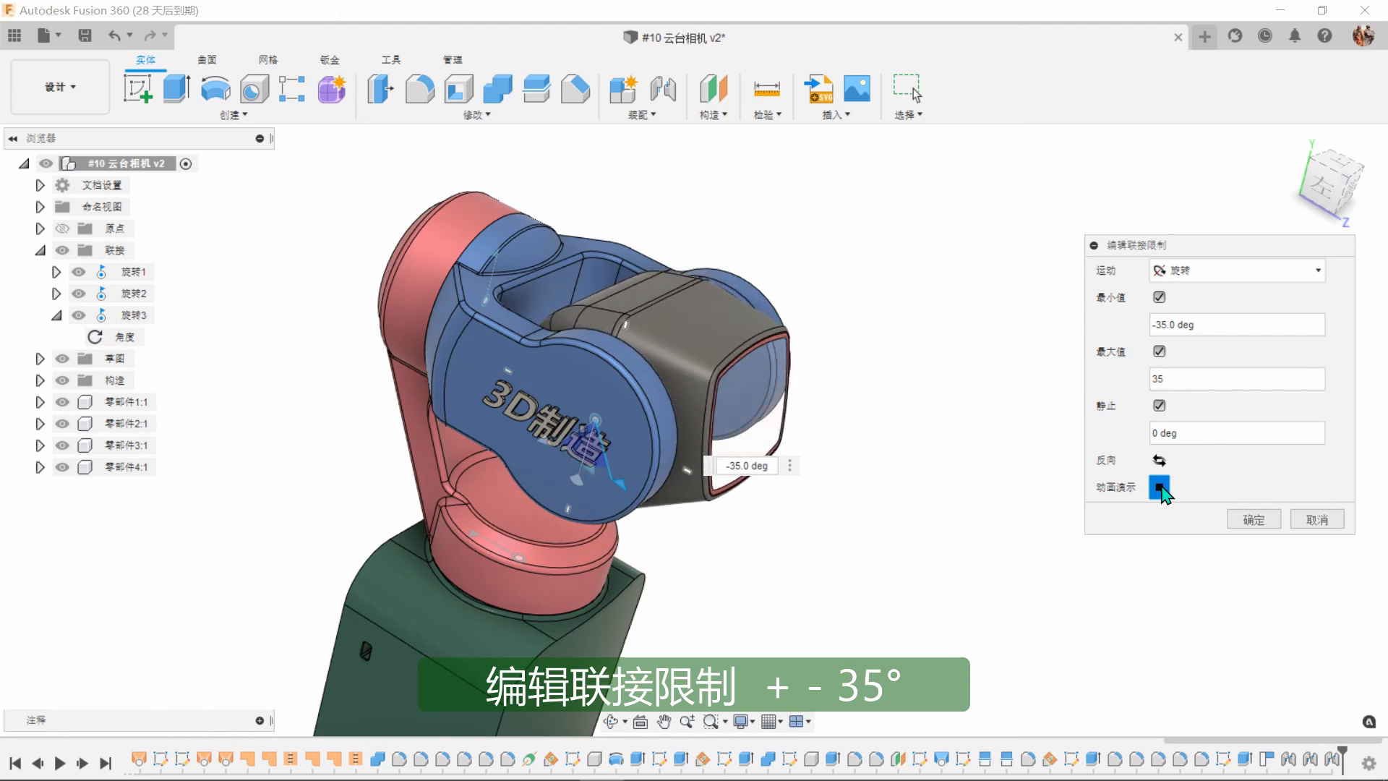
left_click(1263, 523)
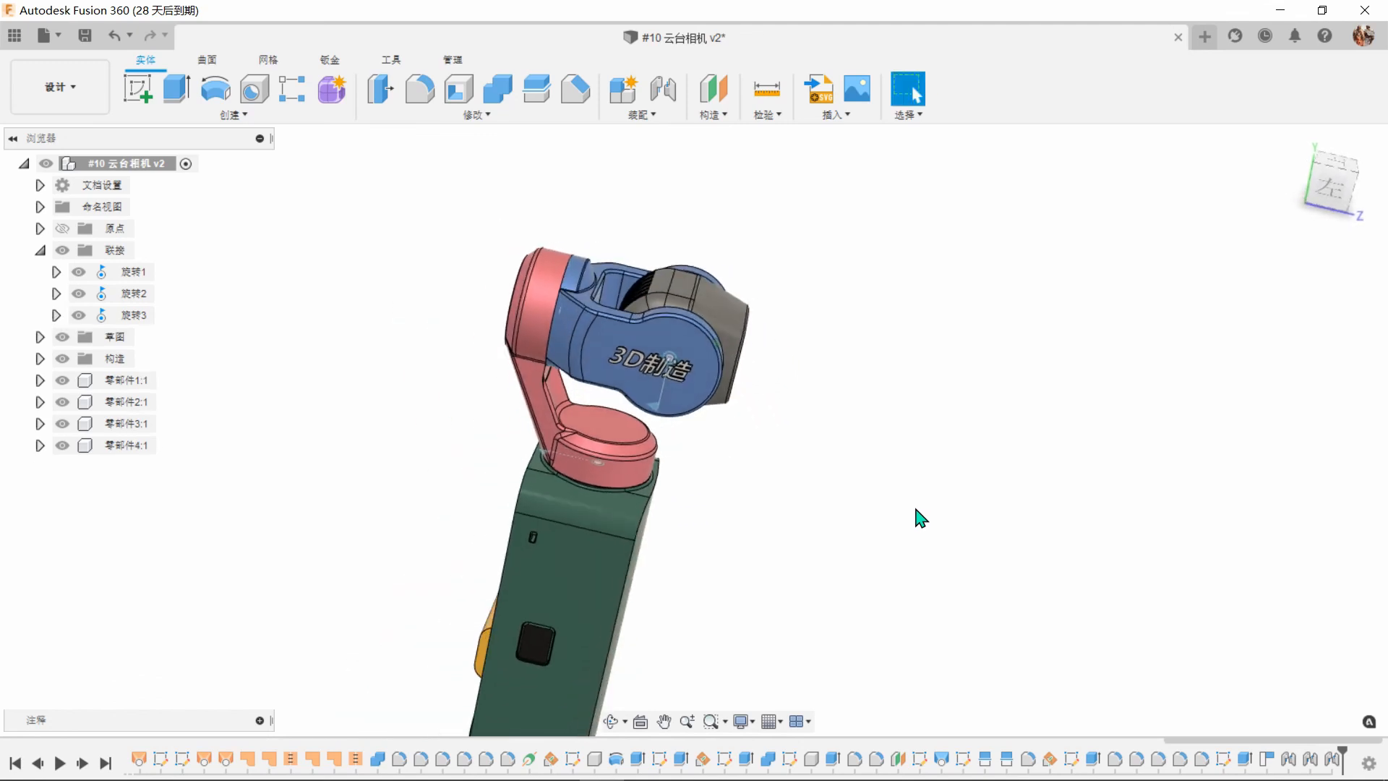
Hide all the joint markers and ground the handle component 零部件1:1 in place.
left_click(40, 251)
left_click(62, 250)
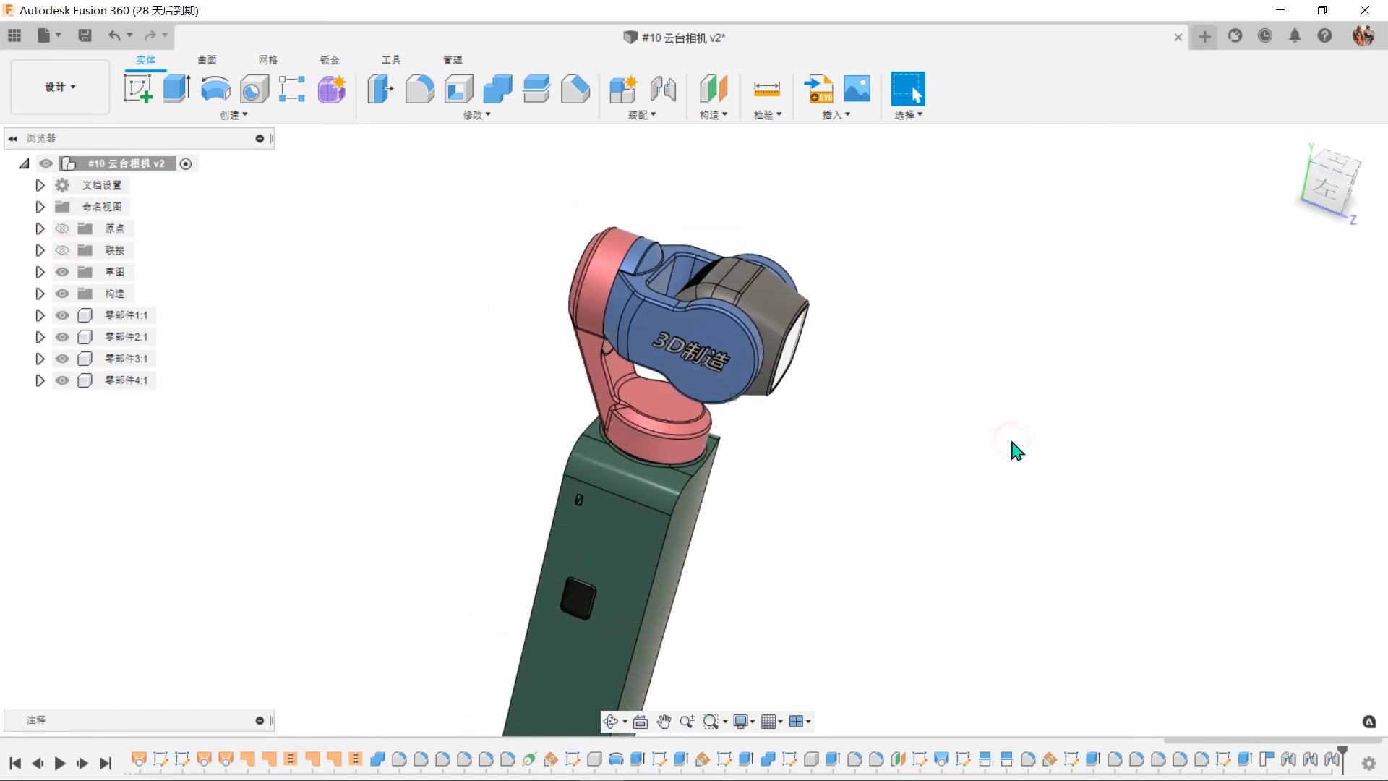
left_click(130, 316)
right_click(134, 328)
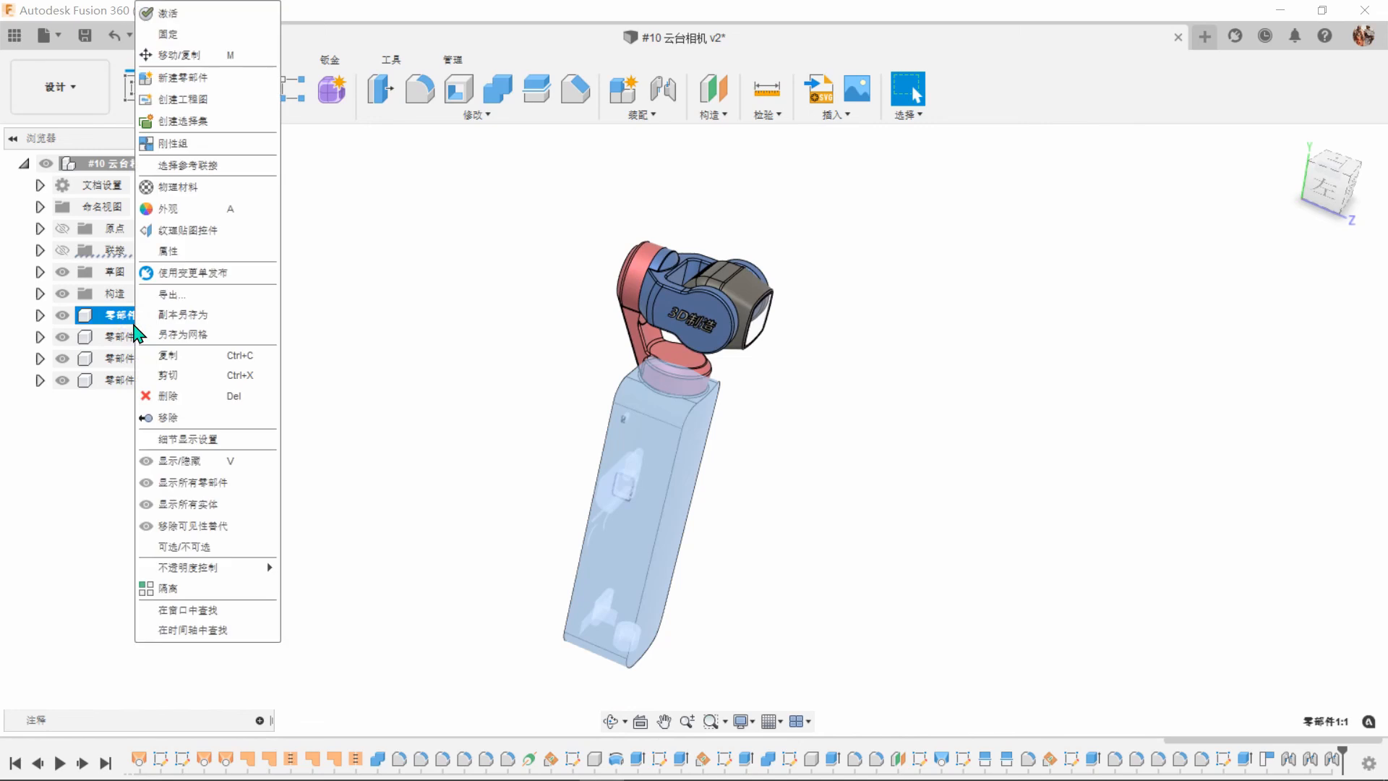
left_click(202, 38)
left_click(903, 442)
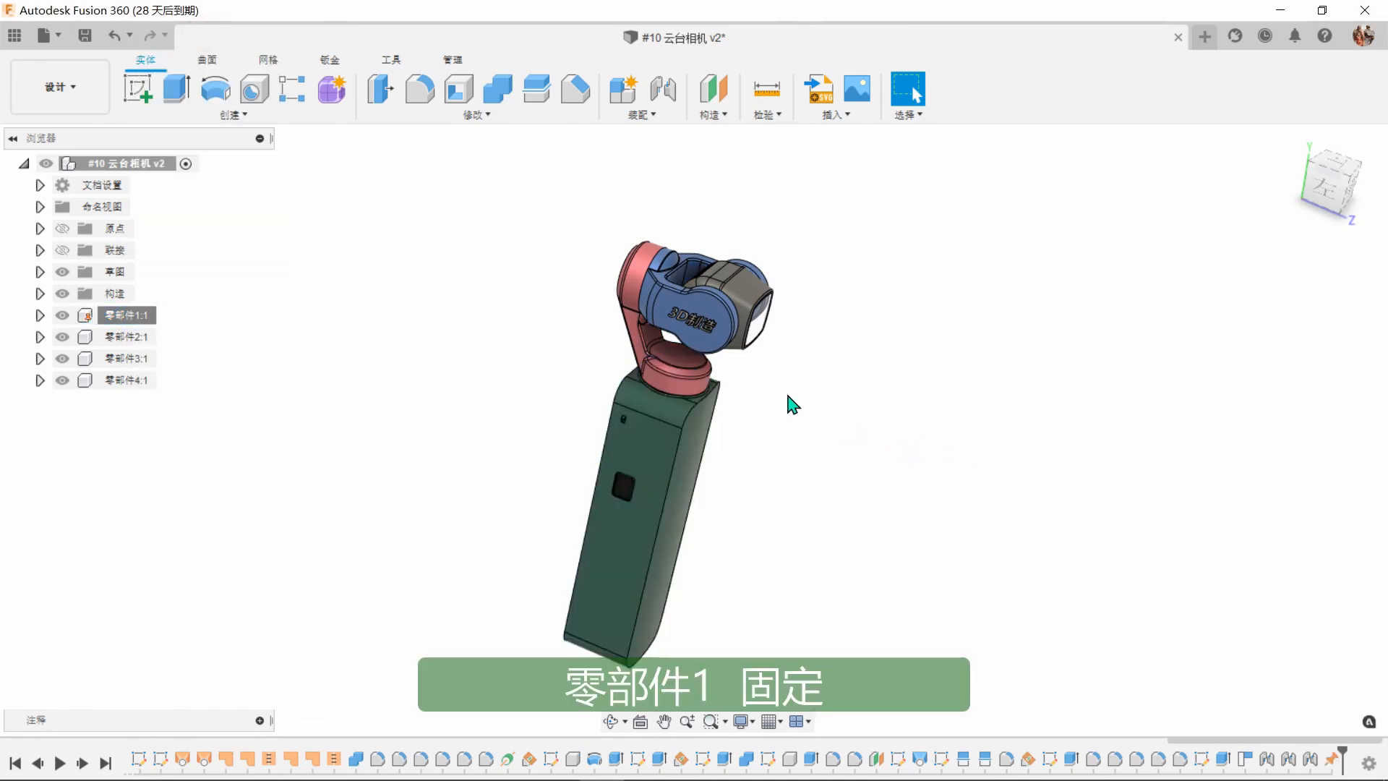
Swing the gimbal head around on the fixed handle to test the jointed motion.
scroll(935, 402, "up", 5)
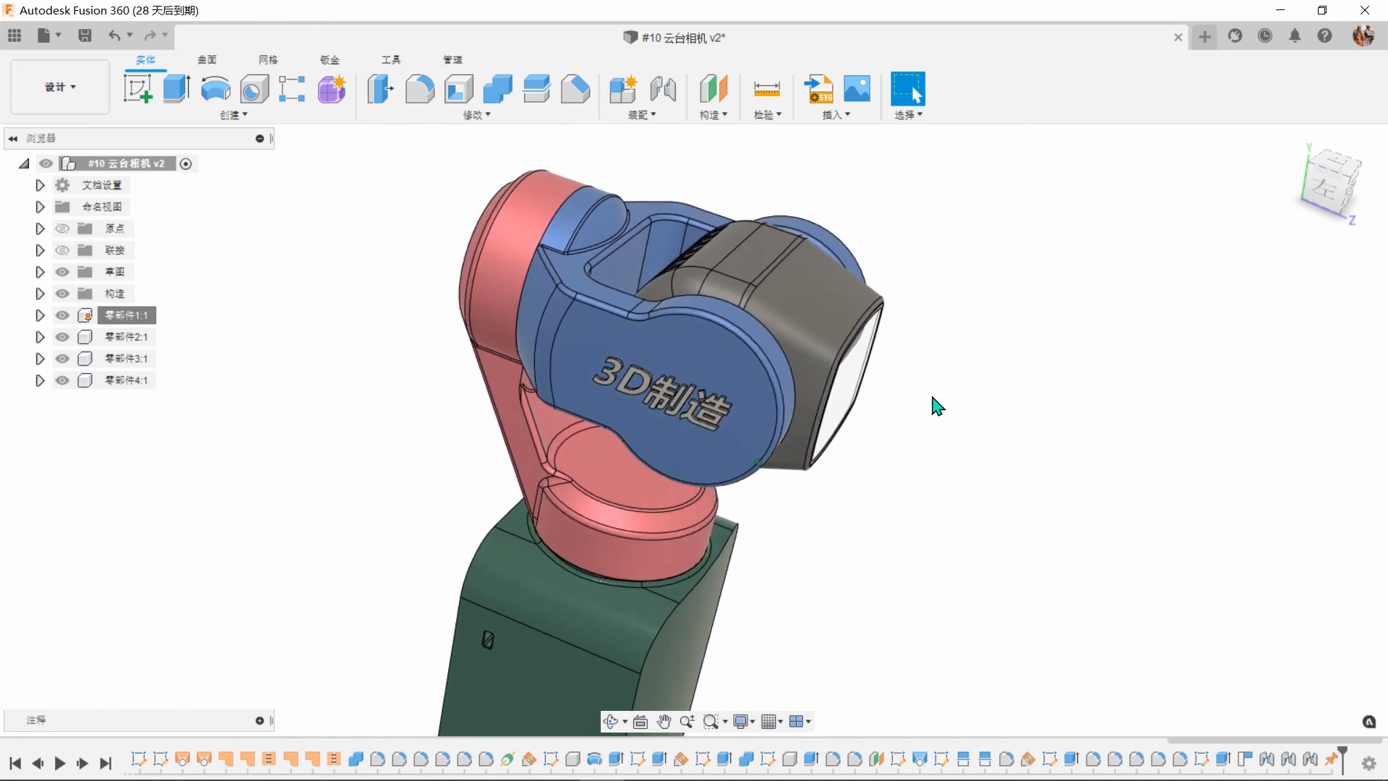
left_click_drag(544, 346, 826, 331)
scroll(899, 354, "up", 3)
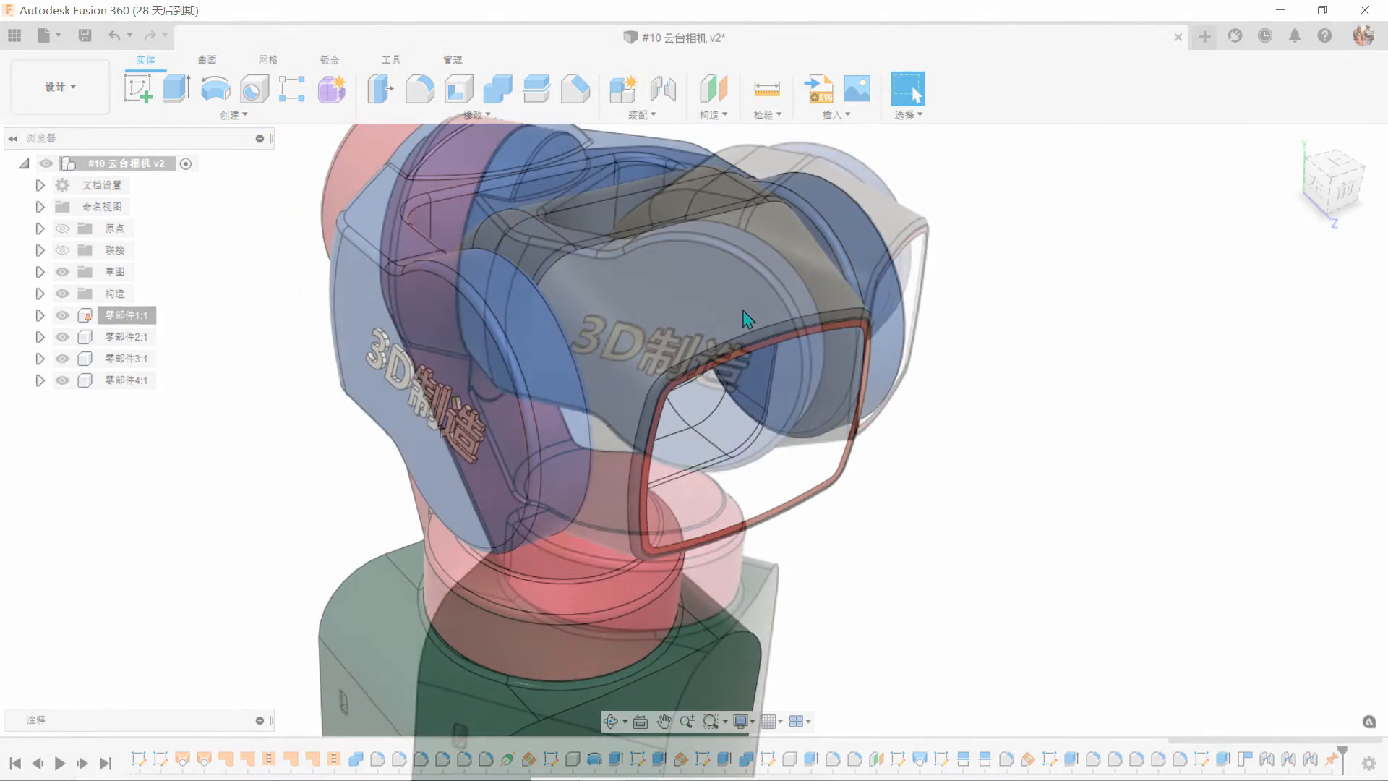